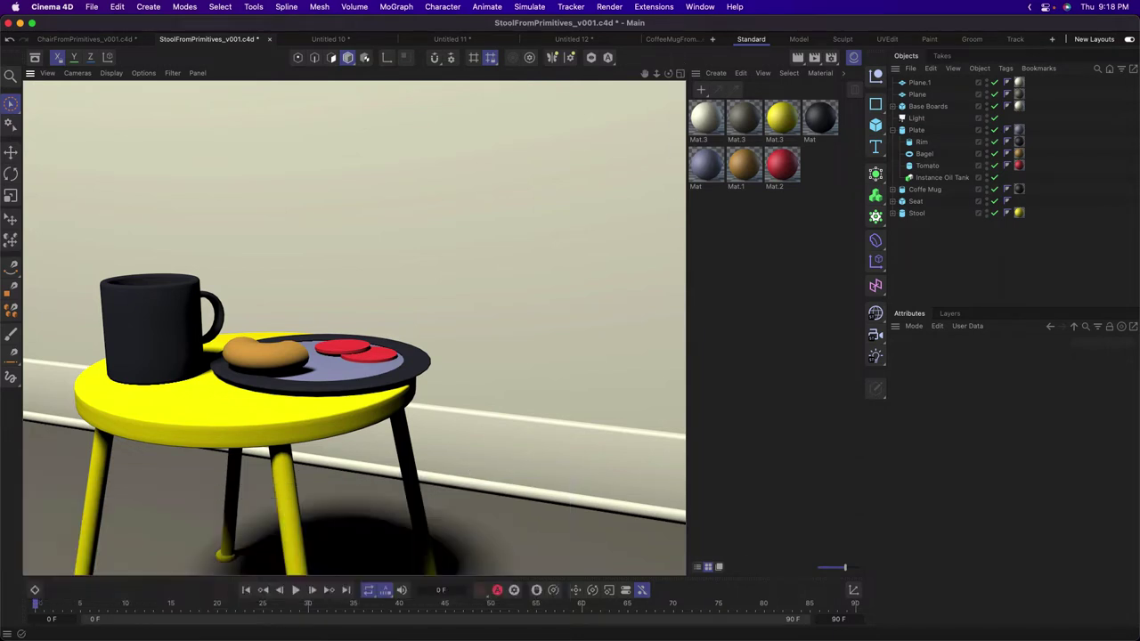
mouse_move(763, 635)
click(623, 629)
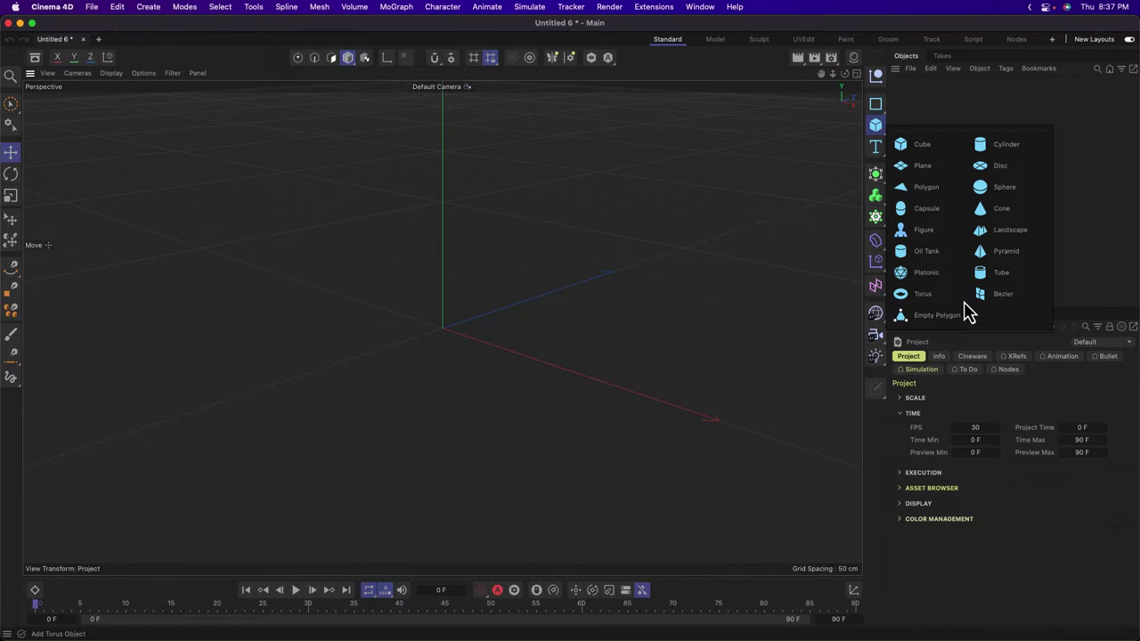
click(302, 222)
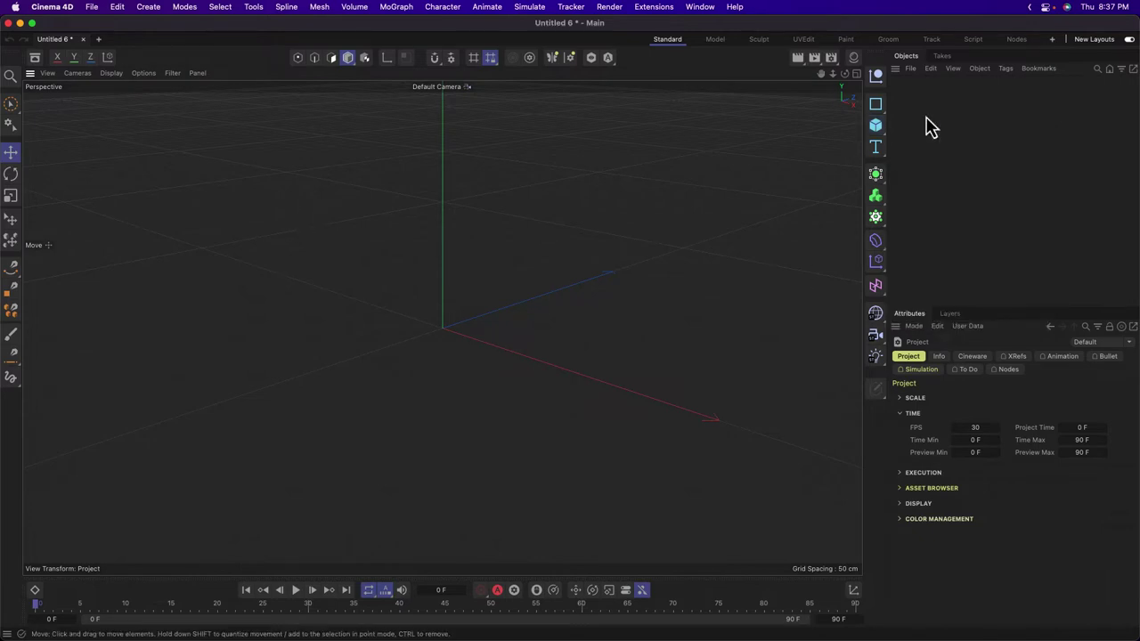
Add a cube near the origin and reduce its Y and Z sizes to about 103 cm.
click(876, 126)
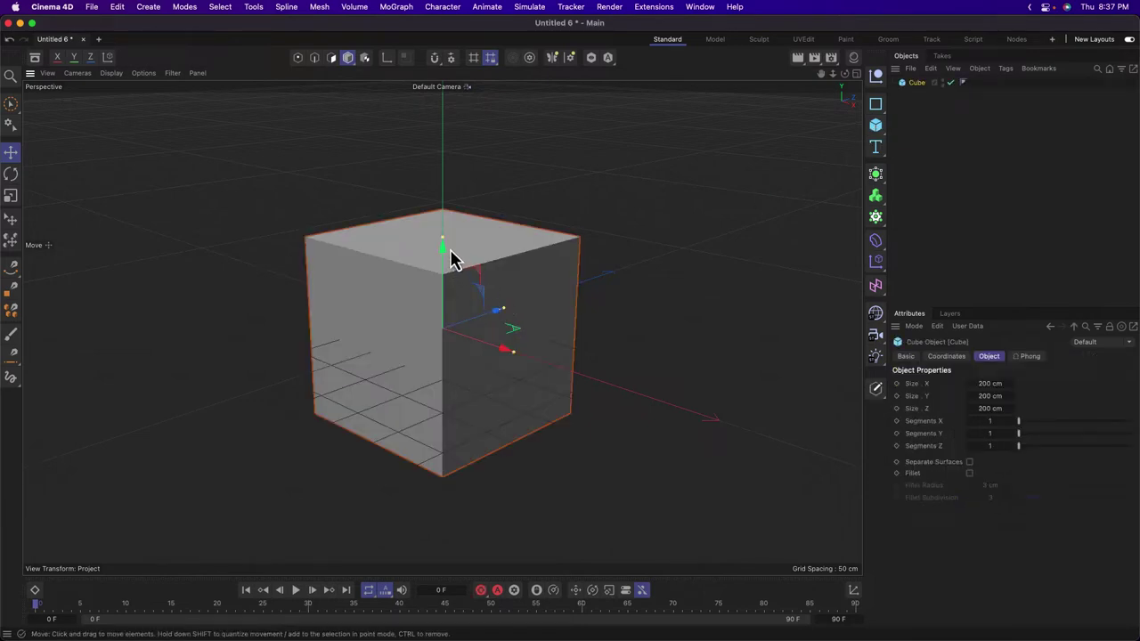
mouse_move(443, 240)
mouse_down()
mouse_move(442, 271)
mouse_move(441, 261)
mouse_up()
drag(444, 390, 288, 348)
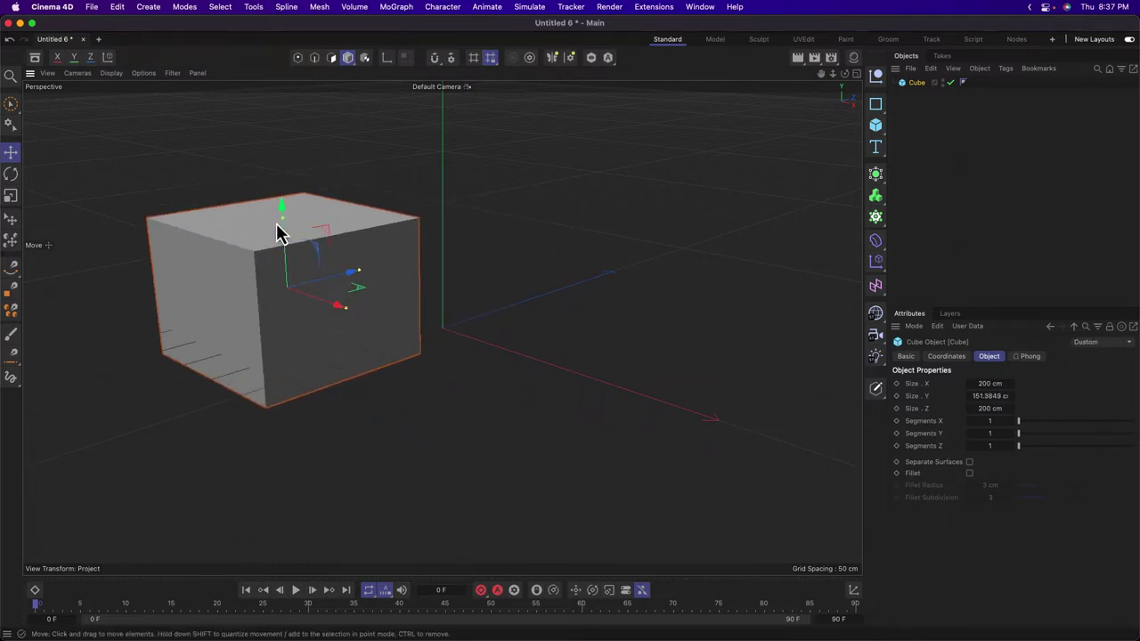
drag(281, 219, 284, 245)
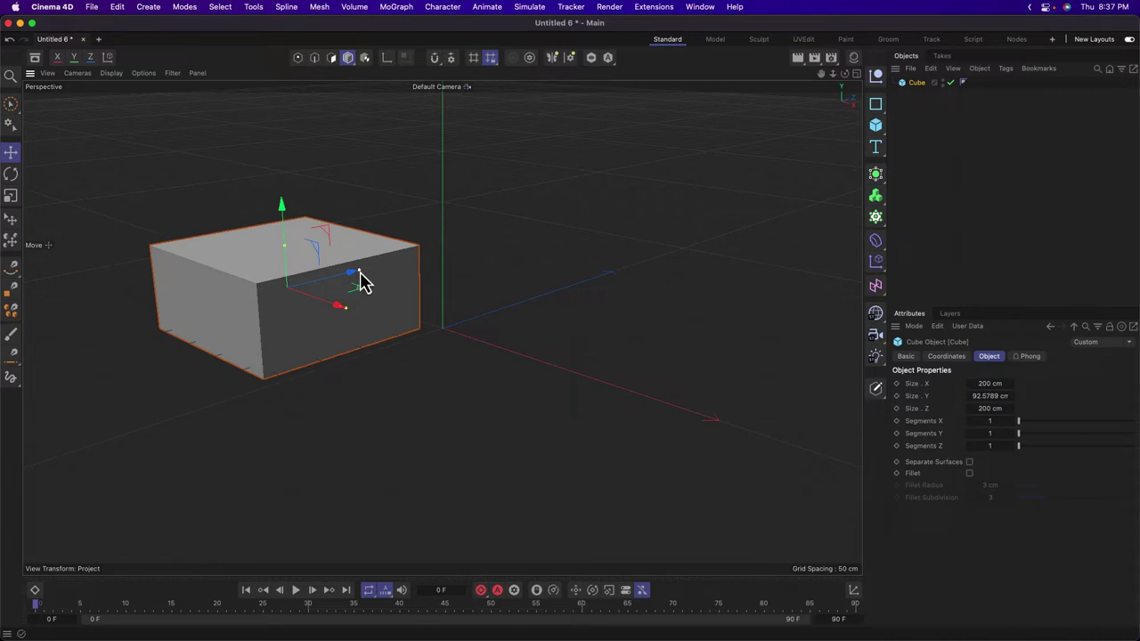
drag(362, 281, 326, 288)
drag(285, 247, 285, 252)
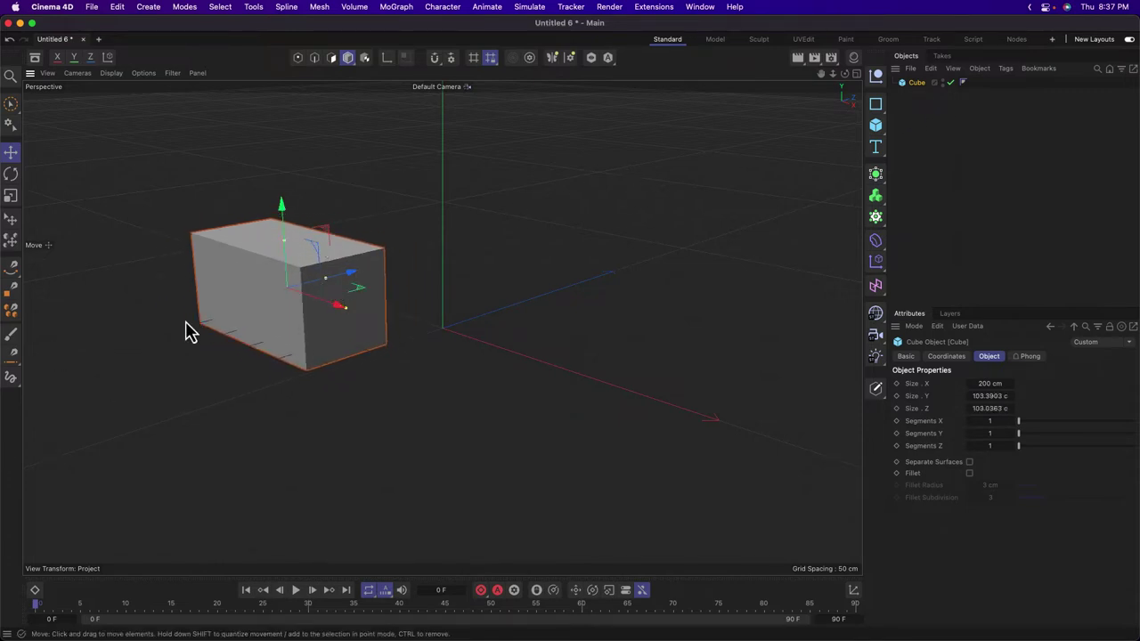
drag(185, 332, 420, 338)
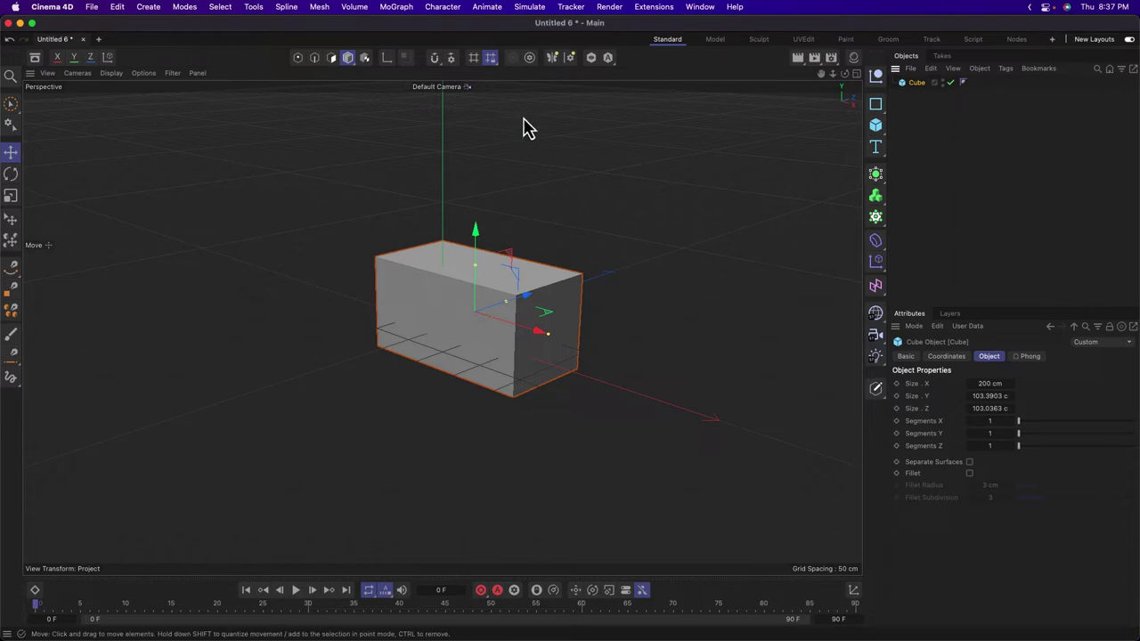
Check the installed Cinema 4D version and build in the About information.
click(66, 14)
click(65, 24)
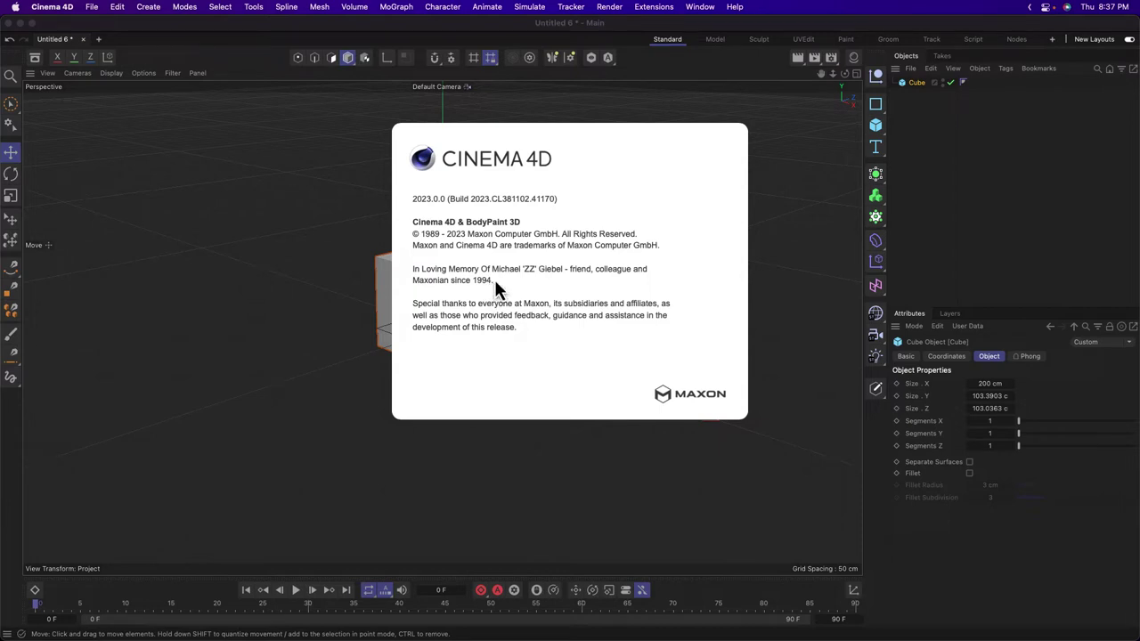
click(497, 286)
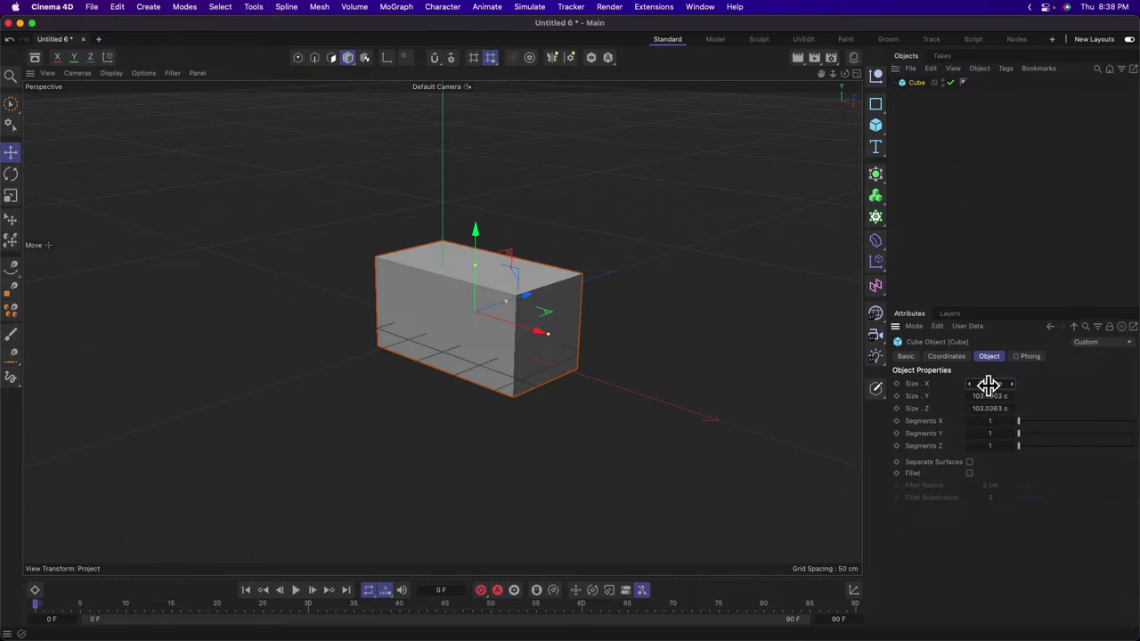
Resize the cube to about 160 × 109 × 50 cm and fillet its edges with a radius of about 2.2 cm.
drag(989, 385, 953, 408)
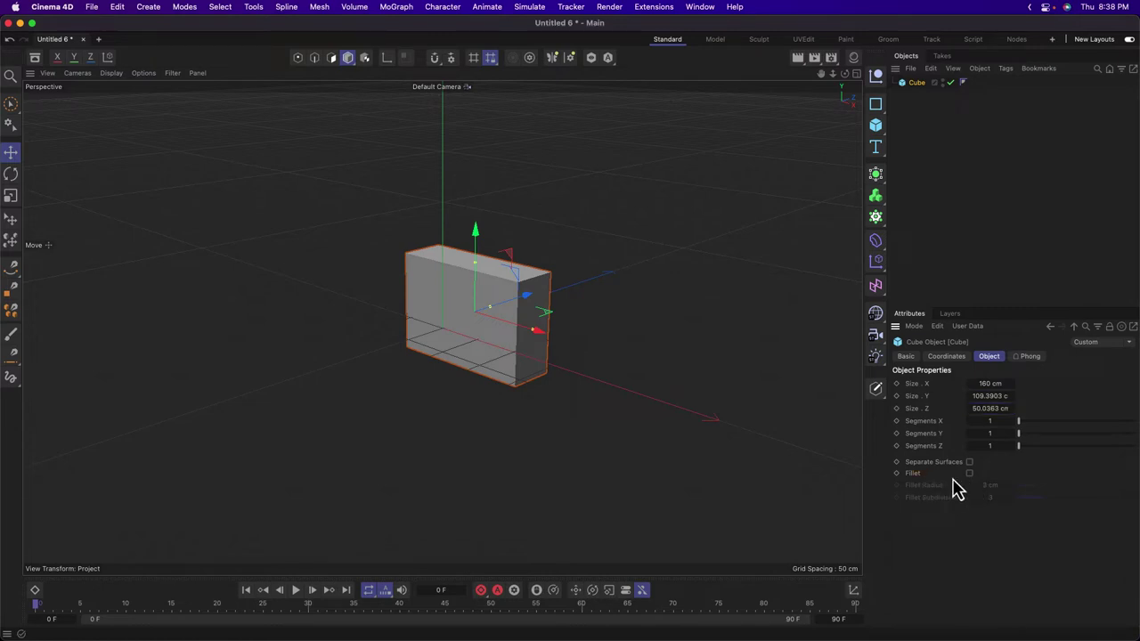
click(969, 473)
mouse_move(1037, 488)
mouse_down()
mouse_move(1120, 489)
mouse_move(1040, 488)
mouse_up()
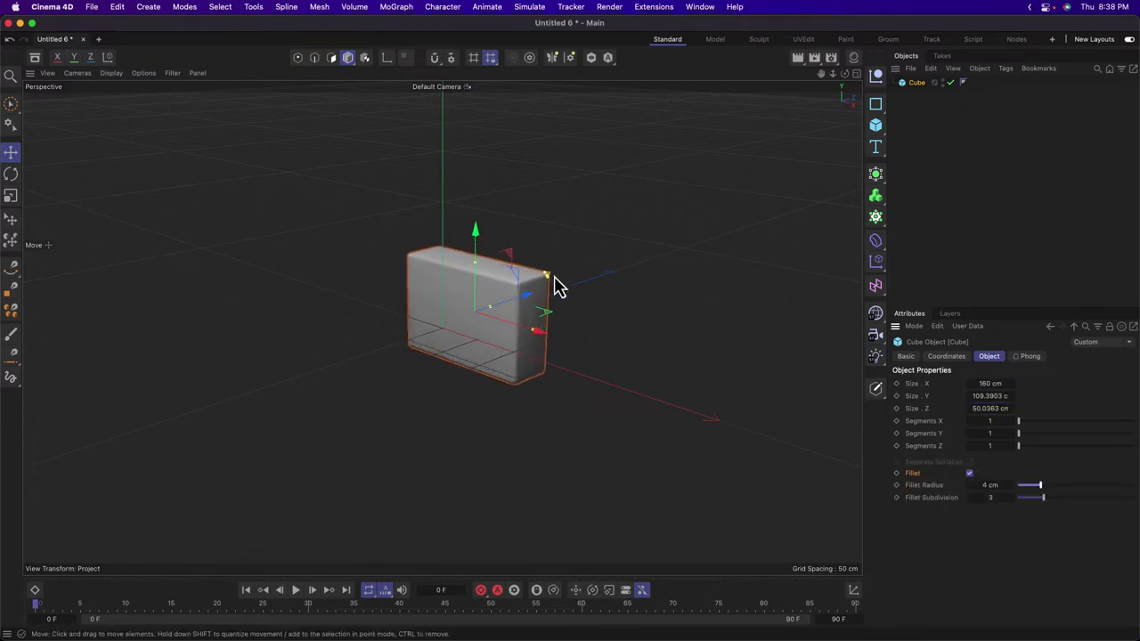
drag(548, 277, 549, 287)
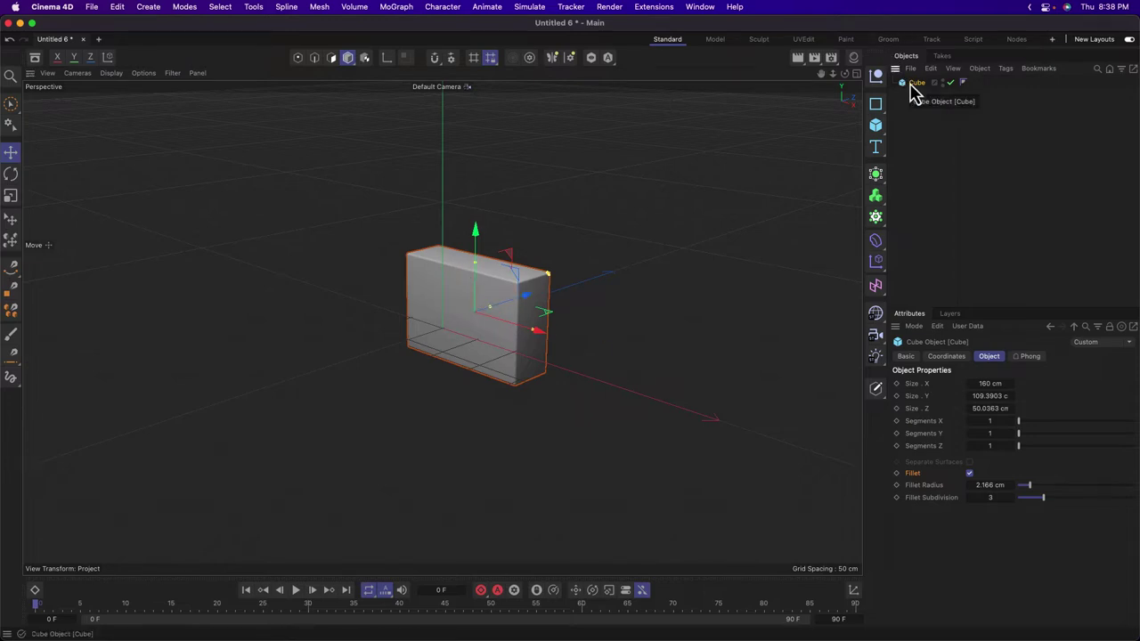
Delete the filleted cube and add a new cube of the default 200 cm size.
key(Delete)
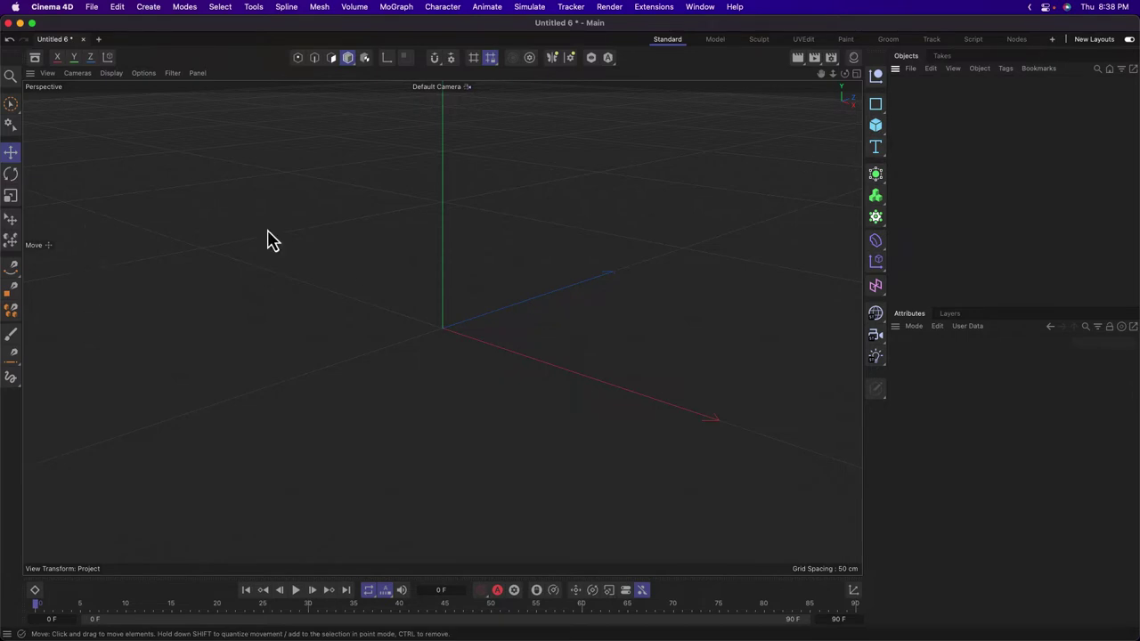
click(876, 125)
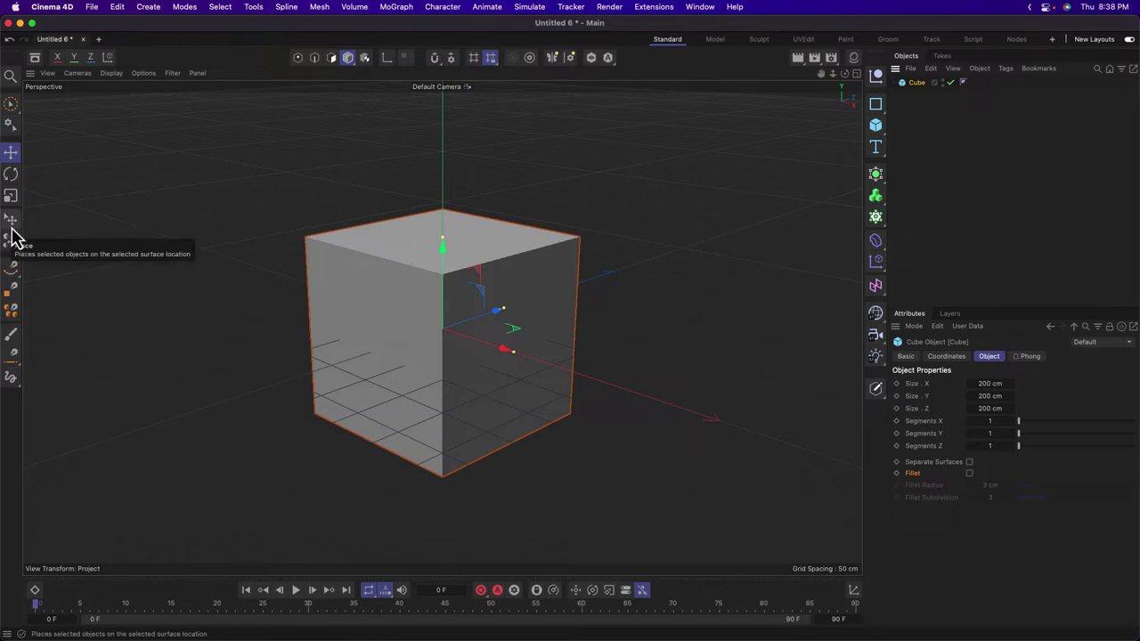
Slide the cube across the ground with the Place tool and scale it uniformly to about 82 cm near the origin.
click(11, 221)
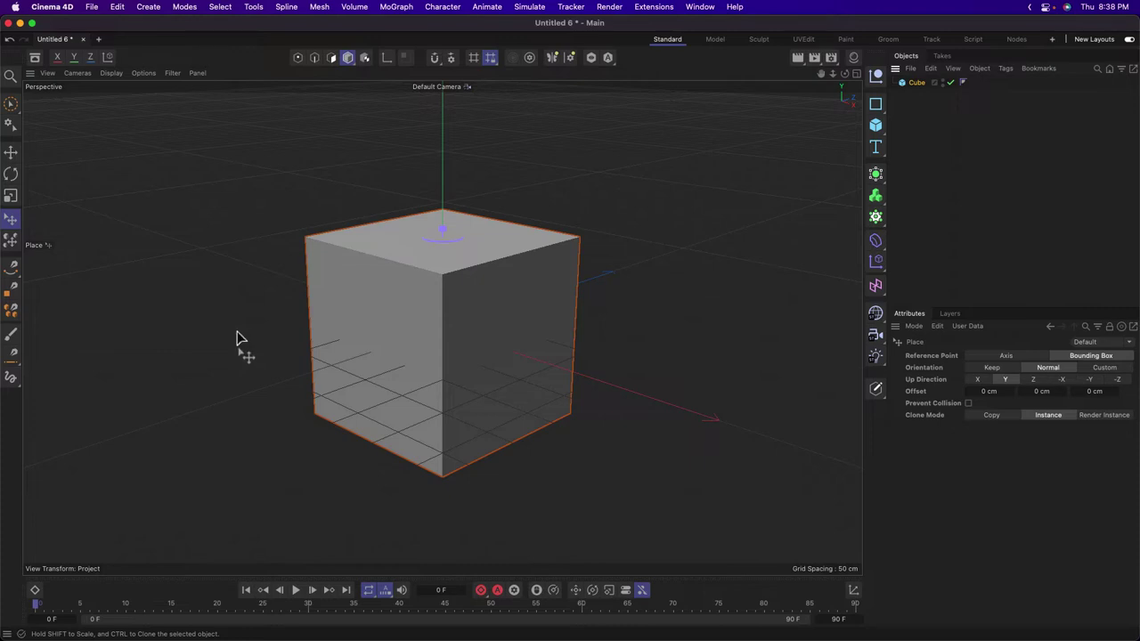
drag(236, 335, 618, 271)
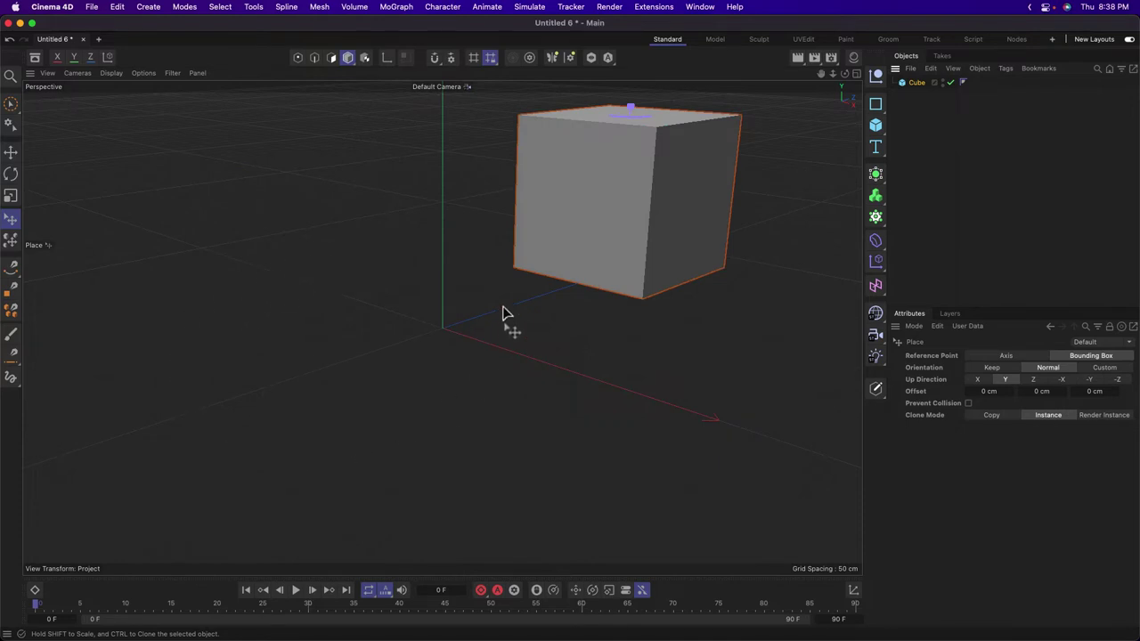
drag(406, 294, 405, 404)
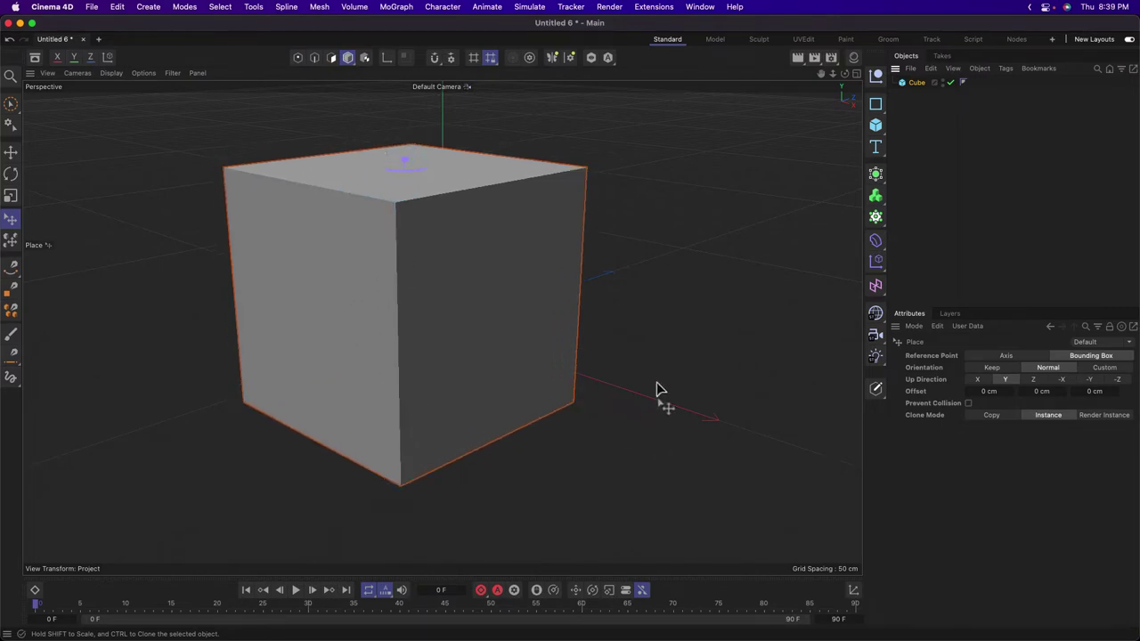
drag(656, 384, 440, 382)
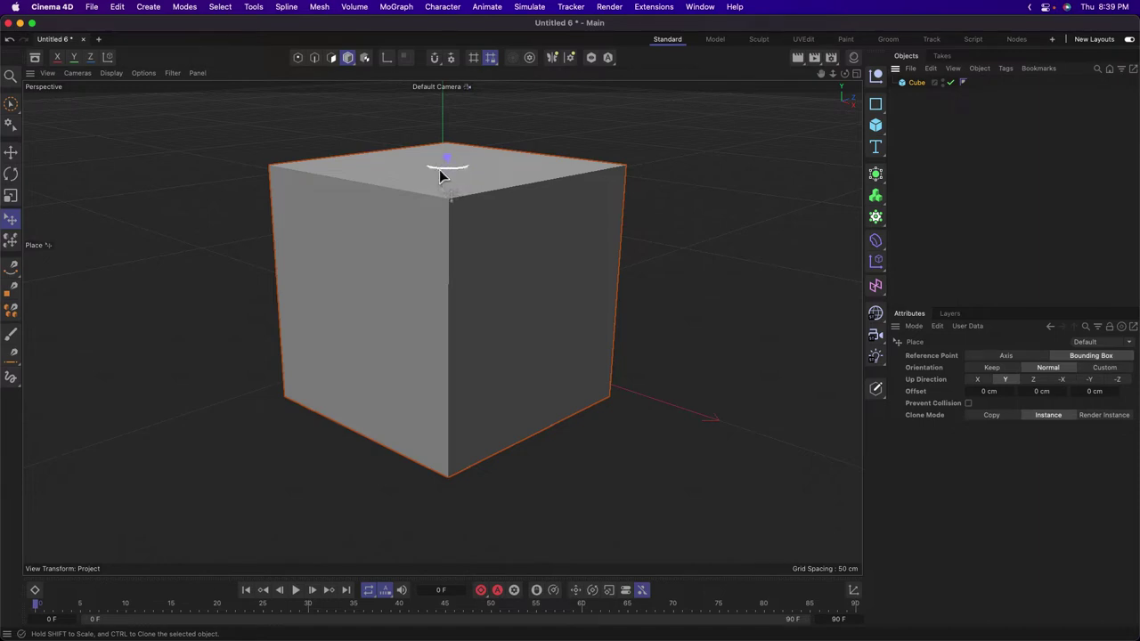
drag(440, 175, 437, 301)
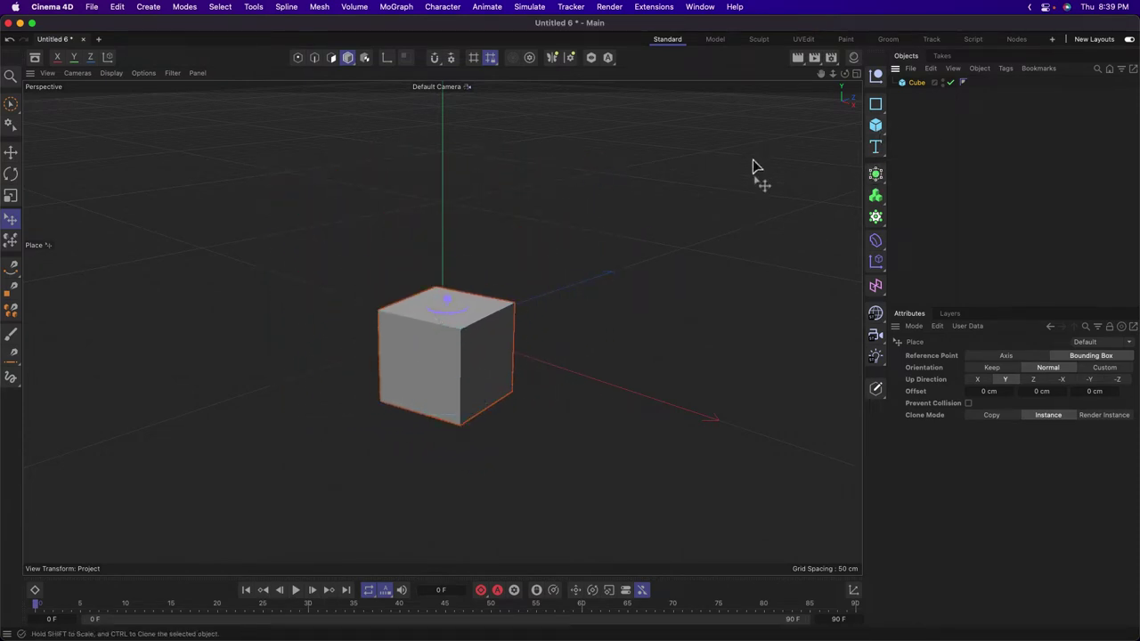
Try duplicating the cube by copy and paste and by copying it within the object hierarchy, undoing each duplicate.
click(920, 84)
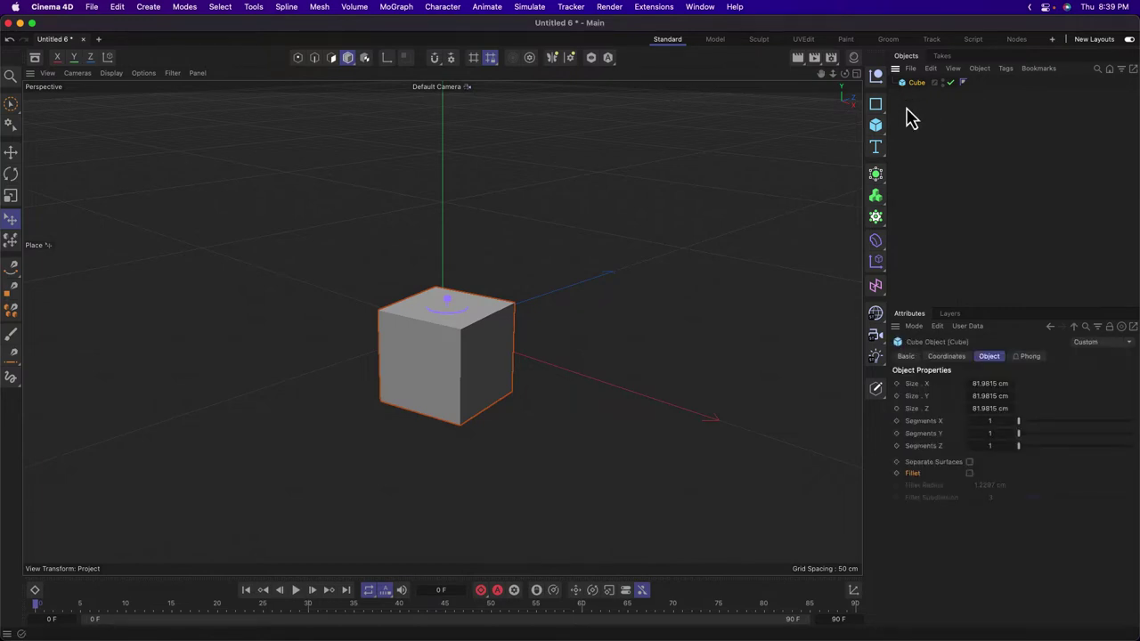
click(931, 68)
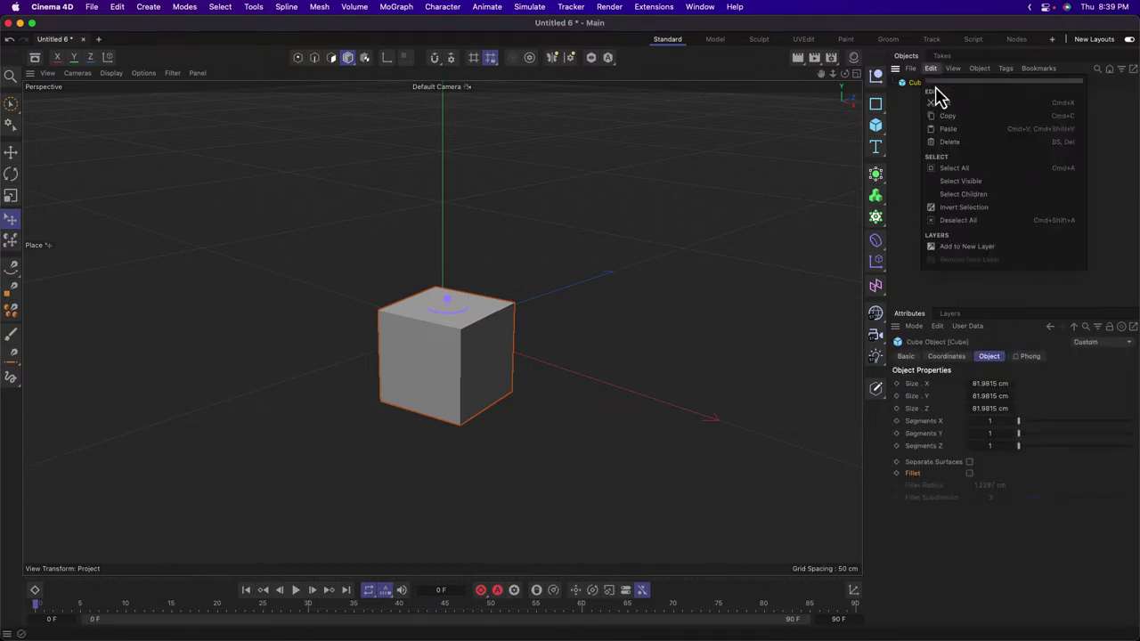
click(931, 69)
click(931, 68)
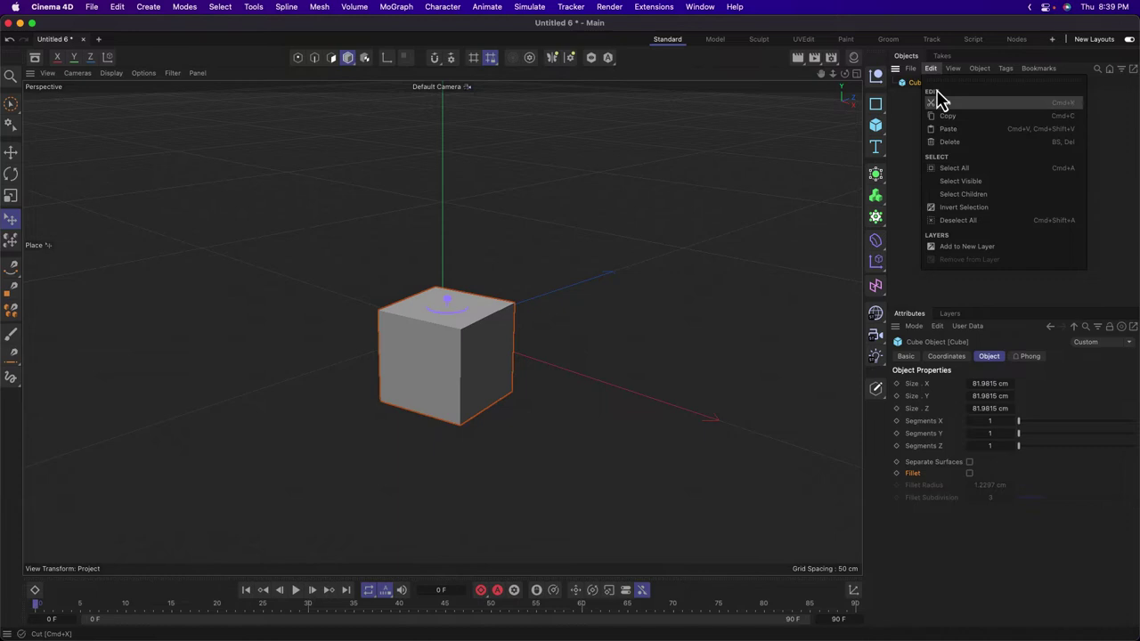
click(948, 133)
key(super+z)
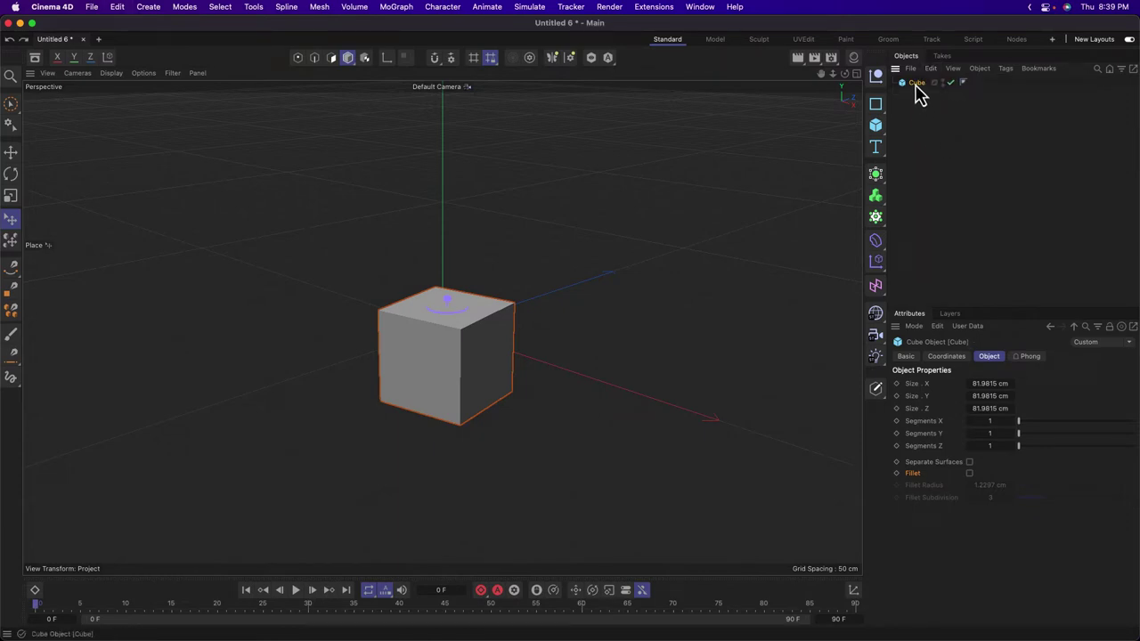
ctrl+drag(916, 84, 916, 99)
key(super+z)
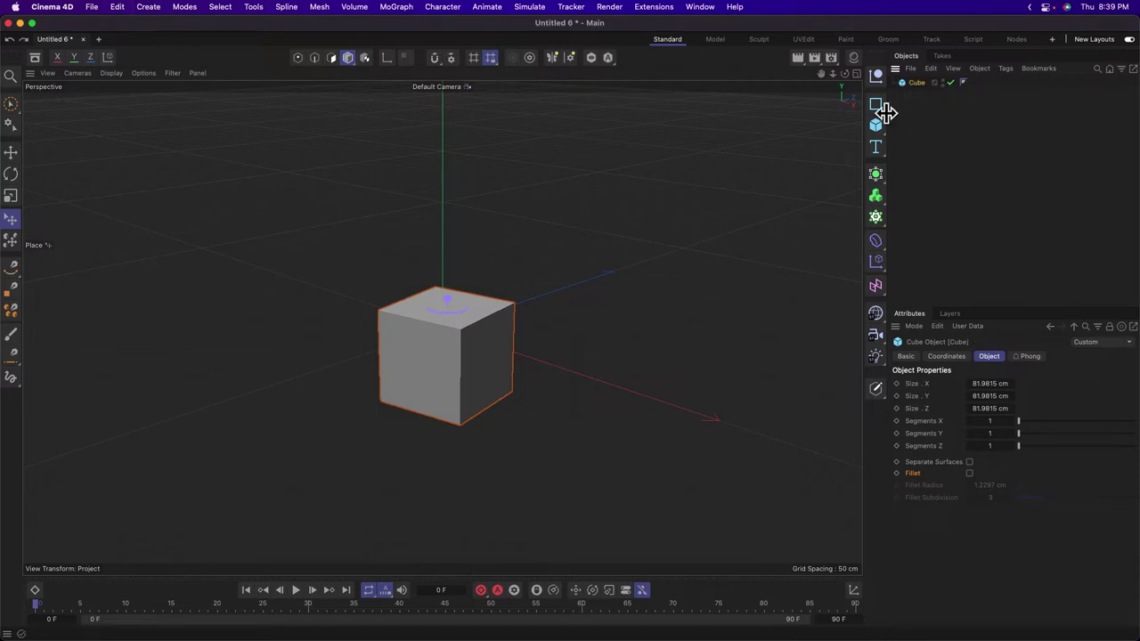
Stack four instances of the cube on top of it with the Place tool, scaling the upper cubes smaller.
ctrl+drag(404, 309, 449, 309)
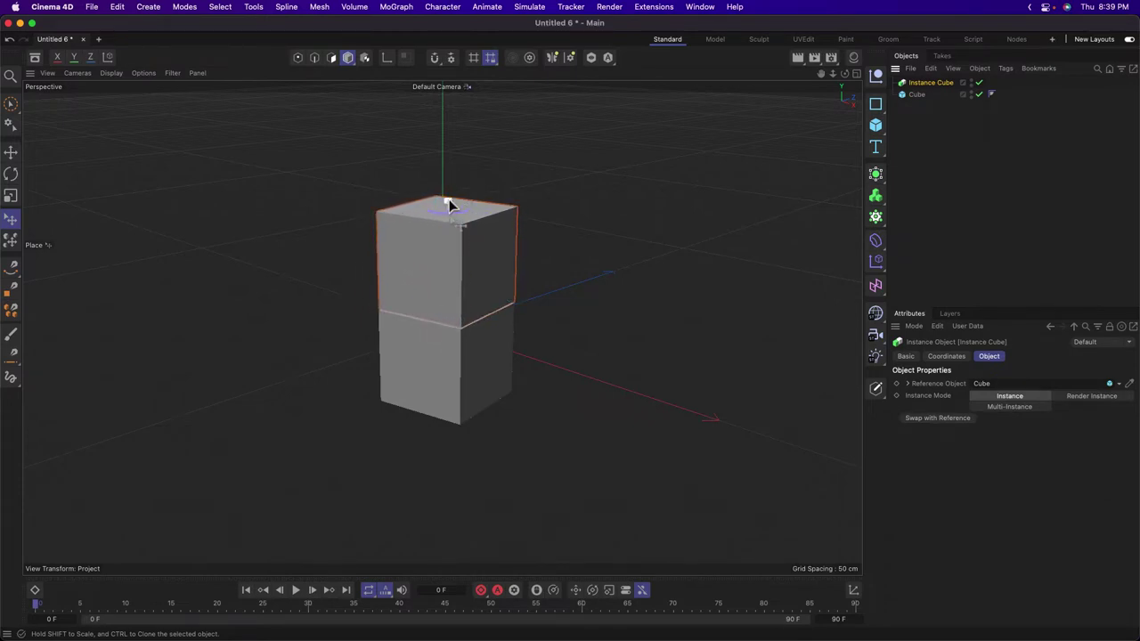
mouse_move(449, 205)
shift+mouse_down()
mouse_move(446, 255)
mouse_move(458, 255)
mouse_move(450, 250)
shift+mouse_up()
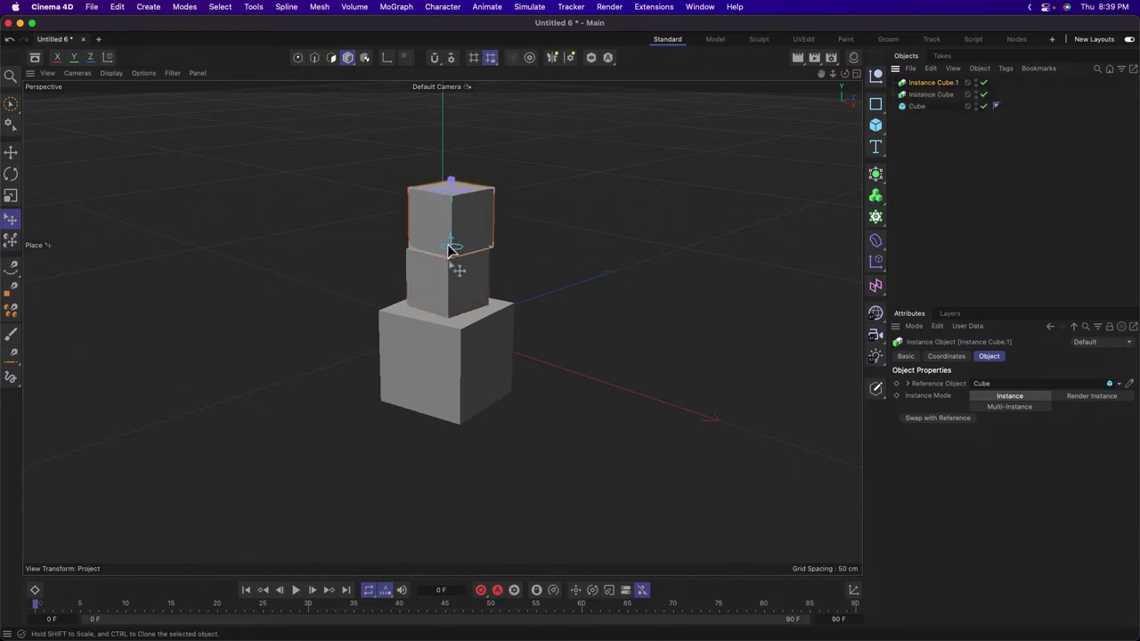
shift+drag(447, 184, 452, 211)
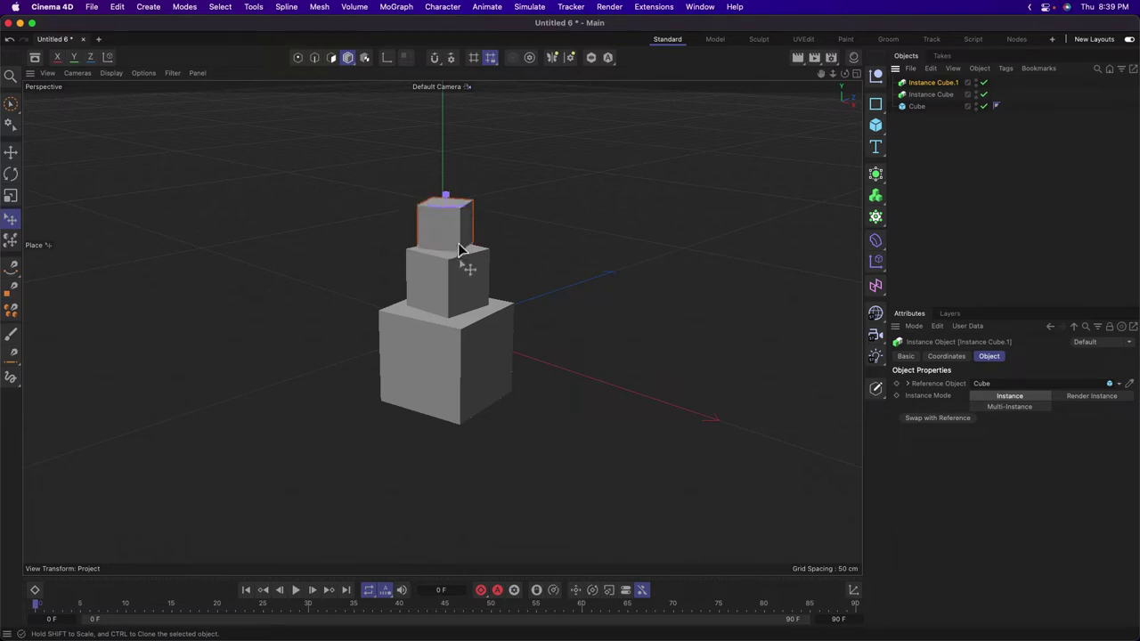
mouse_move(459, 250)
ctrl+mouse_down()
mouse_move(445, 171)
mouse_move(455, 161)
mouse_move(458, 191)
mouse_move(454, 114)
ctrl+mouse_up()
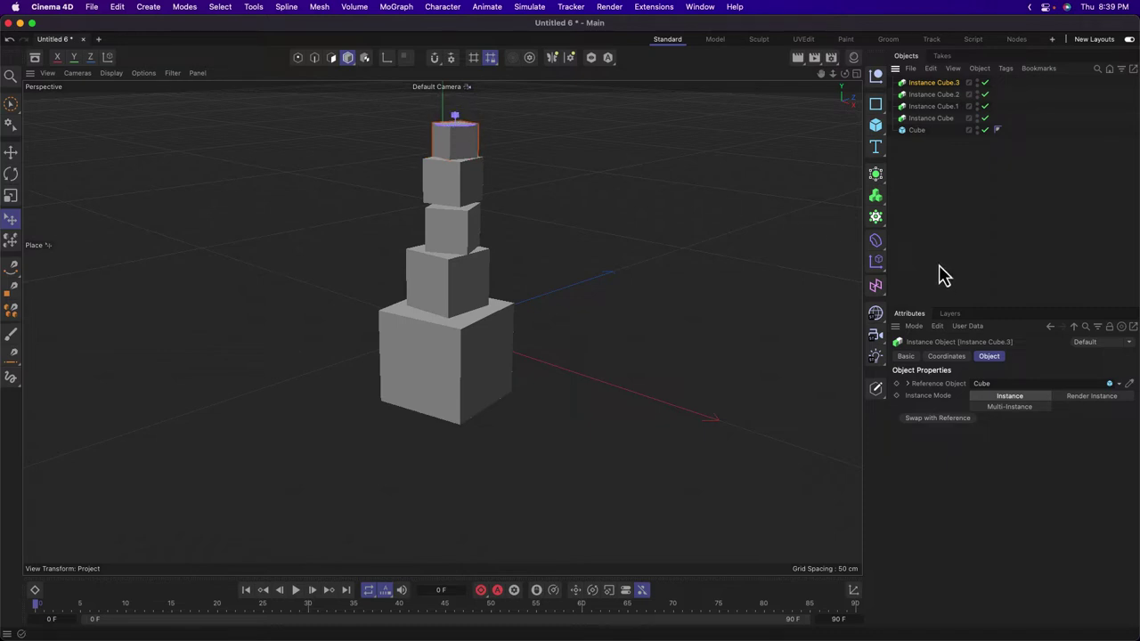
Select all five stacked cubes, move them around with the Dynamic Place tool, and delete them all from the scene.
click(12, 250)
shift+click(456, 192)
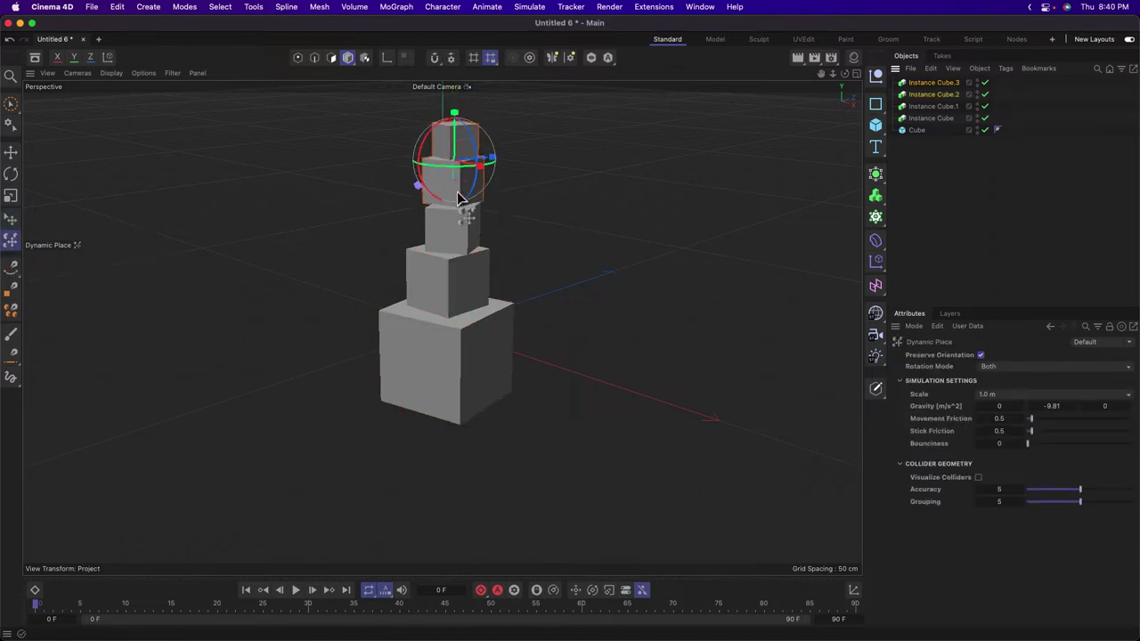
shift+click(454, 235)
shift+click(454, 282)
shift+click(439, 333)
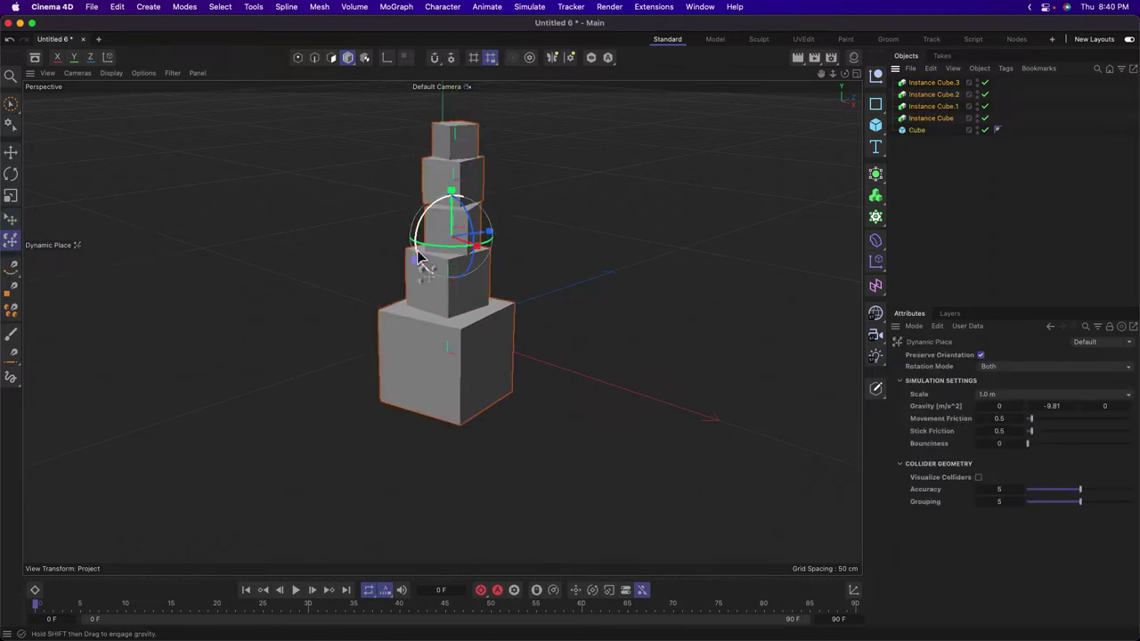
mouse_move(435, 254)
mouse_down()
mouse_move(429, 227)
mouse_move(392, 254)
mouse_move(437, 237)
mouse_move(349, 264)
mouse_move(508, 219)
mouse_move(476, 255)
mouse_move(392, 265)
mouse_move(437, 241)
mouse_move(414, 244)
mouse_move(494, 240)
mouse_move(472, 223)
mouse_move(426, 263)
mouse_move(460, 255)
mouse_move(448, 255)
mouse_up()
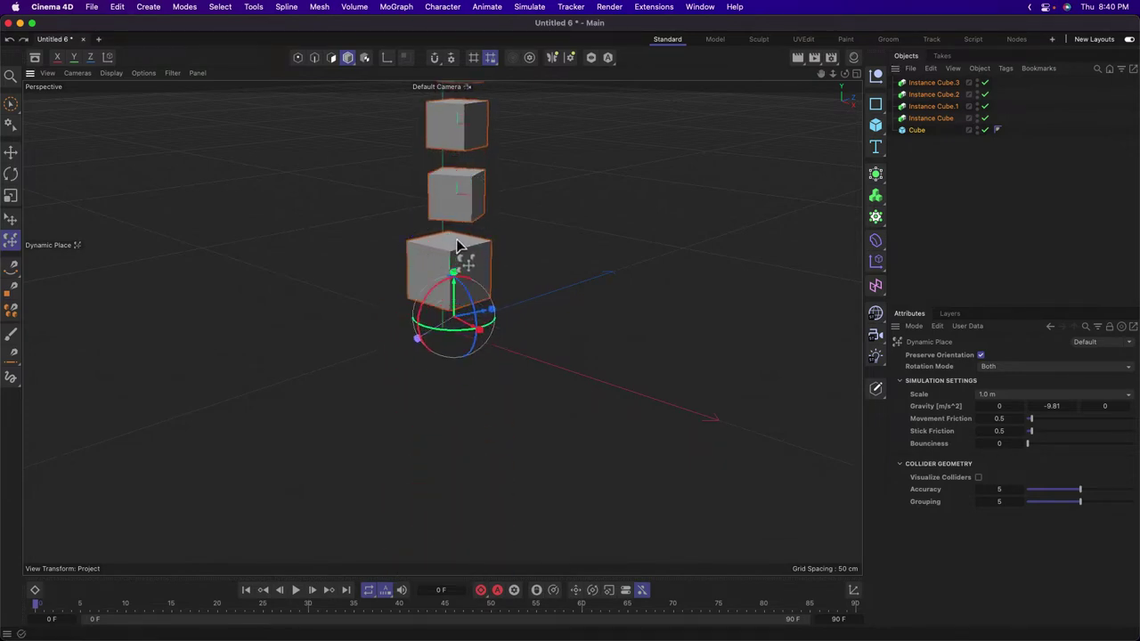
drag(945, 169, 913, 85)
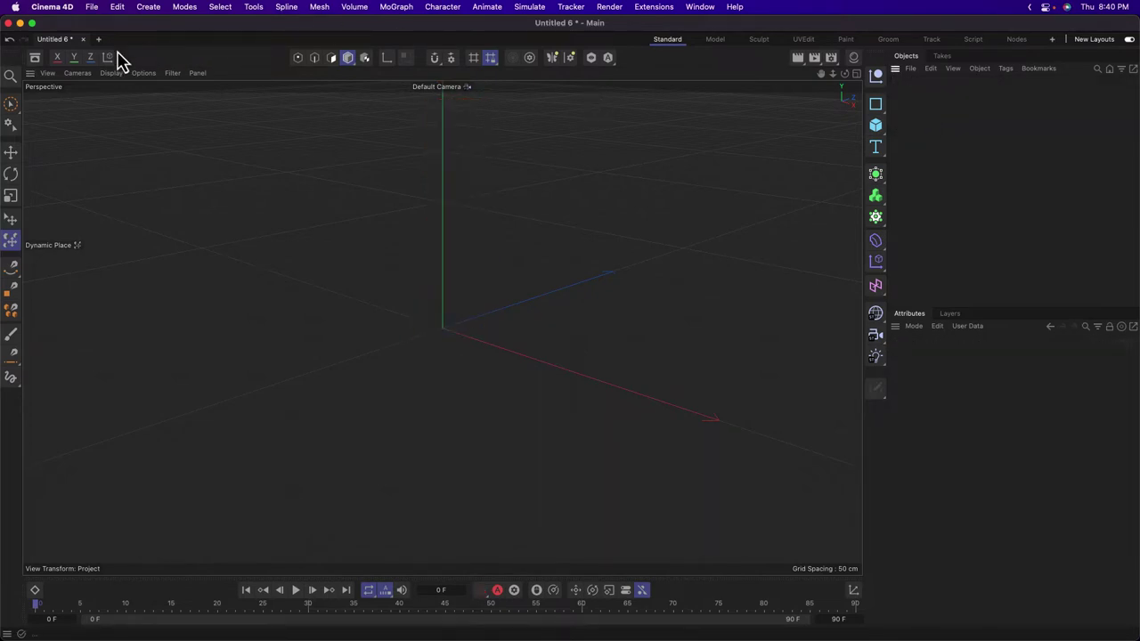
Start a new project and add a cube flattened to a height of about 28 cm.
click(98, 40)
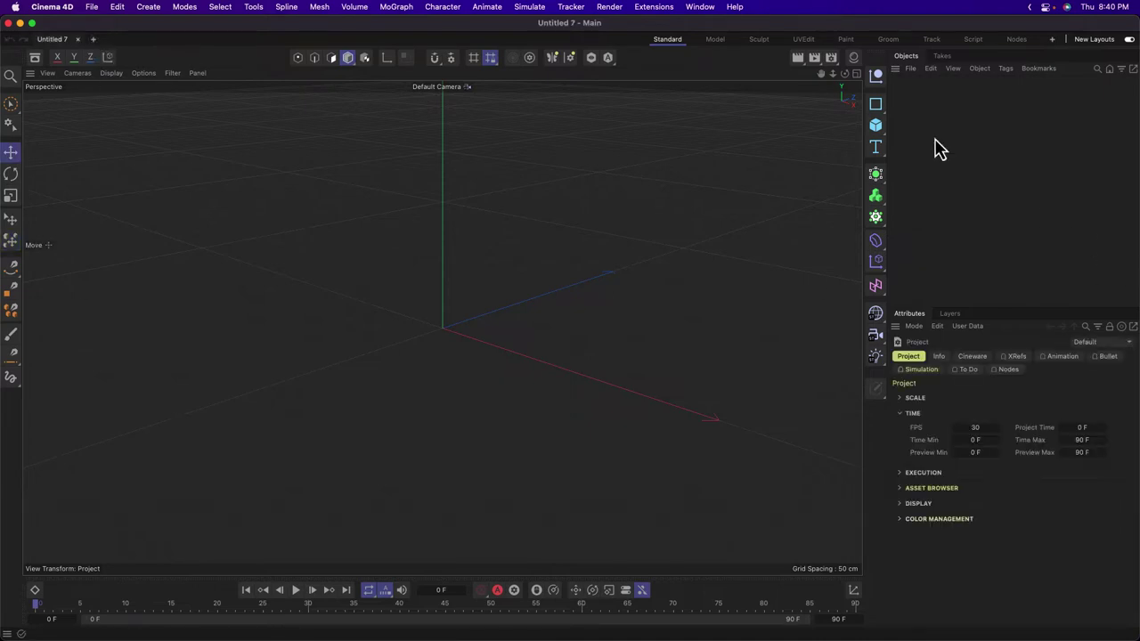
click(877, 132)
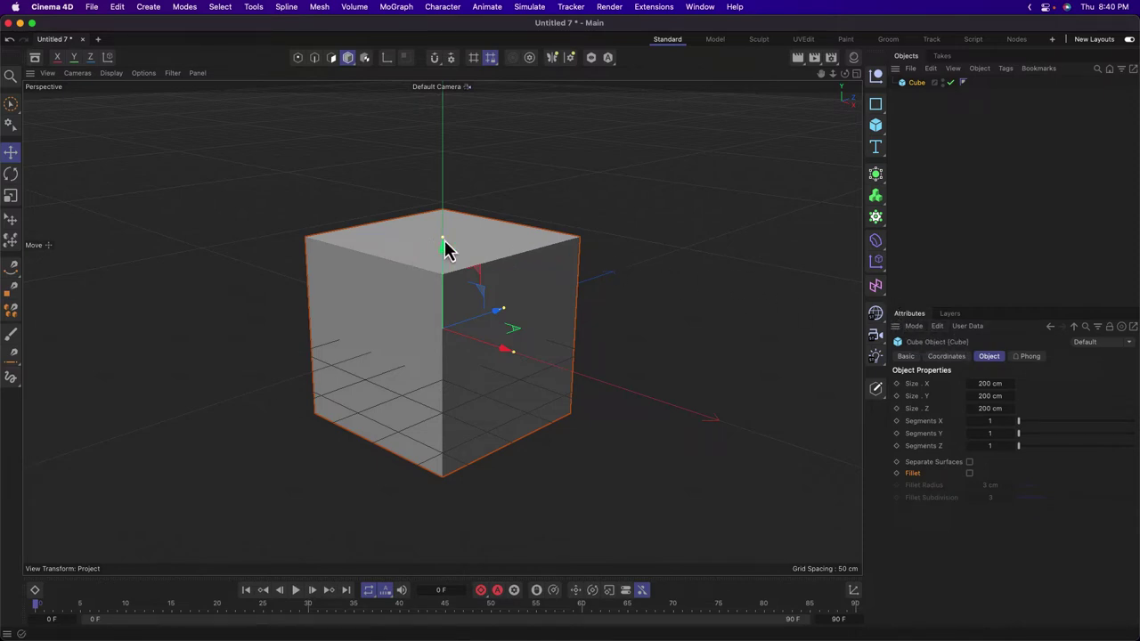
drag(443, 246, 445, 320)
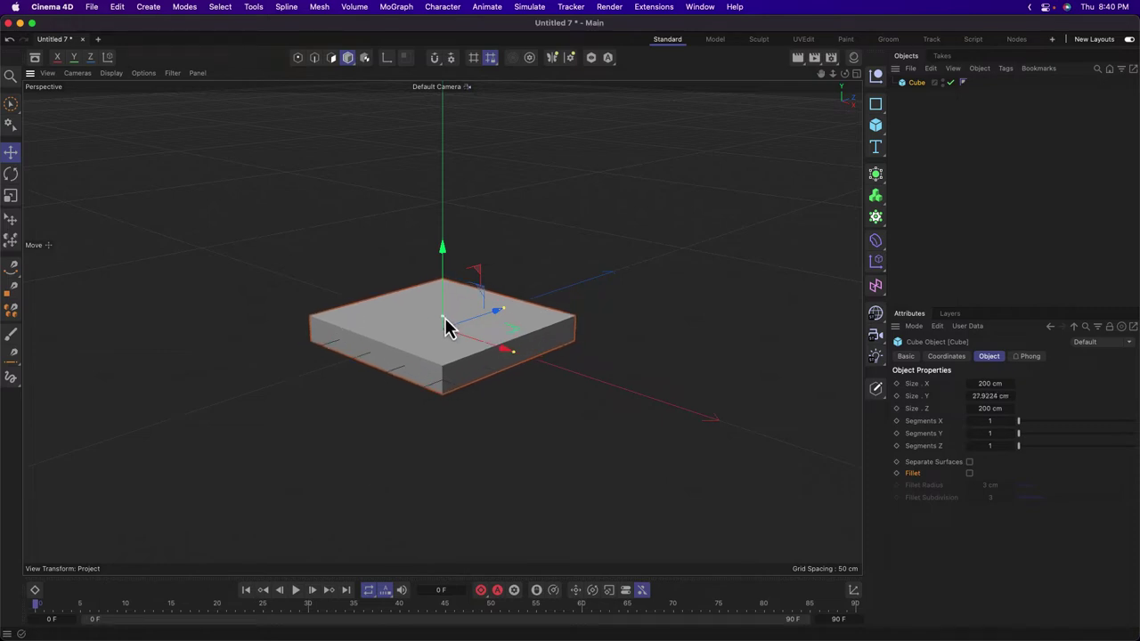
Fillet the flattened cube's edges with a 2 cm radius and rename it Seat.
click(969, 474)
drag(1026, 485, 1033, 487)
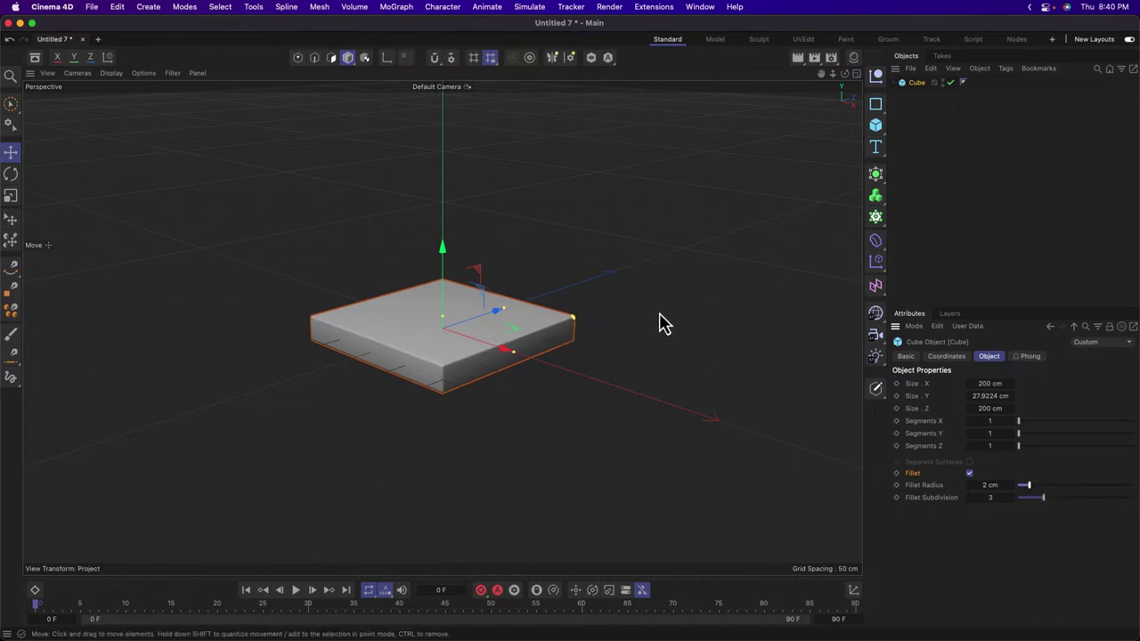
double_click(917, 82)
text(Se)
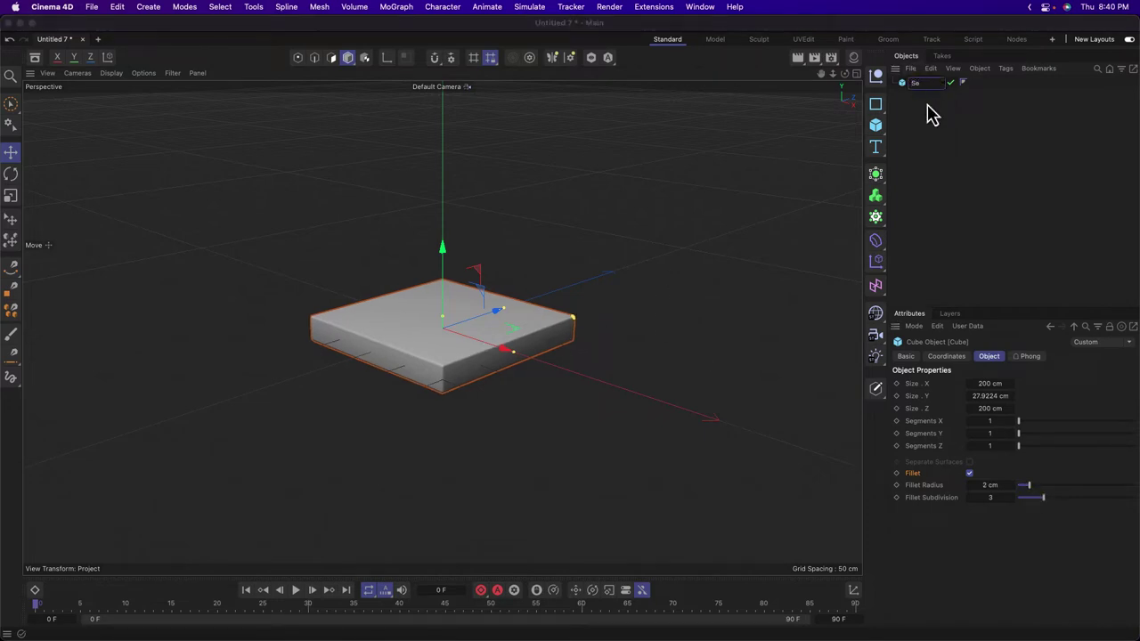
text(at)
key(Return)
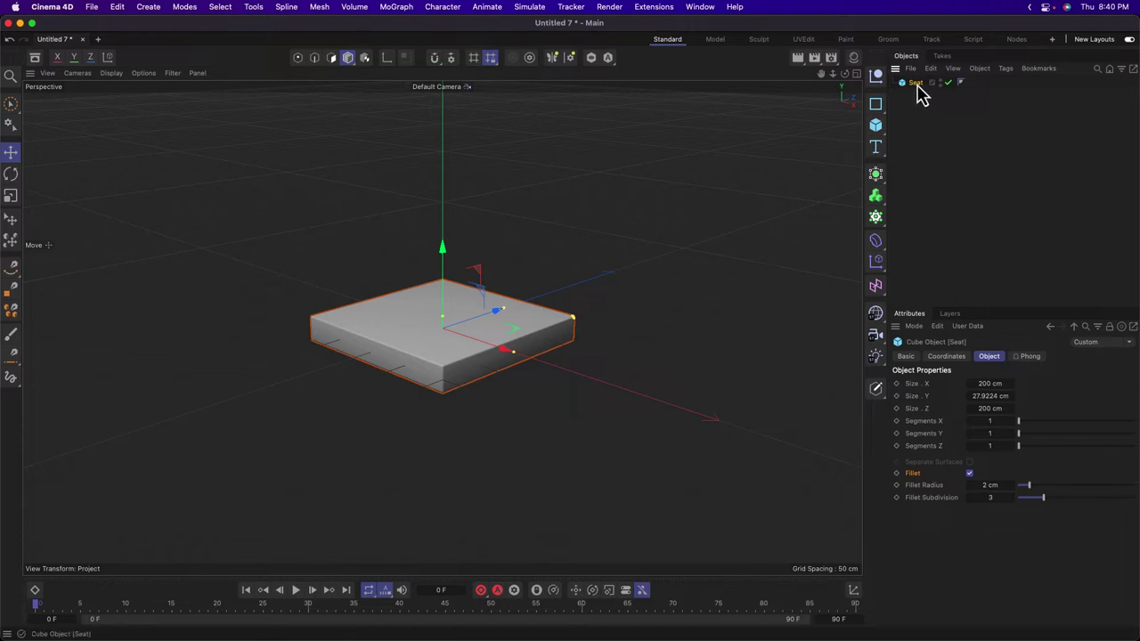
Duplicate the seat and resize the copy into an upright leg about 27.5 cm by 31 cm across and 218 cm tall.
drag(917, 89, 921, 103)
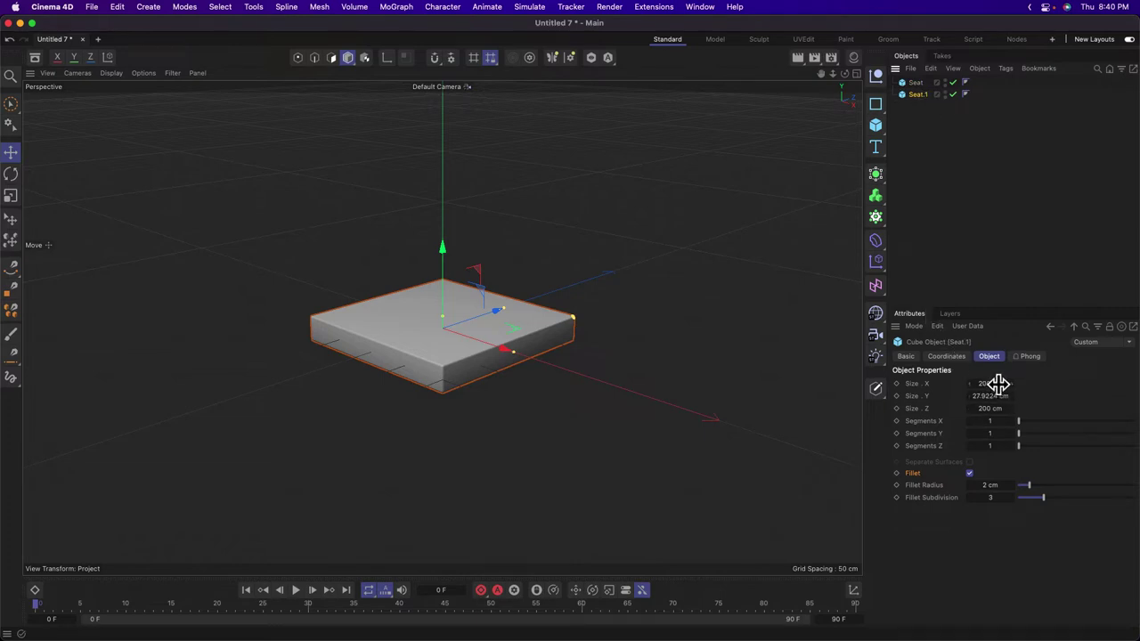
drag(997, 384, 944, 384)
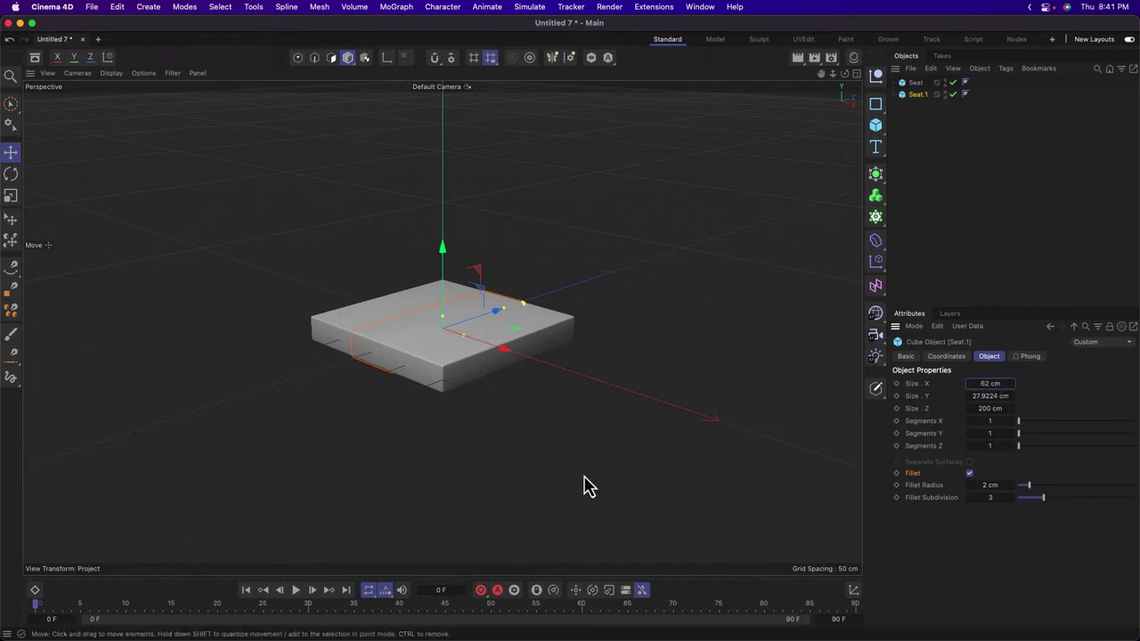
middle_click(622, 268)
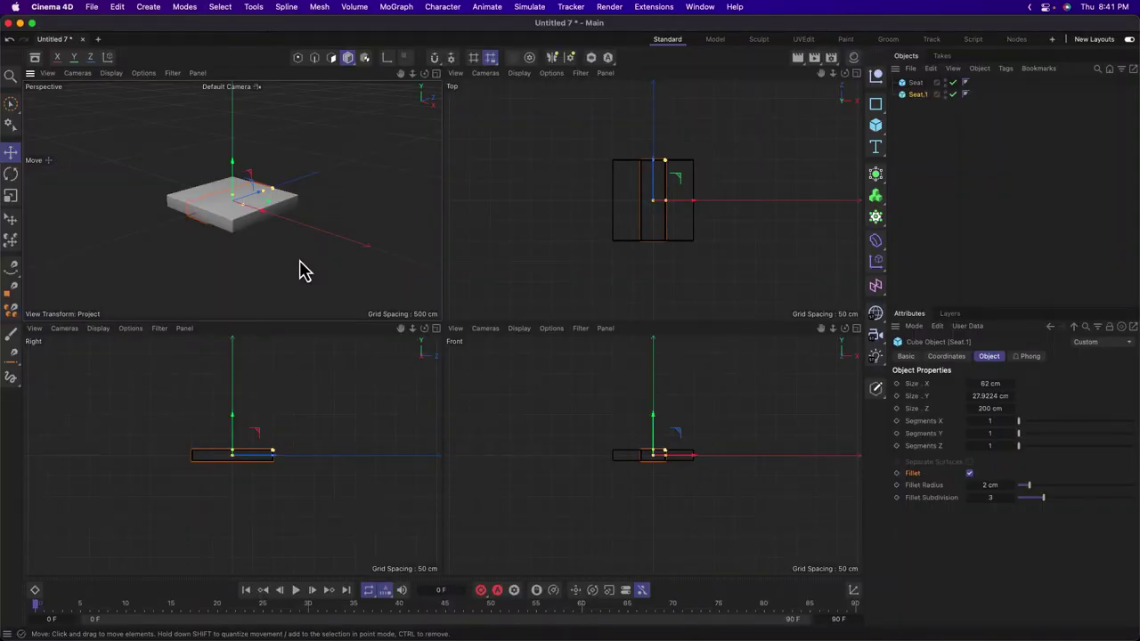
key(h)
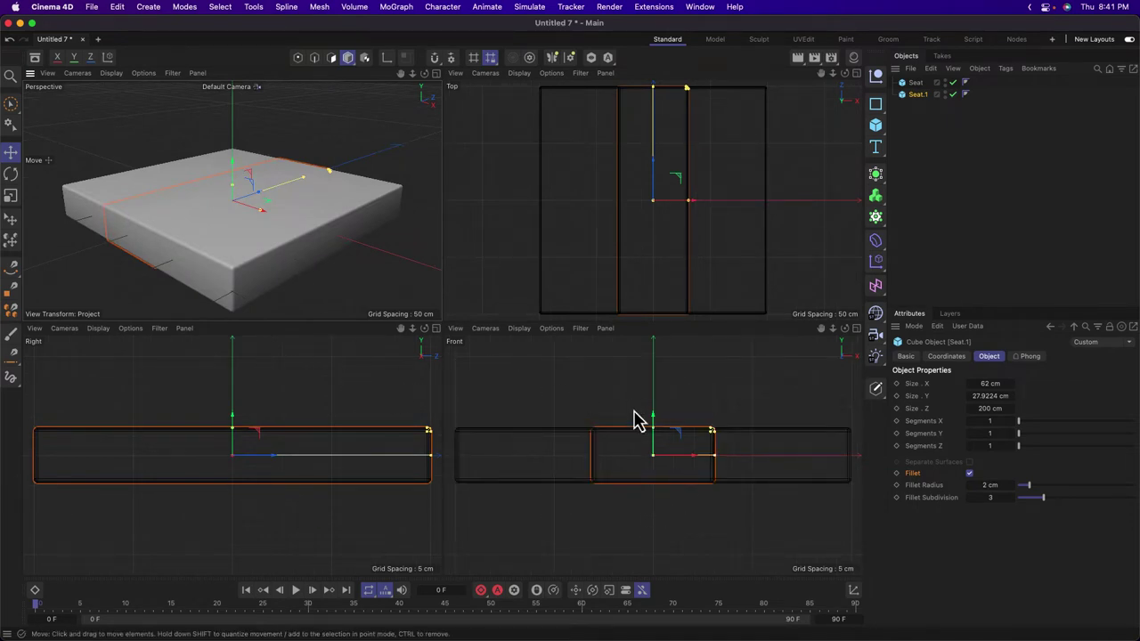
drag(715, 466, 680, 466)
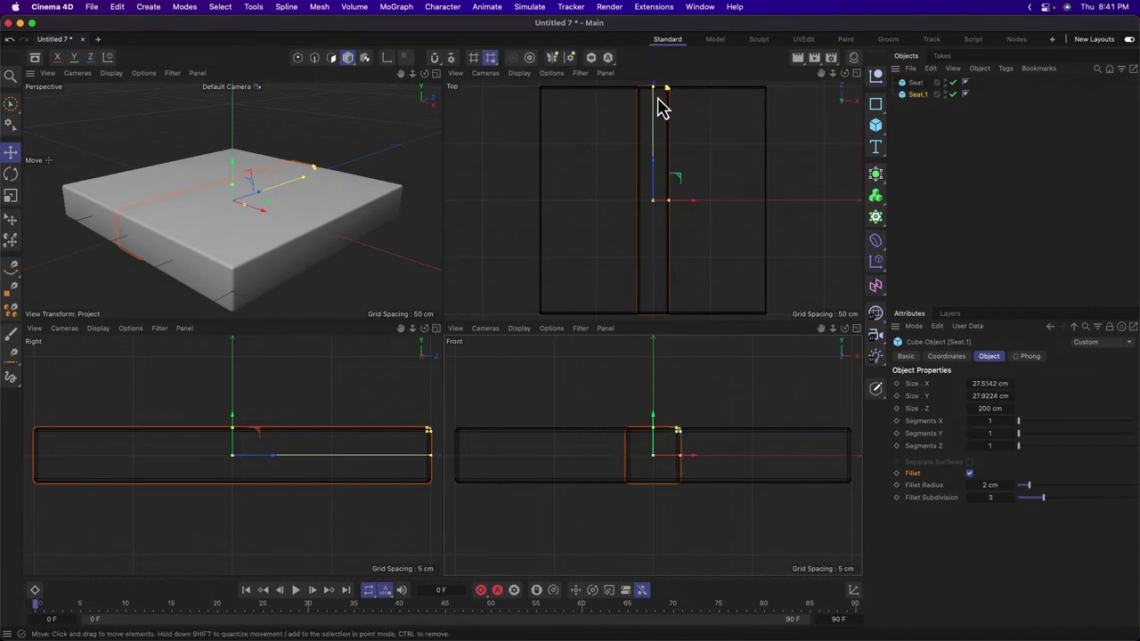
drag(659, 92, 651, 182)
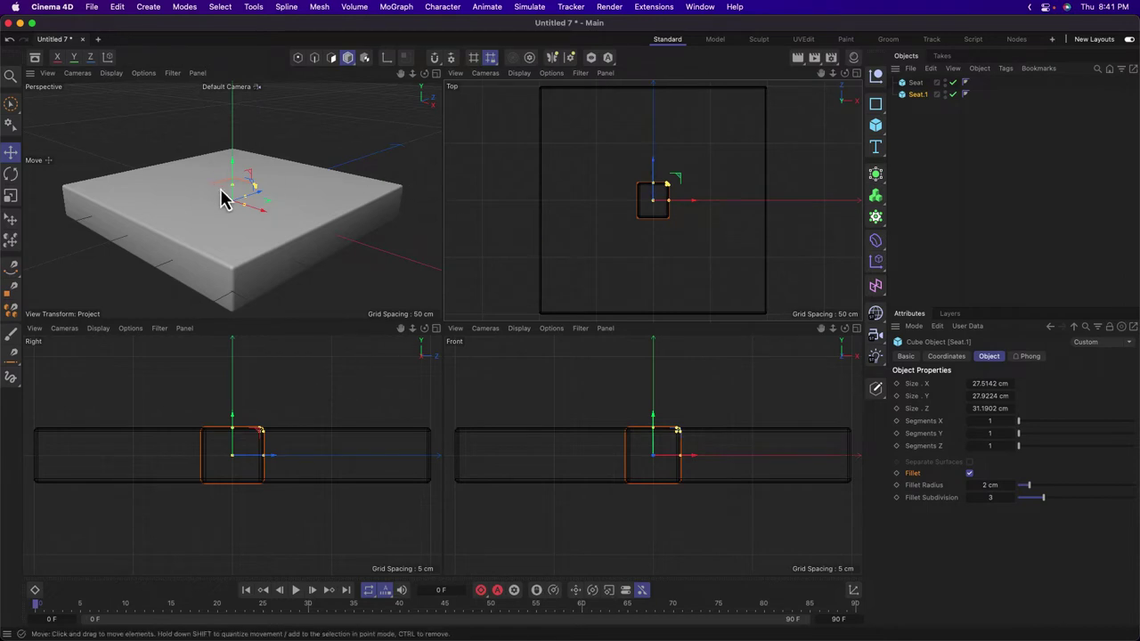
drag(253, 187, 239, 89)
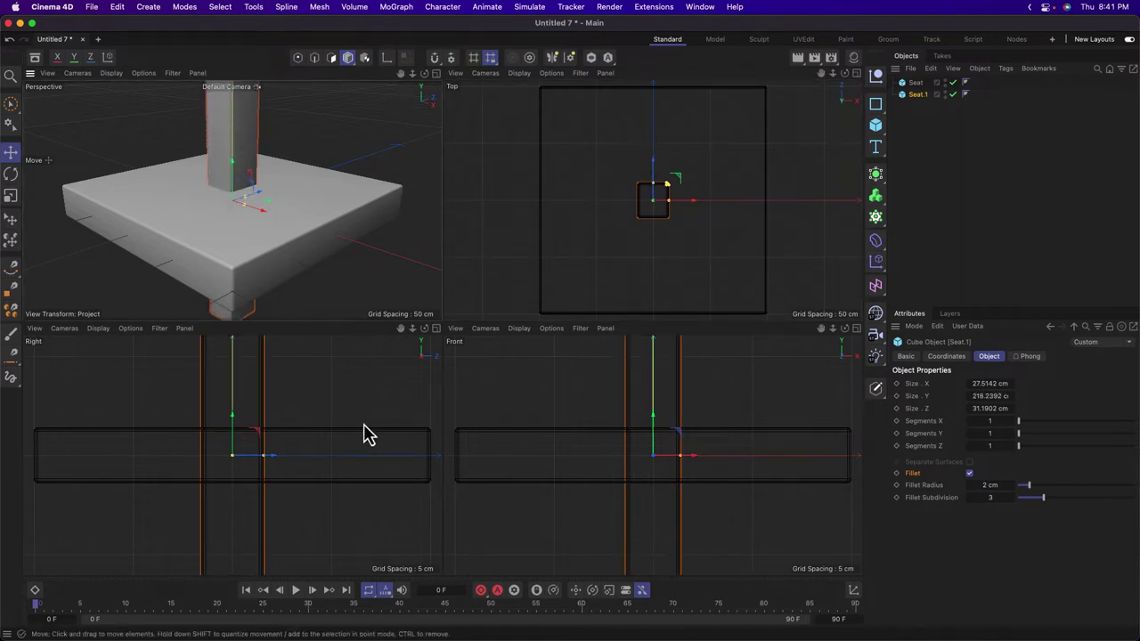
Shorten the leg to about 194 cm and position it beneath the seat at its front-left corner.
drag(412, 328, 378, 331)
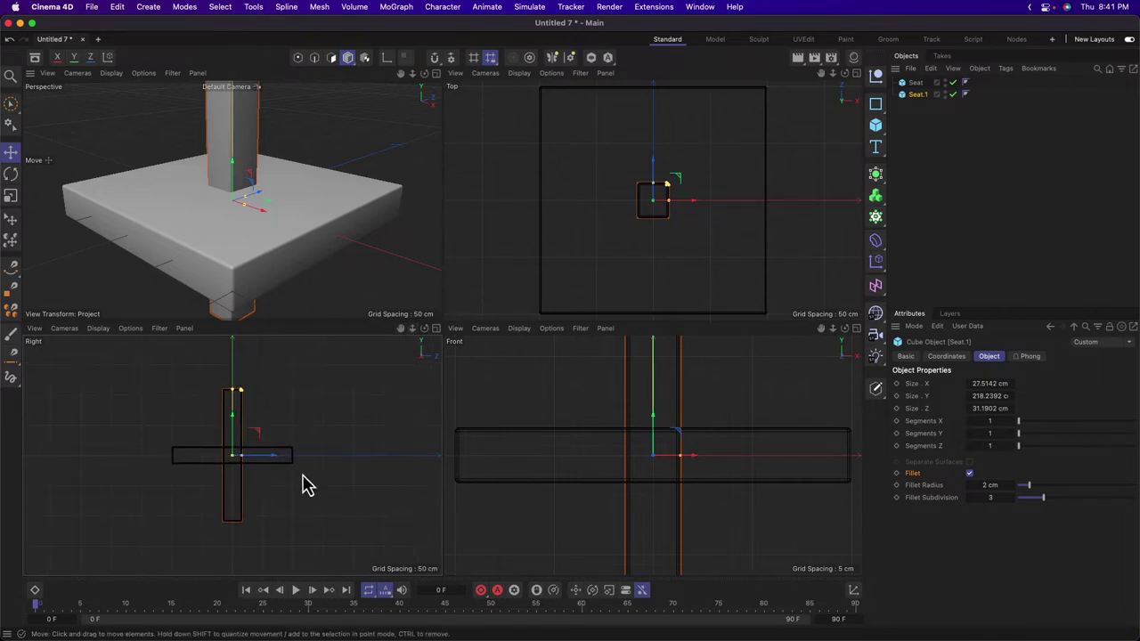
drag(292, 486, 247, 550)
drag(401, 328, 398, 259)
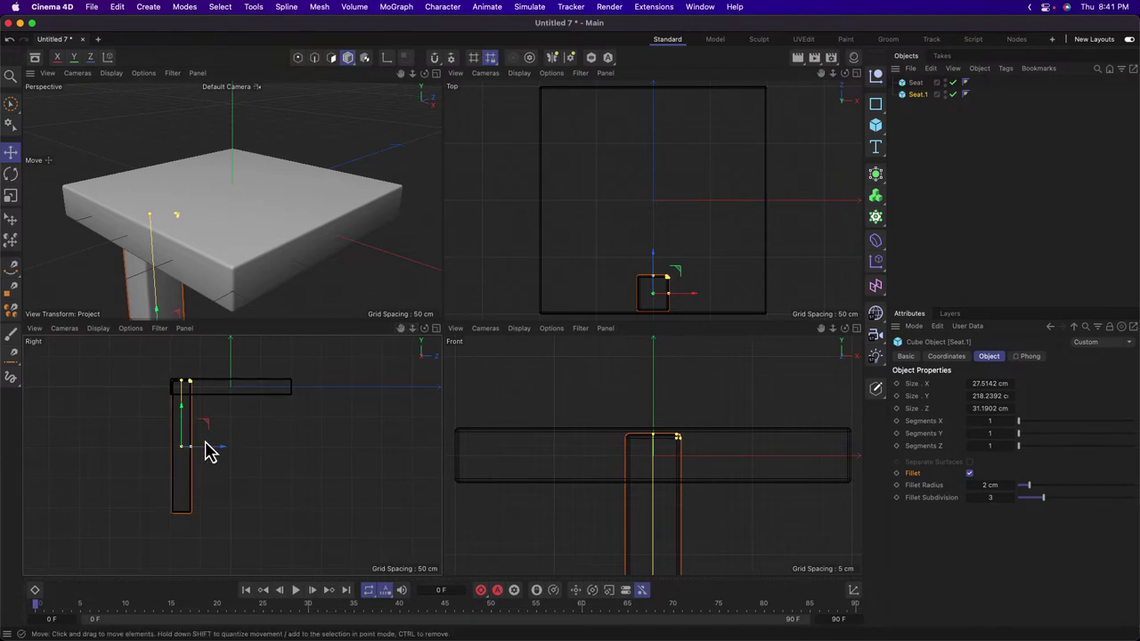
mouse_move(236, 431)
mouse_down()
mouse_move(241, 460)
mouse_move(233, 437)
mouse_up()
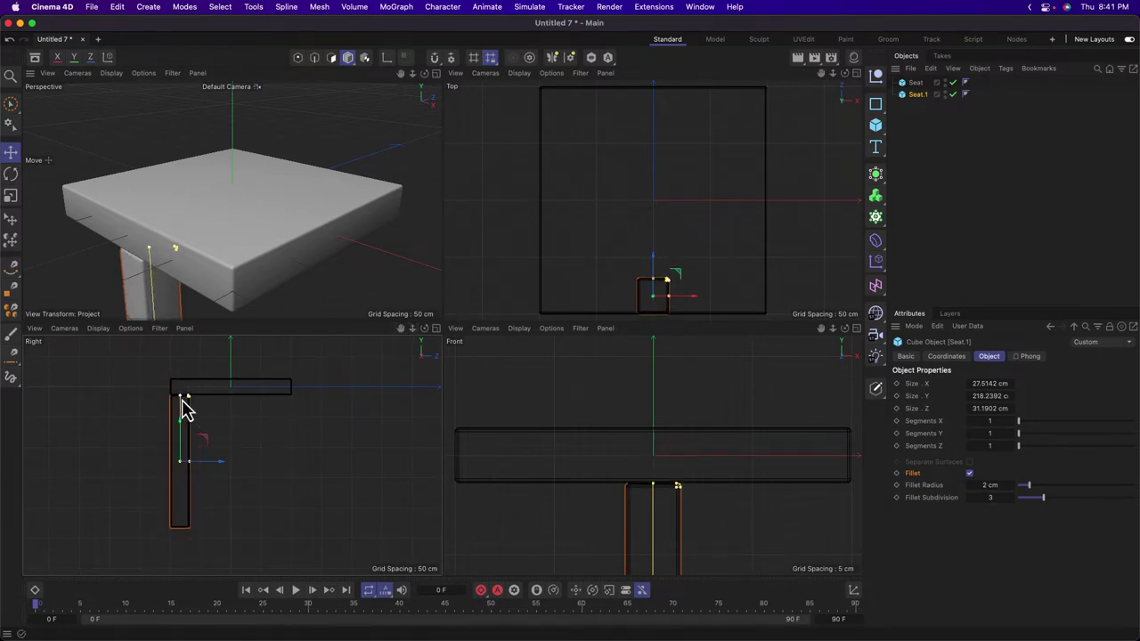
drag(183, 396, 200, 423)
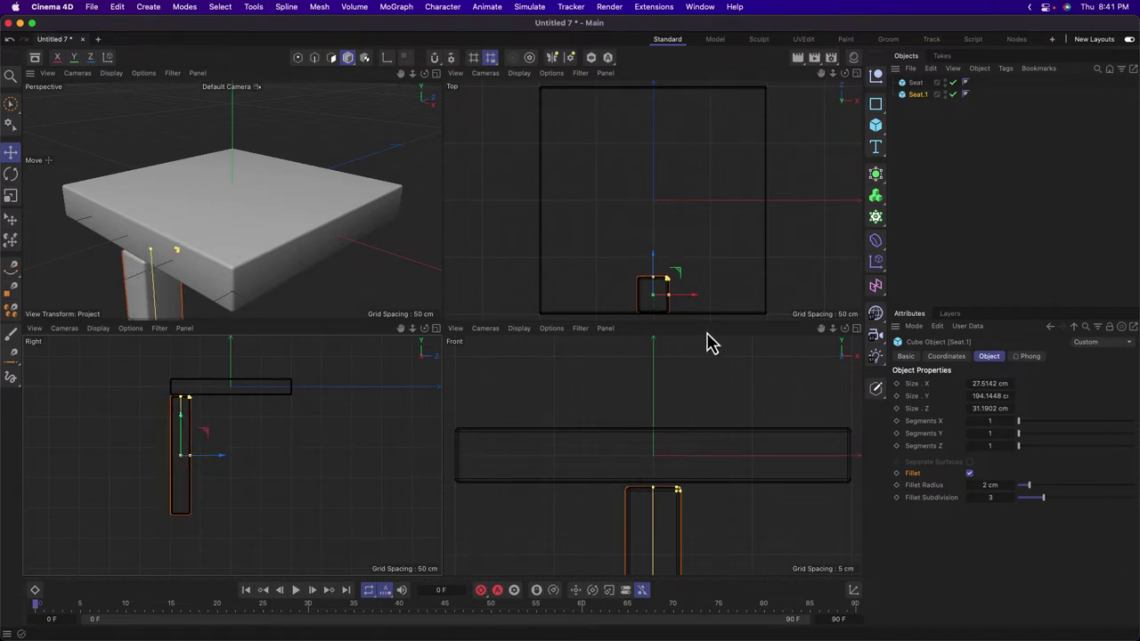
drag(709, 295, 631, 303)
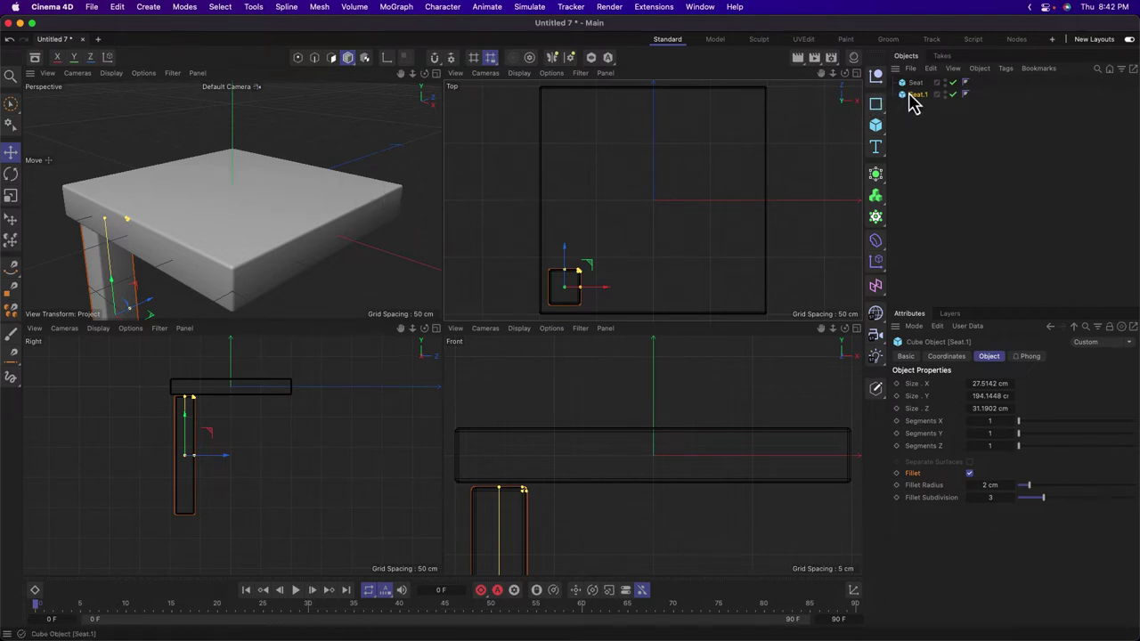
Try moving the leg freely, along single axes and within a plane using the Move tool, undoing each move.
click(11, 153)
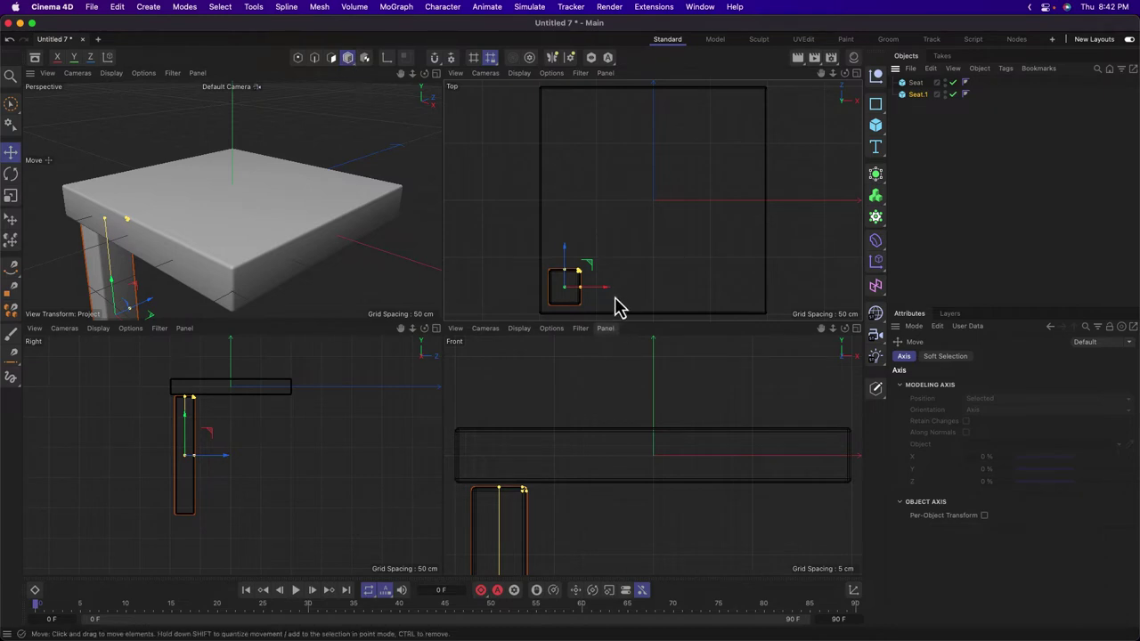
drag(630, 293, 583, 257)
key(super+z)
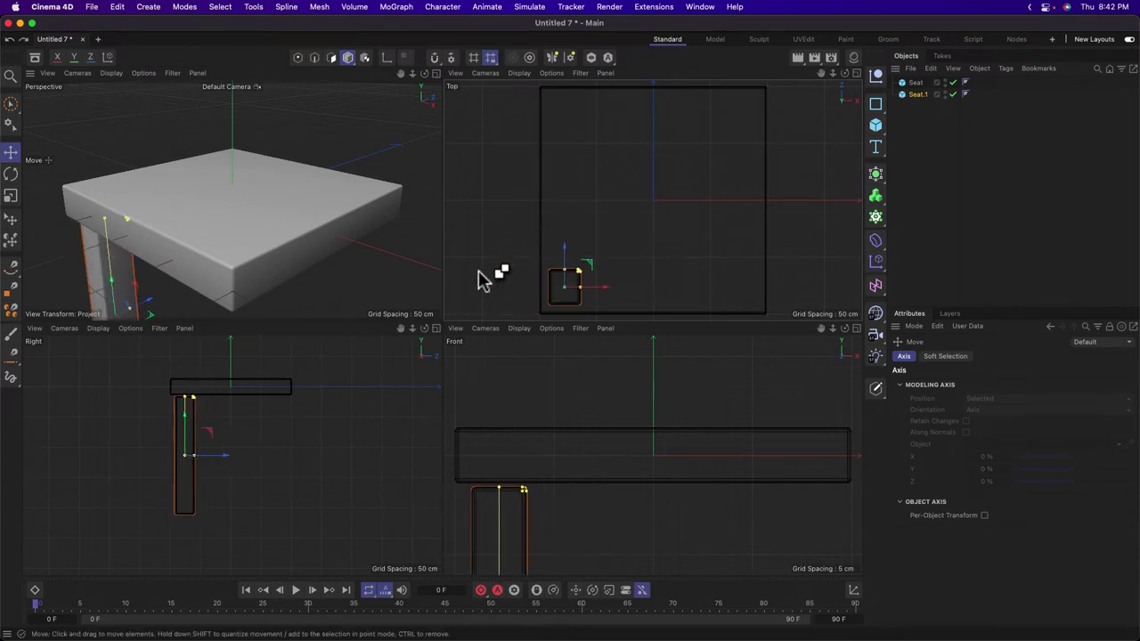
drag(115, 317, 121, 287)
key(super+z)
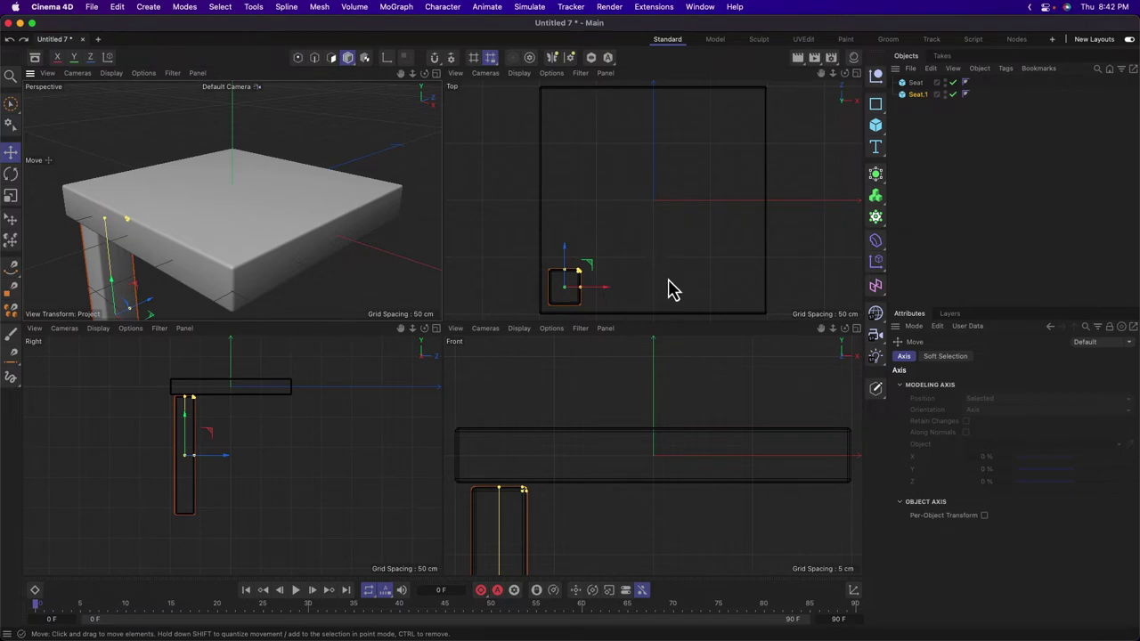
drag(667, 277, 730, 234)
key(super+z)
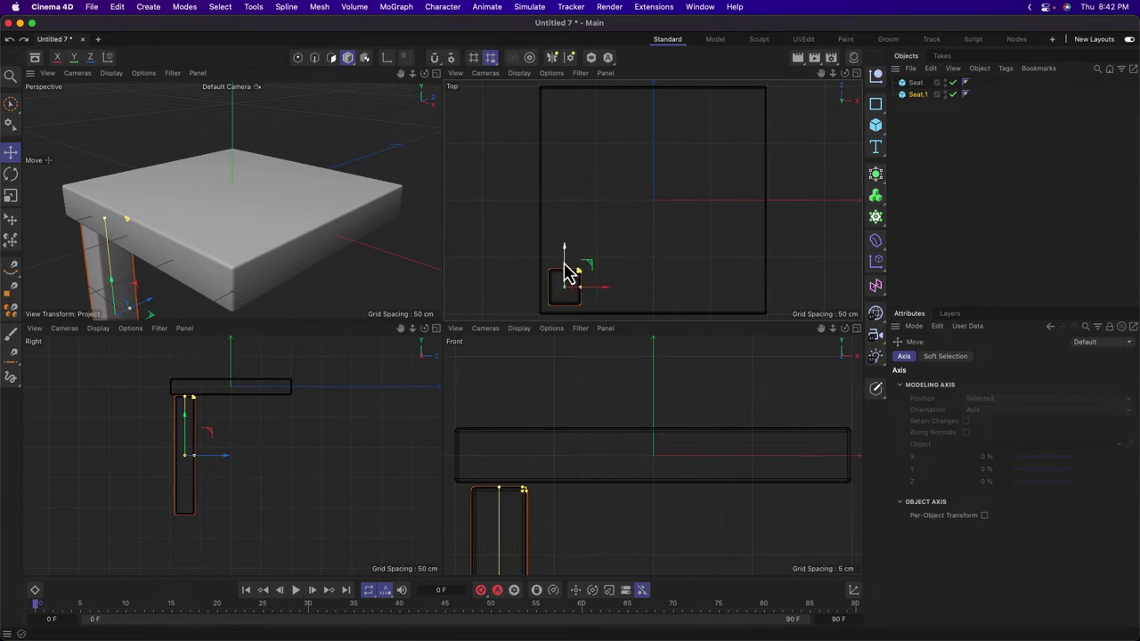
drag(565, 262, 579, 129)
key(super+z)
drag(588, 270, 682, 122)
key(ctrl+z)
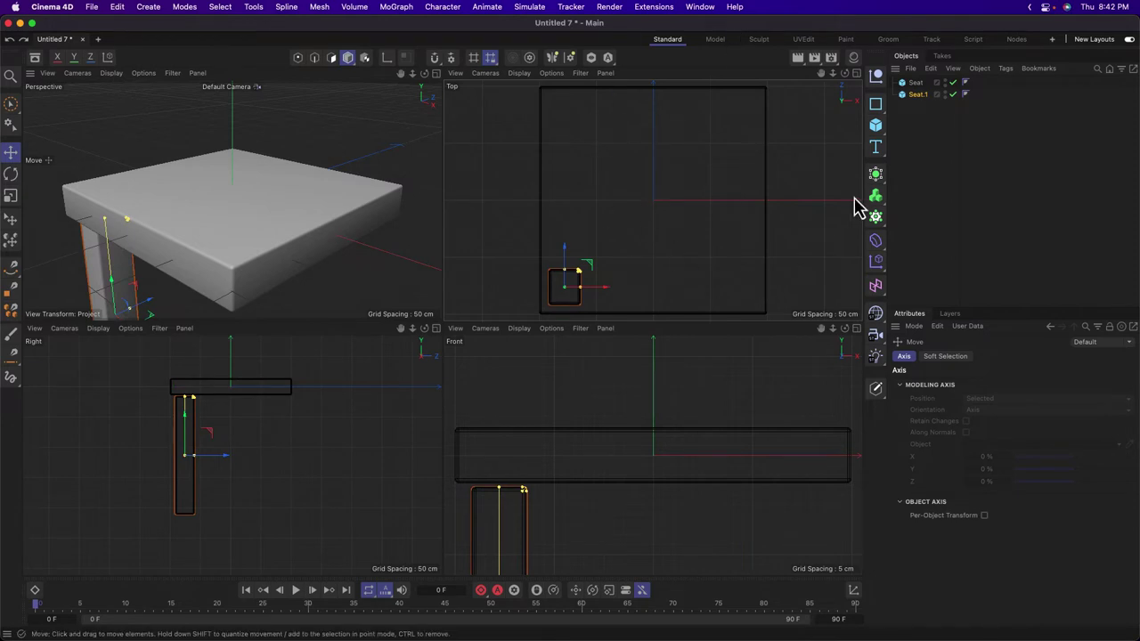
Try moving the leg freely in the perspective view, and undo the move.
middle_click(356, 159)
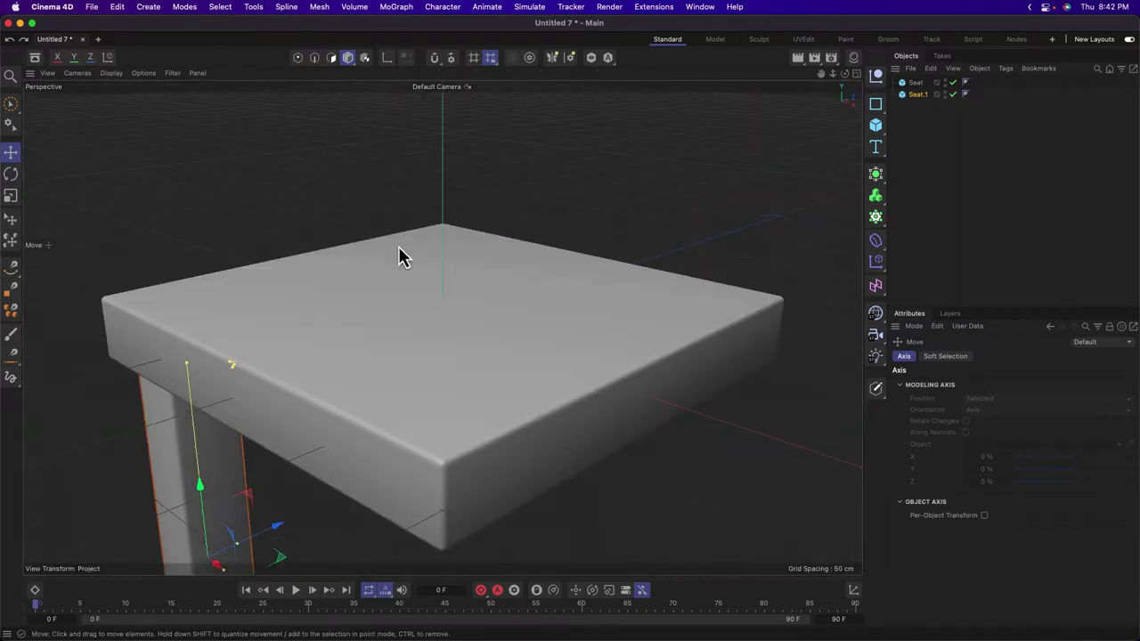
scroll(375, 285, down, 3)
drag(336, 398, 310, 398)
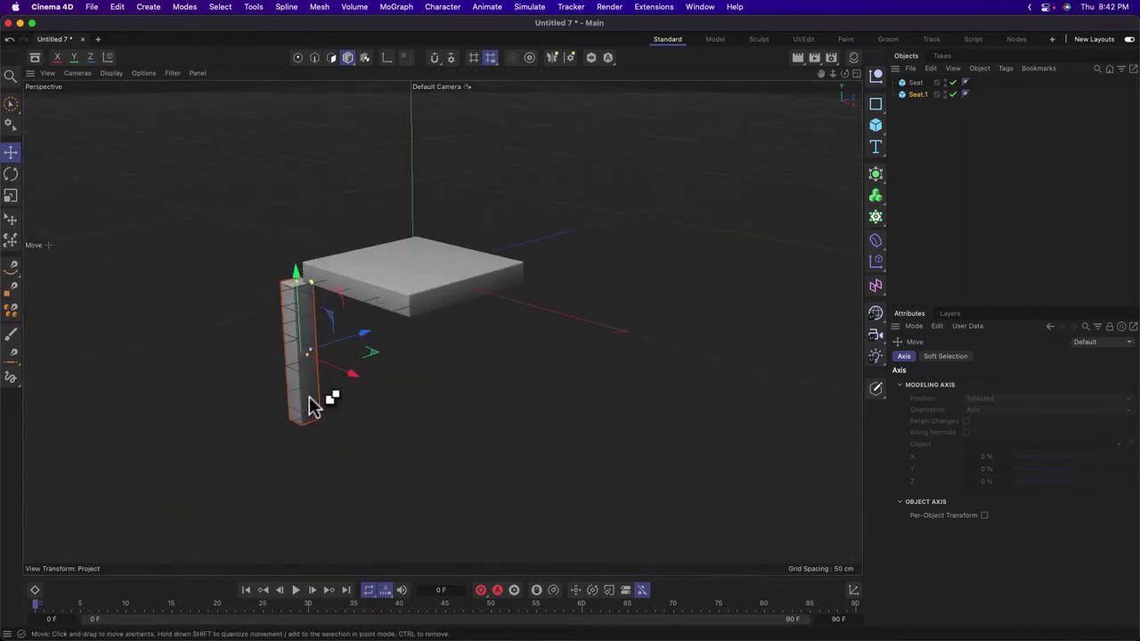
key(super+z)
mouse_move(404, 366)
mouse_down()
mouse_move(565, 312)
mouse_move(451, 366)
mouse_move(369, 377)
mouse_move(401, 423)
mouse_move(476, 400)
mouse_move(476, 336)
mouse_move(425, 364)
mouse_up()
Rename the leg object Front Left Leg.
middle_click(539, 283)
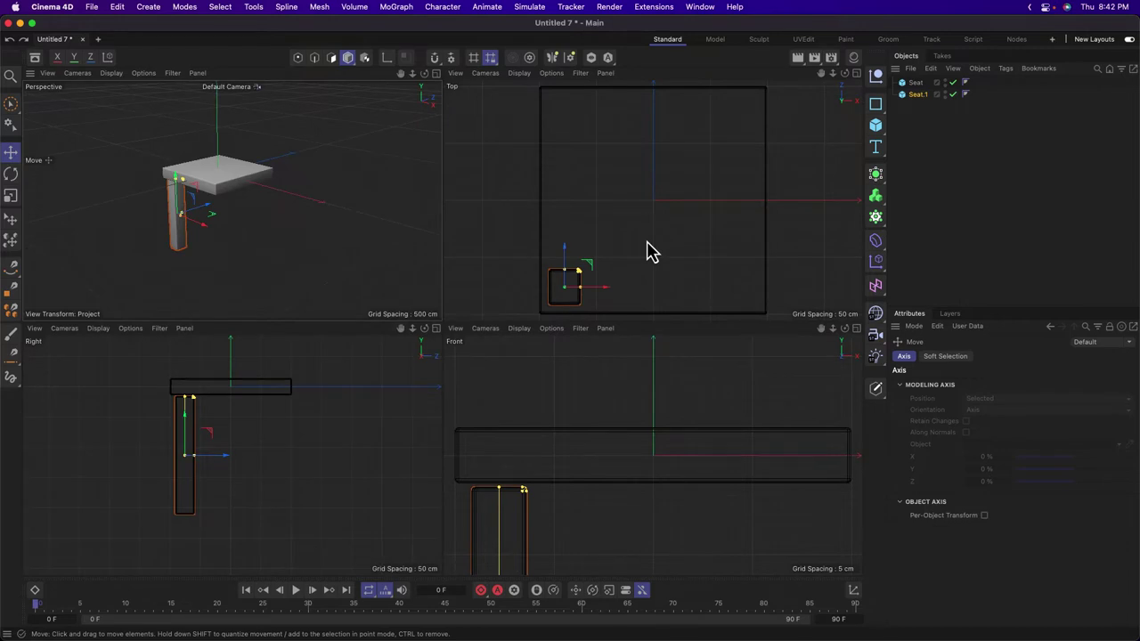
middle_click(650, 252)
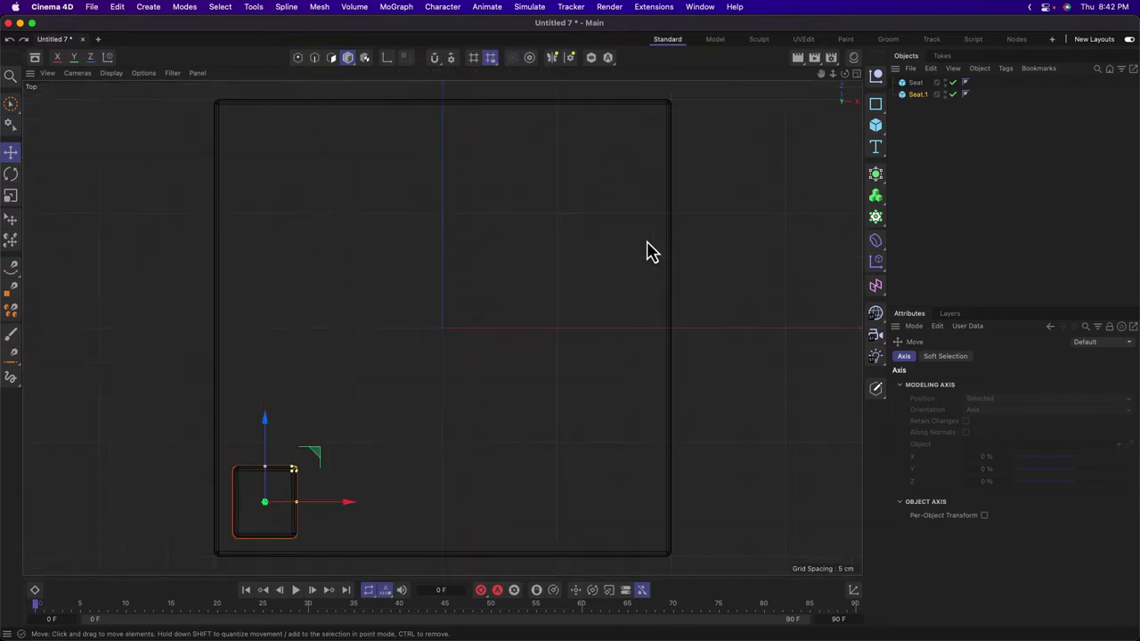
double_click(918, 94)
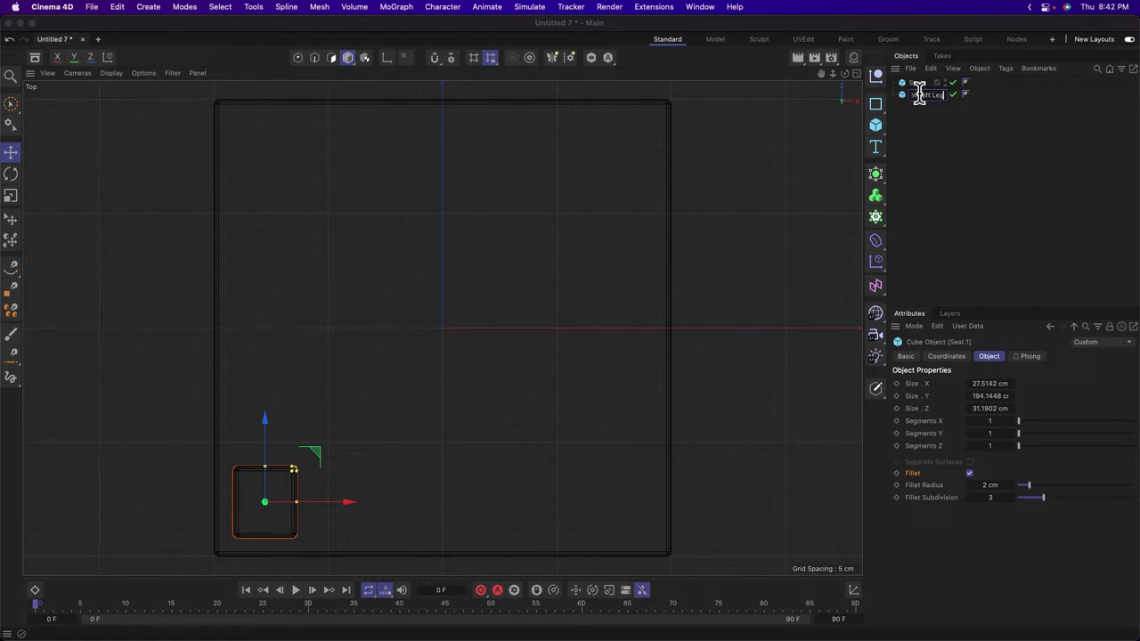
text(Front Left Leg)
key(Return)
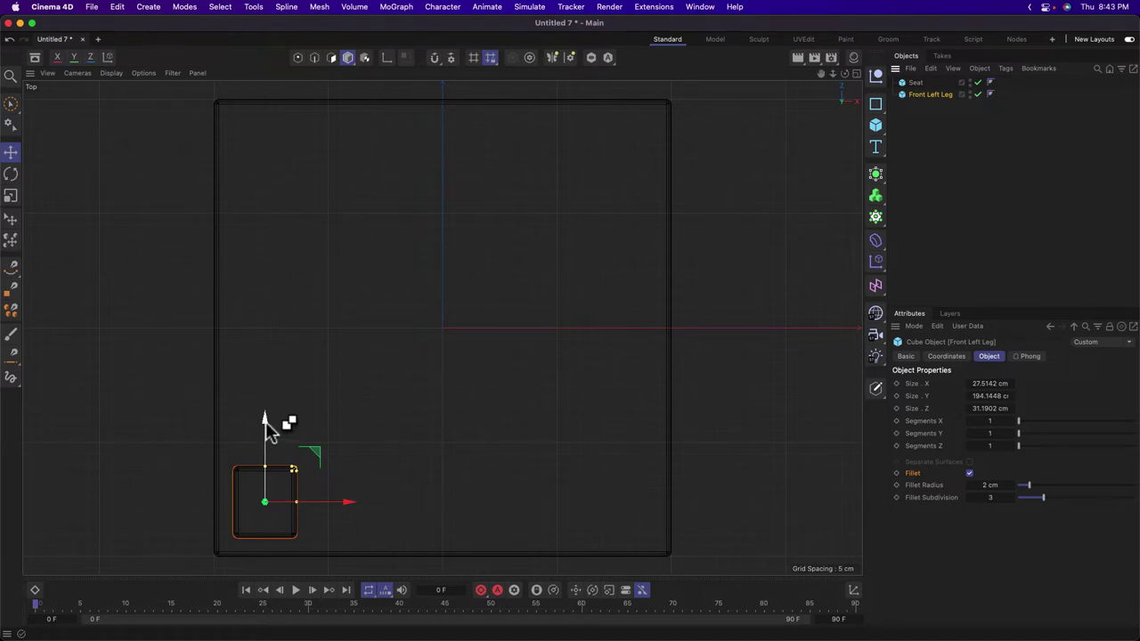
Duplicate the front left leg to the seat's rear-left corner, name it Rear Left Leg, and list it below Front Left Leg.
drag(266, 426, 267, 80)
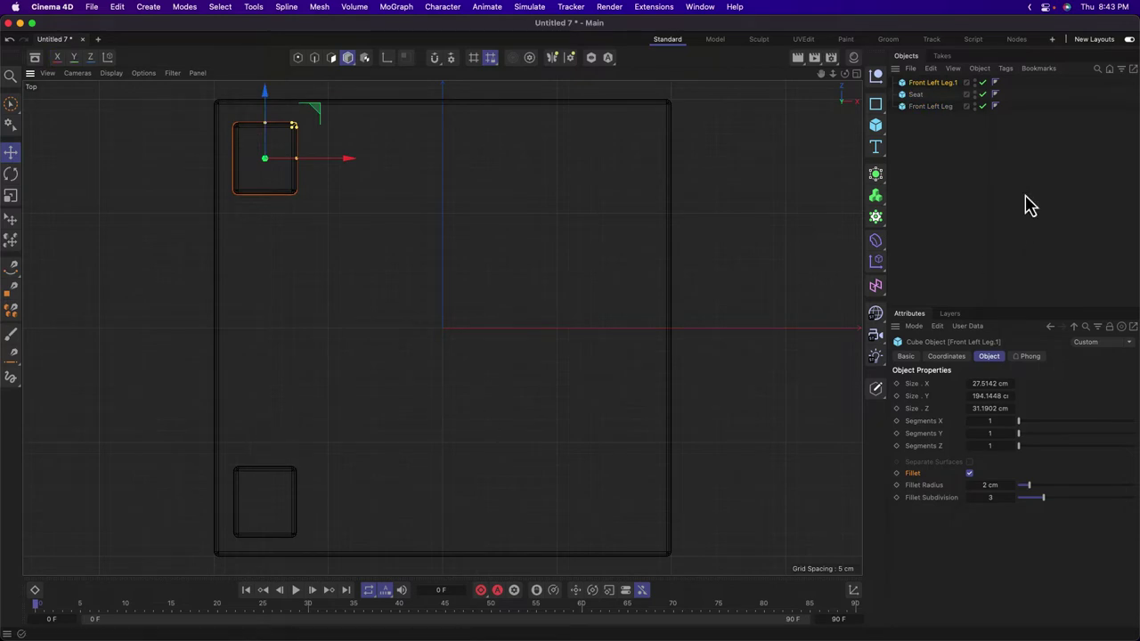
double_click(934, 82)
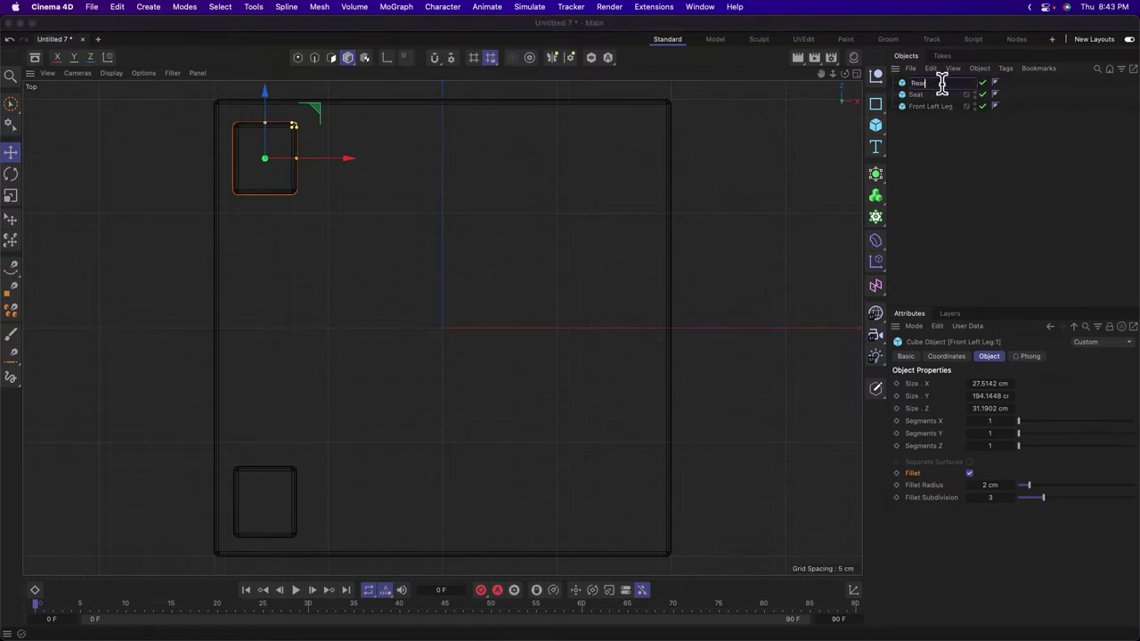
text(Rear Left Leg)
key(Return)
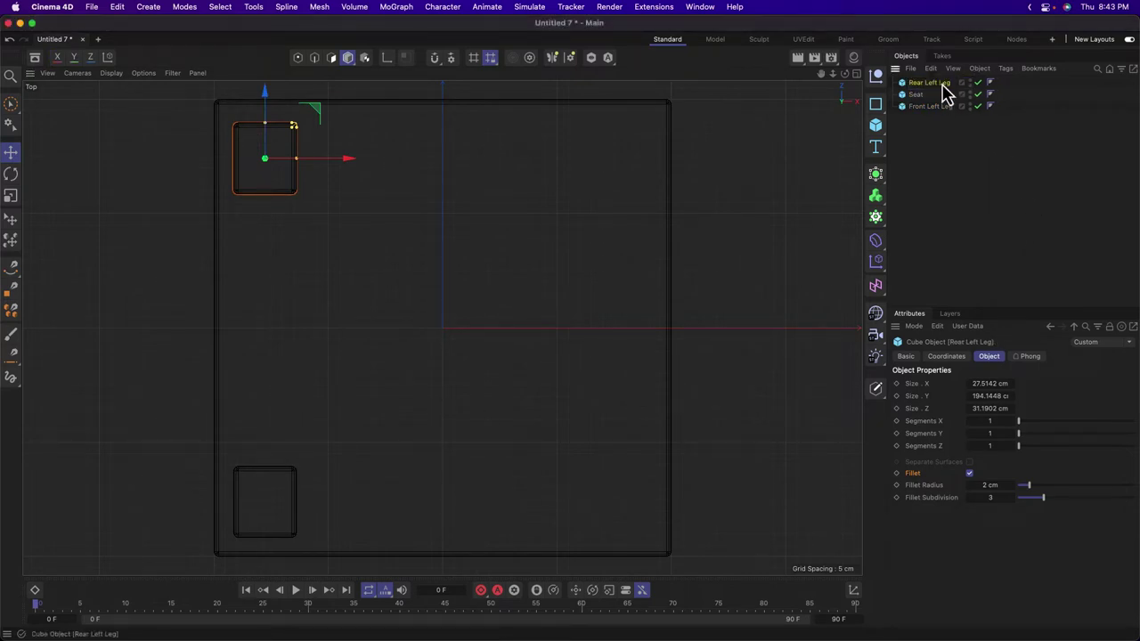
drag(942, 82, 945, 112)
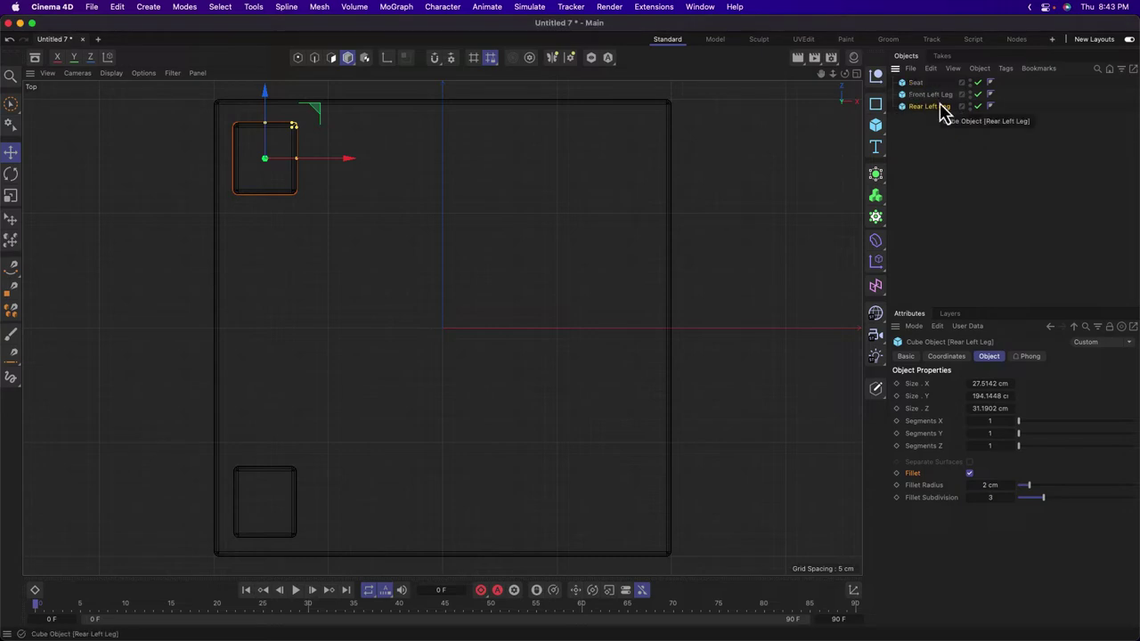
Duplicate both left legs together along the X axis and place the copies under the seat's right corners.
ctrl+drag(348, 158, 622, 158)
key(super+z)
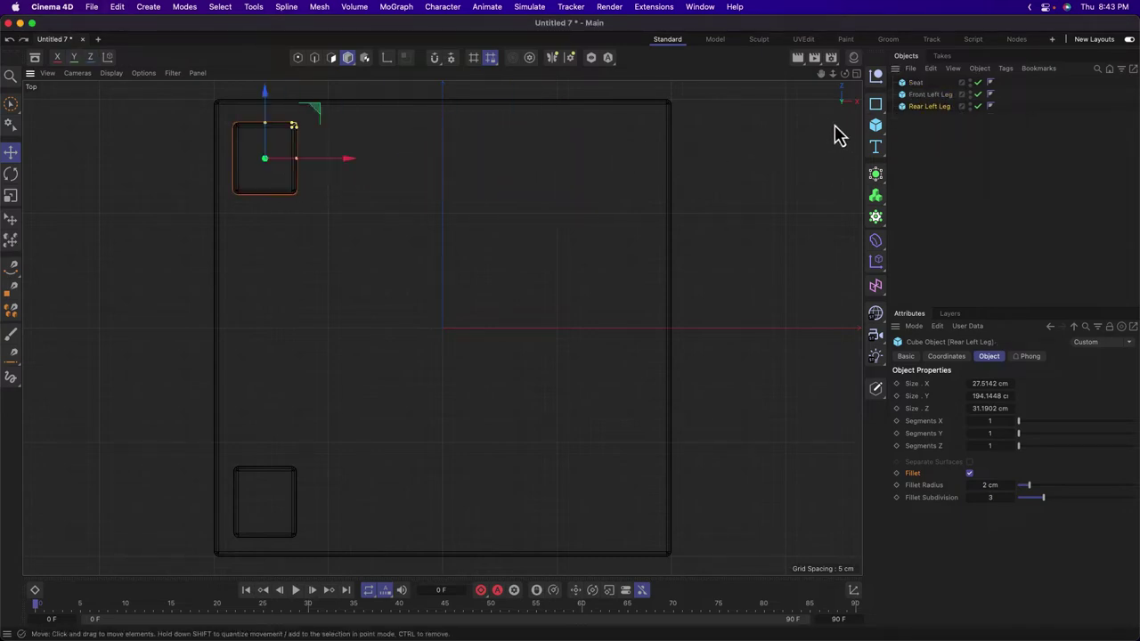
shift+click(933, 94)
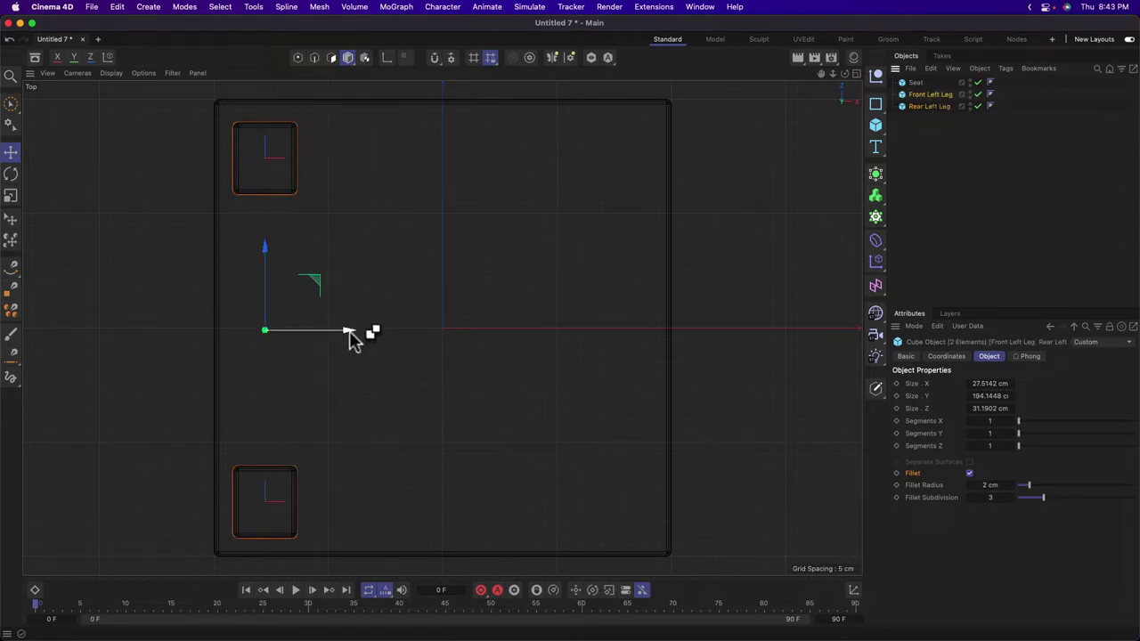
drag(349, 331, 700, 326)
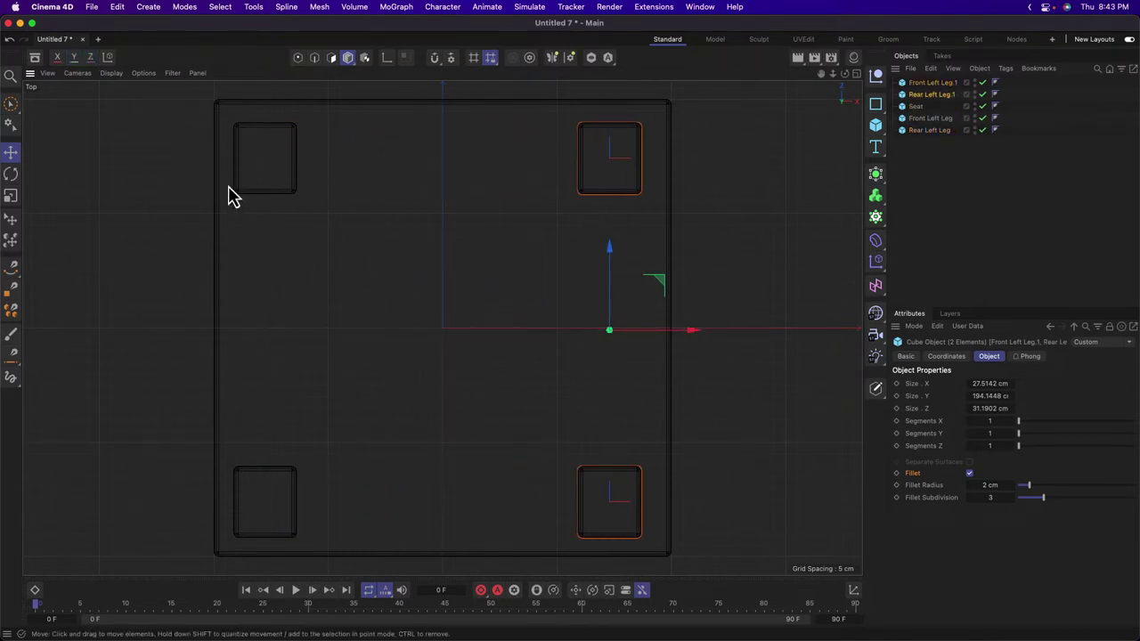
drag(693, 331, 703, 331)
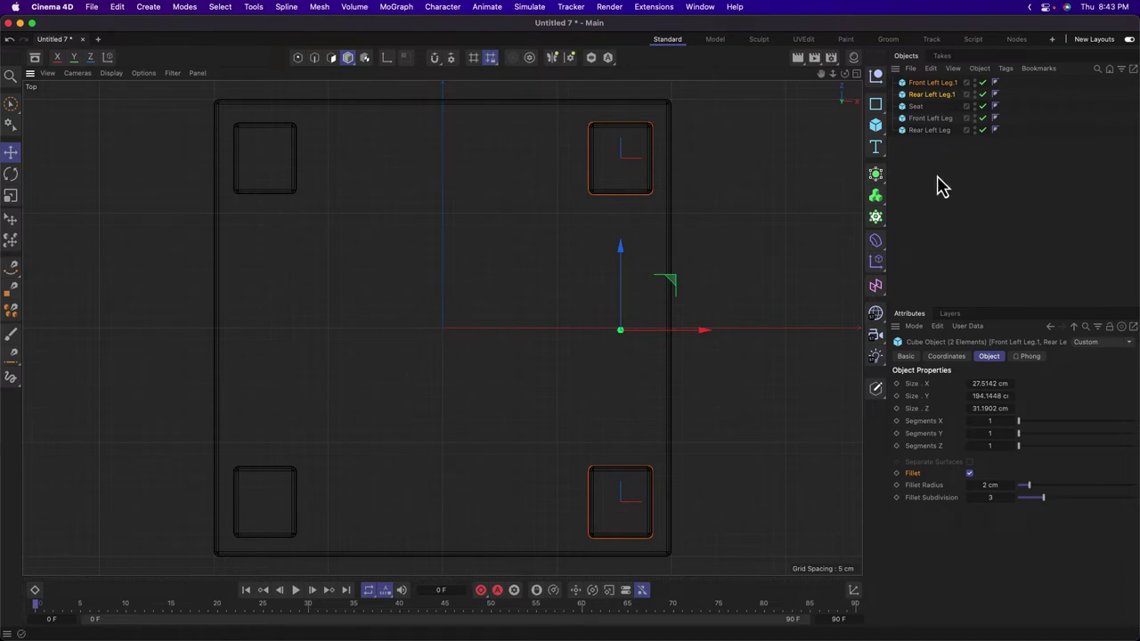
Rename the copied front leg under the seat's right corner as Front Right Leg.
click(935, 143)
click(926, 83)
double_click(924, 81)
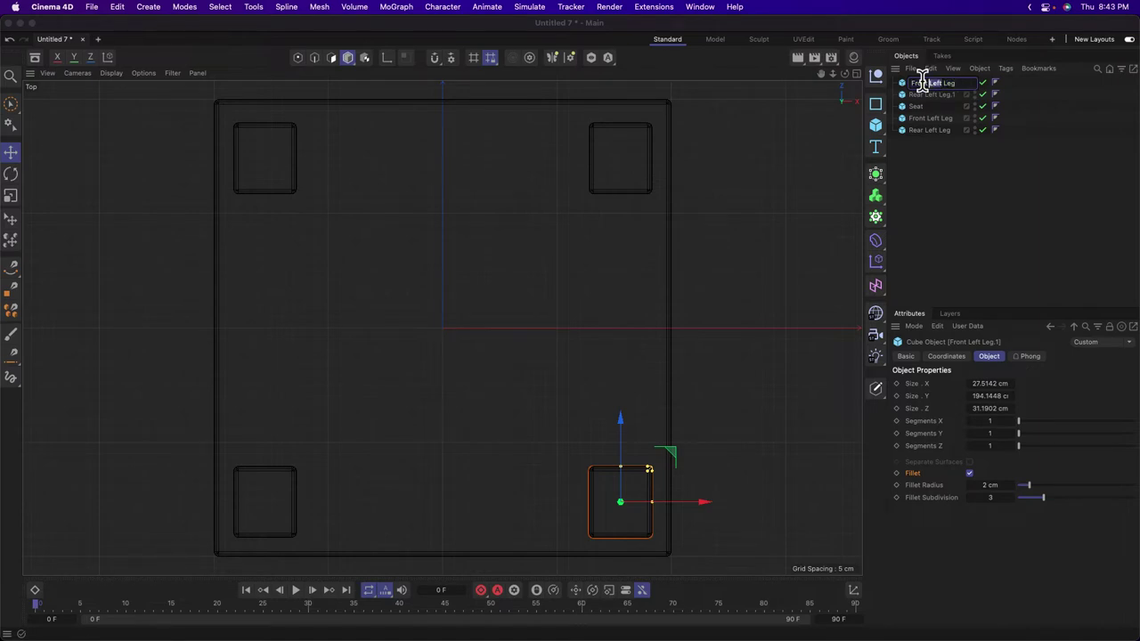
text(ight)
key(Return)
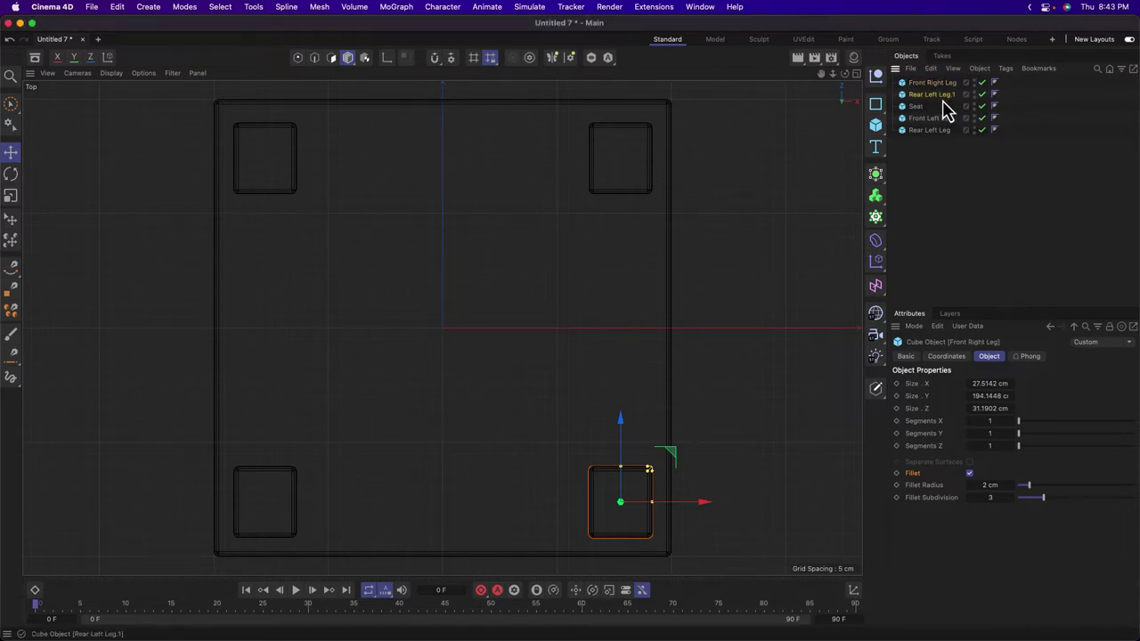
Rename the copied rear leg under the seat's right corner as Rear Right Leg.
click(933, 94)
double_click(933, 95)
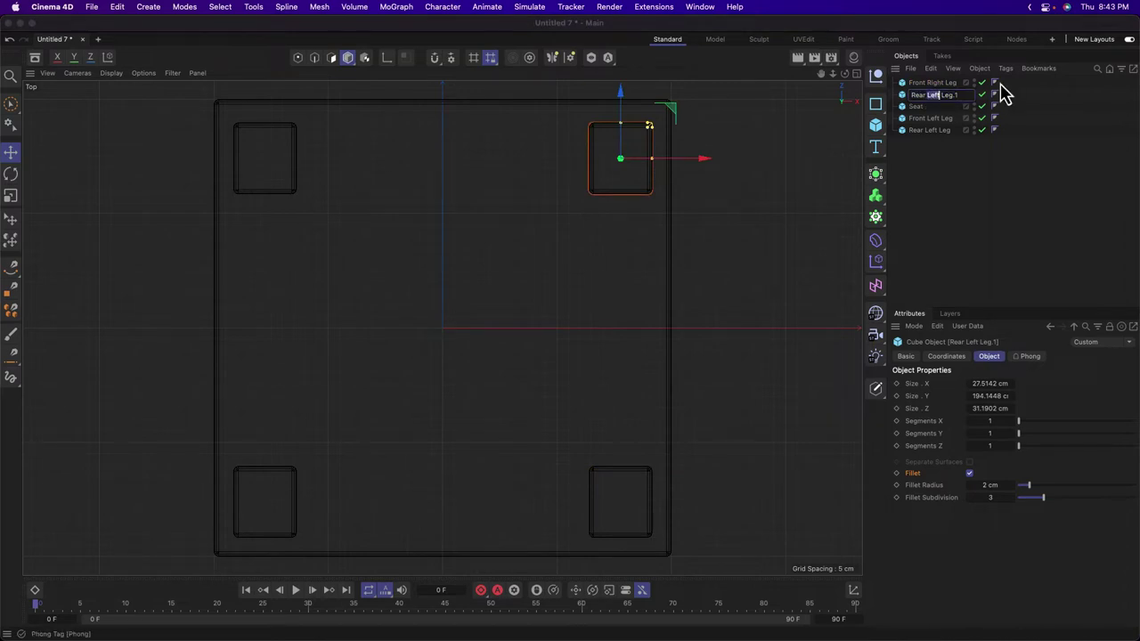
text(Right)
key(Return)
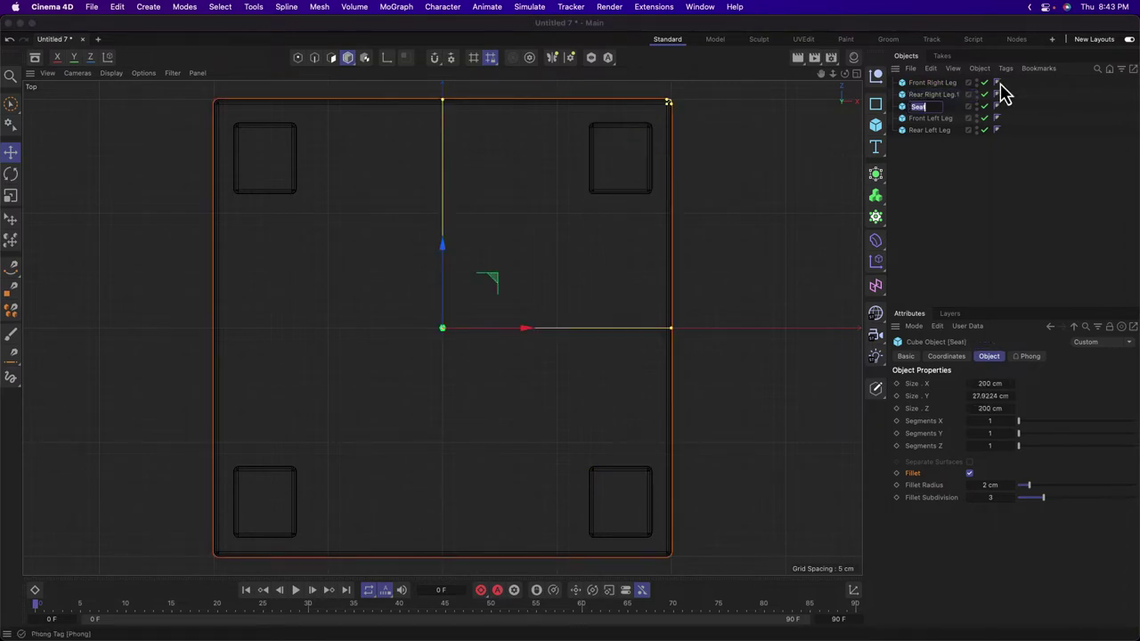
key(BackSpace)
key(BackSpace)
key(Return)
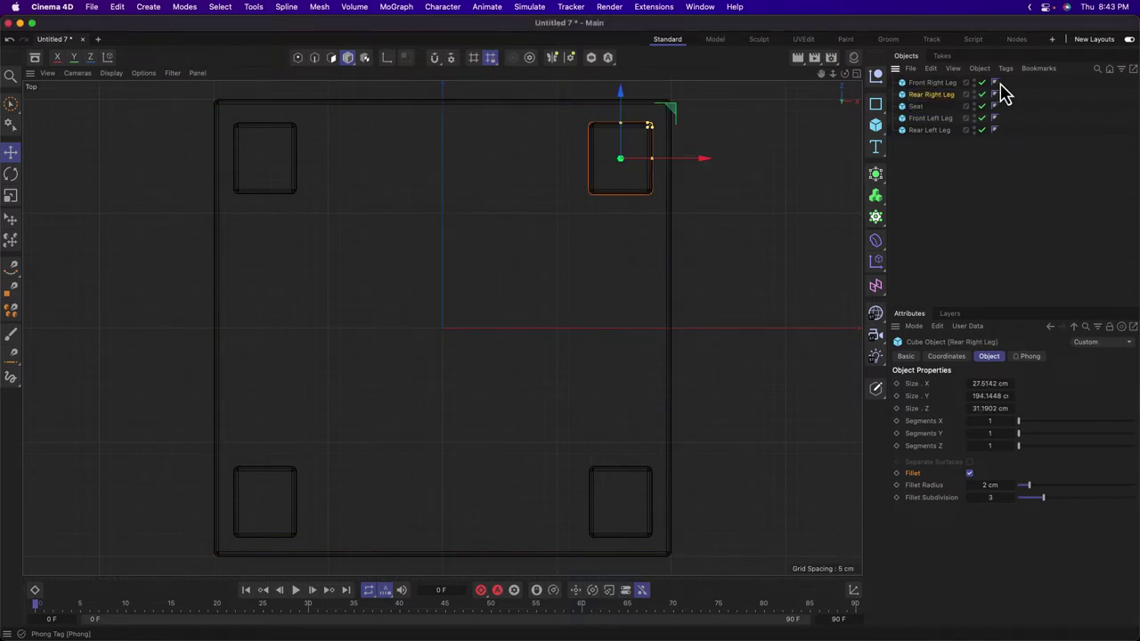
Reorder the object list as Seat, Front Left Leg, Front Right Leg, Rear Left Leg, Rear Right Leg.
drag(916, 106, 917, 78)
click(944, 196)
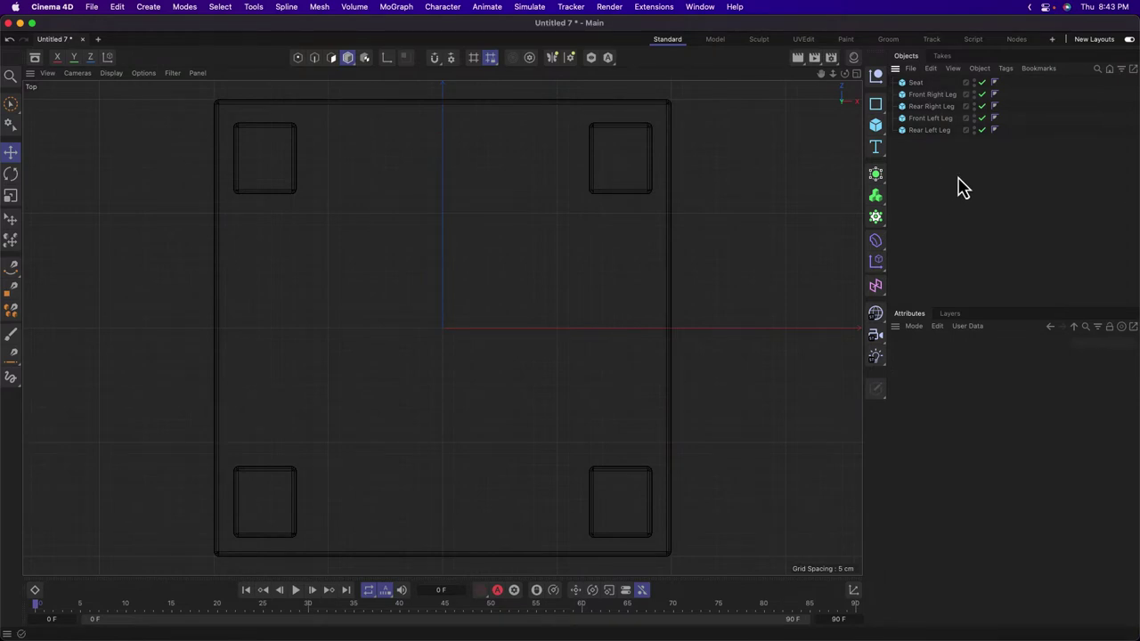
mouse_move(927, 118)
mouse_down()
mouse_move(929, 97)
mouse_move(938, 132)
mouse_move(935, 116)
mouse_up()
click(926, 107)
click(927, 123)
click(936, 158)
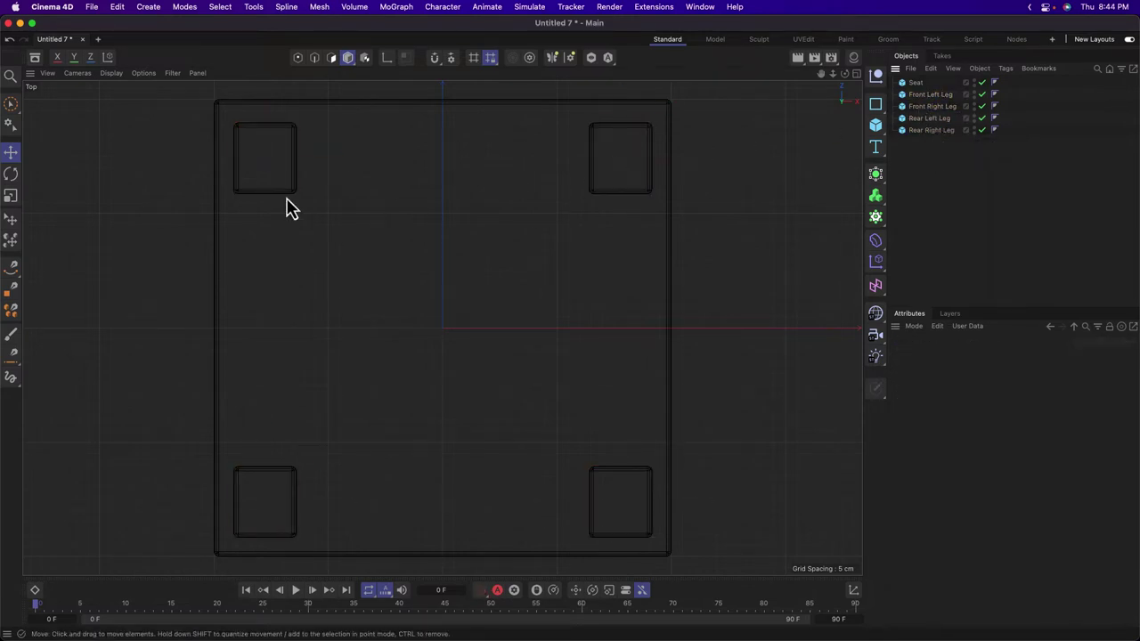
Duplicate both rear legs together straight up along the Y axis so the copies stand on the seat as backrest posts.
middle_click(306, 209)
middle_click(276, 210)
alt+drag(412, 310, 305, 300)
middle_click(308, 301)
middle_click(332, 365)
alt+middle_drag(791, 204, 680, 300)
middle_click(535, 302)
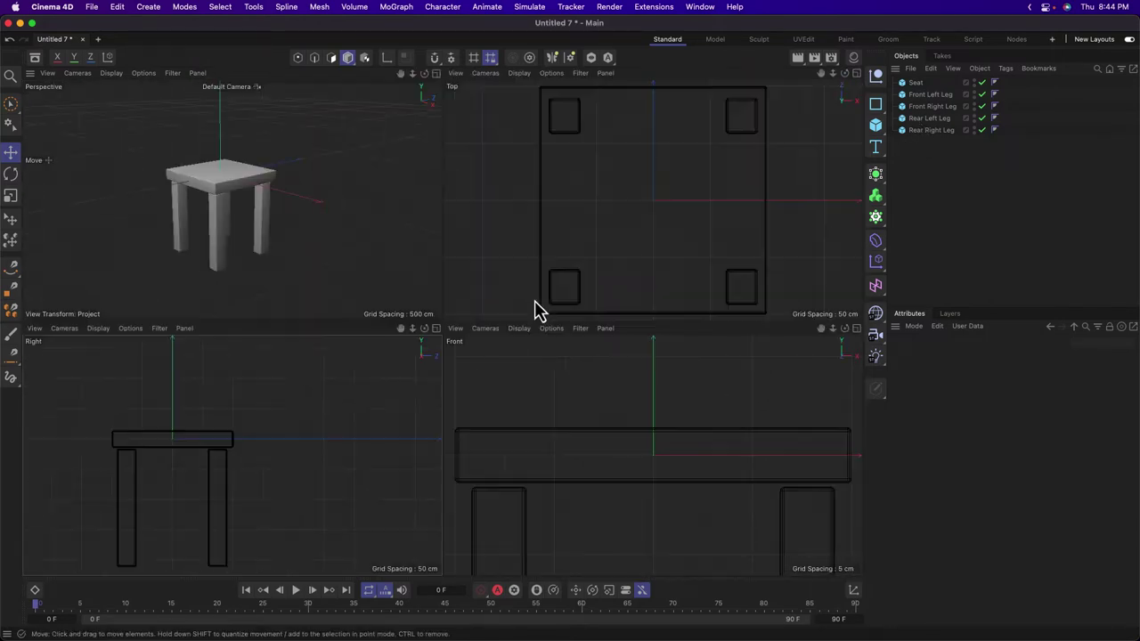
click(931, 118)
ctrl+click(934, 130)
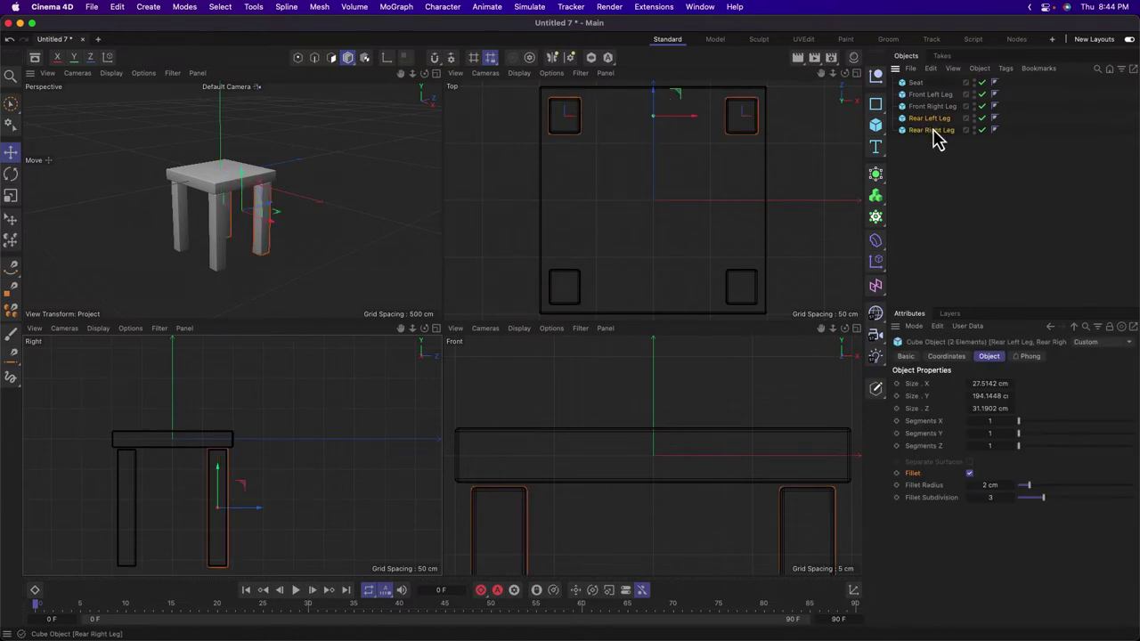
middle_click(276, 472)
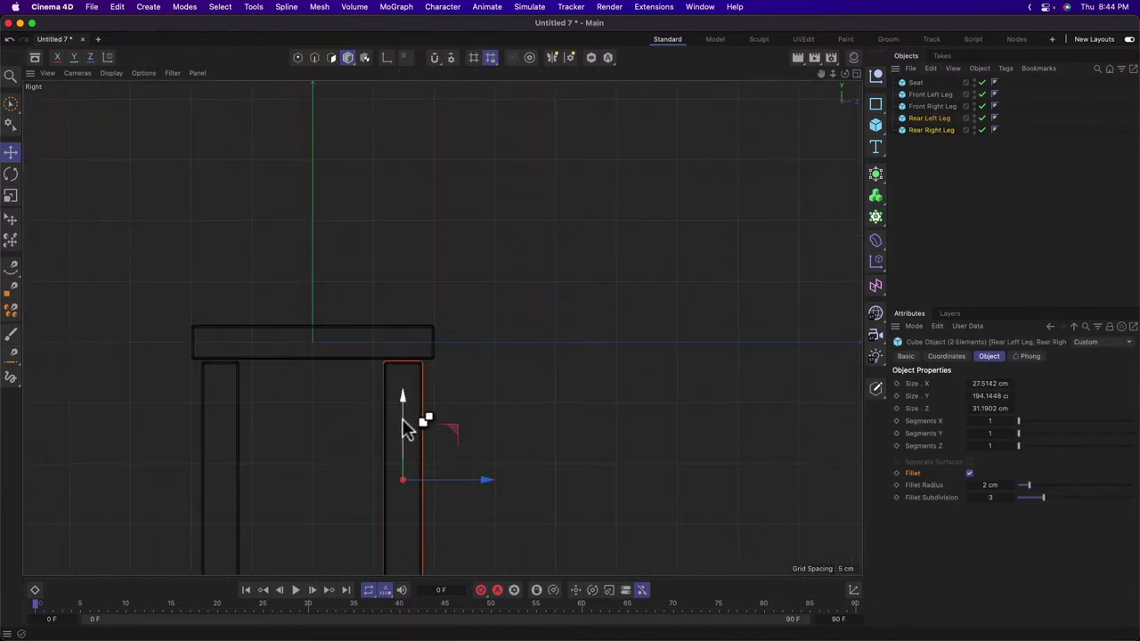
drag(405, 428, 437, 152)
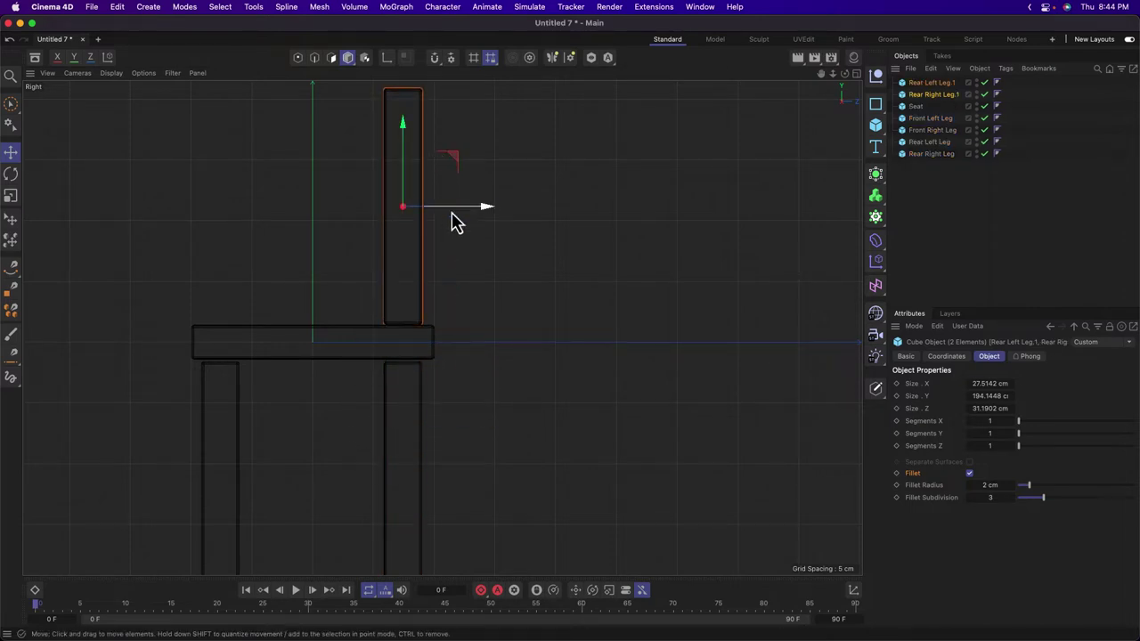
click(469, 248)
Duplicate the seat upward along the Y axis in the side view to start the backrest panel.
middle_click(474, 268)
middle_click(268, 223)
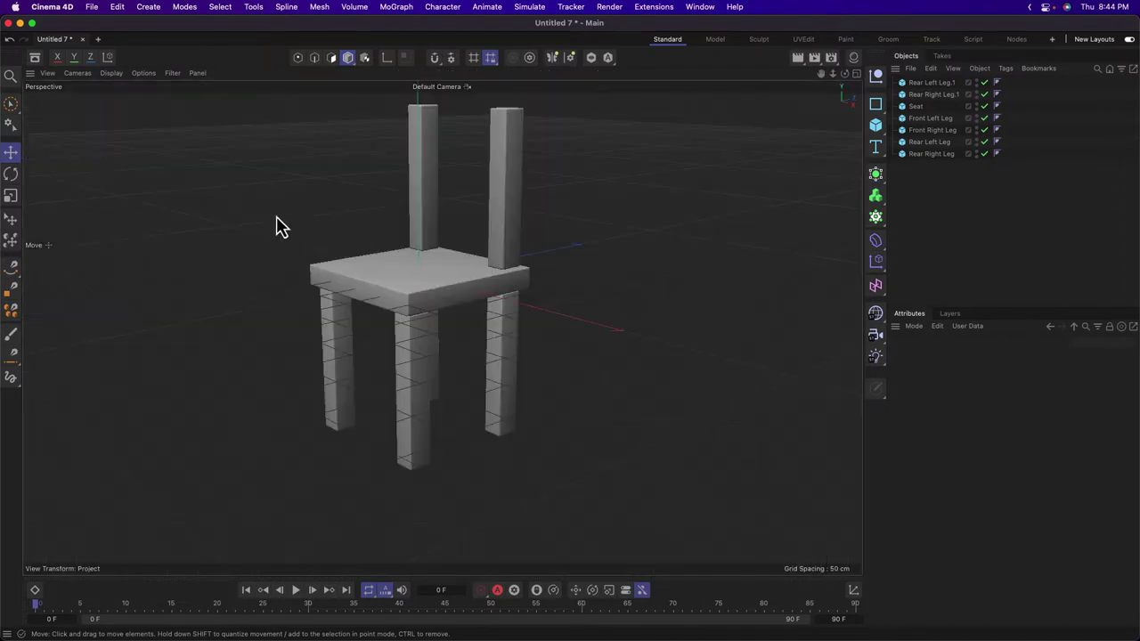
alt+drag(393, 356, 457, 212)
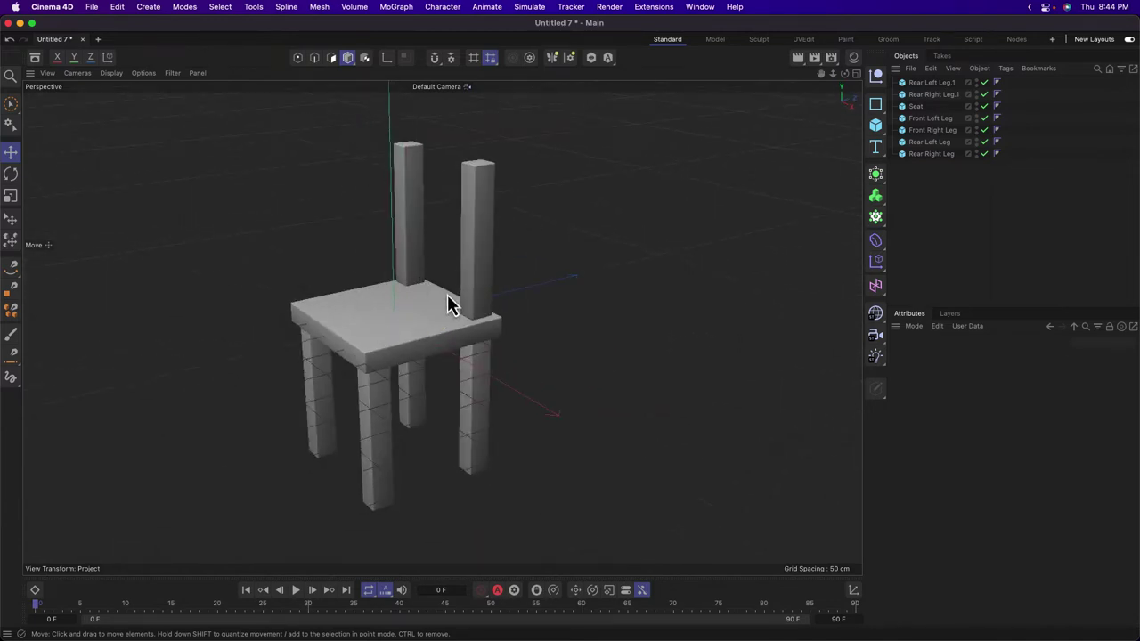
click(409, 322)
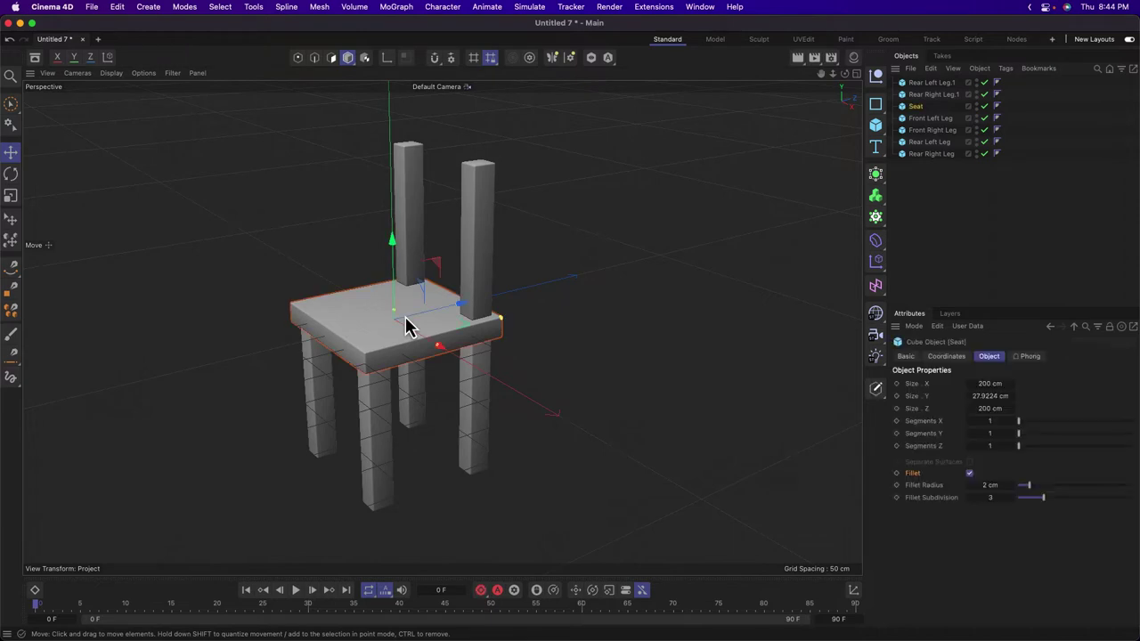
middle_click(543, 318)
middle_click(314, 417)
alt+drag(531, 321, 470, 328)
key(shift+super+z)
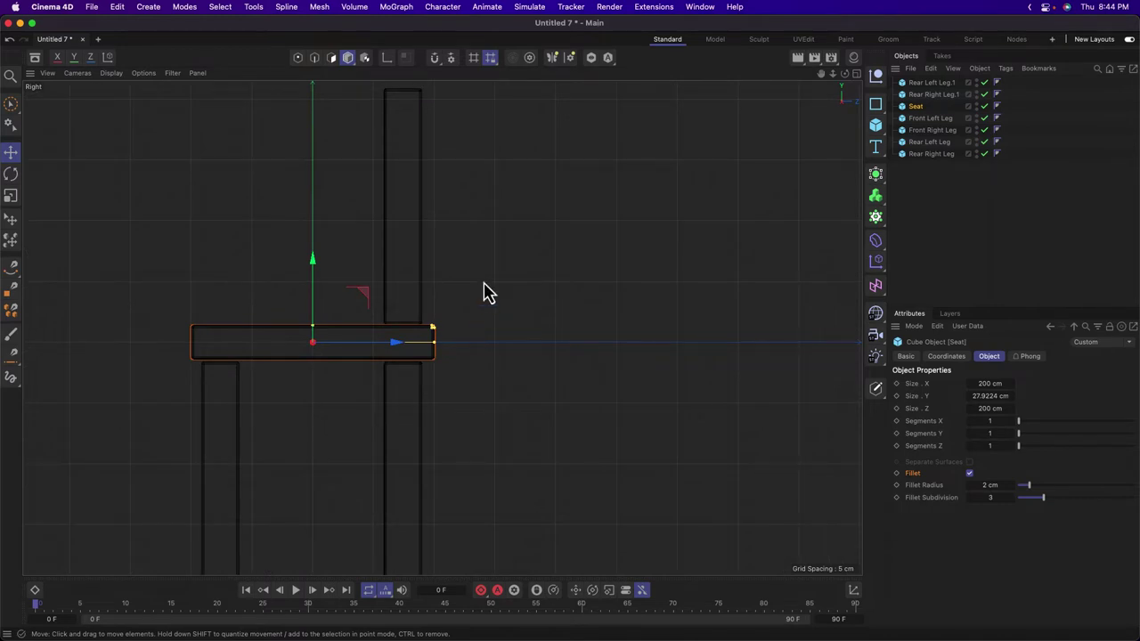
alt+drag(348, 417, 394, 227)
Resize the seat copy to about 79 cm high and 29 cm deep, placing it in front of the upper part of the posts.
drag(479, 152, 374, 184)
drag(368, 142, 364, 107)
drag(330, 199, 332, 185)
middle_click(335, 164)
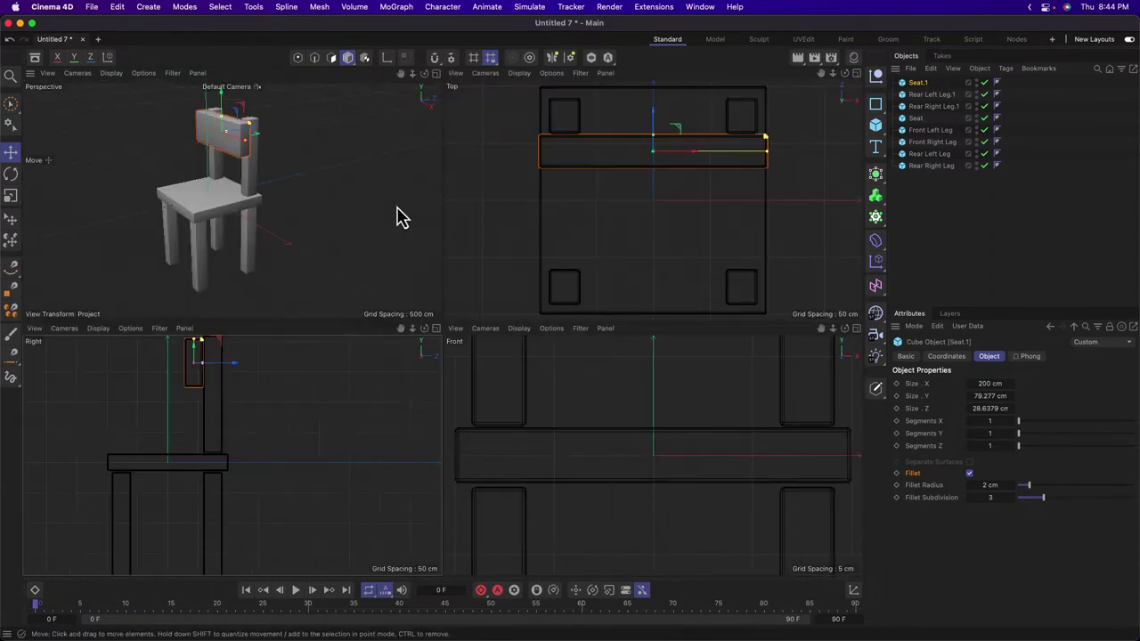
click(314, 234)
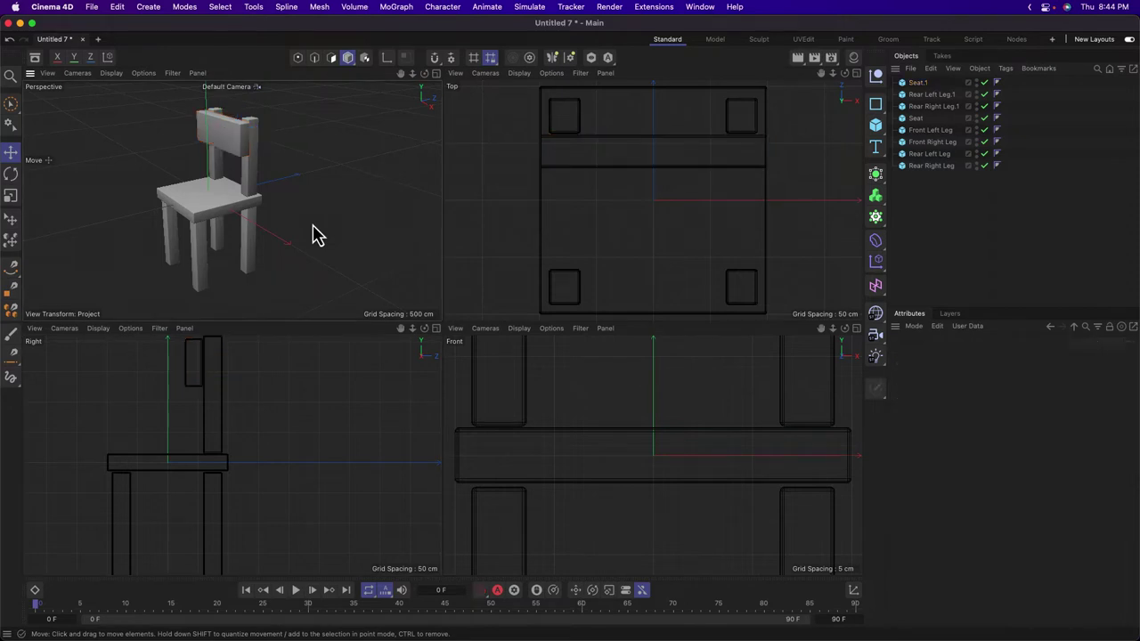
Rename the backrest panel Chair Back.
middle_click(314, 234)
alt+drag(409, 311, 446, 207)
alt+drag(608, 424, 395, 433)
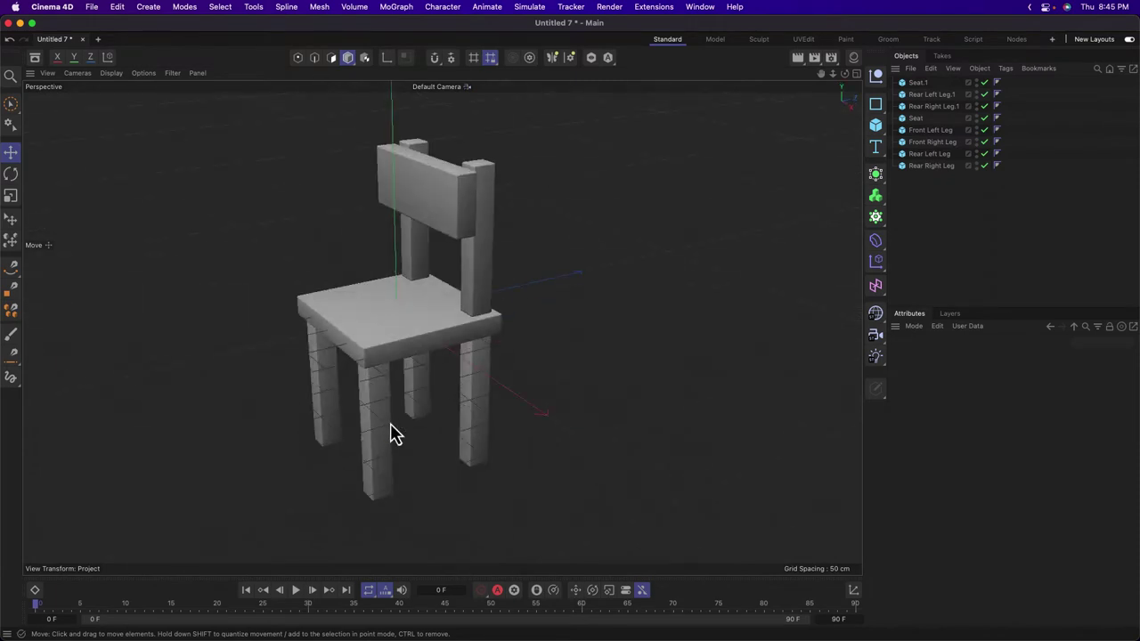
click(917, 83)
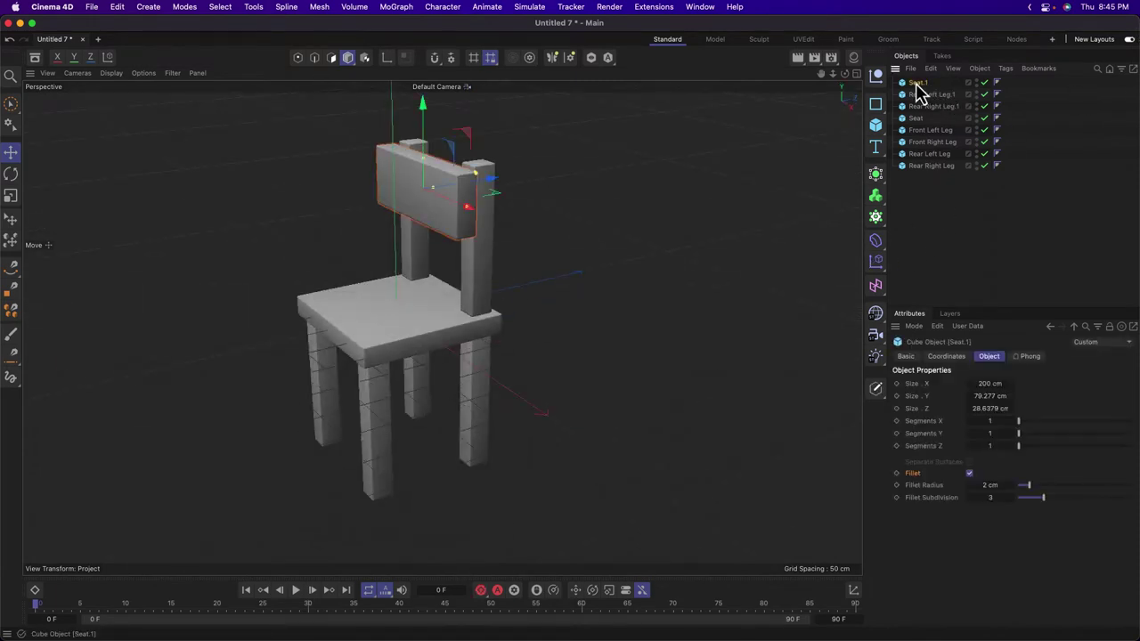
double_click(916, 83)
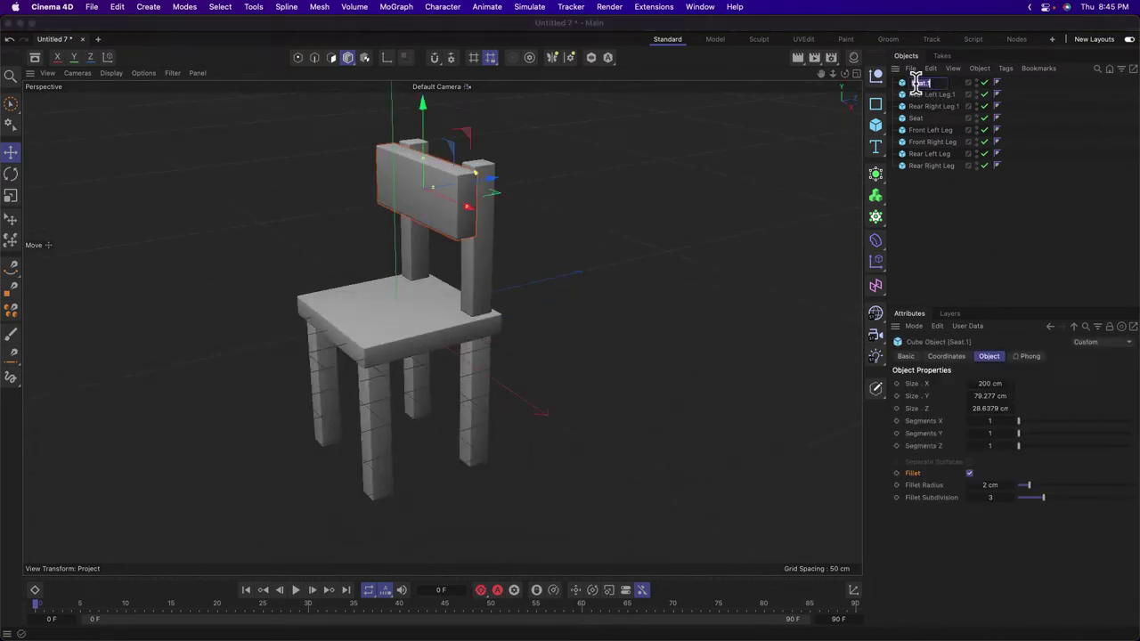
text(Chair Back)
key(Return)
click(954, 202)
Move all chair parts together up along the Y axis until the legs stand on the ground plane.
middle_click(574, 356)
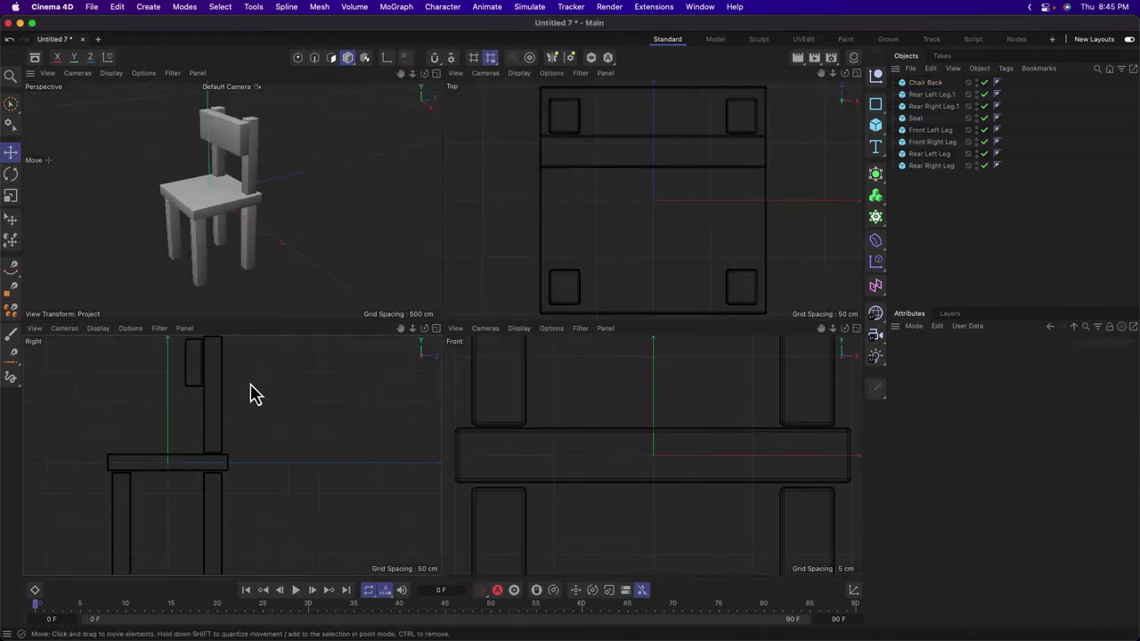
middle_click(251, 385)
alt+right_drag(566, 212, 542, 218)
alt+middle_drag(543, 218, 539, 249)
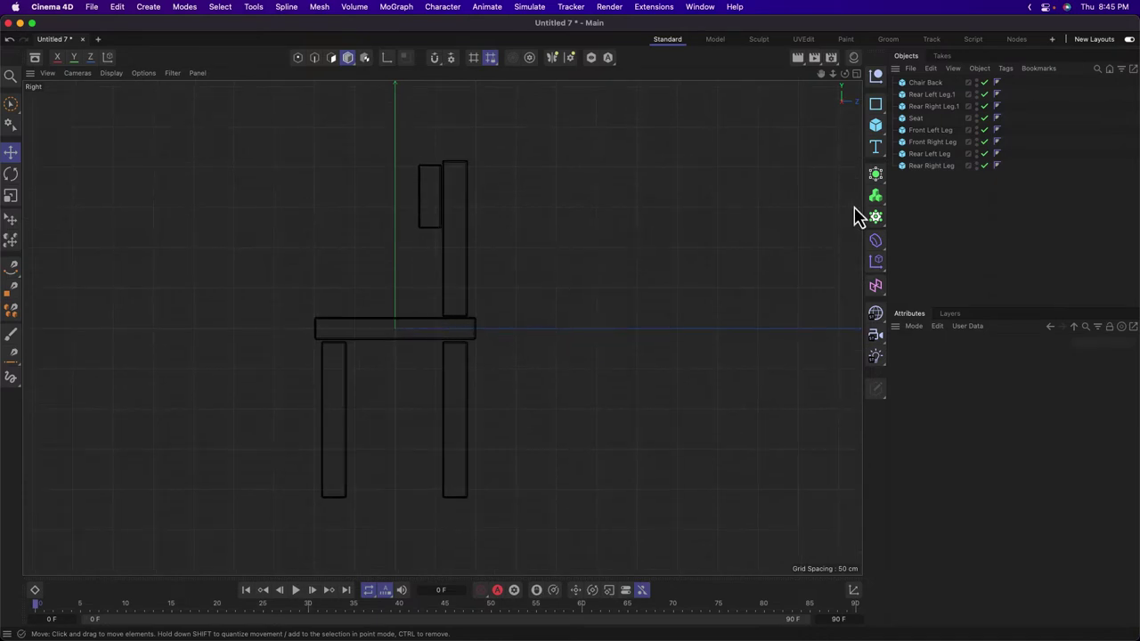
key(super+a)
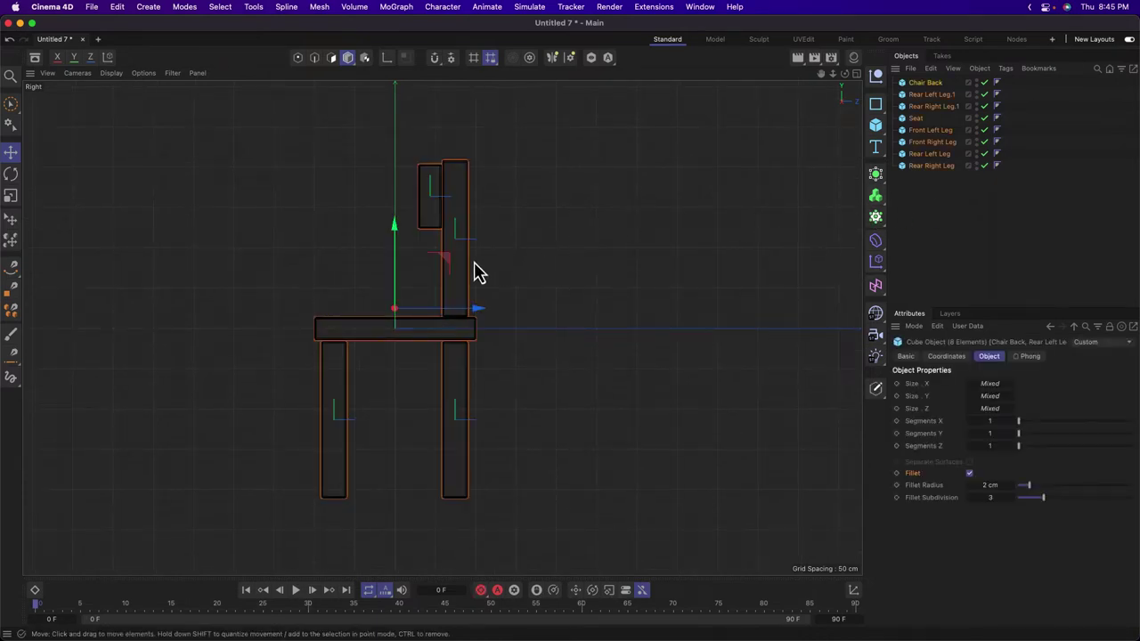
drag(399, 258, 397, 101)
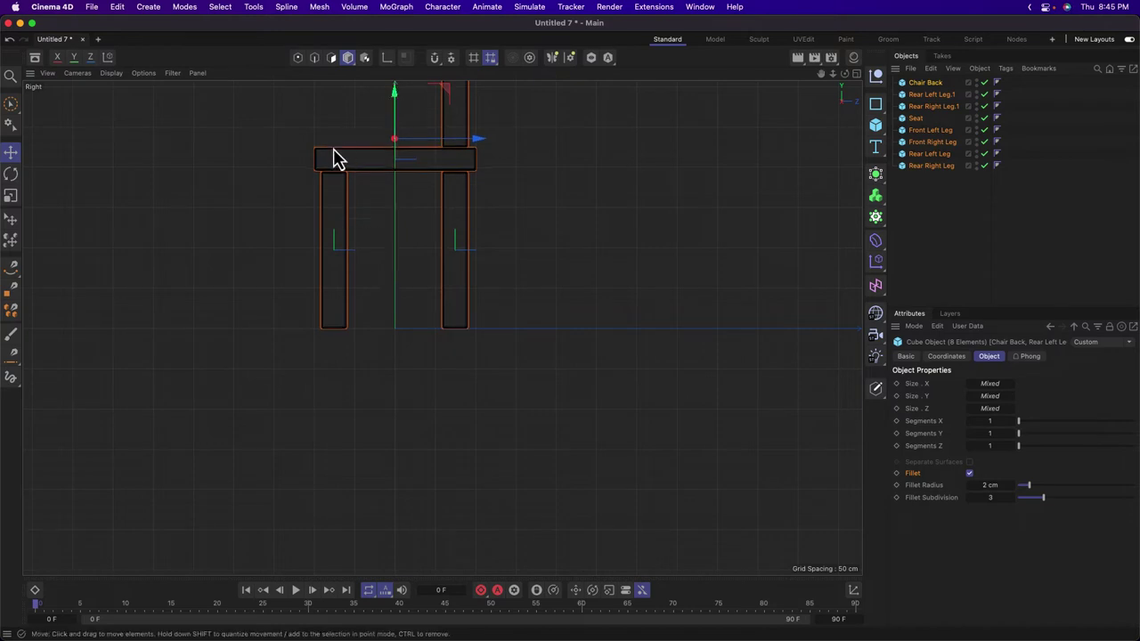
middle_click(252, 186)
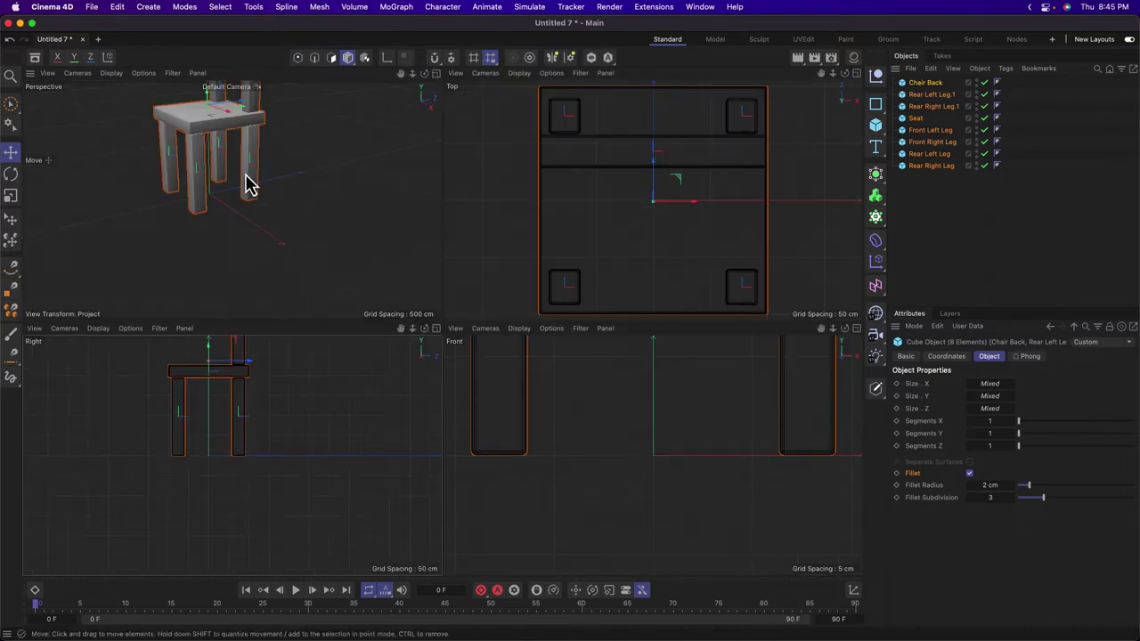
middle_click(230, 219)
alt+drag(285, 242, 496, 356)
click(947, 210)
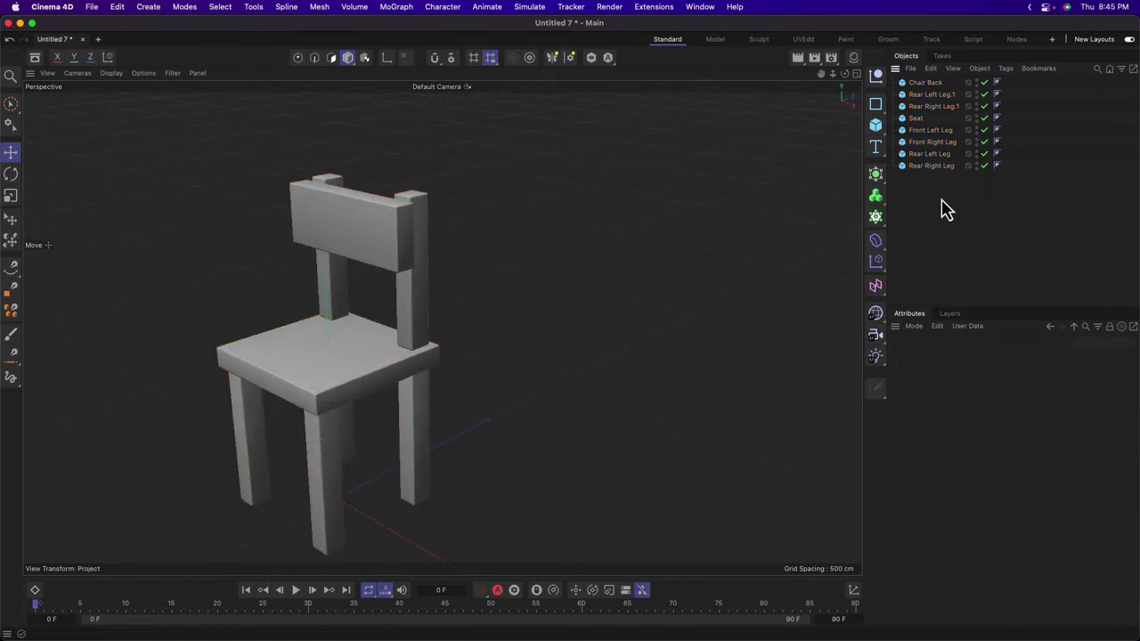
Move Seat to the head of the object list and make the four legs its children.
alt+drag(359, 345, 576, 300)
click(347, 382)
key(super+z)
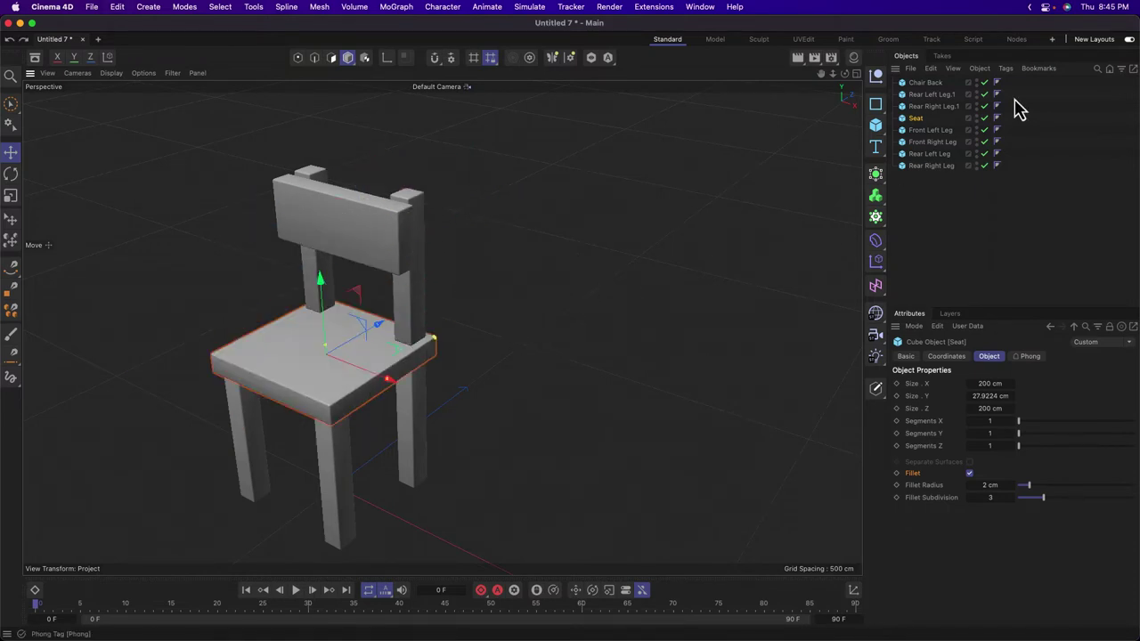
drag(914, 119, 921, 84)
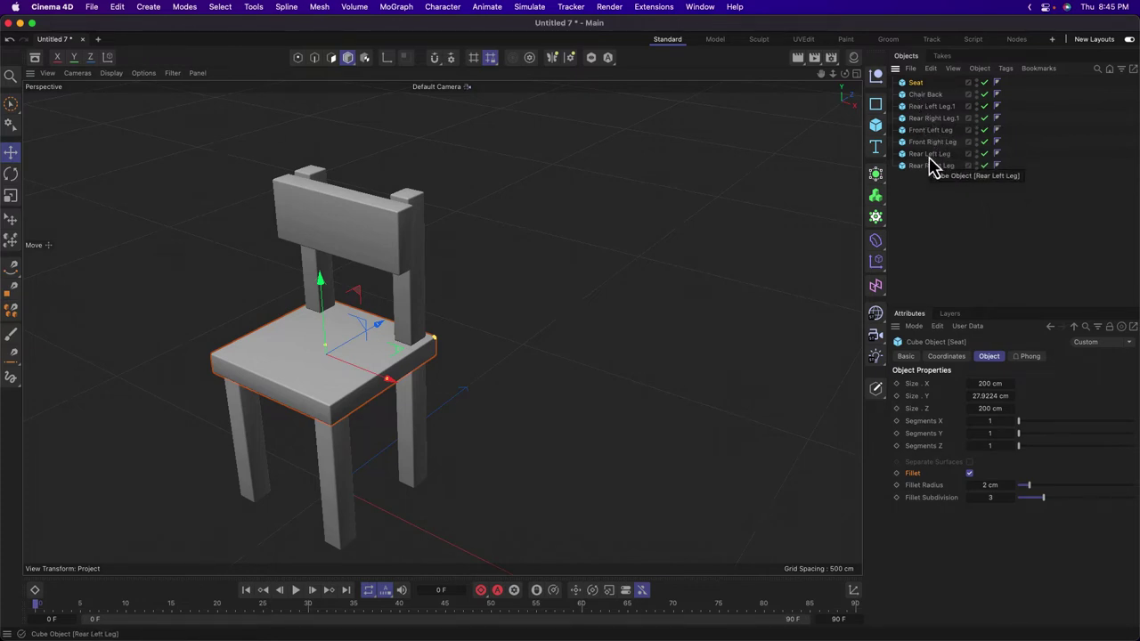
drag(933, 189, 920, 84)
click(962, 234)
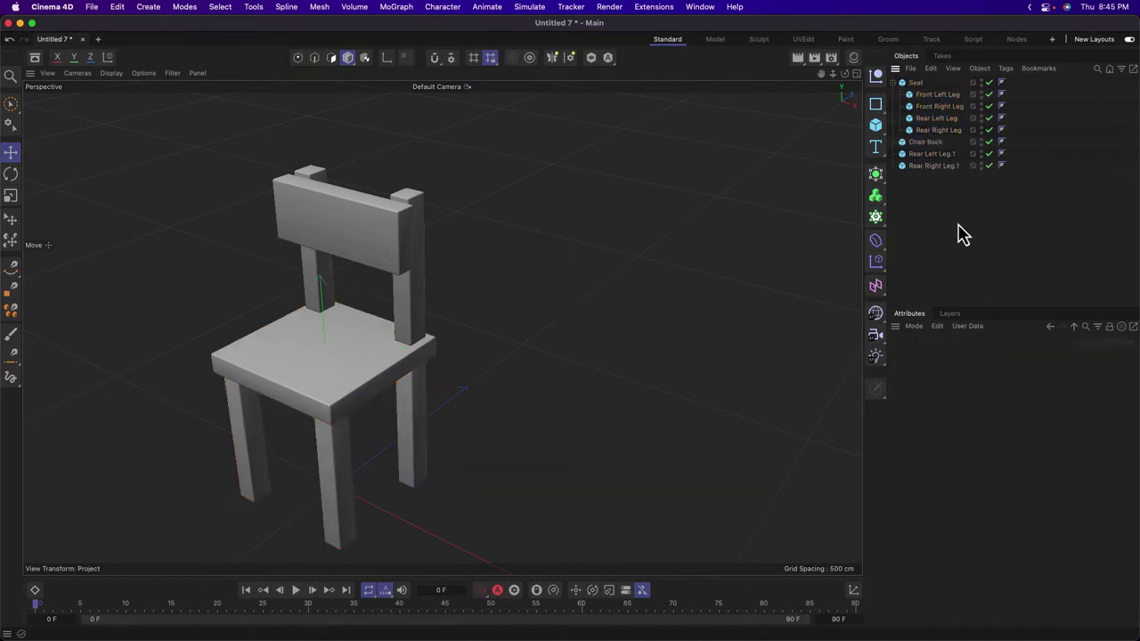
Try moving the chair back on its own along the Z axis, and undo the move.
click(932, 155)
shift+click(935, 167)
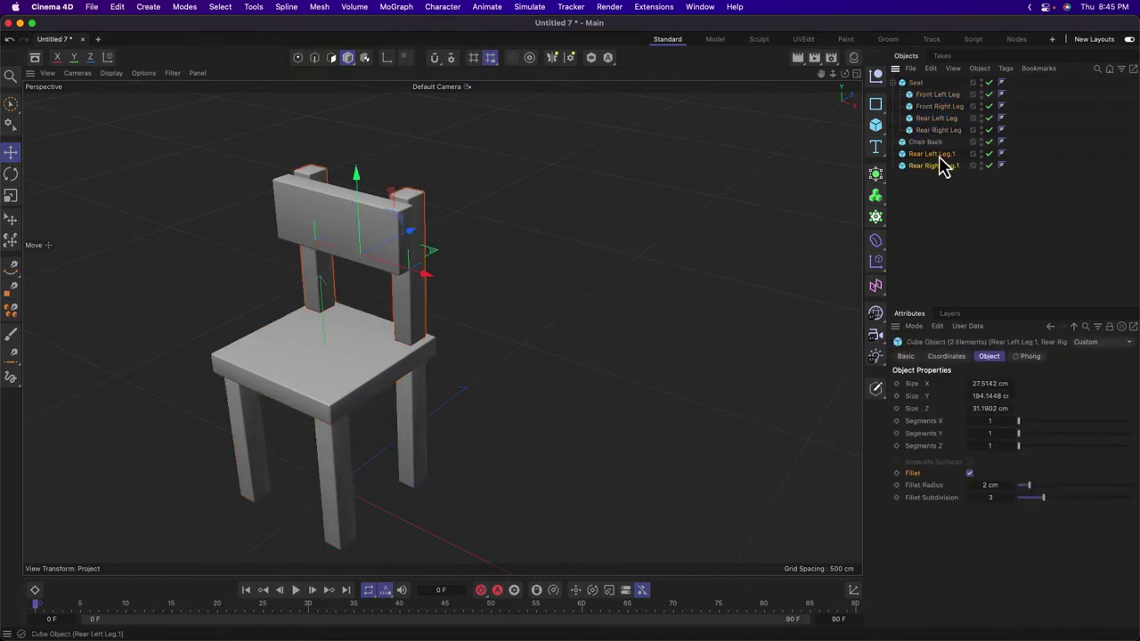
mouse_move(943, 168)
mouse_down()
mouse_move(937, 100)
mouse_move(952, 173)
mouse_up()
click(330, 243)
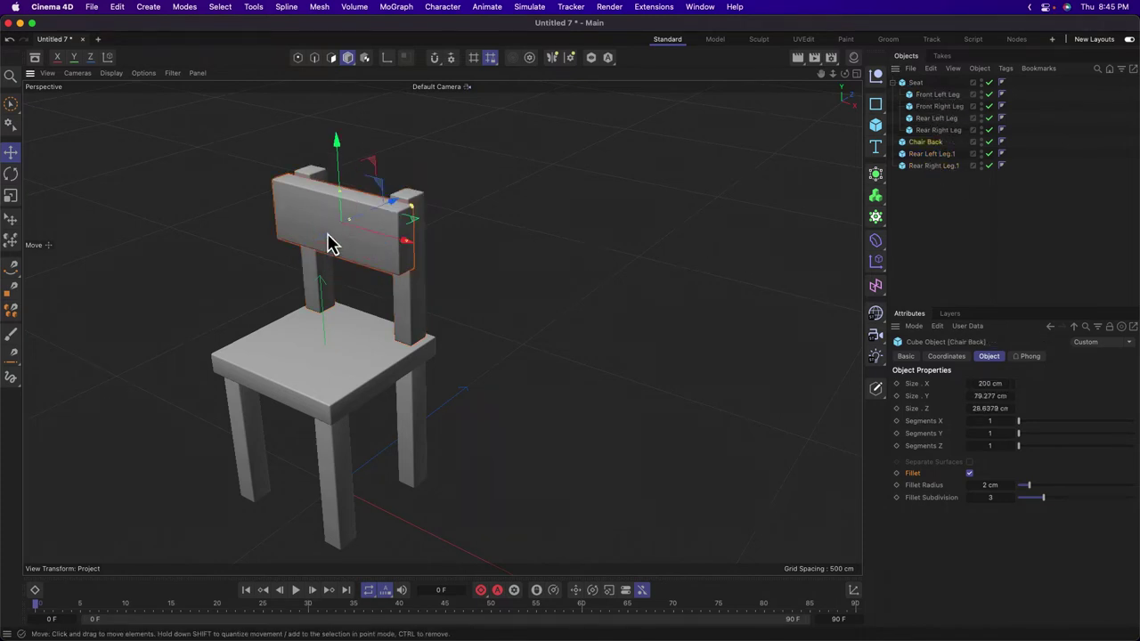
mouse_move(392, 202)
mouse_down()
mouse_move(358, 219)
mouse_move(384, 207)
mouse_up()
key(super+z)
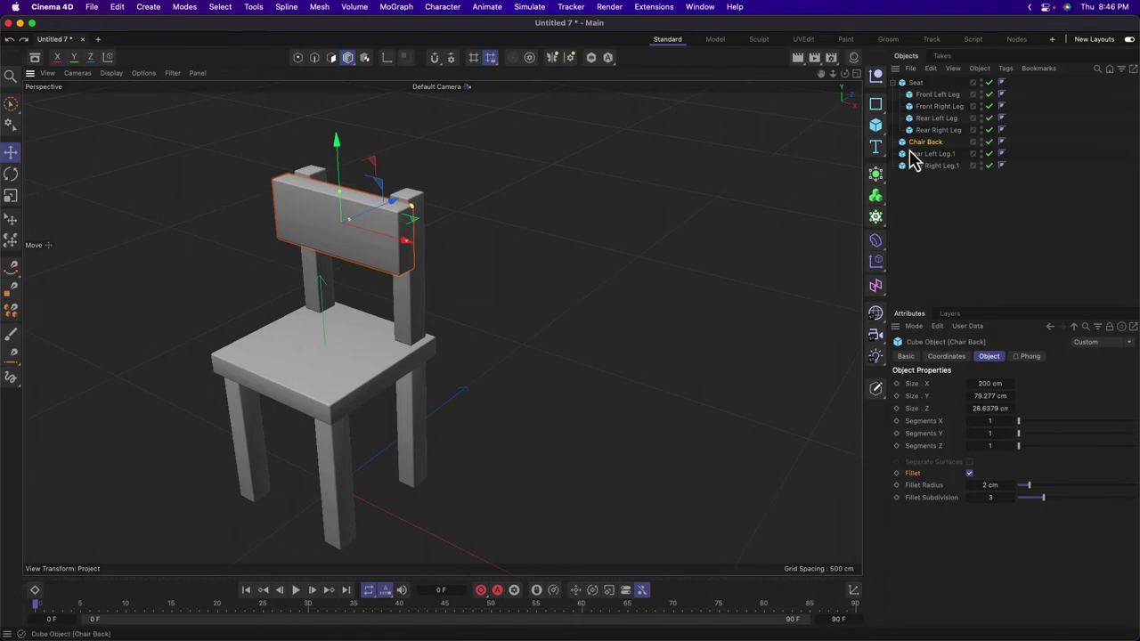
Make Chair Back a child of Seat and nest the two backrest posts under Chair Back.
drag(926, 143, 935, 87)
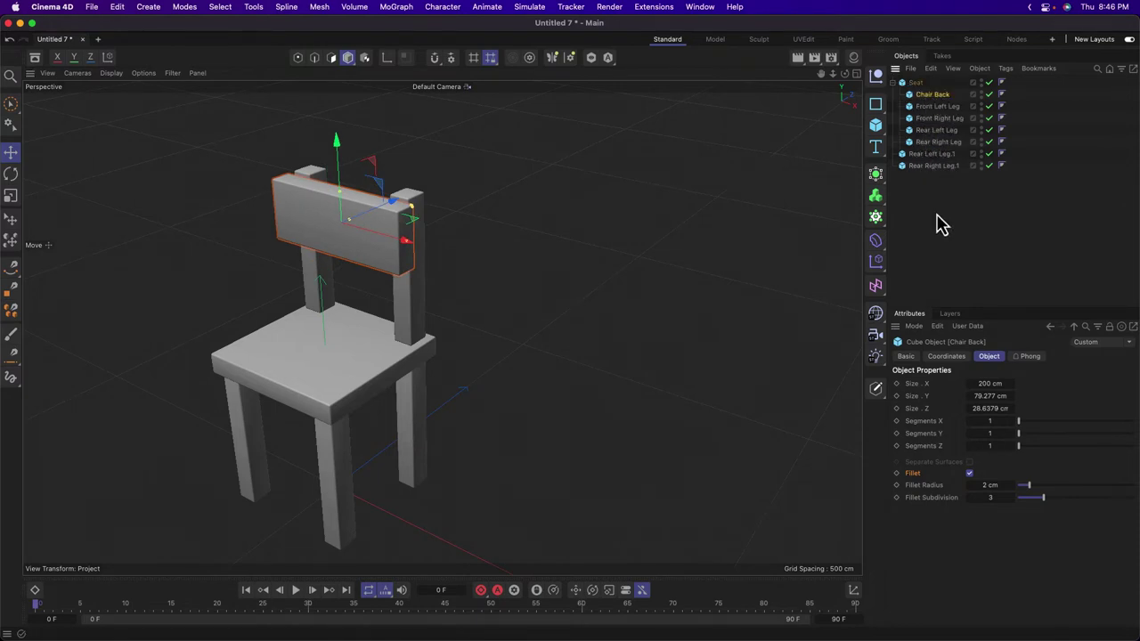
drag(928, 159, 935, 107)
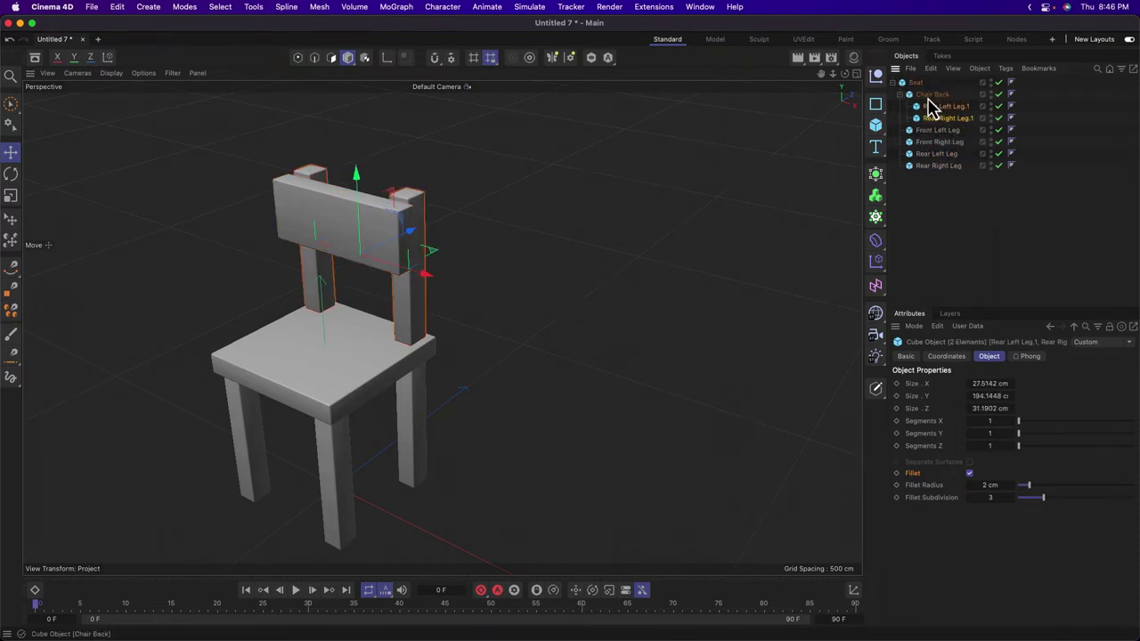
click(978, 322)
click(969, 244)
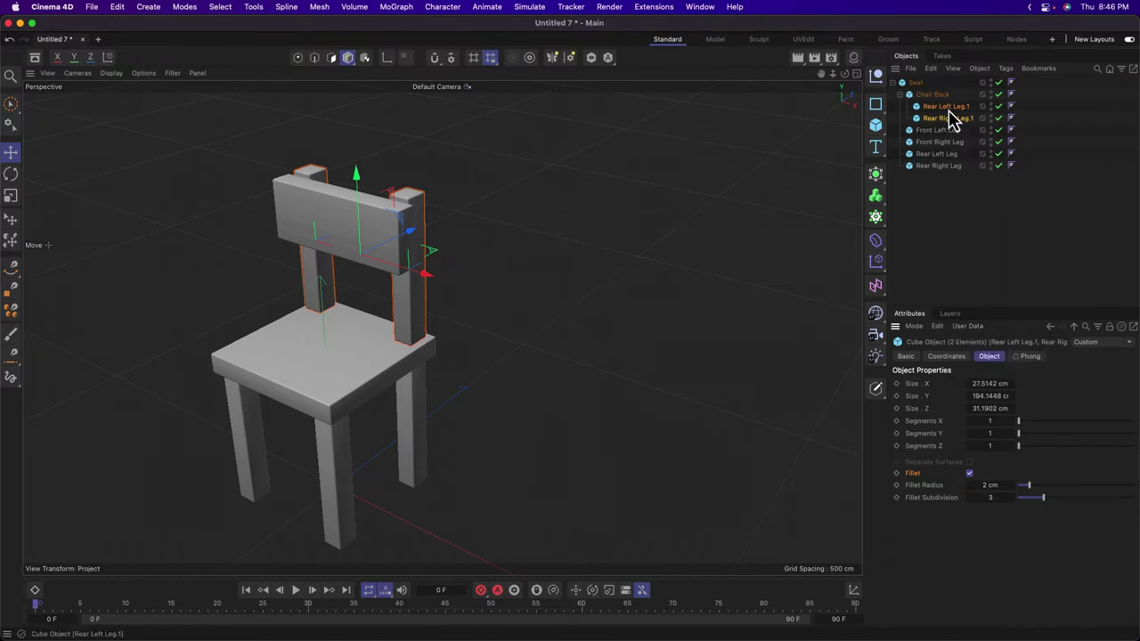
Rename the duplicated rear left post under Chair Back to "Left Back Support".
ctrl+click(951, 119)
double_click(947, 107)
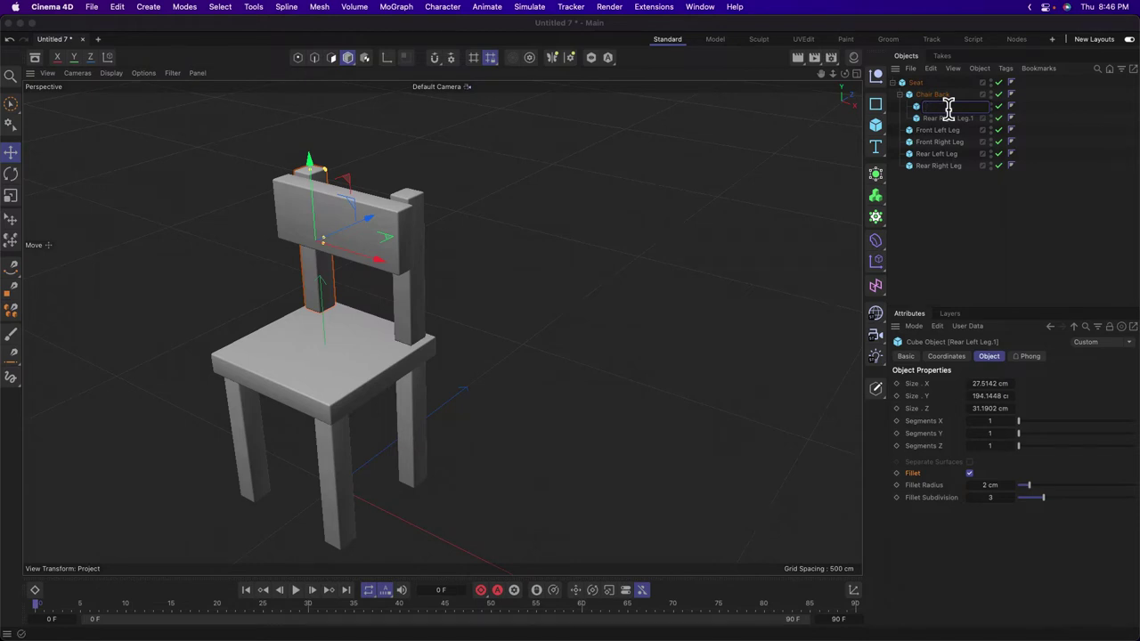
text(Cube)
click(930, 132)
double_click(931, 107)
text(Left Back Support)
key(Return)
Rename the other post under Chair Back to "Right Back Support" and collapse the Chair Back hierarchy.
double_click(933, 118)
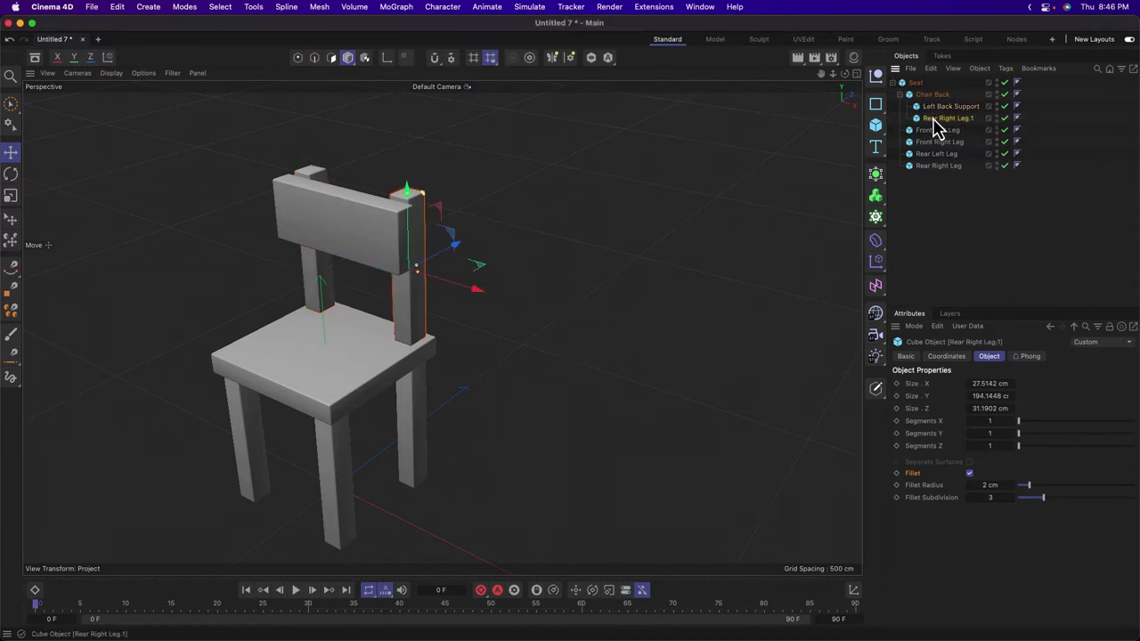
text(Right Back Su)
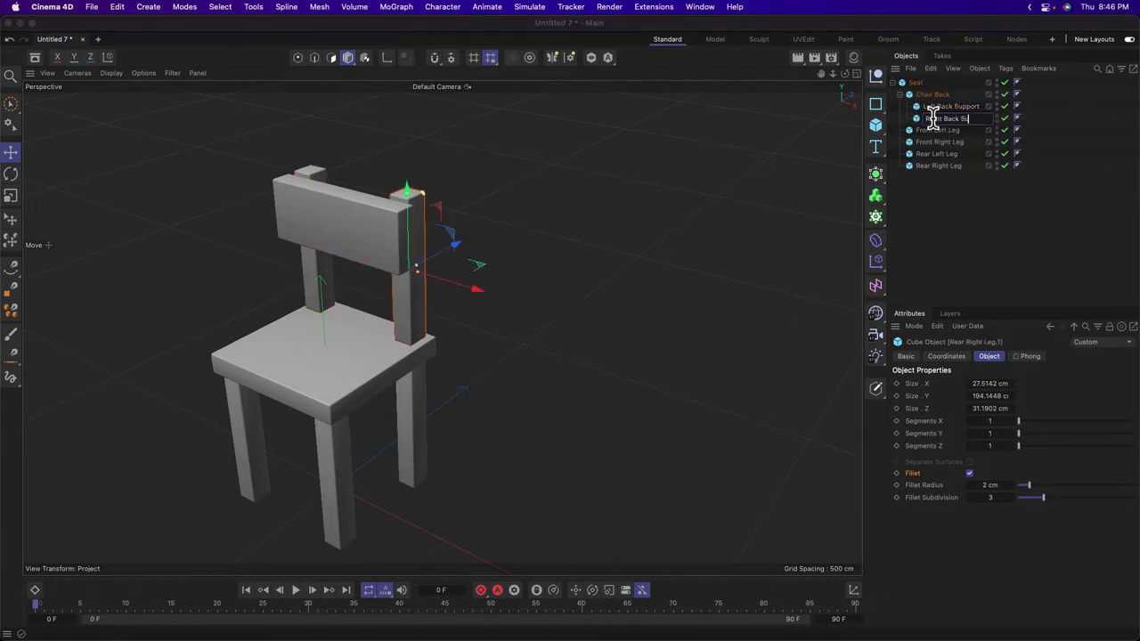
text(pport)
key(Return)
click(950, 223)
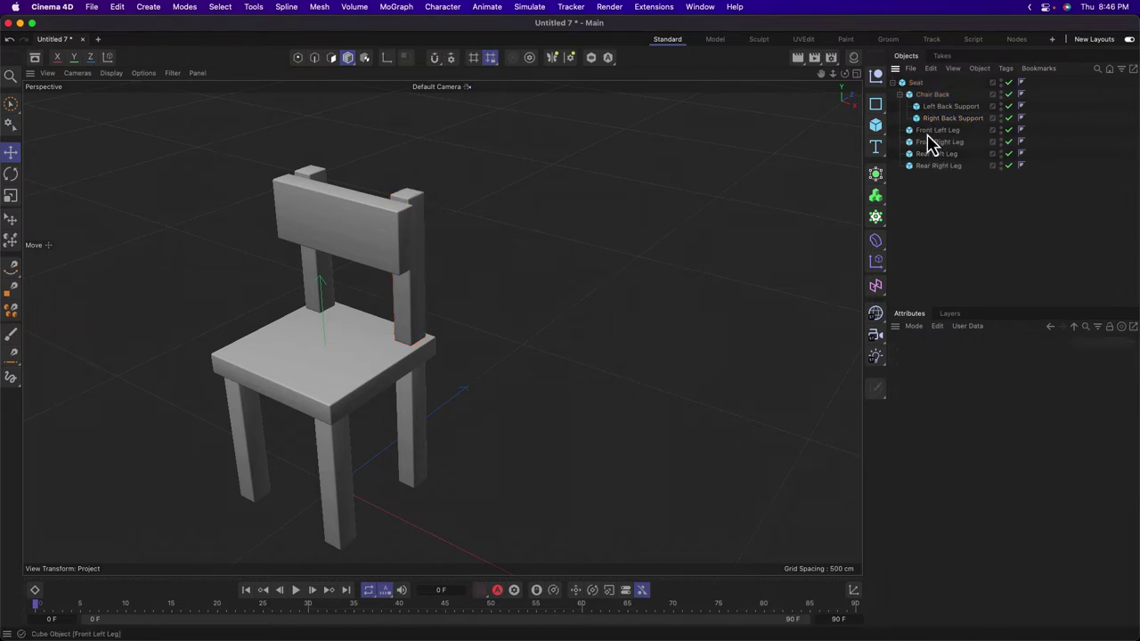
click(901, 94)
Try duplicating the right back support to the opposite side of the chair, and delete the copy.
ctrl+drag(399, 301, 194, 315)
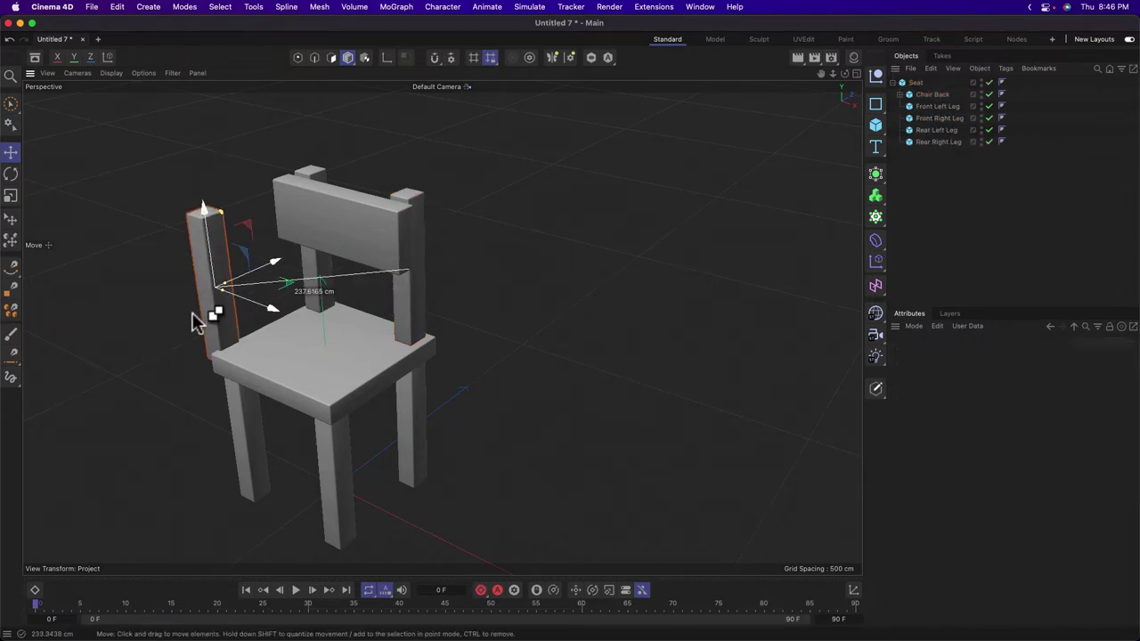
key(Delete)
alt+drag(334, 369, 395, 381)
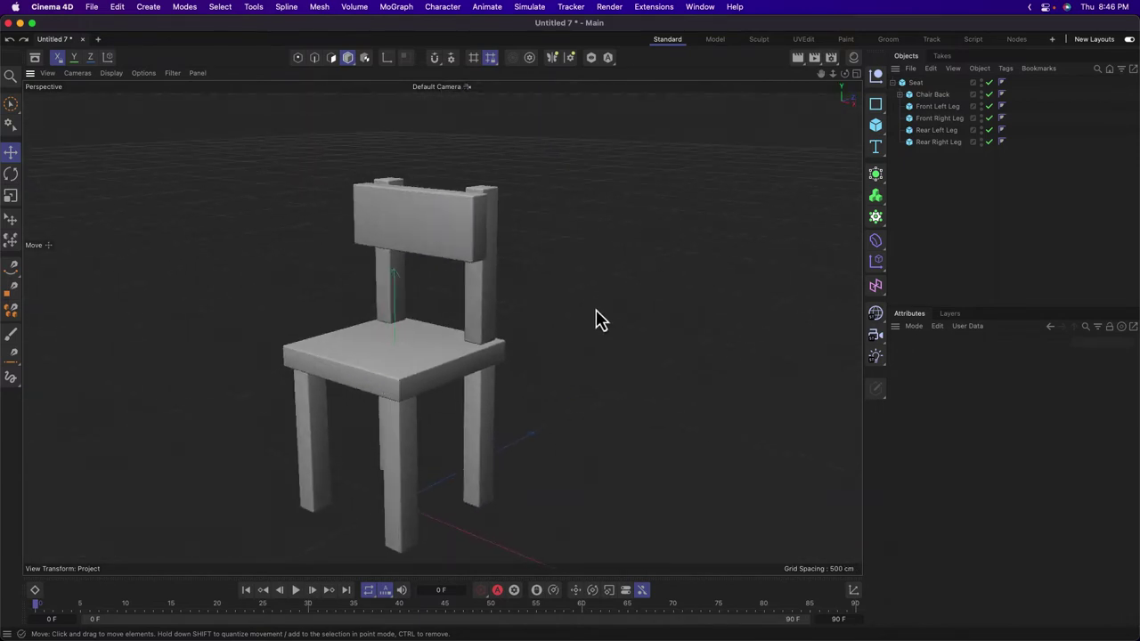
Add a Figure primitive at the origin as a human scale reference for the chair.
click(877, 124)
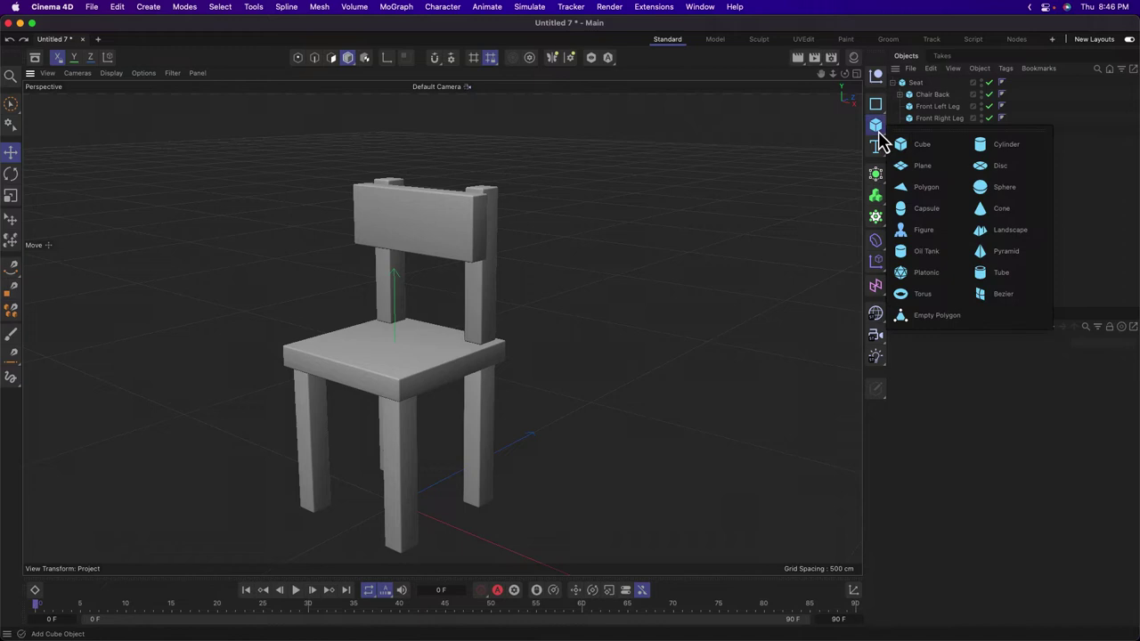
click(926, 230)
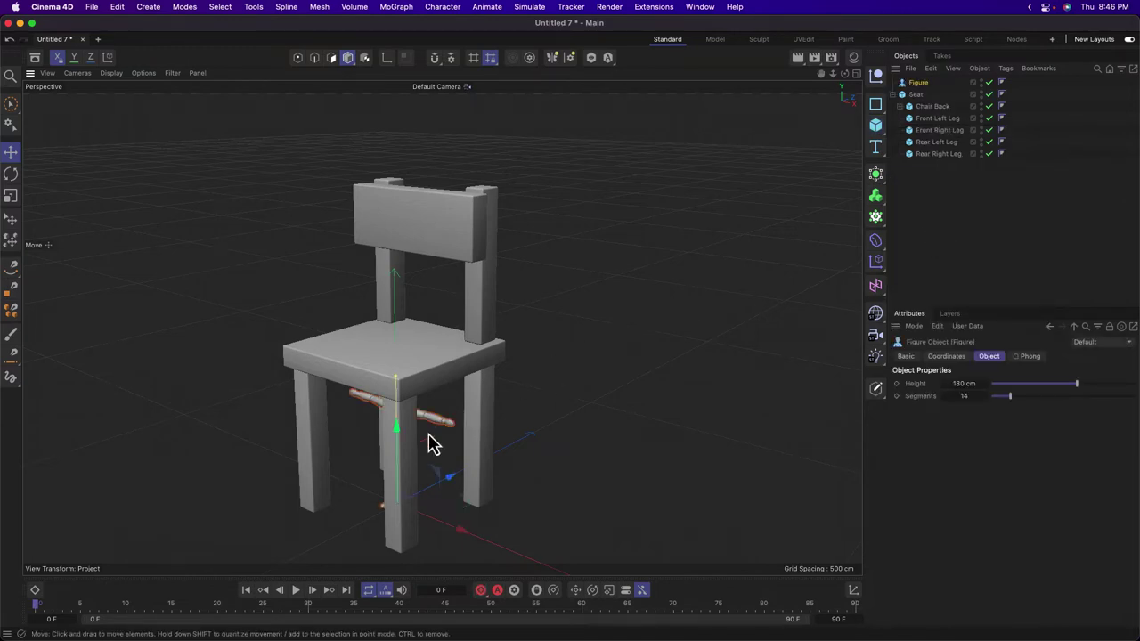
alt+drag(428, 443, 408, 379)
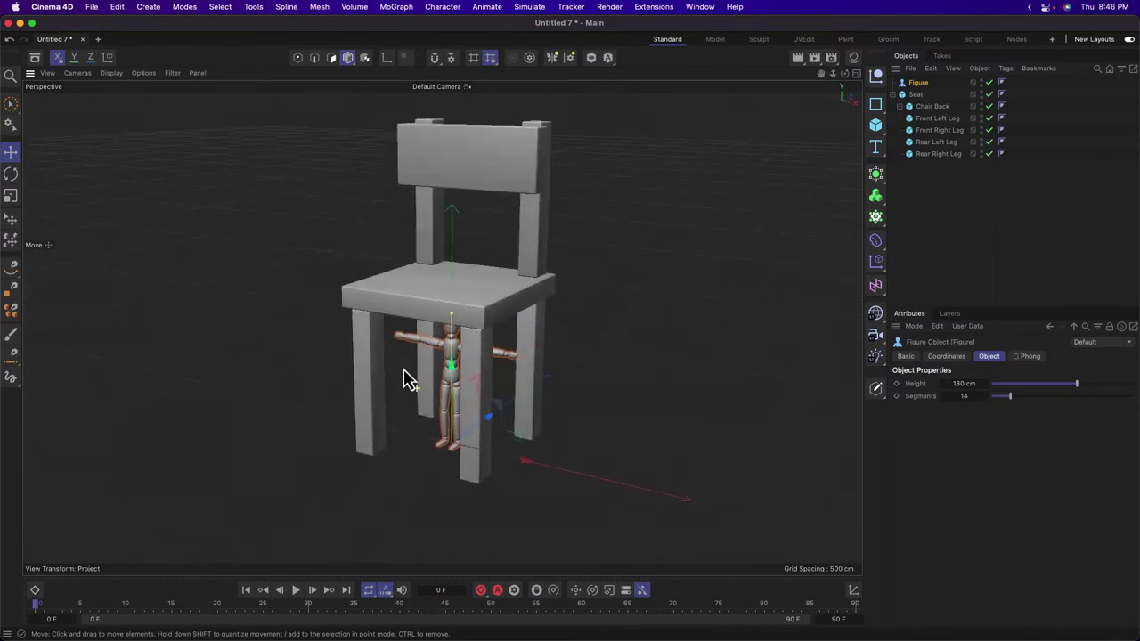
Try resizing the whole Seat hierarchy with the Place and Scale tools, undoing each attempt.
click(917, 95)
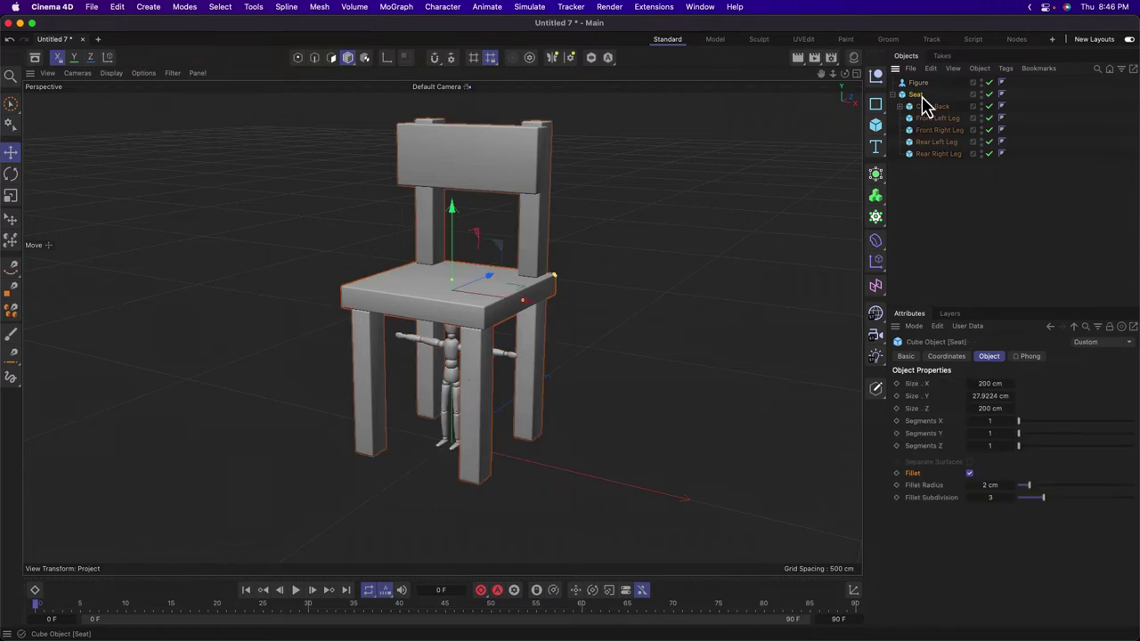
click(10, 220)
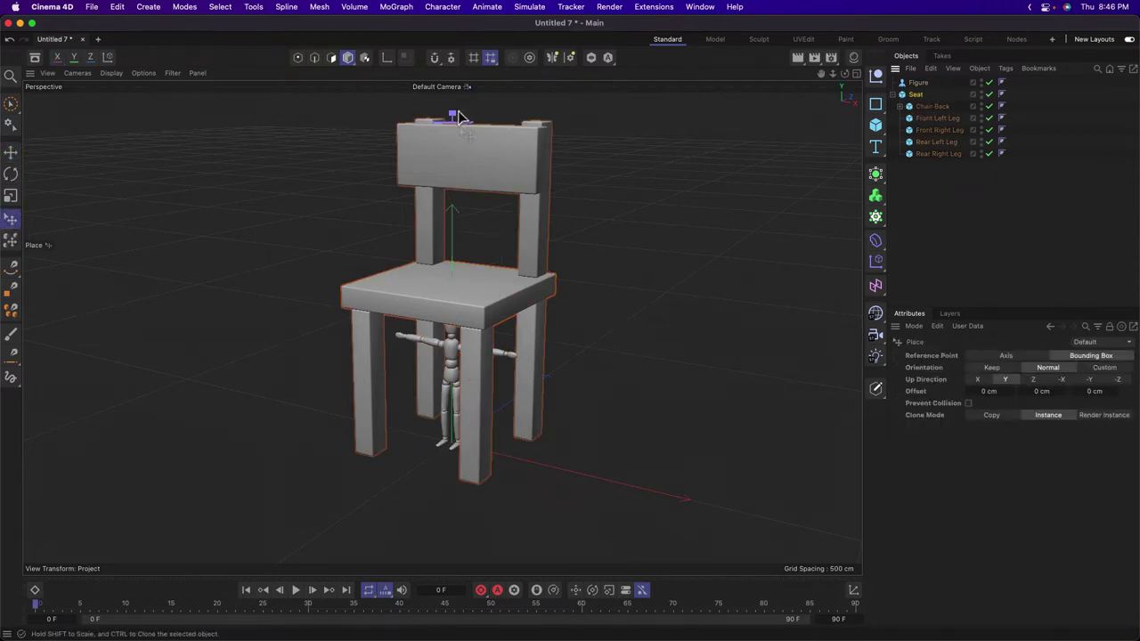
drag(452, 116, 469, 359)
key(super+z)
click(10, 196)
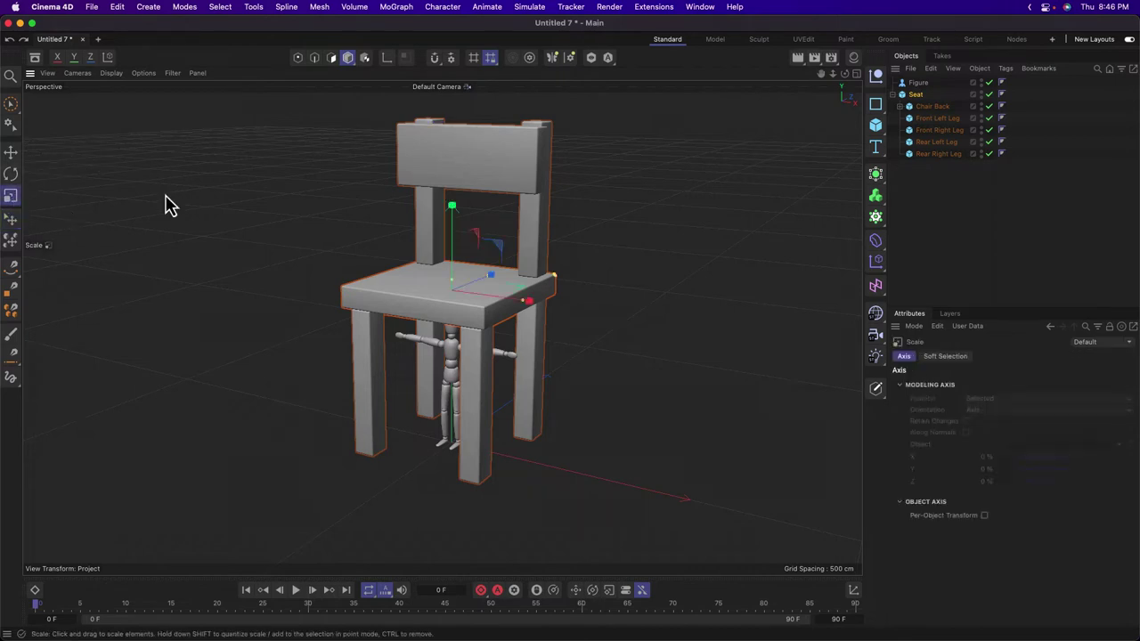
drag(515, 287, 646, 227)
drag(330, 274, 433, 300)
key(super+z)
Scale the whole chair down uniformly with the Place tool until its seat sits at about the figure's knee height.
click(11, 220)
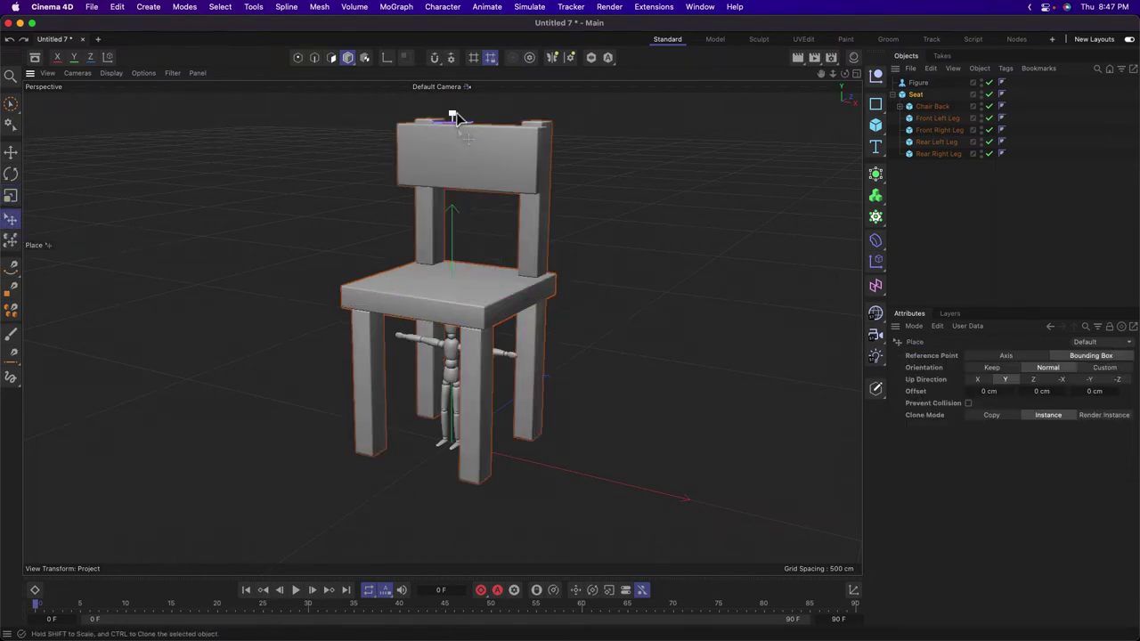
shift+drag(454, 117, 446, 381)
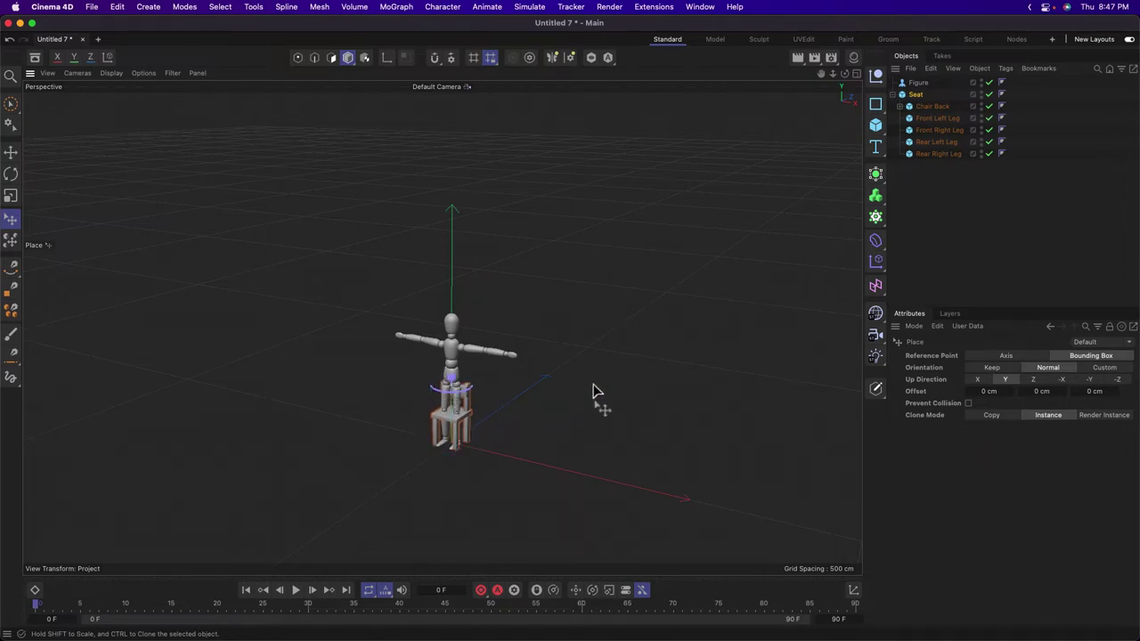
key(h)
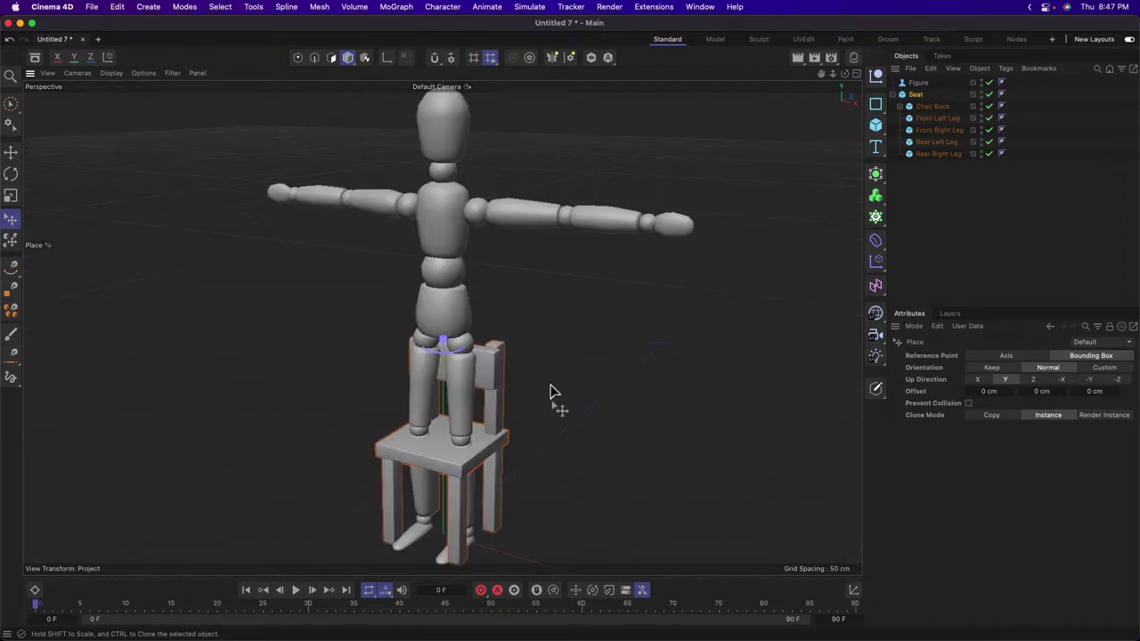
alt+drag(499, 413, 472, 303)
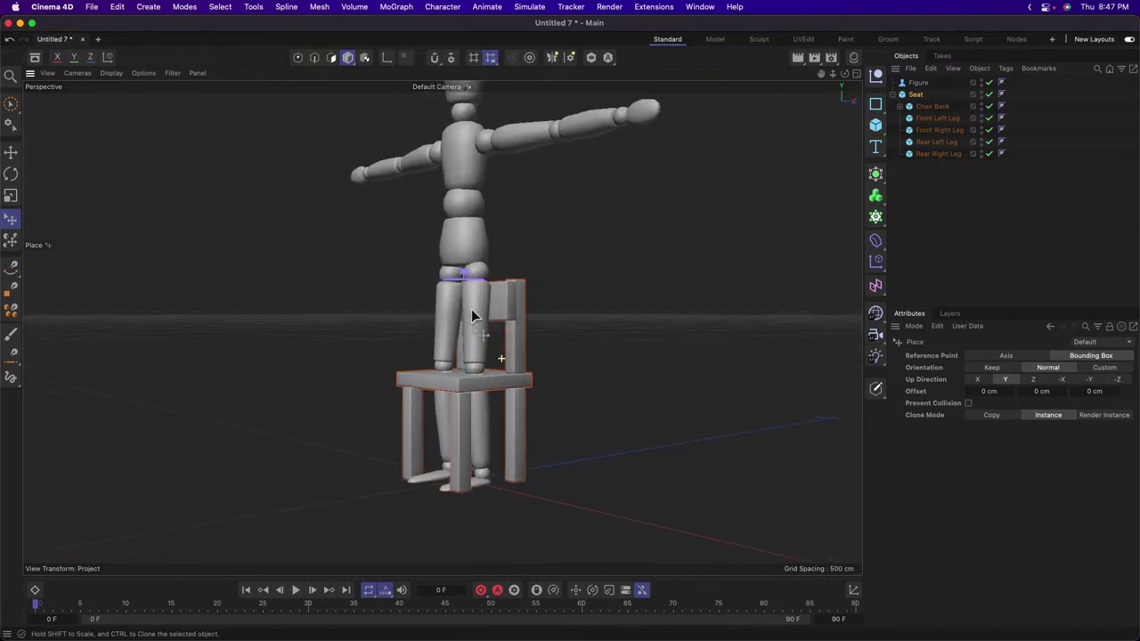
mouse_move(472, 245)
mouse_down()
mouse_move(476, 231)
mouse_move(475, 261)
mouse_up()
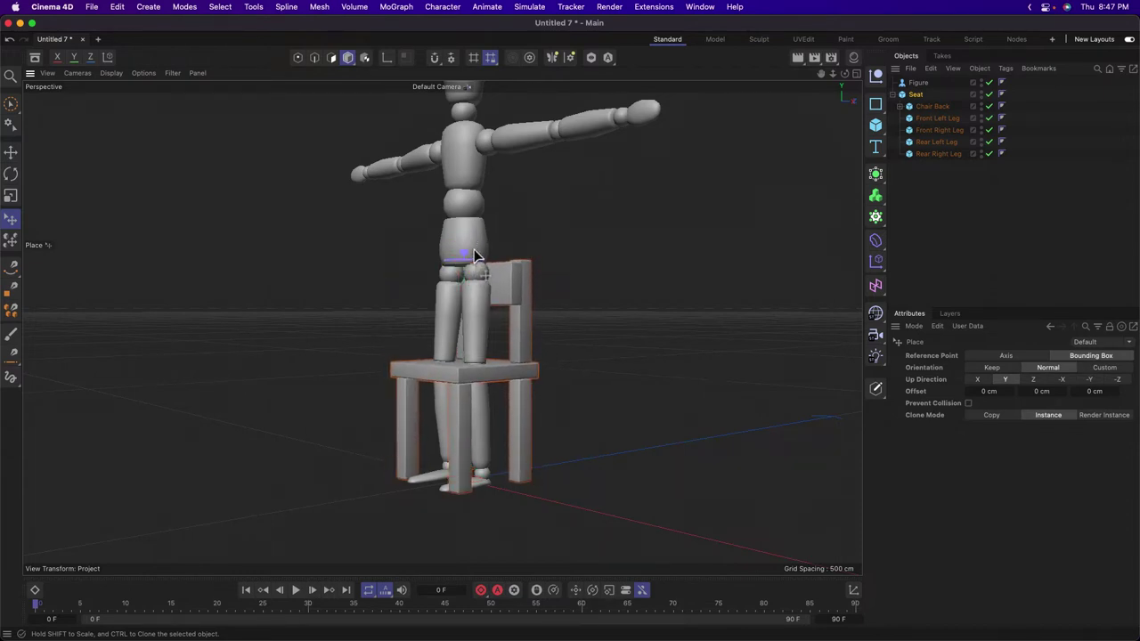
Delete the reference Figure and reframe the perspective view on the chair.
click(920, 84)
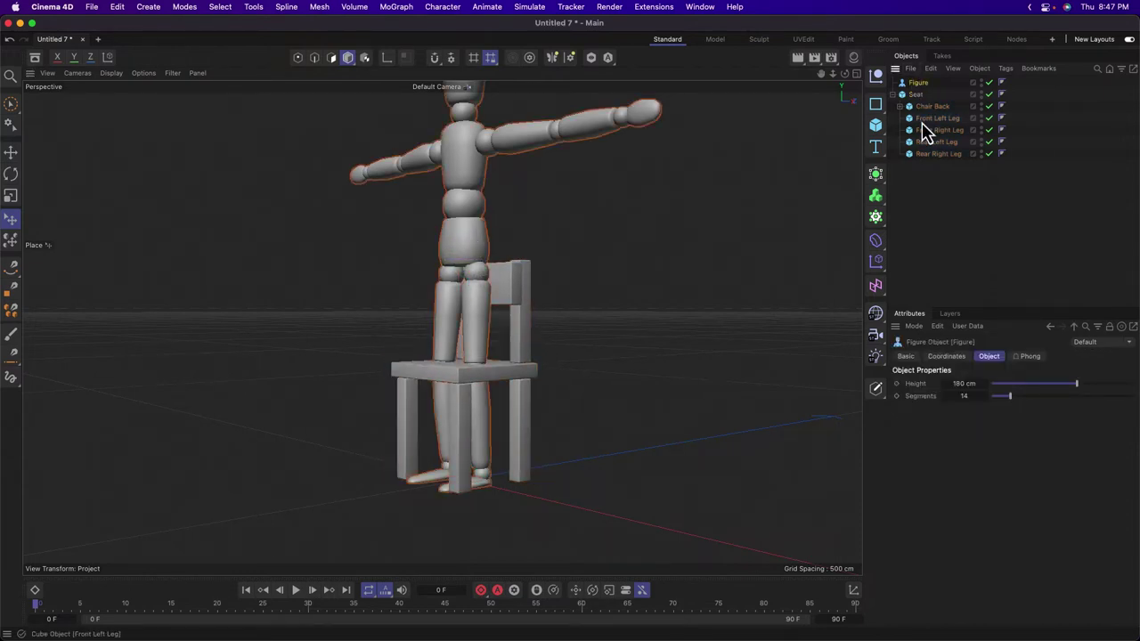
key(Delete)
alt+drag(459, 381, 465, 350)
alt+right_drag(478, 358, 539, 347)
alt+middle_drag(445, 406, 449, 383)
alt+drag(450, 384, 445, 353)
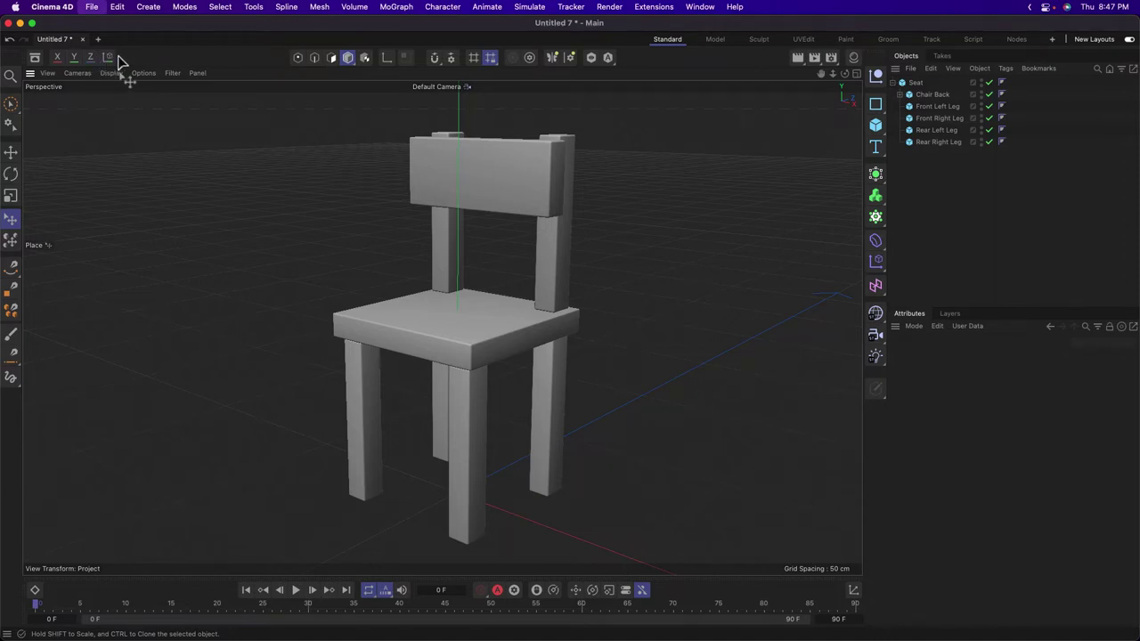
Save the project as ChairFromPrimitives_v001.c4d in the Wk01_PrimitiveModeling folder of 2022_Fall_Cinema4D.
key(super+s)
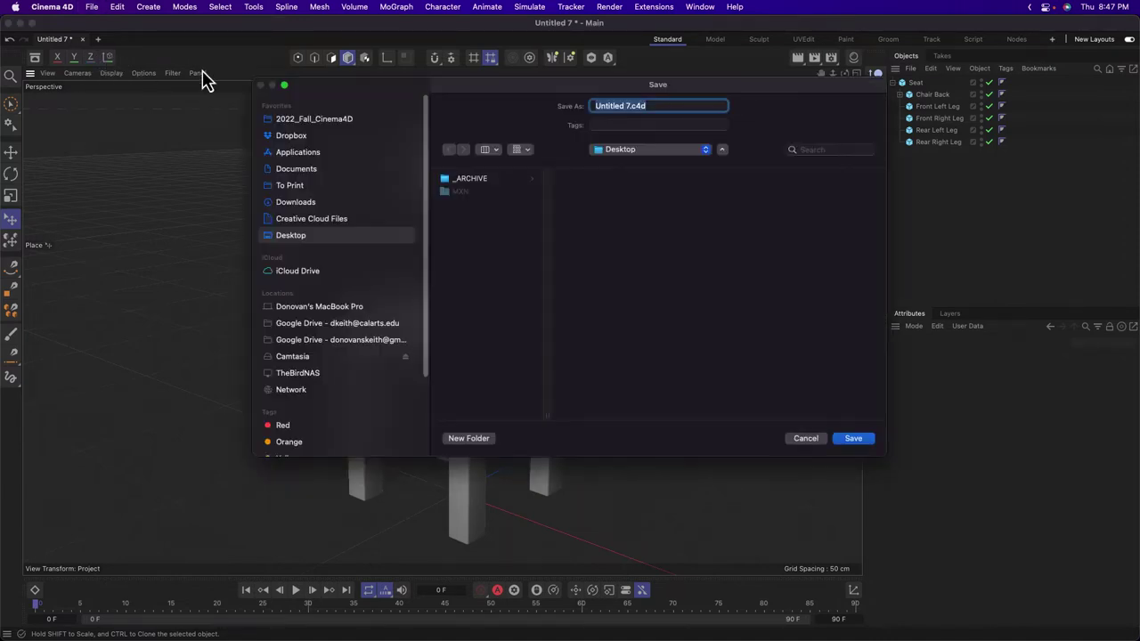
click(335, 118)
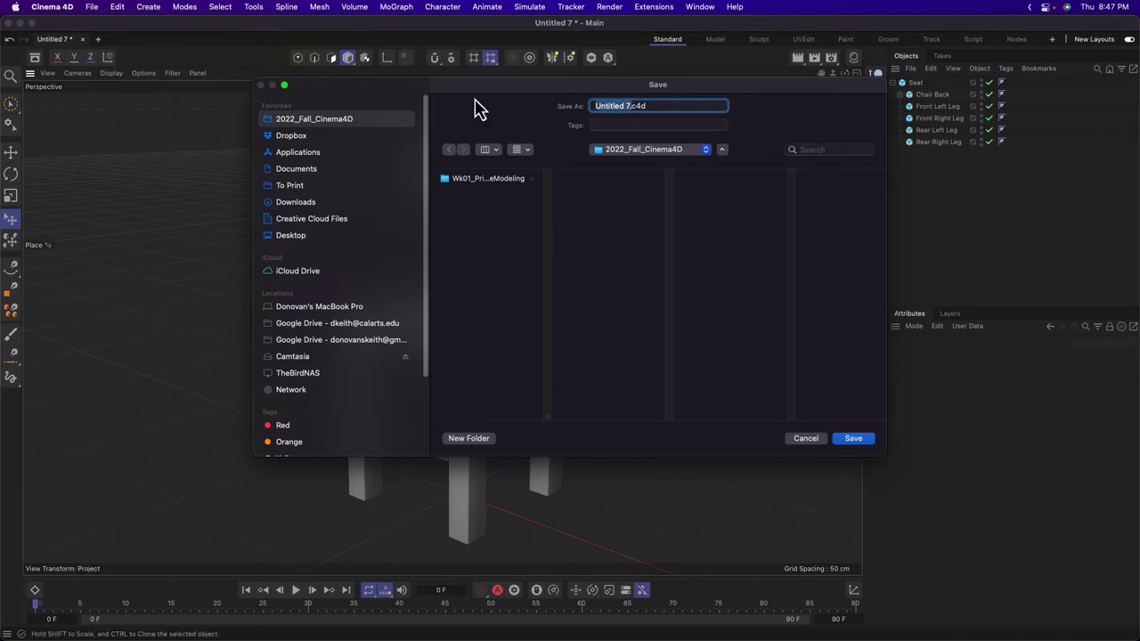
key(Left)
click(488, 180)
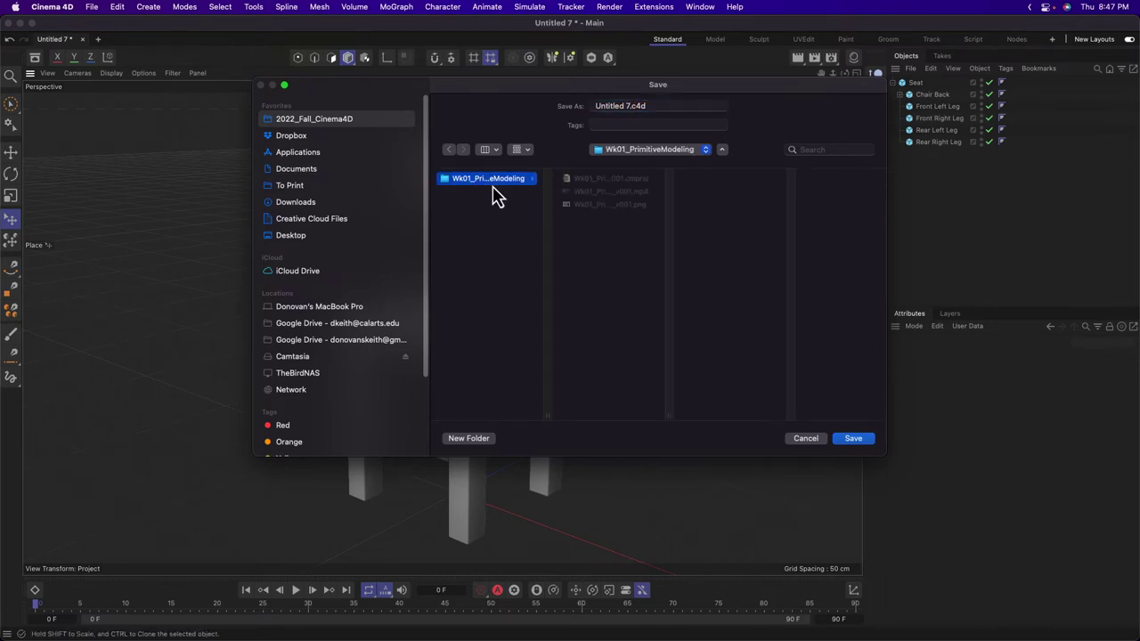
click(629, 106)
text(ChairFromPrimitives_v001)
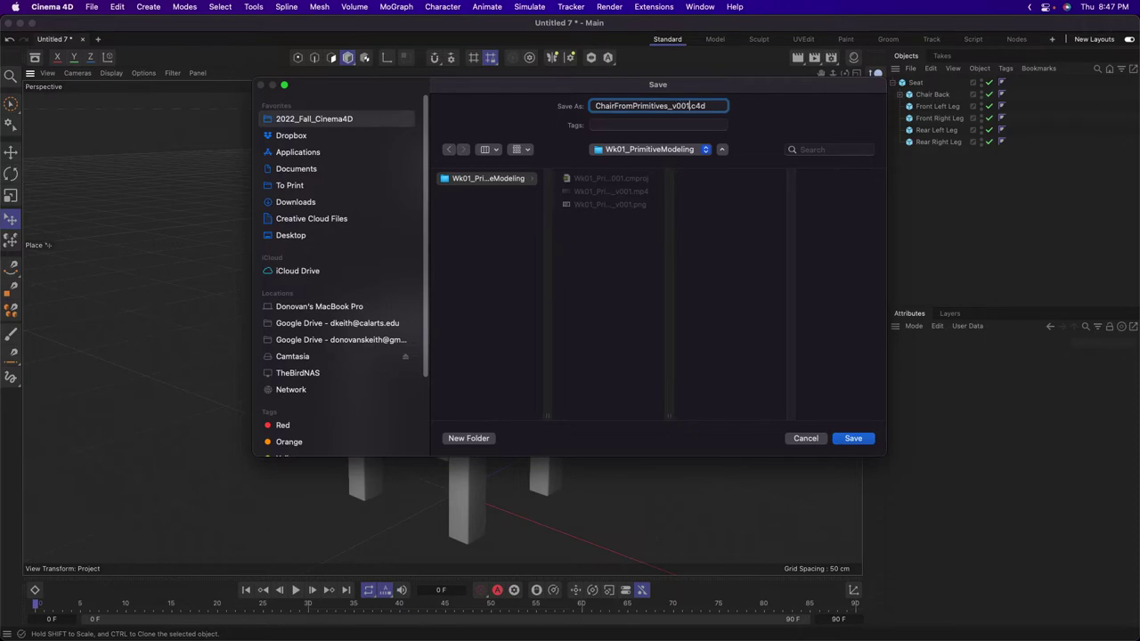
key(Return)
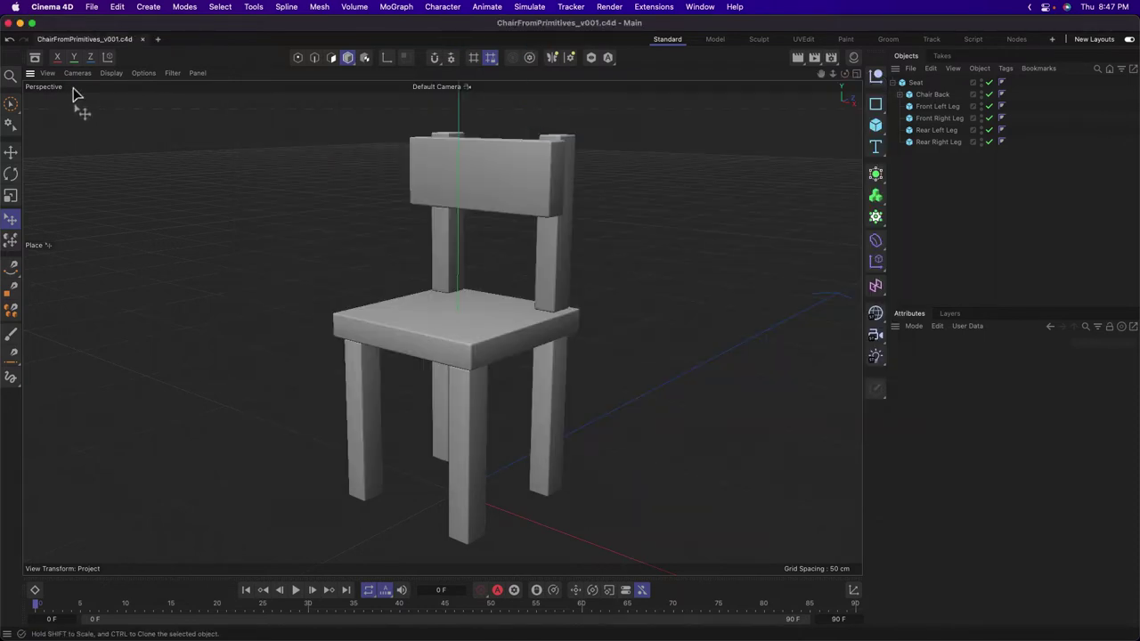
click(92, 6)
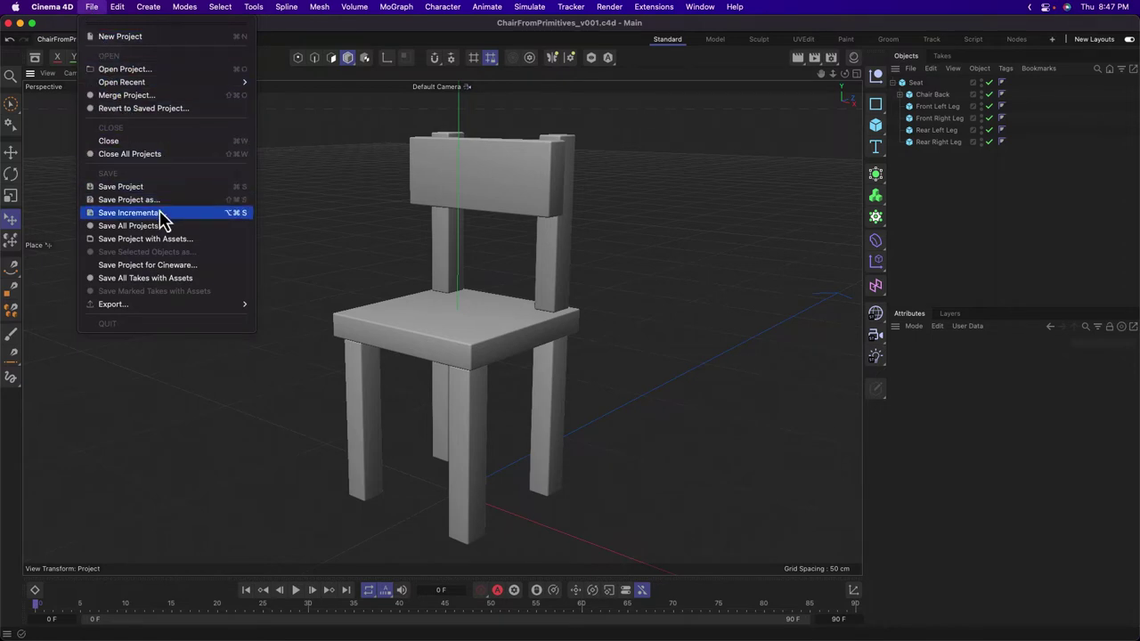
click(754, 207)
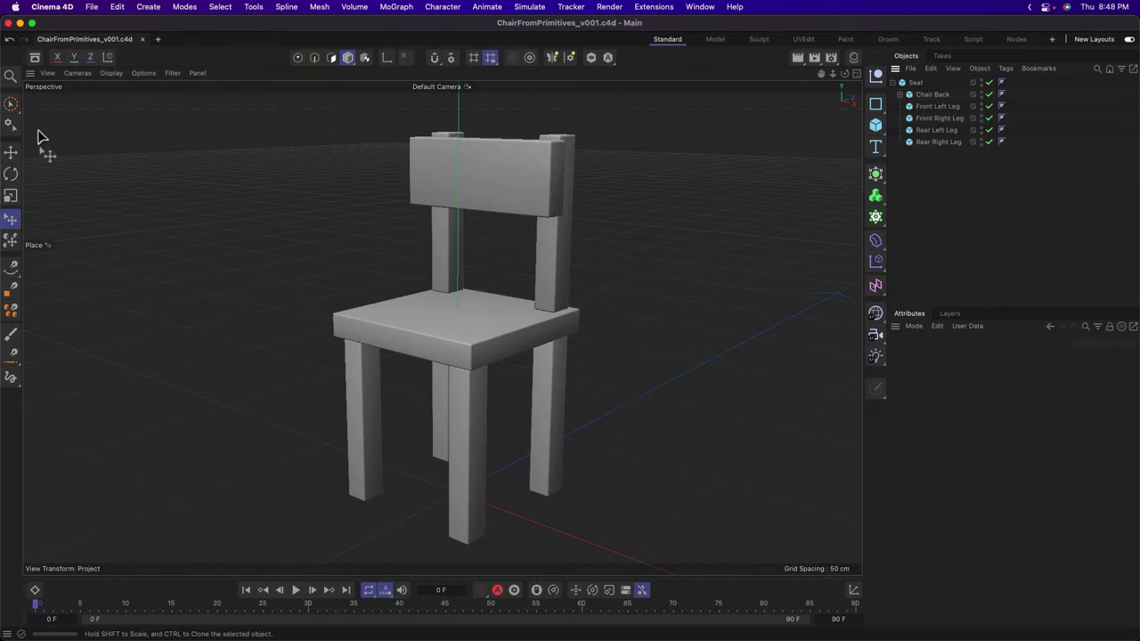
click(11, 152)
click(424, 361)
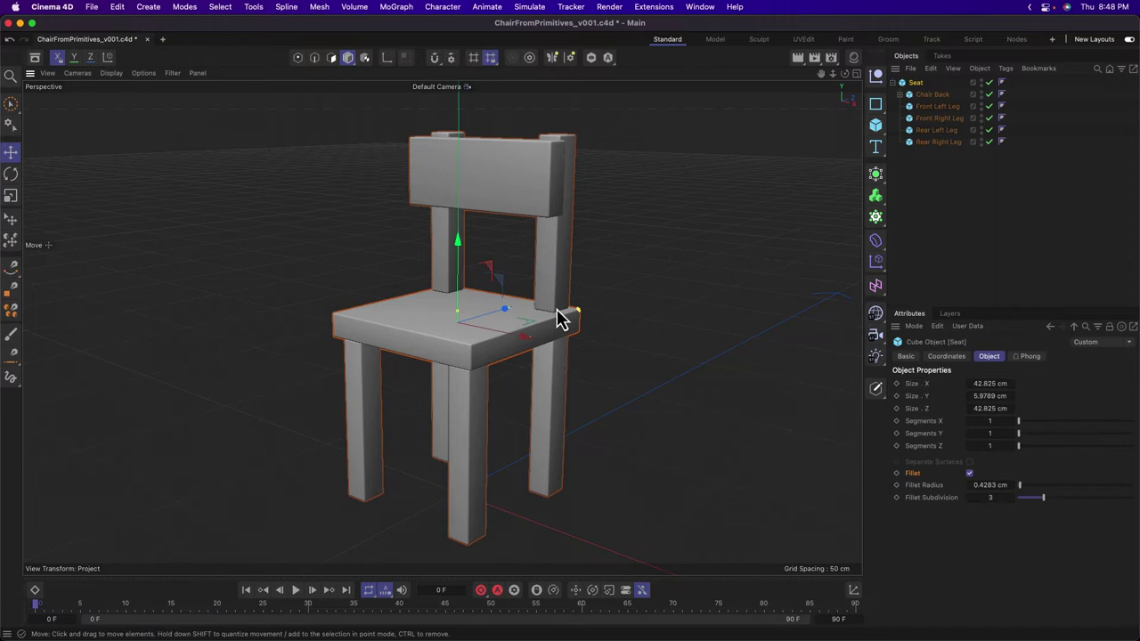
click(1004, 197)
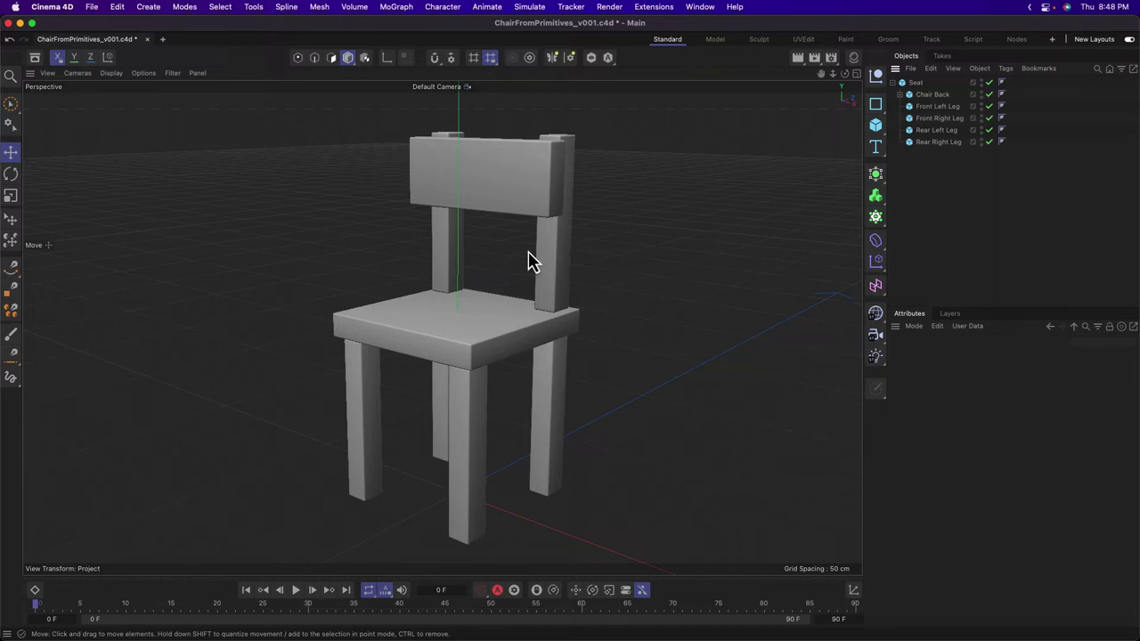
Create a new project, detach the primitives palette as a floating window, set its icons to Original Size and enlarge it.
click(161, 41)
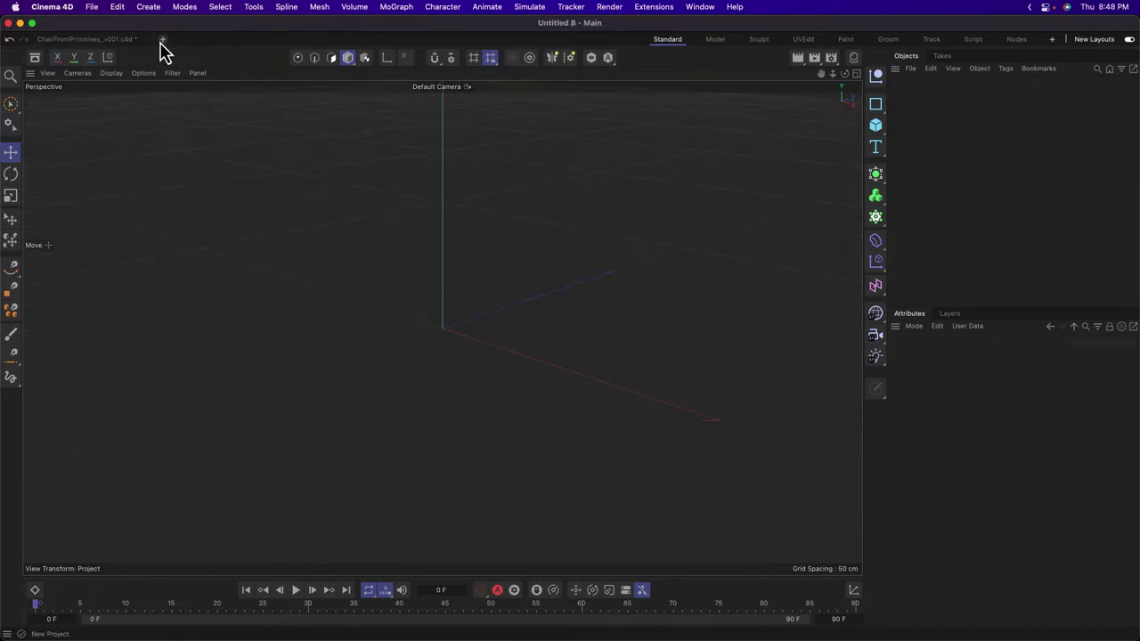
click(886, 126)
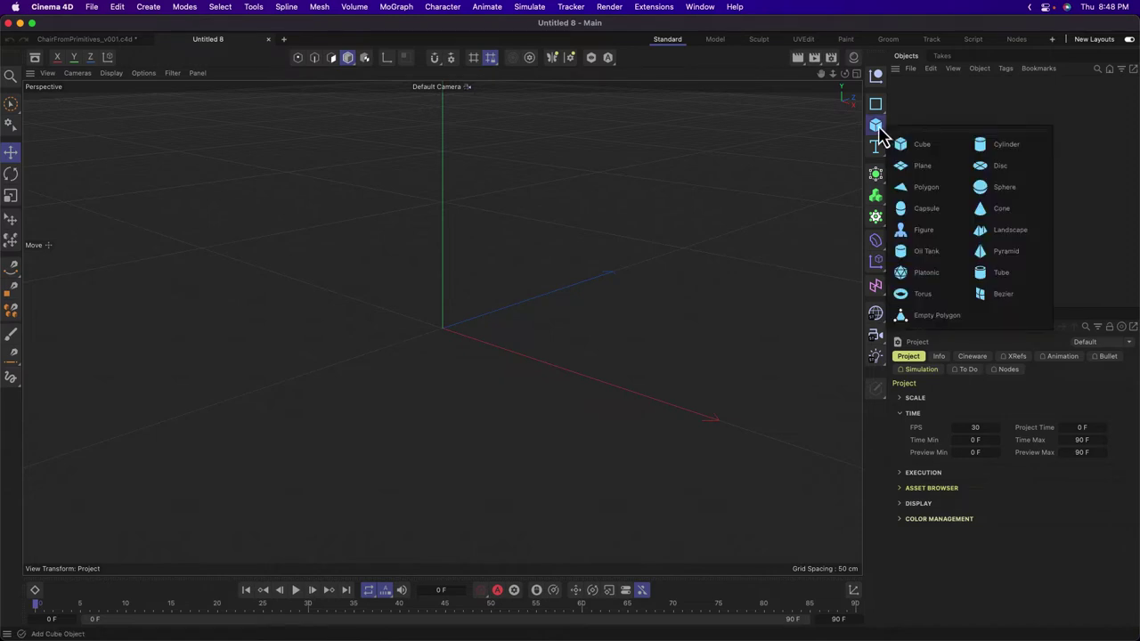
drag(940, 132, 674, 143)
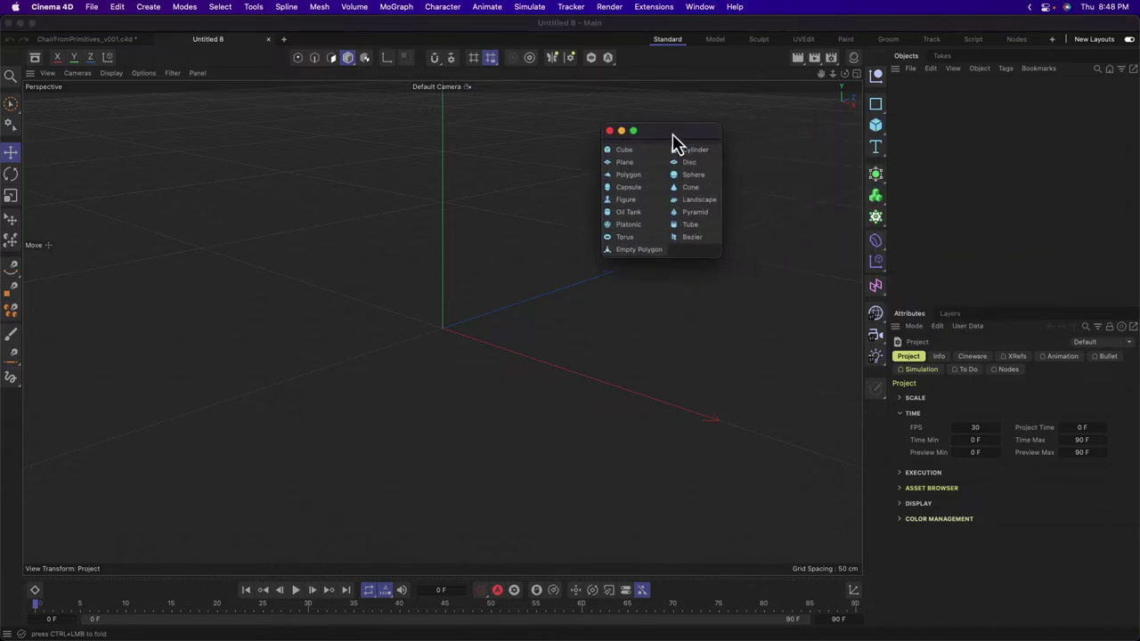
right_click(701, 262)
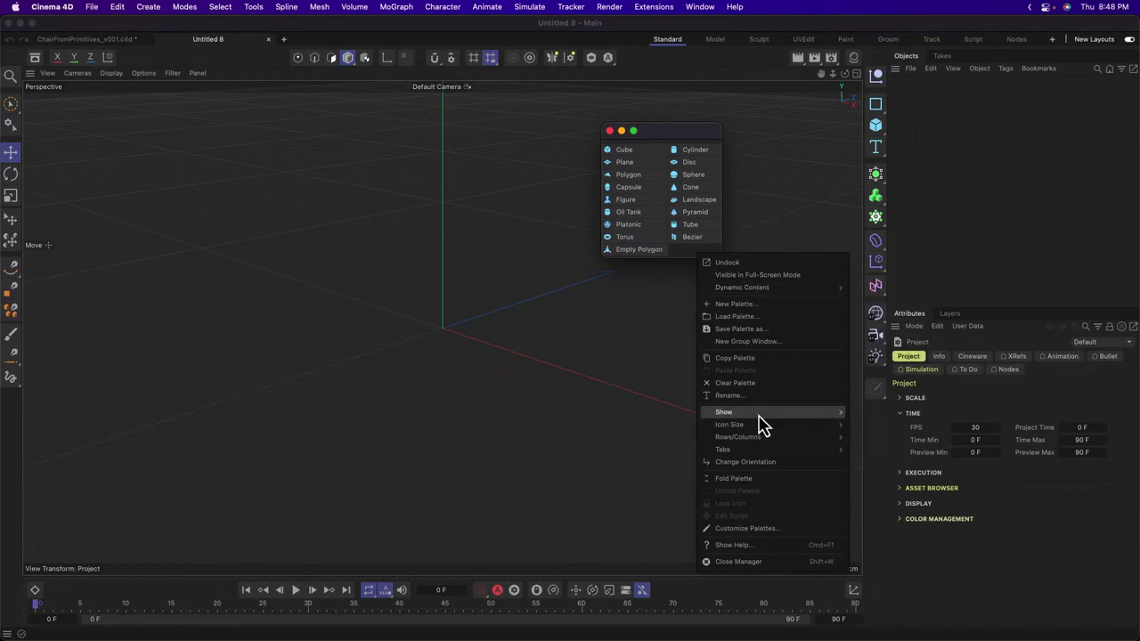
mouse_move(758, 426)
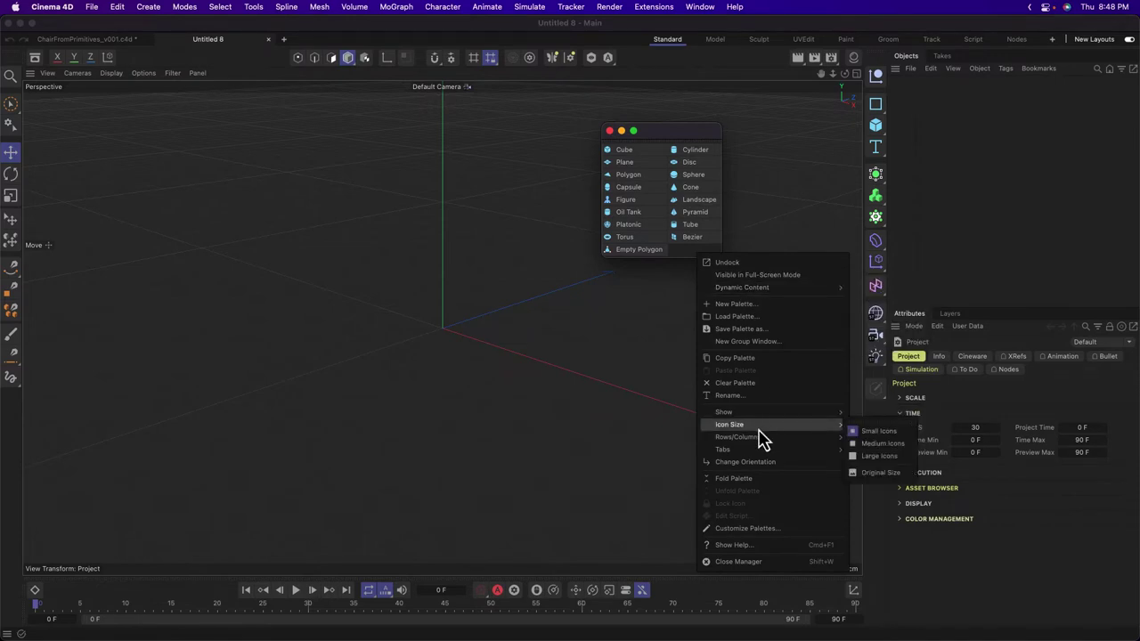
click(876, 472)
drag(739, 274, 772, 367)
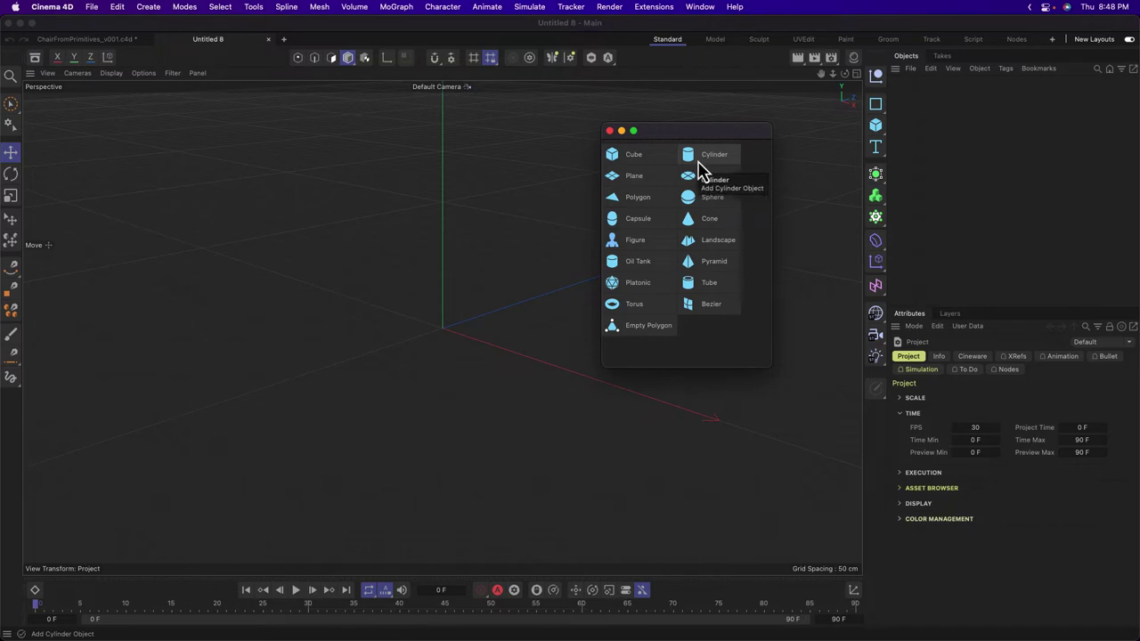
Add a Cylinder primitive to the new project.
click(718, 164)
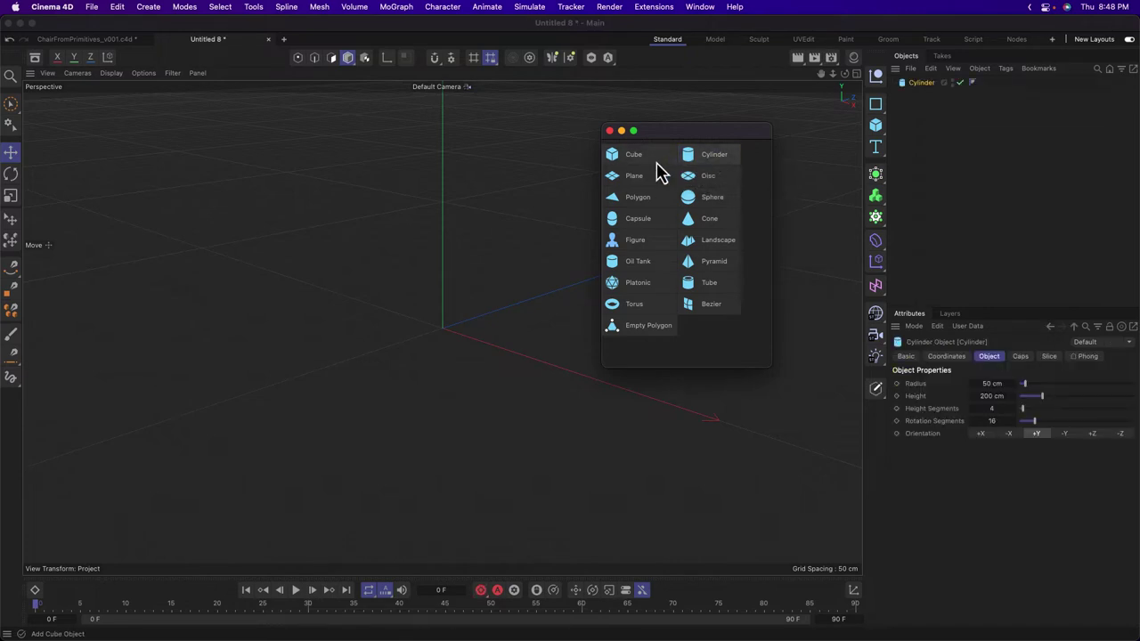
Close the floating primitives palette and flatten the cylinder into a disc about 6 cm high.
click(609, 131)
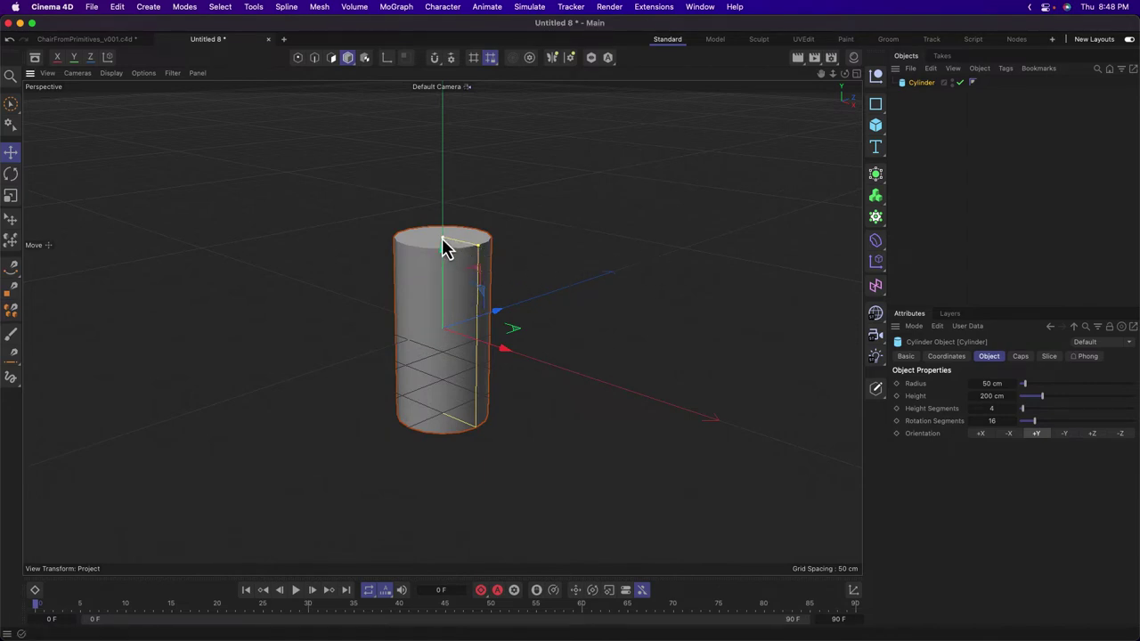
drag(443, 244, 445, 332)
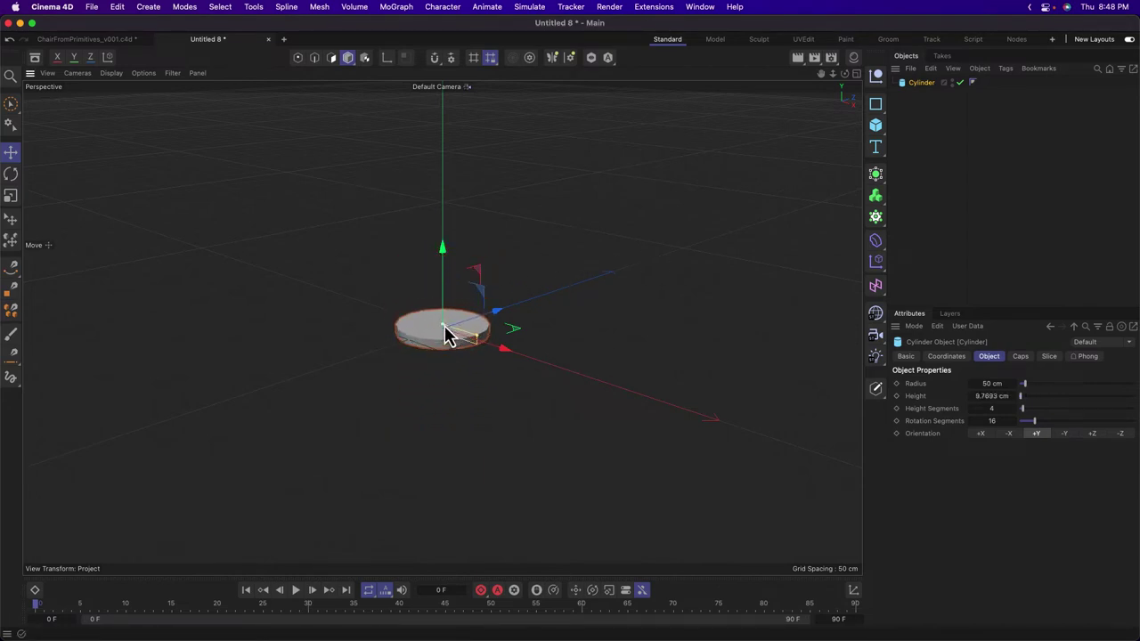
scroll(476, 340, up, 5)
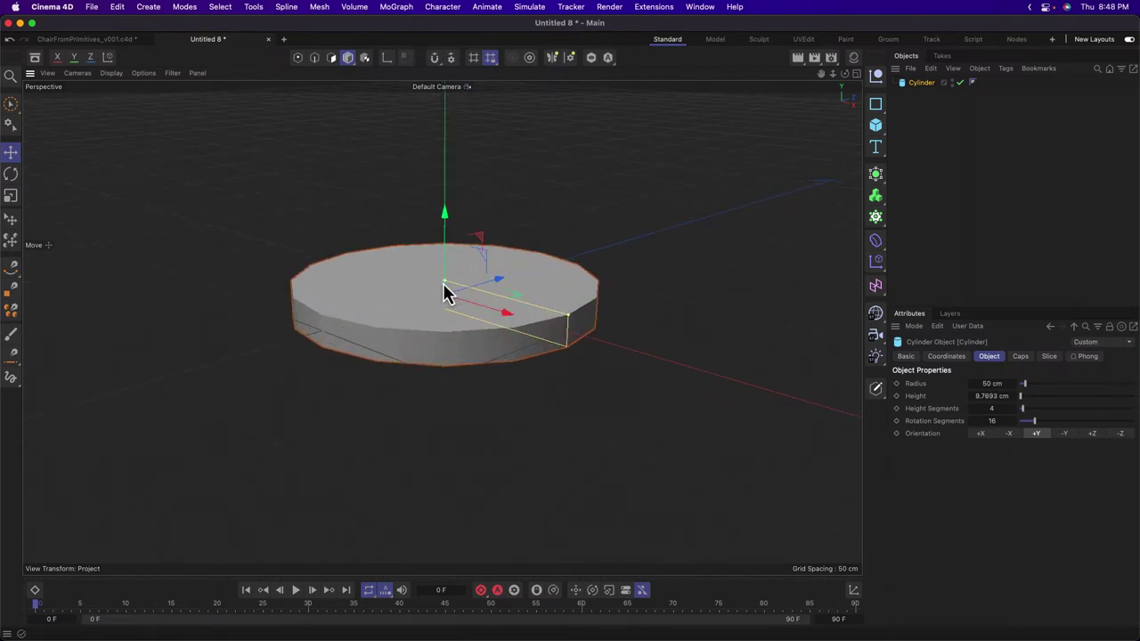
drag(445, 293, 456, 377)
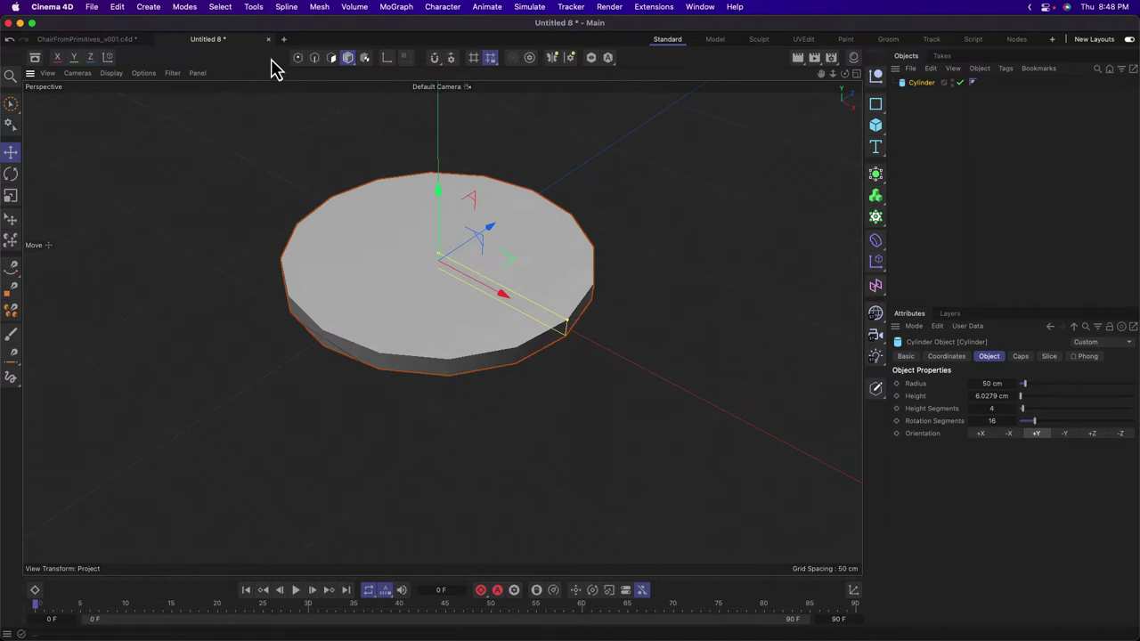
Show the mesh lines over the shading in the perspective view and set the cylinder's rotation segments to 57.
click(133, 75)
mouse_move(120, 75)
click(130, 122)
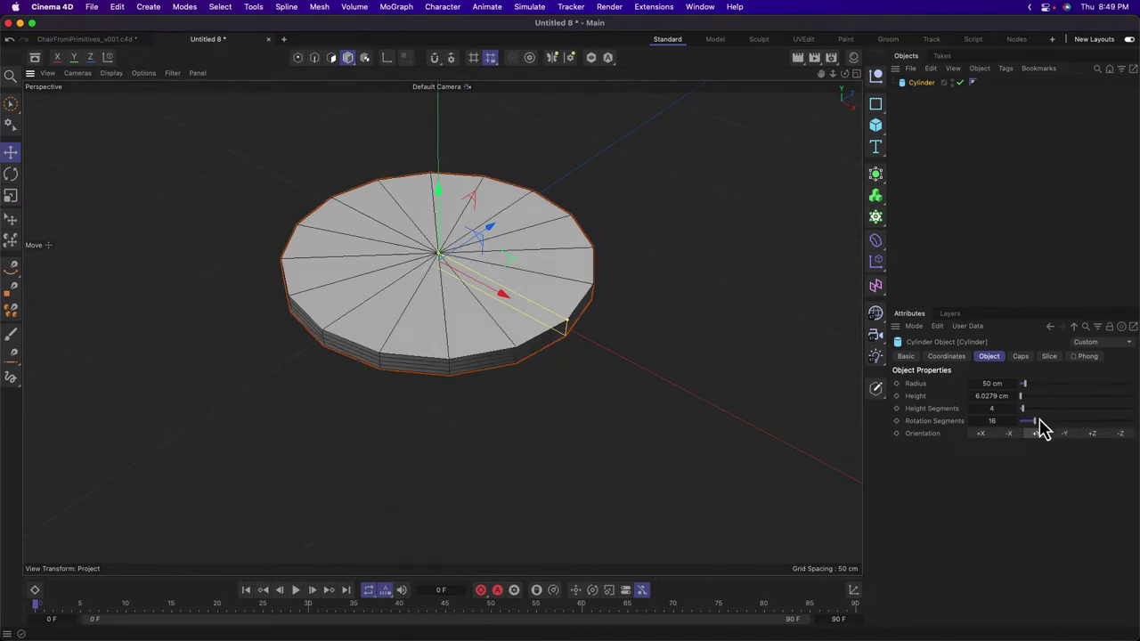
drag(1036, 426, 1083, 426)
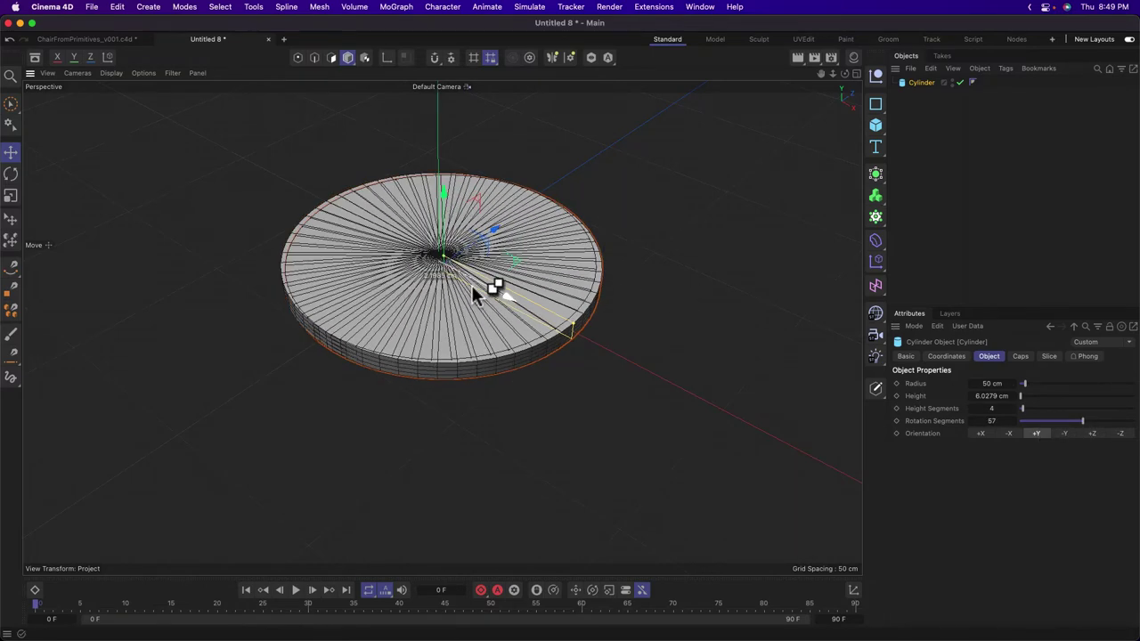
Enable a fillet on the disc's caps with a 0.5 cm radius and deselect the disc.
alt+drag(492, 287, 474, 381)
alt+right_drag(466, 346, 560, 301)
alt+drag(388, 357, 392, 297)
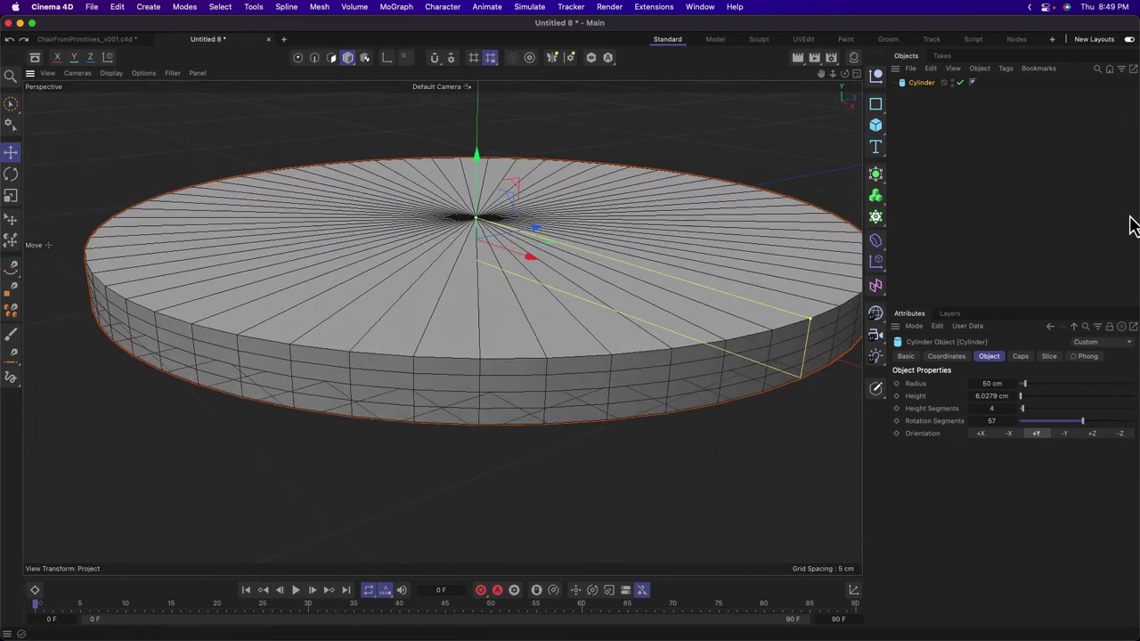
click(1021, 357)
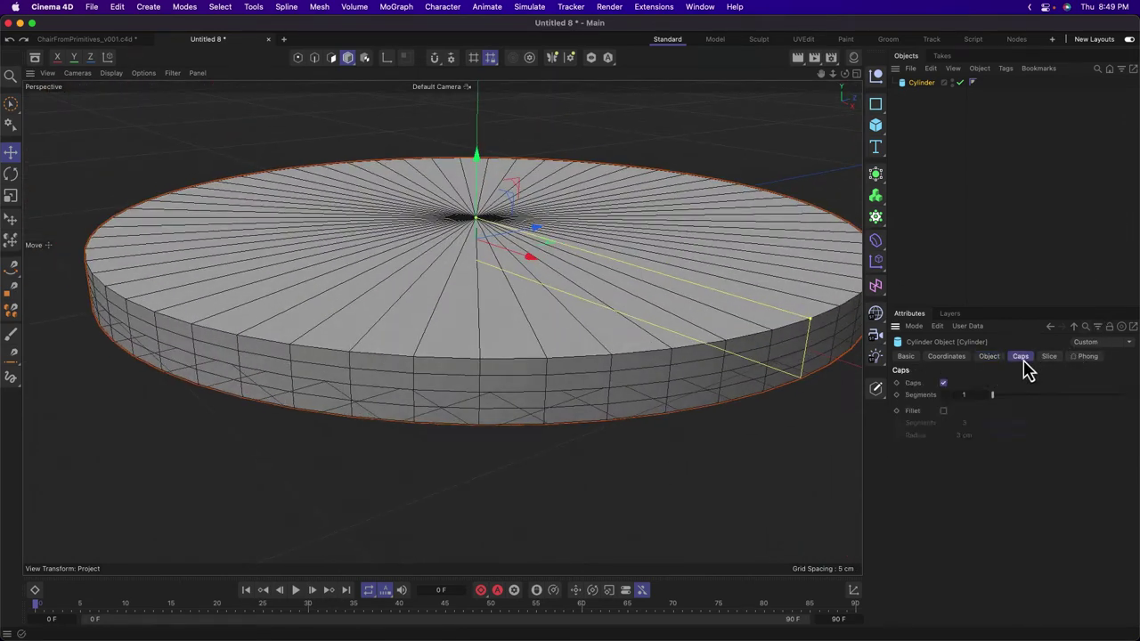
click(944, 411)
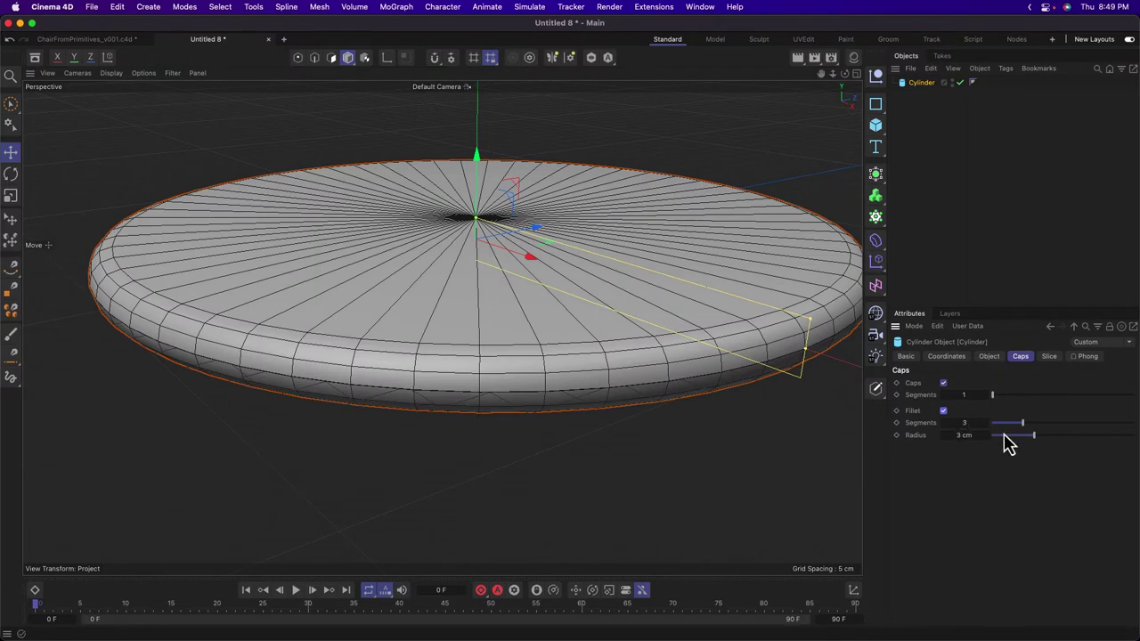
drag(1035, 439, 1013, 440)
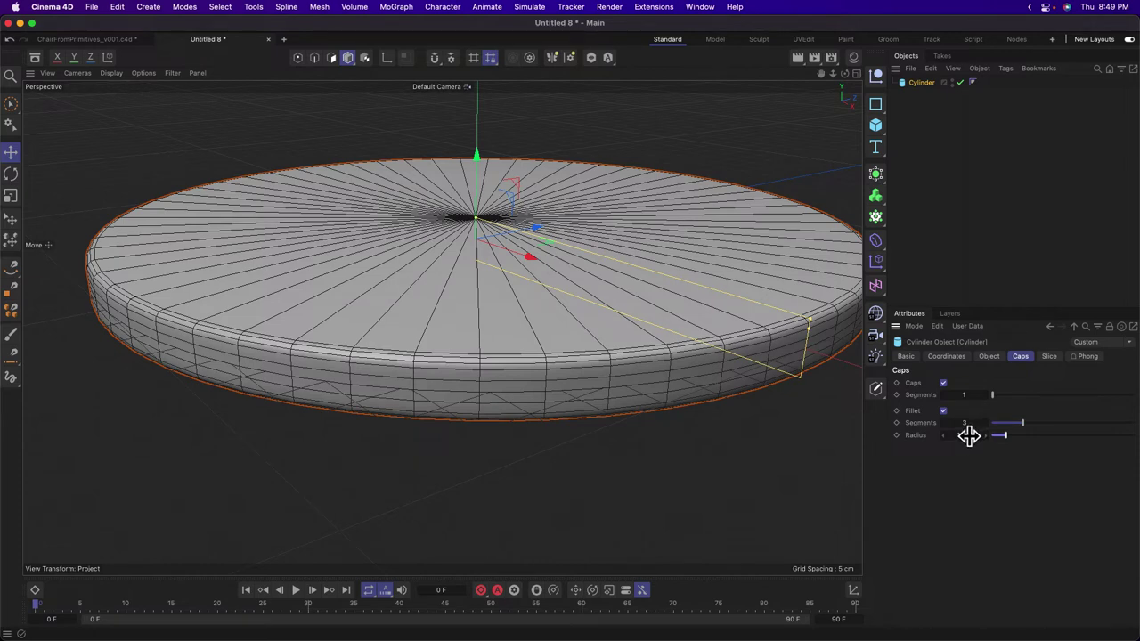
drag(969, 435, 943, 435)
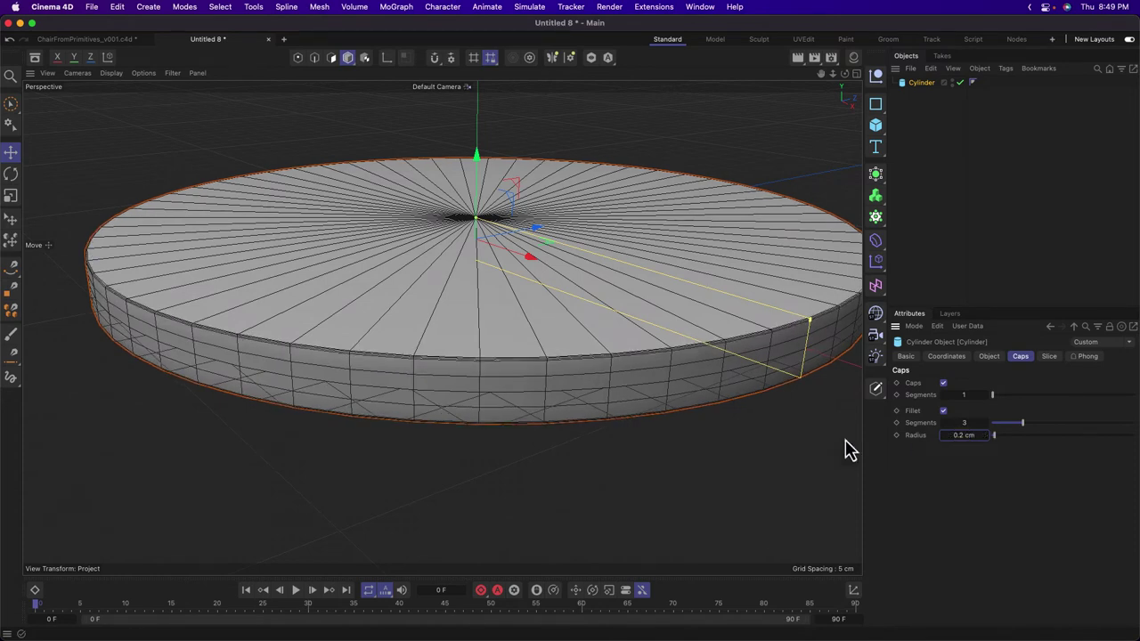
drag(962, 433, 978, 433)
click(902, 169)
mouse_move(552, 340)
alt+mouse_down()
mouse_move(560, 242)
mouse_move(566, 356)
alt+mouse_up()
scroll(567, 305, down, 8)
alt+middle_drag(603, 272, 555, 303)
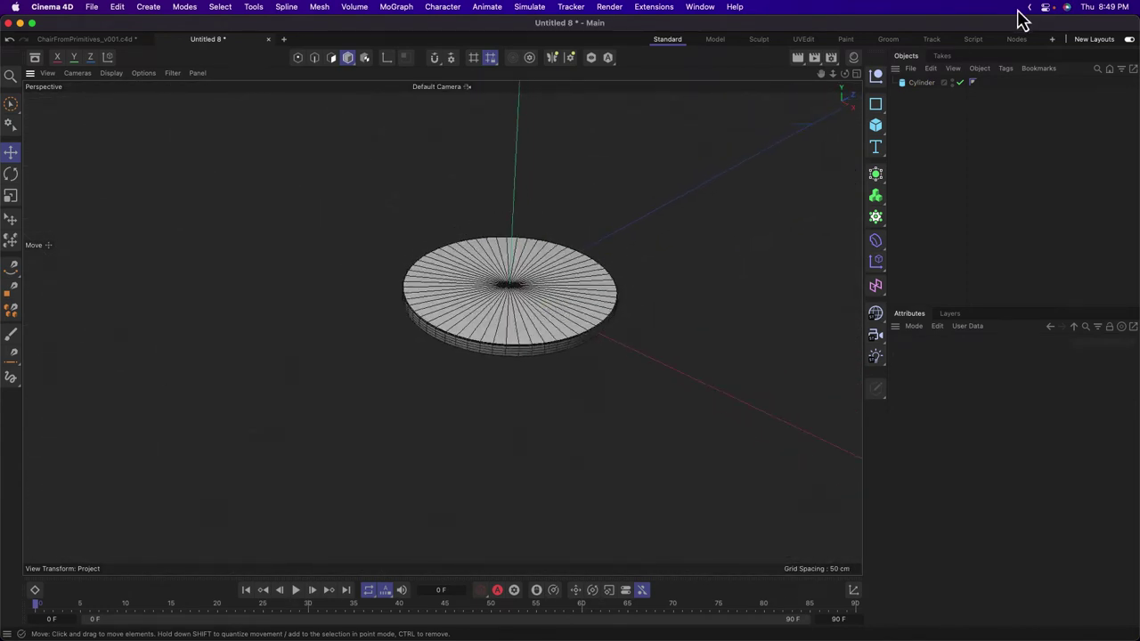
In the Front view, duplicate the disc downward so the copy sits directly beneath the original.
click(917, 83)
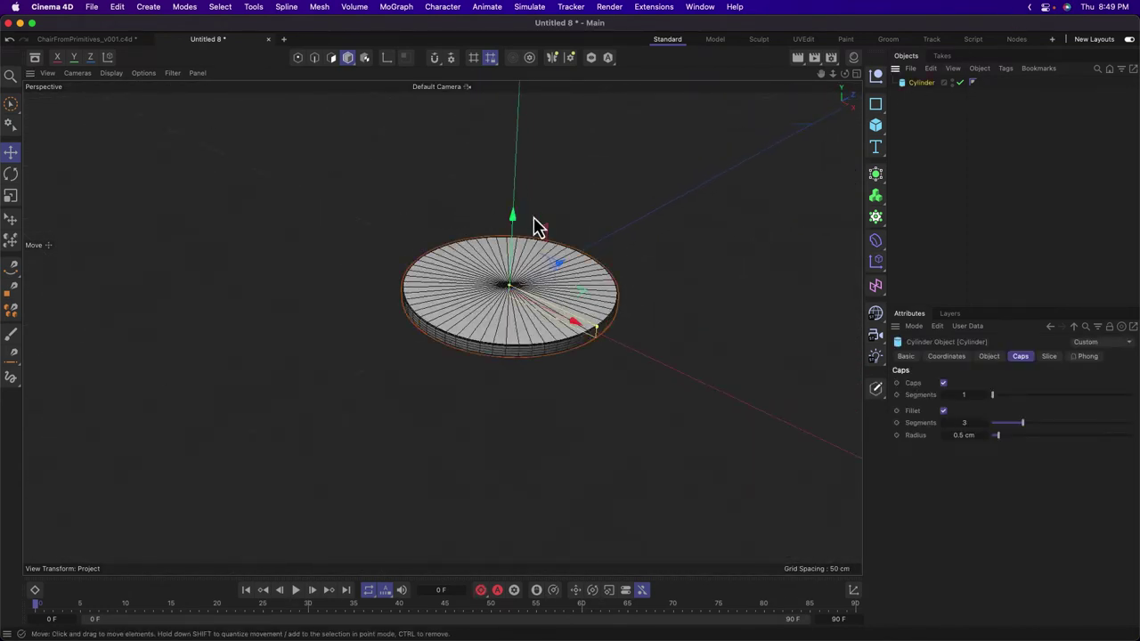
middle_click(581, 223)
middle_click(659, 423)
scroll(392, 321, up, 5)
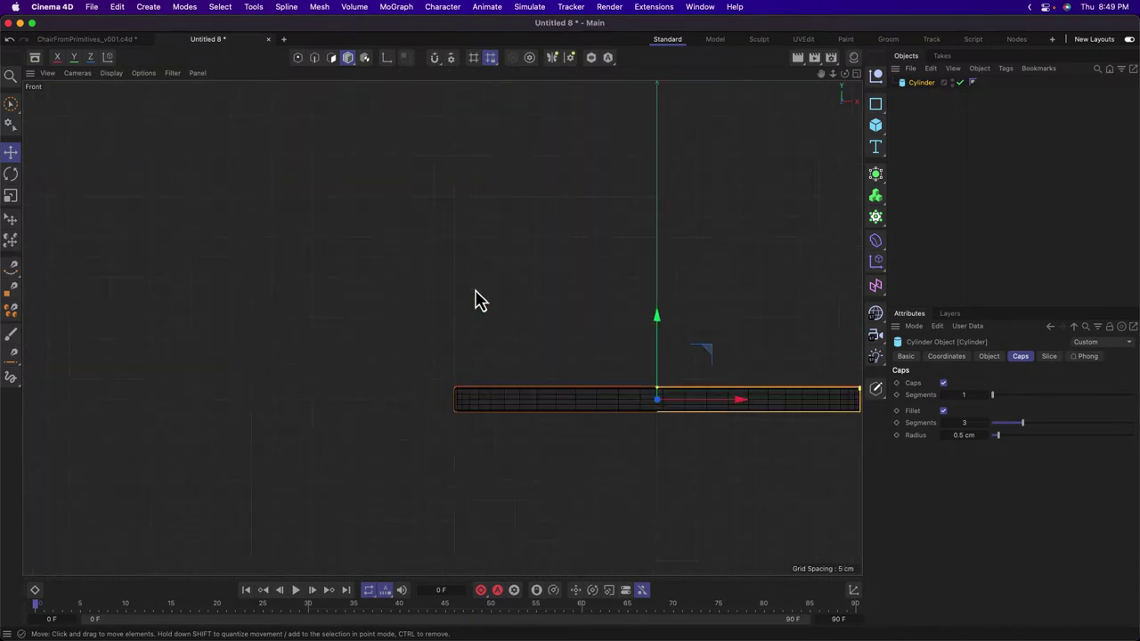
middle_click(604, 357)
middle_click(611, 382)
alt+middle_drag(683, 438, 497, 337)
ctrl+drag(460, 208, 446, 263)
scroll(523, 263, up, 3)
scroll(523, 262, up, 2)
scroll(479, 244, up, 2)
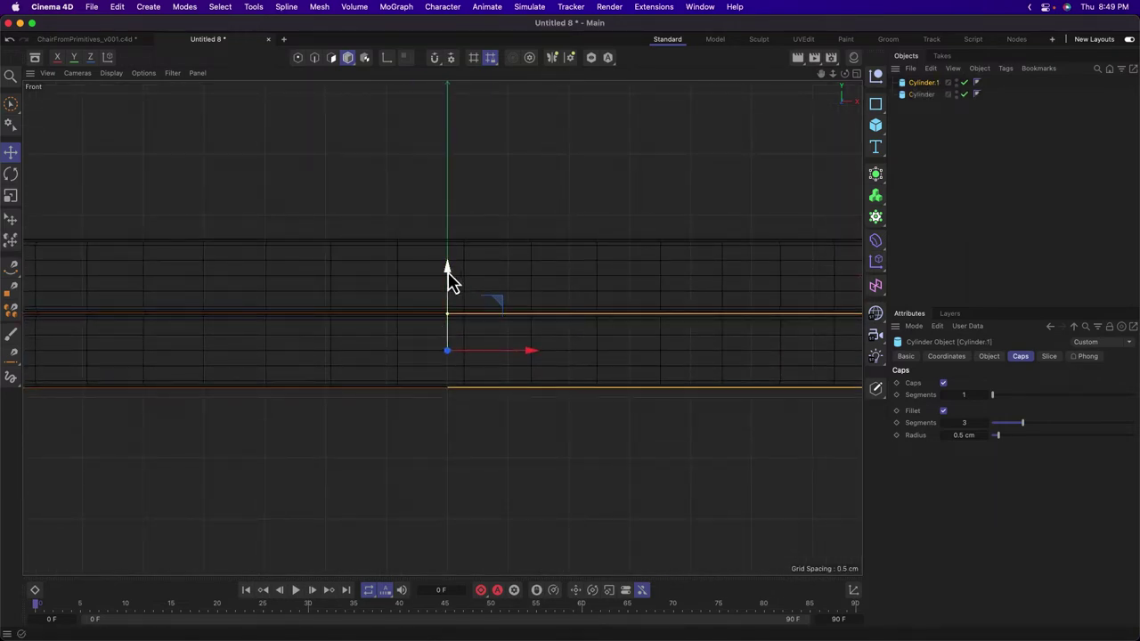
Turn the lower disc into a table leg with a 2.7 cm radius, 12 rotation segments and a height of about 96 cm.
middle_click(383, 240)
middle_click(356, 194)
alt+drag(549, 333, 570, 298)
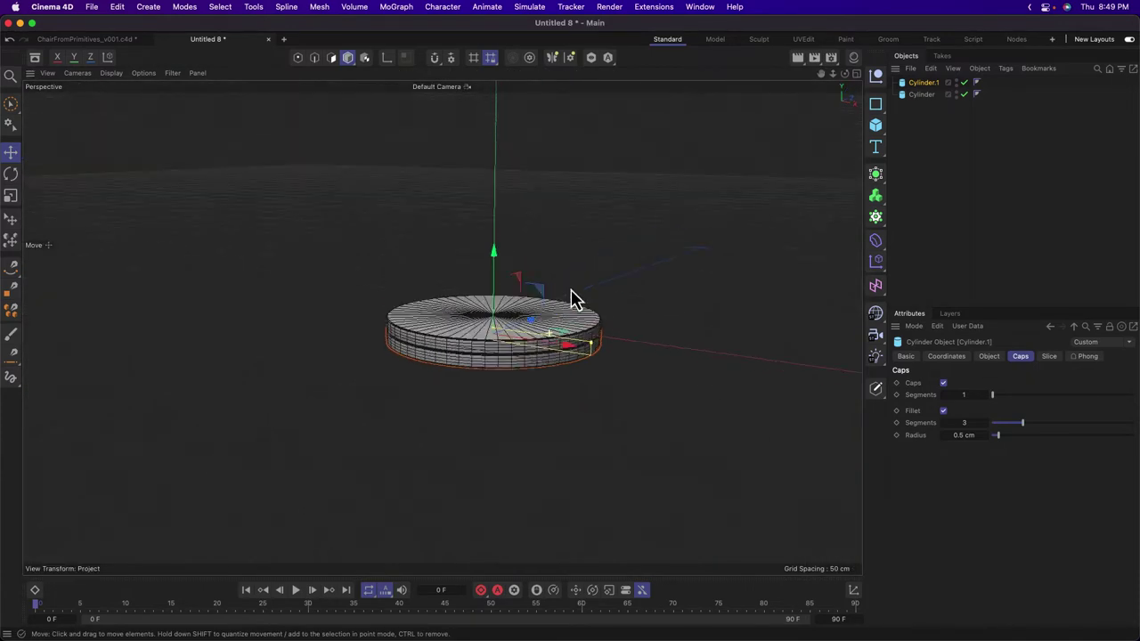
click(990, 357)
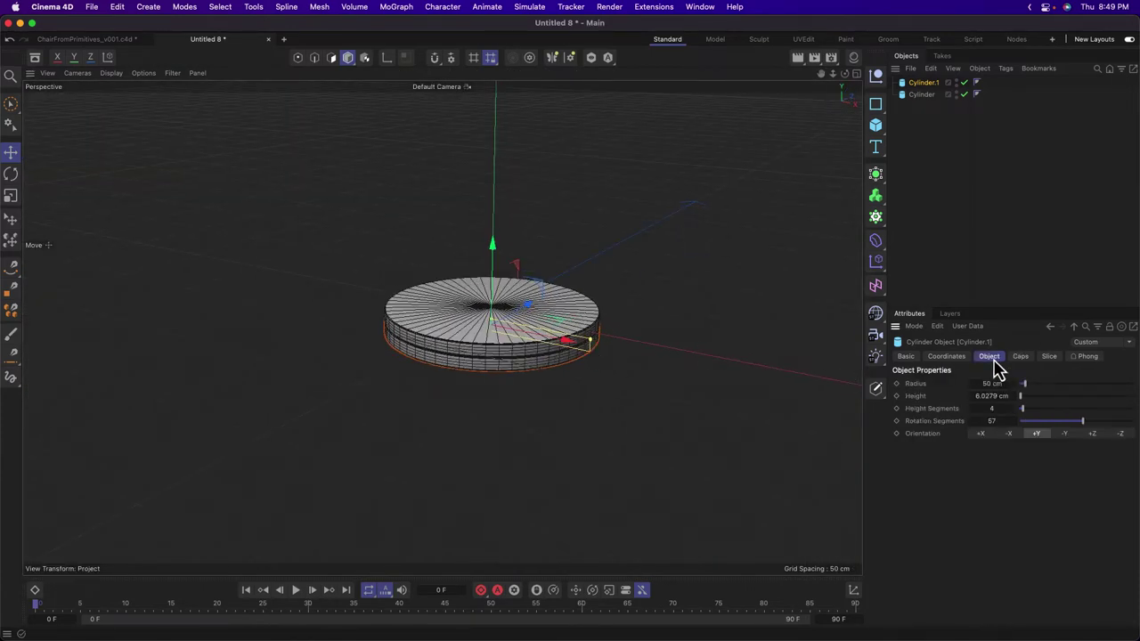
drag(993, 383, 954, 384)
middle_click(588, 380)
middle_click(673, 451)
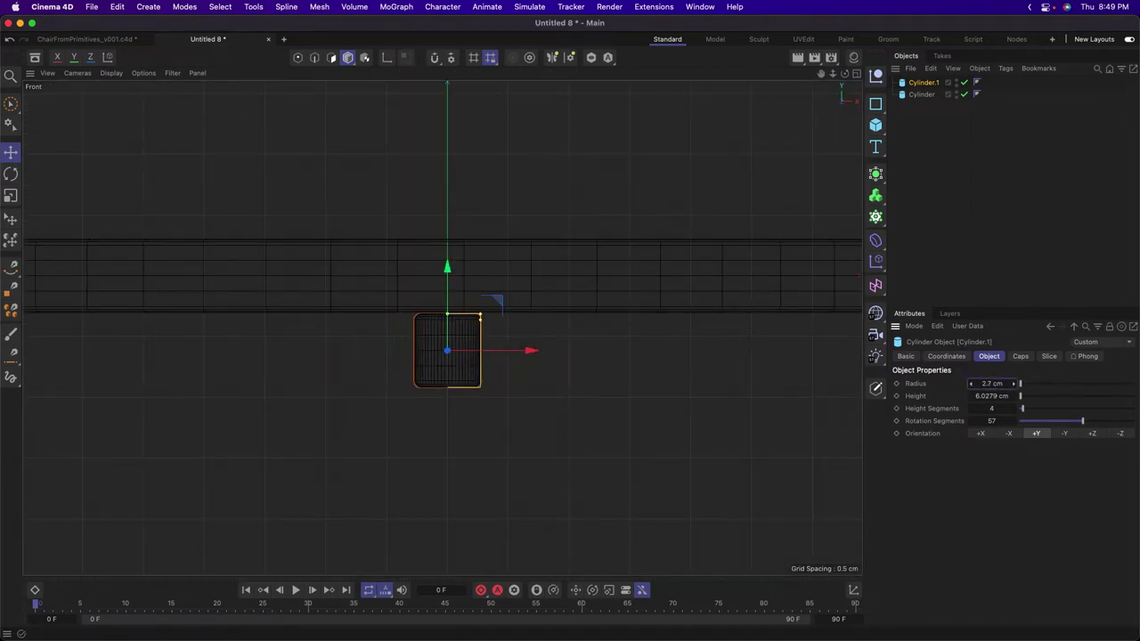
drag(991, 426, 1015, 395)
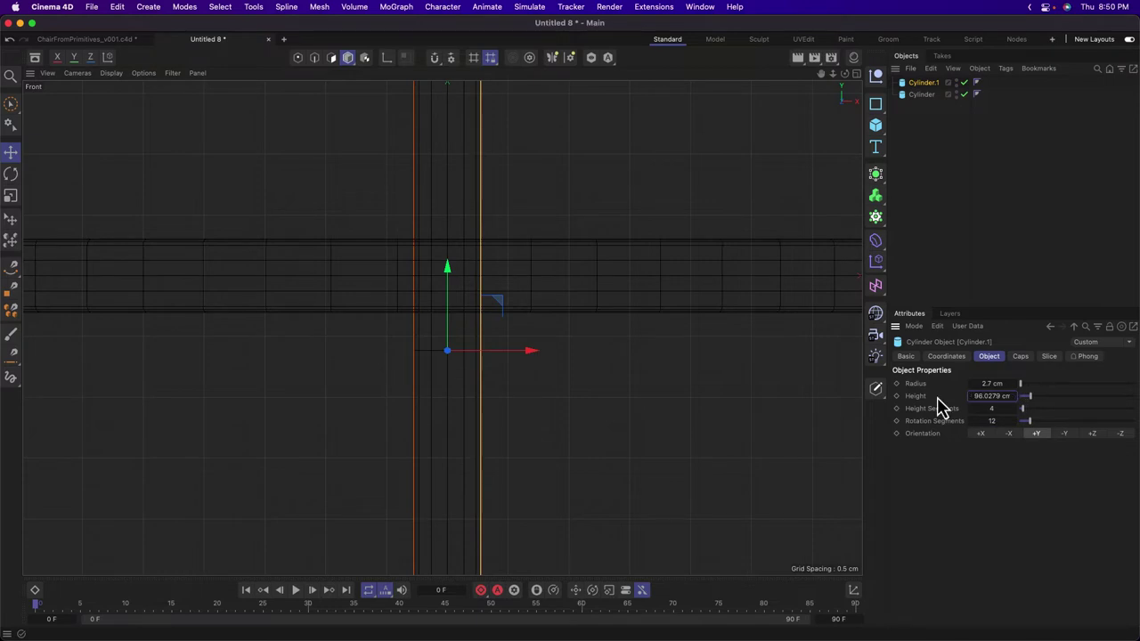
Move the leg beneath the tabletop near its positive X edge and set its height to about 89 cm.
scroll(603, 382, down, 6)
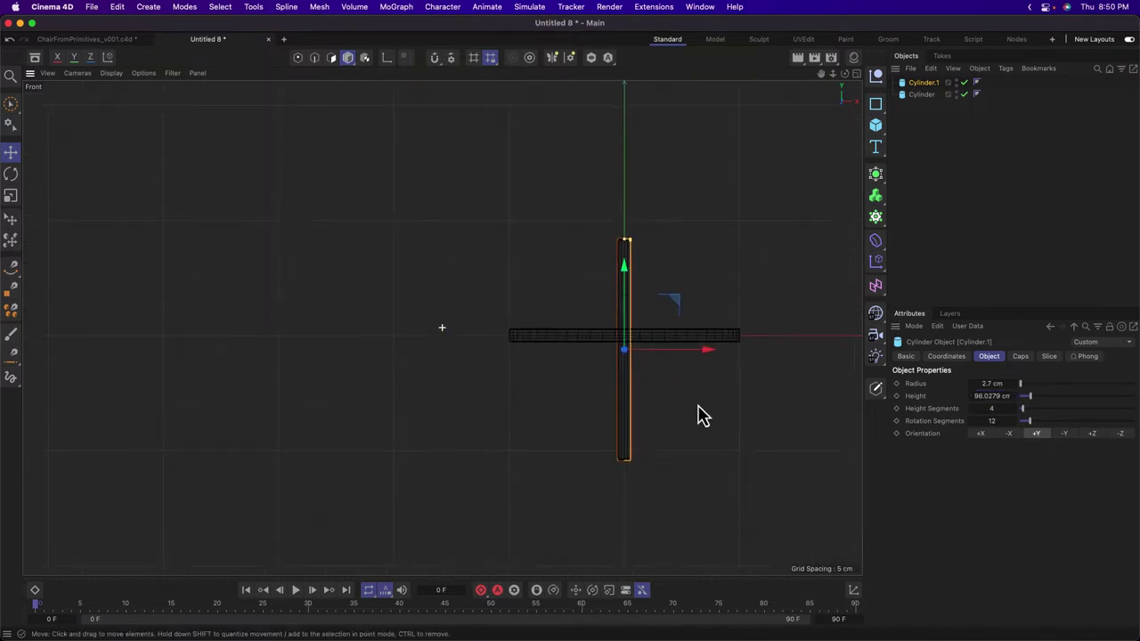
alt+middle_drag(698, 407, 620, 326)
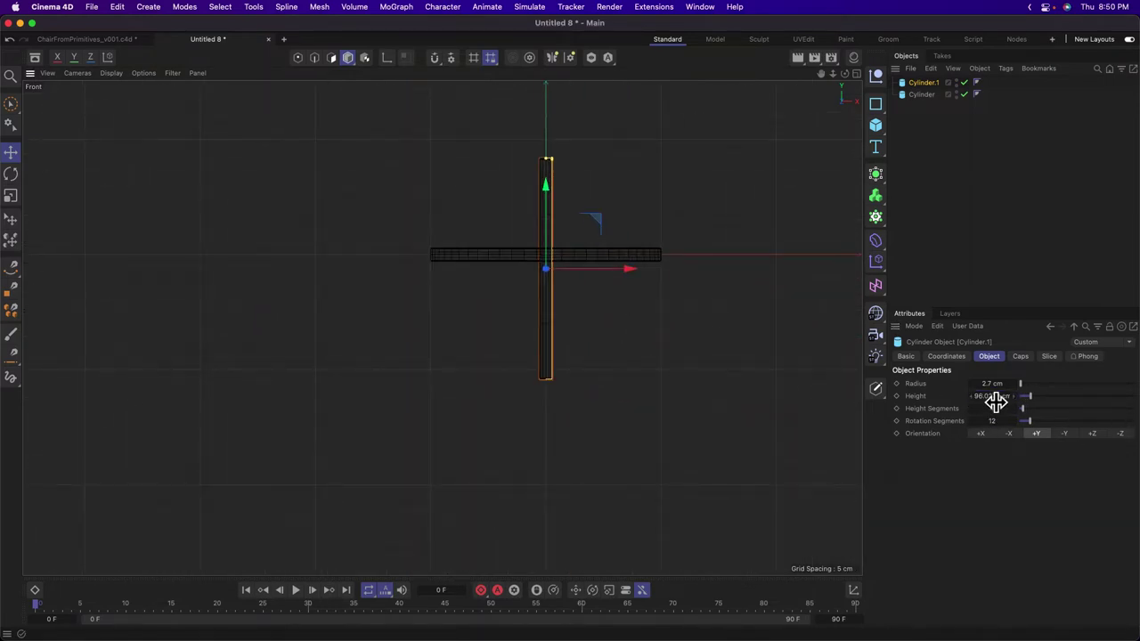
drag(995, 398, 1007, 398)
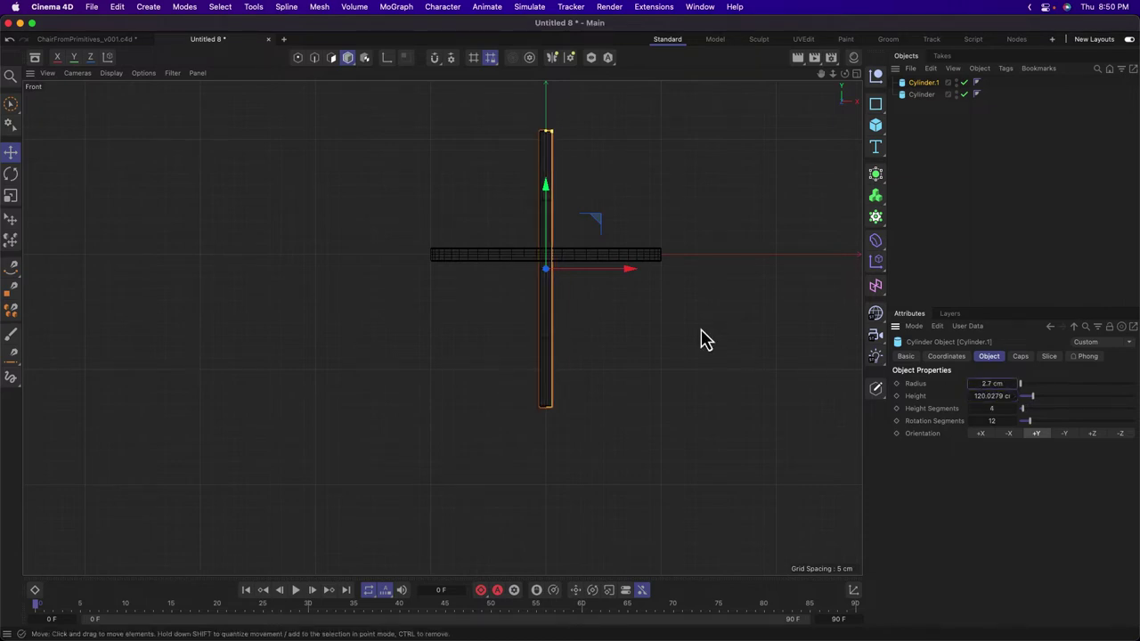
drag(701, 339, 791, 465)
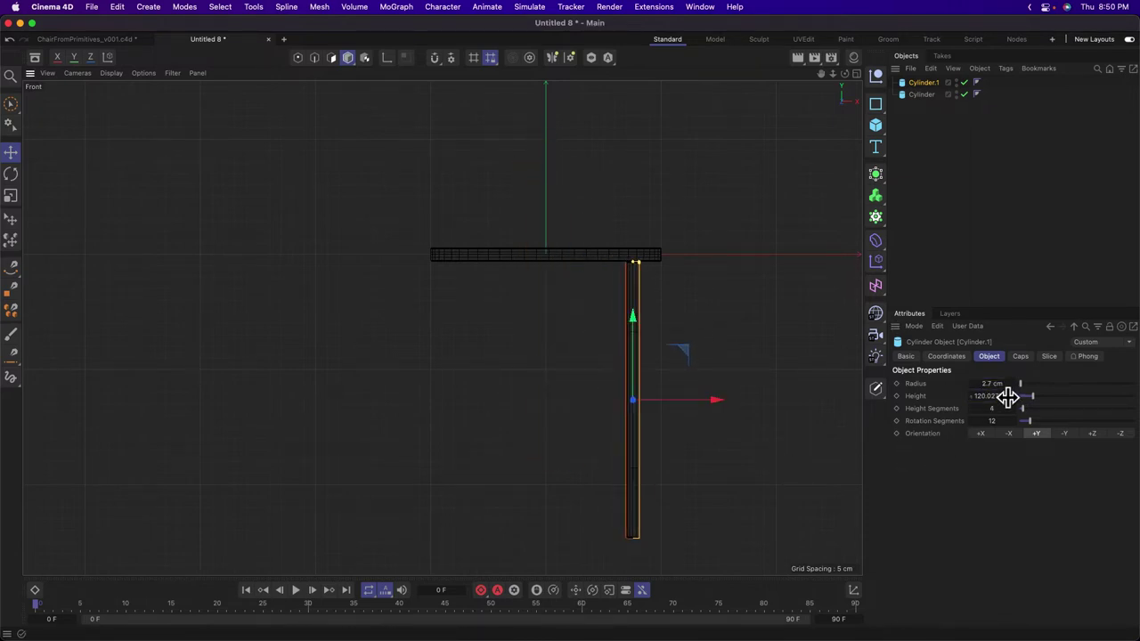
drag(996, 398, 980, 399)
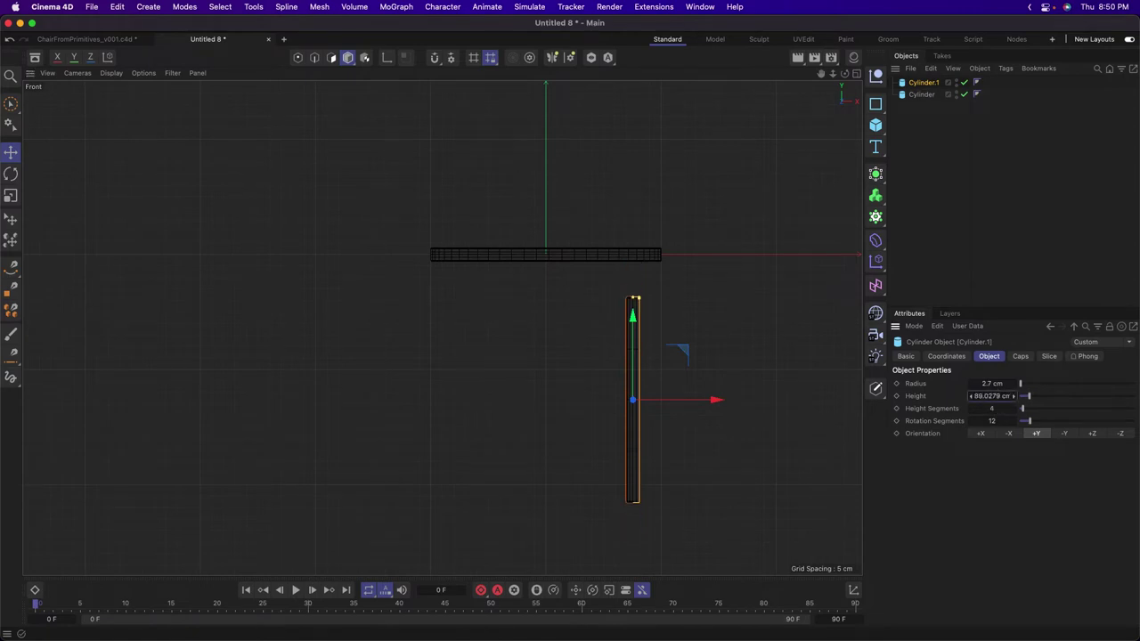
drag(707, 452, 707, 435)
In the Right view, move the leg under the tabletop's negative Z side and set its height to about 93 cm.
middle_click(708, 435)
middle_click(285, 449)
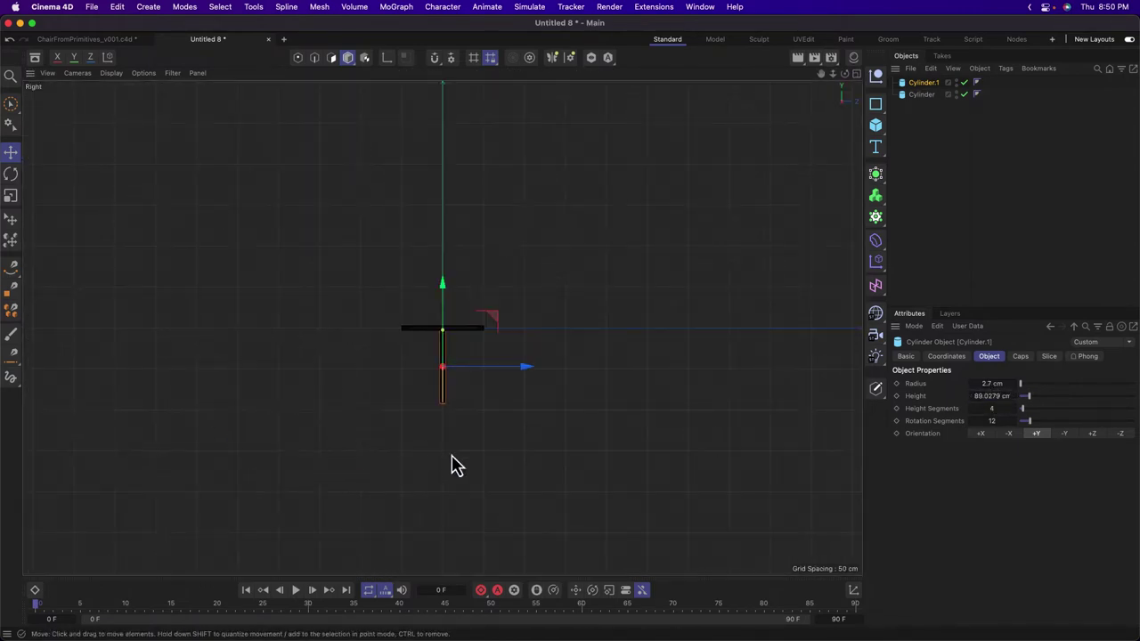
drag(457, 437, 430, 442)
drag(430, 438, 446, 425)
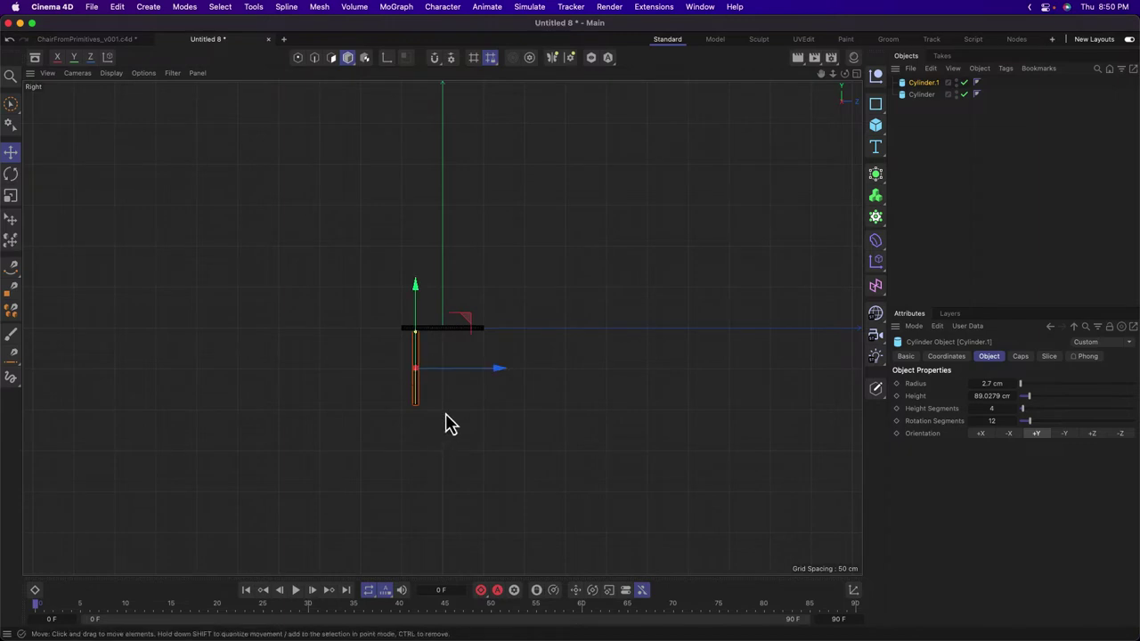
scroll(470, 392, up, 5)
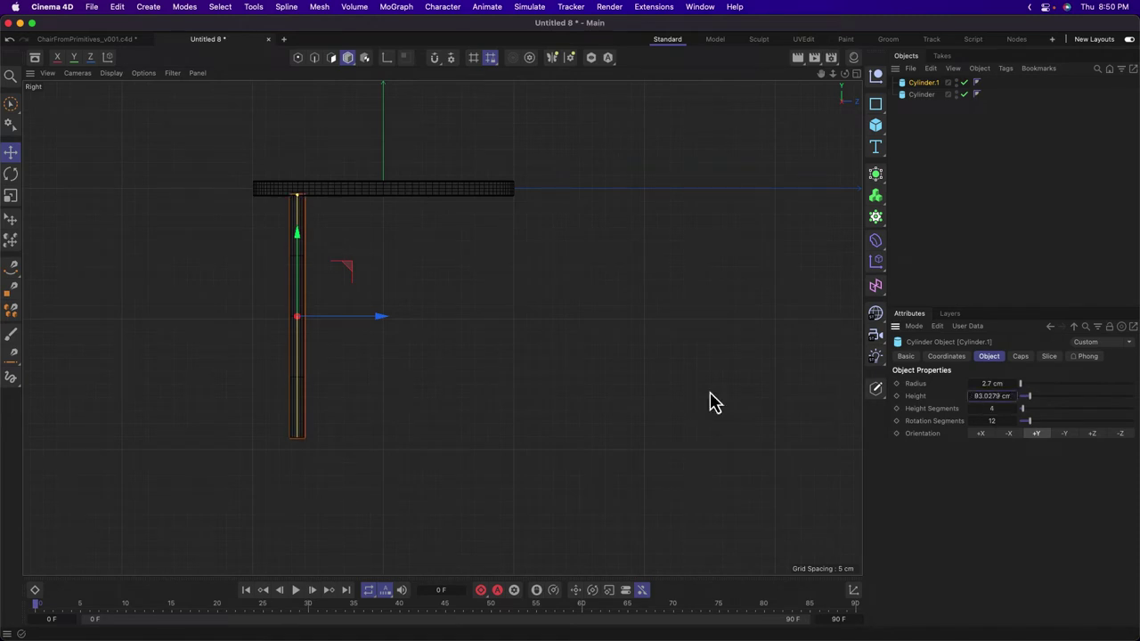
Try to tilt the leg with the Rotate tool in the perspective view.
middle_click(359, 401)
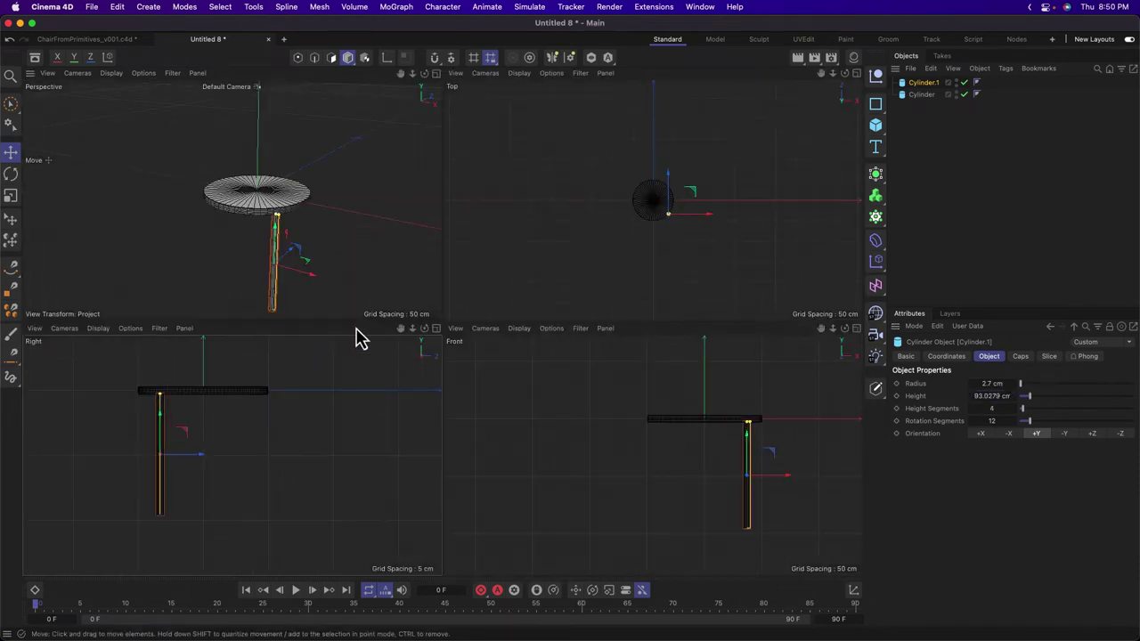
middle_click(663, 459)
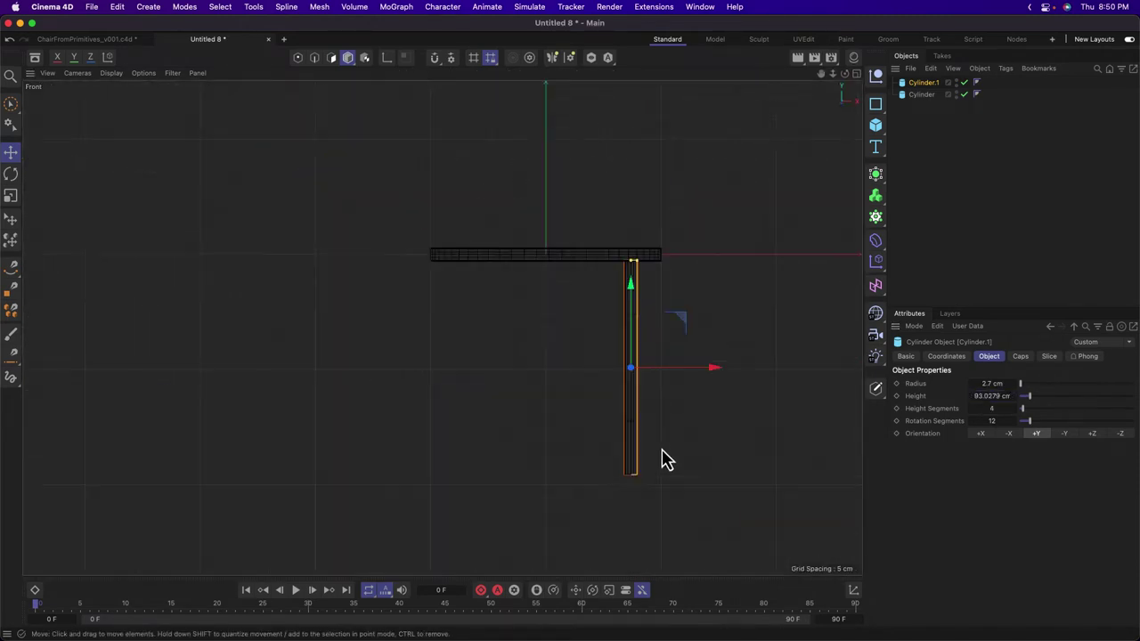
click(12, 175)
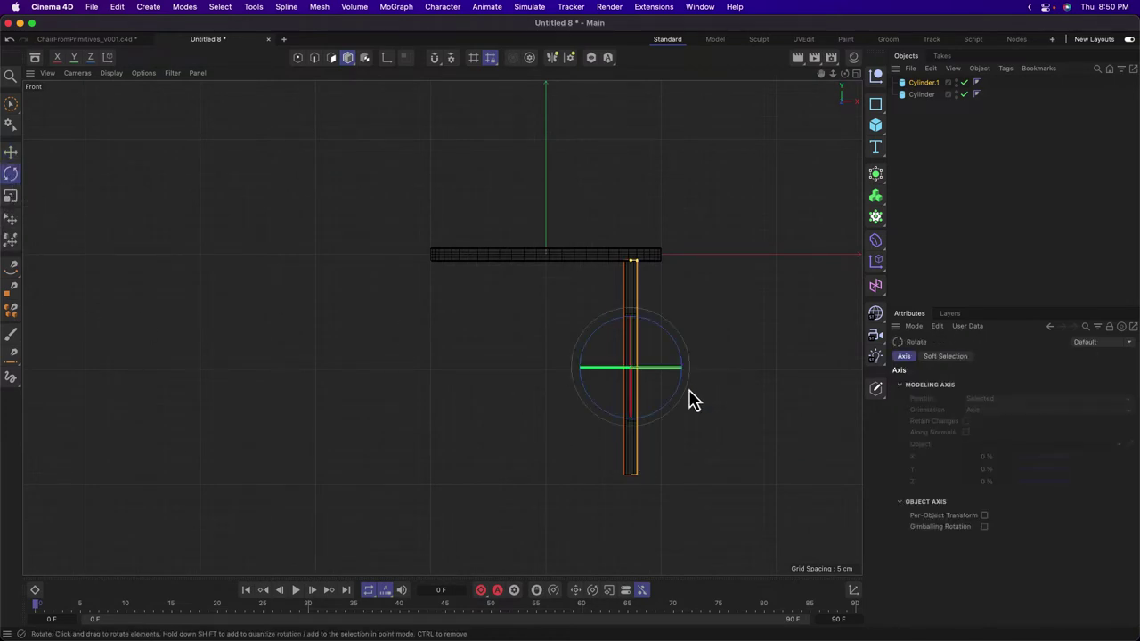
middle_click(578, 312)
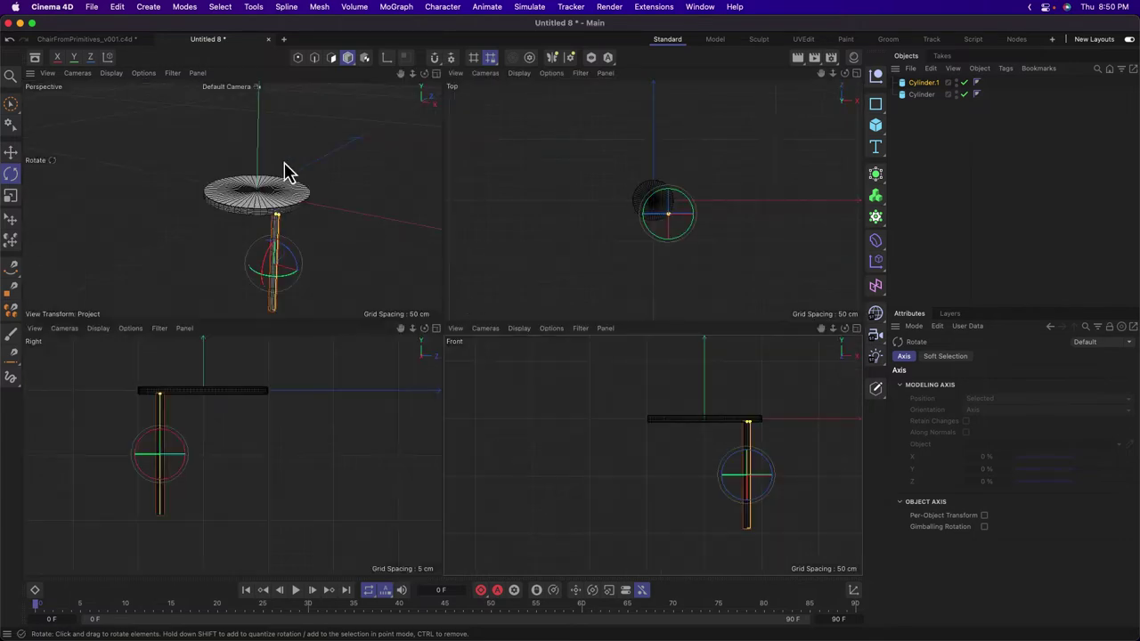
middle_click(284, 164)
alt+middle_drag(662, 436, 633, 390)
alt+drag(633, 390, 593, 389)
drag(516, 413, 558, 404)
middle_click(623, 374)
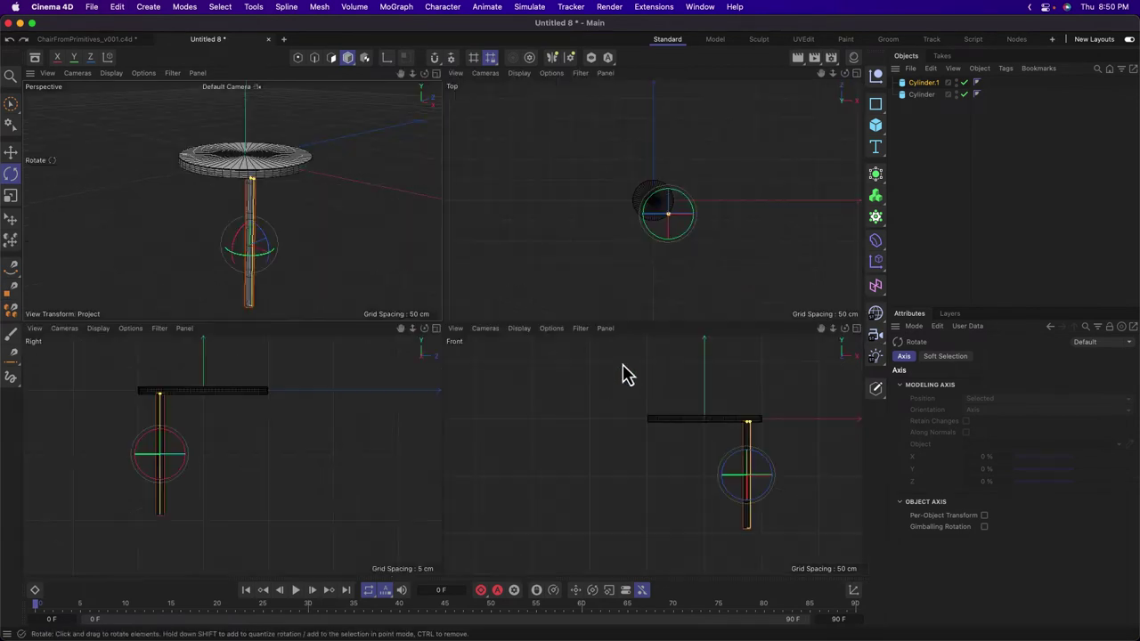
middle_click(323, 252)
drag(460, 422, 522, 415)
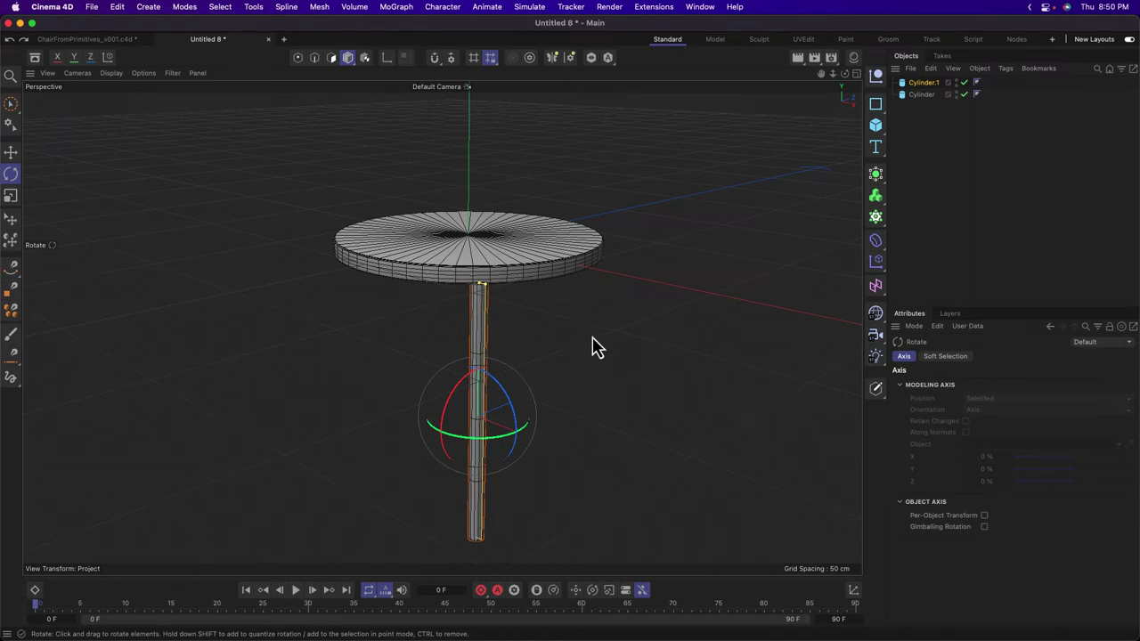
drag(548, 334, 566, 247)
Tilt the leg's bank to about -11.8° in the Front view and turn its heading to about -21.3° in the Top view.
middle_click(693, 227)
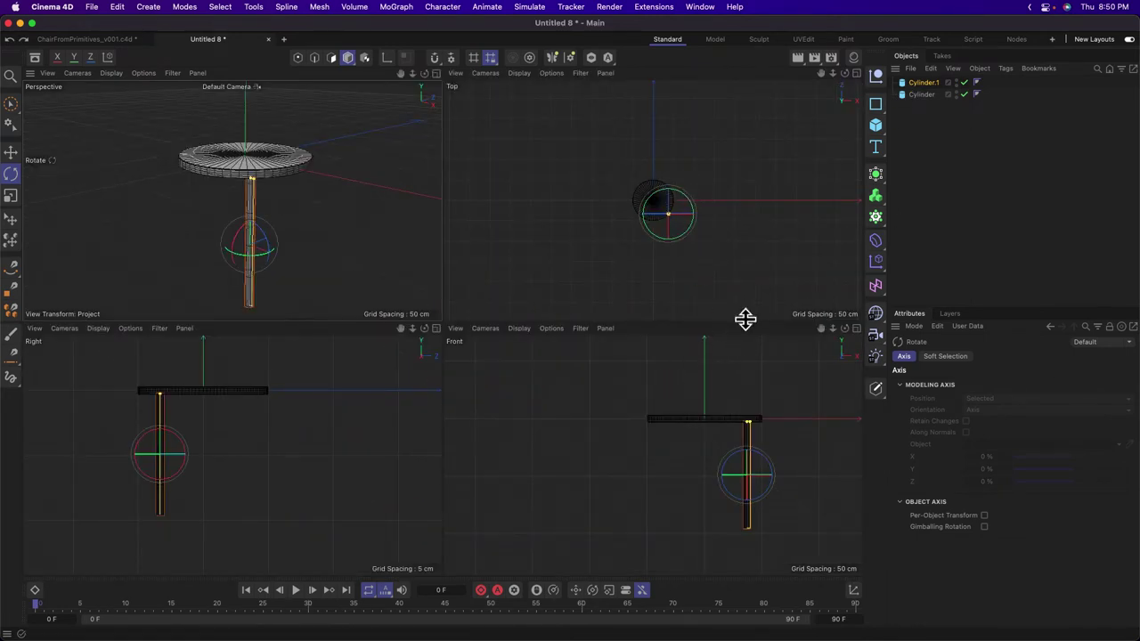
click(924, 84)
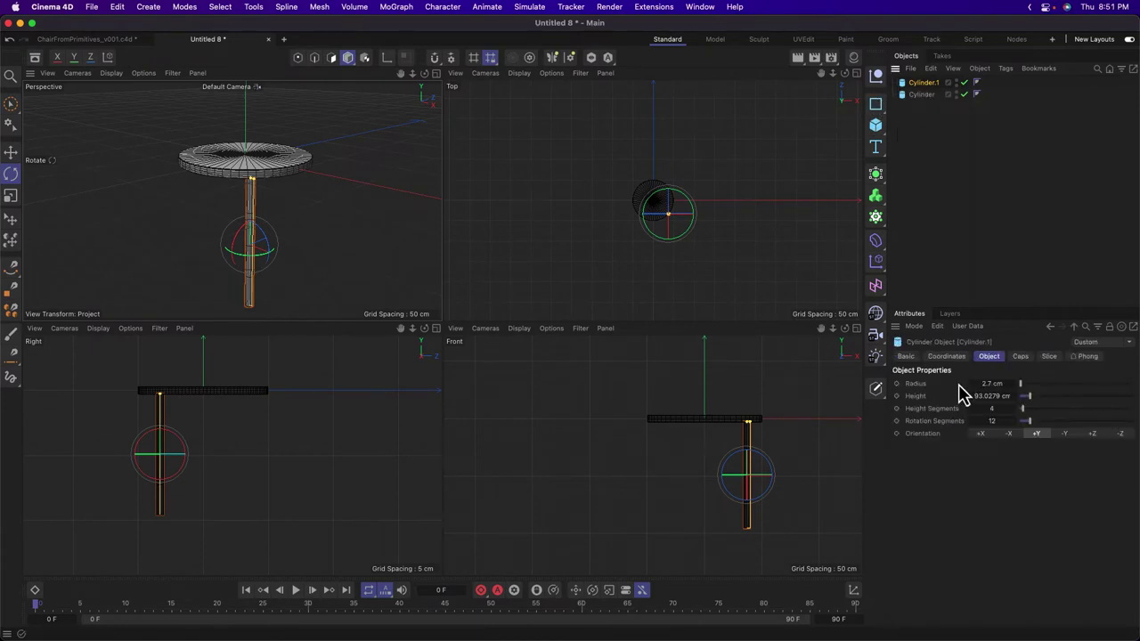
click(947, 357)
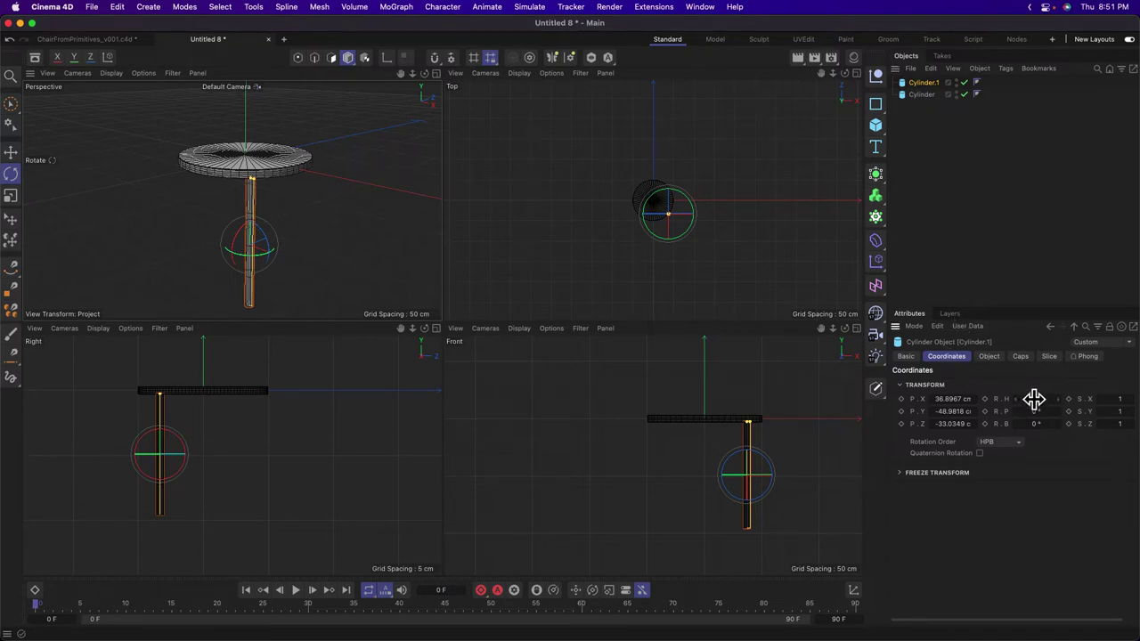
mouse_move(1034, 399)
mouse_down()
mouse_move(1049, 399)
mouse_move(1034, 425)
mouse_move(1035, 400)
mouse_up()
key(super+z)
key(super+z)
drag(800, 514, 814, 499)
drag(765, 242, 746, 272)
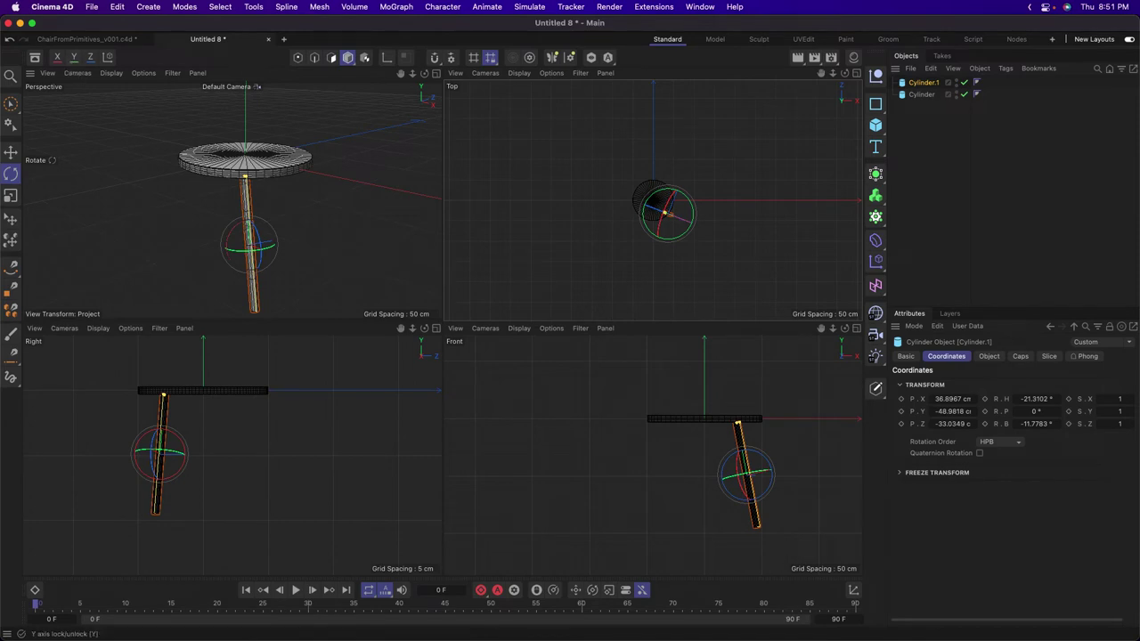
Move the tilted leg slightly outward beneath the tabletop in the Top and Front views.
click(11, 155)
drag(667, 228, 673, 238)
drag(739, 453, 734, 457)
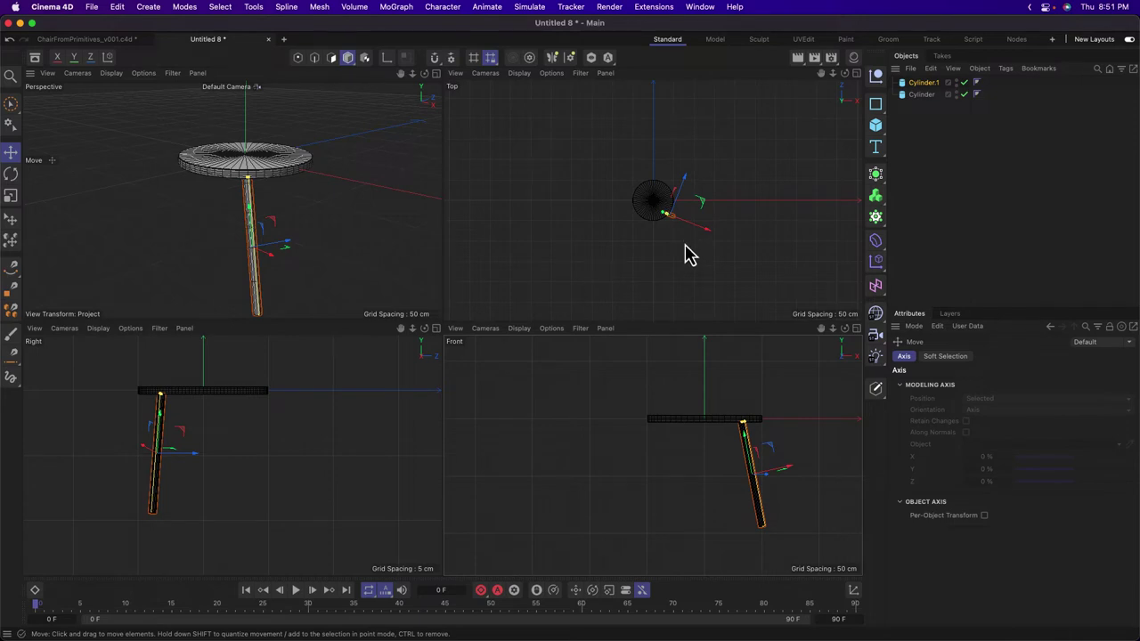
Duplicate the tilted leg to the tabletop's positive Z side, rotate the copy to splay outward and move it near the edge.
ctrl+drag(670, 241, 749, 192)
key(r)
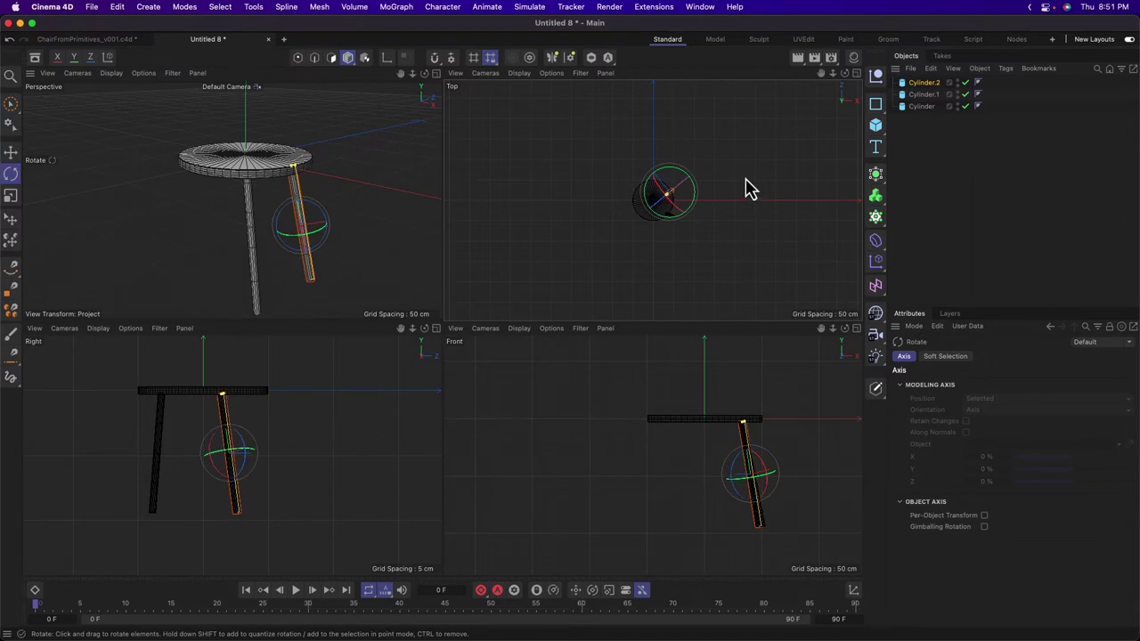
click(11, 154)
drag(805, 275, 704, 262)
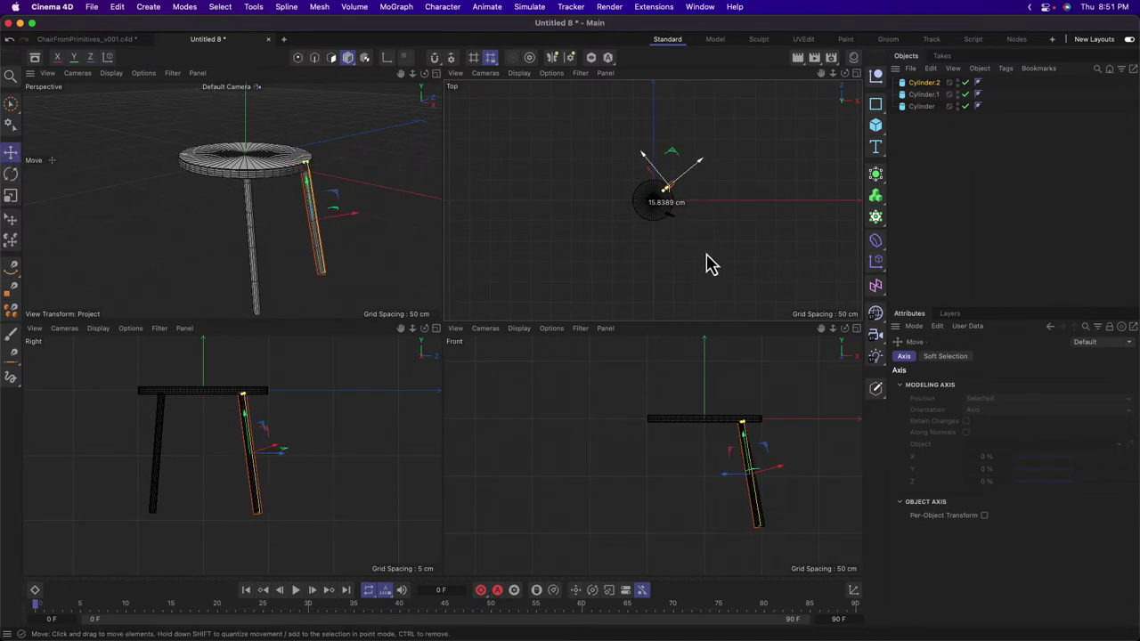
Duplicate both legs to the tabletop's negative X side, rotate the copies half a turn and shift them toward the edge.
shift+click(929, 94)
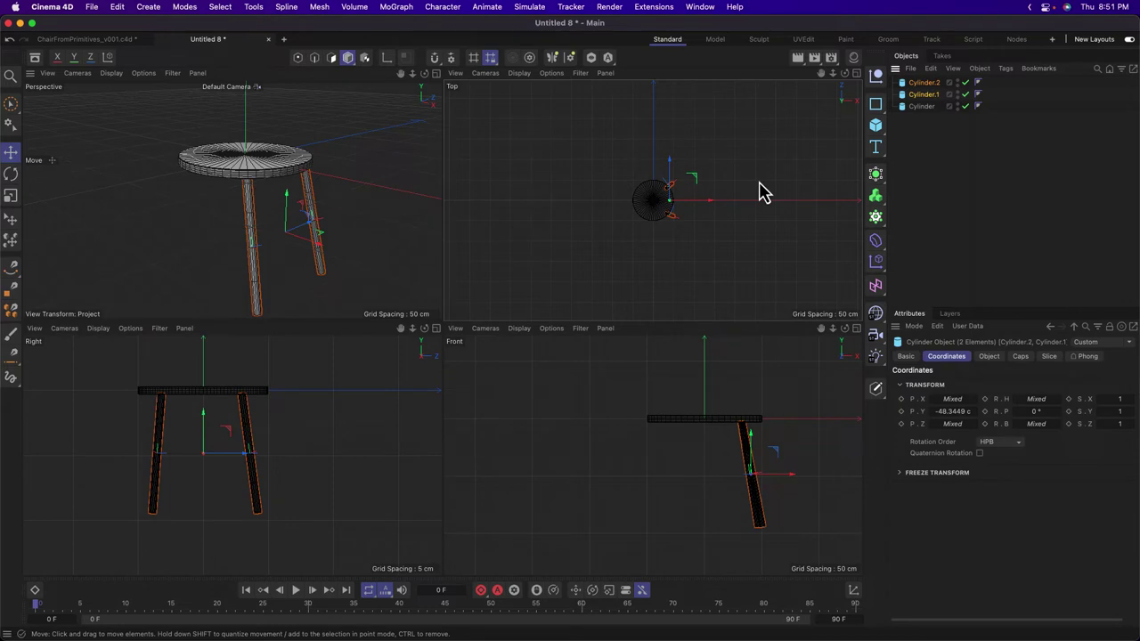
ctrl+drag(763, 191, 708, 220)
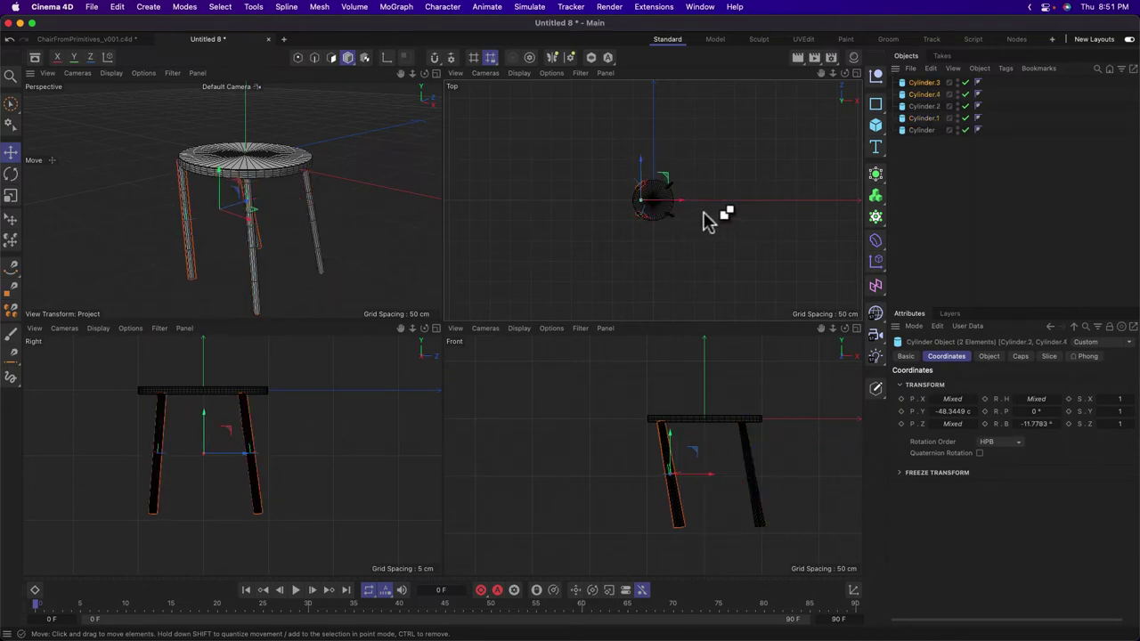
key(r)
drag(703, 160, 633, 231)
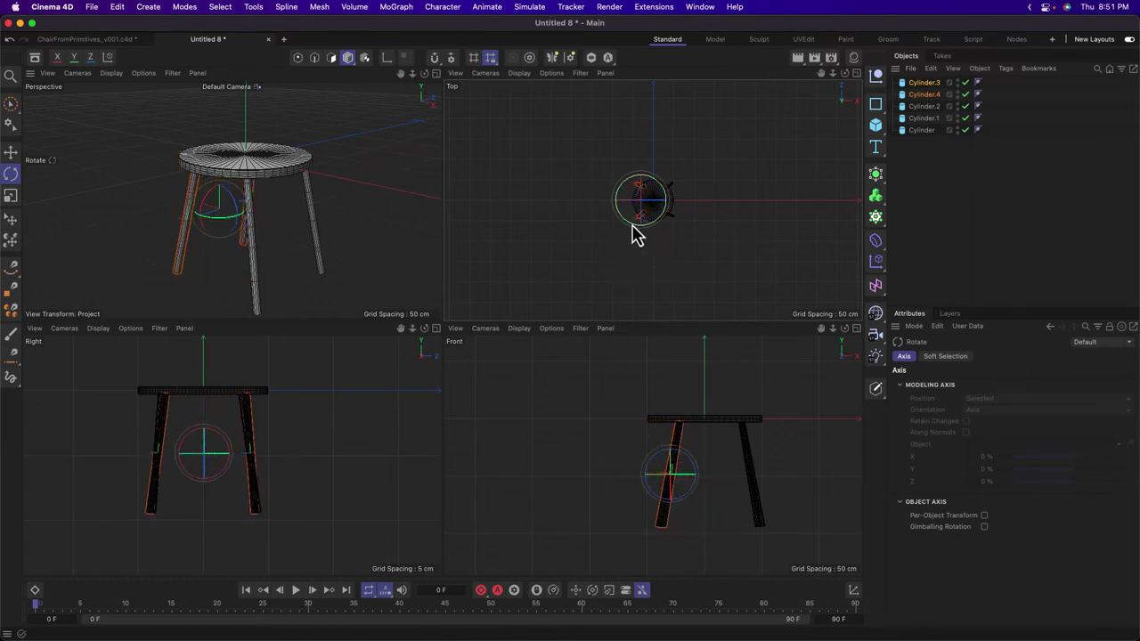
click(11, 153)
drag(705, 246, 701, 247)
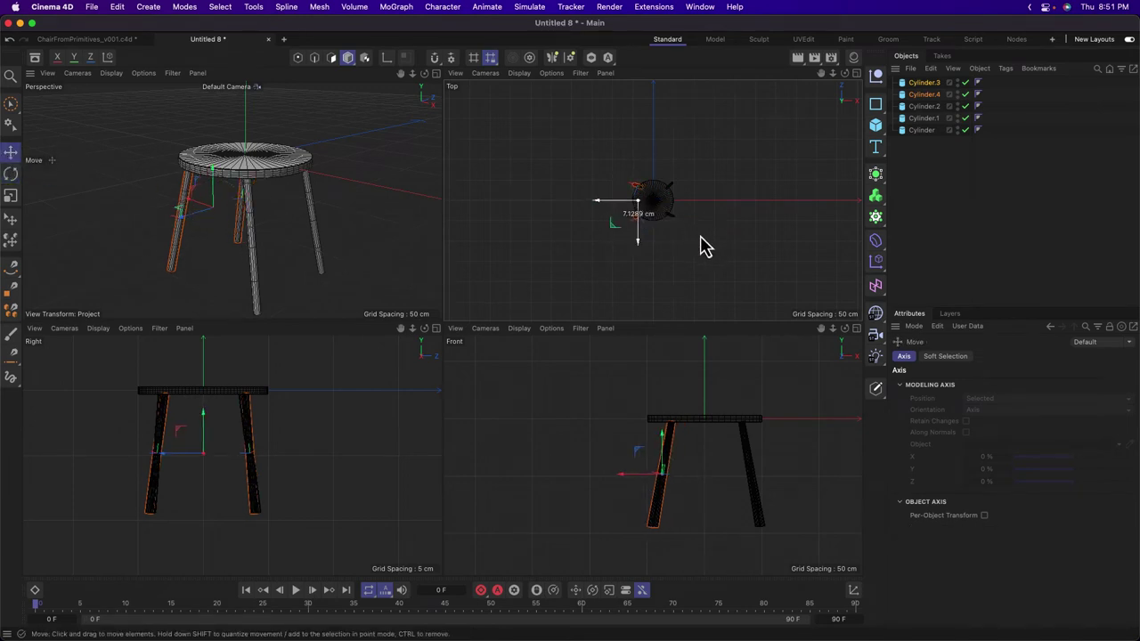
click(700, 243)
Try changing the radius of all four table legs together.
middle_click(373, 223)
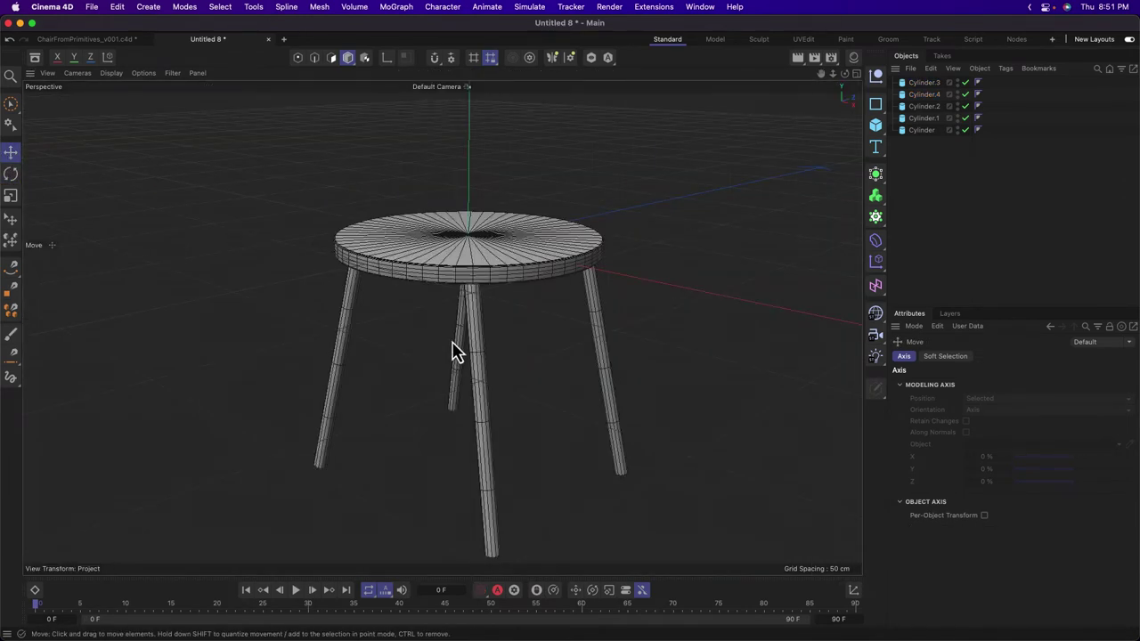
alt+drag(507, 365, 552, 321)
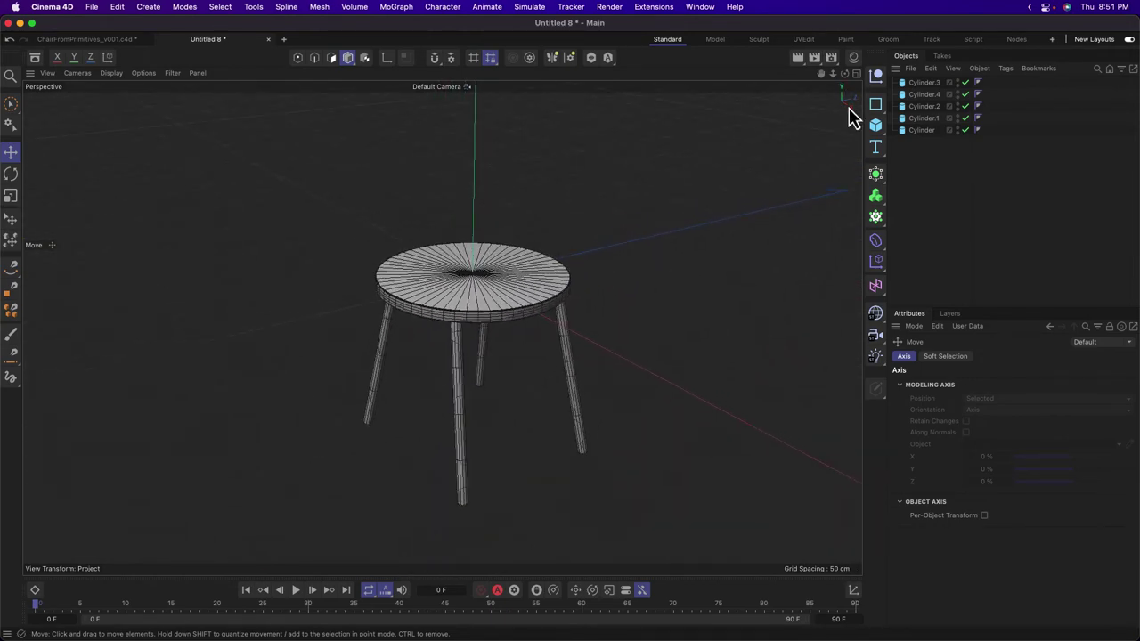
click(937, 119)
shift+click(935, 105)
shift+click(934, 94)
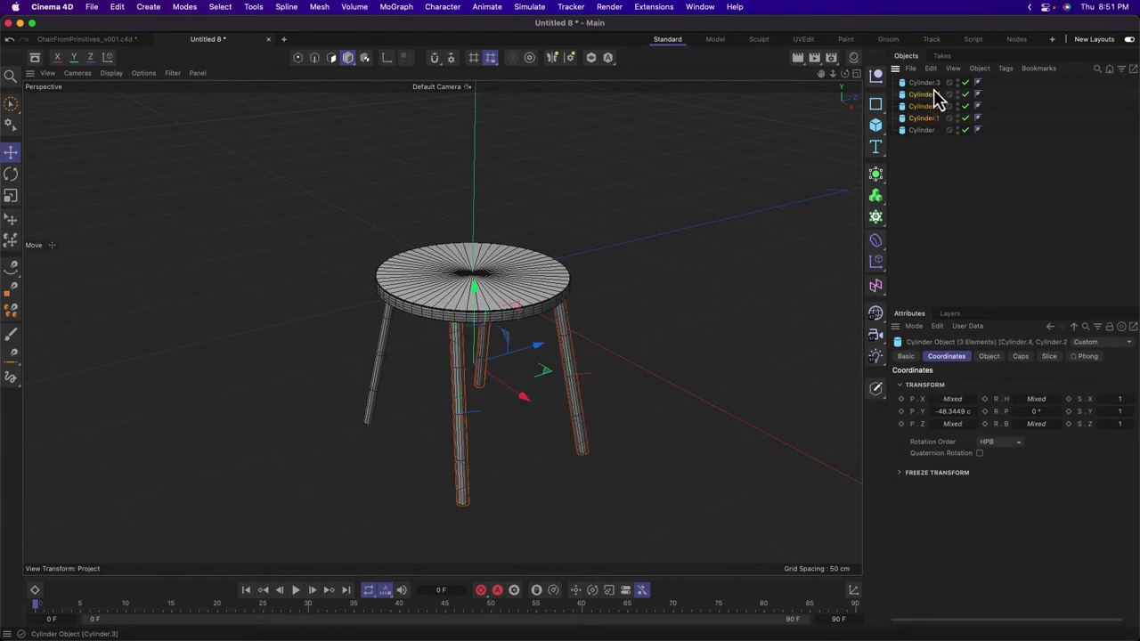
click(989, 356)
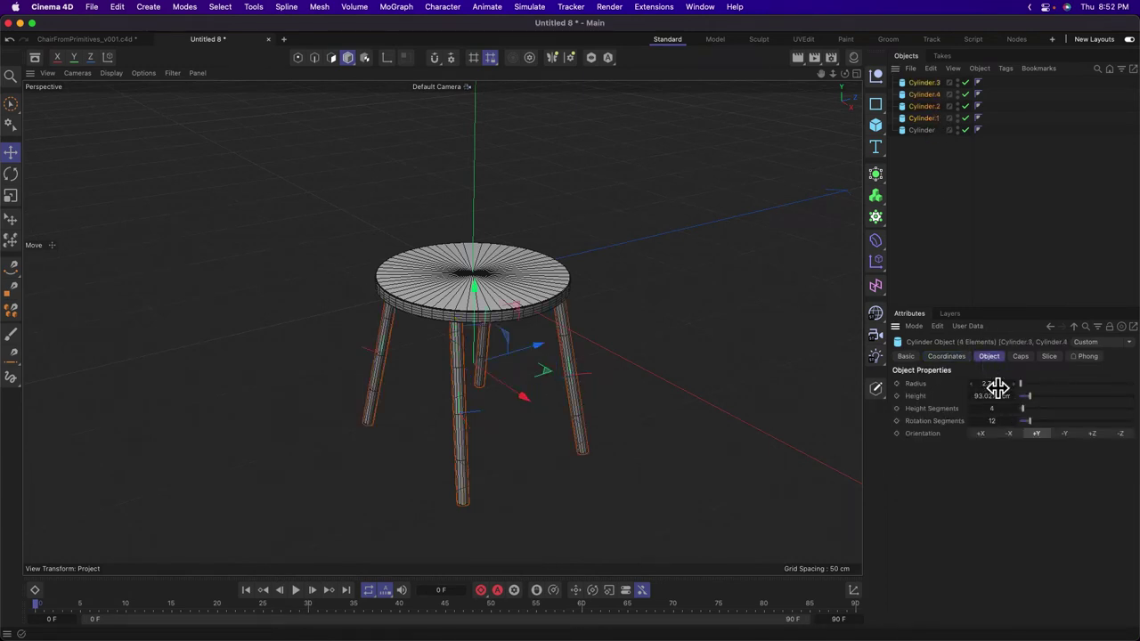
drag(996, 386, 1007, 386)
click(876, 146)
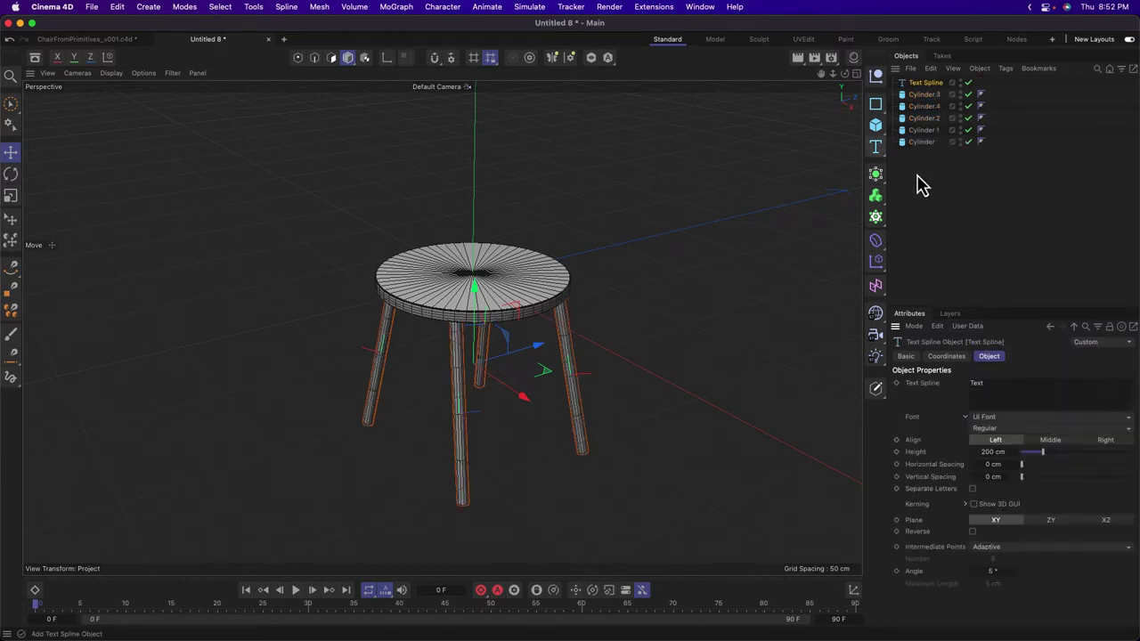
click(934, 155)
key(super+z)
key(super+z)
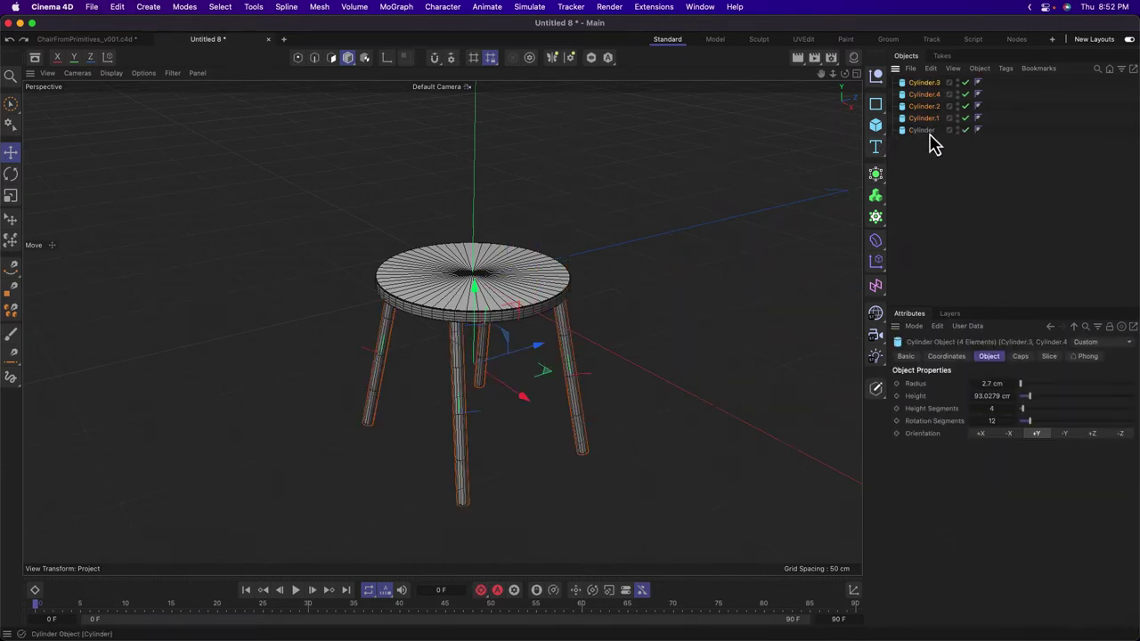
In the Front view, duplicate a leg on the negative X side and place the copy between the legs.
click(911, 131)
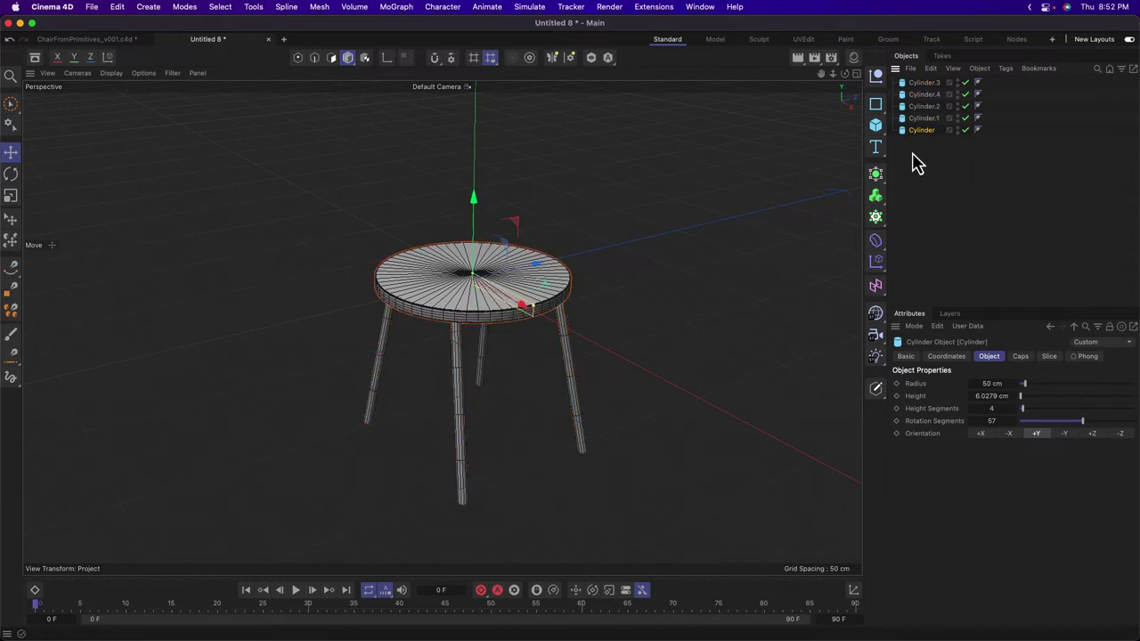
click(914, 155)
click(916, 132)
middle_click(759, 259)
middle_click(757, 471)
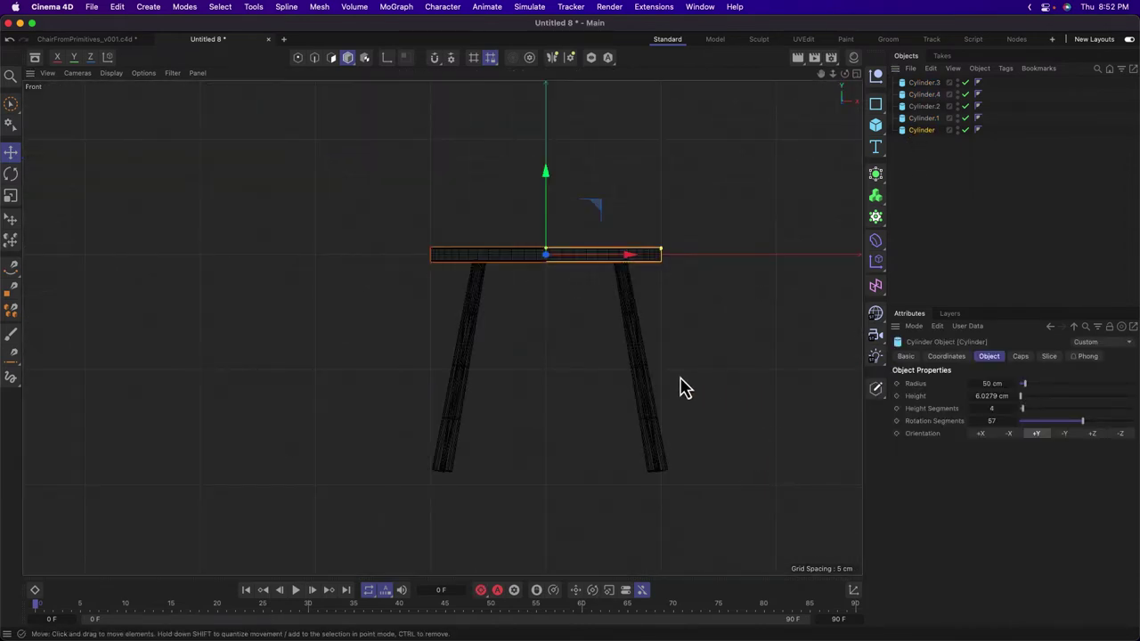
click(922, 83)
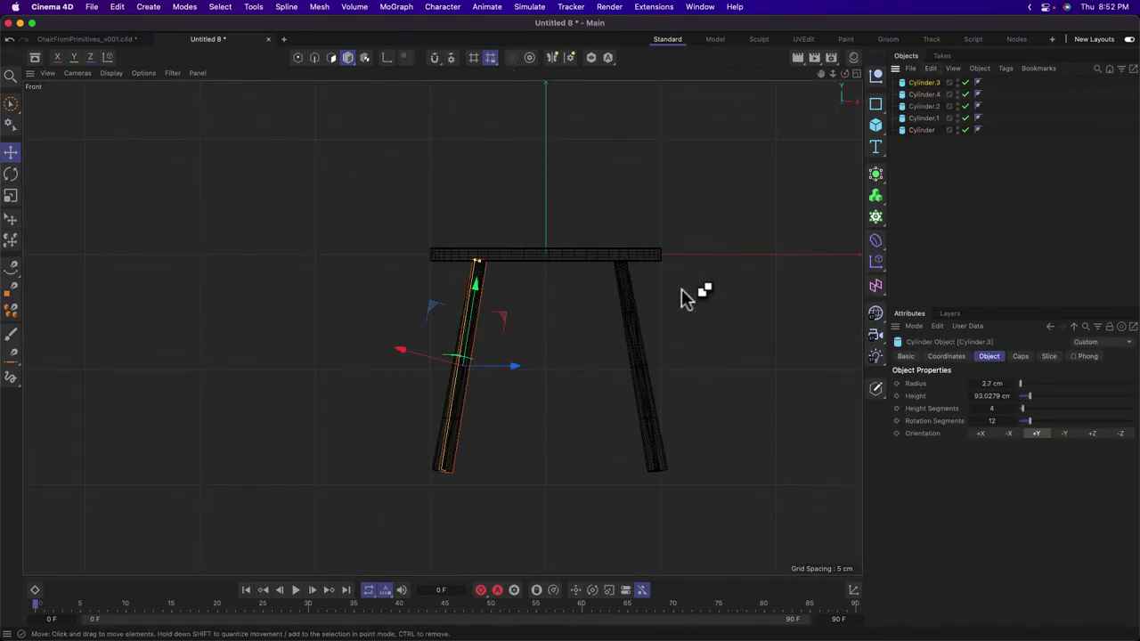
drag(687, 293, 731, 383)
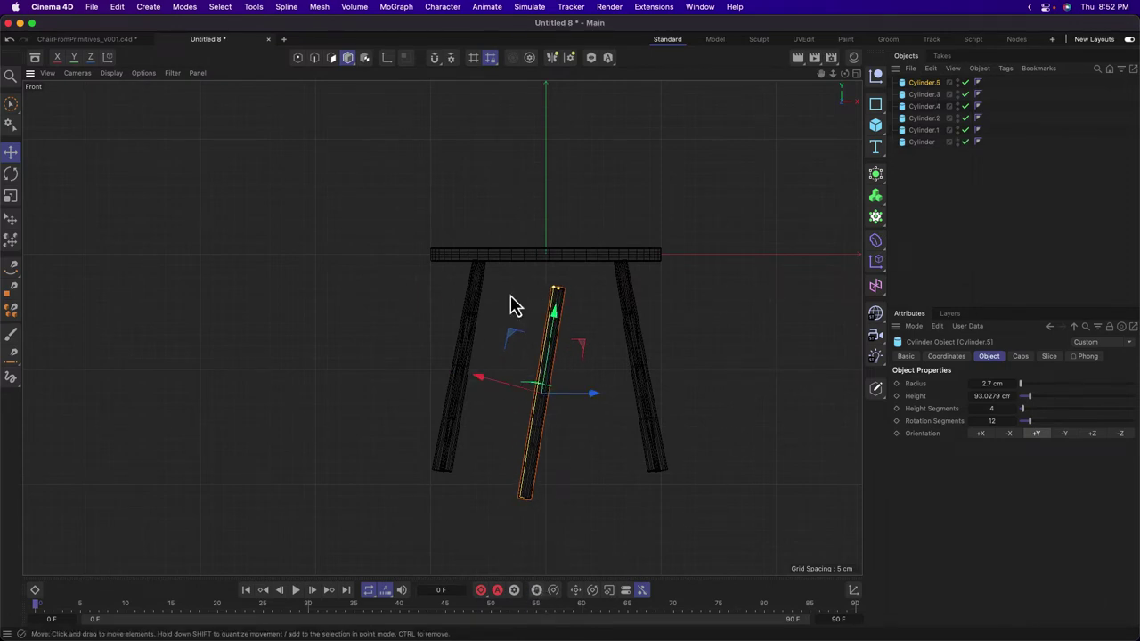
Reset the copied leg's heading and bank rotation and its X, Y and Z position to 0.
click(947, 357)
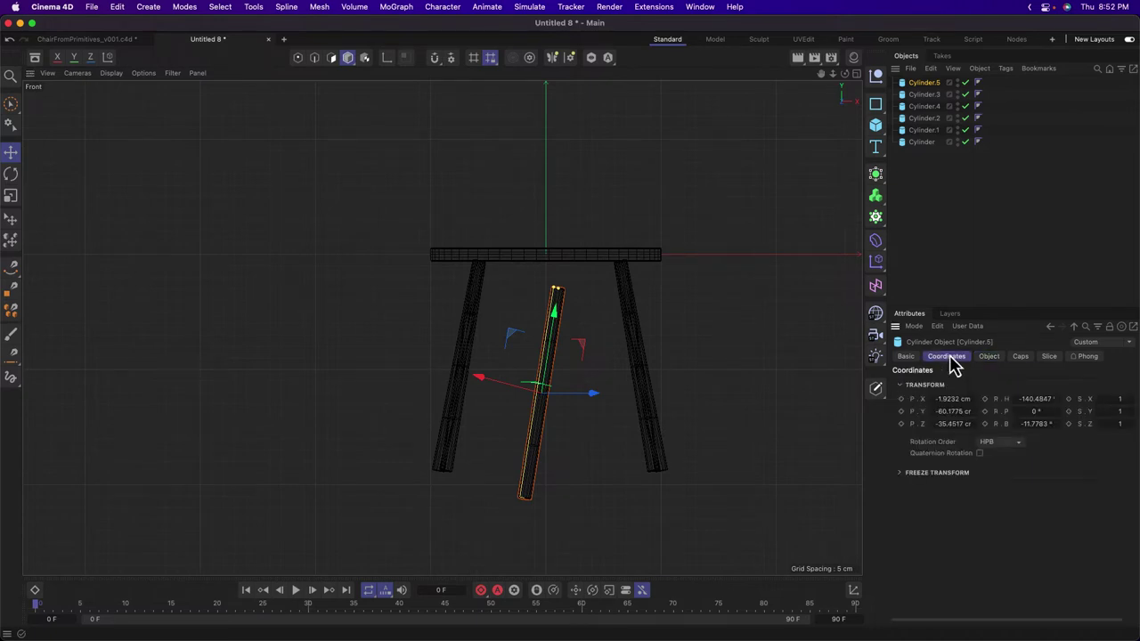
right_click(1060, 403)
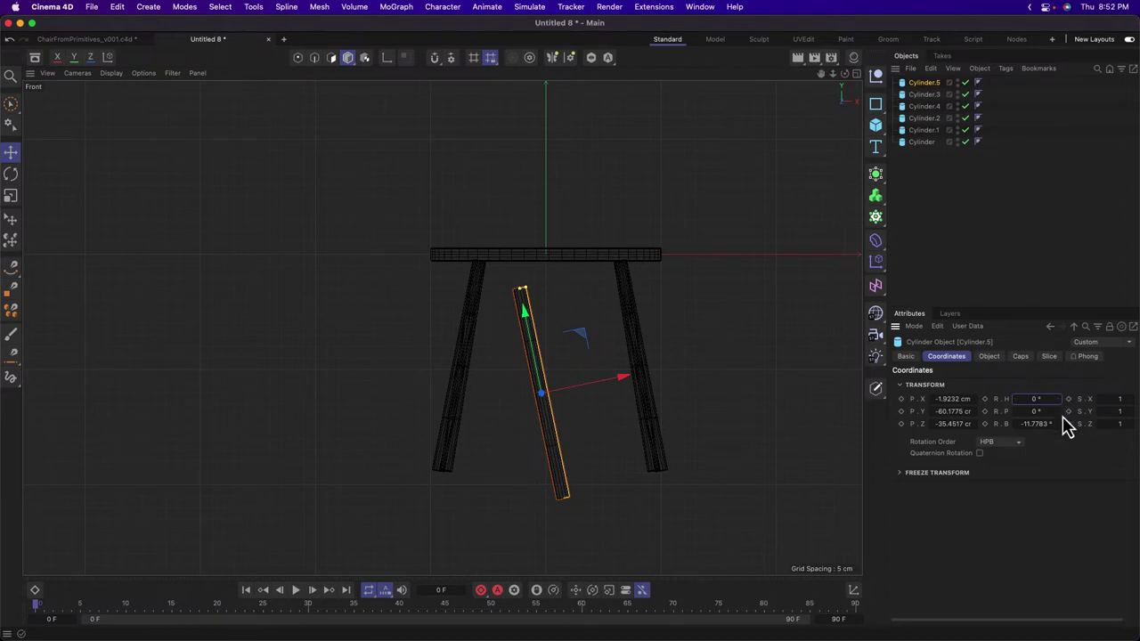
right_click(1060, 425)
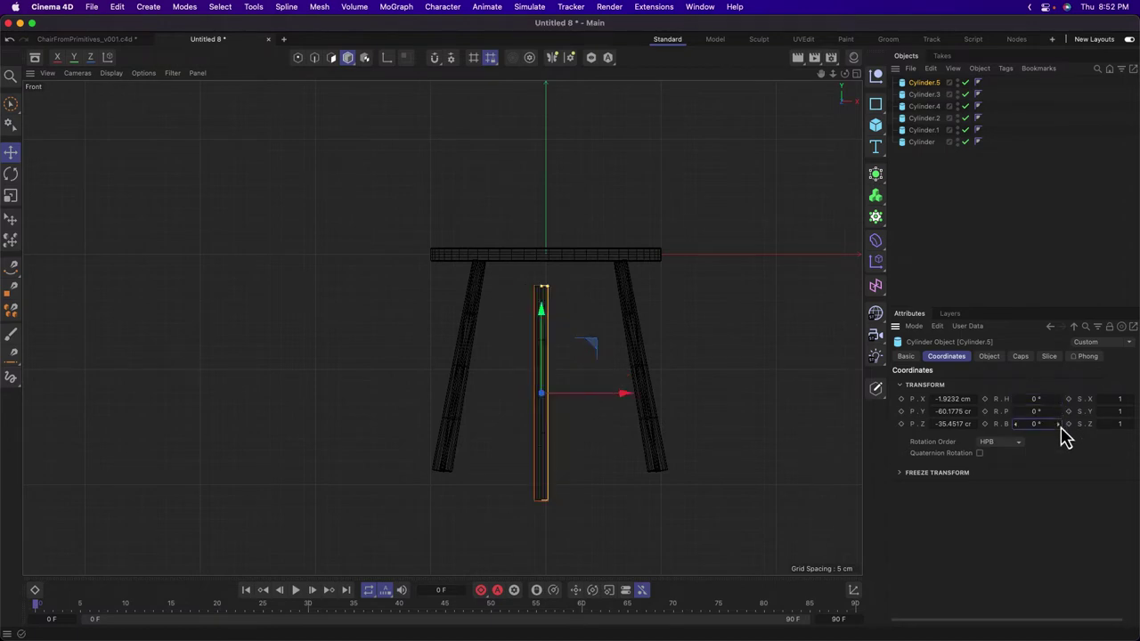
right_click(975, 400)
right_click(976, 411)
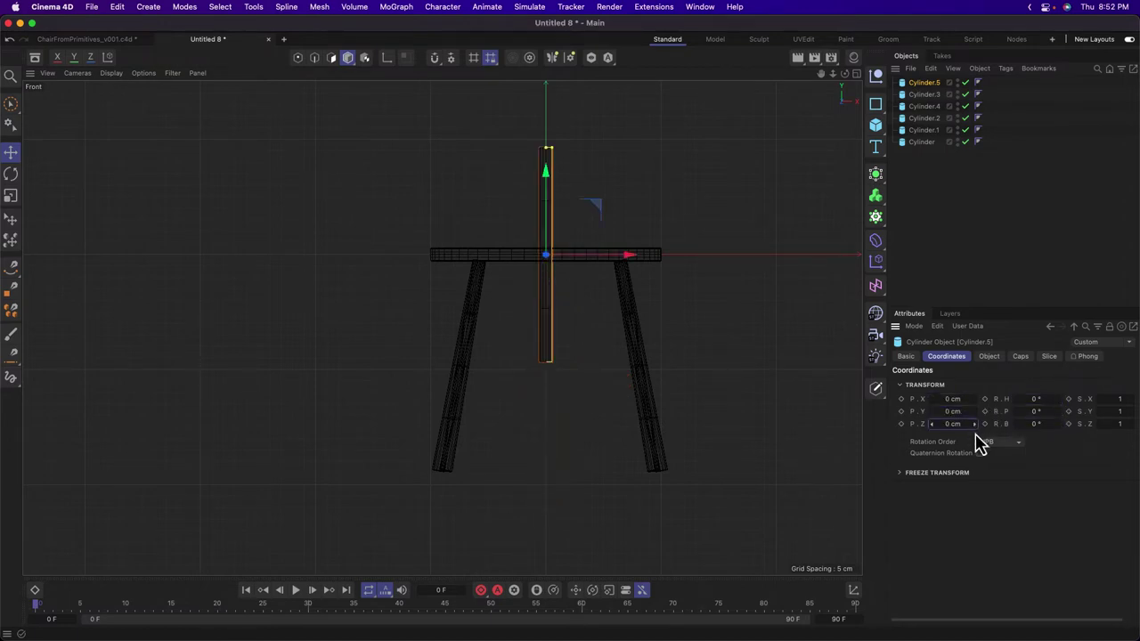
Shorten the copied cylinder to about 5.03 cm high and move it below the positive X leg as a foot.
click(989, 356)
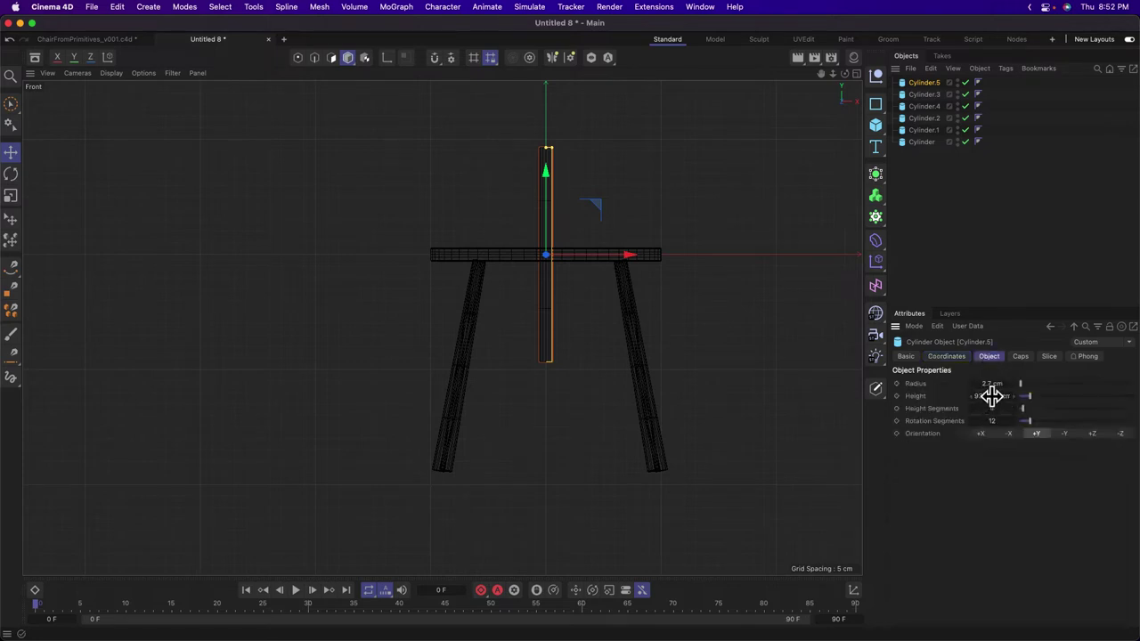
drag(992, 396, 953, 396)
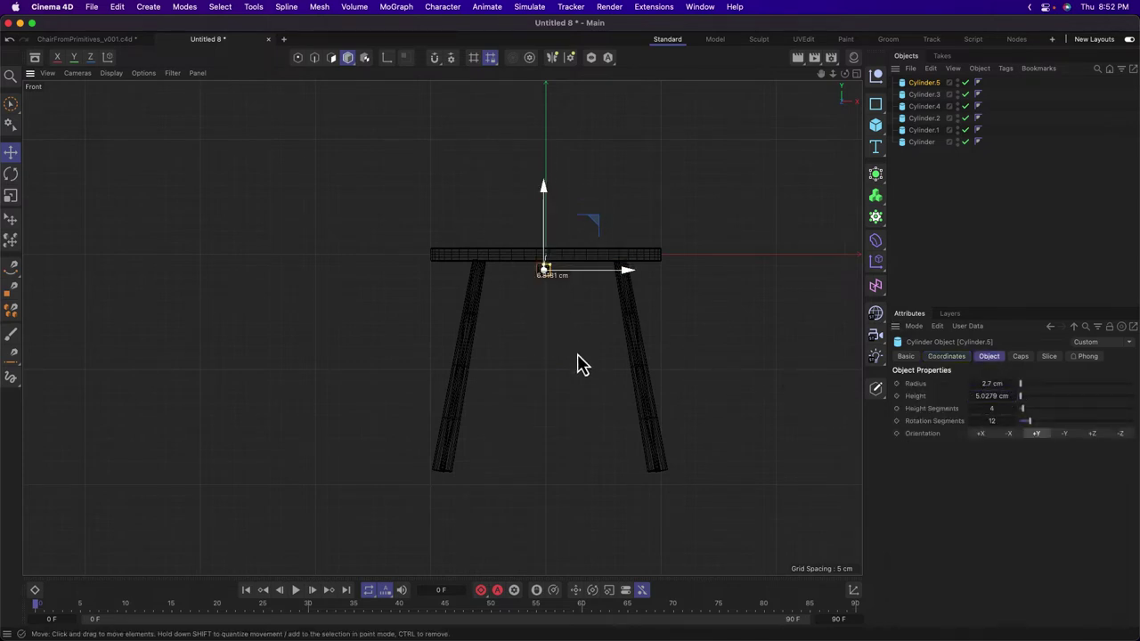
drag(576, 359, 691, 563)
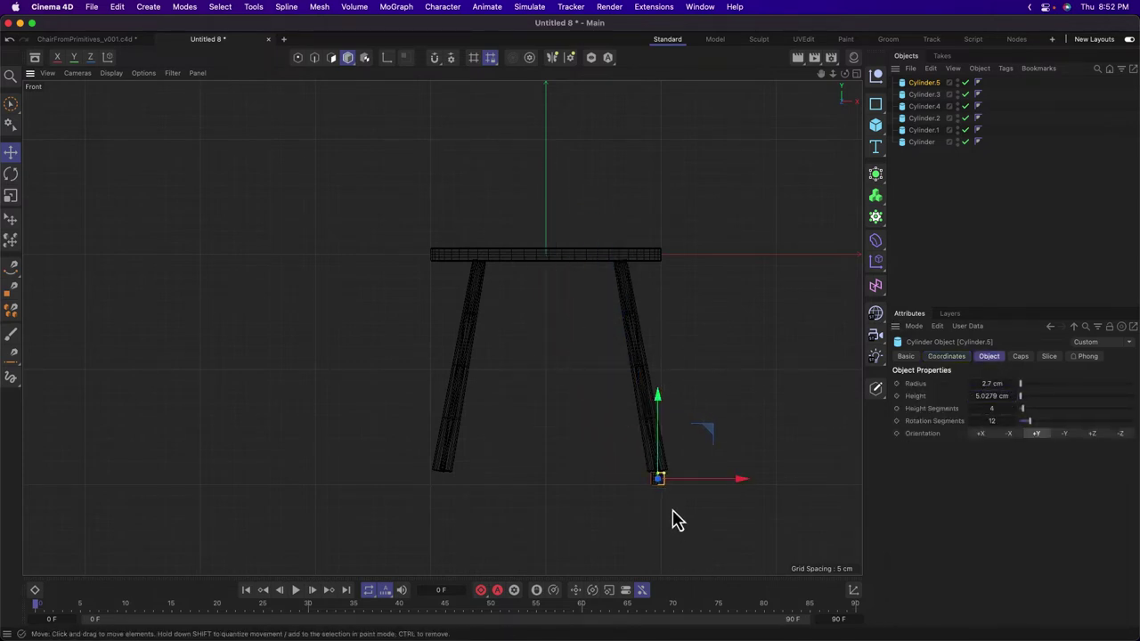
Flatten the foot to about 2.06 cm high, round its edges and set its radius to 3.7 cm.
scroll(677, 521, up, 4)
scroll(588, 410, up, 3)
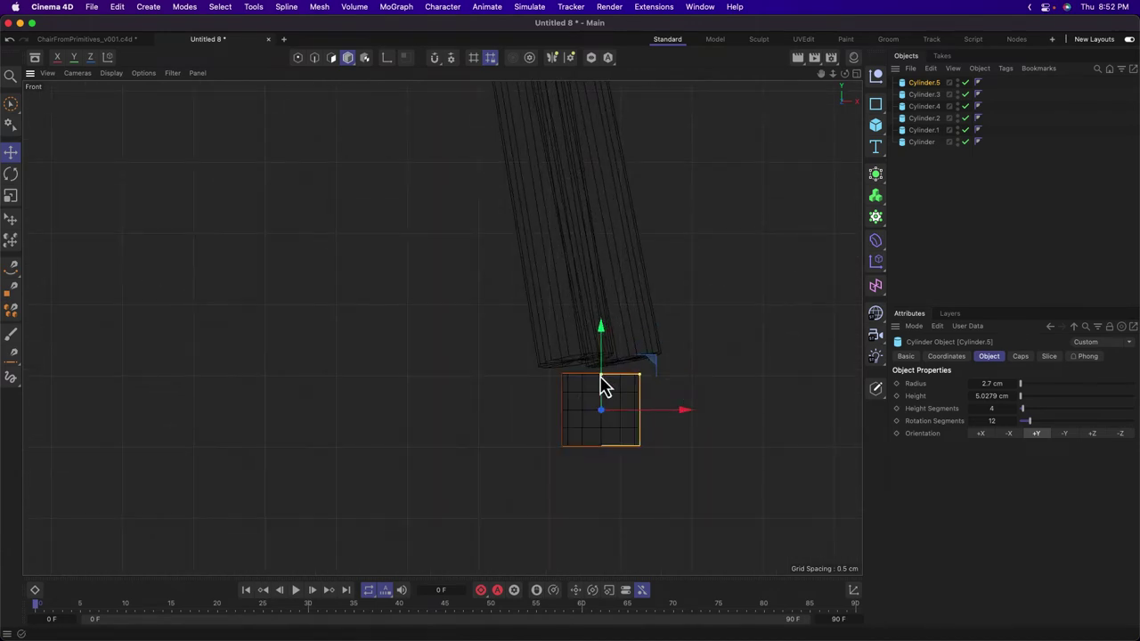
drag(601, 376, 629, 393)
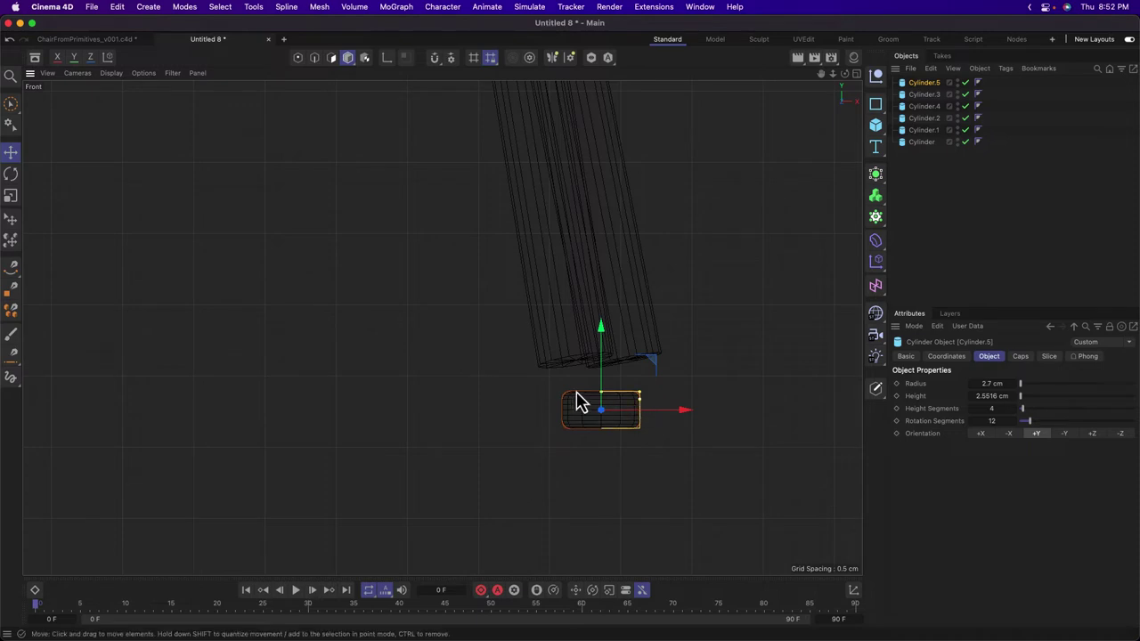
drag(602, 394, 600, 398)
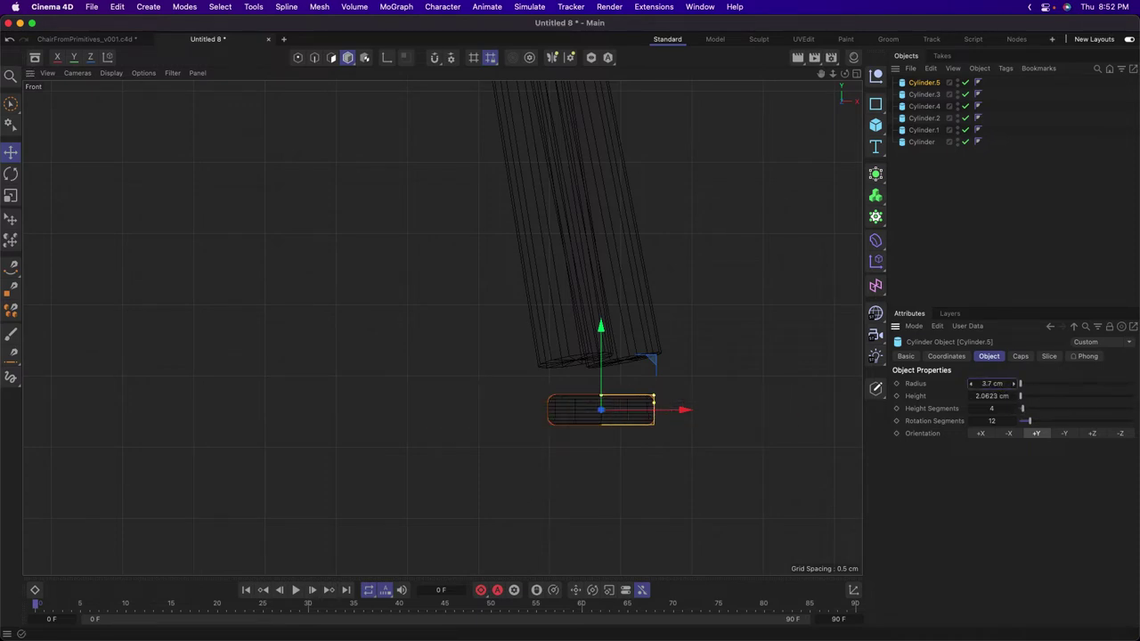
Move the foot up against the lower end of the positive X leg, aligning it in the Front and Right views.
drag(657, 490, 622, 440)
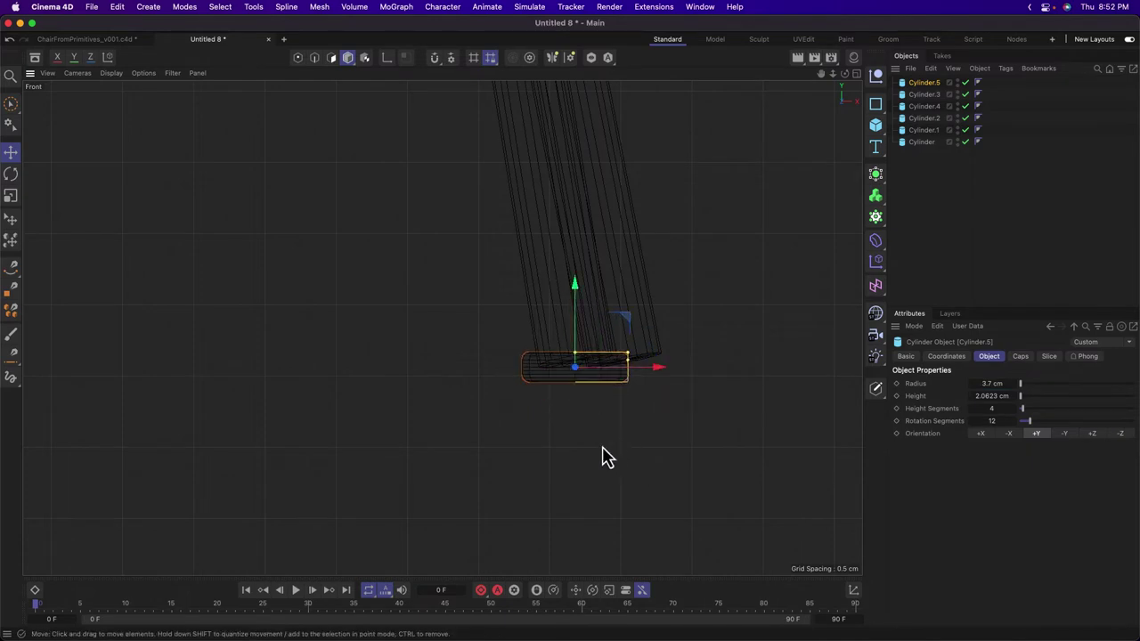
middle_click(589, 450)
alt+right_drag(130, 469, 232, 454)
alt+middle_drag(232, 455, 232, 338)
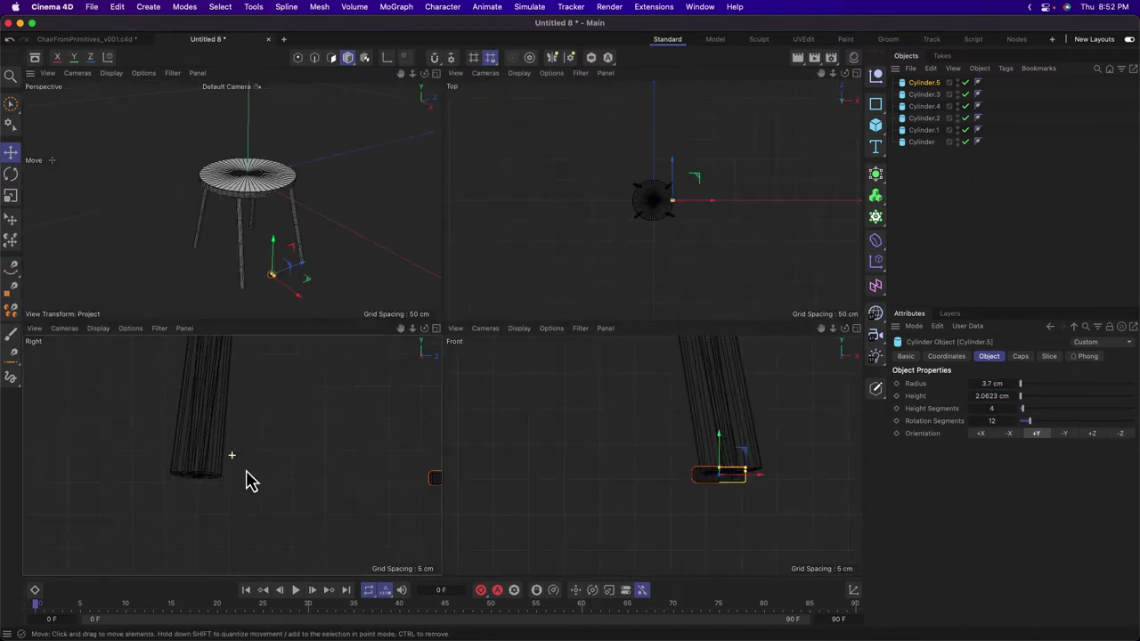
alt+right_drag(264, 493, 254, 500)
drag(372, 518, 163, 522)
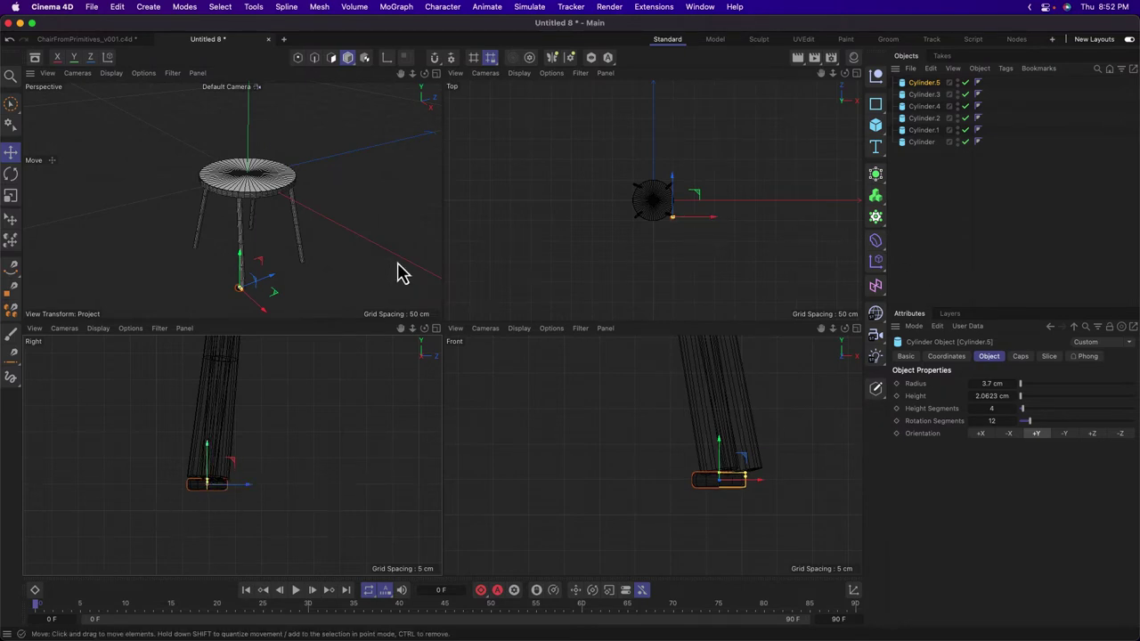
Centre the foot under its leg in the Perspective view and set its radius to 4.3 cm.
middle_click(303, 307)
scroll(555, 450, up, 10)
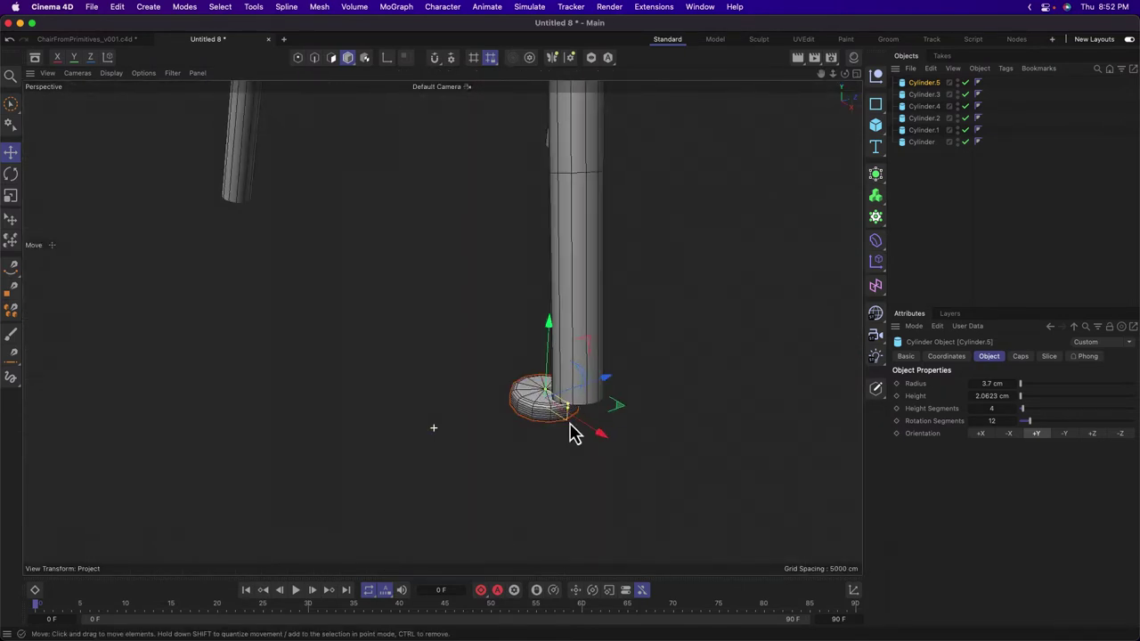
drag(721, 395, 788, 421)
key(super+shift+z)
alt+drag(726, 399, 710, 327)
drag(994, 384, 987, 383)
alt+drag(706, 392, 1077, 485)
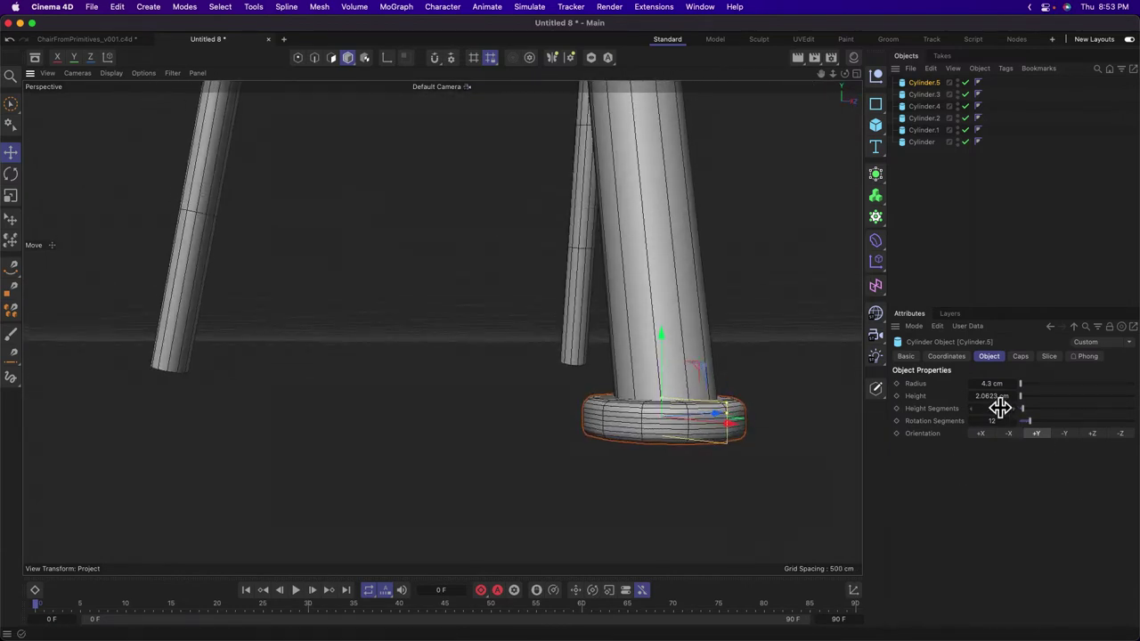
Set the foot's height segments to 1 and rotation segments to 12.
drag(1000, 408, 971, 408)
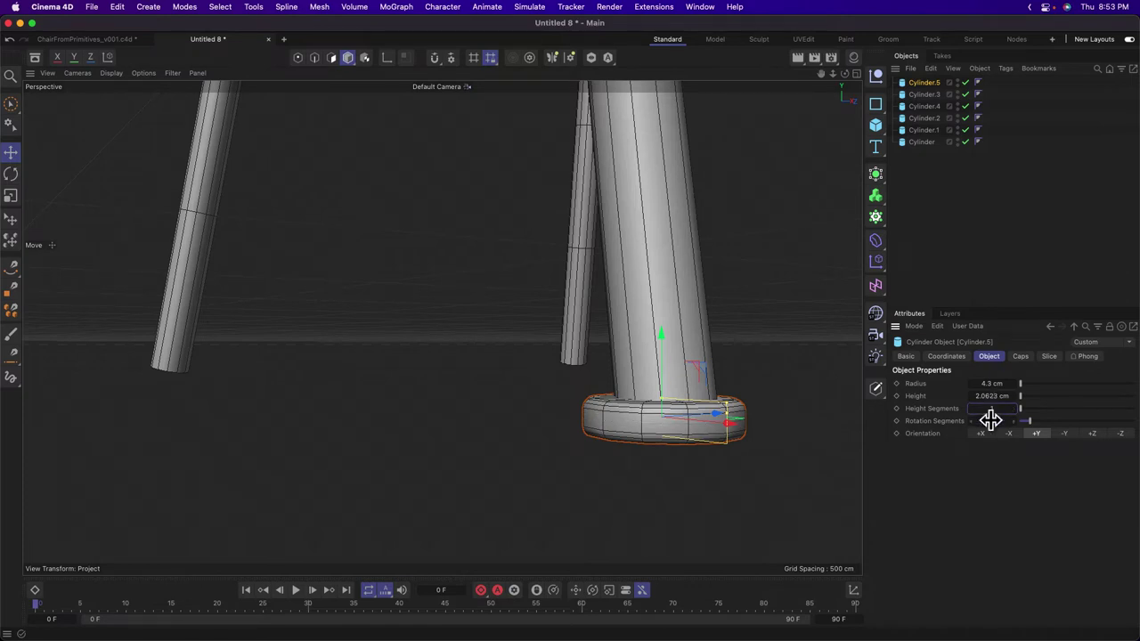
drag(1005, 420, 985, 420)
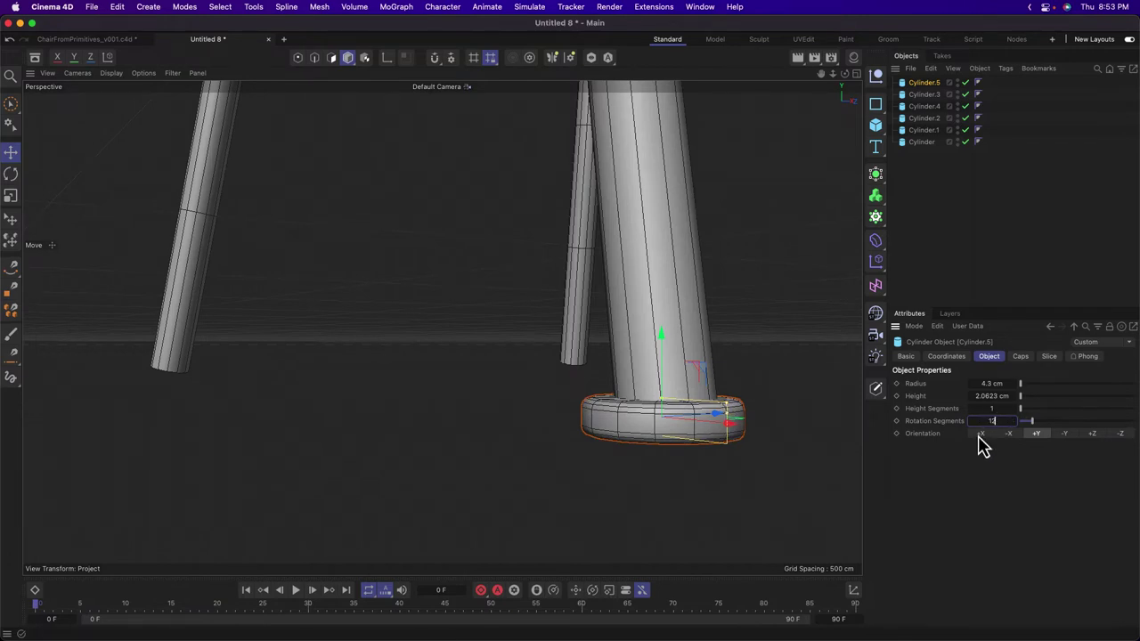
key(Return)
click(731, 322)
Duplicate the foot three times and place one copy under each of the other legs in the Top view.
mouse_move(654, 362)
alt+mouse_down()
mouse_move(679, 445)
mouse_move(653, 363)
alt+mouse_up()
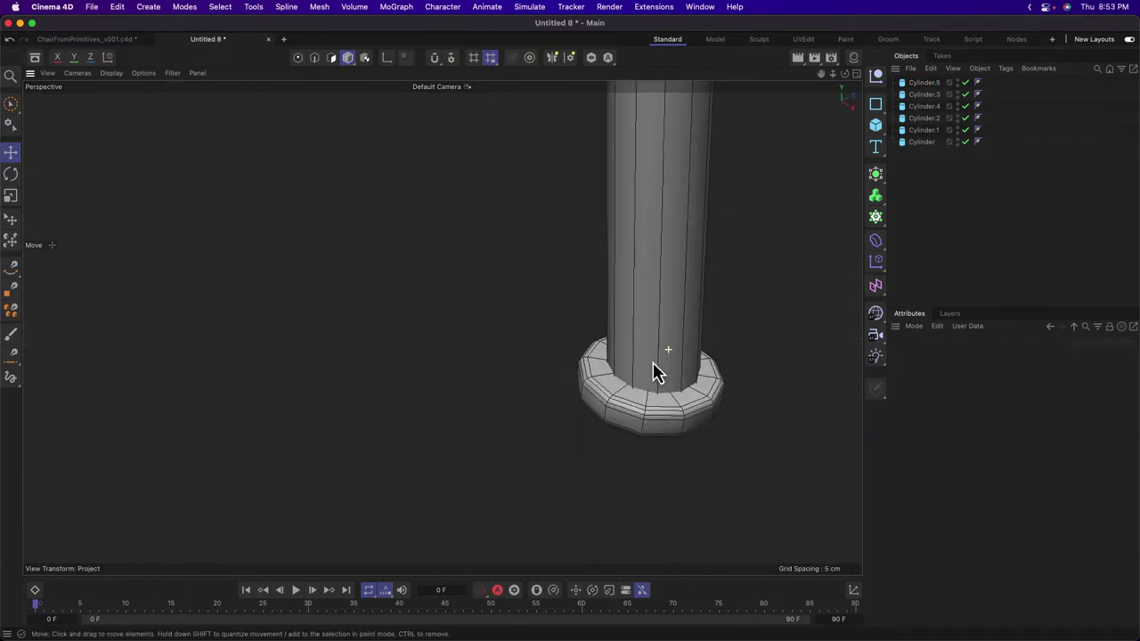
alt+right_drag(653, 363, 485, 380)
alt+middle_drag(668, 324, 613, 380)
alt+drag(614, 380, 604, 343)
click(605, 407)
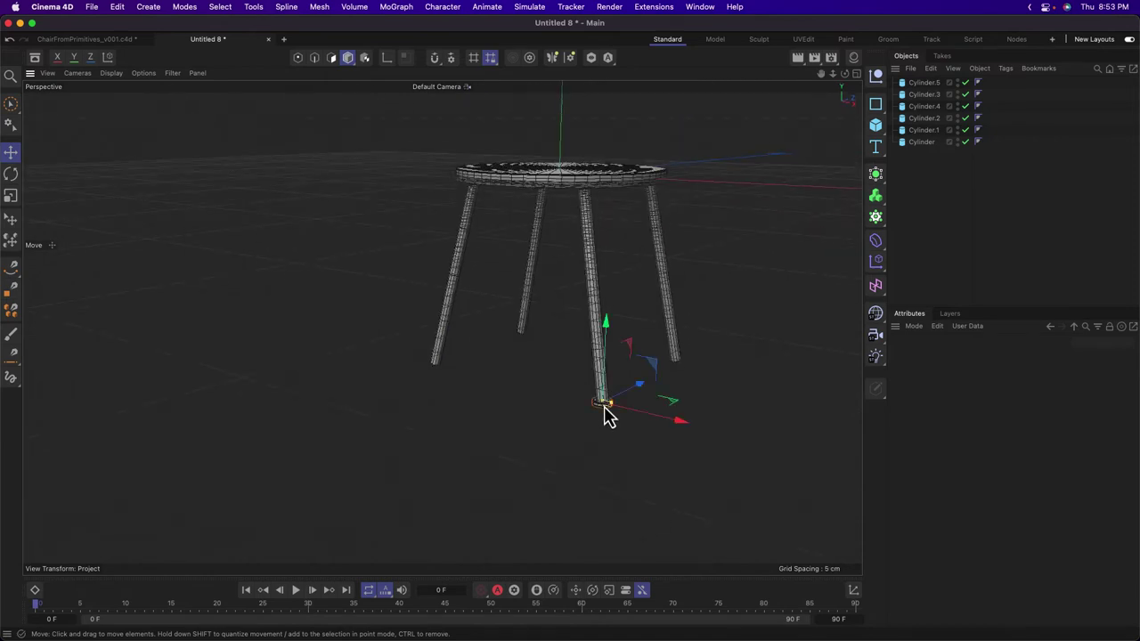
middle_click(717, 451)
scroll(739, 183, up, 8)
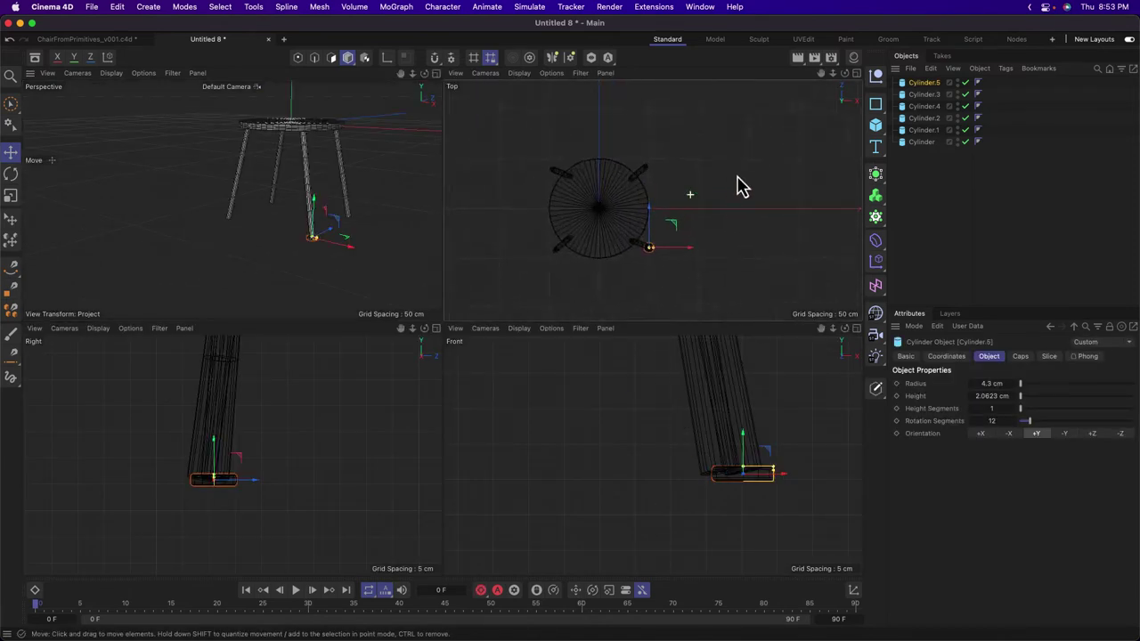
drag(637, 235, 627, 97)
alt+middle_drag(628, 214, 730, 223)
ctrl+drag(735, 221, 613, 363)
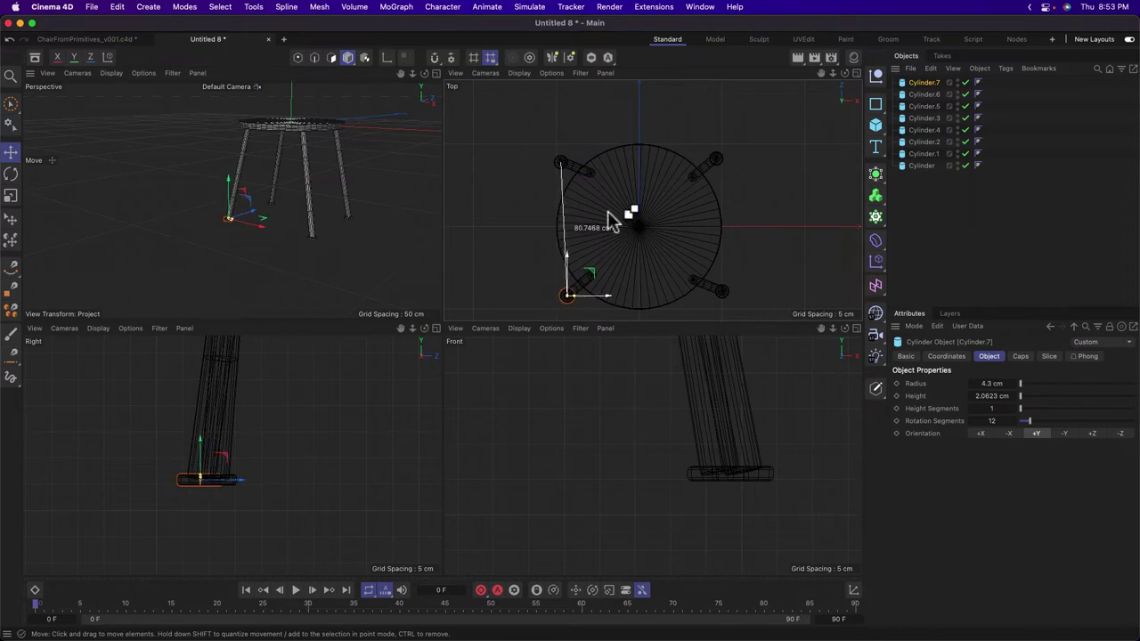
click(375, 257)
alt+drag(552, 336, 600, 315)
Rename the round top cylinder to Stool.
drag(919, 216, 965, 55)
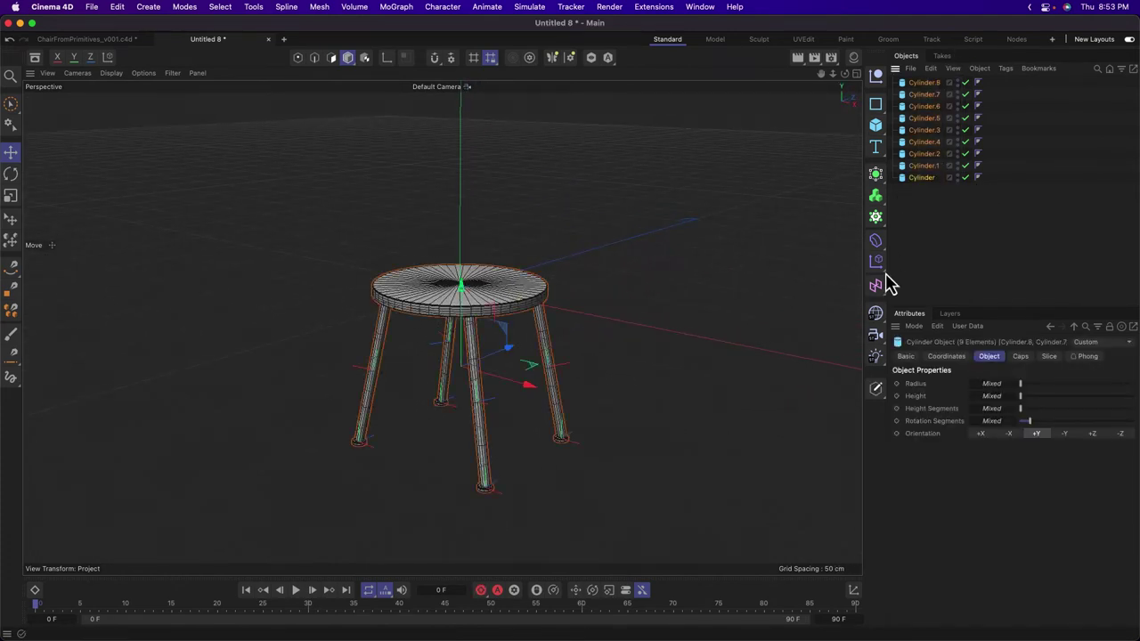
click(570, 321)
click(526, 313)
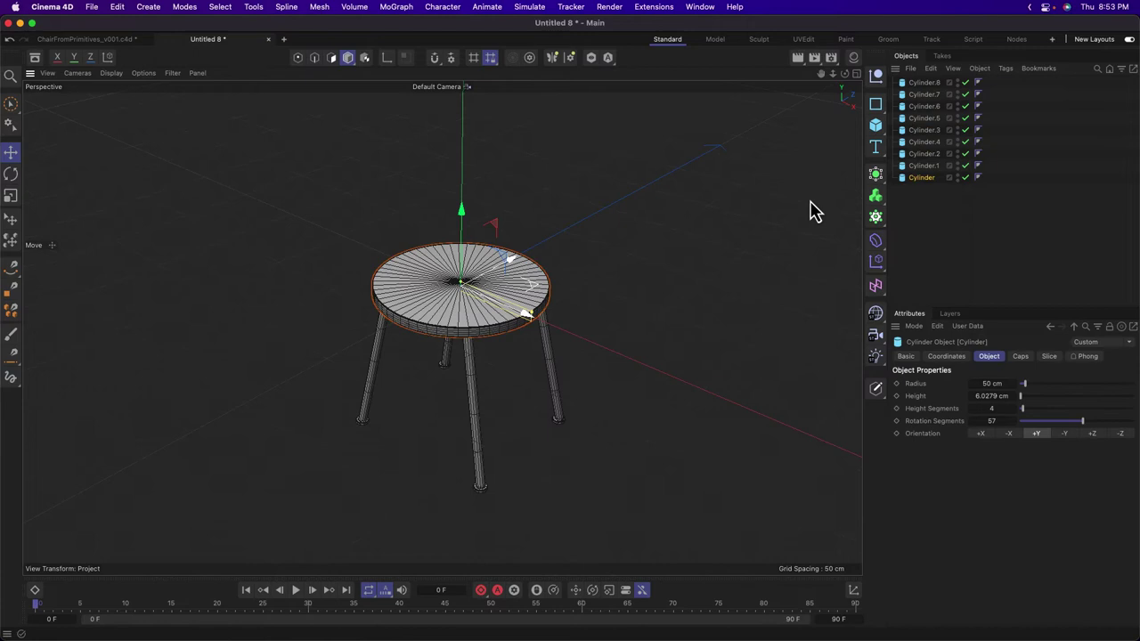
double_click(917, 178)
text(Stool)
key(Return)
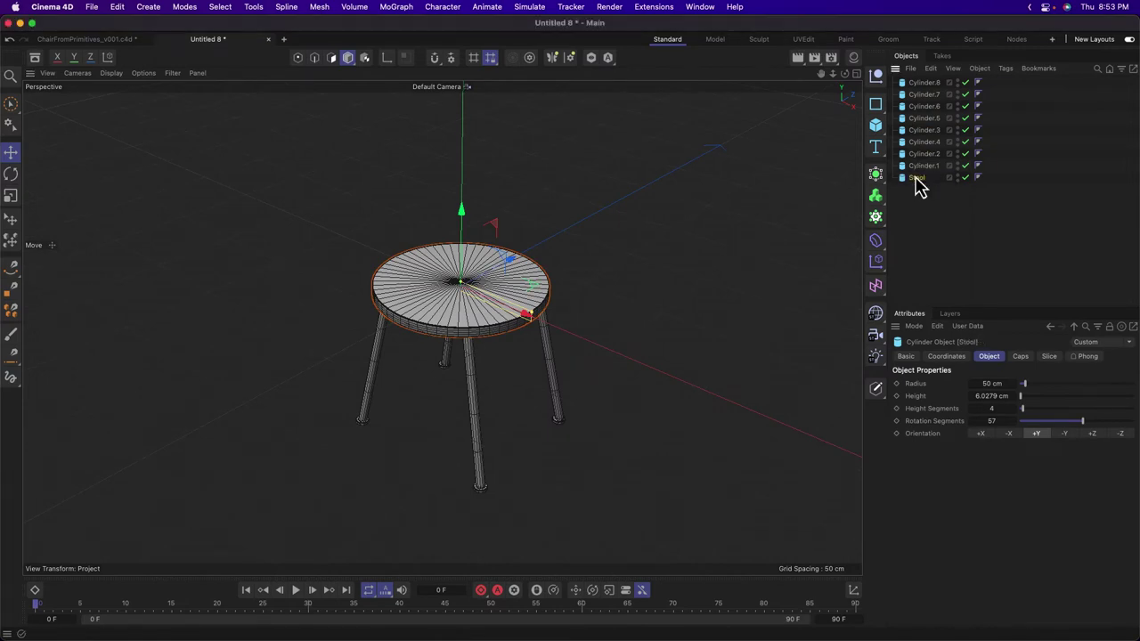
Rename each of the four leg cylinders to Leg.
click(472, 381)
double_click(924, 166)
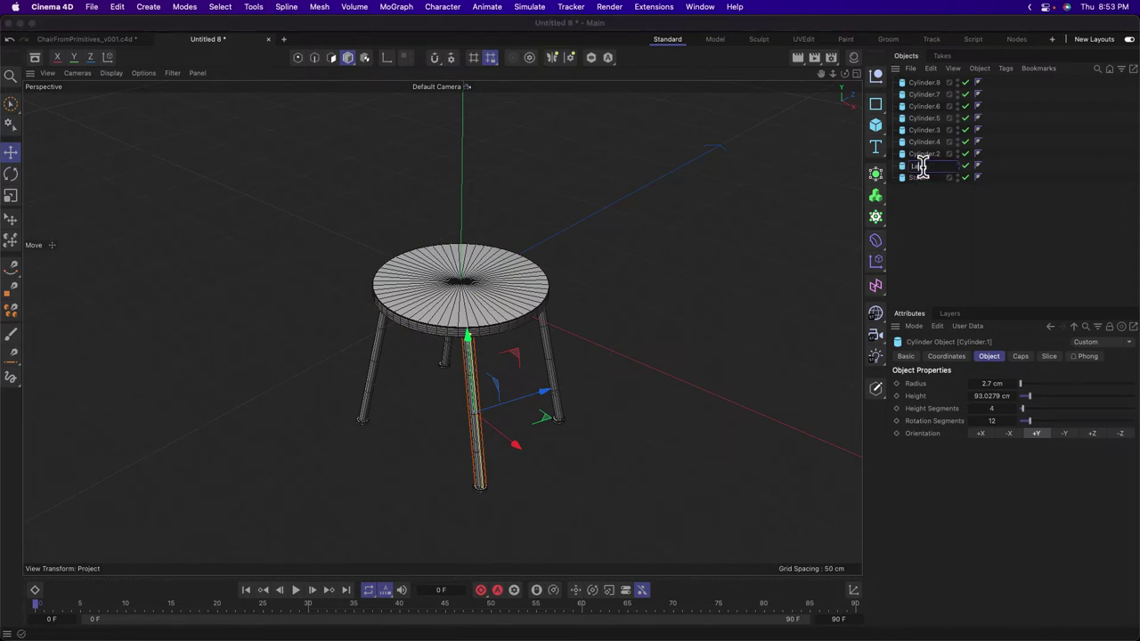
text(Leg)
key(shift+Tab)
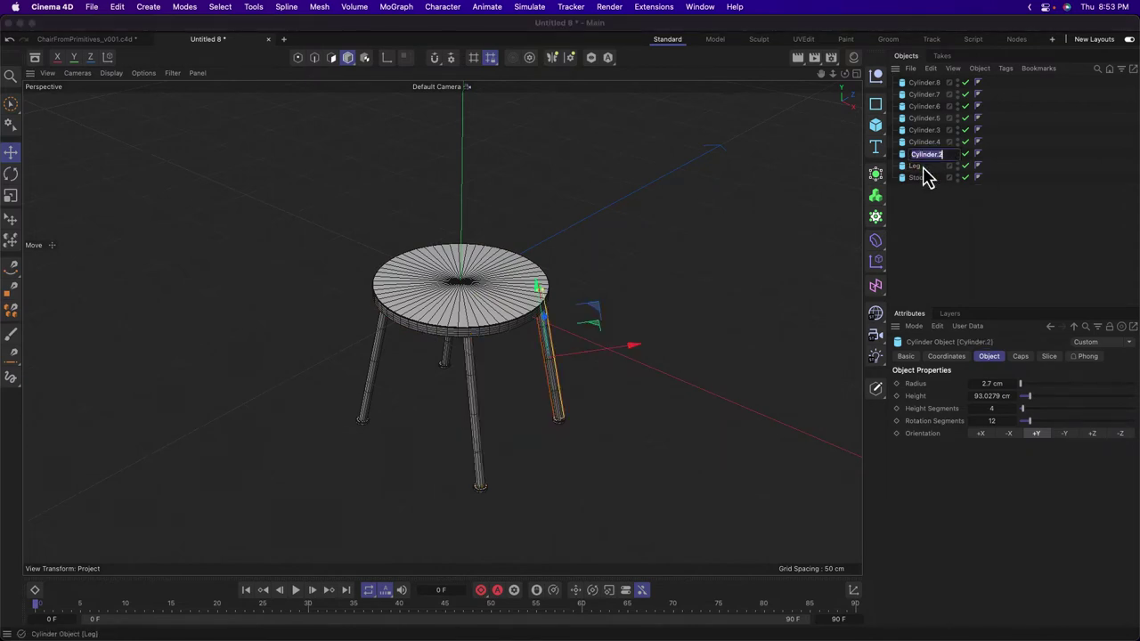
key(shift+Tab)
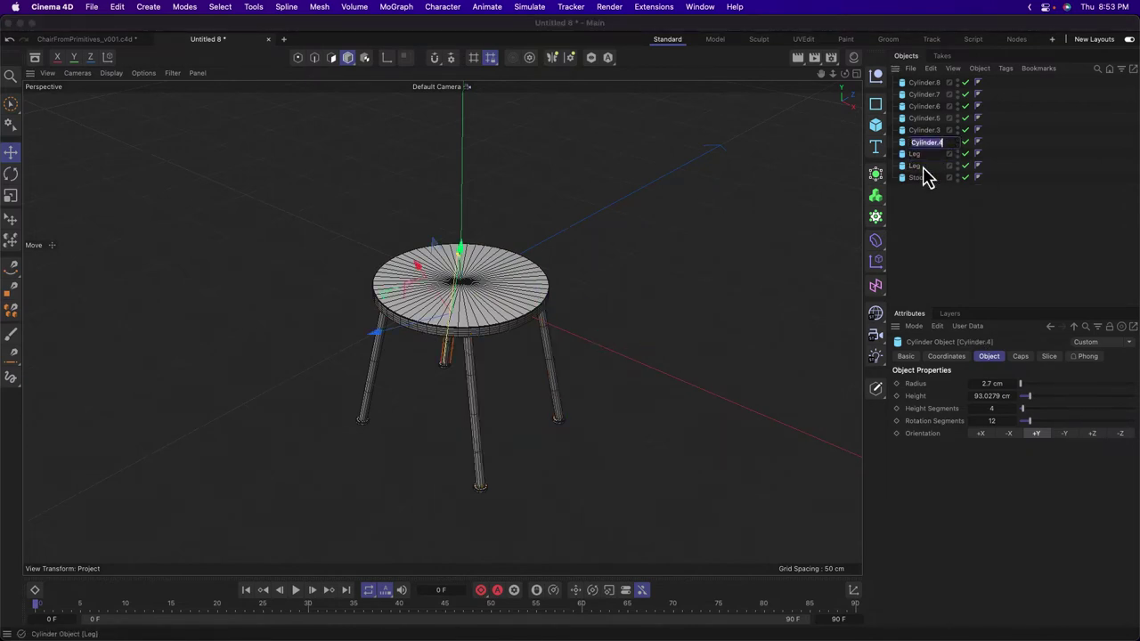
key(shift+Tab)
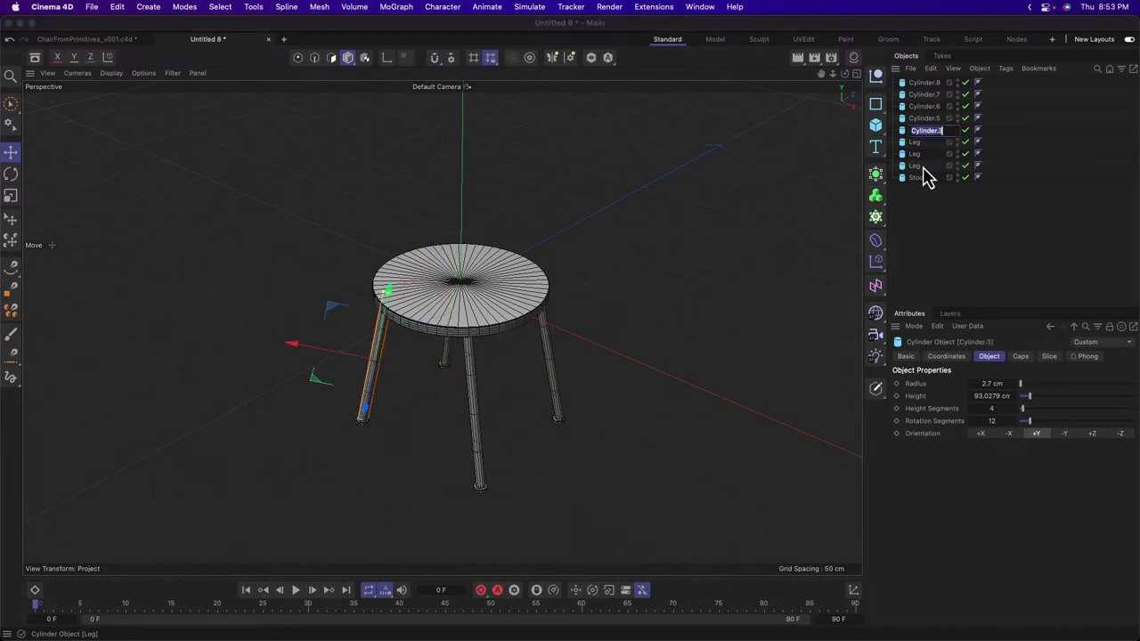
text(Leg)
key(shift+Tab)
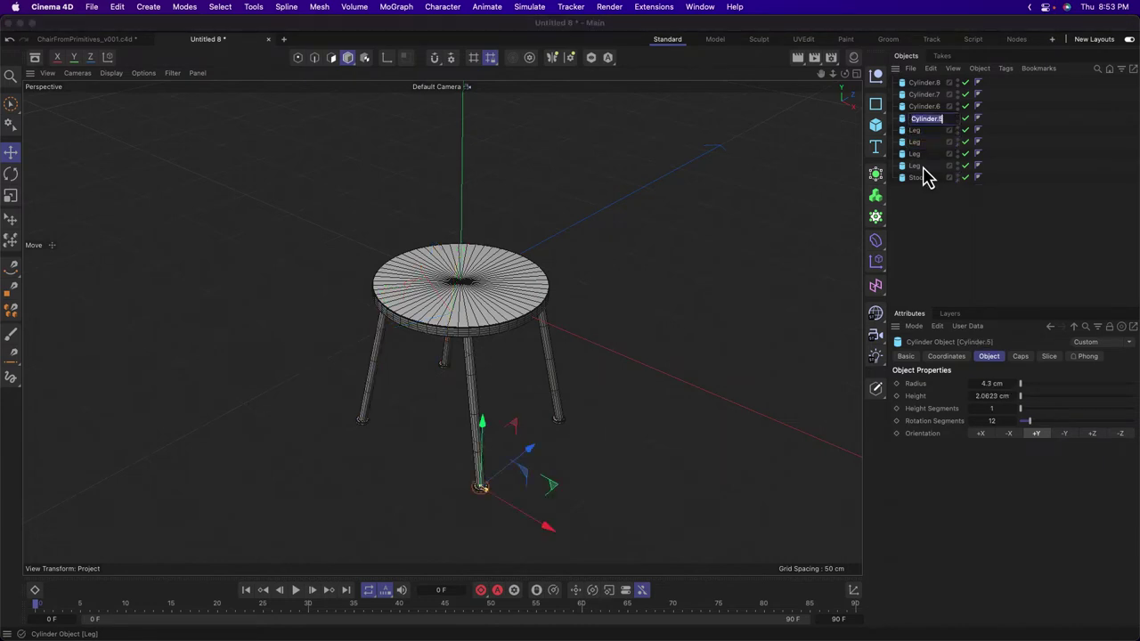
Rename each of the four foot cylinders to Pad.
text(Pad)
key(shift+Tab)
text(P)
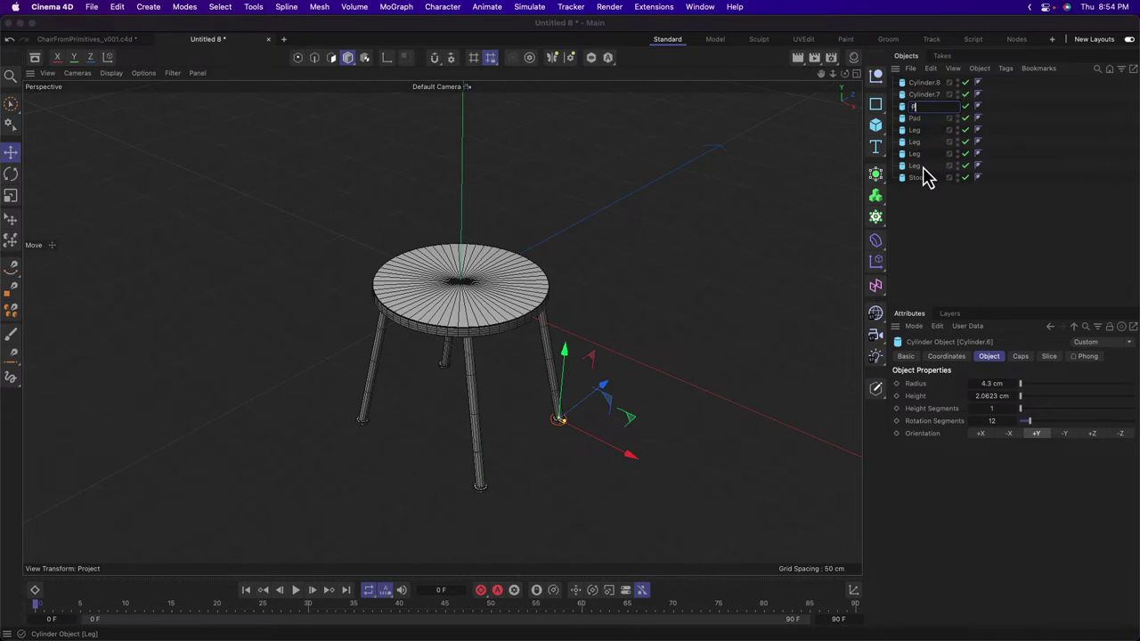
text(ad)
key(shift+Tab)
text(Pad)
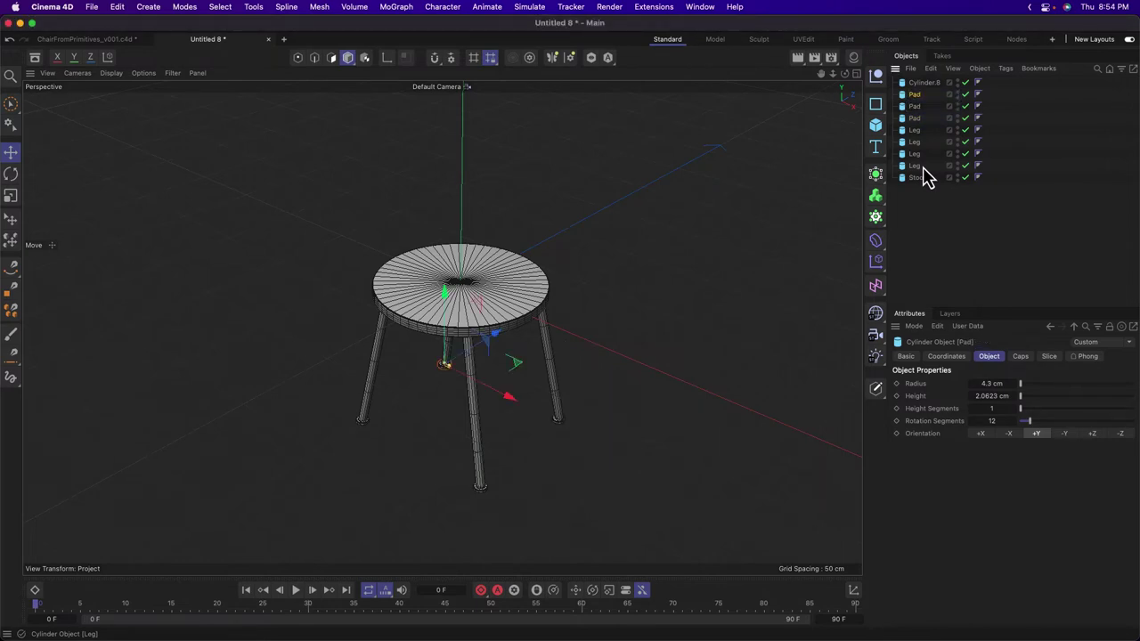
key(shift+Tab)
text(Pad)
key(Return)
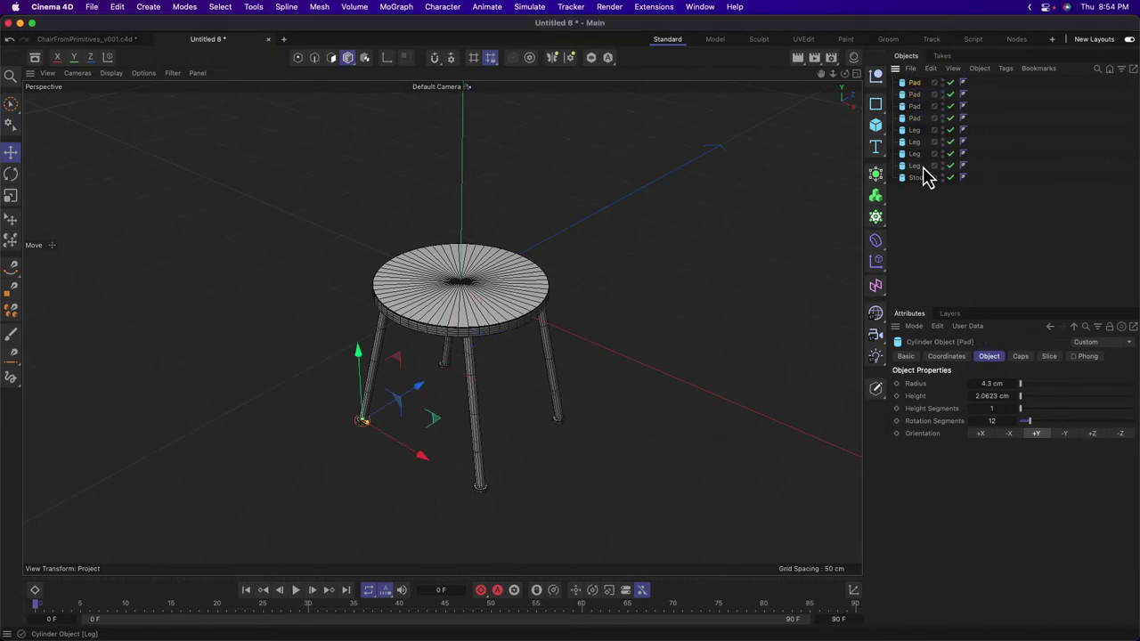
Make each Pad a child of the Leg it sits under.
click(915, 120)
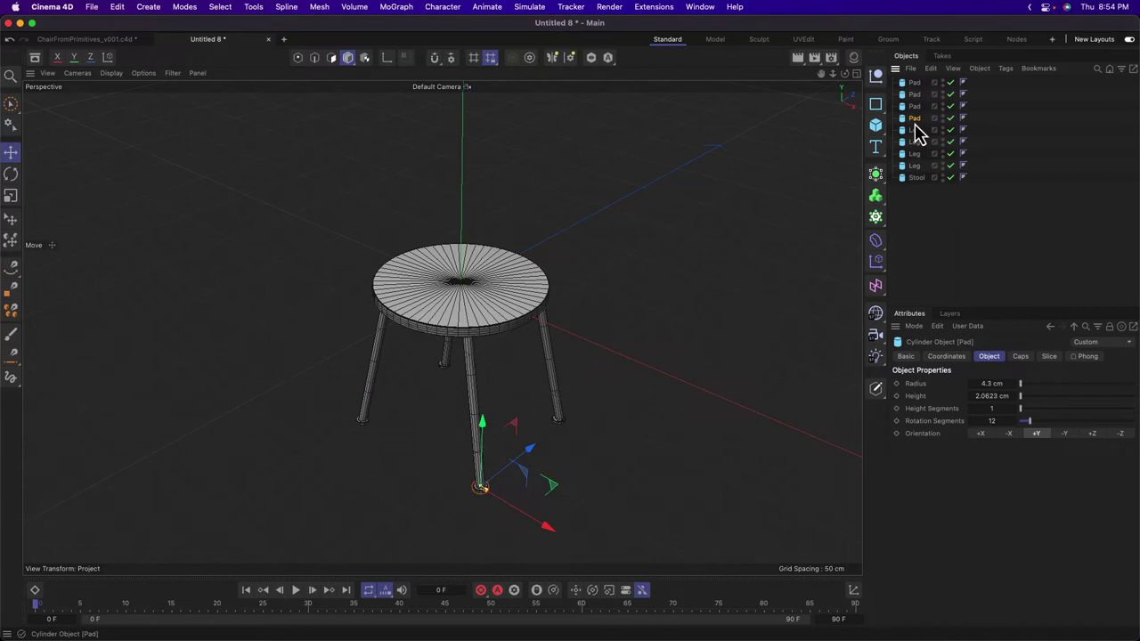
click(473, 401)
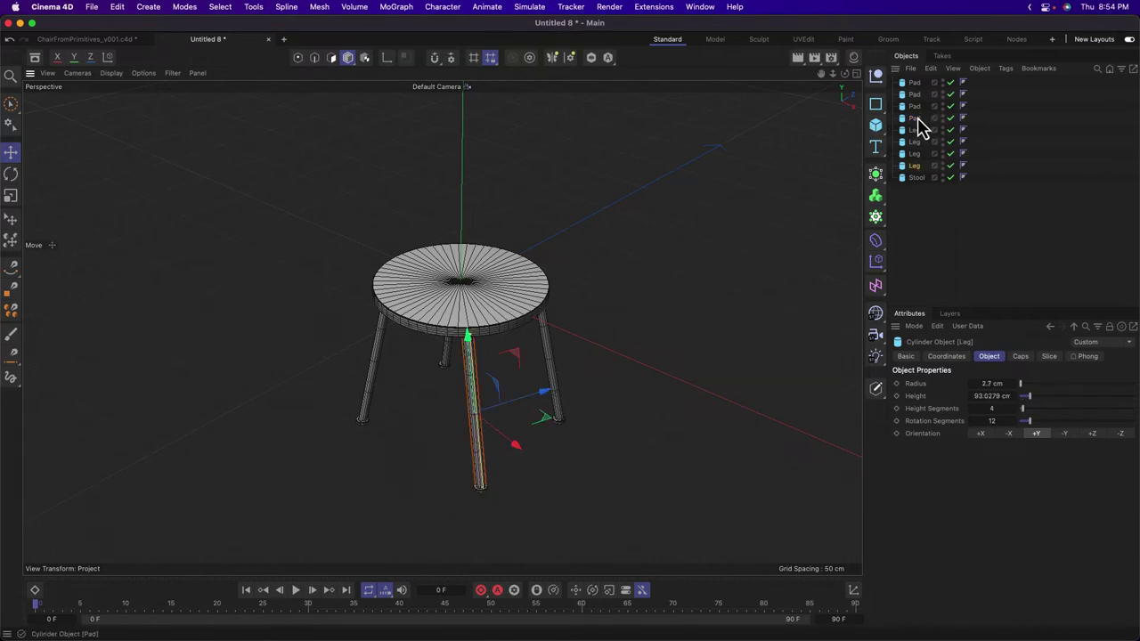
drag(918, 119, 916, 160)
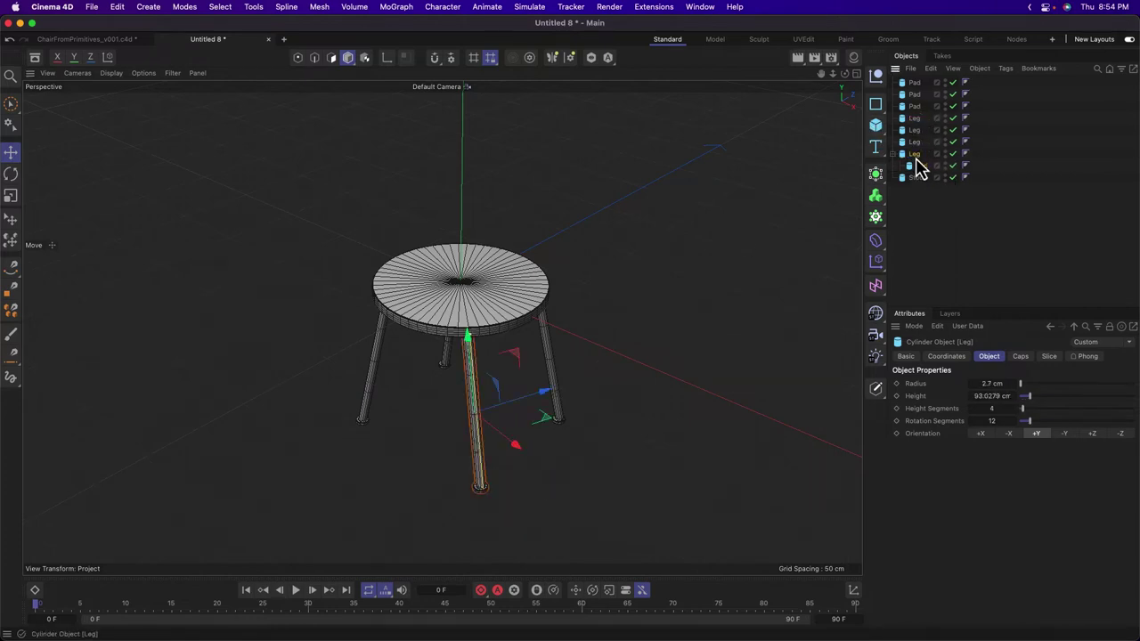
click(915, 114)
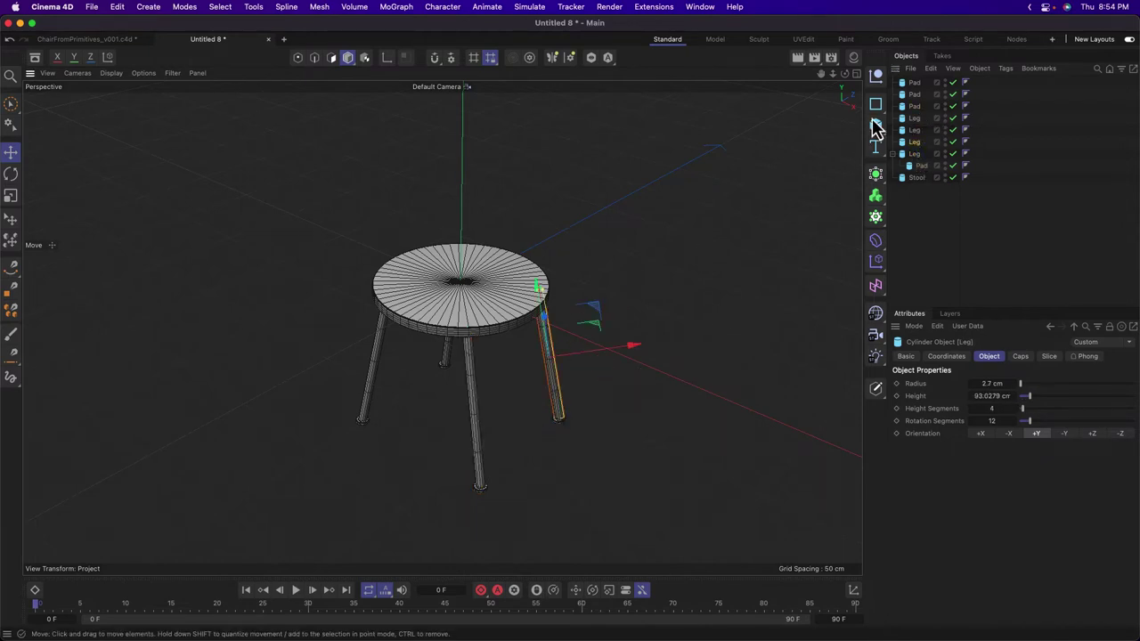
drag(916, 111, 904, 160)
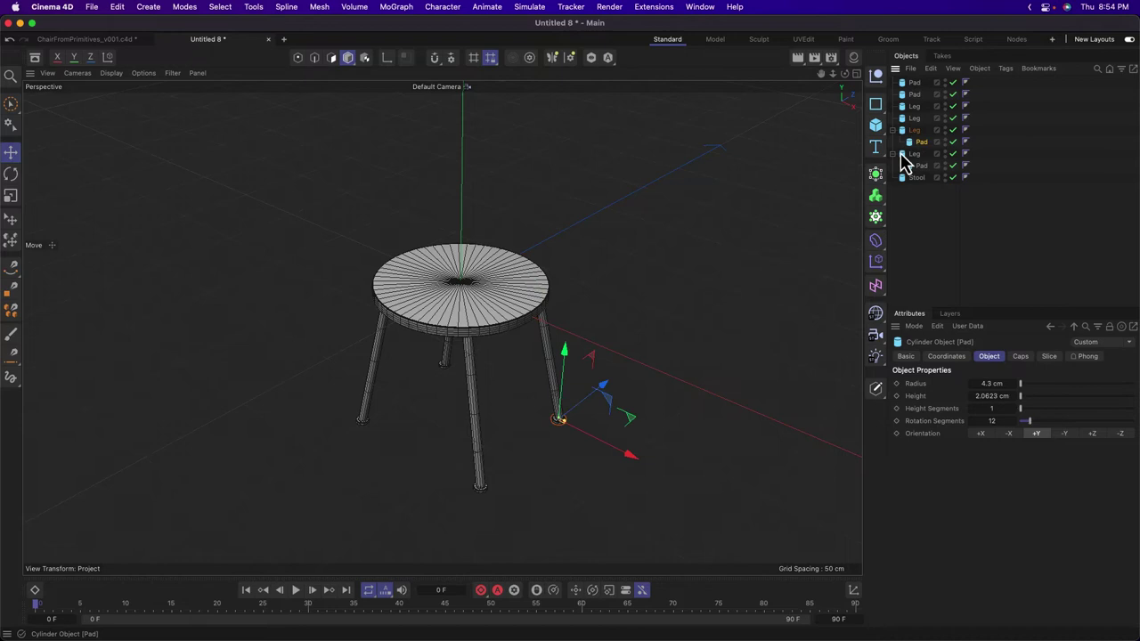
click(448, 364)
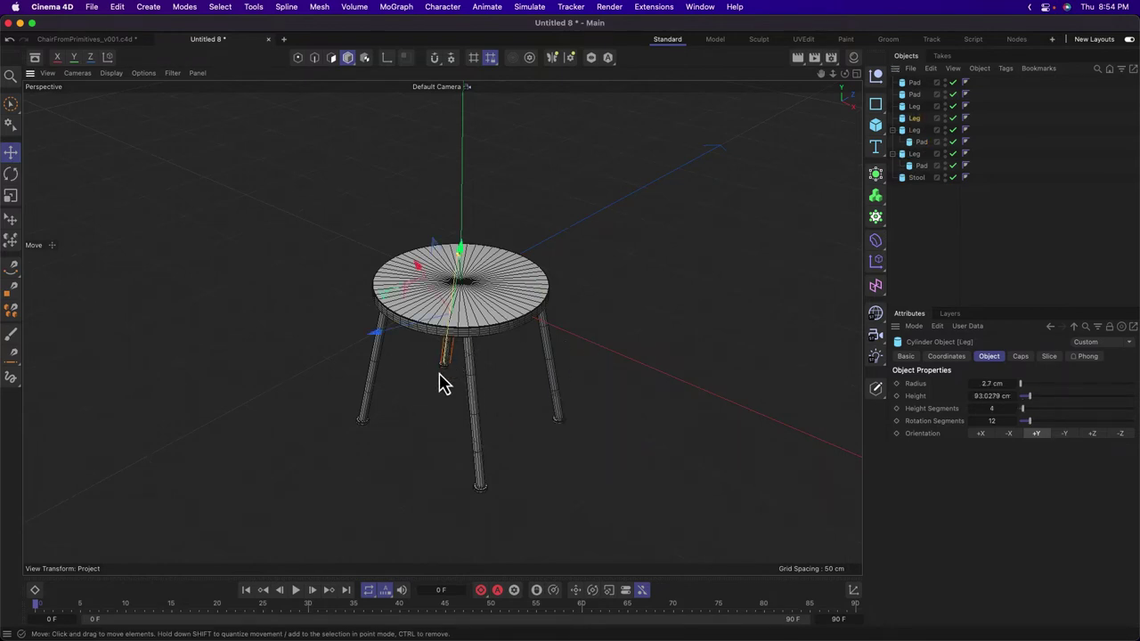
click(444, 365)
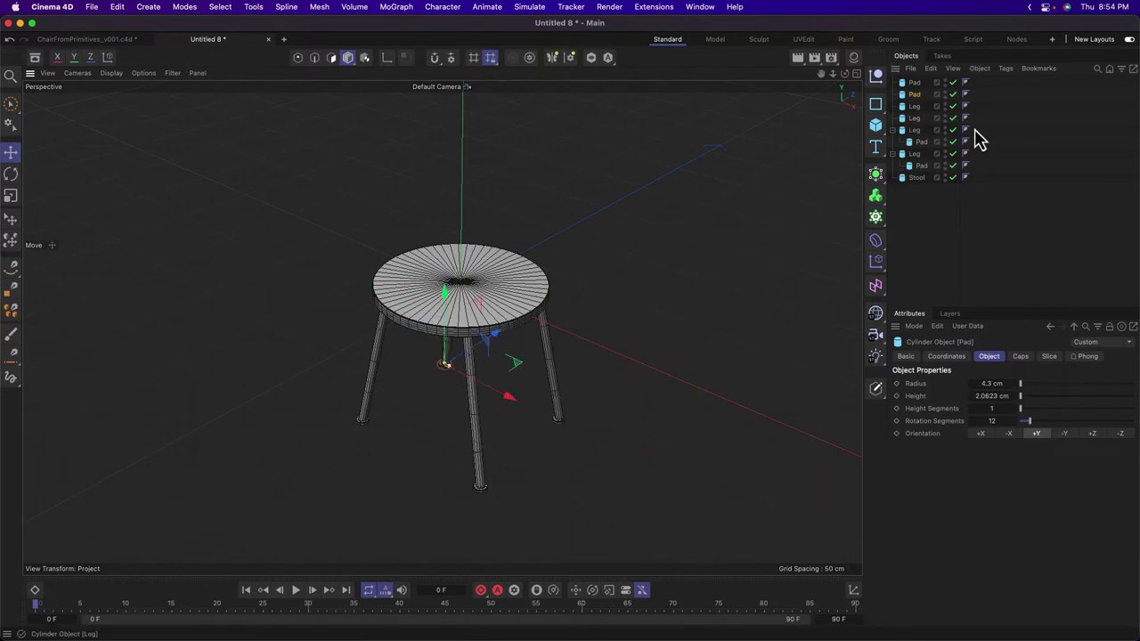
drag(918, 95, 918, 178)
Make the four Legs with their Pads children of Stool and collapse the hierarchy.
click(921, 165)
shift+click(908, 83)
click(922, 211)
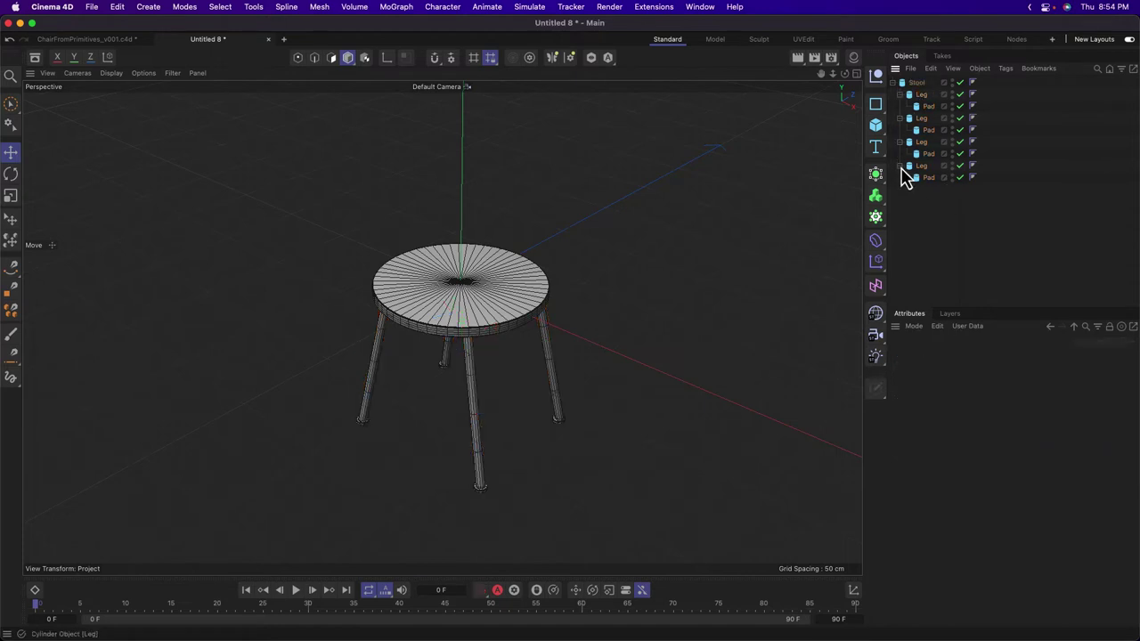
click(894, 82)
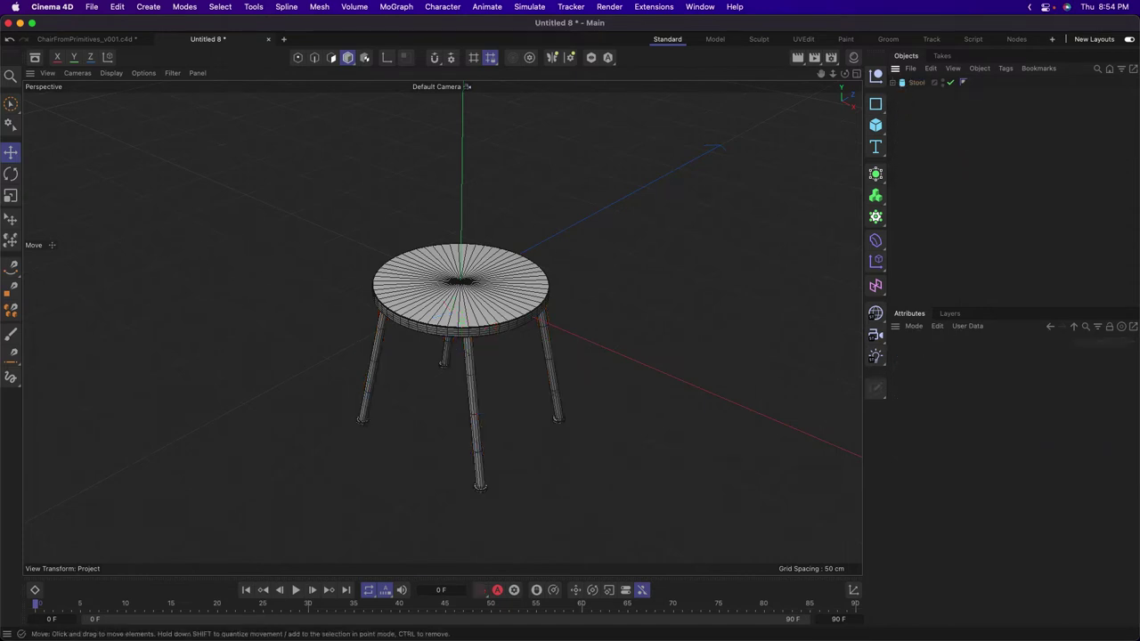
Stand the Stool on the floor at the world origin with the Place tool, undoing any surplus move.
click(913, 83)
click(11, 220)
mouse_move(486, 463)
mouse_down()
mouse_move(491, 394)
mouse_move(471, 280)
mouse_move(459, 291)
mouse_move(477, 222)
mouse_up()
key(super+z)
alt+right_drag(476, 222, 415, 251)
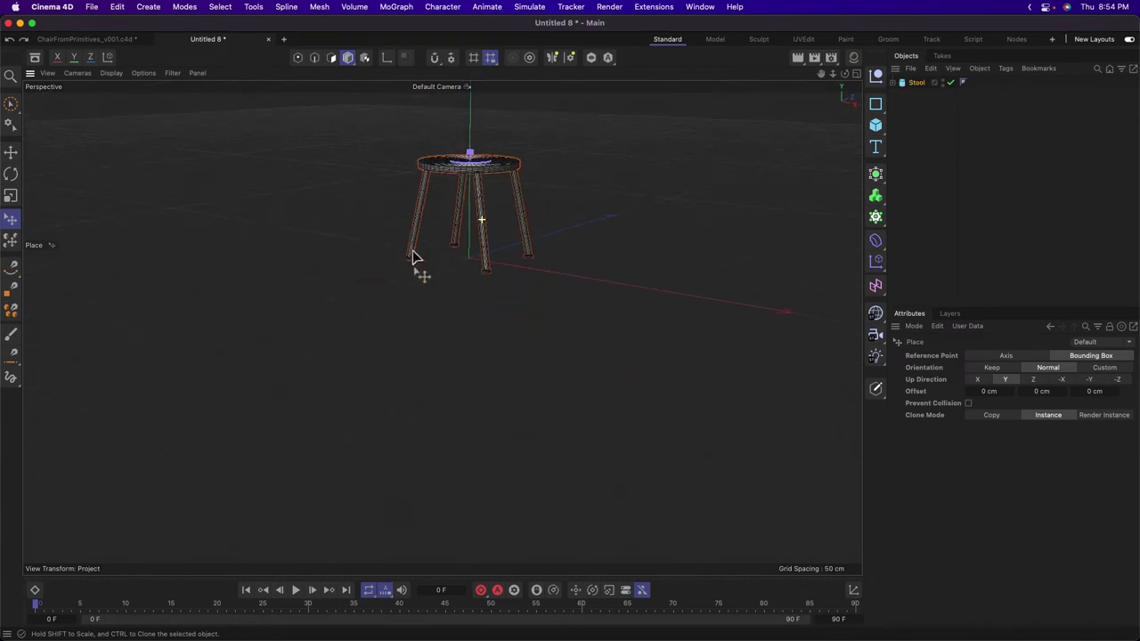
alt+middle_drag(453, 241, 424, 380)
Add a Figure primitive as a size reference and scale the Stool down to a radius of about 15.4 cm.
click(882, 129)
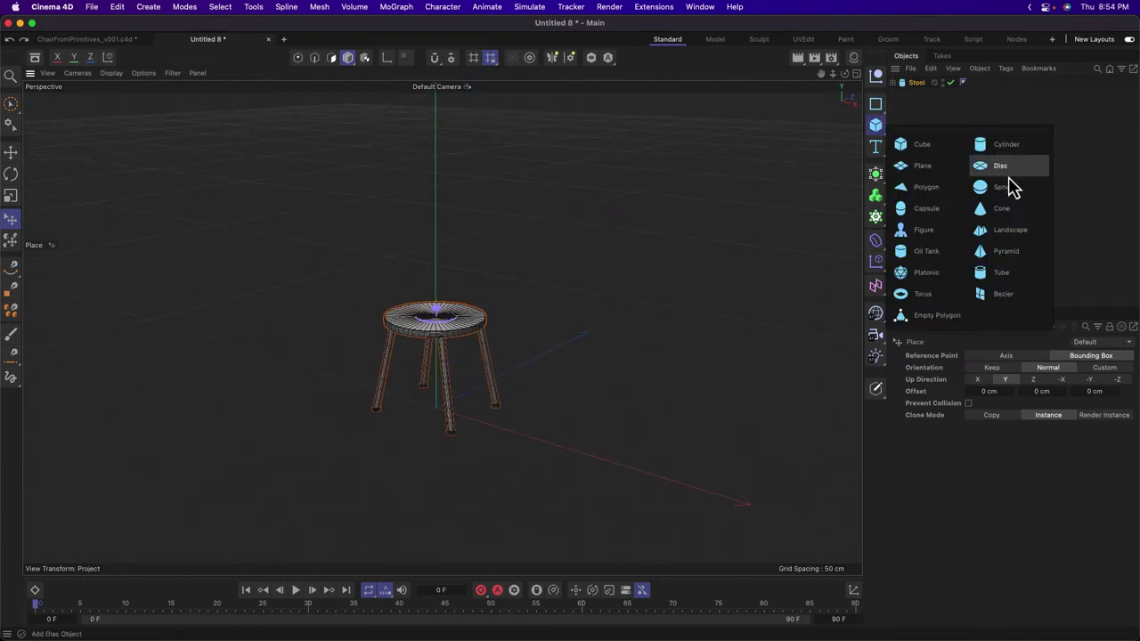
click(935, 235)
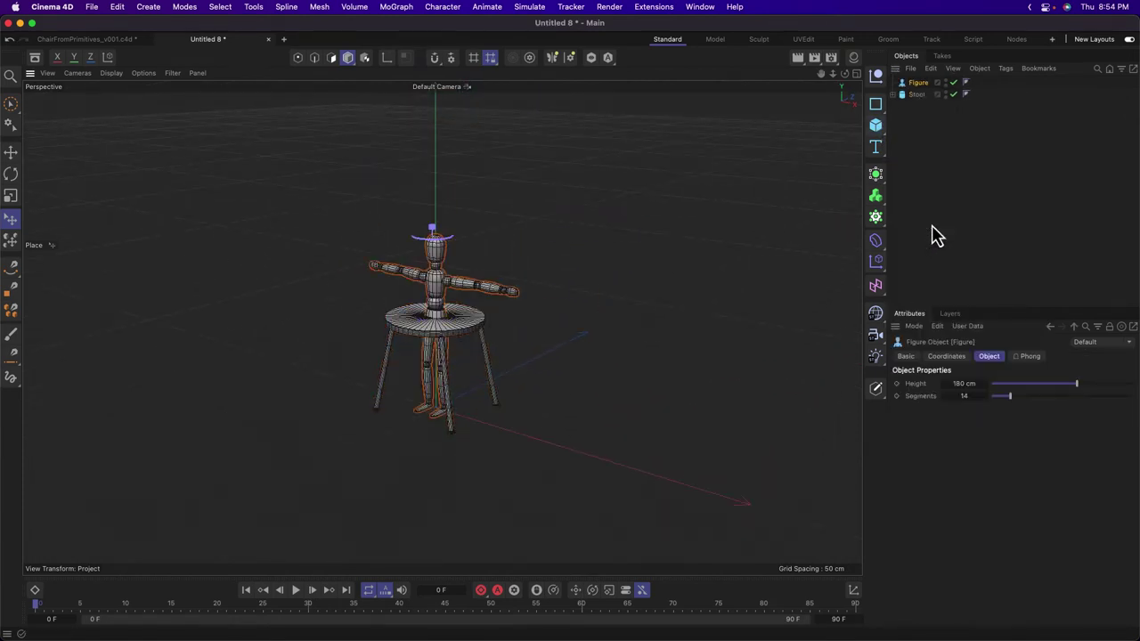
click(918, 94)
shift+drag(435, 309, 437, 375)
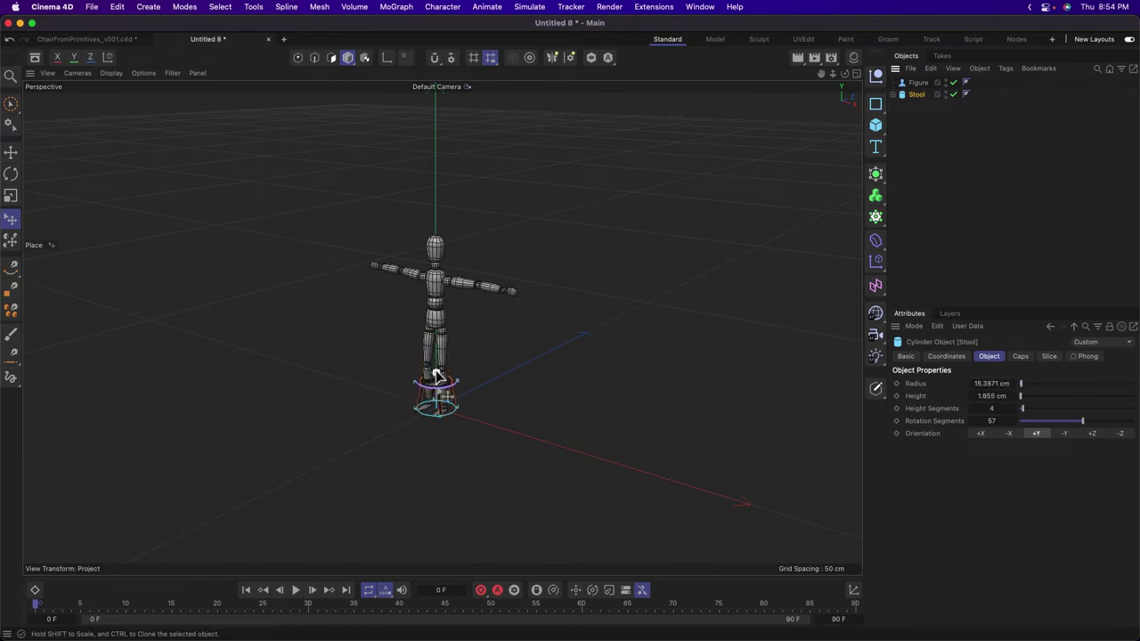
Delete the Figure size reference from the scene, keeping only the Stool.
key(h)
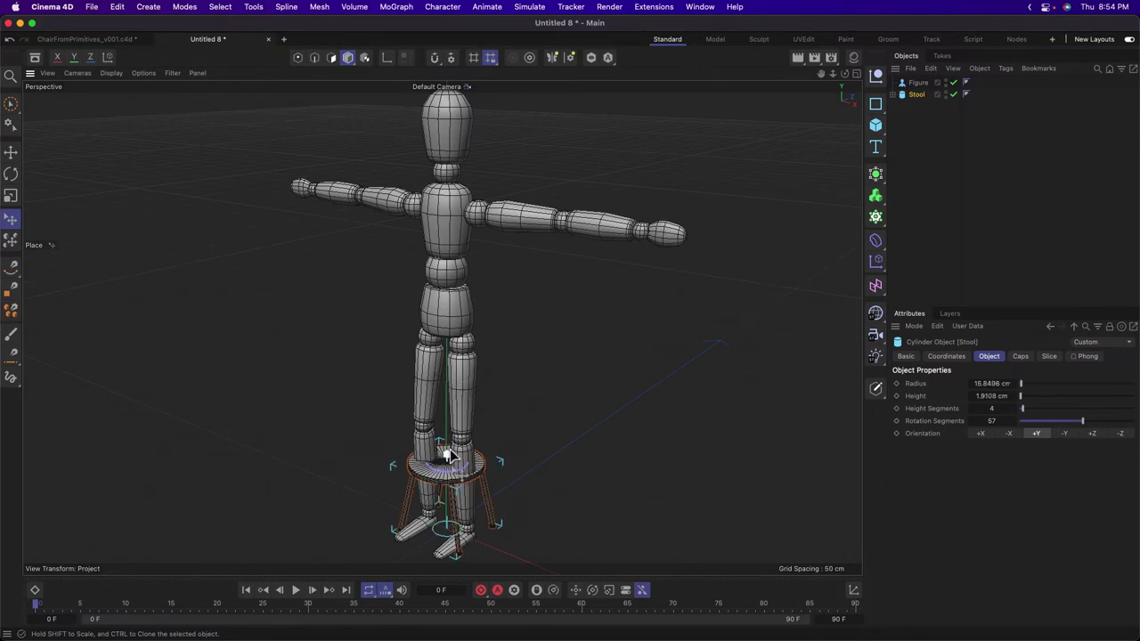
click(837, 264)
alt+drag(456, 535, 416, 525)
click(923, 82)
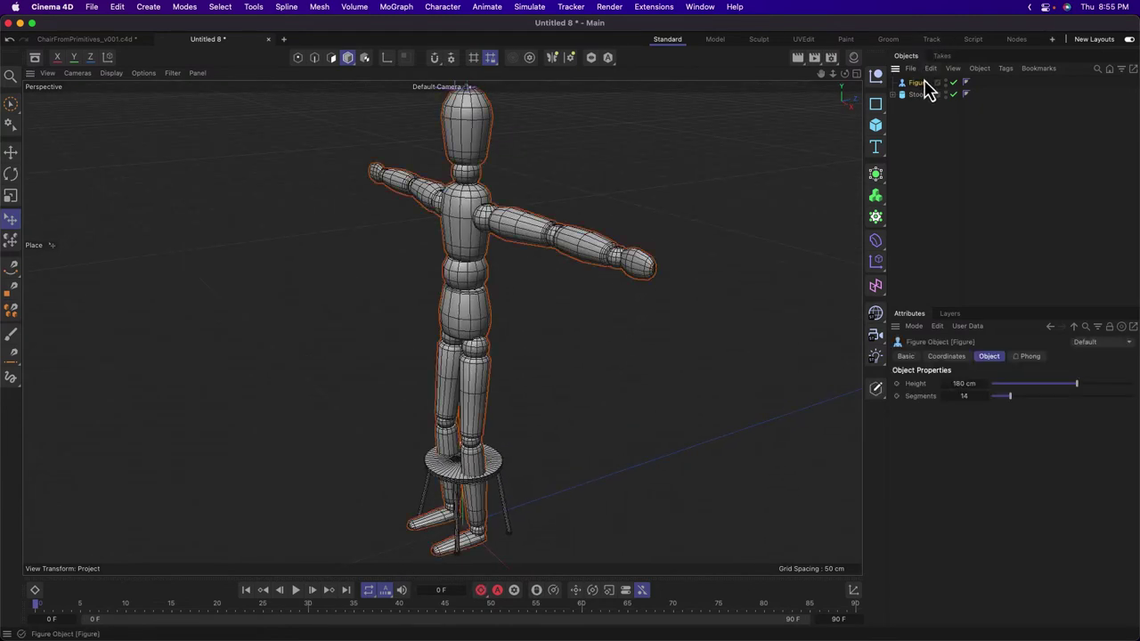
key(Delete)
Switch the perspective view to smooth shading without wireframe lines and check the stool from several angles.
alt+middle_drag(478, 473, 521, 374)
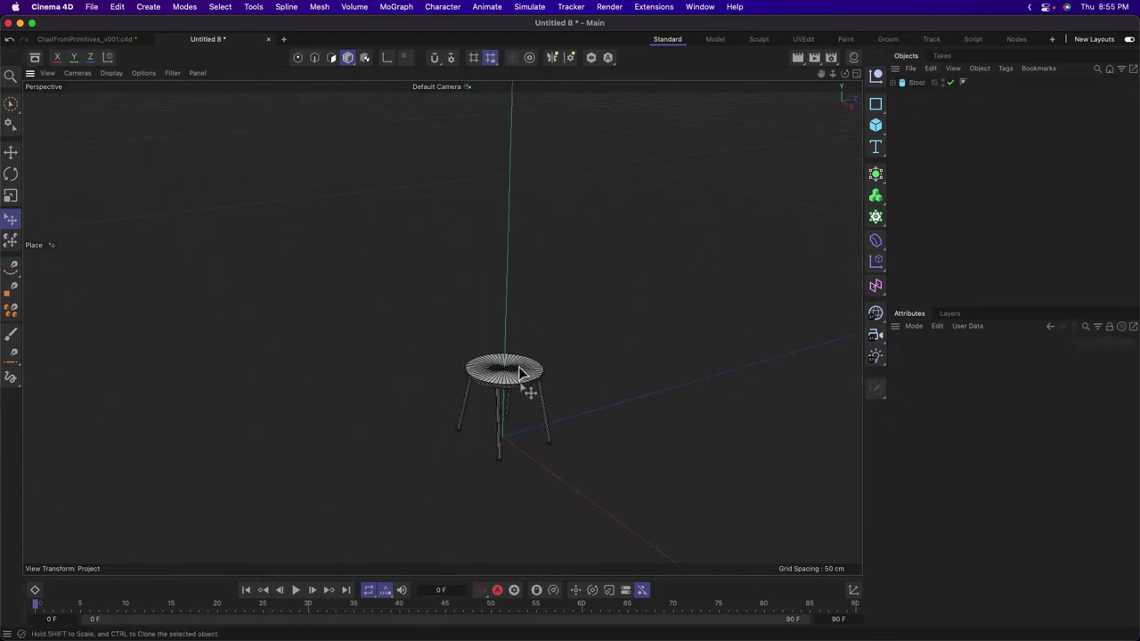
alt+drag(520, 371, 503, 404)
alt+right_drag(502, 403, 586, 370)
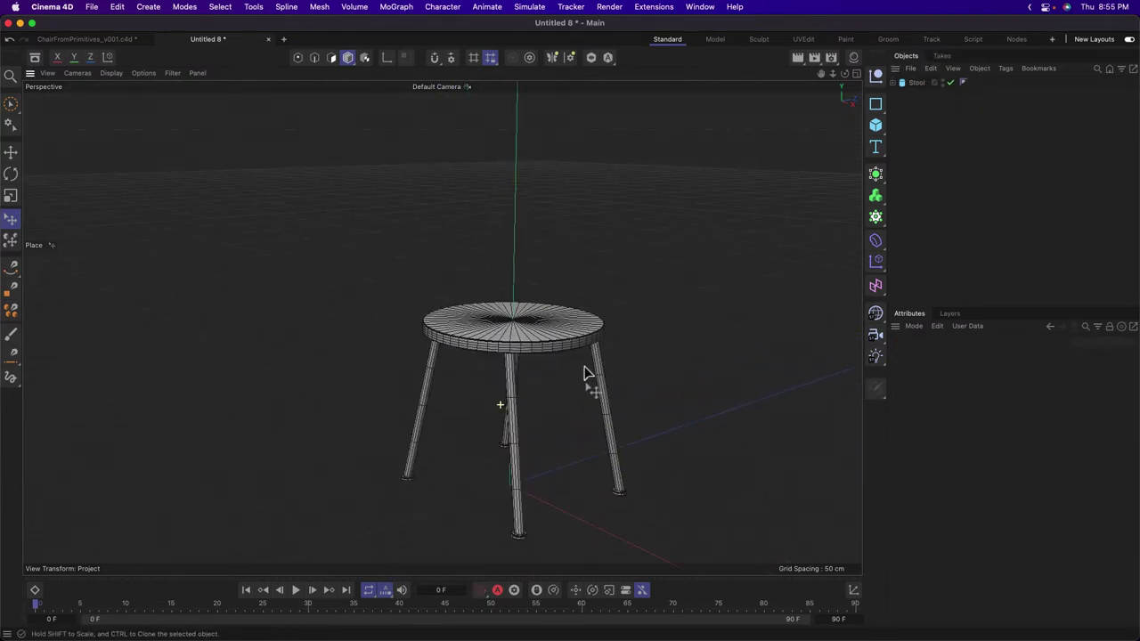
click(109, 73)
click(120, 108)
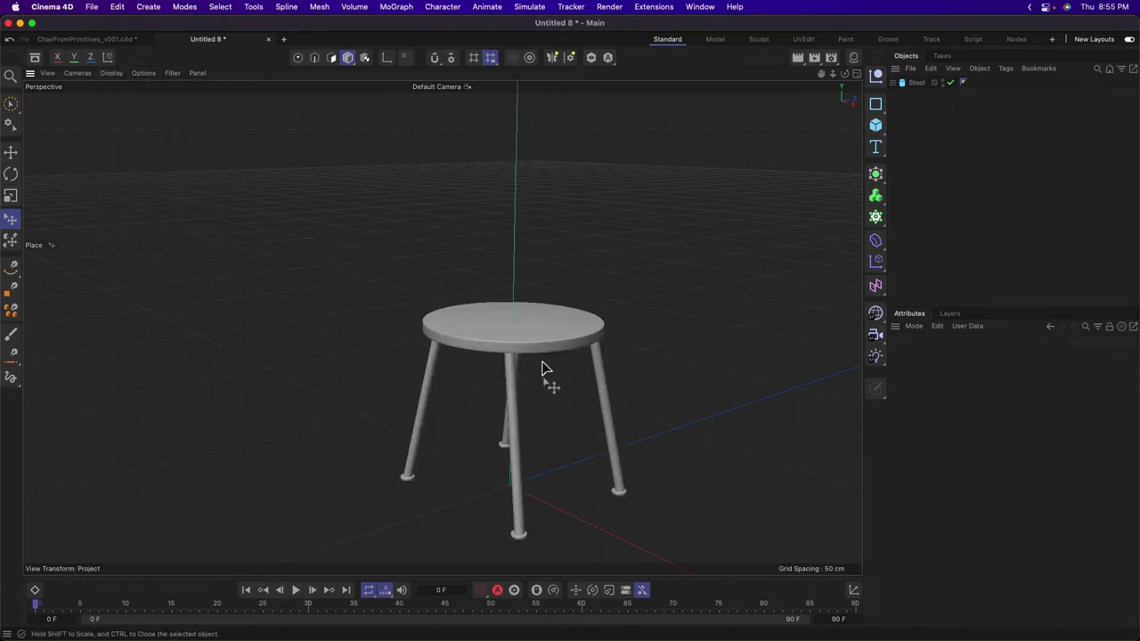
mouse_move(545, 368)
alt+mouse_down()
mouse_move(641, 344)
mouse_move(621, 453)
mouse_move(538, 357)
alt+mouse_up()
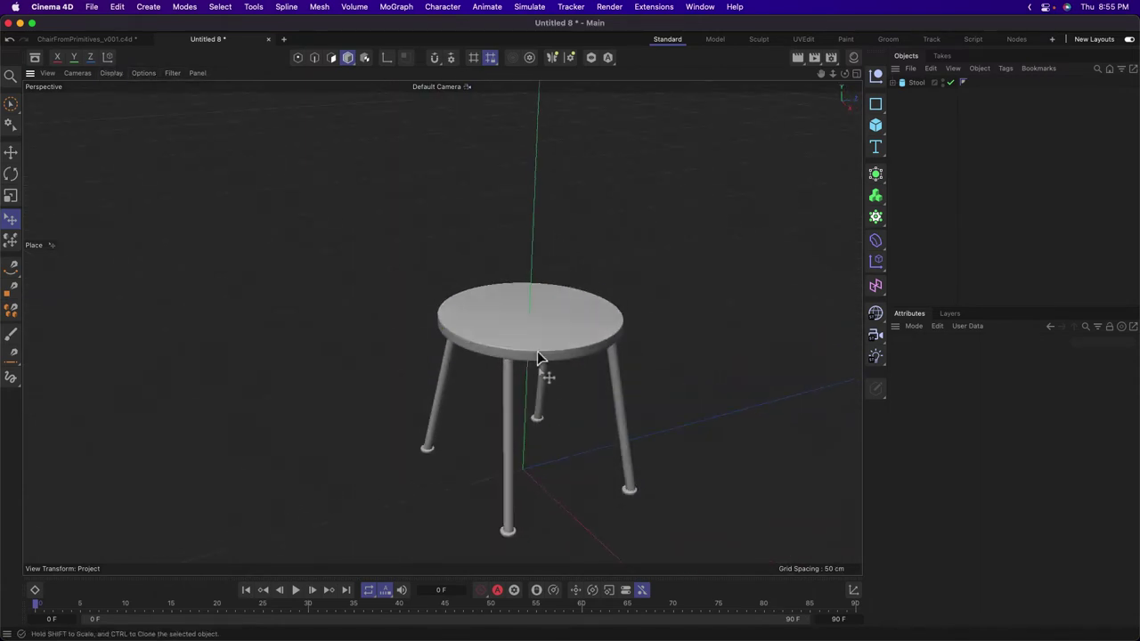
alt+middle_drag(538, 357, 498, 349)
alt+right_drag(499, 350, 449, 357)
alt+middle_drag(546, 342, 496, 325)
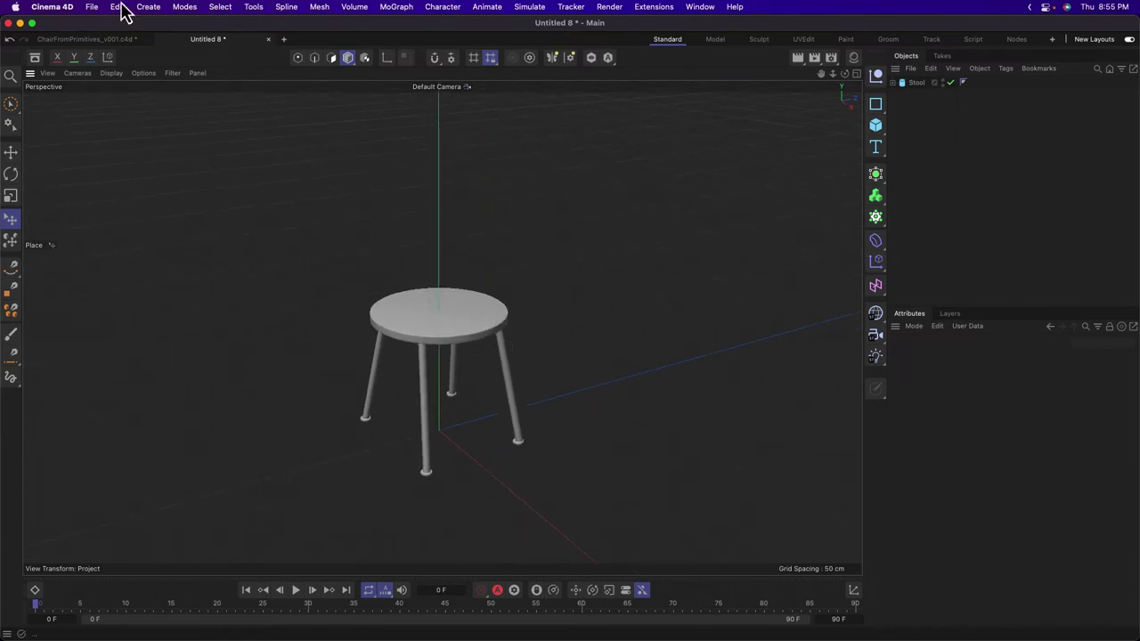
Save the stool project as StoolFromPrimitives_v001 in the Wk01_PrimitiveModeling folder.
click(91, 6)
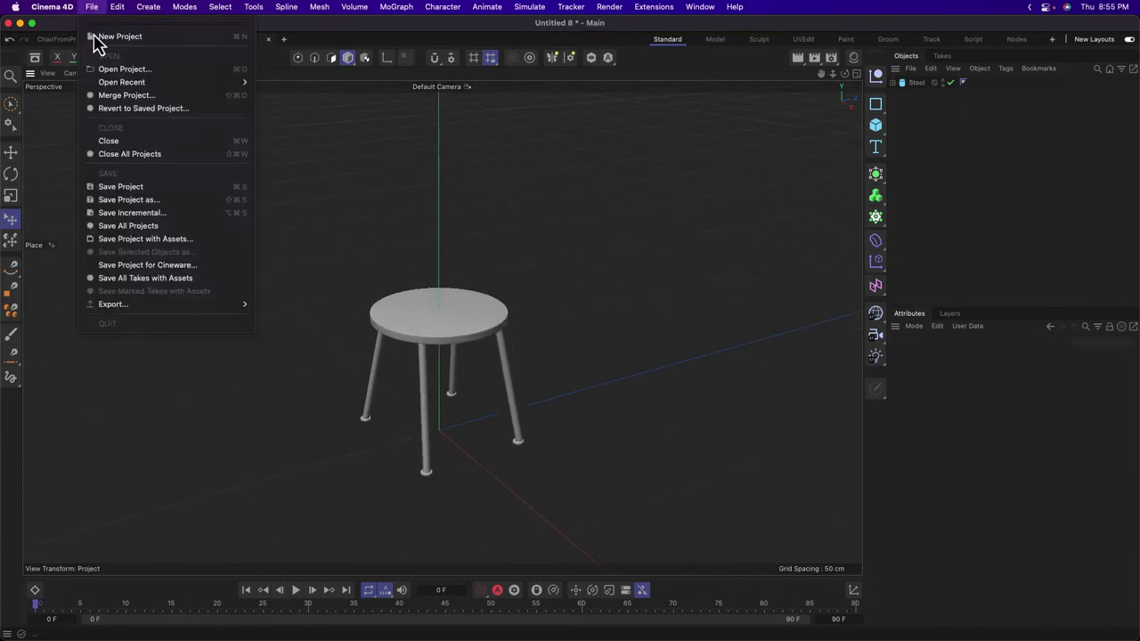
click(159, 203)
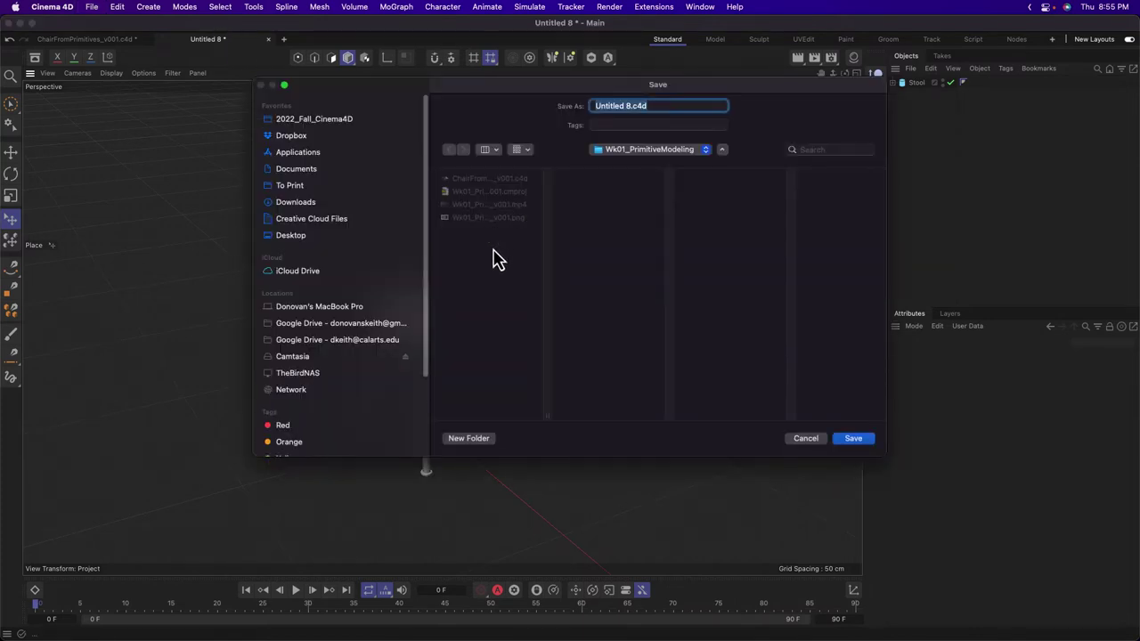
text(StoolFromPrimitives_v001)
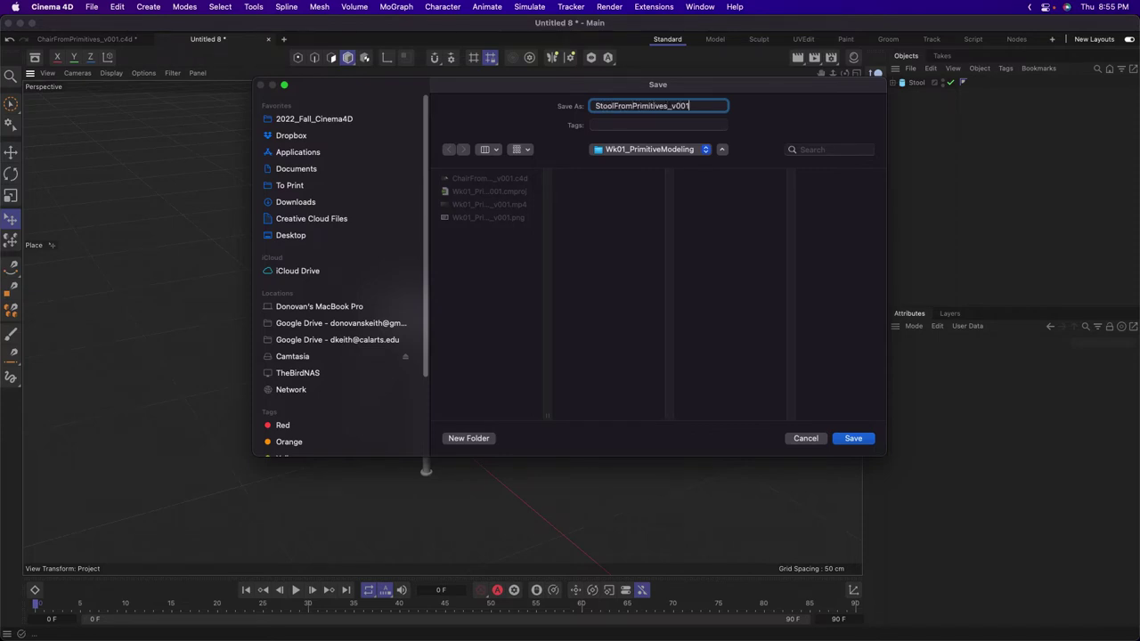
key(Return)
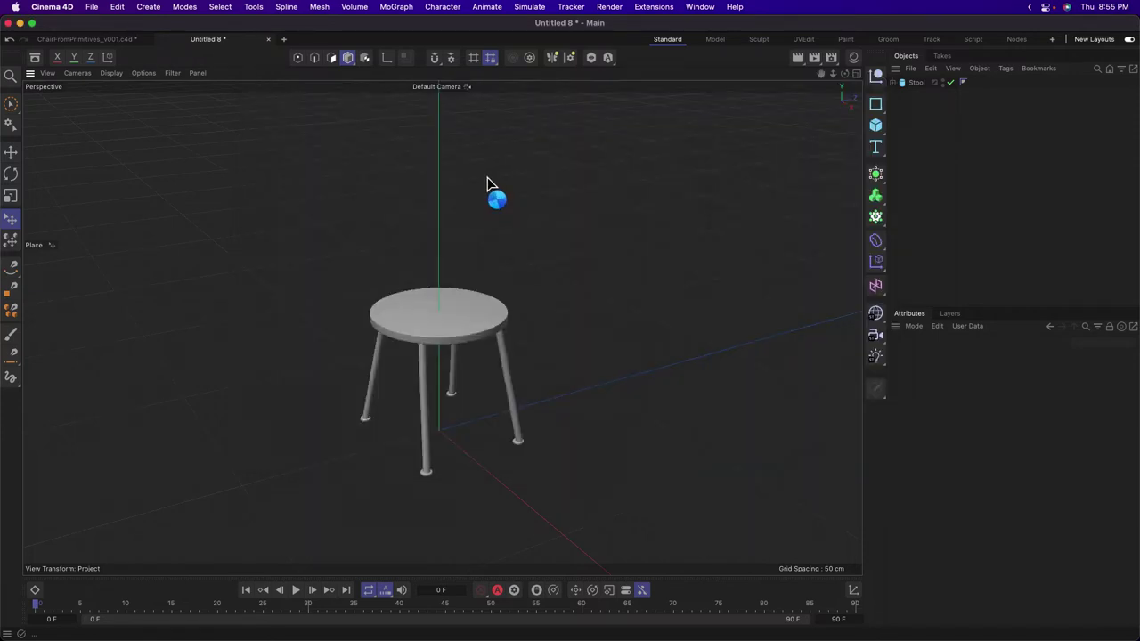
Copy the Seat hierarchy from the ChairFromPrimitives_v001 project and paste it into StoolFromPrimitives_v001.
key(ctrl+Tab)
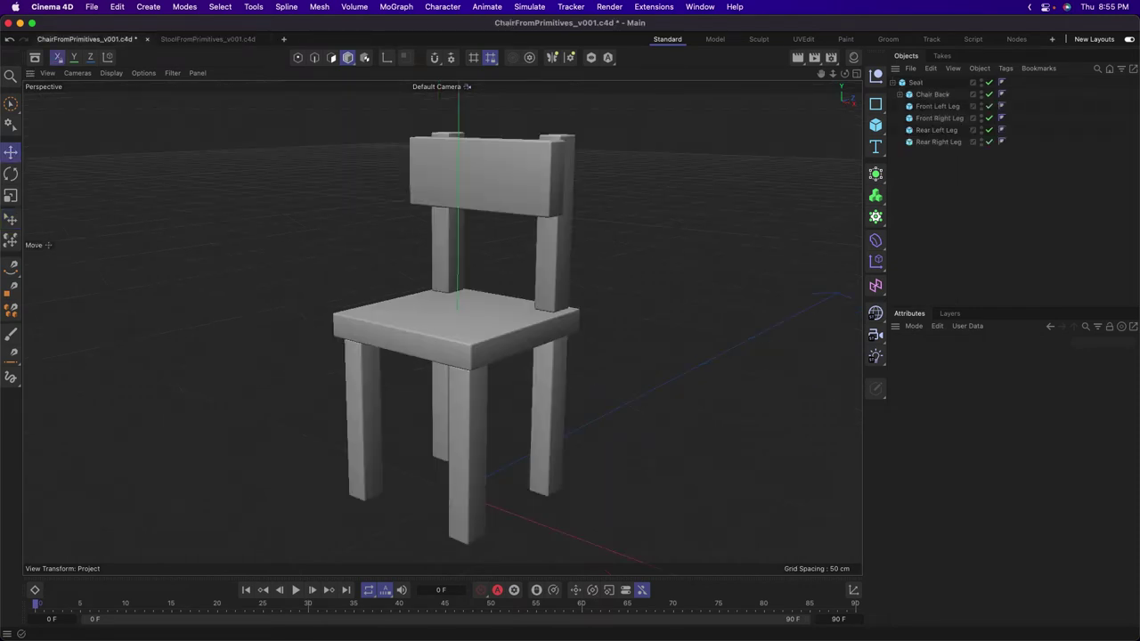
click(916, 83)
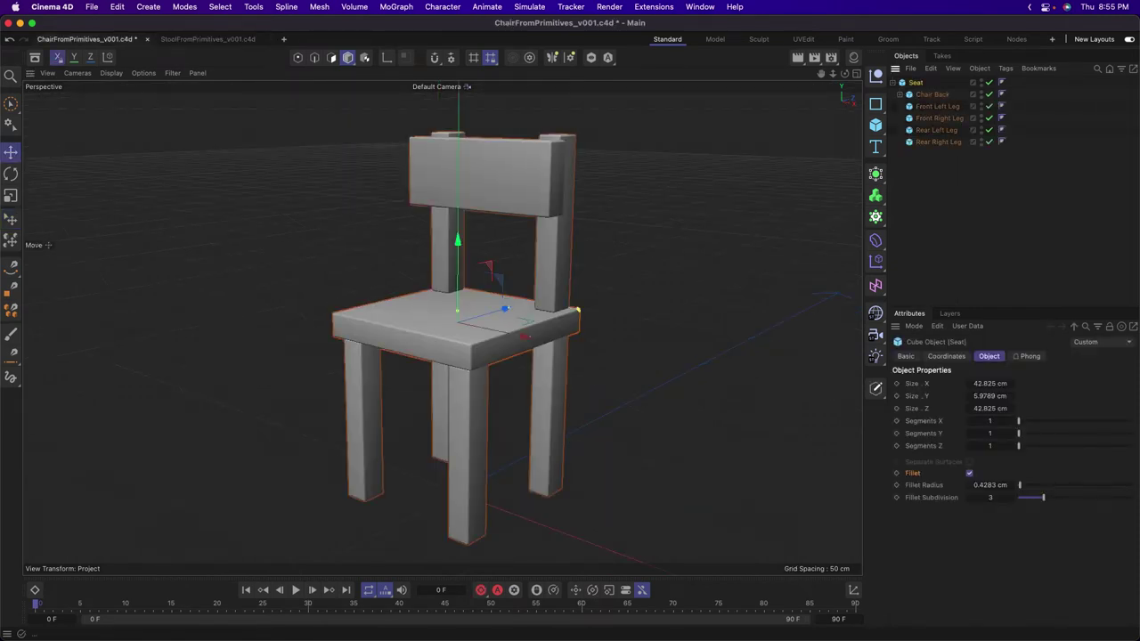
key(ctrl+Tab)
key(super+v)
alt+drag(473, 382, 597, 343)
alt+right_drag(598, 343, 559, 349)
alt+middle_drag(577, 358, 511, 359)
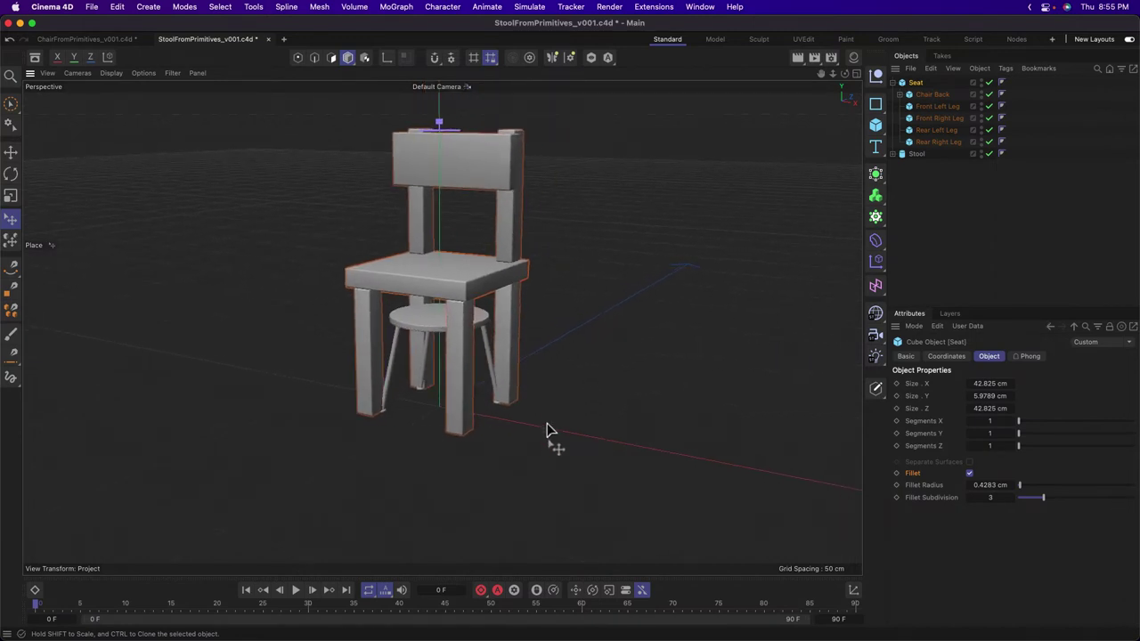
Place the chair on the floor beside the Stool, clear the selection and collapse the Seat hierarchy.
alt+drag(549, 431, 501, 383)
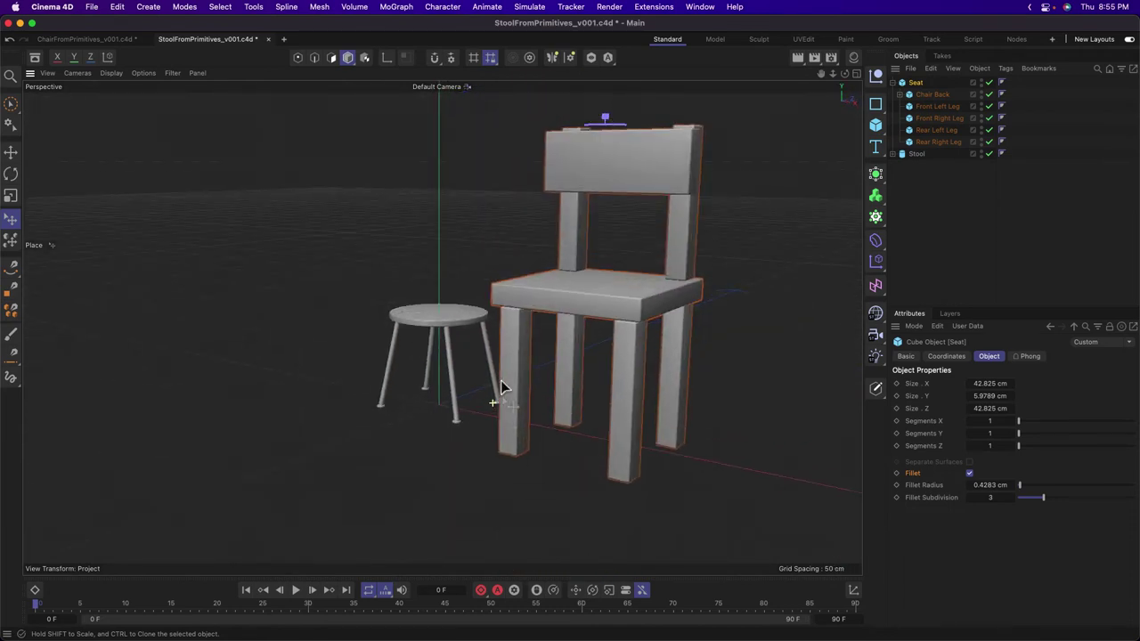
click(941, 233)
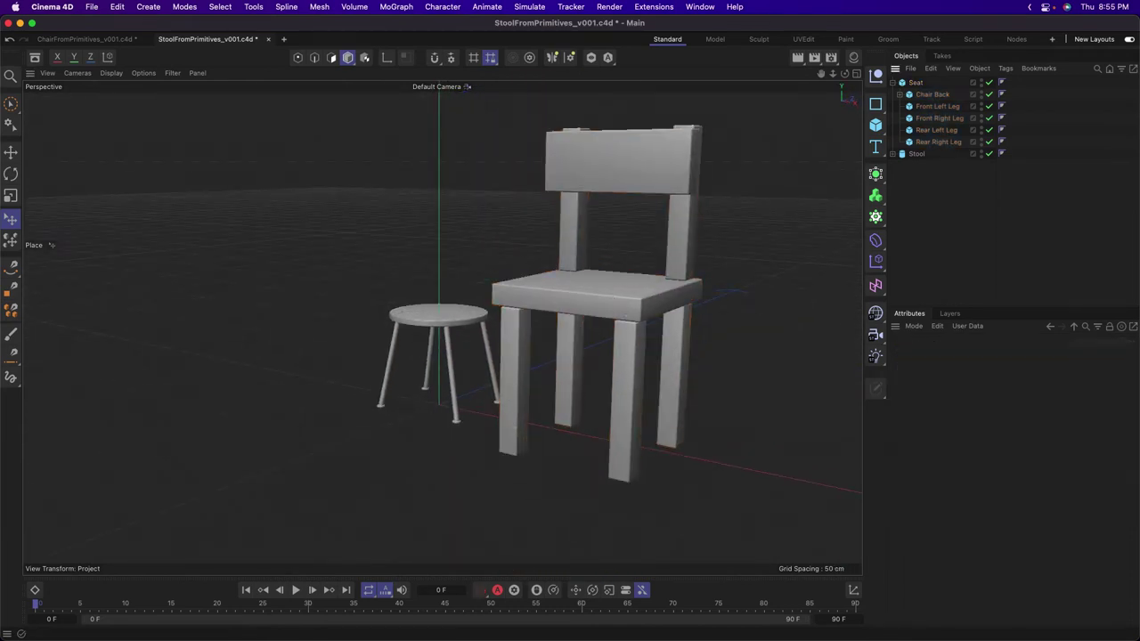
click(916, 83)
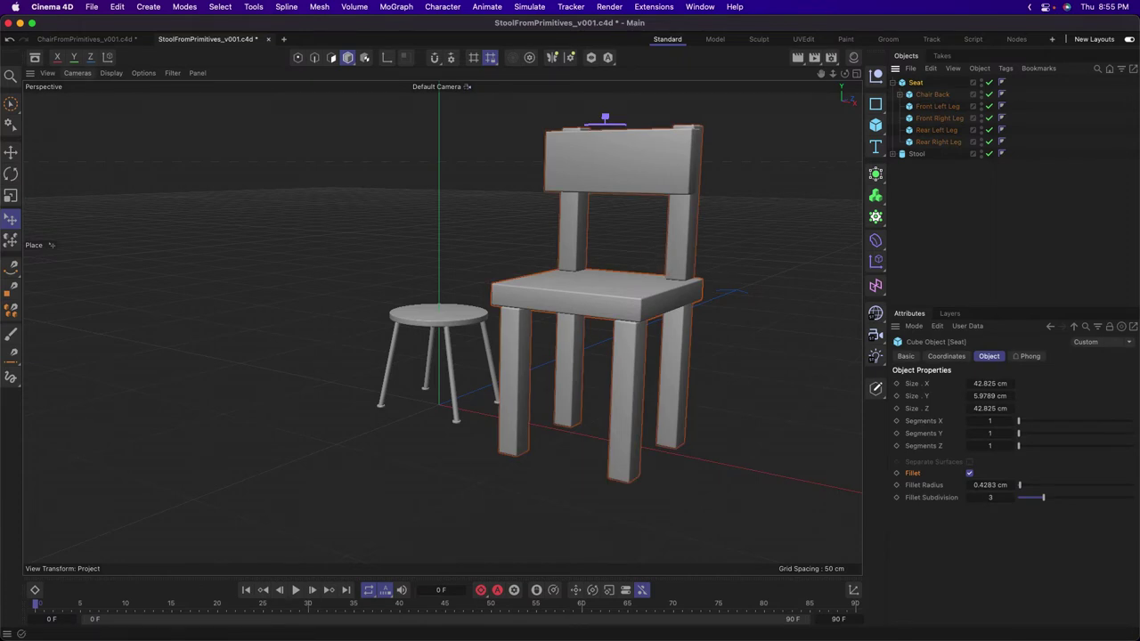
alt+drag(555, 270, 401, 321)
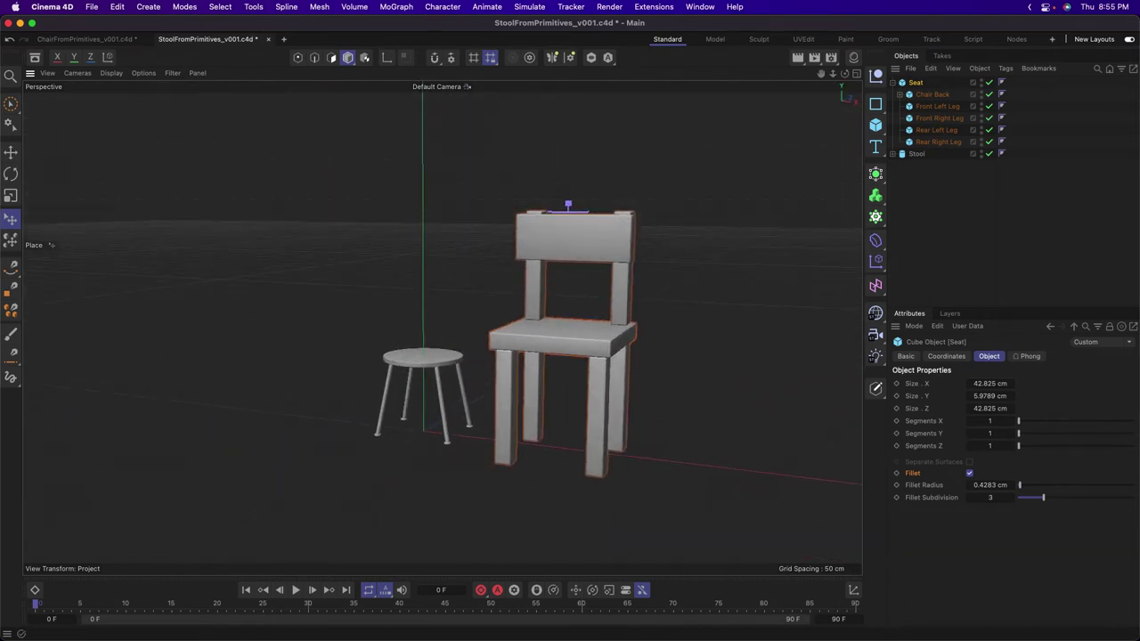
click(964, 223)
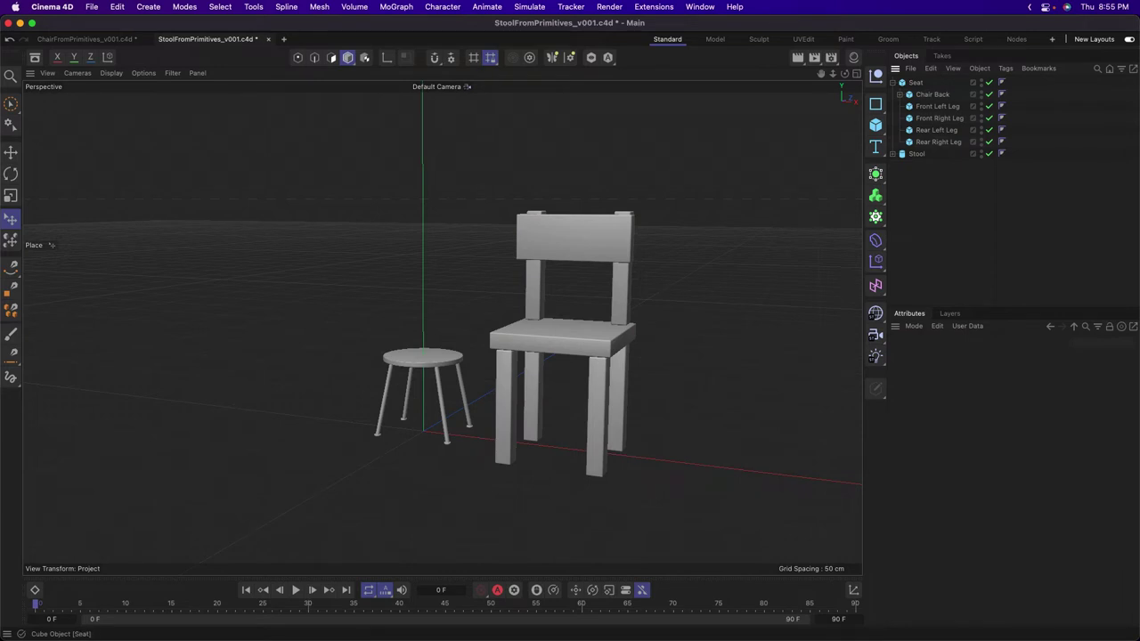
click(894, 83)
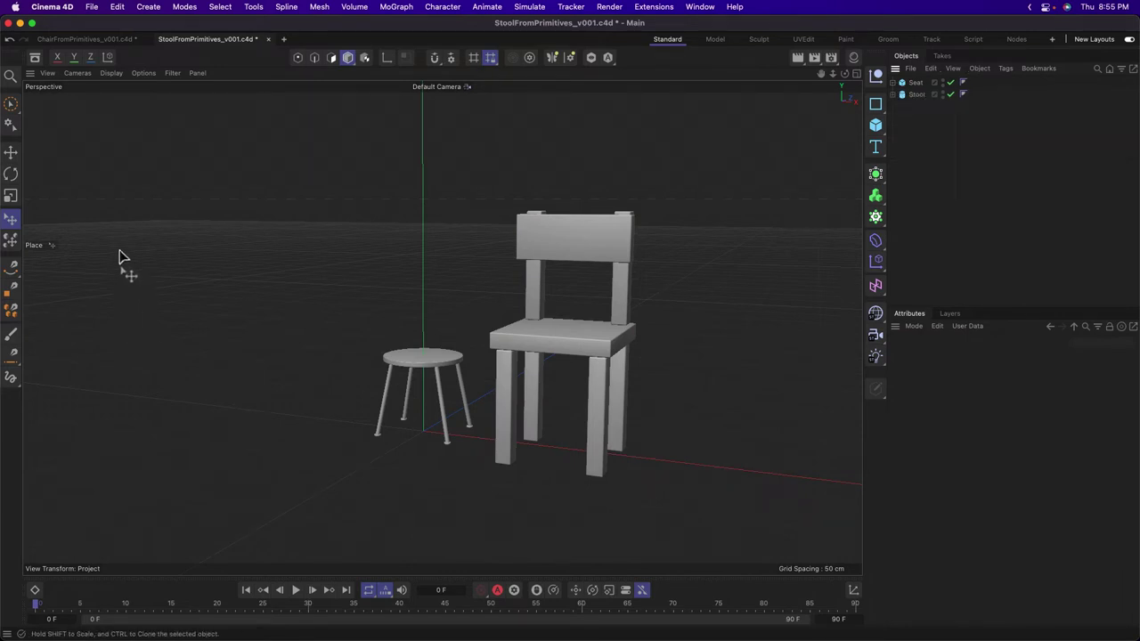
Create a new project and add a default Cube primitive.
key(super+n)
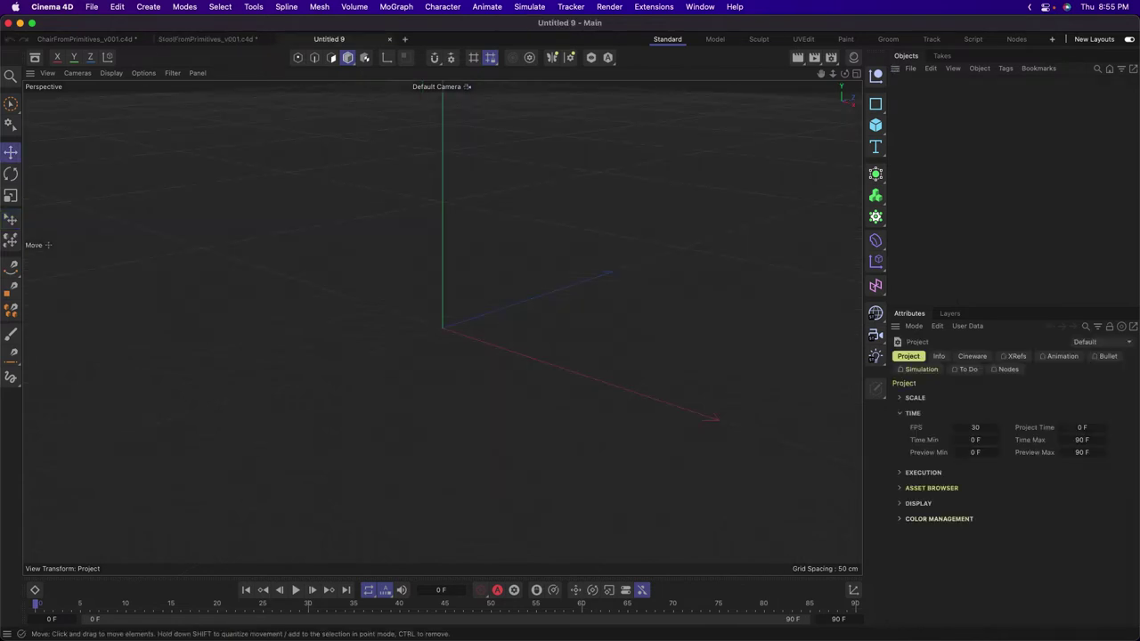
click(876, 125)
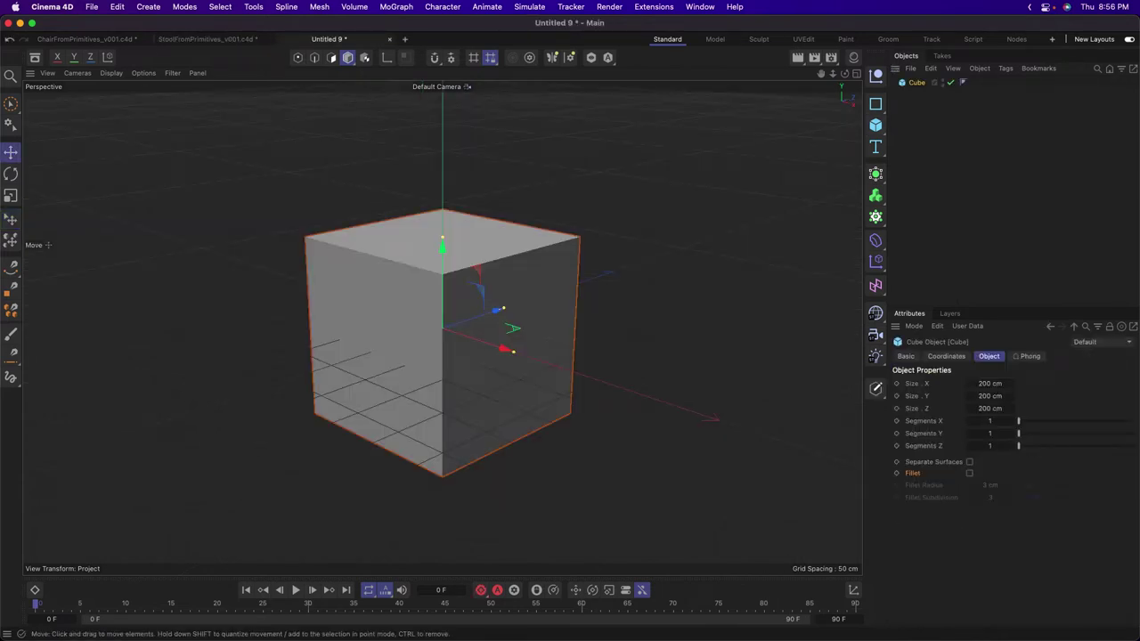
Try moving the cube along its Y and X axes and undo the moves.
key(e)
drag(442, 245, 563, 241)
key(super+z)
mouse_move(443, 245)
mouse_down()
mouse_move(441, 115)
mouse_move(441, 552)
mouse_move(442, 244)
mouse_up()
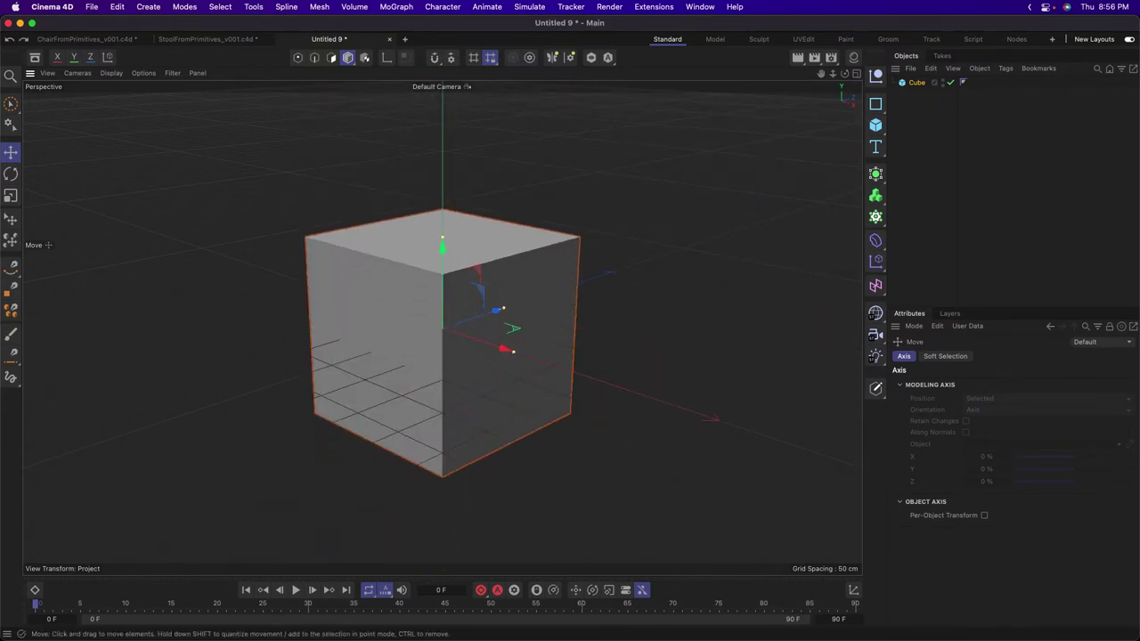
mouse_move(505, 348)
mouse_down()
mouse_move(381, 366)
mouse_move(552, 393)
mouse_move(528, 276)
mouse_move(426, 268)
mouse_move(406, 369)
mouse_move(535, 270)
mouse_move(242, 259)
mouse_move(407, 395)
mouse_move(496, 369)
mouse_move(508, 349)
mouse_up()
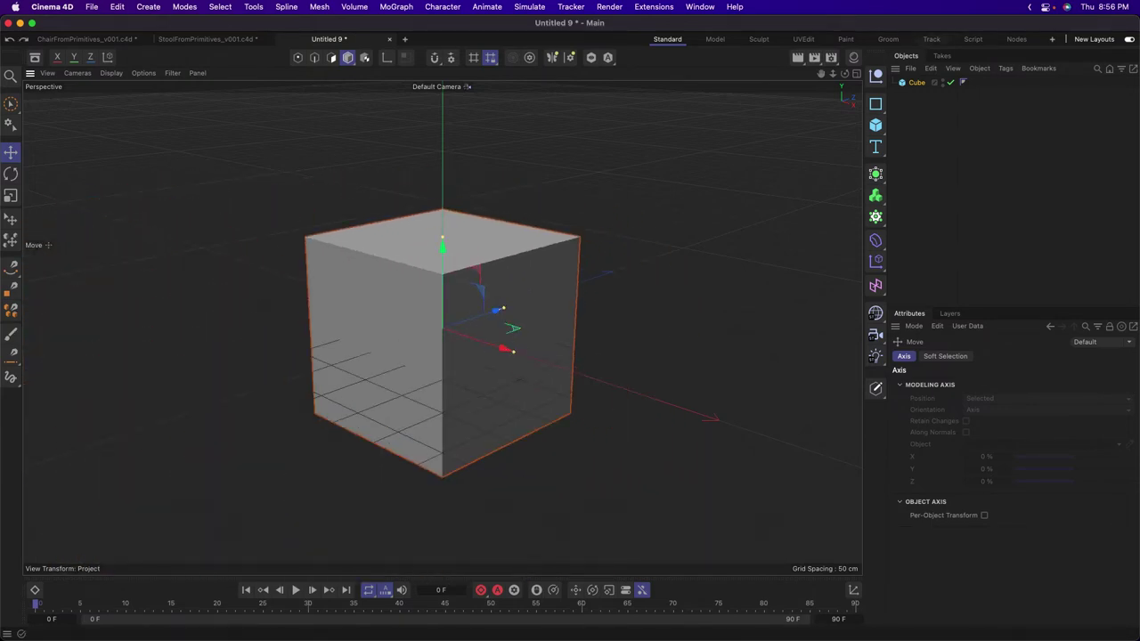
Show the four-view layout and the cube's coordinates, and move its lower corner near the world origin, at about 103, 102, 103 cm.
click(916, 82)
middle_click(534, 312)
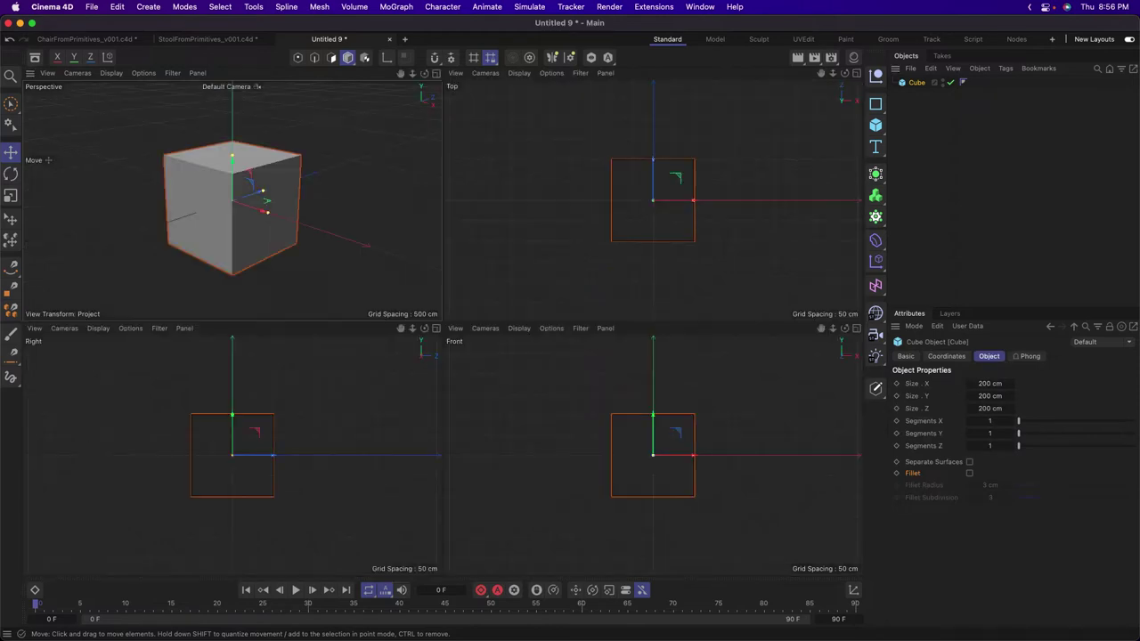
click(946, 357)
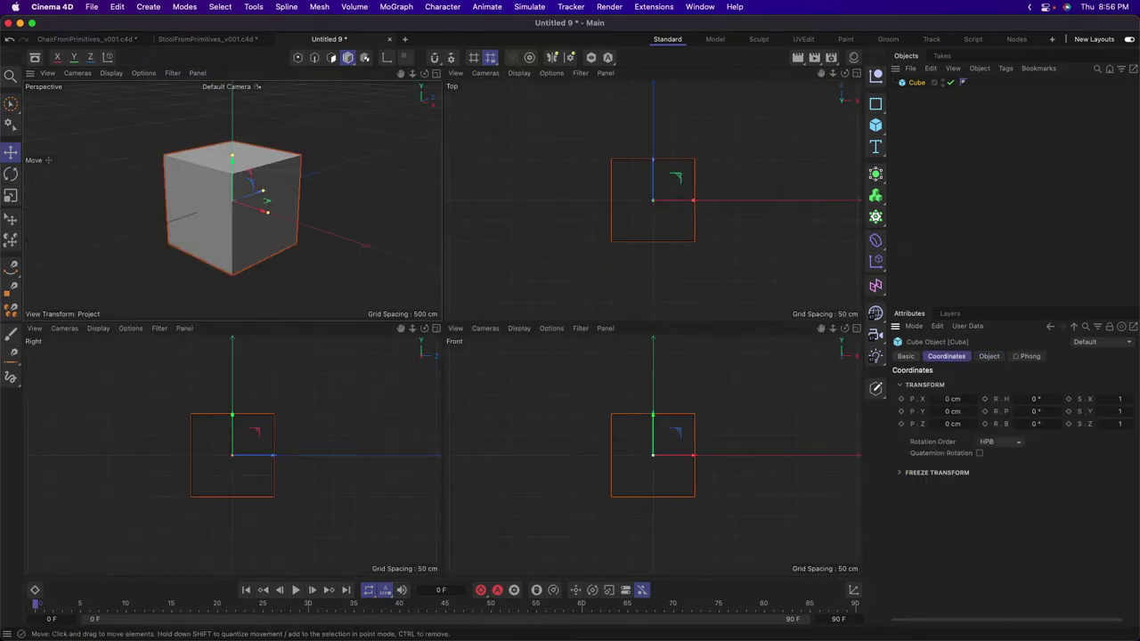
drag(653, 456, 694, 413)
drag(694, 201, 696, 158)
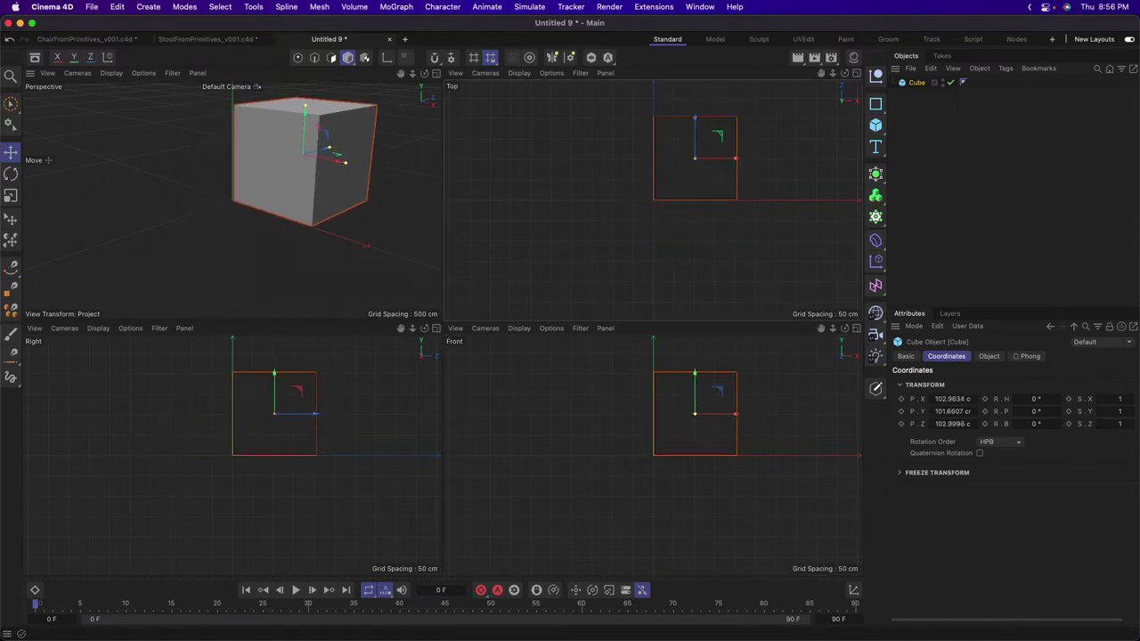
Set the cube's X, Y and Z positions to exactly 100 cm.
text(100)
key(Tab)
text(100)
key(Tab)
text(1)
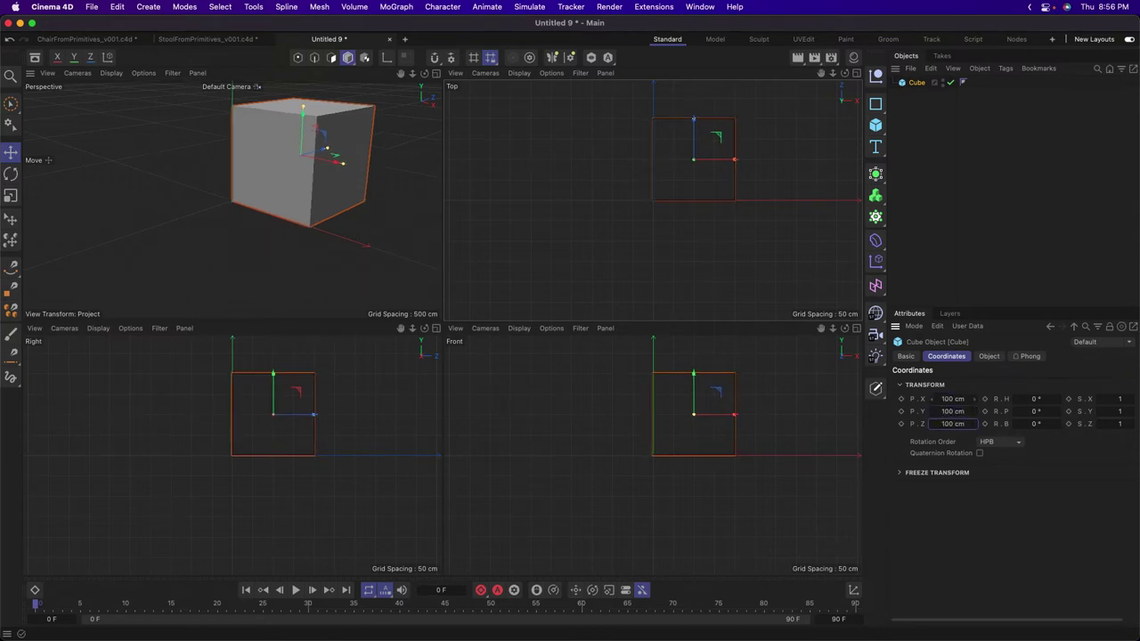
Return to the single perspective view and enable the cube's Fillet with a radius of 0.1 cm.
click(667, 413)
scroll(668, 413, up, 2)
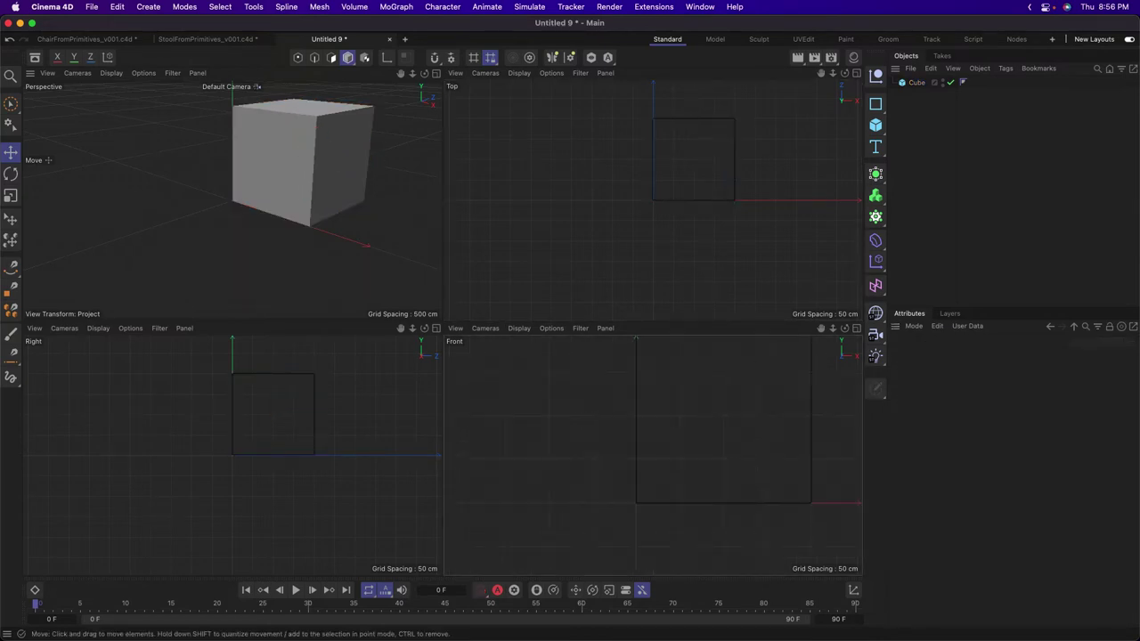
key(h)
key(F1)
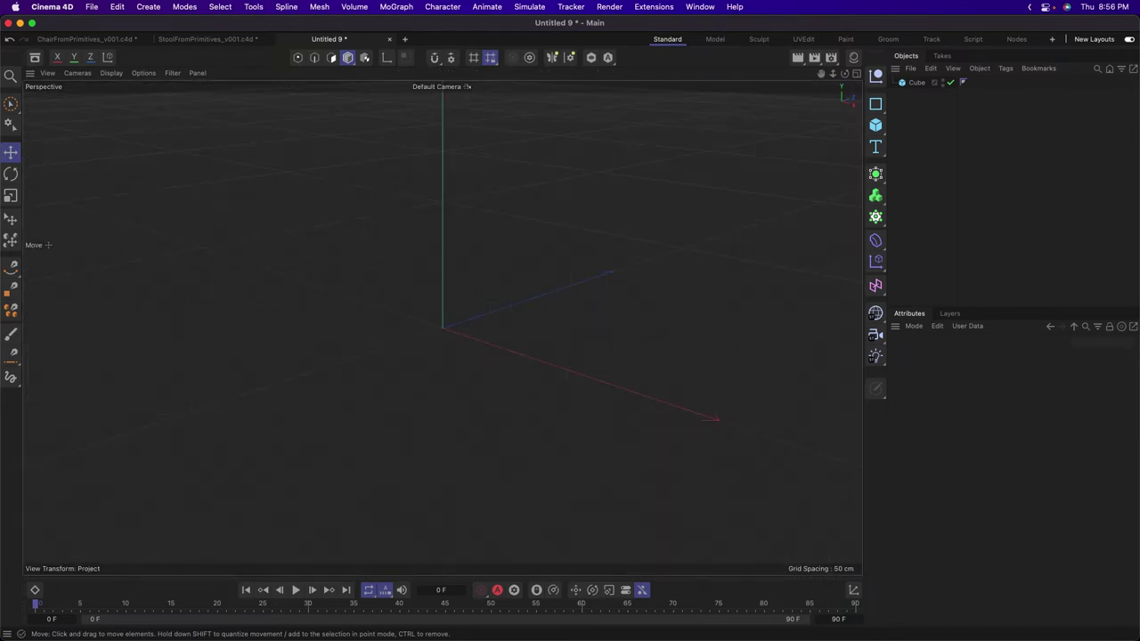
key(h)
alt+drag(440, 326, 439, 351)
click(551, 260)
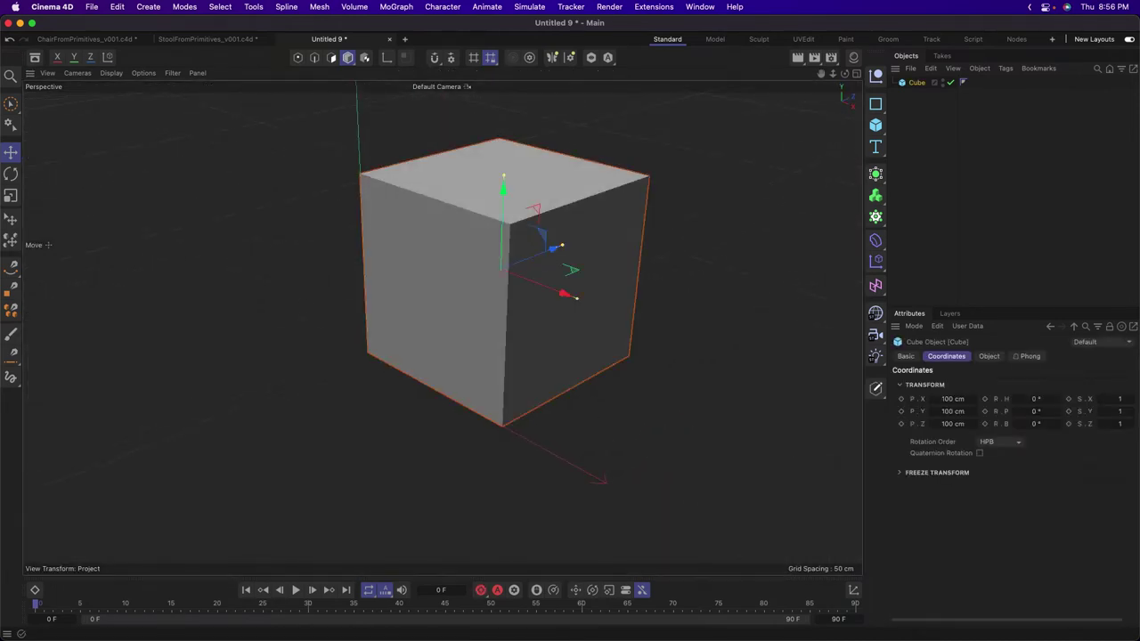
click(989, 356)
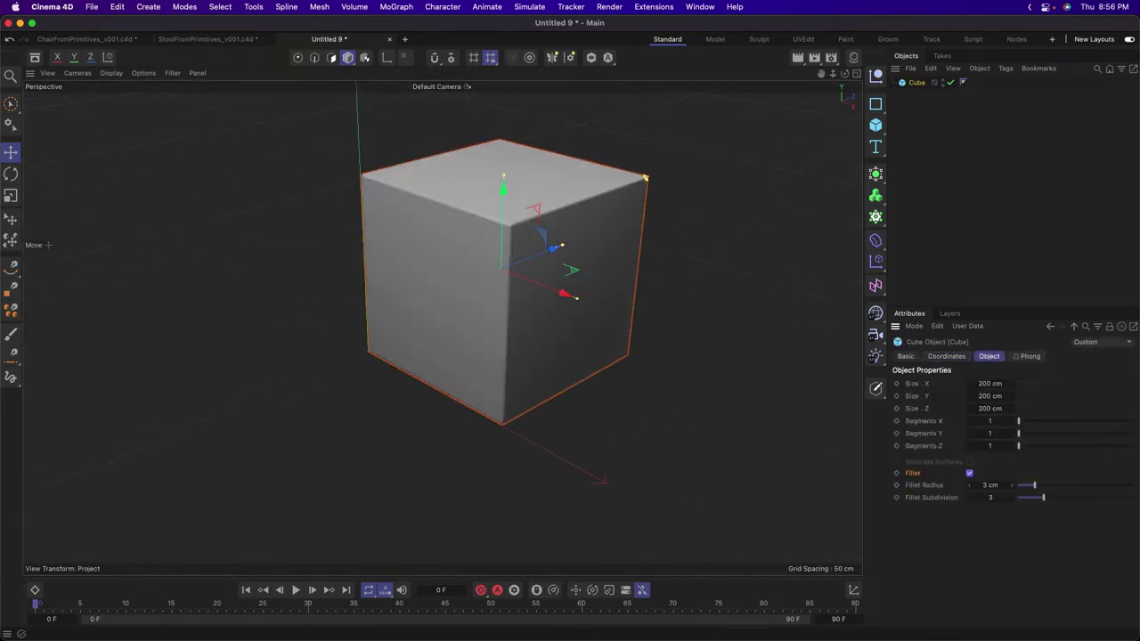
drag(993, 485, 977, 486)
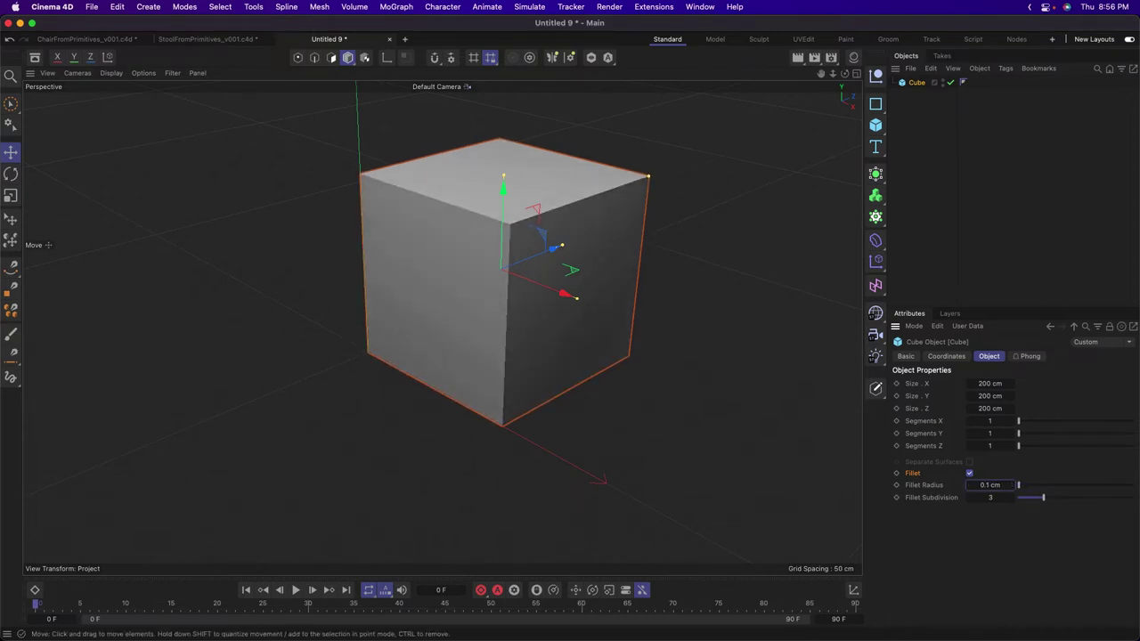
Render the perspective view of the cube, increase its fillet radius slightly and inspect the rounded edges.
key(super+r)
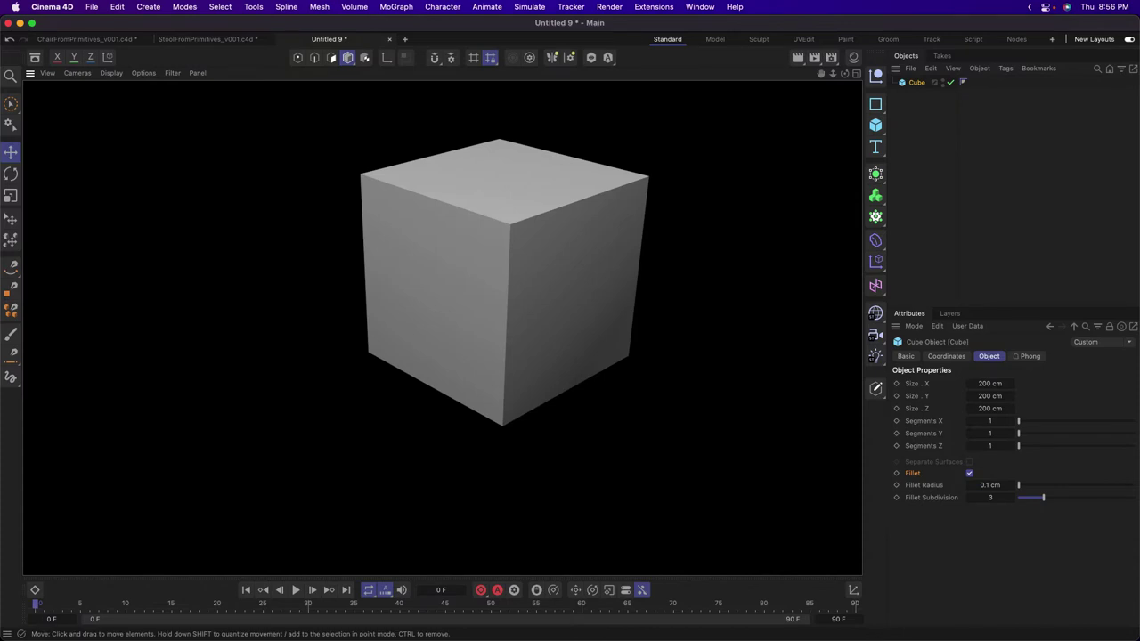
drag(990, 485, 1000, 486)
click(976, 196)
alt+drag(430, 356, 397, 392)
alt+drag(472, 267, 466, 315)
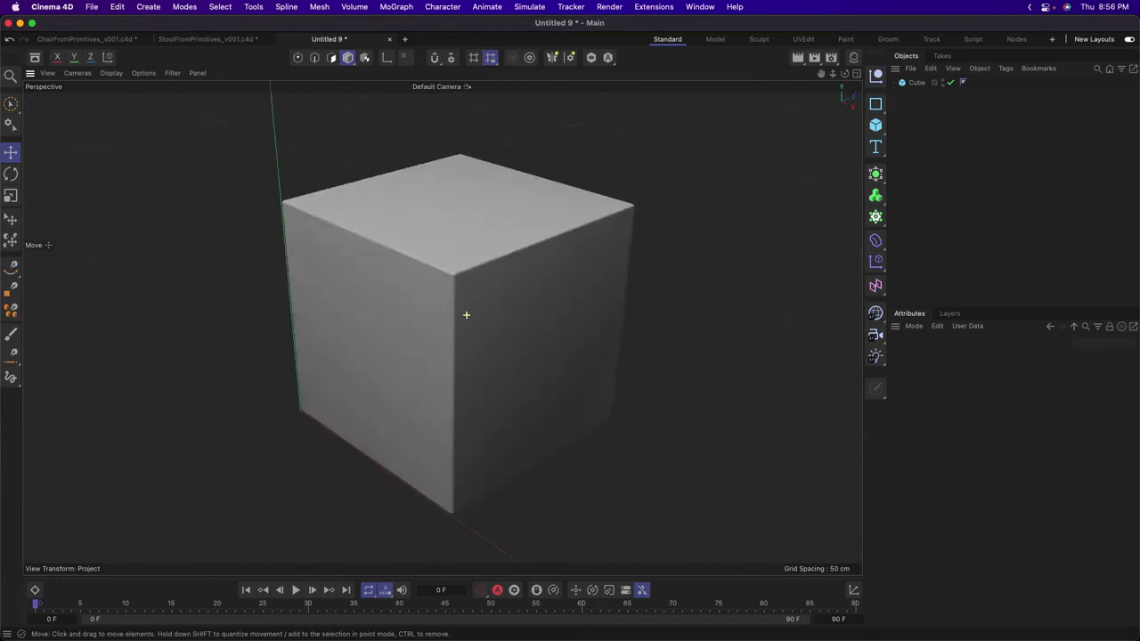
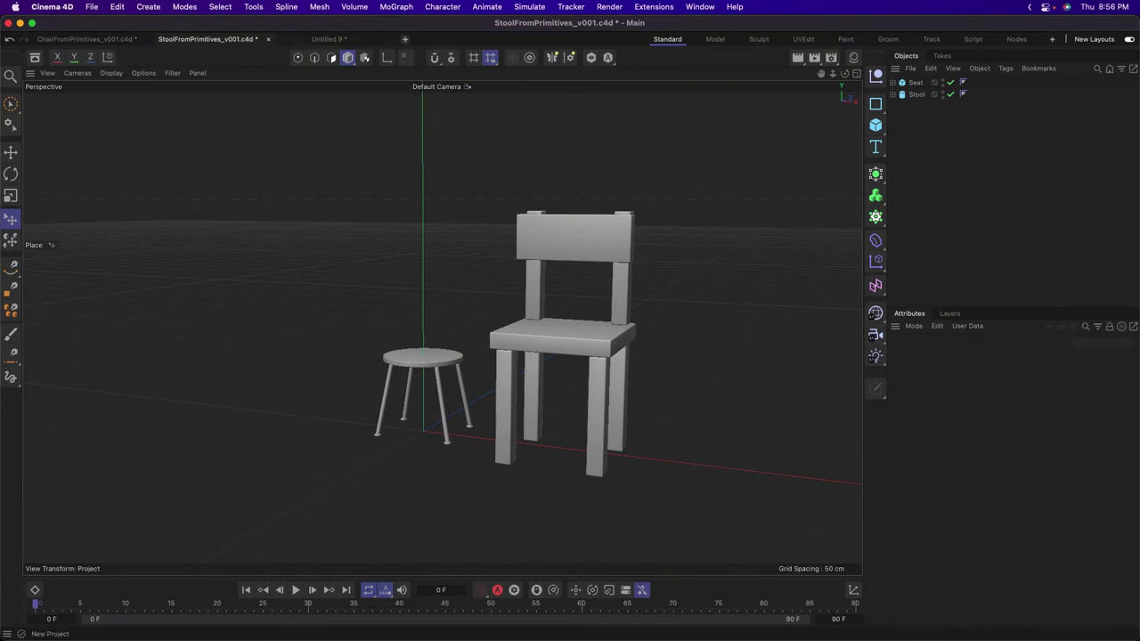
Add a Cylinder primitive in a new project and enable its Slice from 0° to 180°.
click(403, 57)
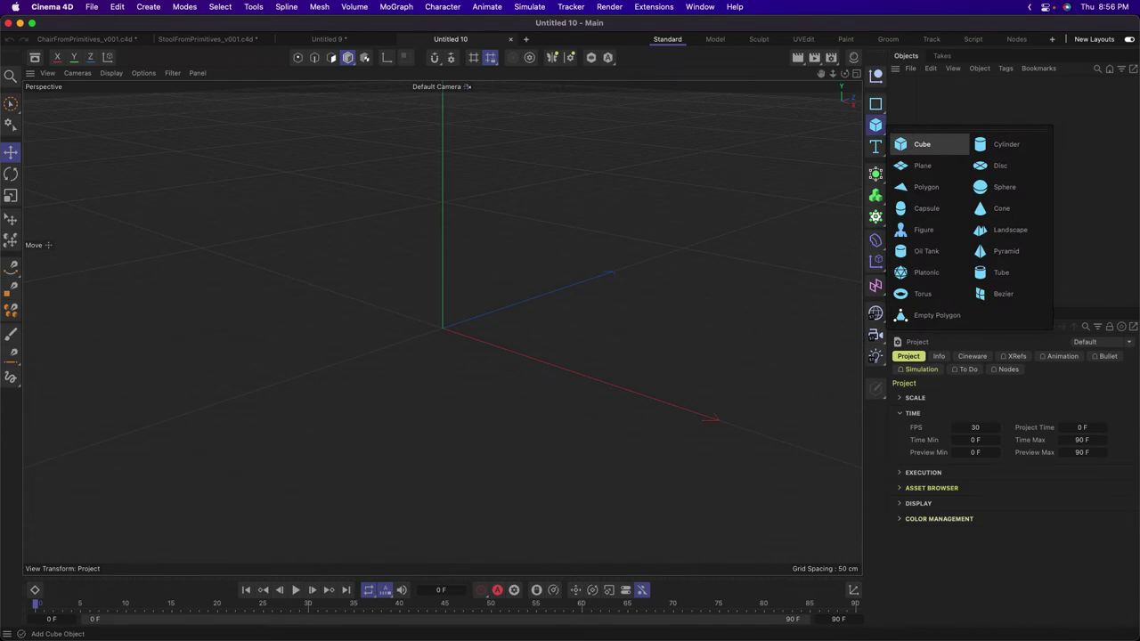
click(1006, 144)
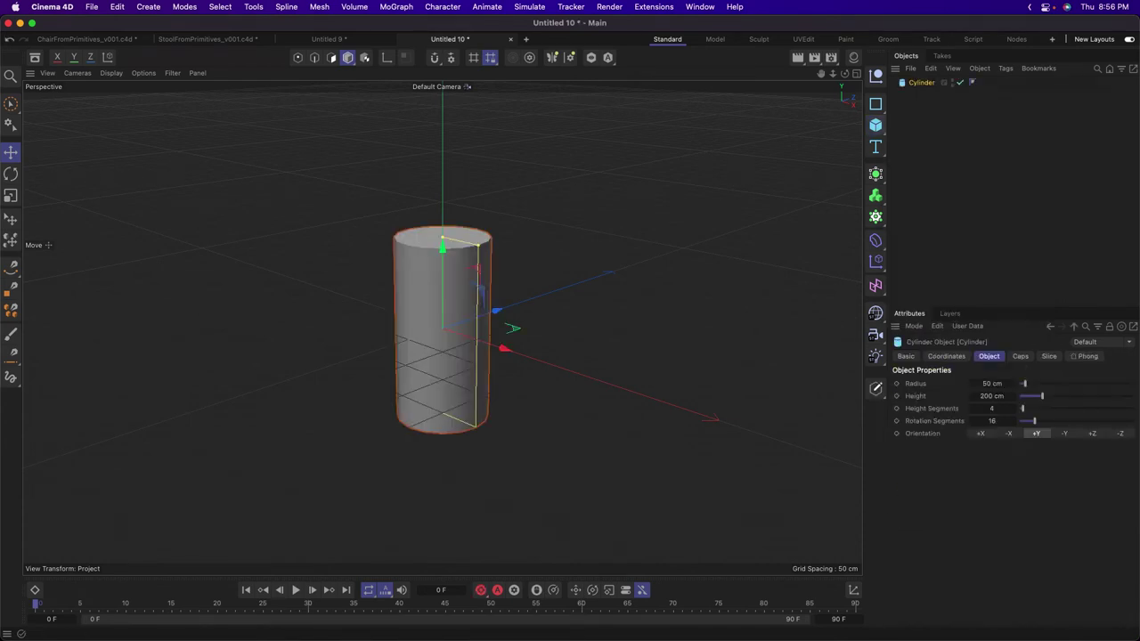
click(1050, 356)
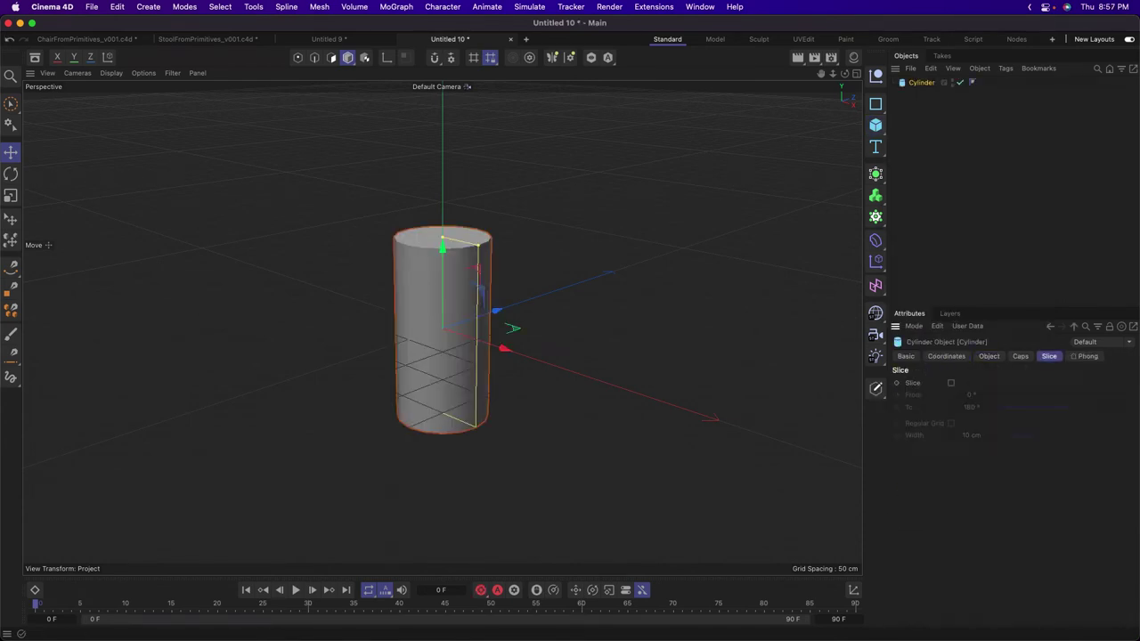
mouse_move(1001, 395)
mouse_down()
mouse_move(1082, 395)
mouse_move(999, 395)
mouse_up()
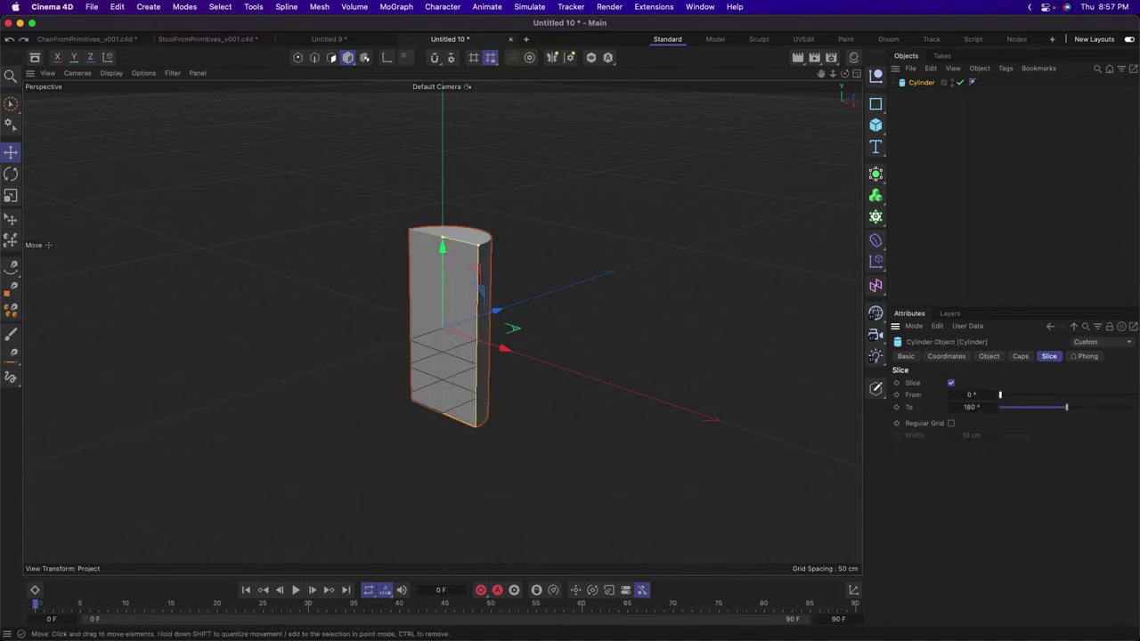
Set the half-cylinder's orientation to +Z and resize it to a radius of about 57.8 cm and a height of about 174.7 cm.
click(989, 356)
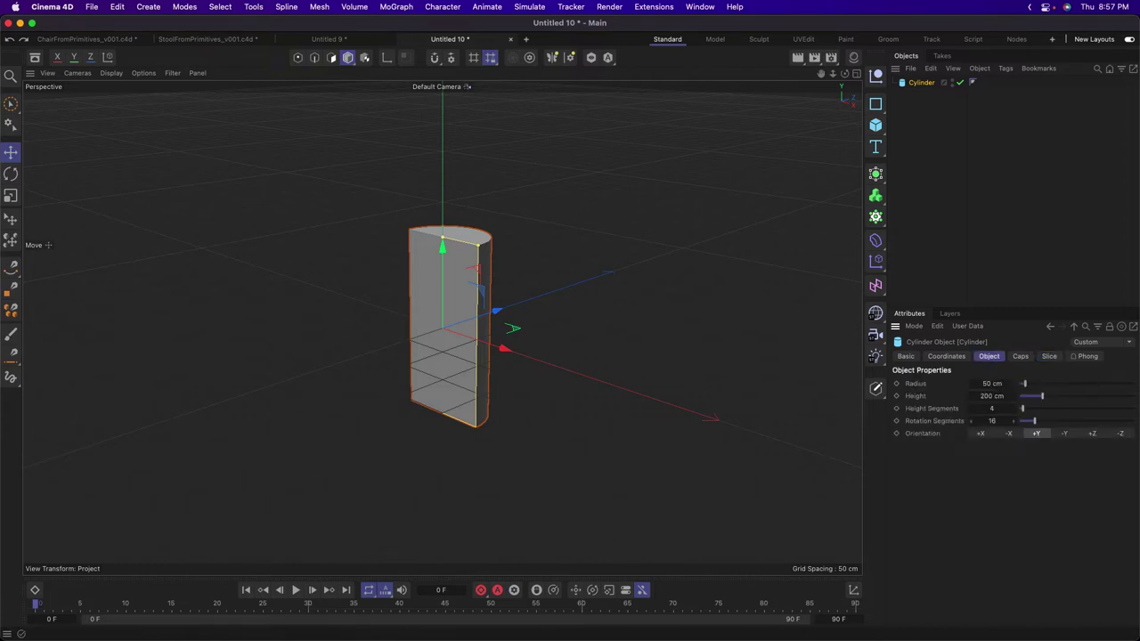
click(1092, 434)
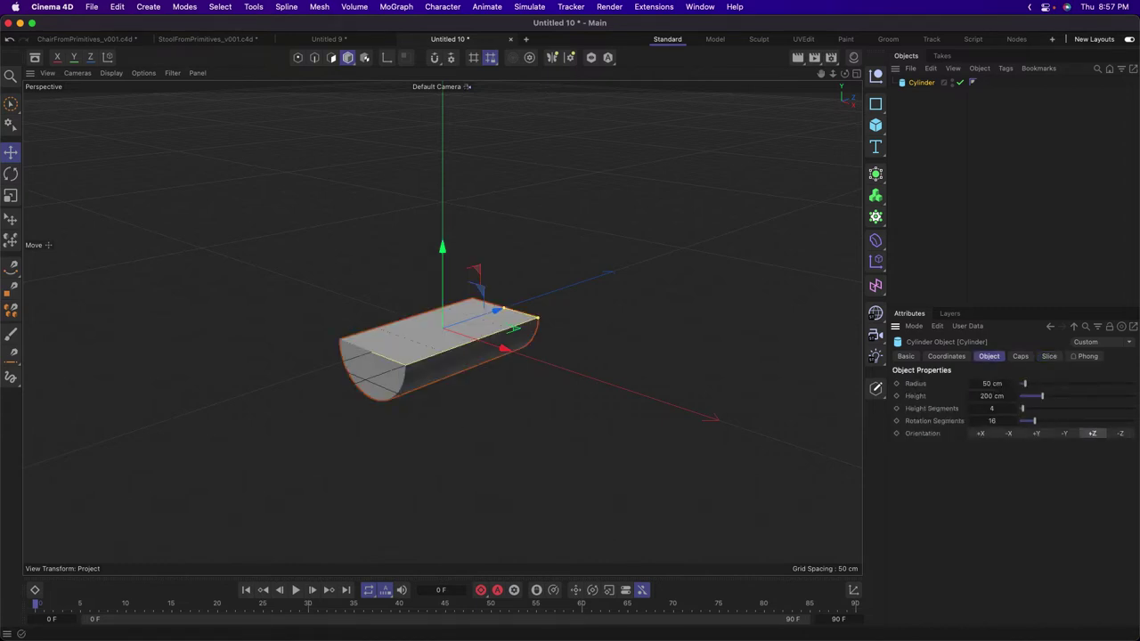
click(1120, 433)
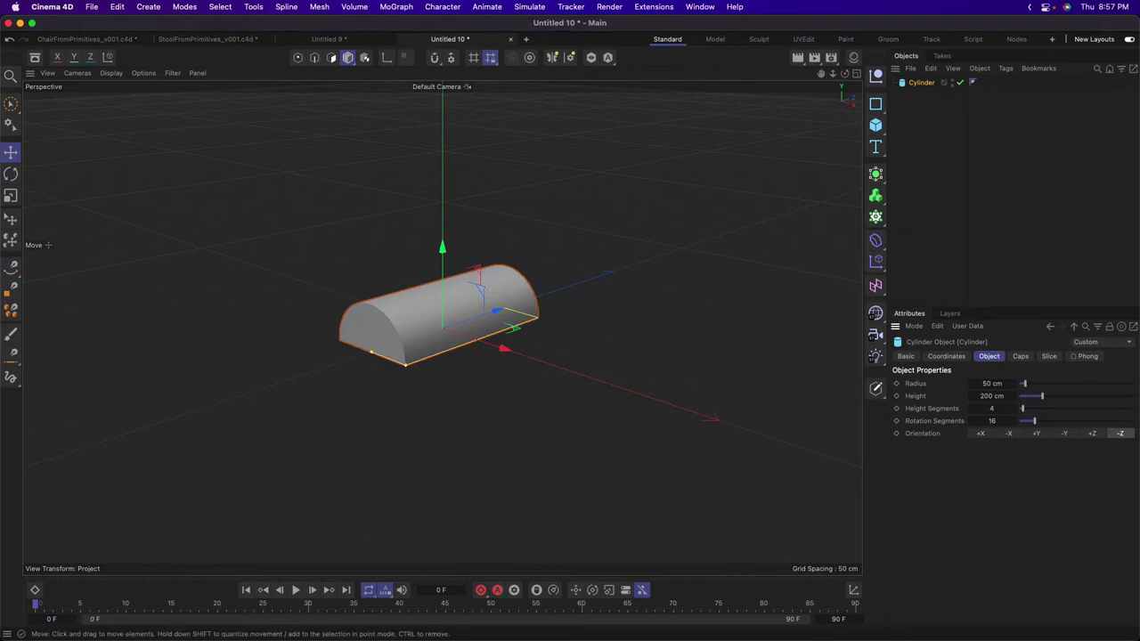
click(1092, 433)
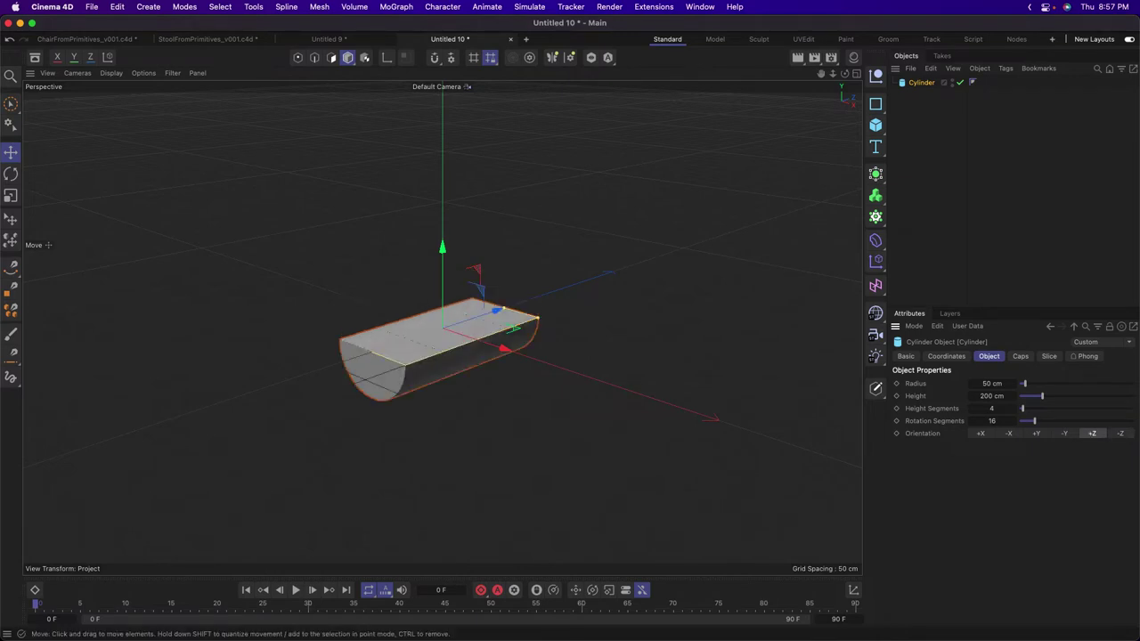
drag(538, 317, 496, 311)
In the front view, duplicate the half-cylinder in place and set the copy's orientation to -Z.
middle_click(495, 311)
middle_click(544, 400)
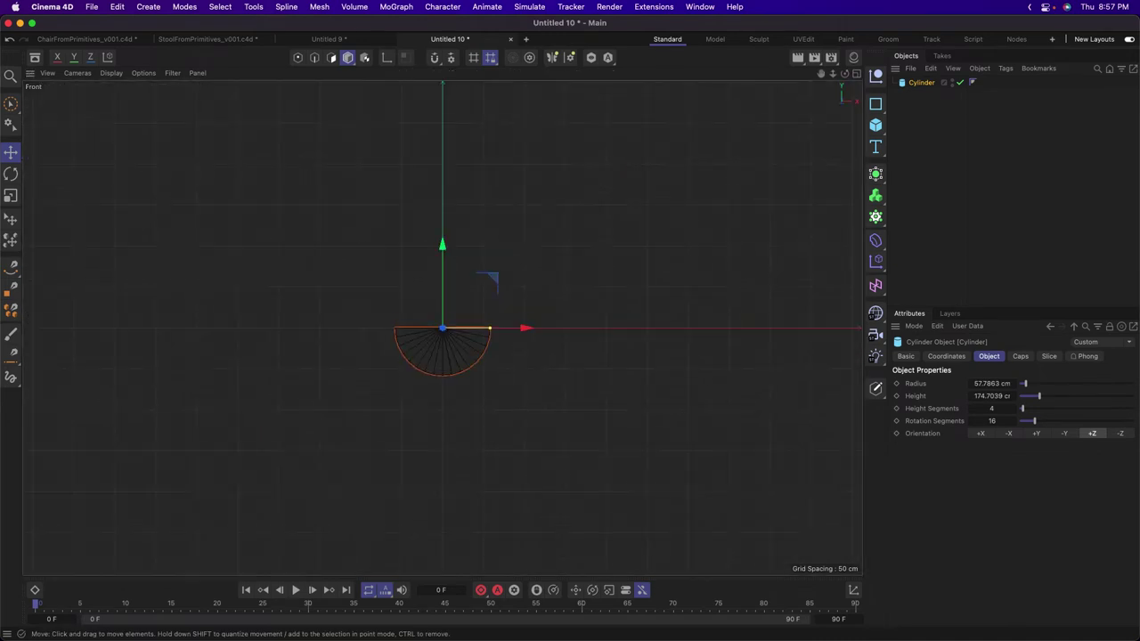
alt+middle_drag(543, 401, 543, 393)
key(super+c)
key(super+v)
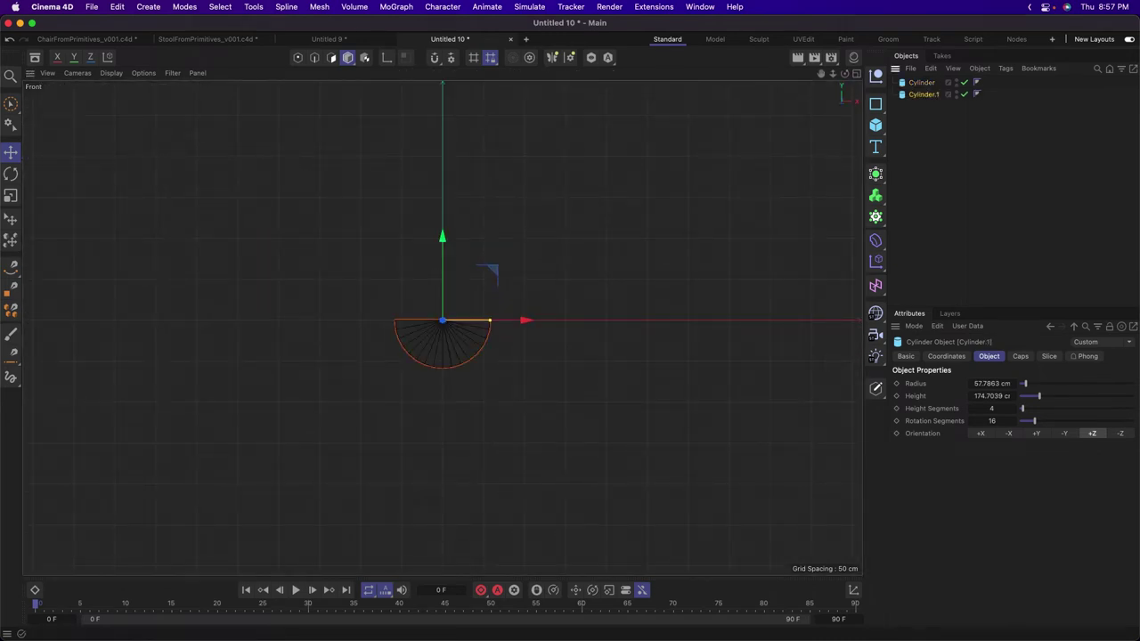
click(1120, 433)
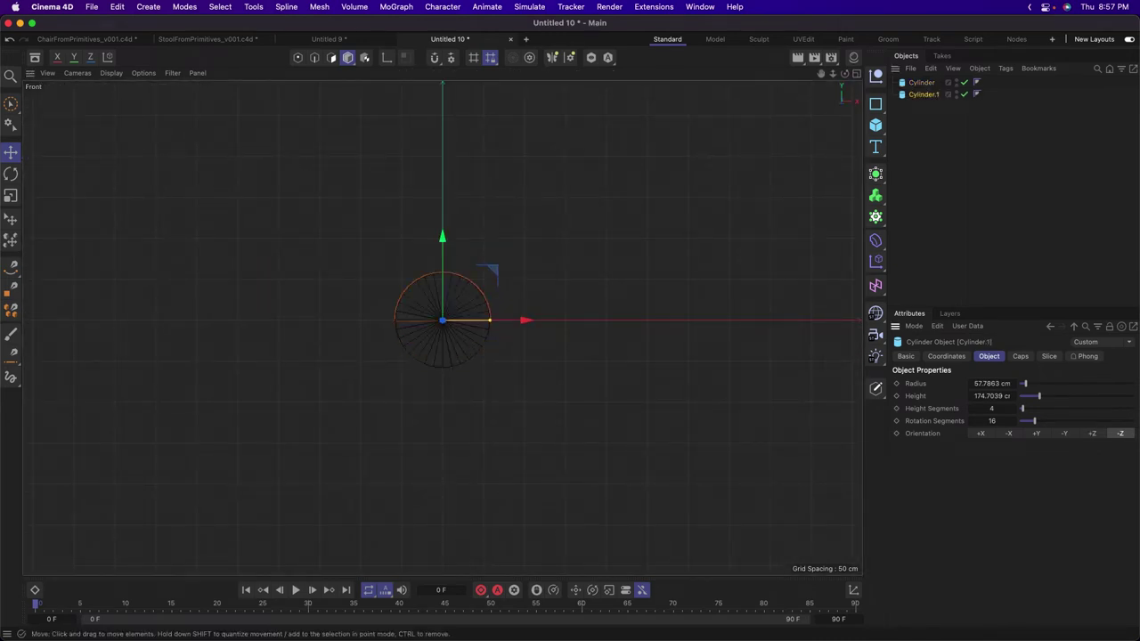
Rotate the upper half-cylinder open like a lid and move it up and back onto the lower half's edge.
key(r)
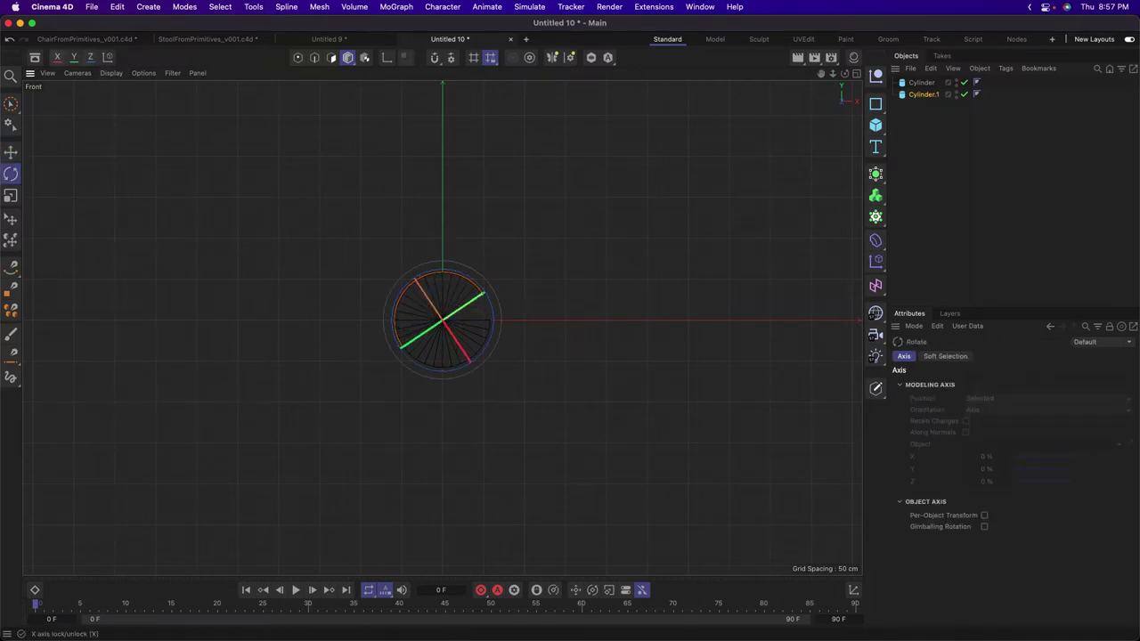
click(11, 151)
drag(443, 332, 435, 303)
click(434, 303)
middle_click(423, 309)
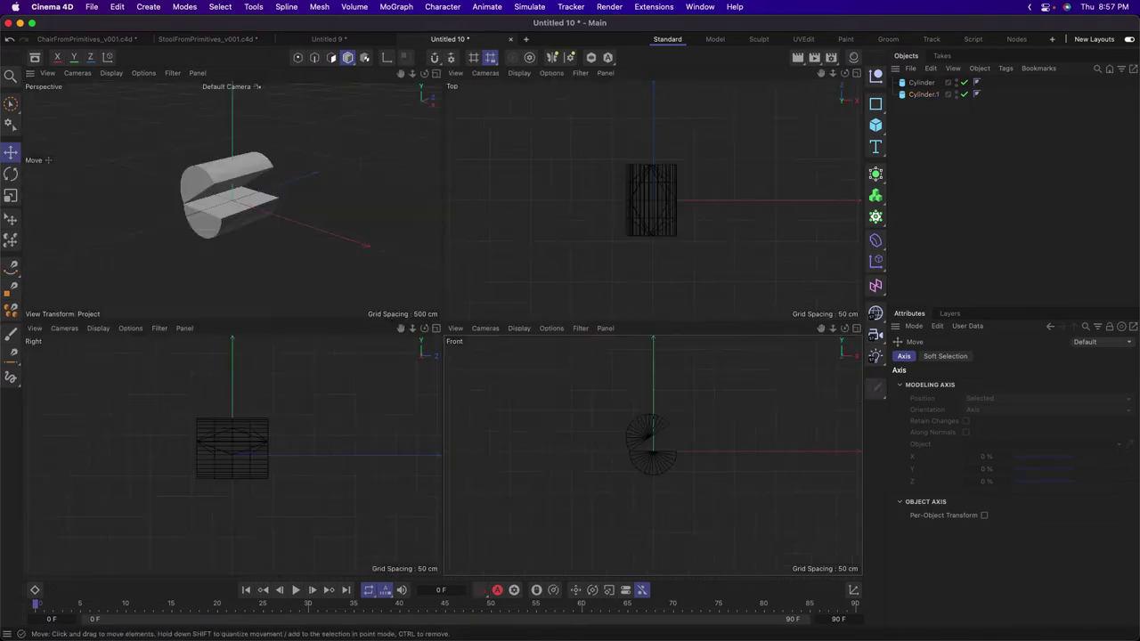
middle_click(401, 308)
mouse_move(396, 355)
alt+mouse_down()
mouse_move(463, 334)
mouse_move(401, 354)
alt+mouse_up()
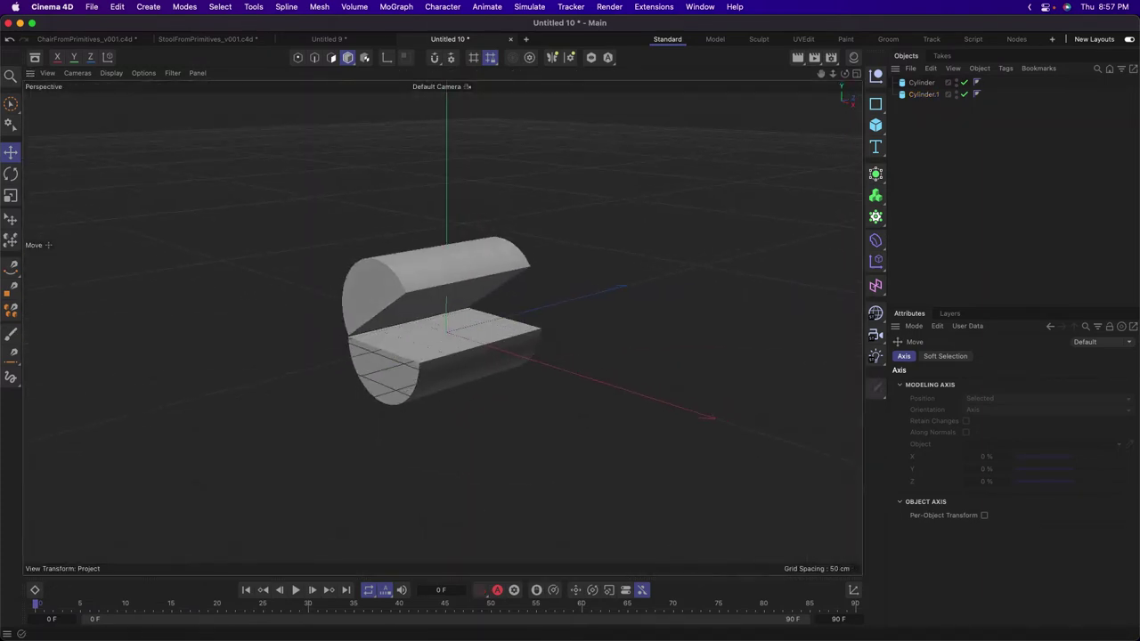
Add another Cylinder with a radius of about 3.5 cm and place it at the lower half-cylinder's +X edge in the front view.
click(876, 125)
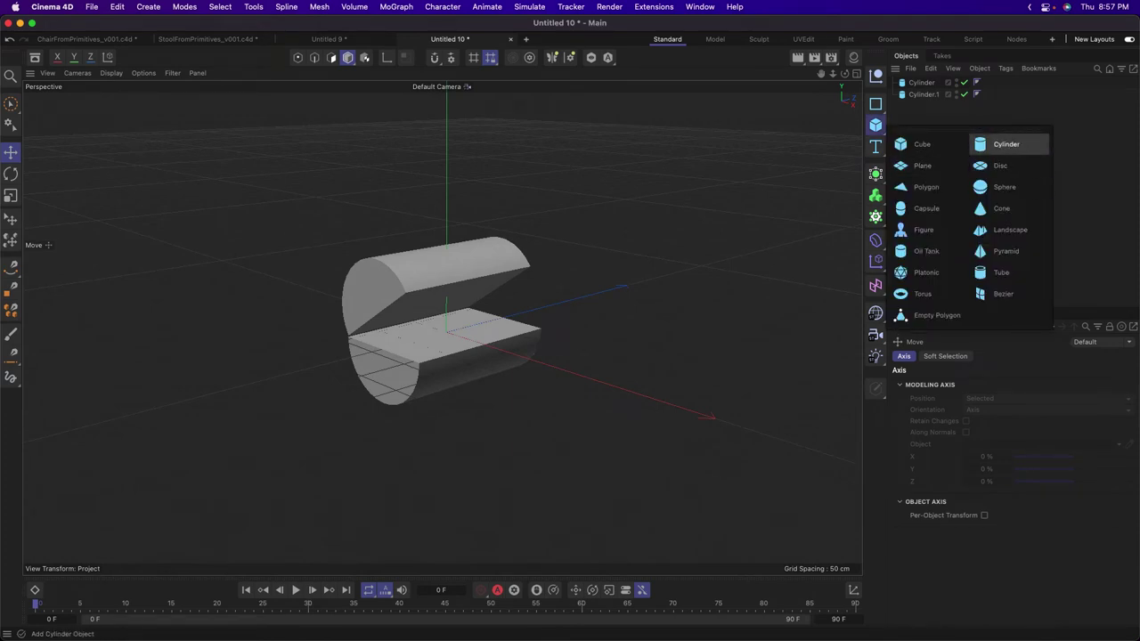
click(1007, 144)
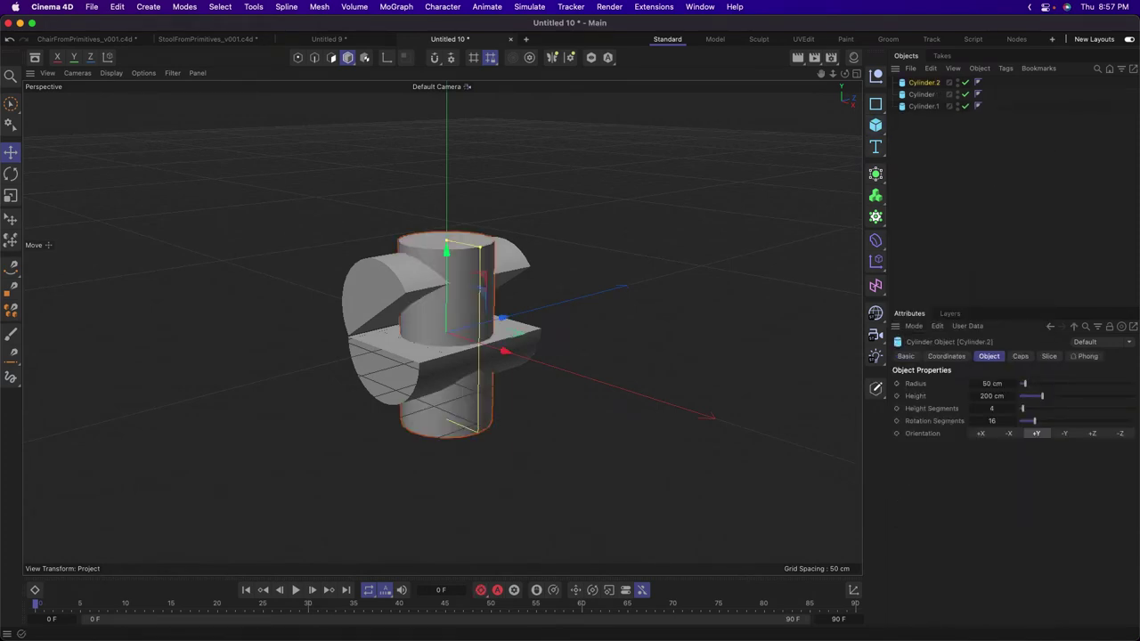
drag(479, 248, 449, 241)
middle_click(449, 241)
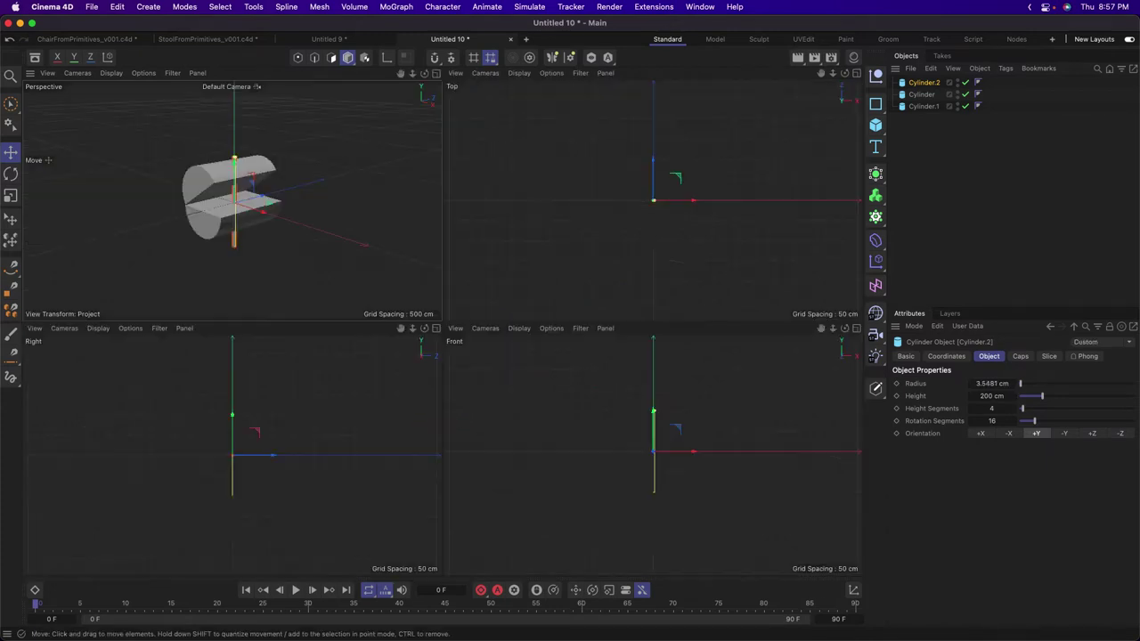
middle_click(653, 452)
key(F4)
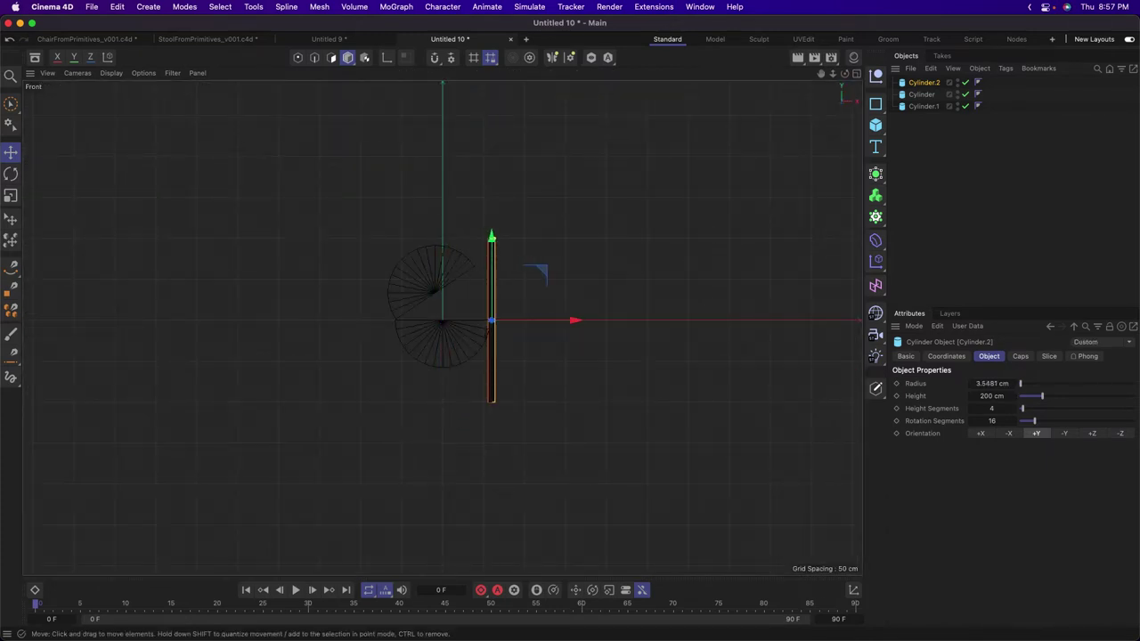
Tilt the thin cylinder outward as a leg and move it down so its upper end meets the lower half-cylinder.
key(r)
mouse_move(530, 287)
mouse_down()
mouse_move(511, 272)
mouse_move(523, 279)
mouse_up()
key(w)
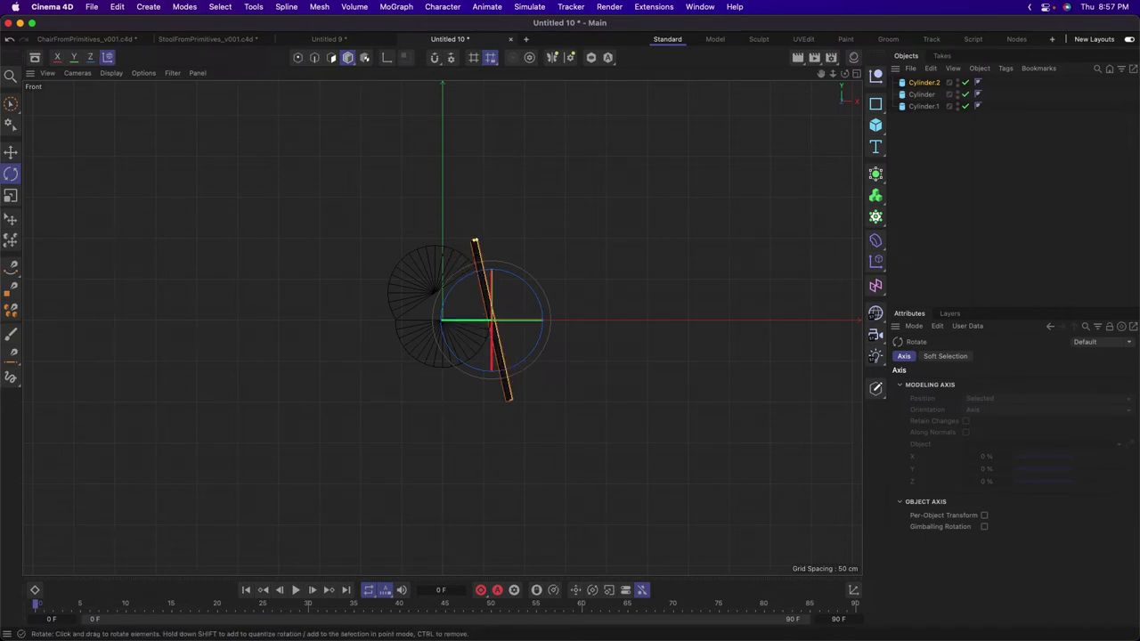
key(e)
drag(476, 236, 481, 343)
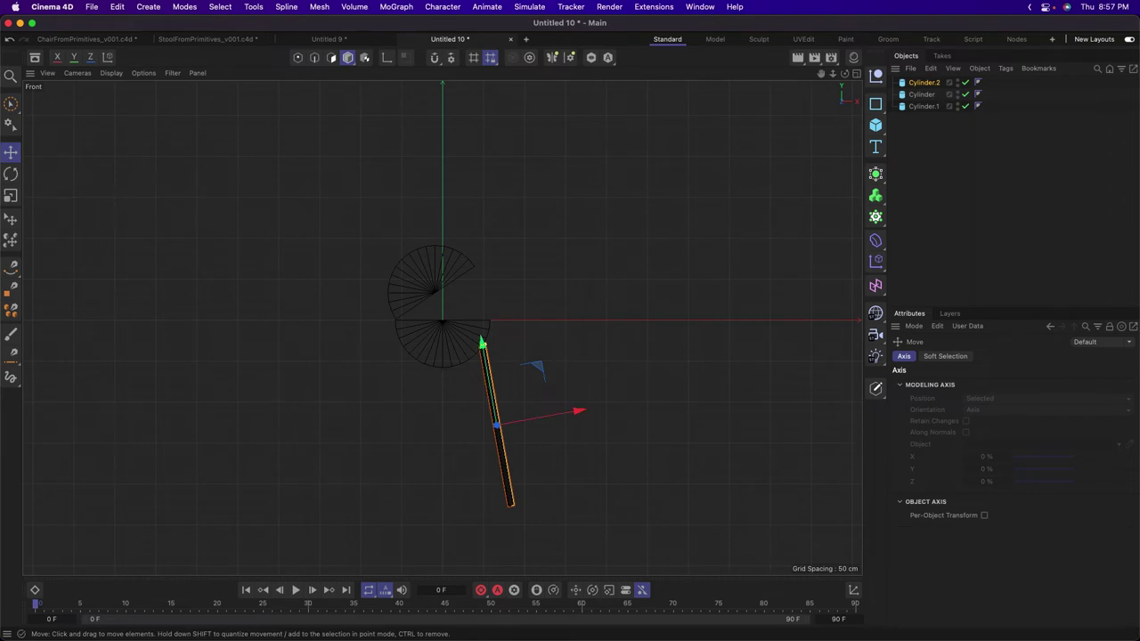
key(r)
key(t)
key(e)
key(r)
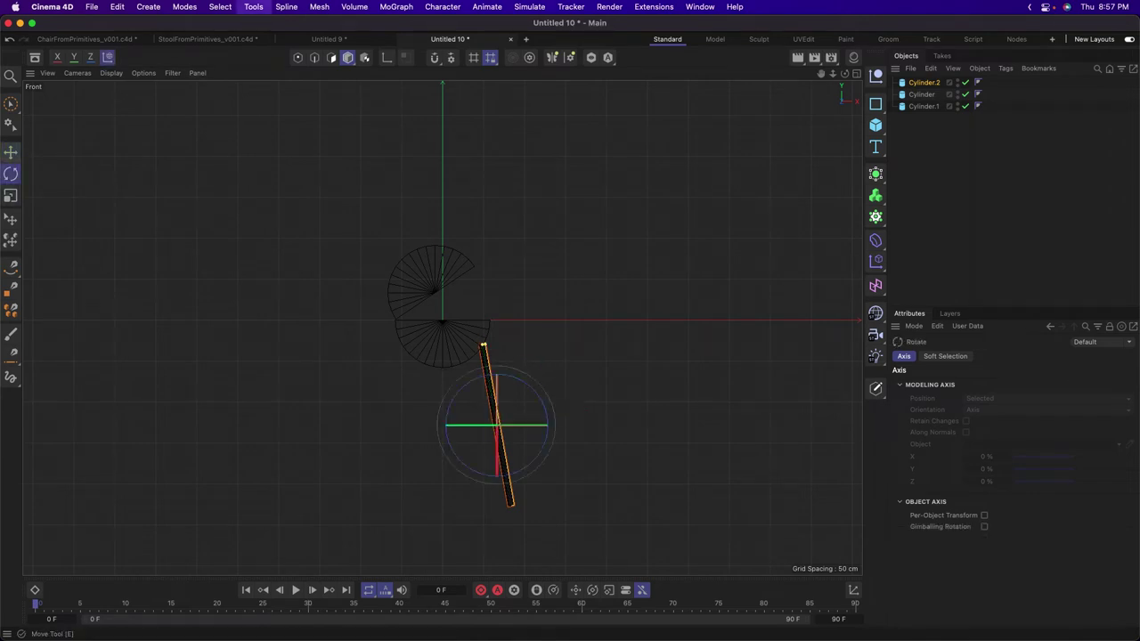
key(t)
key(e)
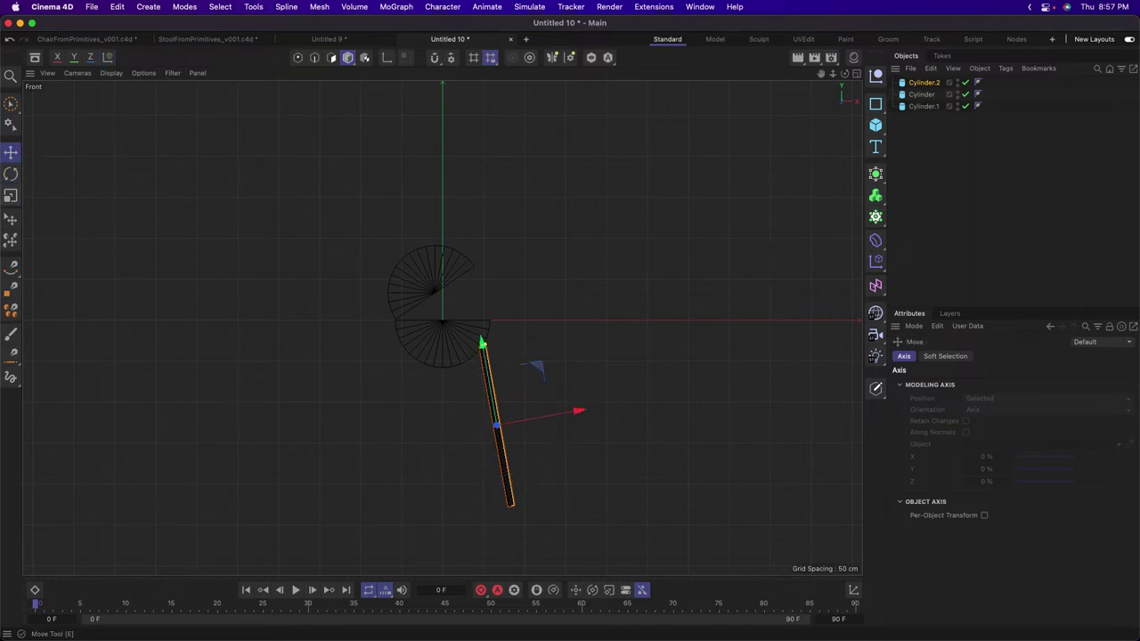
Duplicate the leg along Z to make a pair near the body's two ends, and place a rotated copy of the pair on the opposite side.
key(F5)
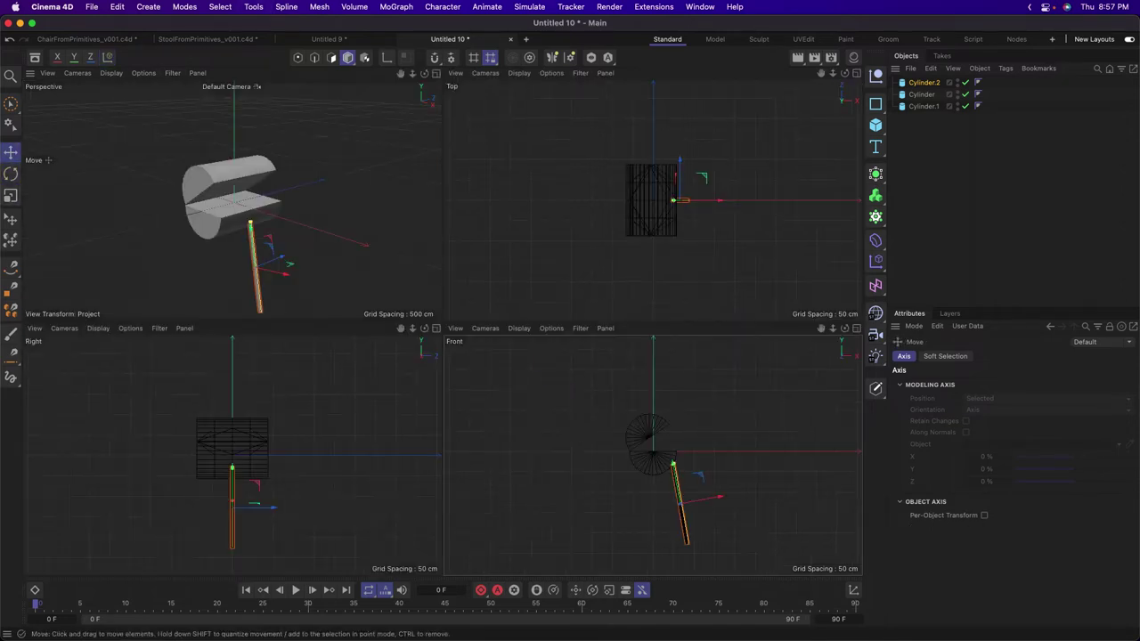
drag(272, 508, 303, 508)
shift+click(924, 95)
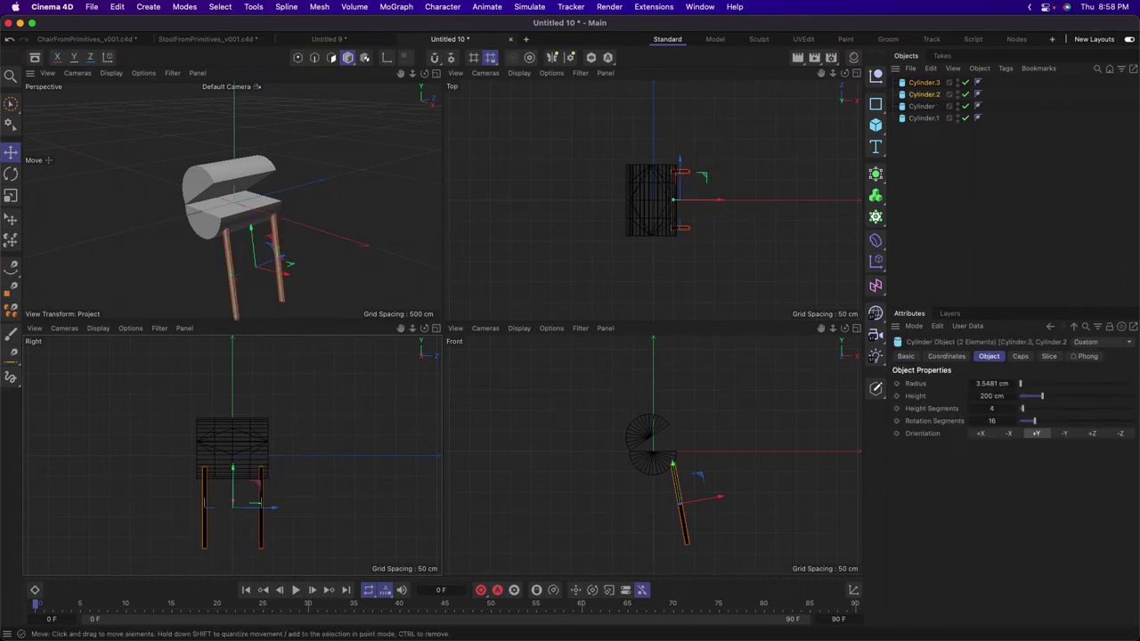
key(r)
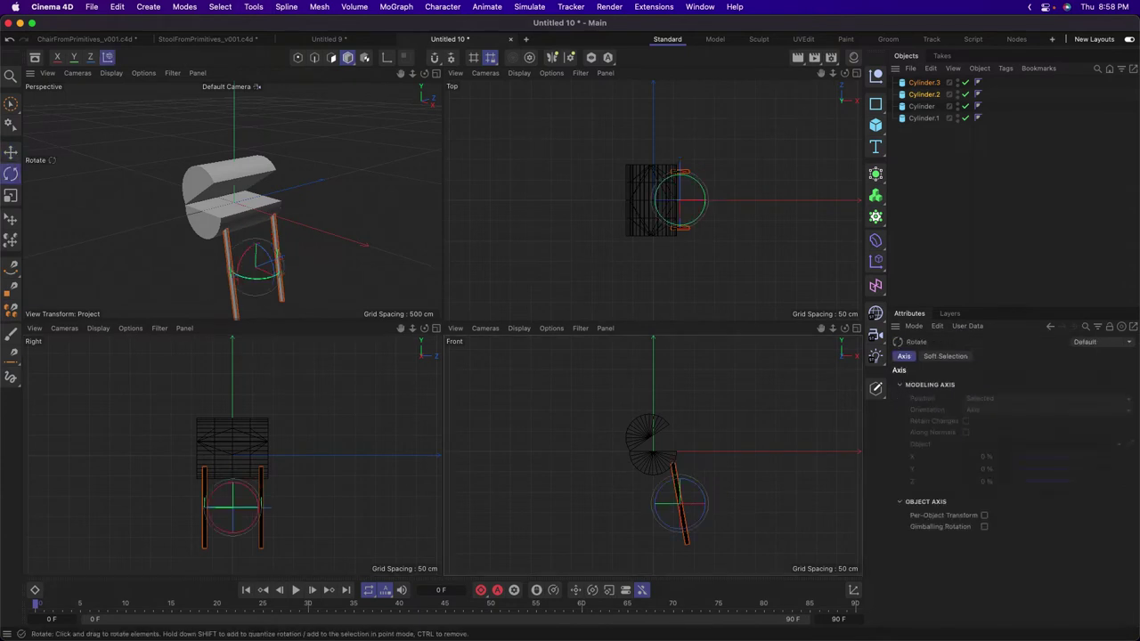
drag(704, 492, 626, 502)
key(super+c)
key(super+v)
key(e)
key(super+shift+a)
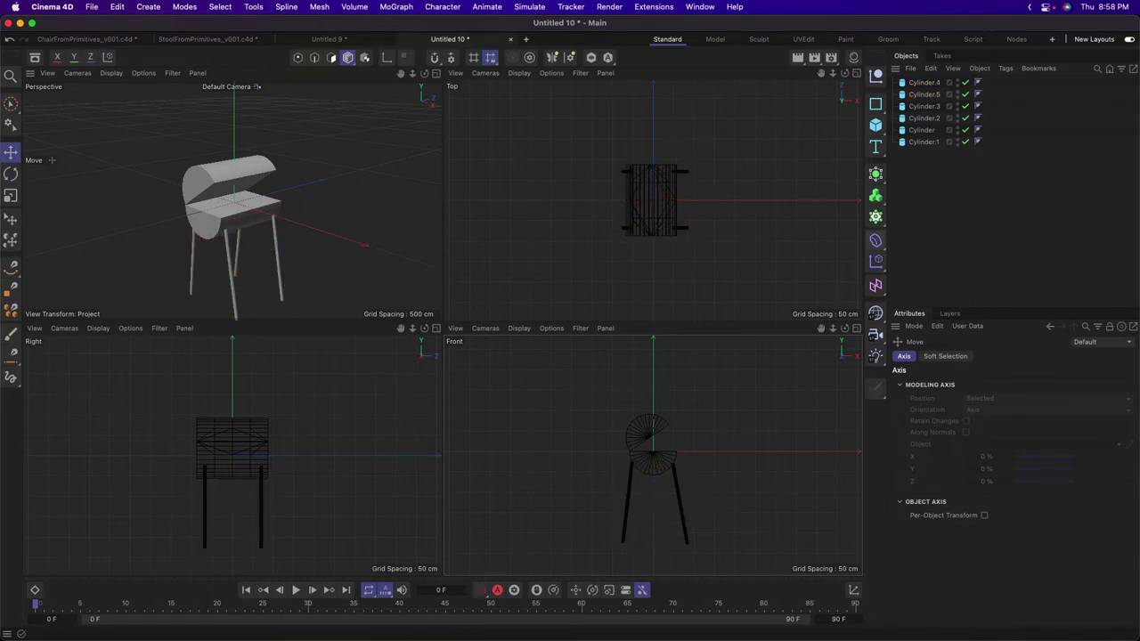
Raise all the cylinders together so the grill stands at ground level, and view the deselected model in perspective.
key(super+a)
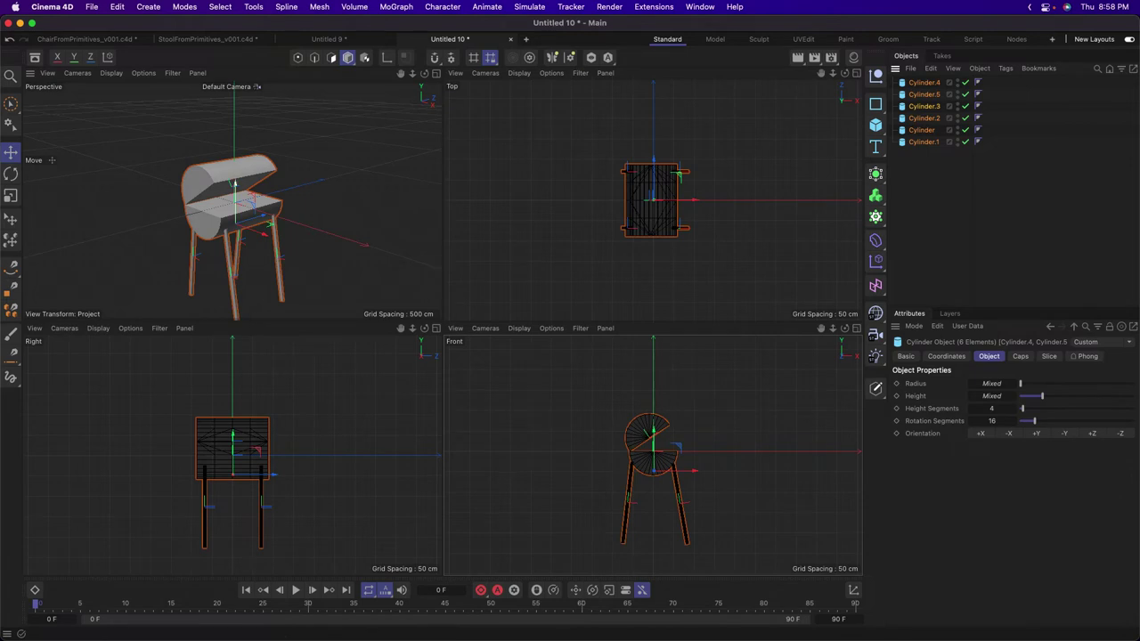
drag(235, 184, 236, 92)
middle_click(236, 92)
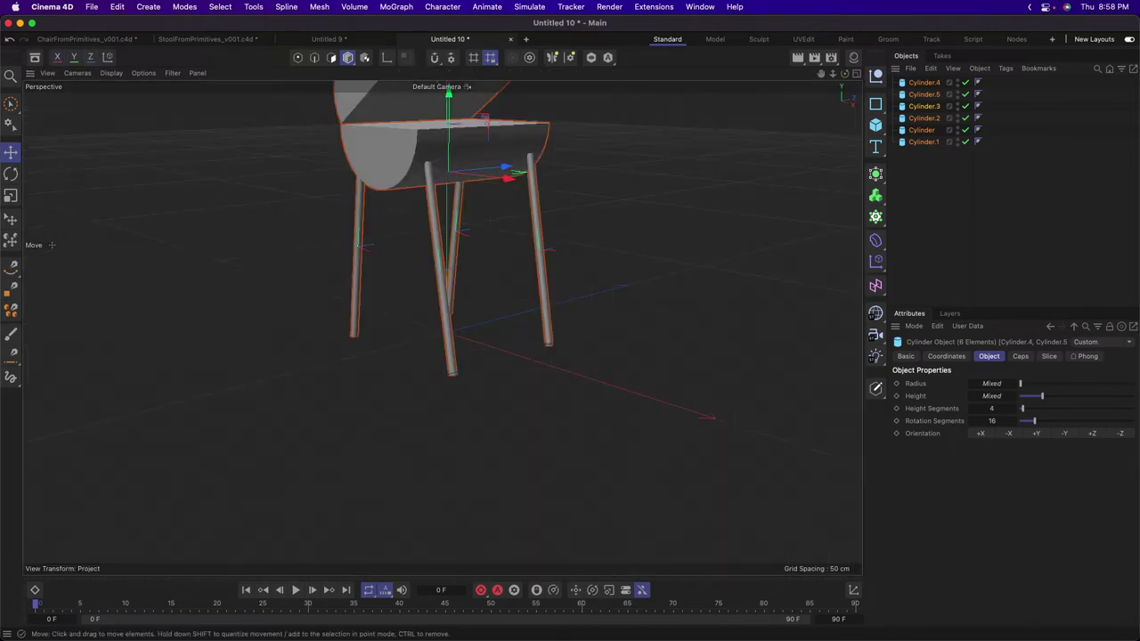
alt+drag(454, 326, 410, 267)
key(super+shift+a)
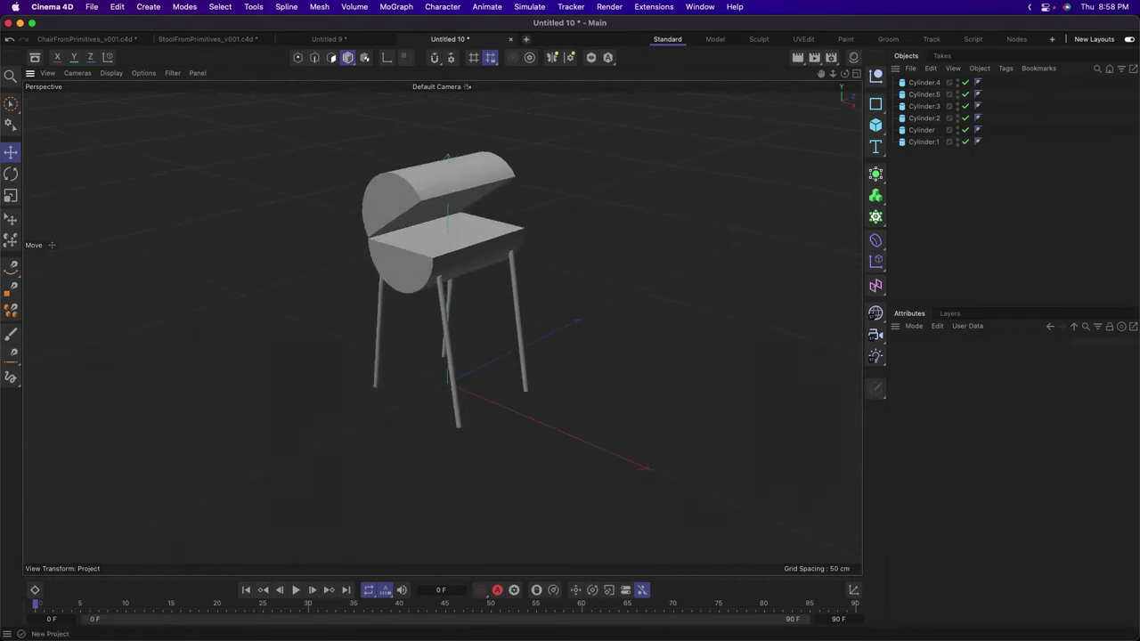
Create another new project and detach the primitives palette as a floating window.
click(526, 39)
click(876, 126)
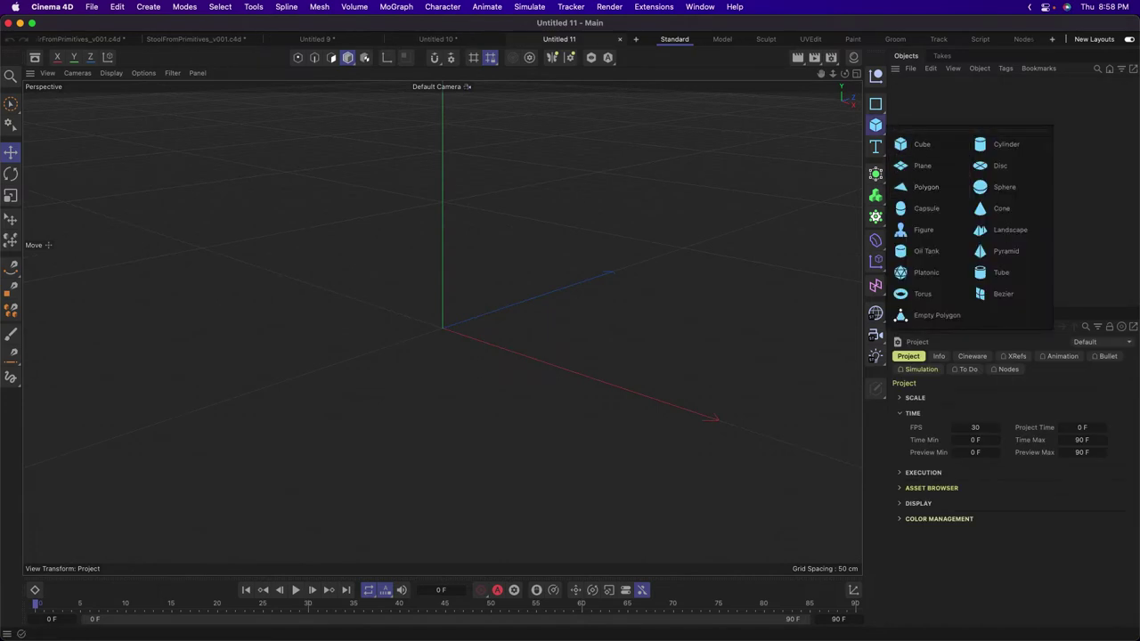
click(876, 126)
click(970, 131)
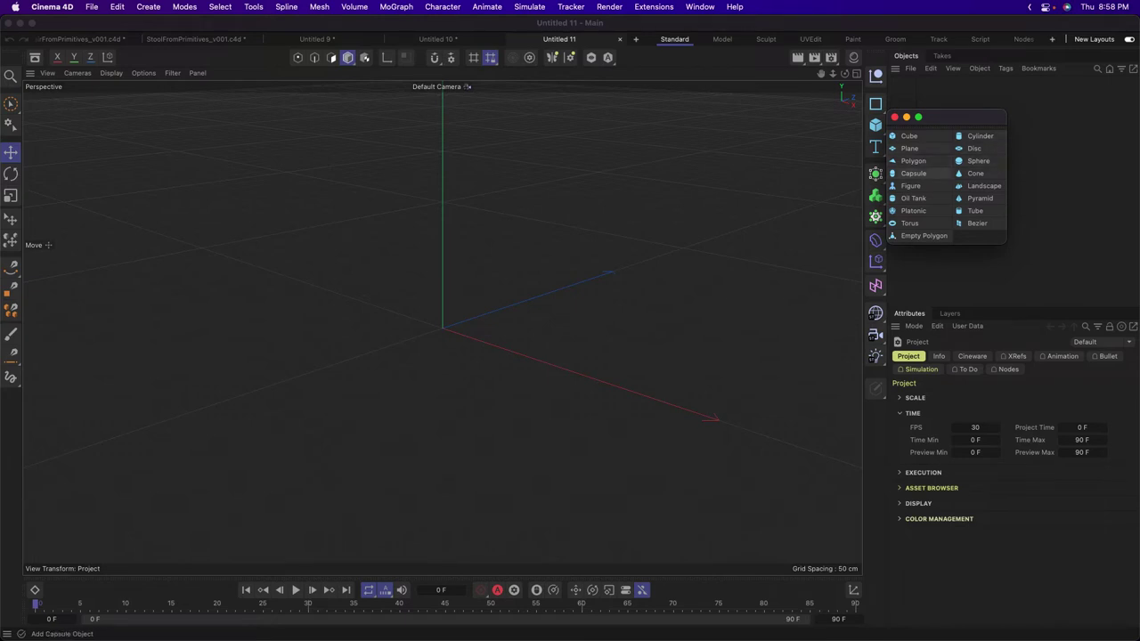
Add a Capsule primitive and stretch its height to about 296.6 cm.
click(913, 172)
drag(443, 237, 442, 190)
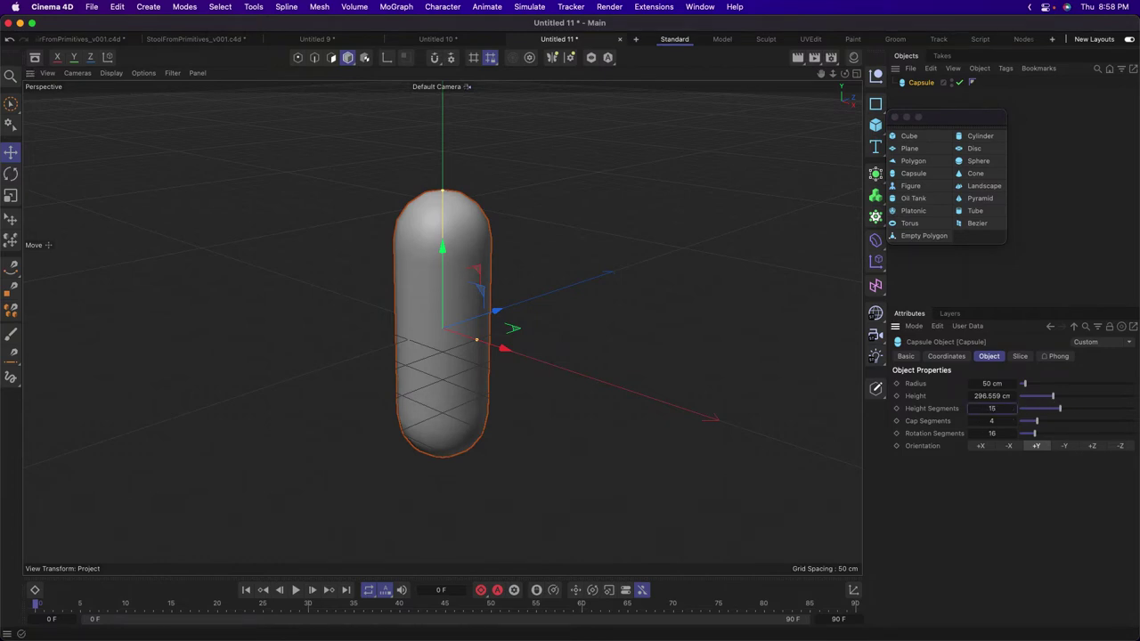
Enable slicing on the capsule and raise the slice start angle to about 90°.
click(1020, 357)
click(952, 383)
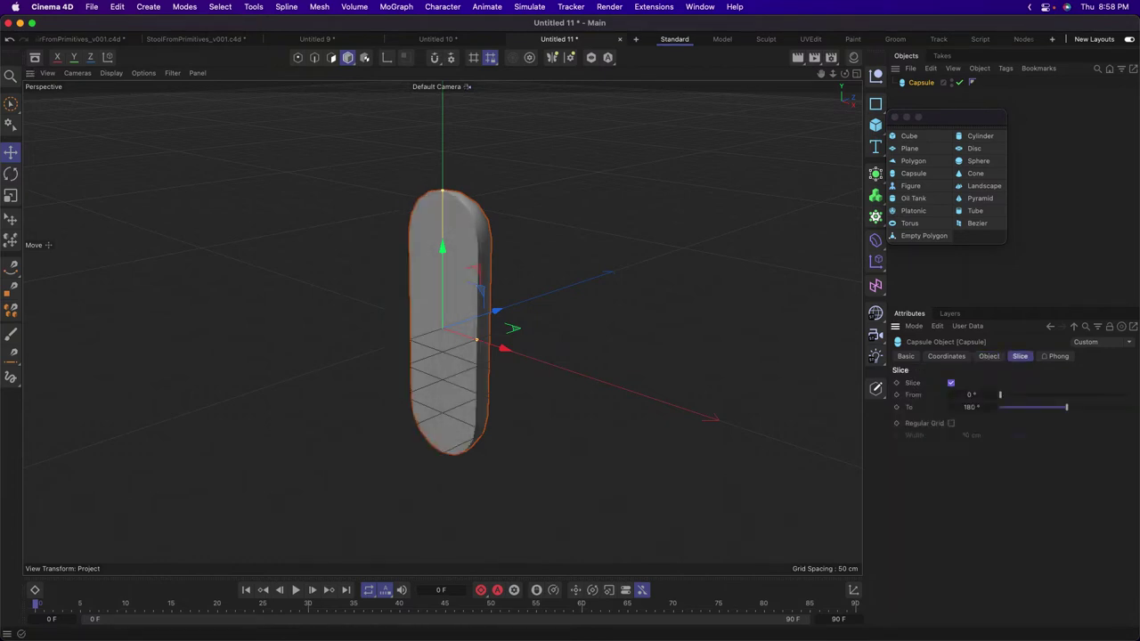
drag(1000, 394, 1035, 395)
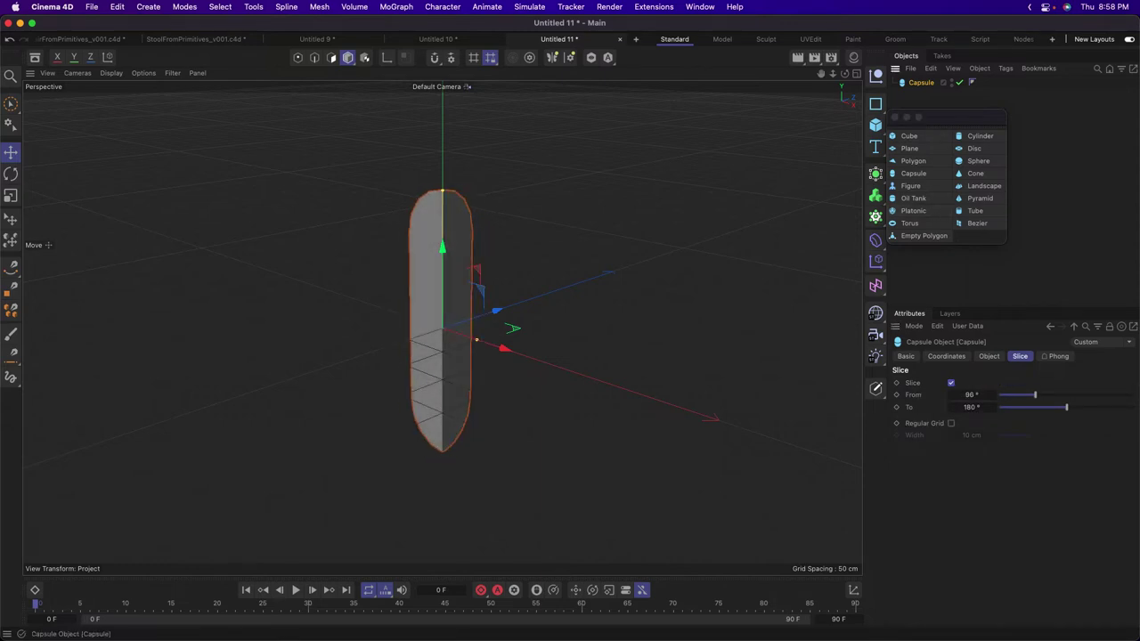
Replace the capsule with a cone and reduce the cone's height.
key(Delete)
click(975, 173)
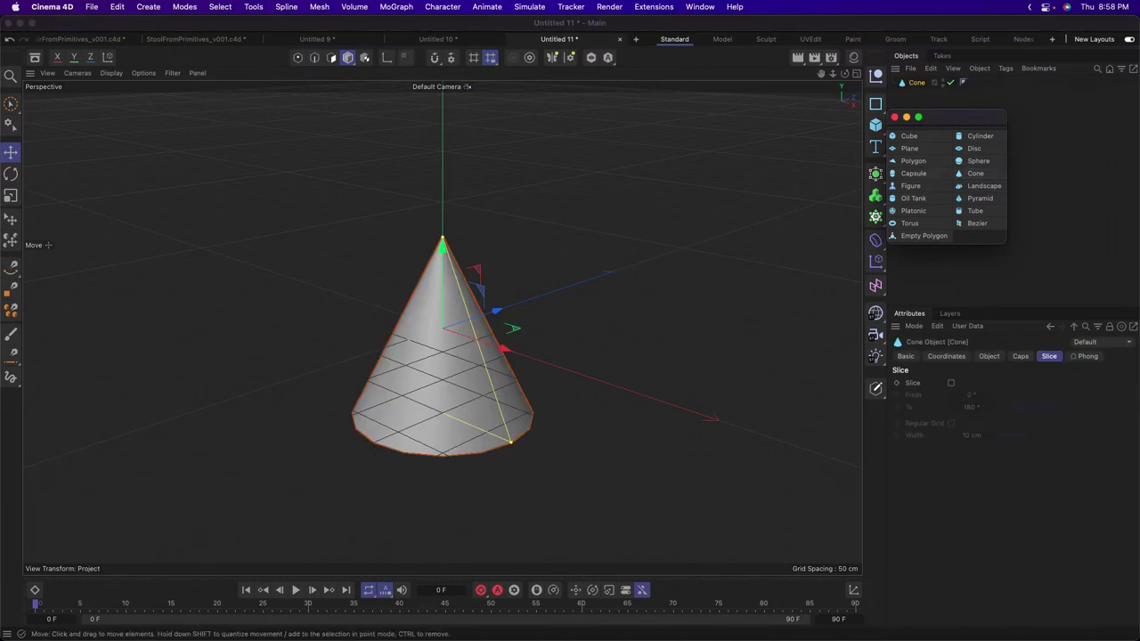
mouse_move(442, 282)
mouse_down()
mouse_move(442, 229)
mouse_move(443, 276)
mouse_up()
Enlarge the cone's top radius to turn it into a flat-topped truncated cone.
click(1021, 356)
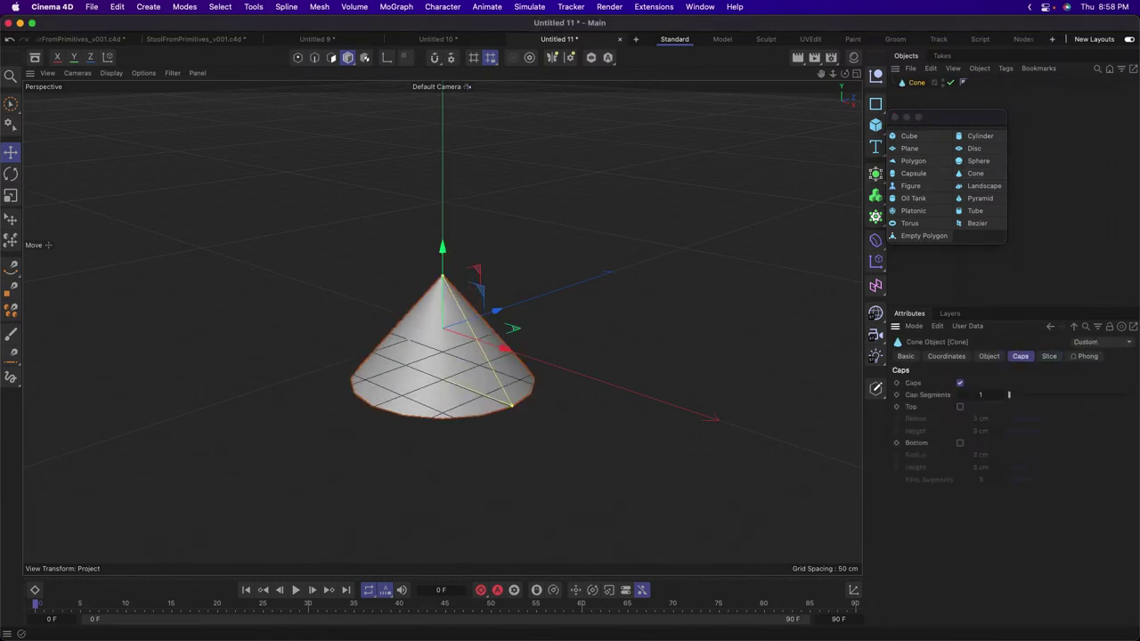
click(990, 356)
mouse_move(1021, 384)
mouse_down()
mouse_move(1041, 384)
mouse_move(1025, 383)
mouse_up()
Round the cone's caps with a 13 × 22.5535 cm top fillet, an 8 × 29 cm bottom fillet and 6 fillet segments.
click(1021, 356)
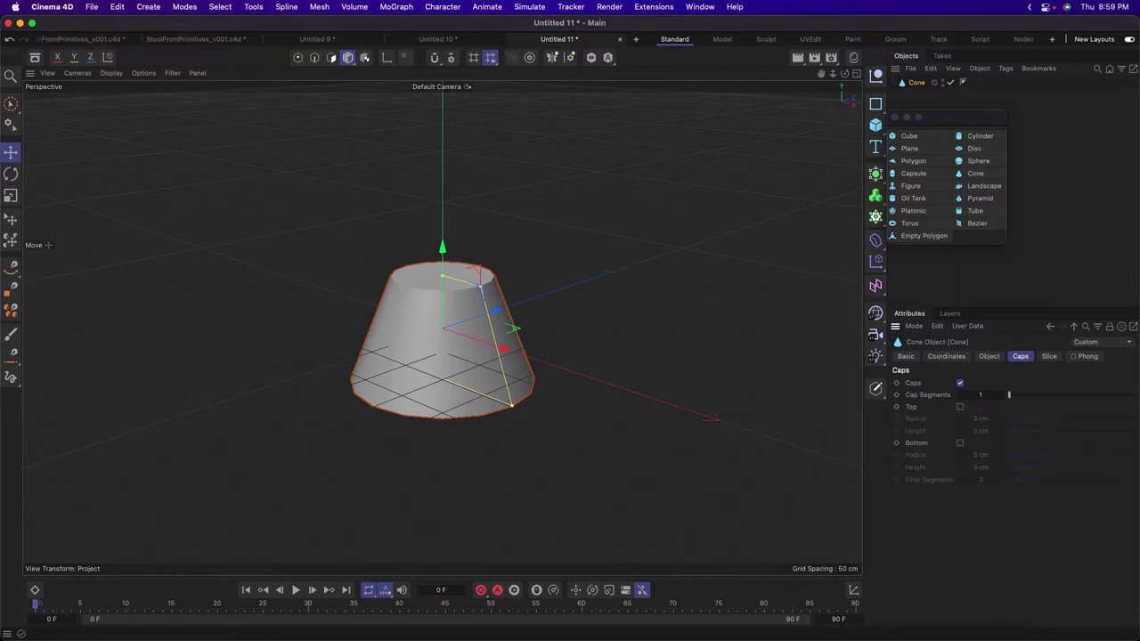
click(960, 407)
drag(1045, 418, 1121, 431)
click(1003, 431)
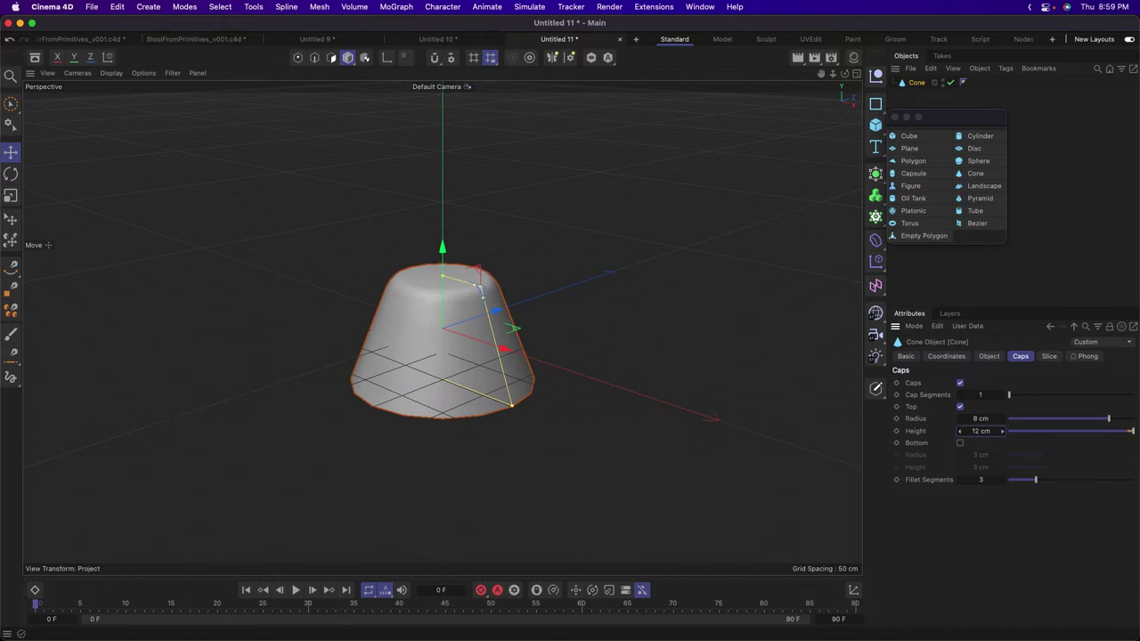
drag(1003, 431, 1002, 414)
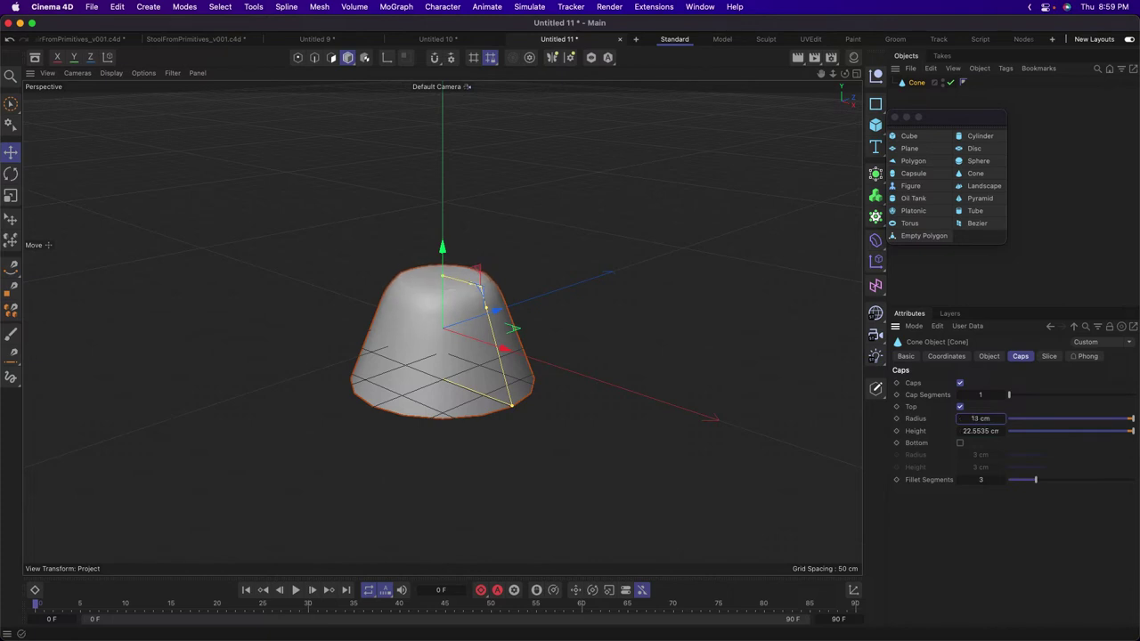
drag(1002, 456, 1015, 480)
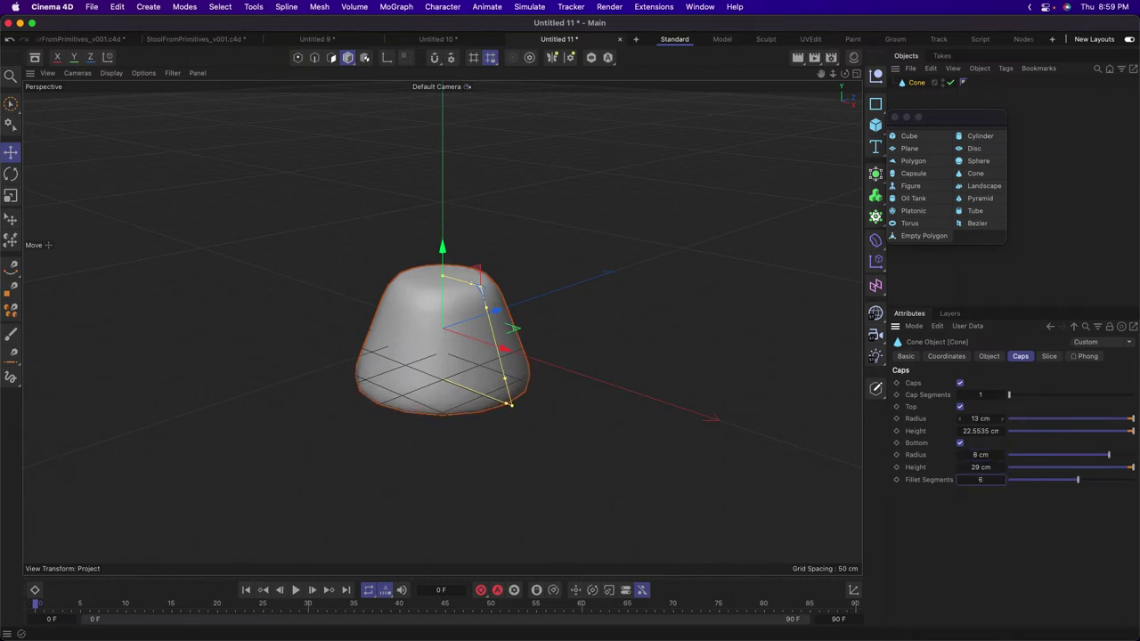
click(980, 276)
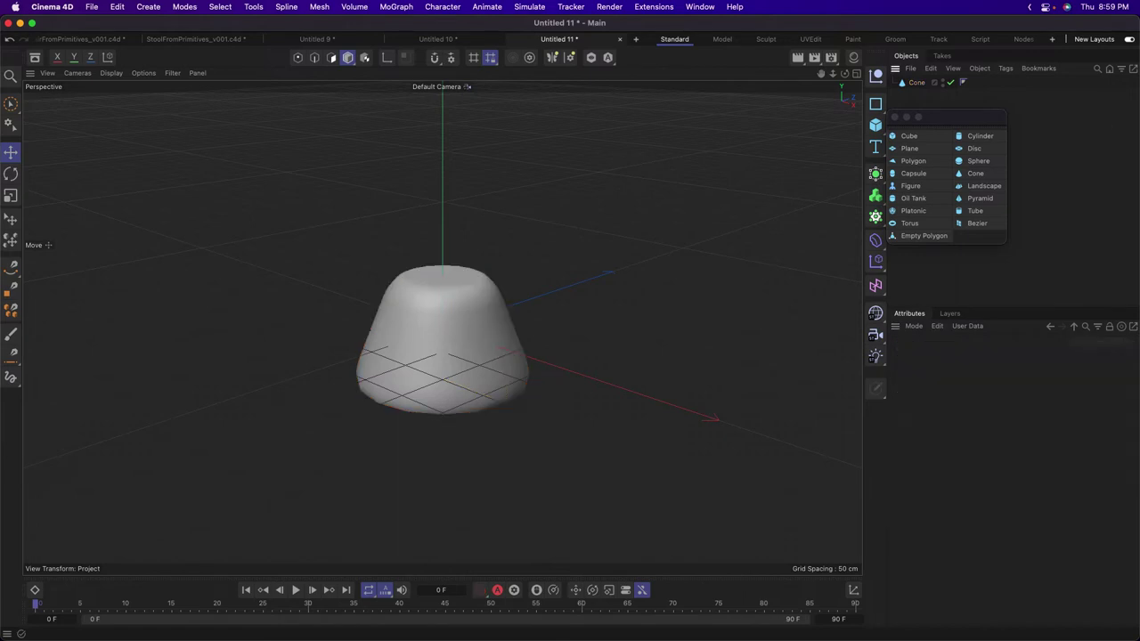
Add a Figure primitive and move it along the X axis until it stands clear of the cone.
alt+drag(445, 335, 446, 323)
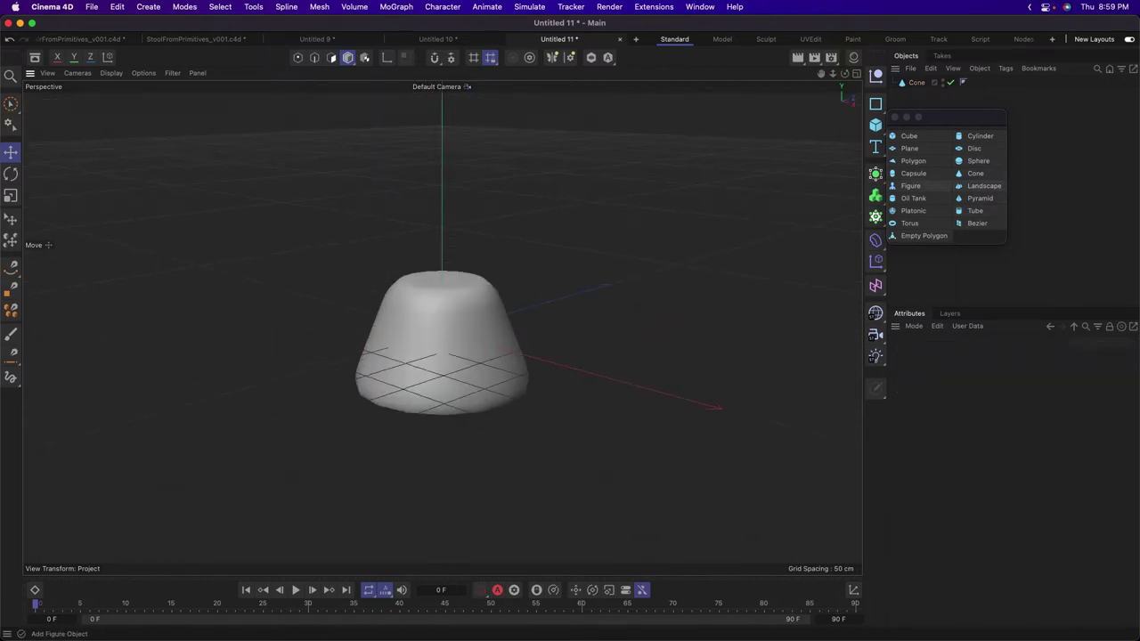
click(910, 185)
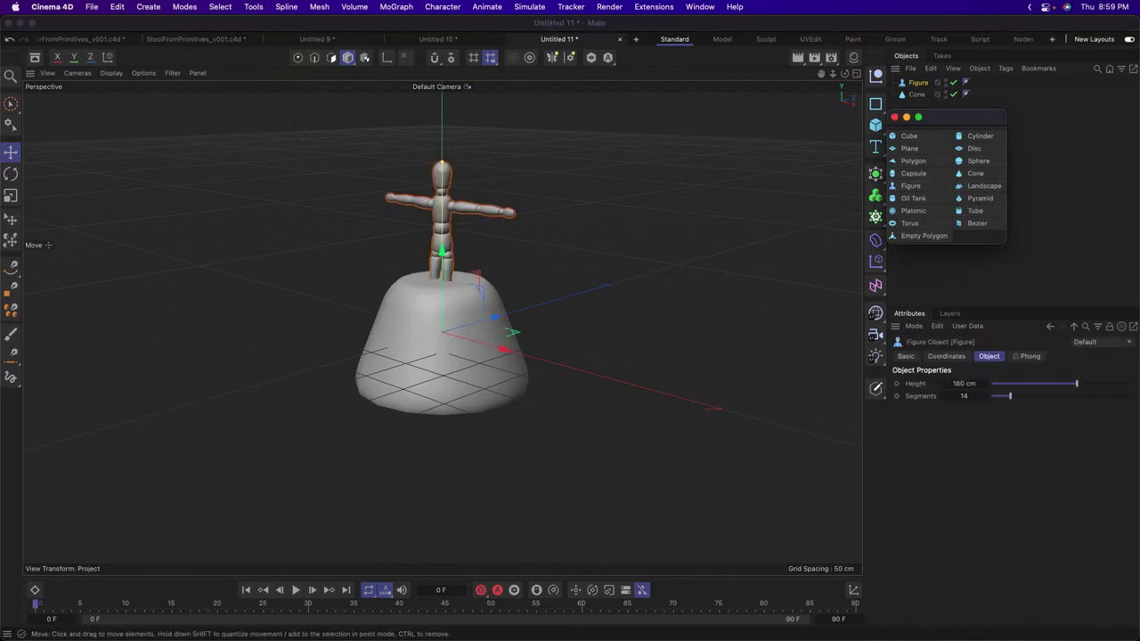
drag(506, 350, 764, 420)
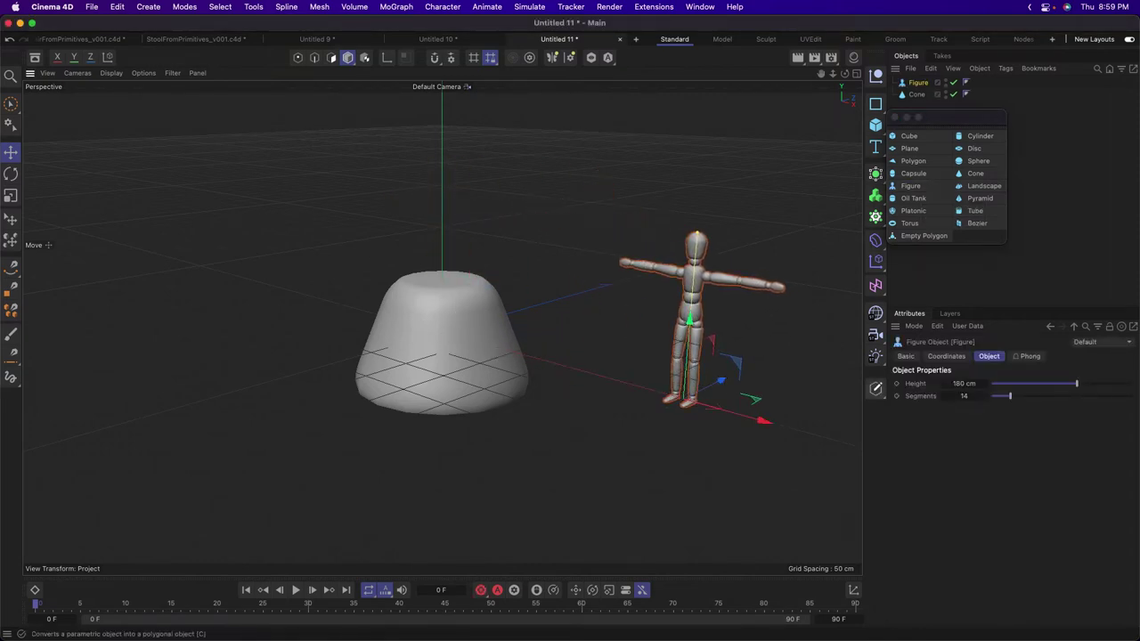
Make the figure editable and rotate both of its arms down to the sides of the body.
click(876, 389)
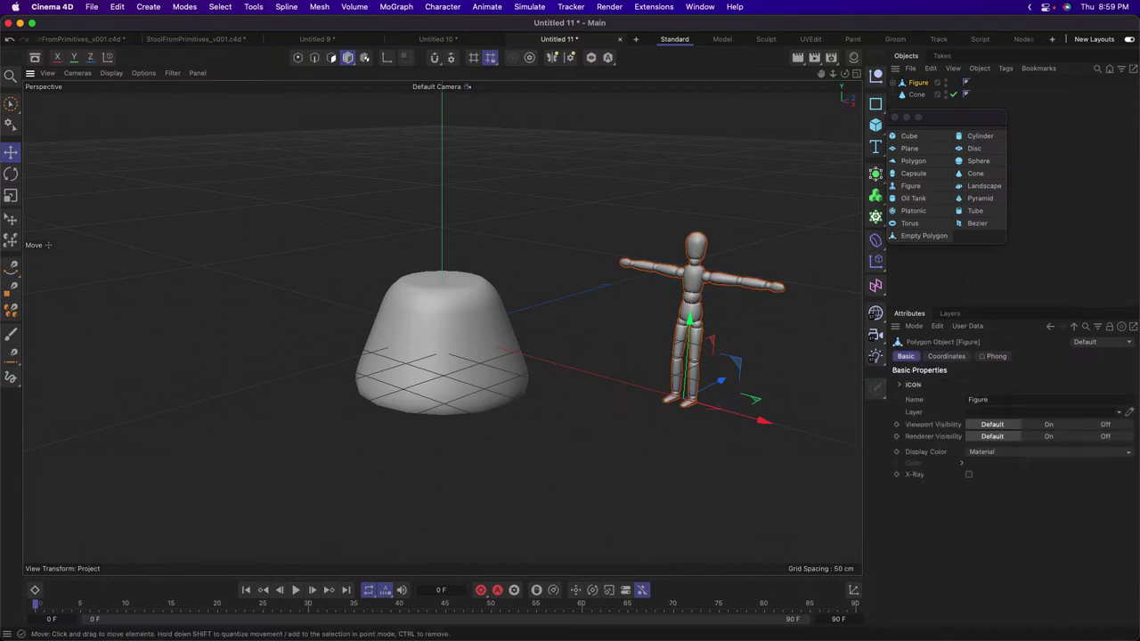
key(r)
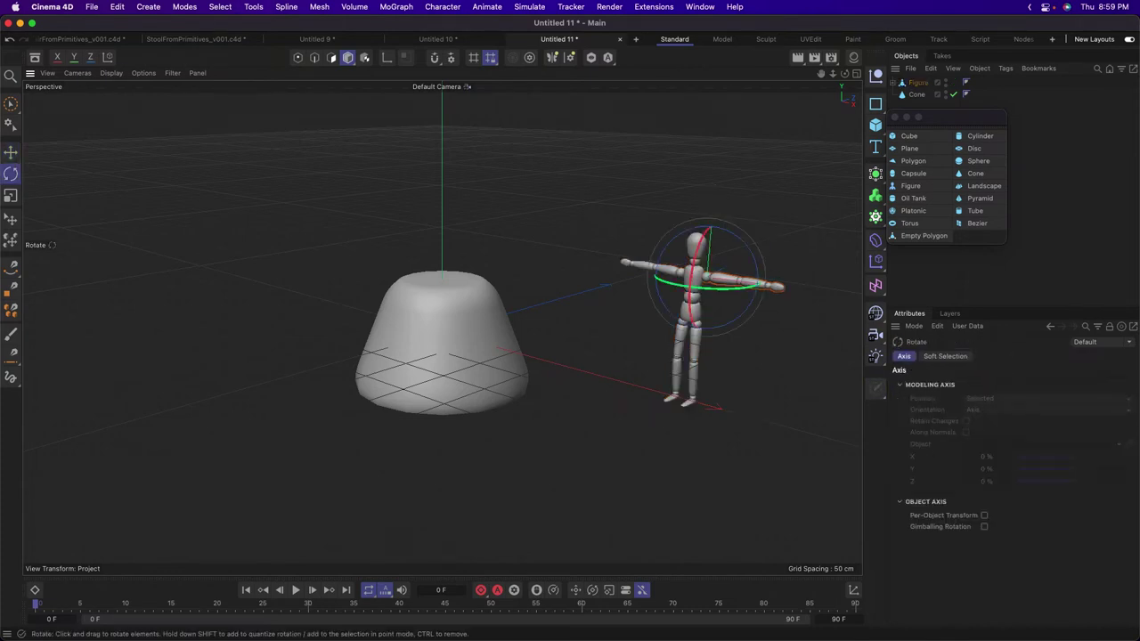
drag(743, 241, 748, 314)
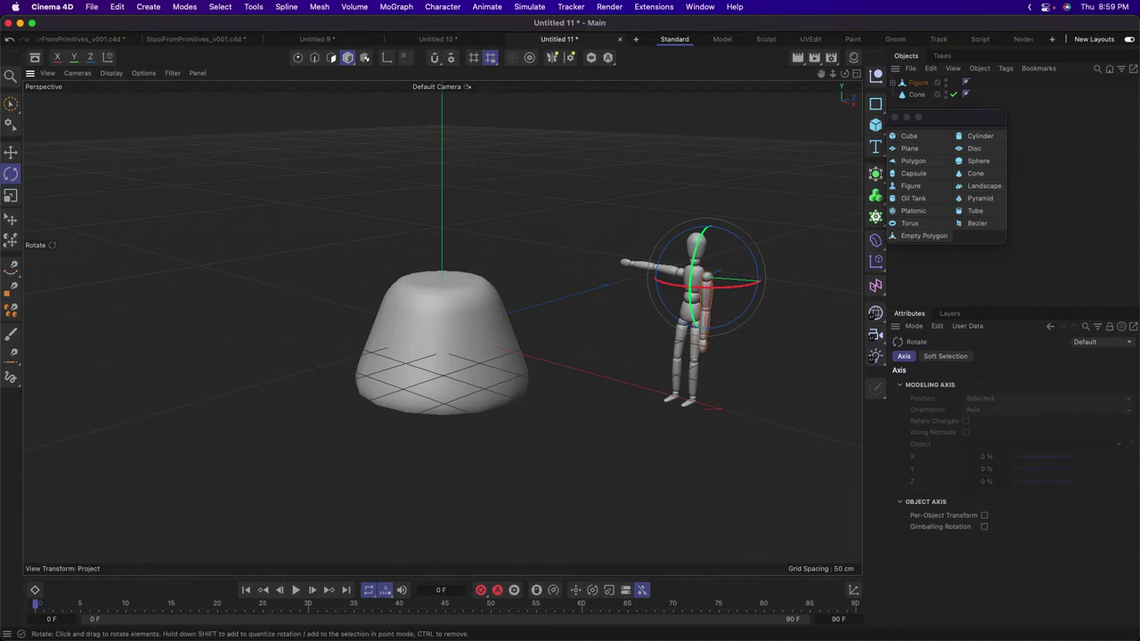
click(664, 264)
drag(664, 265, 687, 182)
click(686, 182)
key(super+b)
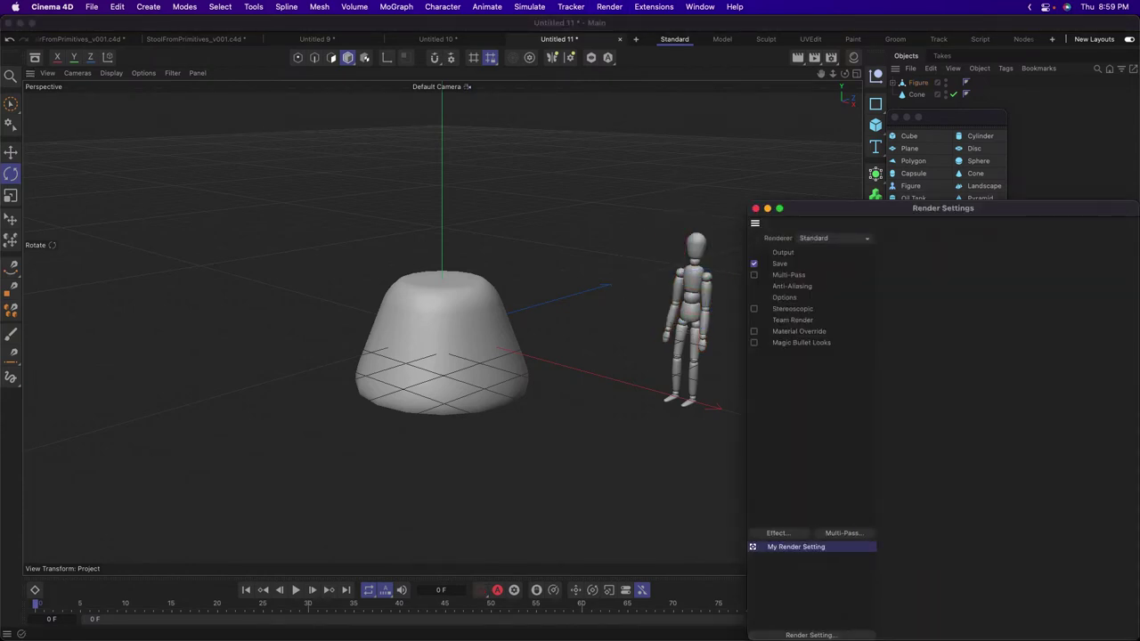
click(756, 209)
Create a landscape in a new project and raise its height to about 255 cm.
key(super+n)
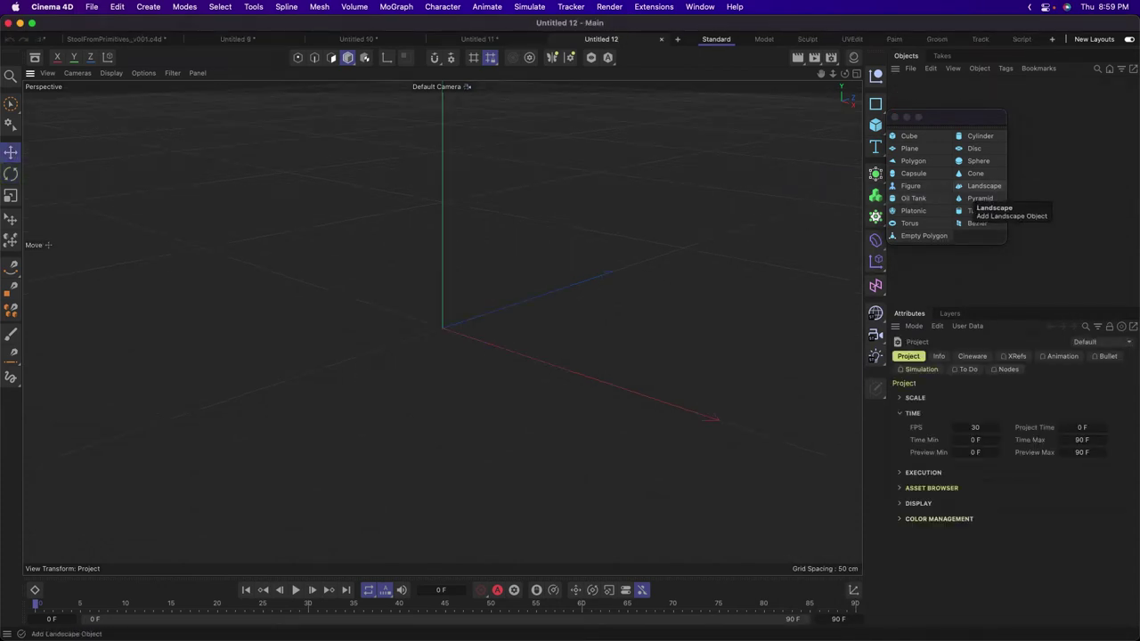
click(984, 186)
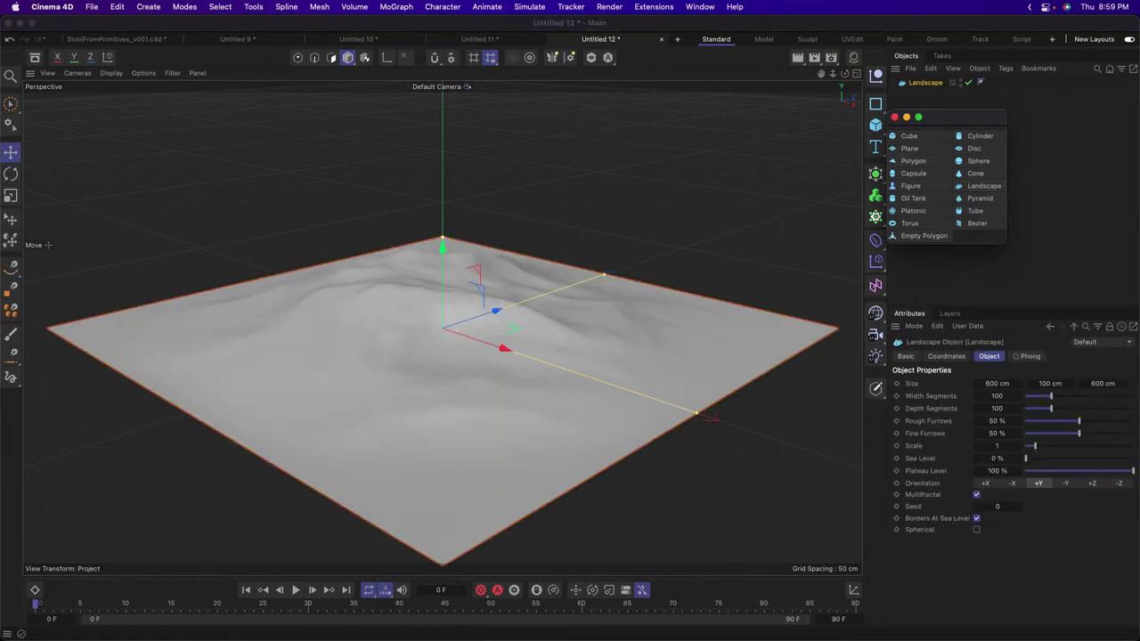
drag(443, 237, 442, 82)
alt+drag(435, 301, 440, 333)
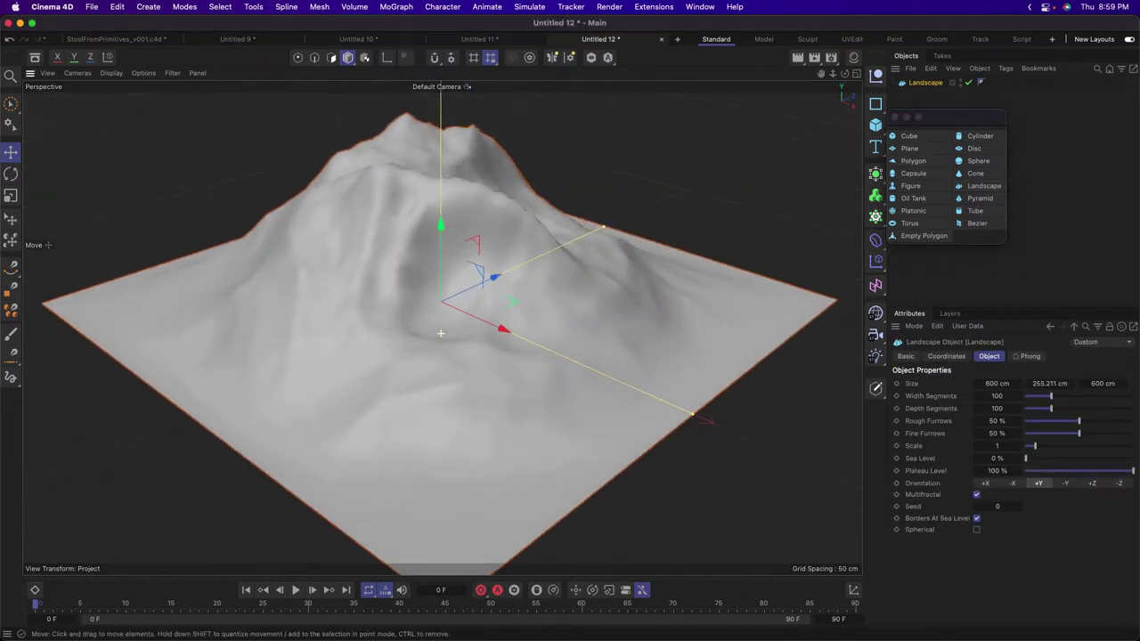
scroll(440, 333, down, 3)
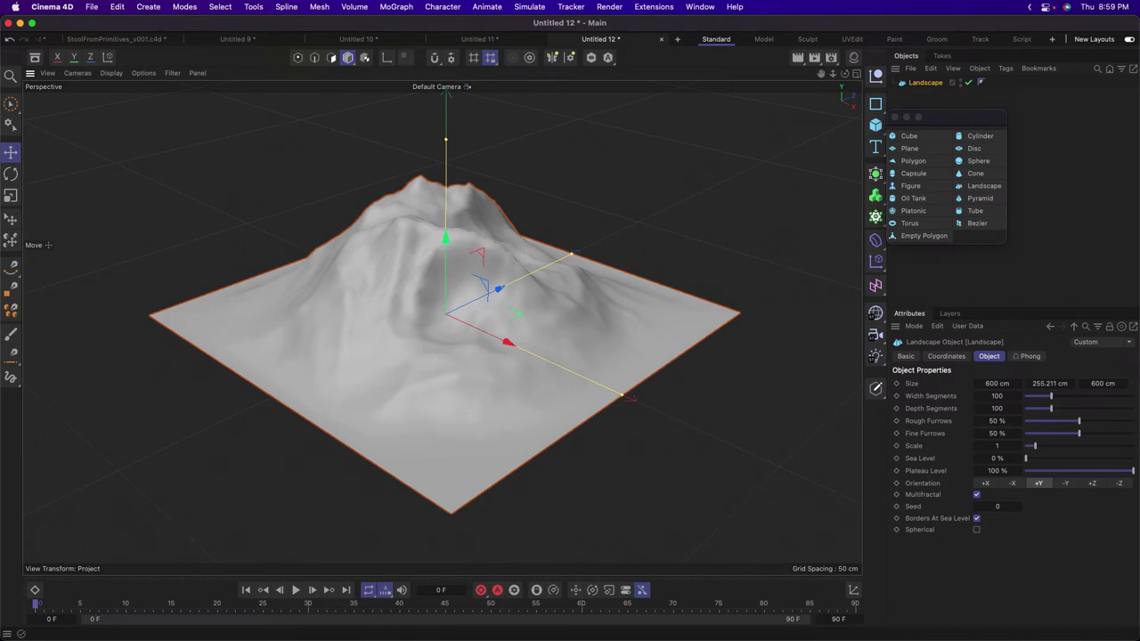
Turn off Borders At Sea Level for the landscape.
click(977, 519)
alt+drag(535, 294, 356, 267)
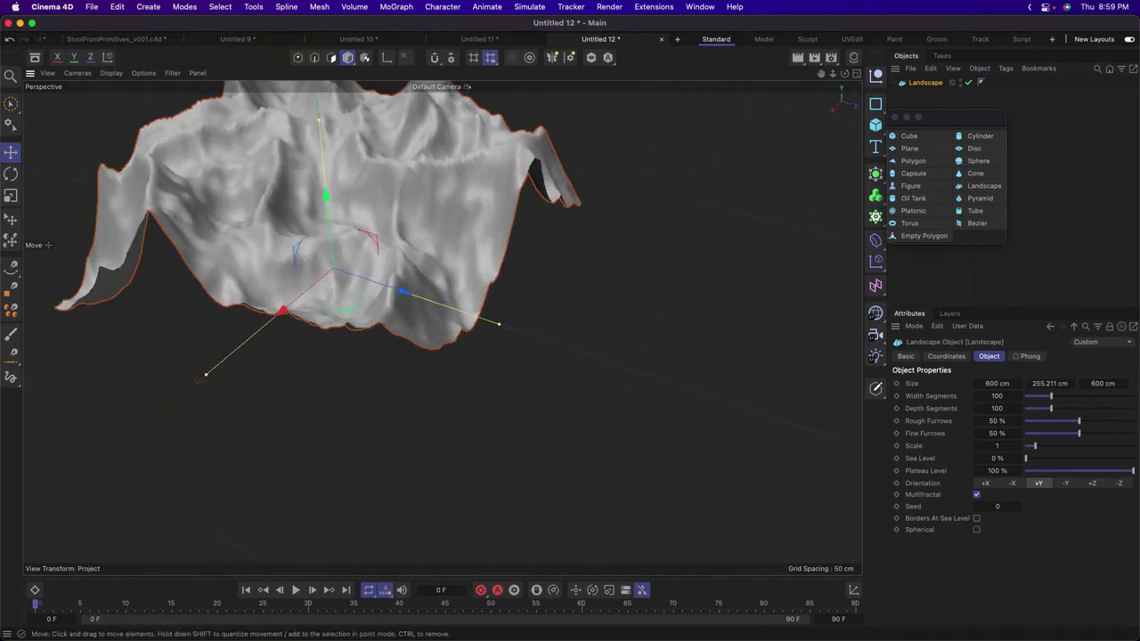
alt+middle_drag(348, 143, 404, 231)
alt+right_drag(405, 231, 552, 230)
alt+middle_drag(404, 230, 410, 203)
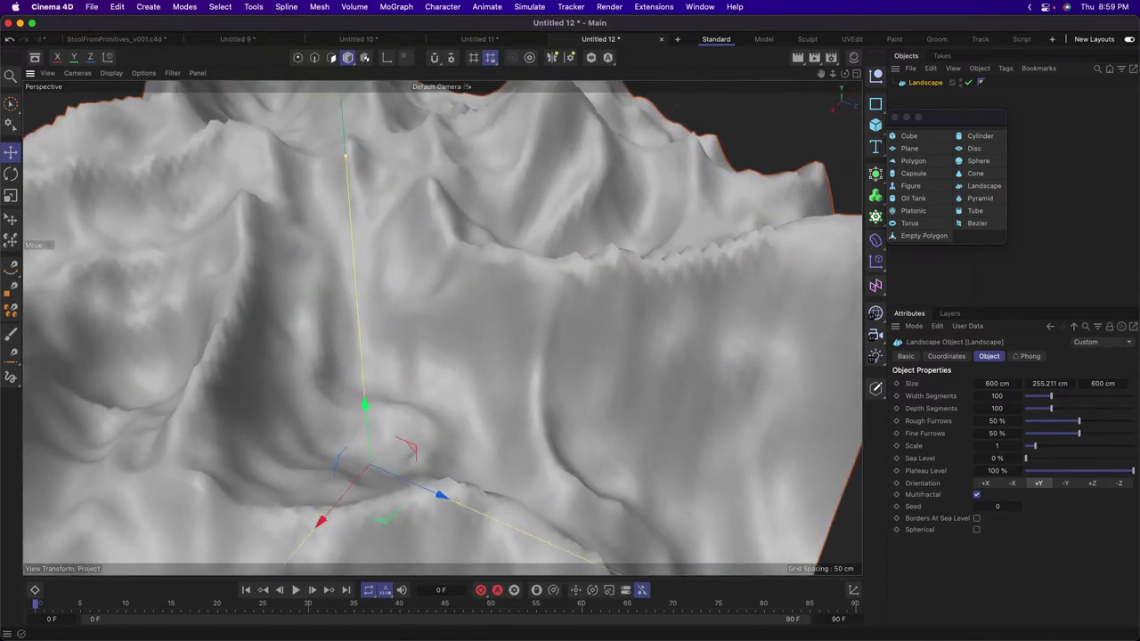
Refine the landscape with a scale of 0.23, rough furrows of 74% and 400 width and depth segments.
drag(997, 447, 927, 446)
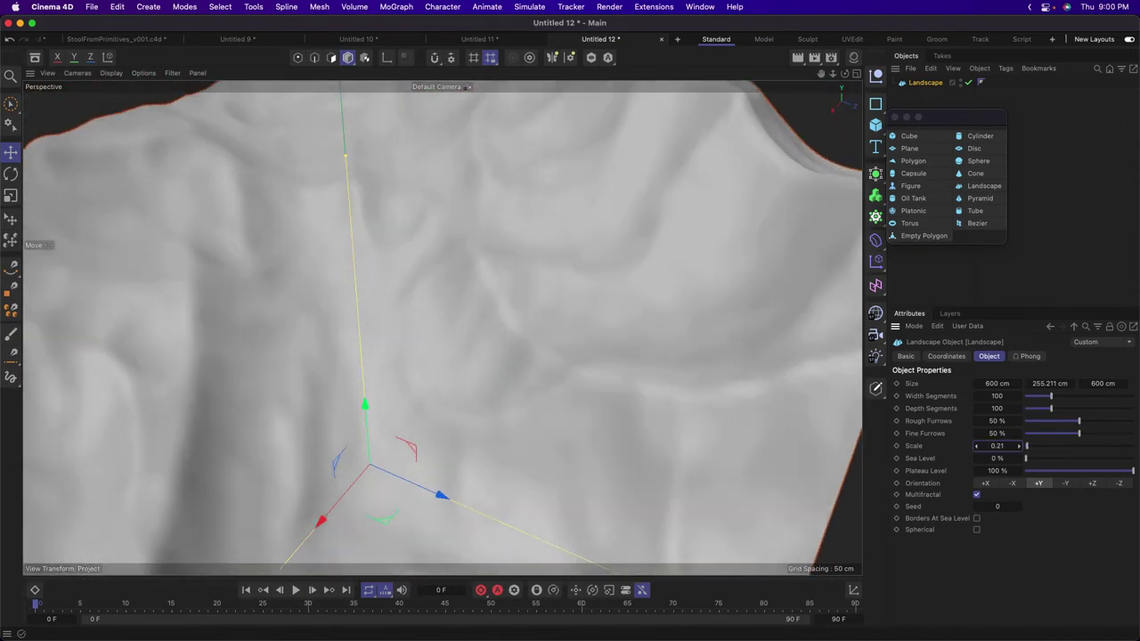
alt+drag(582, 390, 540, 313)
alt+middle_drag(406, 358, 441, 327)
alt+right_drag(442, 328, 537, 311)
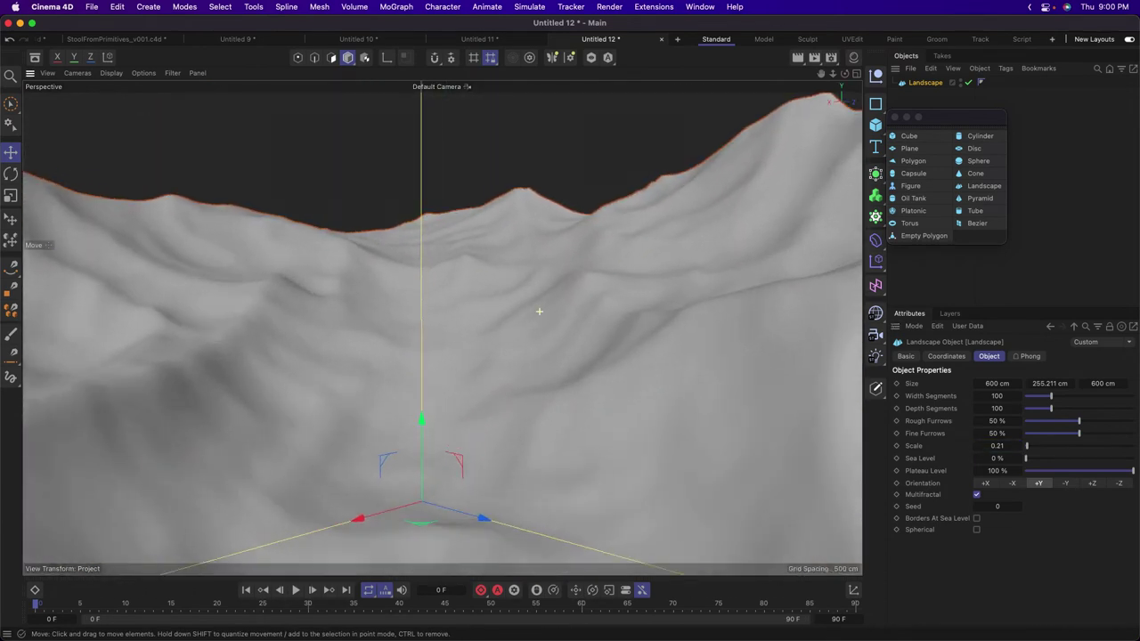
alt+drag(537, 311, 530, 354)
alt+middle_drag(529, 354, 544, 399)
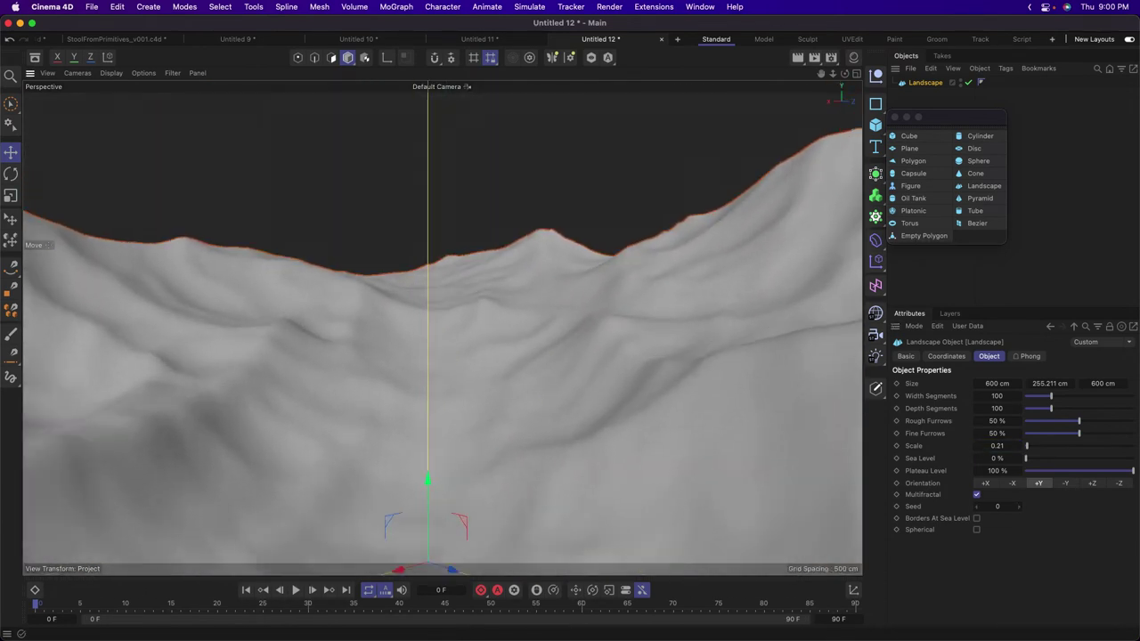
drag(998, 446, 1051, 409)
drag(1107, 397, 1134, 396)
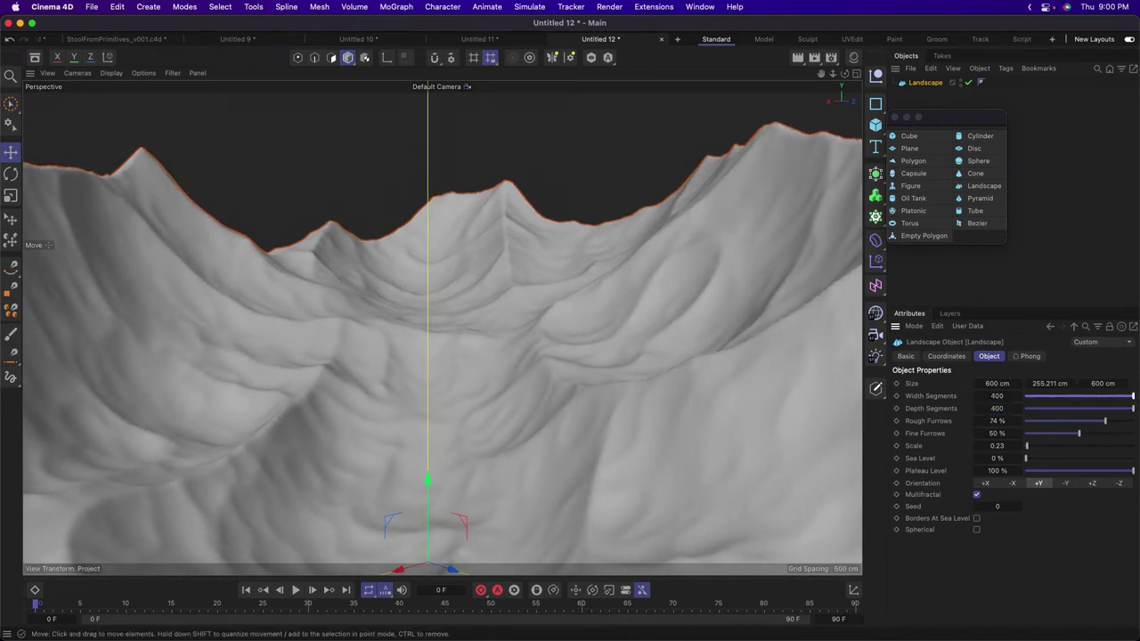
alt+drag(419, 326, 482, 401)
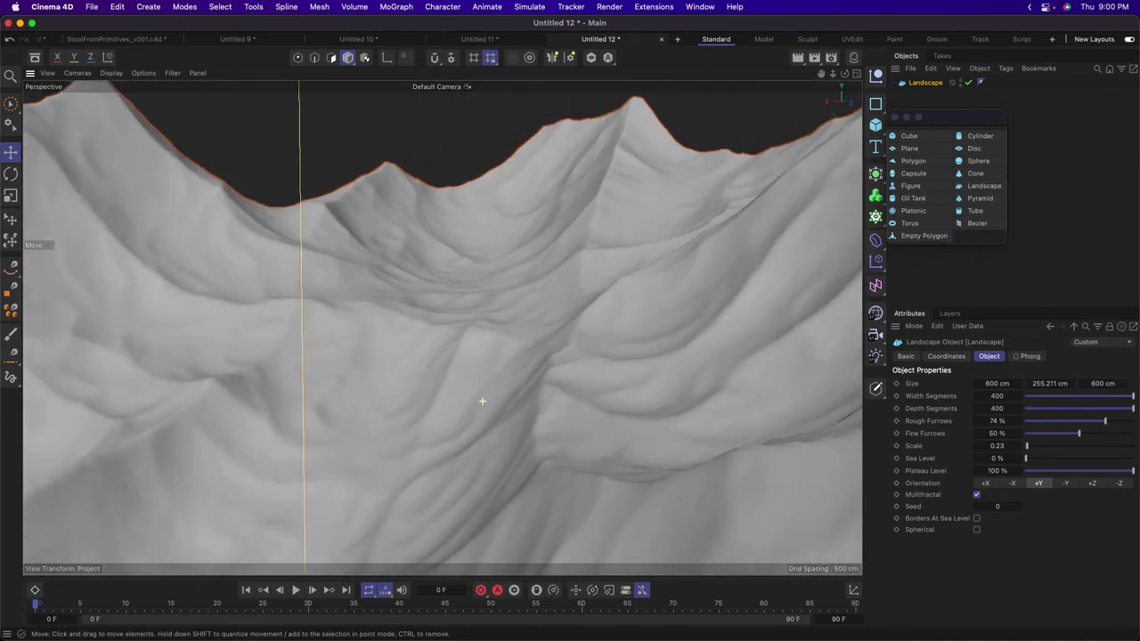
click(943, 275)
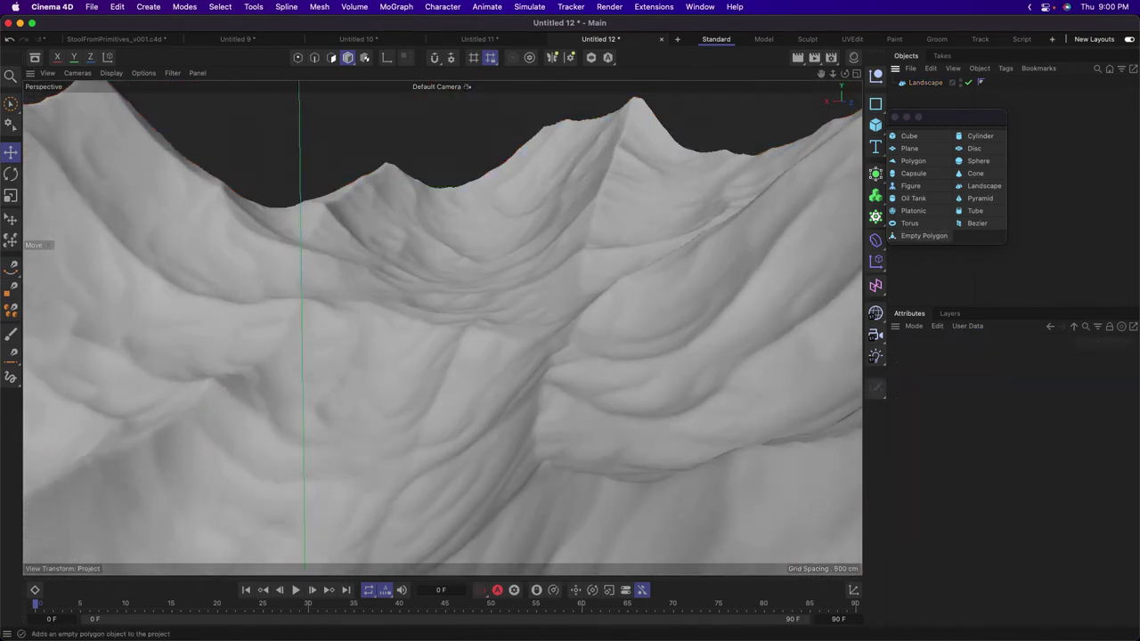
Create an oil tank in a new project and raise its cap height to about 51.6 cm.
key(super+n)
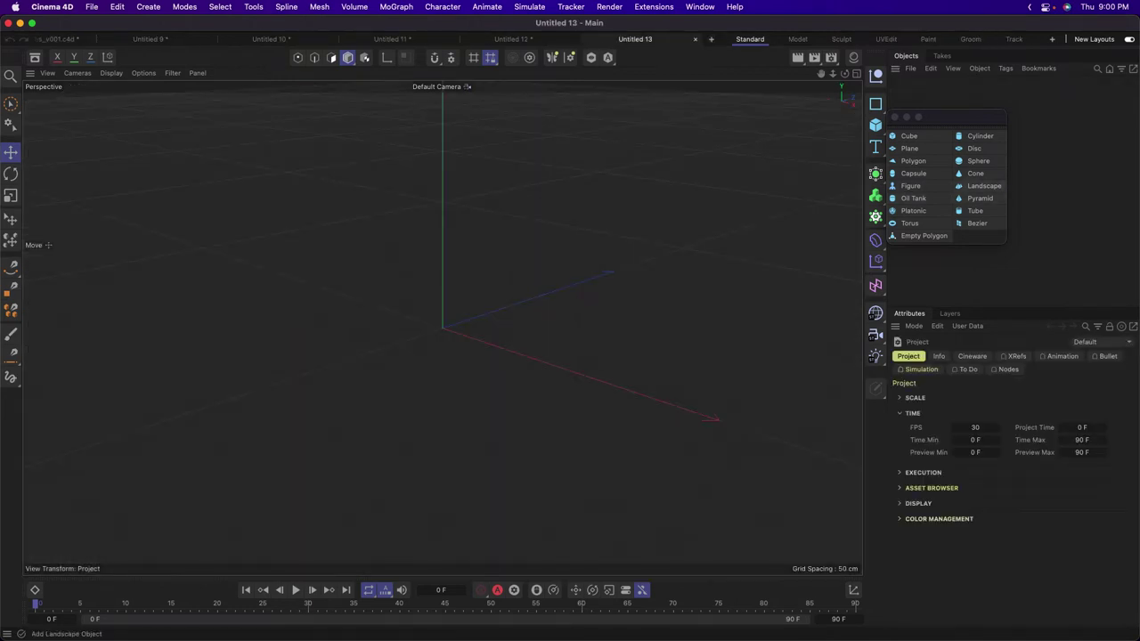
click(913, 198)
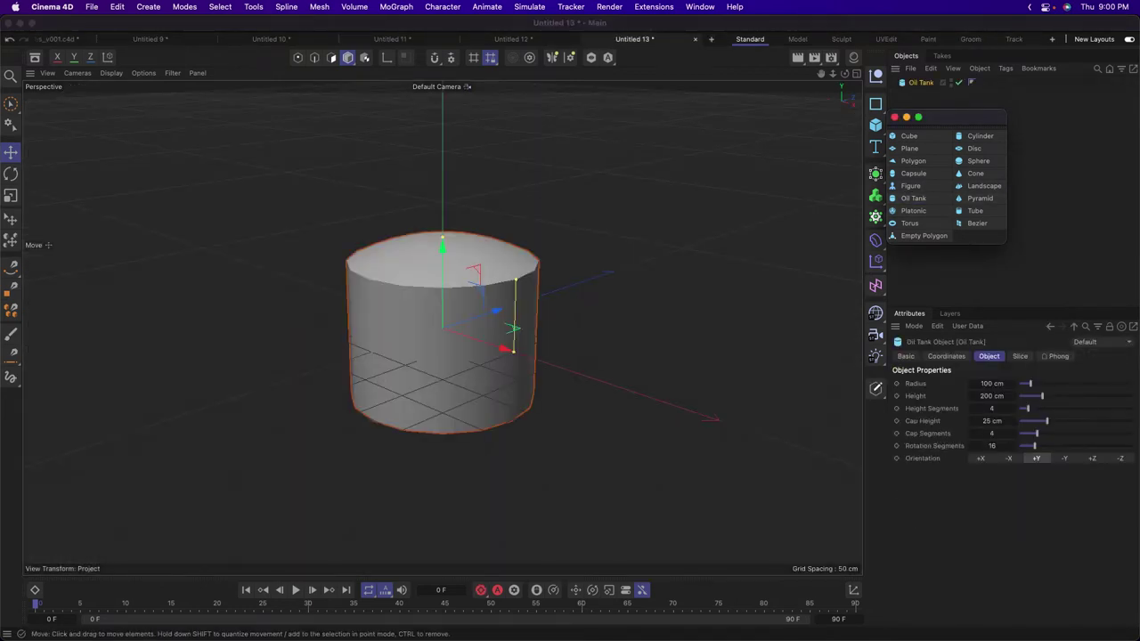
drag(1047, 420, 1078, 421)
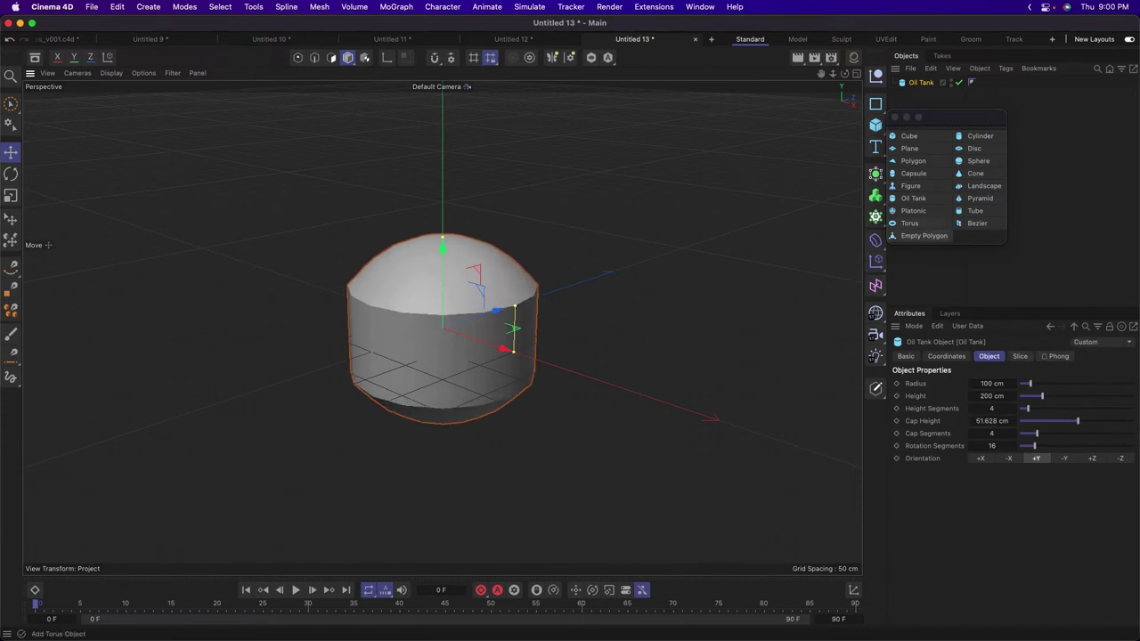
Replace the oil tank with a tube of 182 cm outer and 161 cm inner radius, sliced from 0° to 180°.
key(Delete)
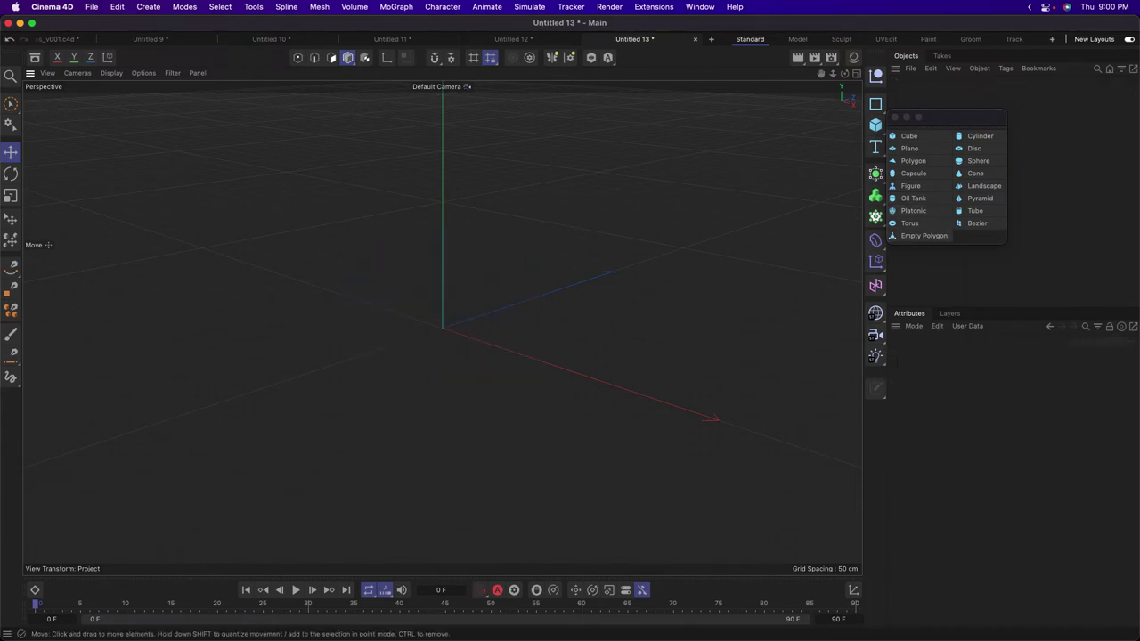
click(976, 210)
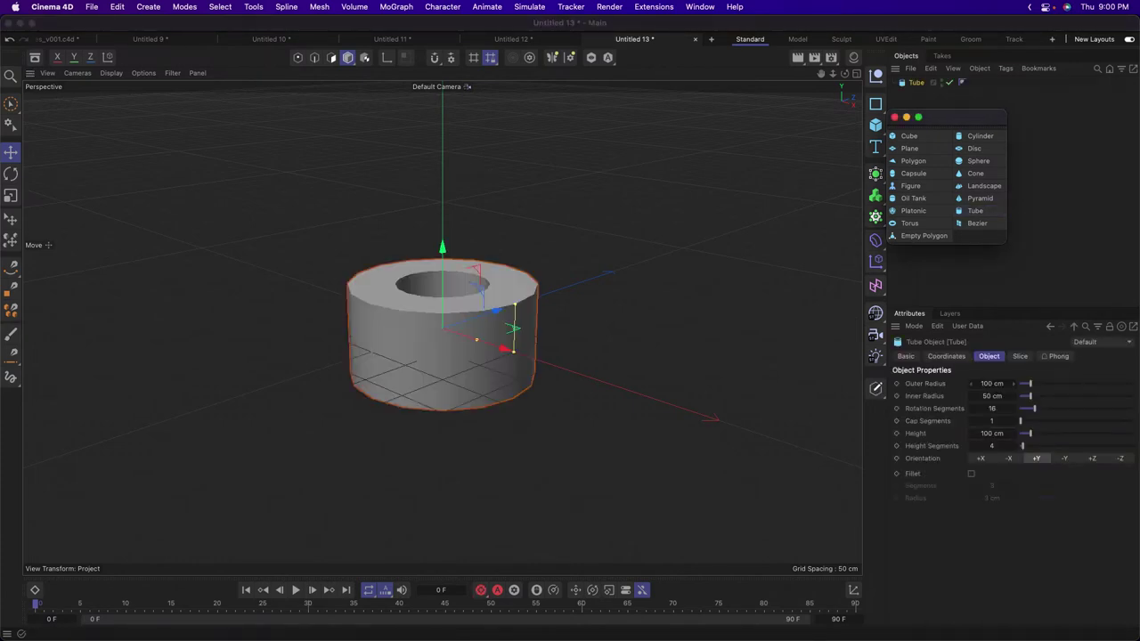
drag(1029, 383, 1056, 396)
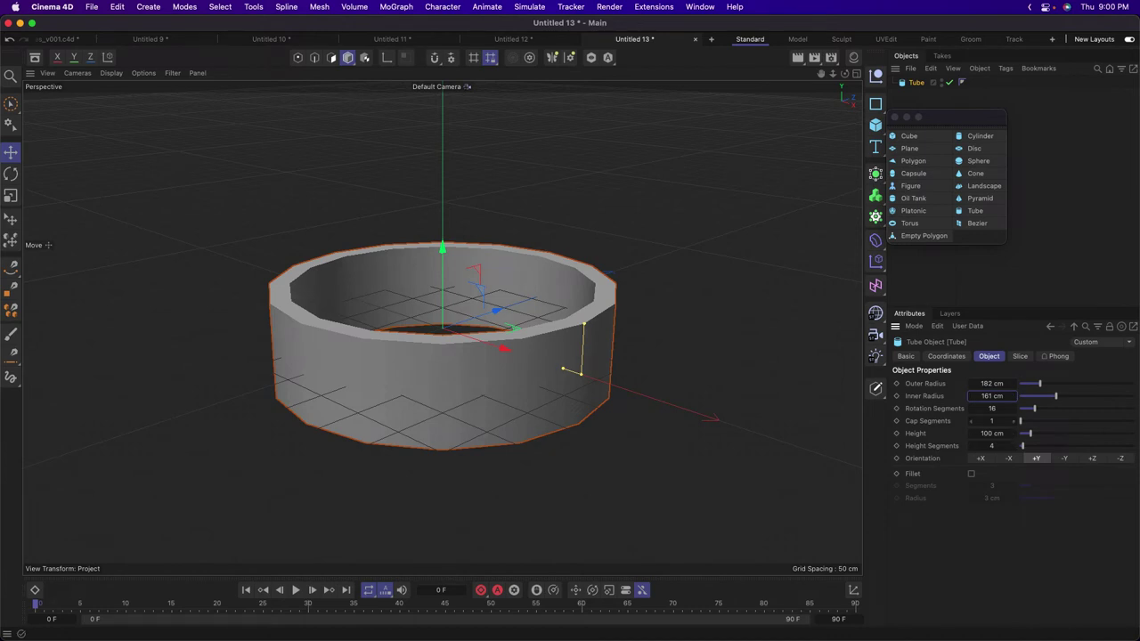
click(1020, 357)
click(950, 382)
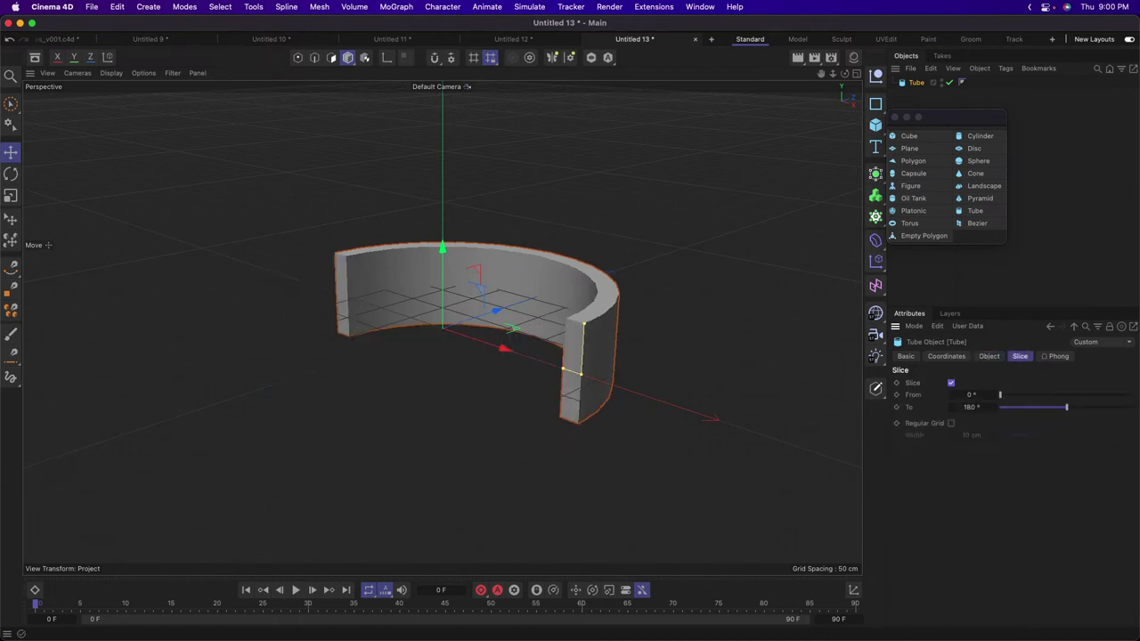
Round the half tube's edges with a fillet of 10.5 cm radius.
alt+drag(566, 285, 530, 245)
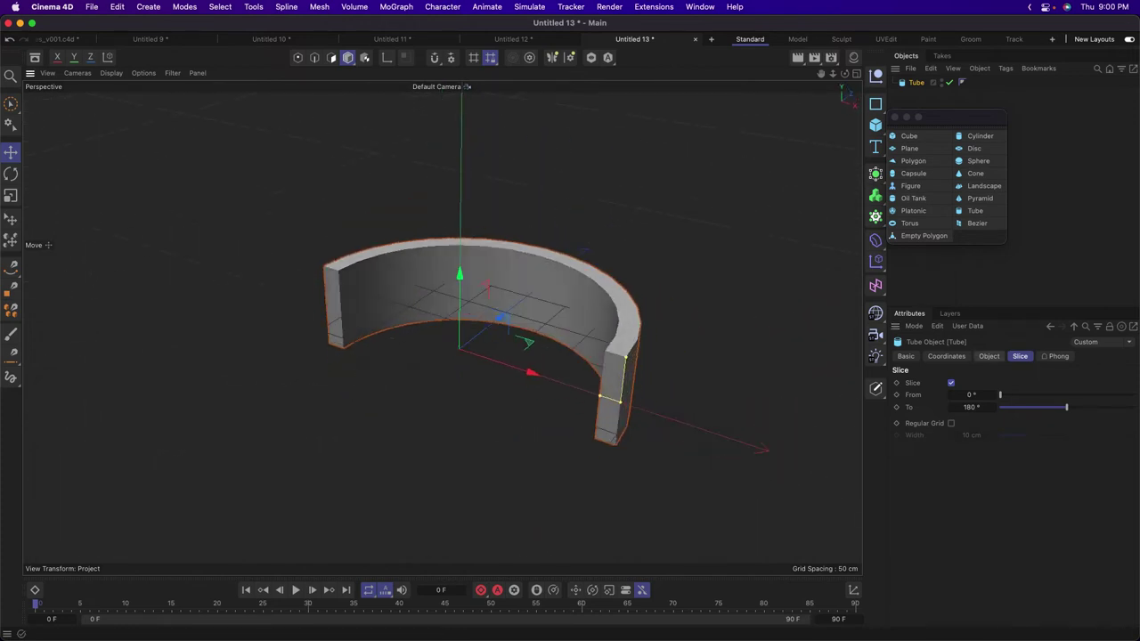
click(989, 357)
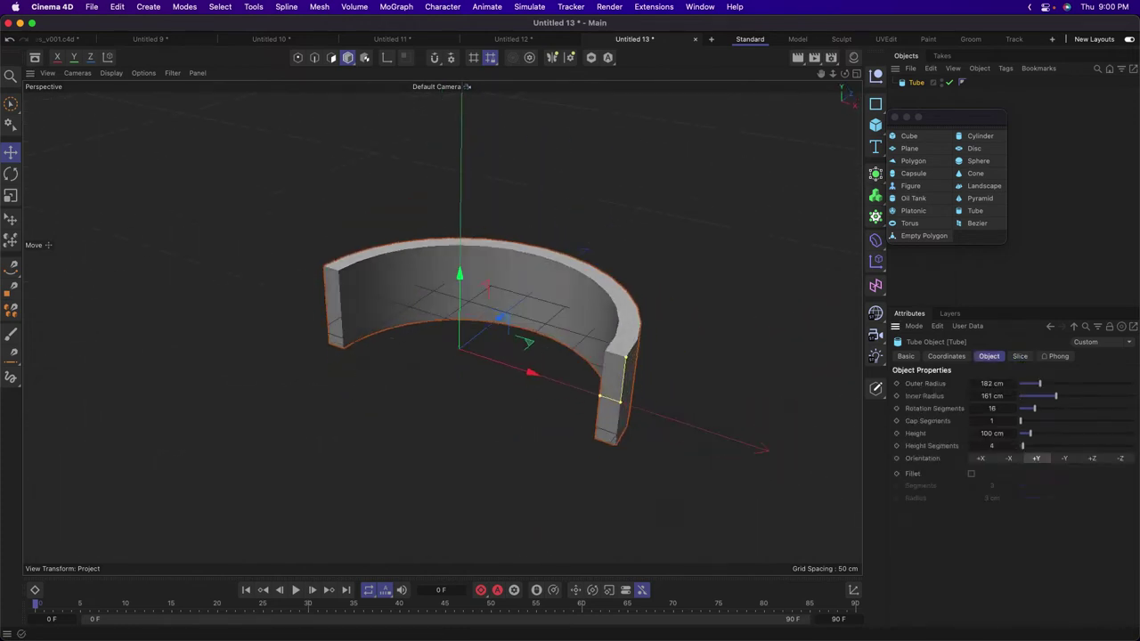
click(971, 474)
drag(993, 498, 1033, 498)
alt+drag(521, 343, 441, 328)
scroll(595, 314, up, 3)
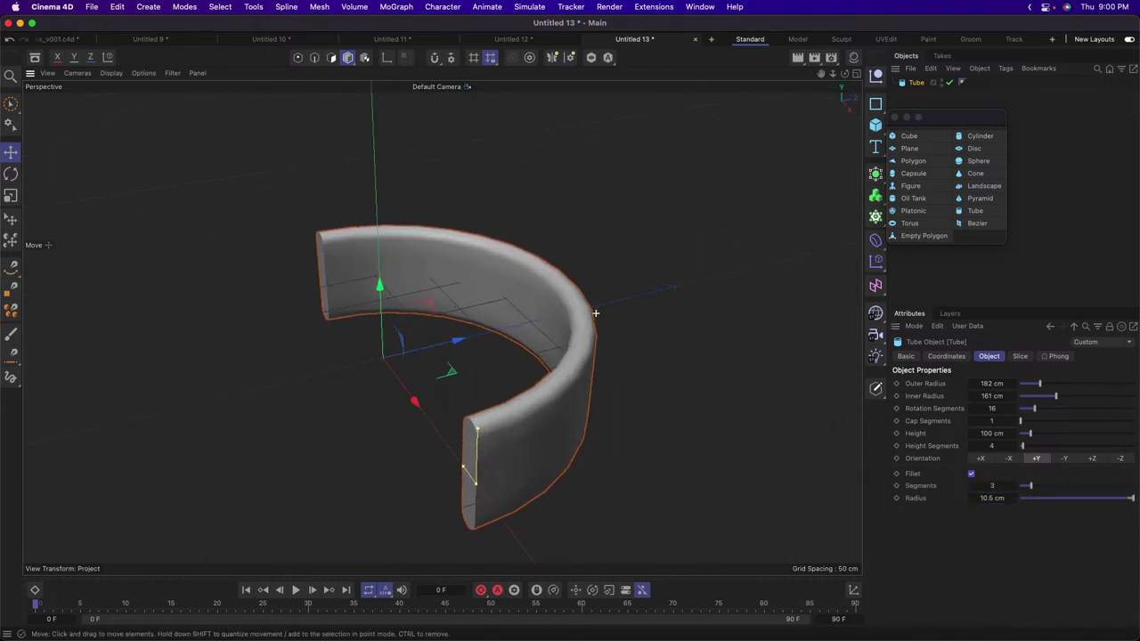
alt+drag(595, 314, 615, 334)
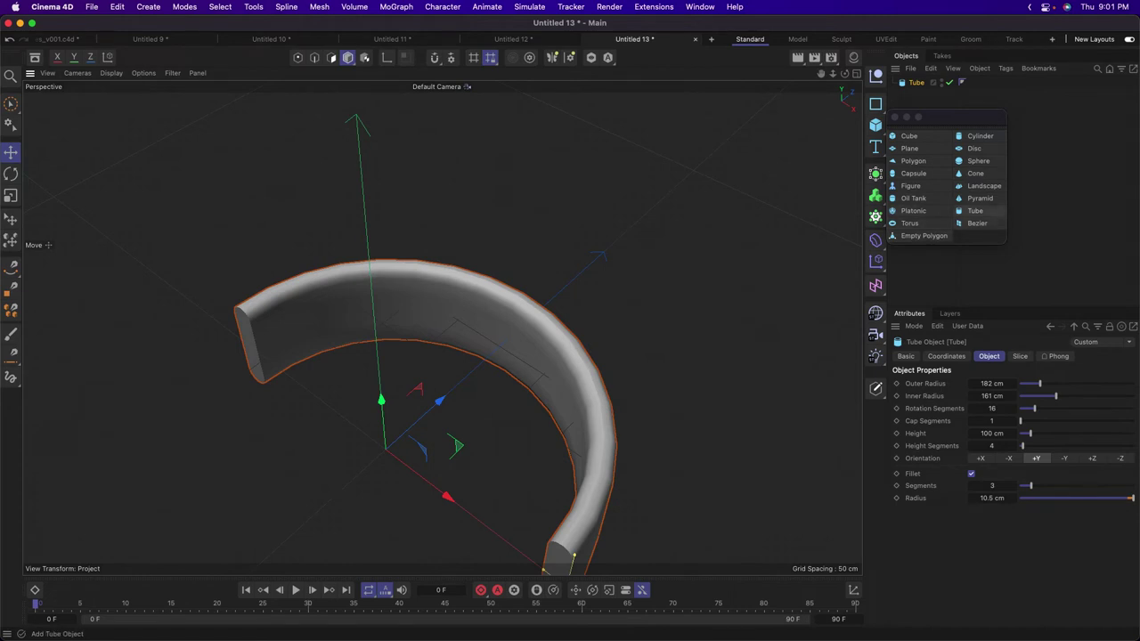
Add a second tube for the mug body, about 141 cm outer and 120 cm inner radius, about 283 cm high.
click(975, 211)
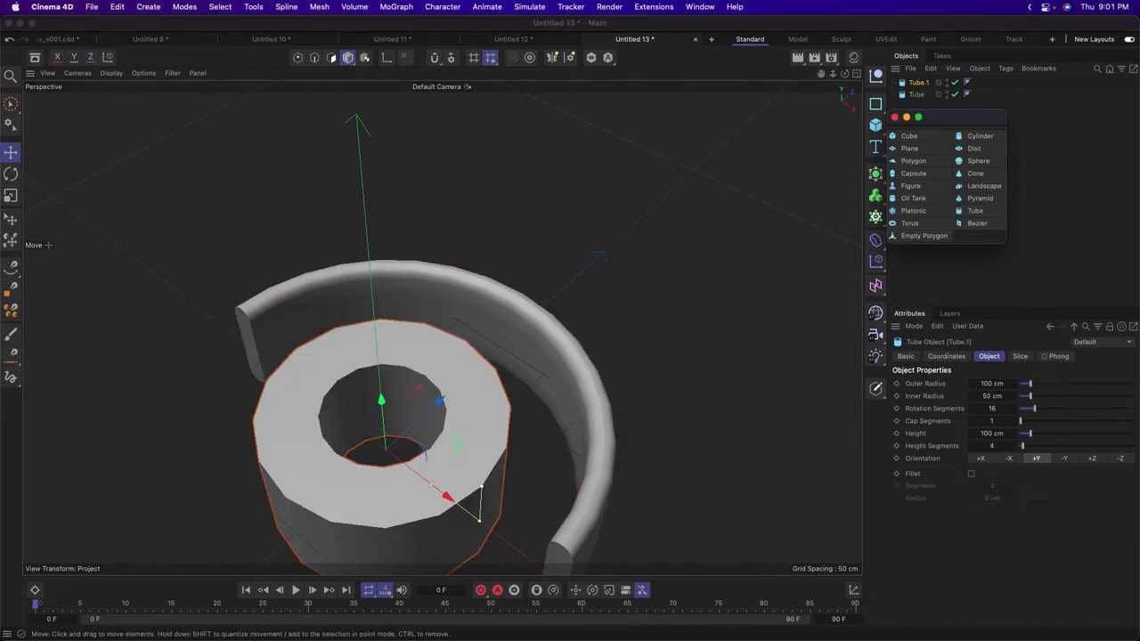
drag(430, 484, 486, 406)
alt+middle_drag(486, 406, 555, 260)
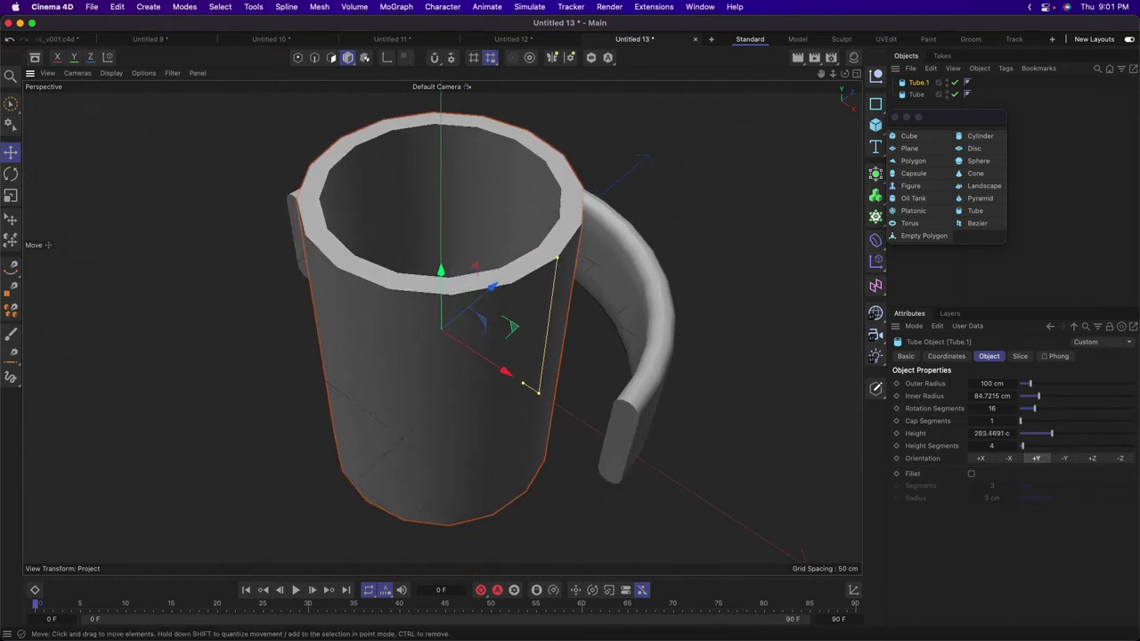
drag(538, 392, 579, 413)
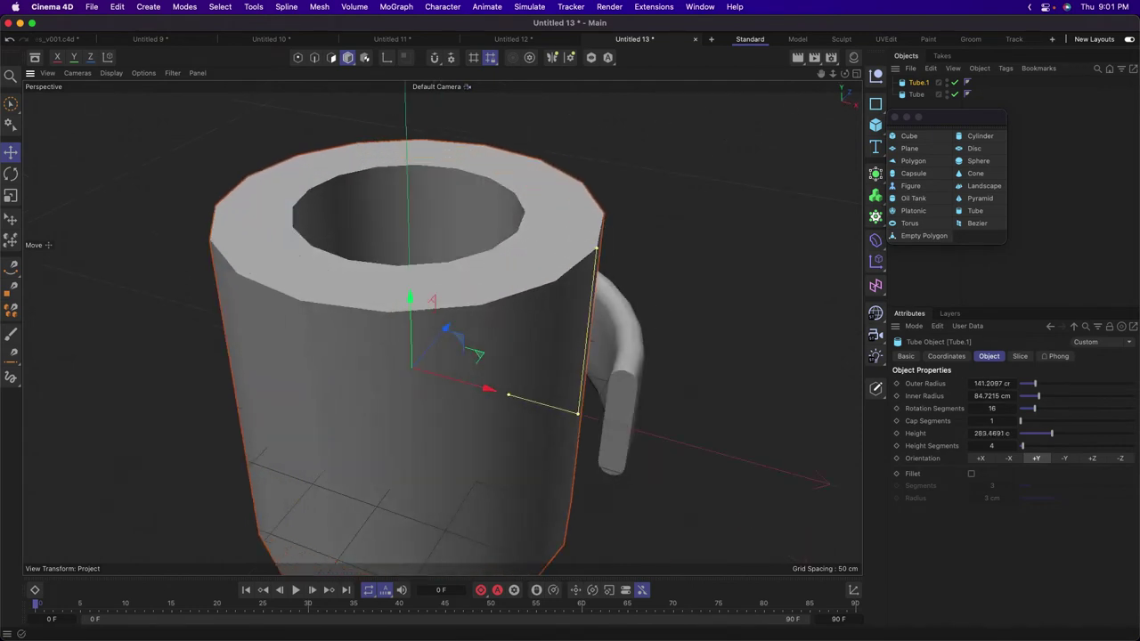
drag(507, 395, 552, 407)
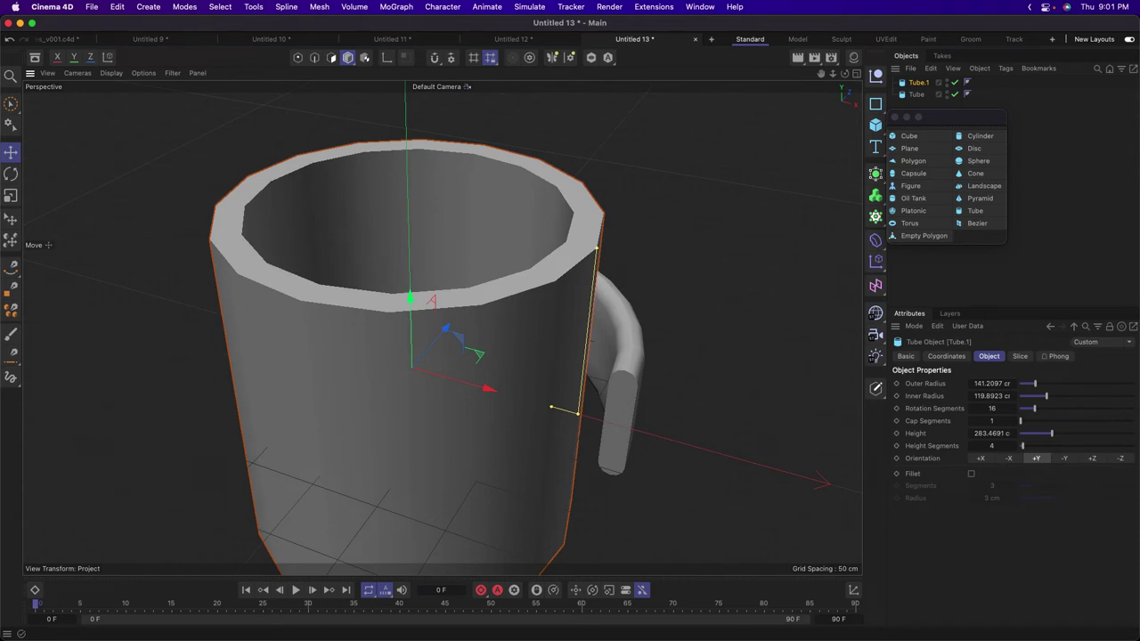
Smooth the mug body with 34 rotation segments and a fillet radius of about 8.66 cm.
drag(1012, 409, 1033, 409)
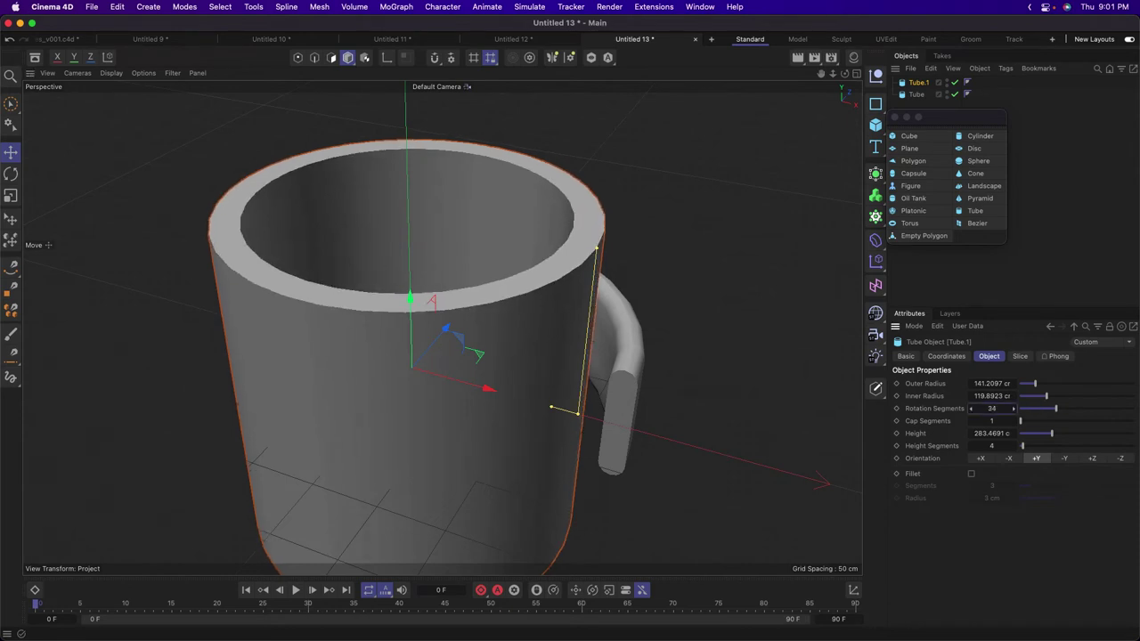
scroll(443, 328, down, 3)
alt+drag(442, 328, 453, 284)
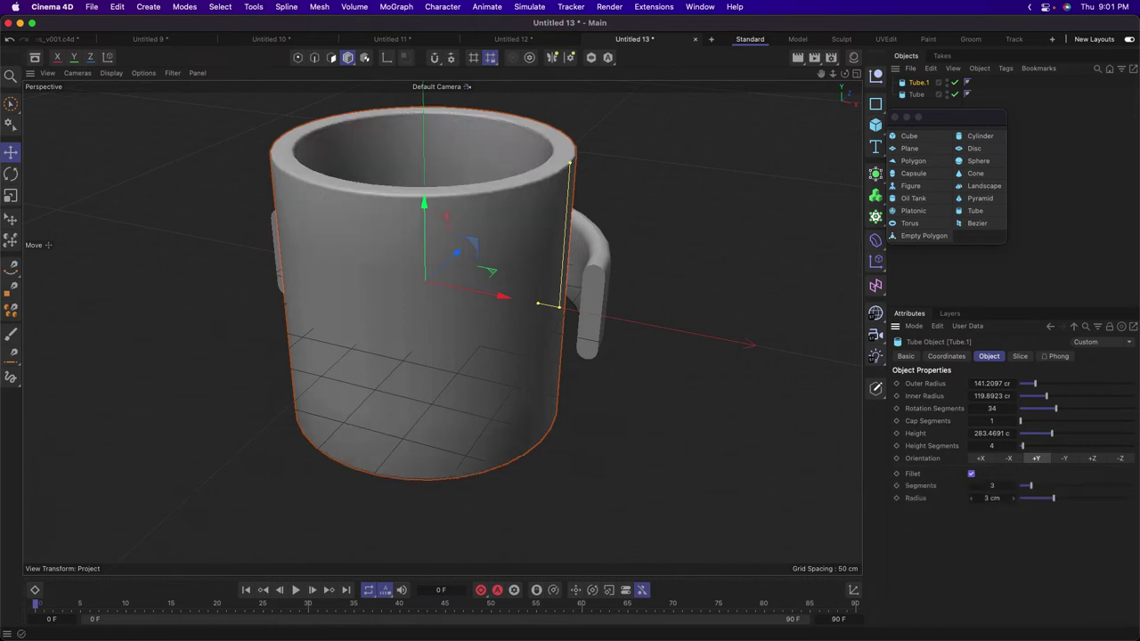
drag(1054, 498, 1119, 498)
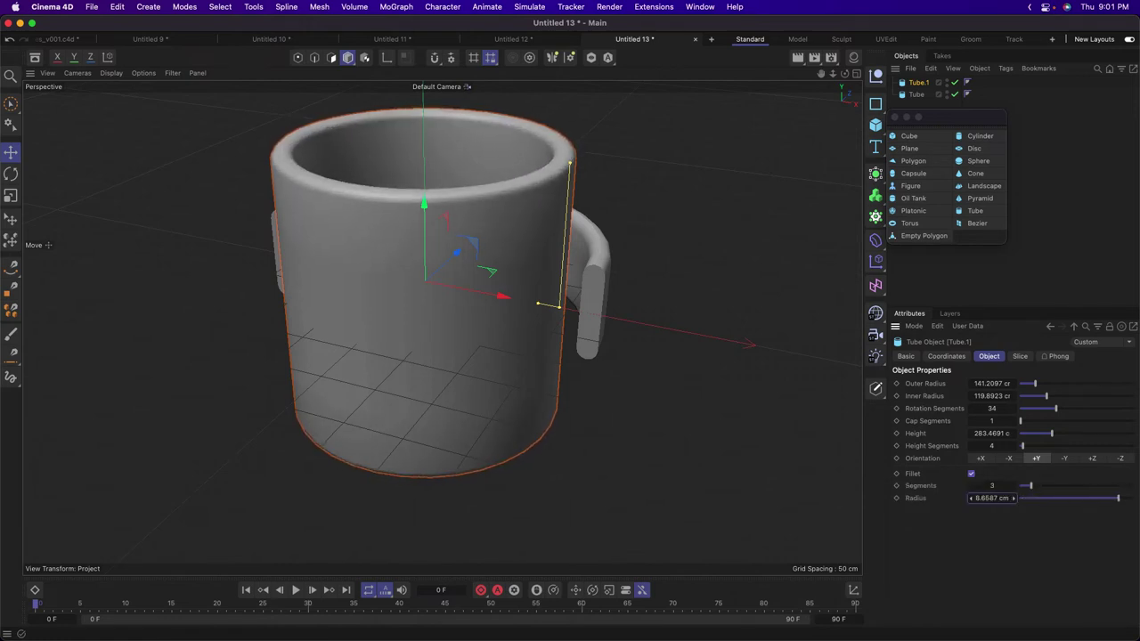
click(664, 428)
mouse_move(500, 424)
alt+mouse_down()
mouse_move(488, 254)
mouse_move(499, 422)
mouse_move(481, 362)
alt+mouse_up()
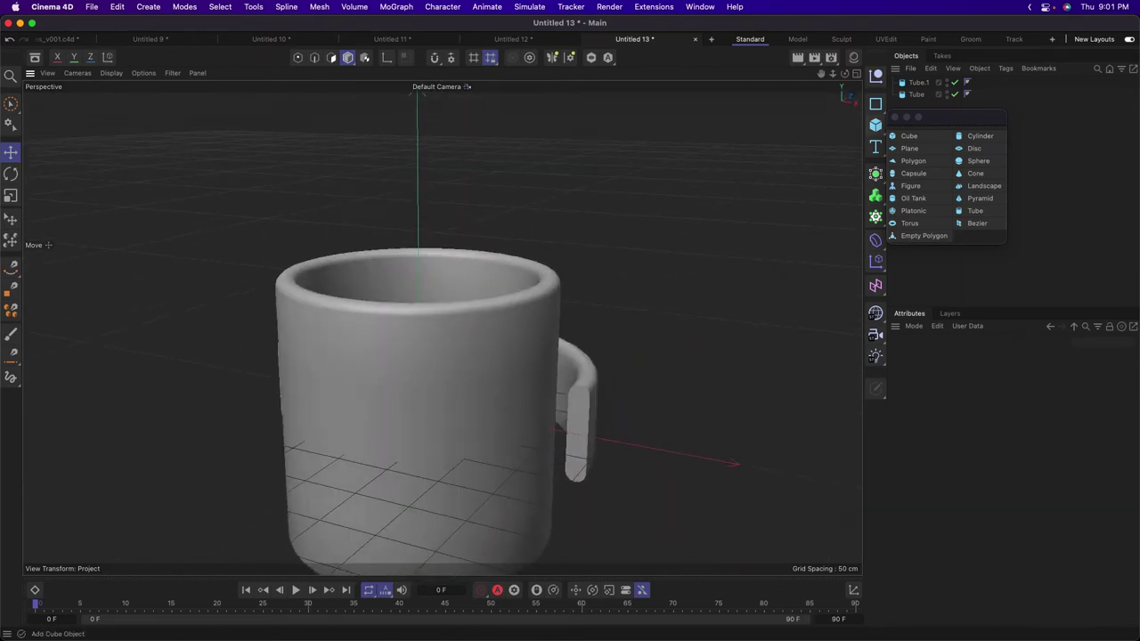
Add a cylinder of about 134 cm radius and 32 cm height and lower it to the bottom of the mug body.
drag(962, 117, 1006, 208)
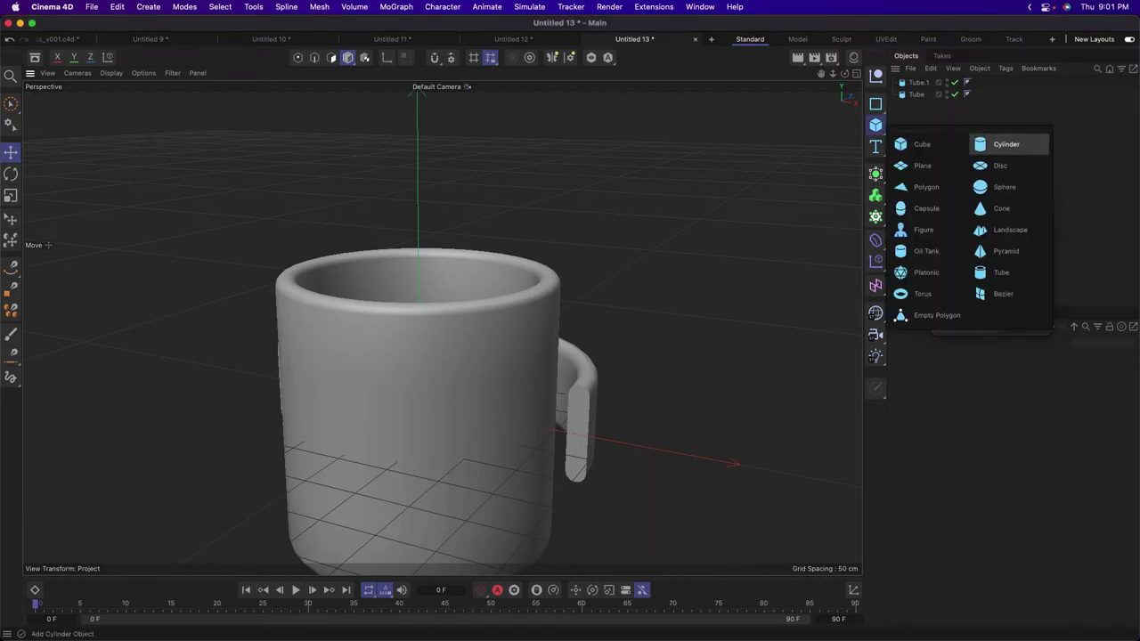
click(1024, 226)
key(F5)
key(F4)
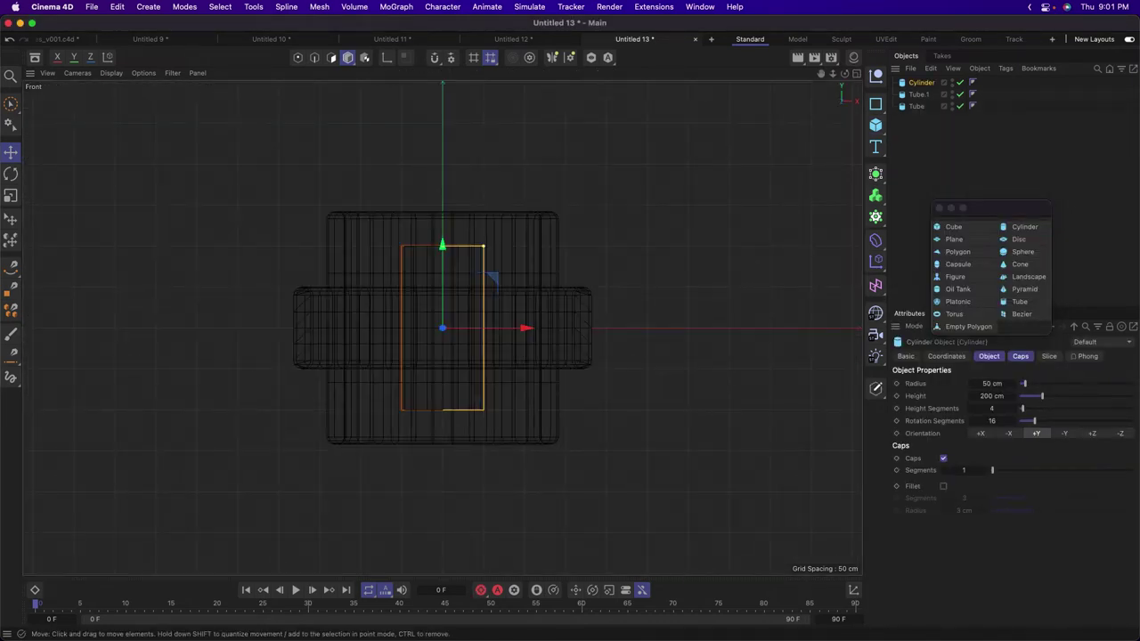
drag(443, 245, 553, 315)
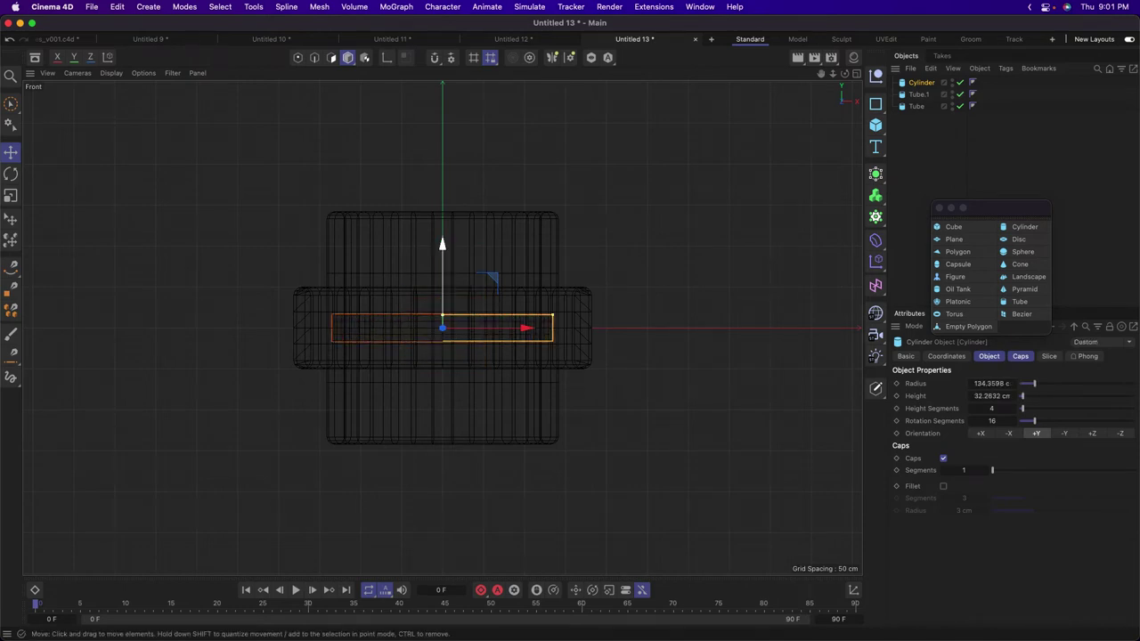
drag(443, 267, 484, 342)
click(232, 223)
middle_click(232, 222)
middle_click(232, 223)
Set the half tube's orientation to +X so it stands upright as the mug handle.
click(612, 307)
middle_click(613, 308)
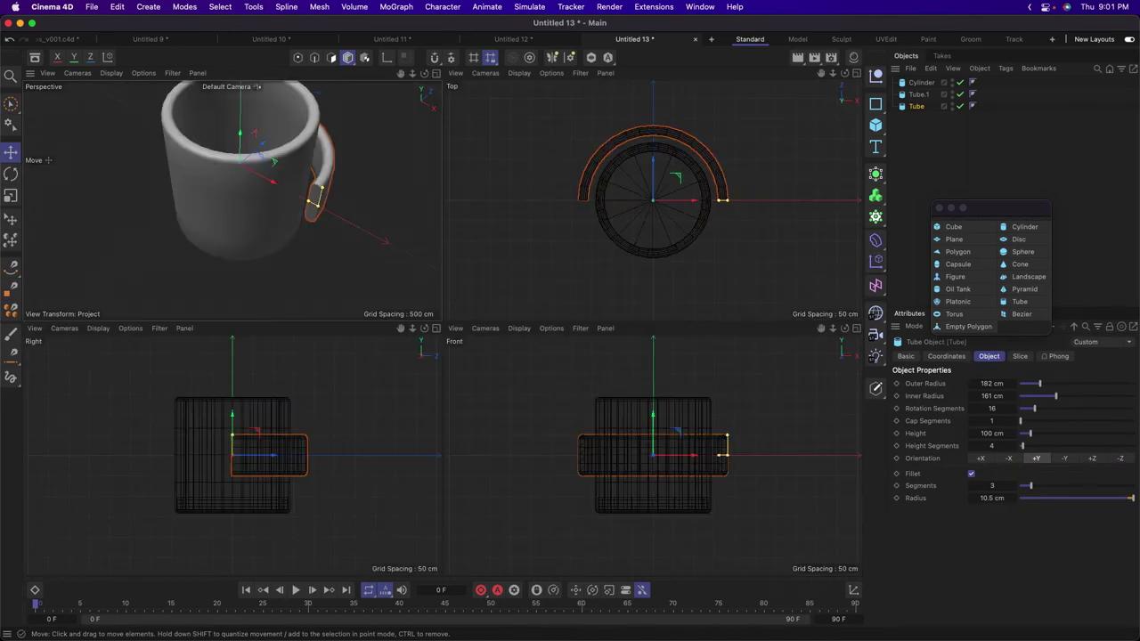
key(F3)
key(F5)
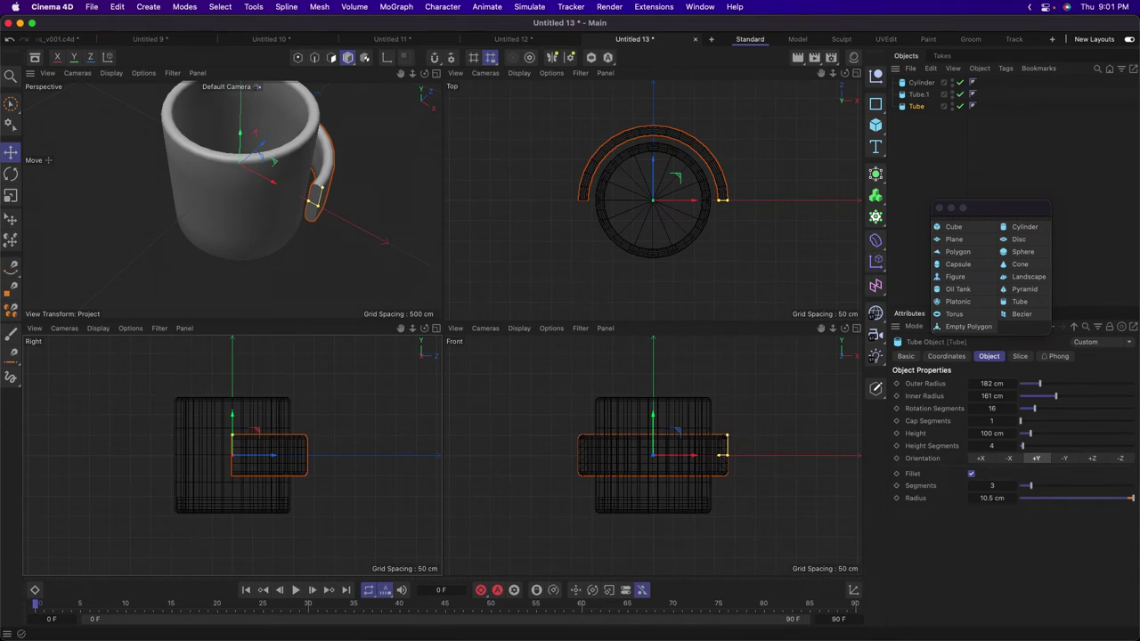
click(981, 458)
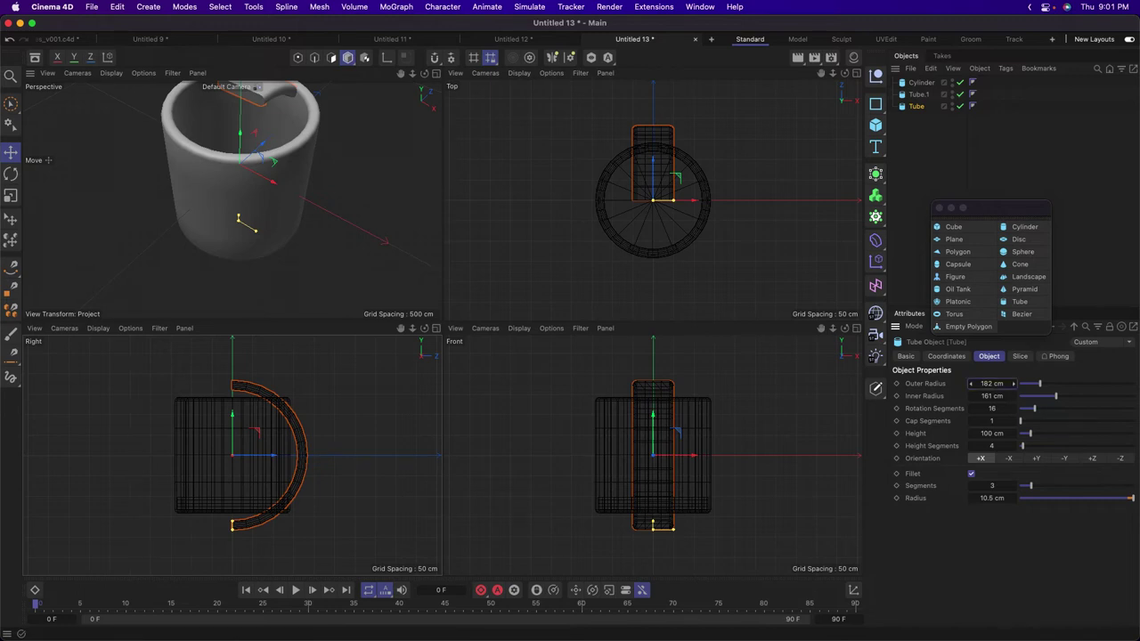
Resize the handle tube to 85 cm outer and 66 cm inner radius and move it along Z beside the mug body.
drag(1014, 384, 925, 383)
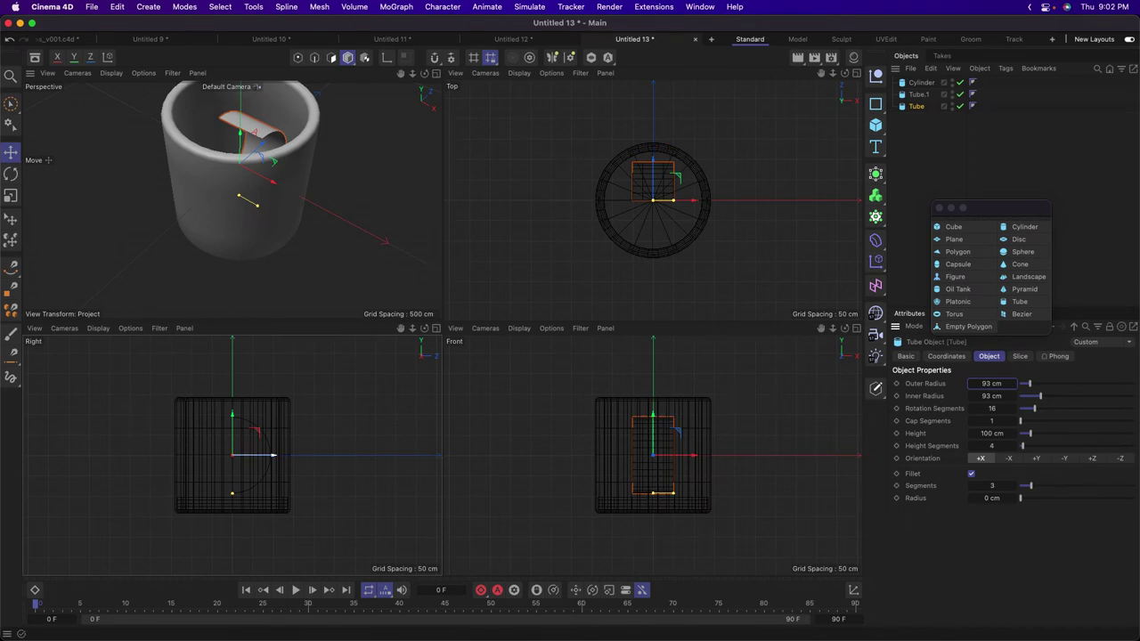
drag(271, 456, 342, 456)
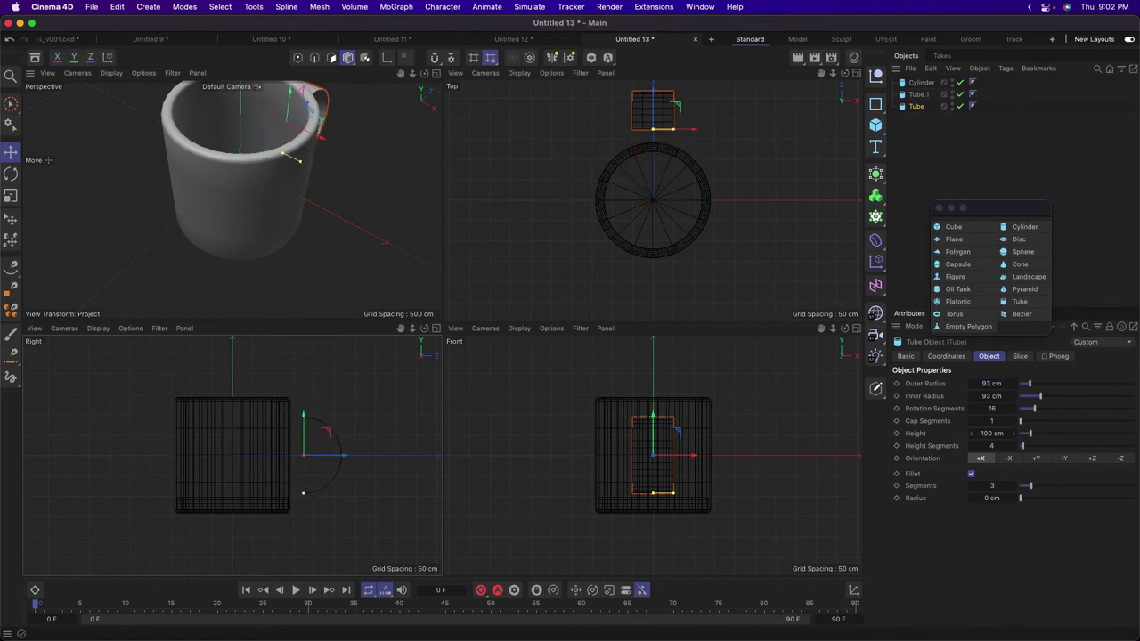
drag(971, 383, 959, 395)
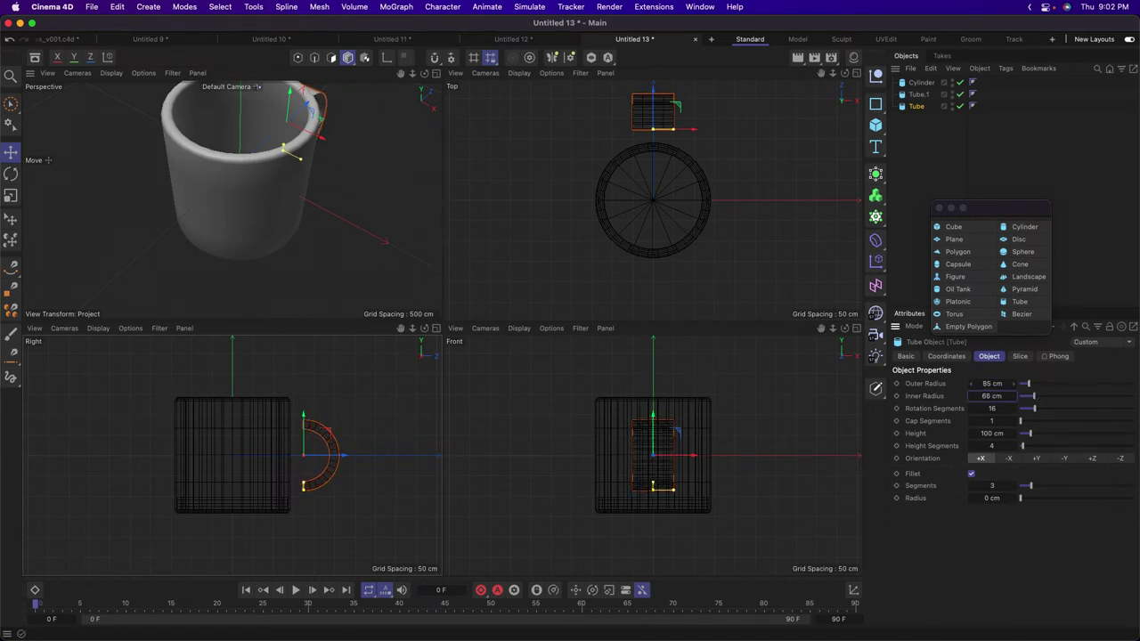
Extend the handle's slice from -39° to 212° so its ends meet the mug wall without poking inside.
click(1020, 356)
drag(969, 407, 945, 394)
click(374, 214)
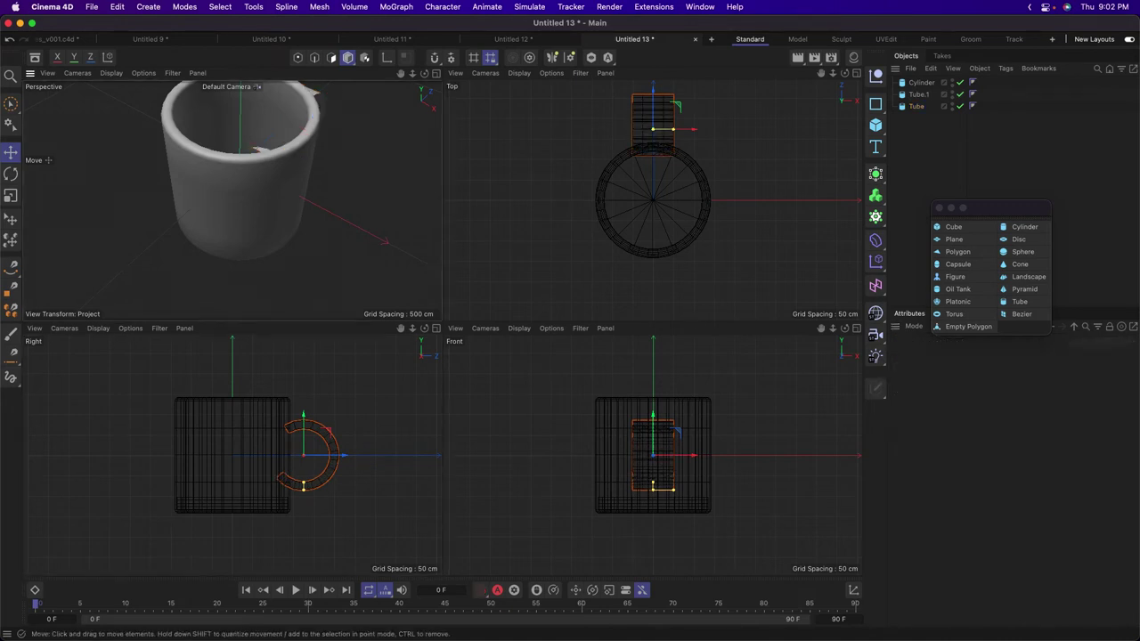
middle_click(374, 214)
alt+drag(539, 263, 546, 330)
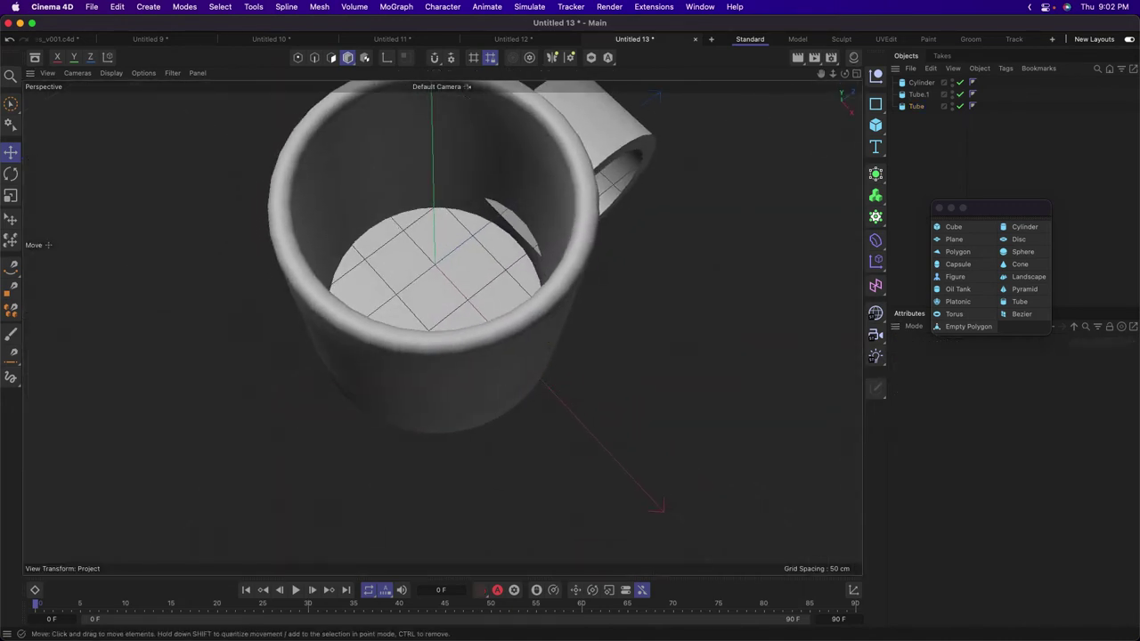
alt+middle_drag(546, 330, 514, 355)
click(584, 150)
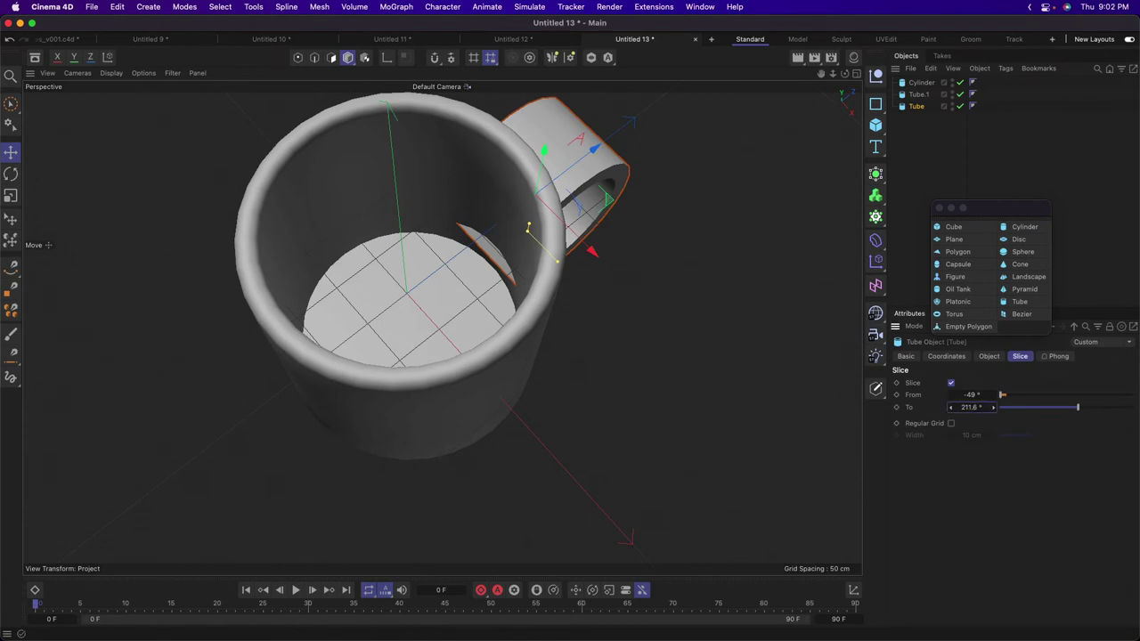
drag(972, 394, 981, 395)
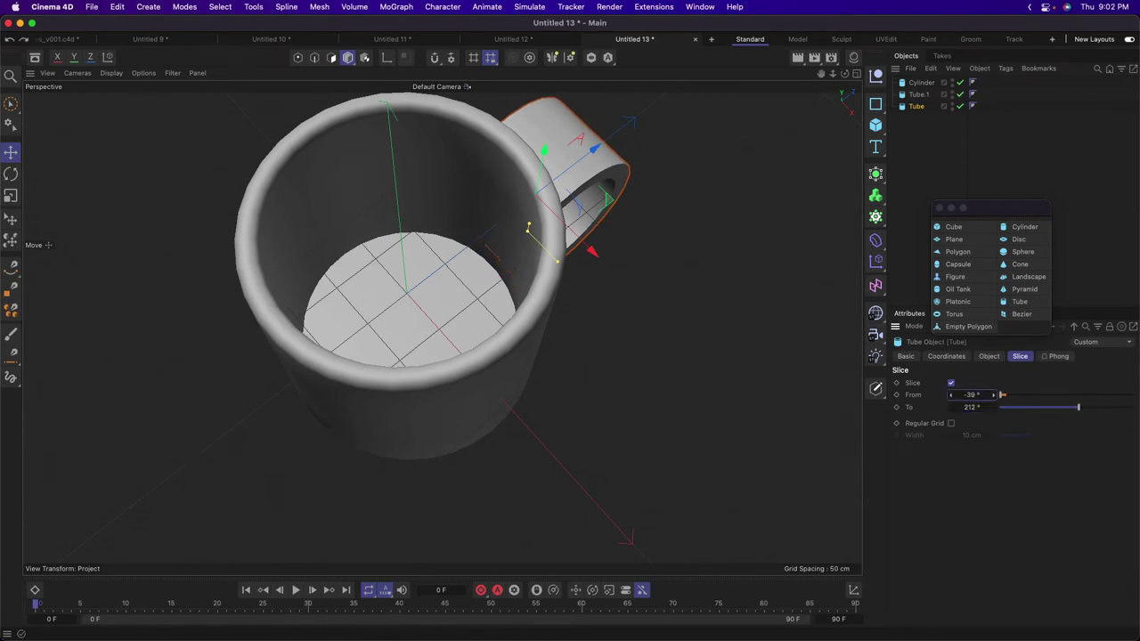
Slim the handle to 39 cm height and round it with a 5-segment fillet of 8.5 cm radius.
click(989, 356)
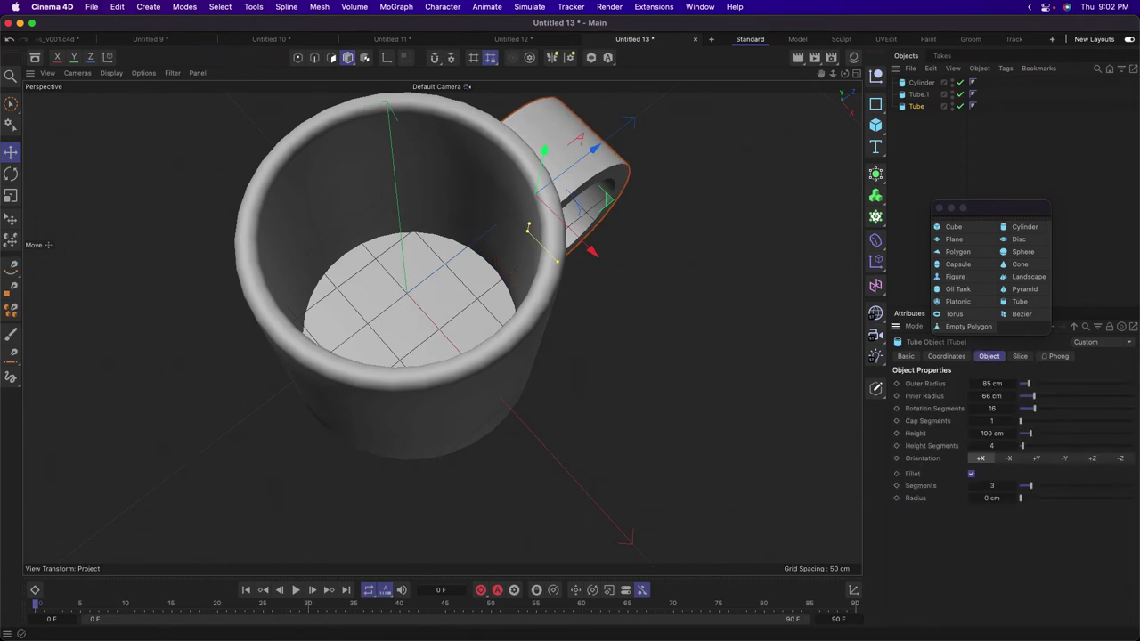
drag(1021, 499, 1129, 499)
alt+drag(441, 328, 347, 320)
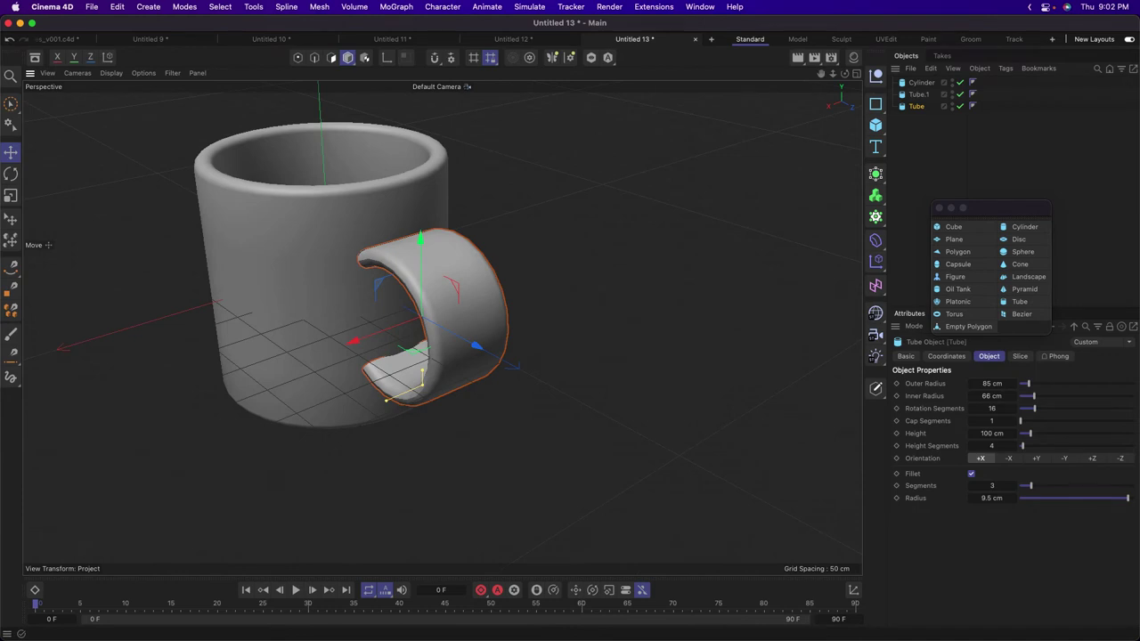
drag(1013, 434, 1012, 445)
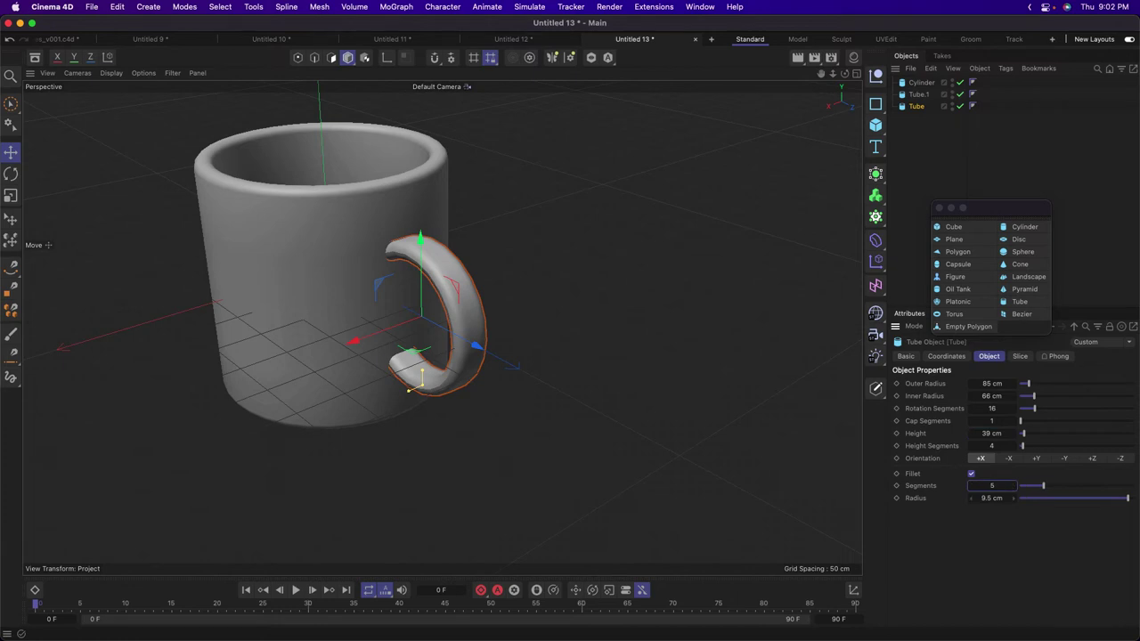
drag(991, 498, 965, 498)
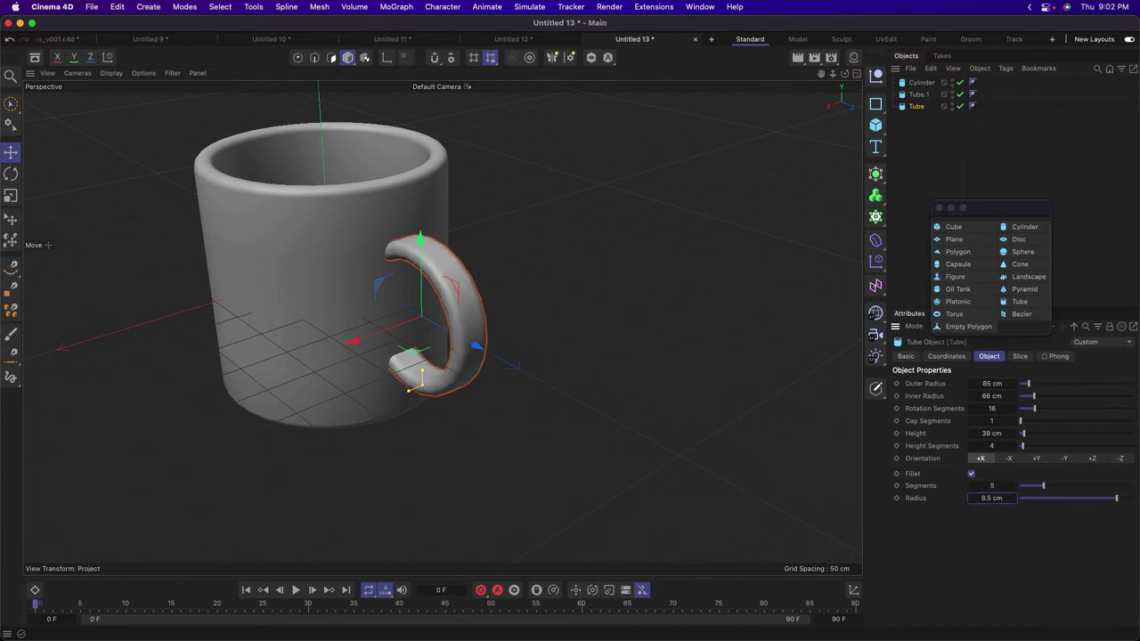
click(918, 179)
alt+drag(443, 327, 504, 299)
alt+drag(407, 305, 427, 352)
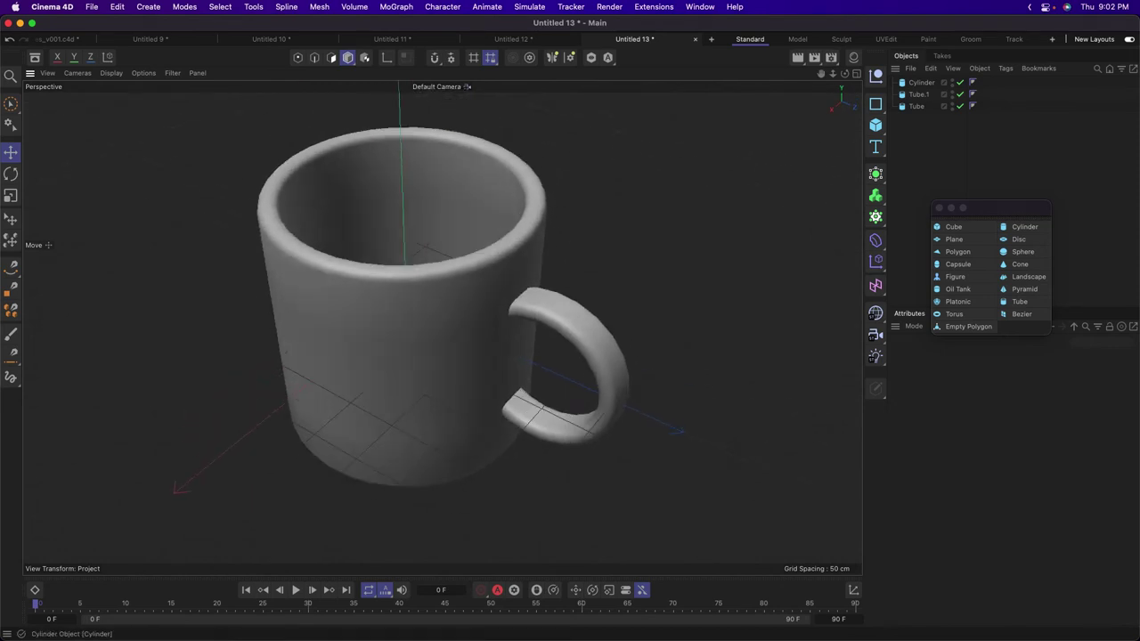
Nest the handle tube and the cylinder under the mug body and rename the parent as Coffe Mug.
click(921, 83)
click(919, 94)
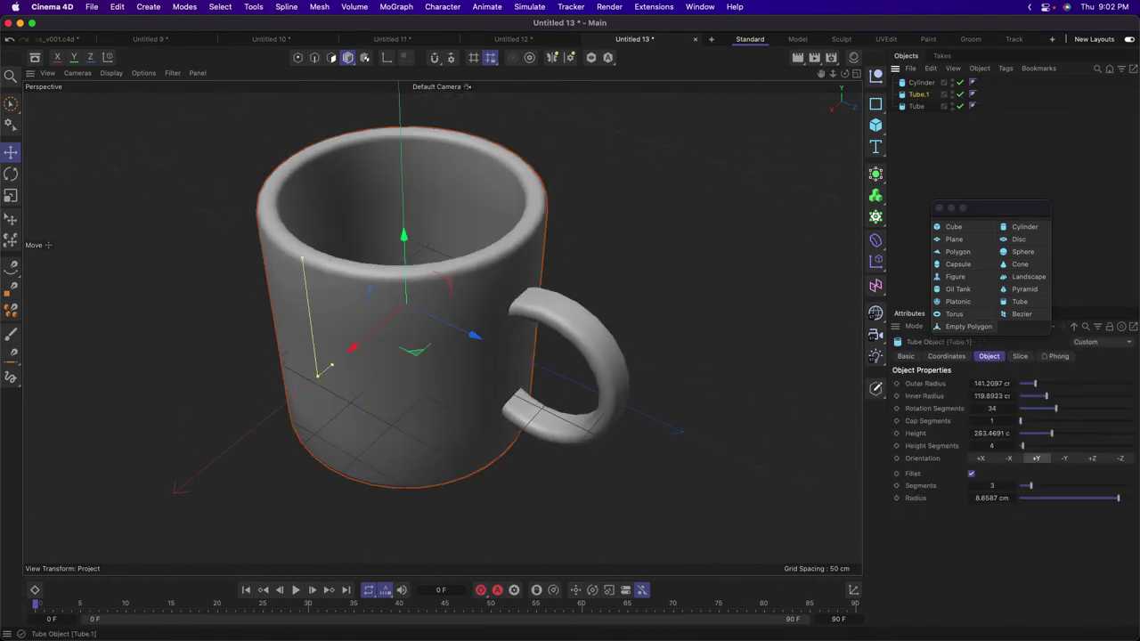
drag(922, 88, 919, 83)
double_click(919, 82)
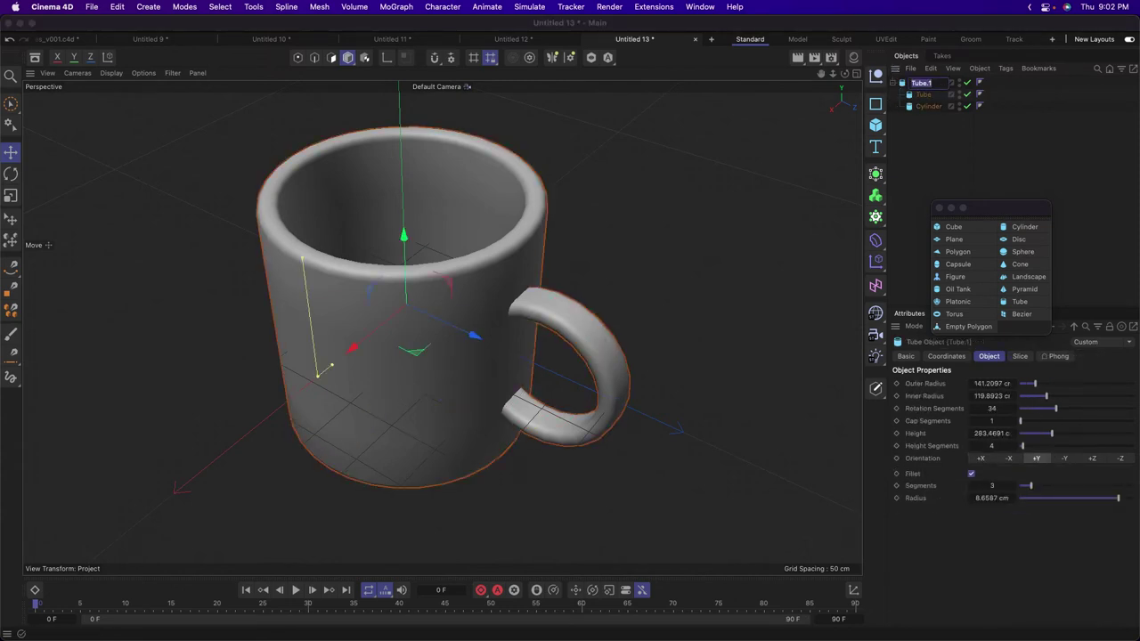
text(Coffe Mug)
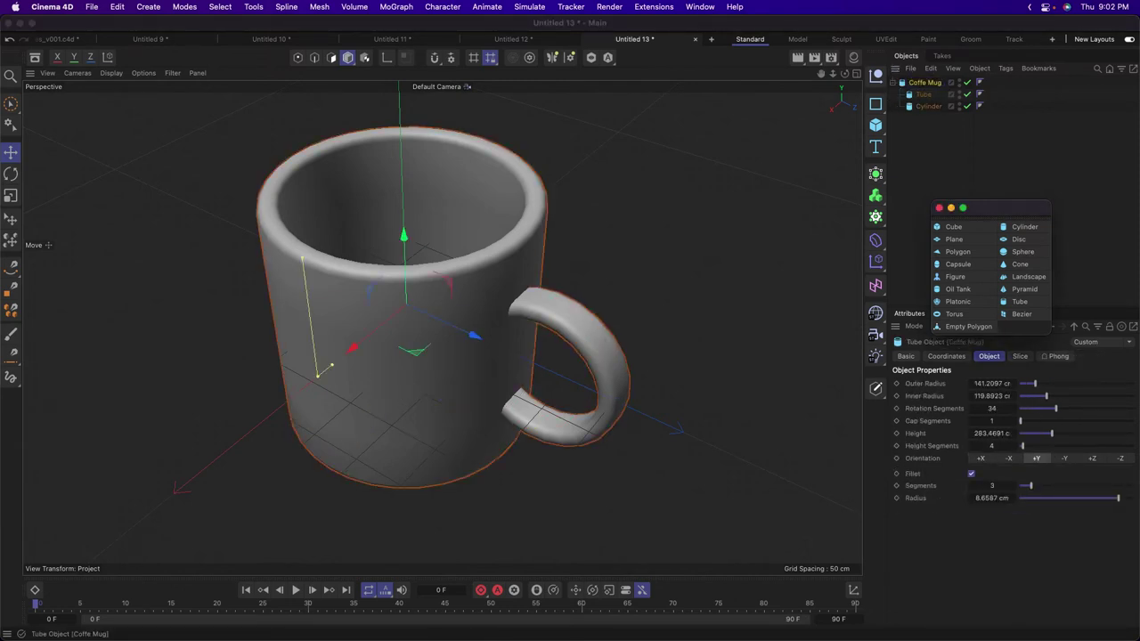
key(Return)
Rename the mug's tube child as Handle and its cylinder child as Base.
double_click(923, 95)
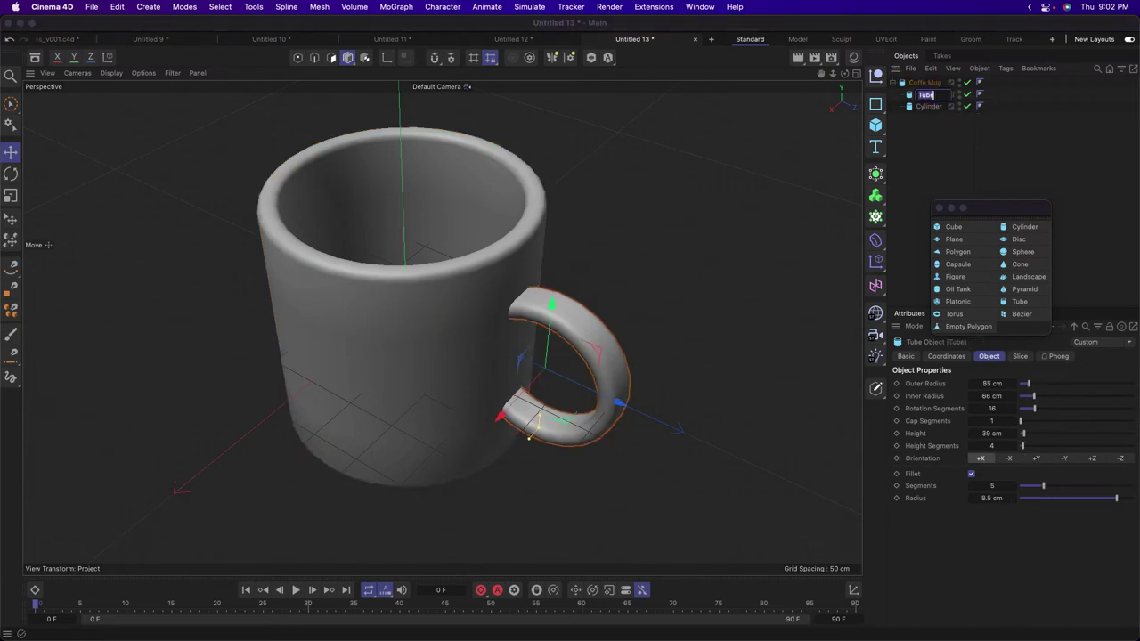
text(Base)
key(Return)
double_click(924, 95)
text(Handle)
key(Return)
double_click(924, 106)
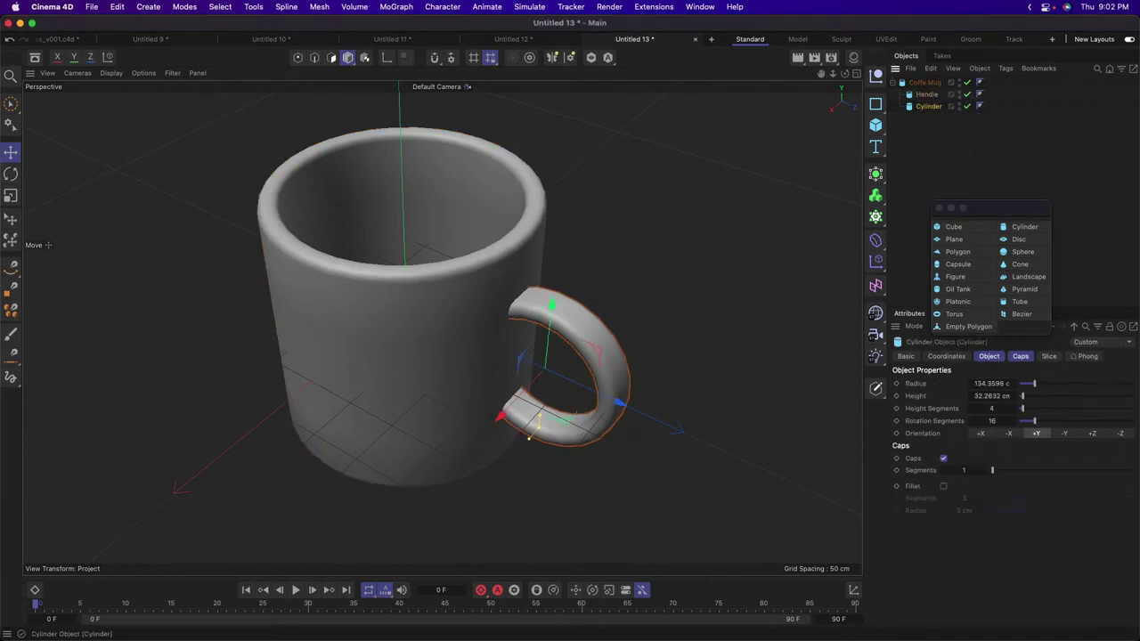
text(Base)
key(Return)
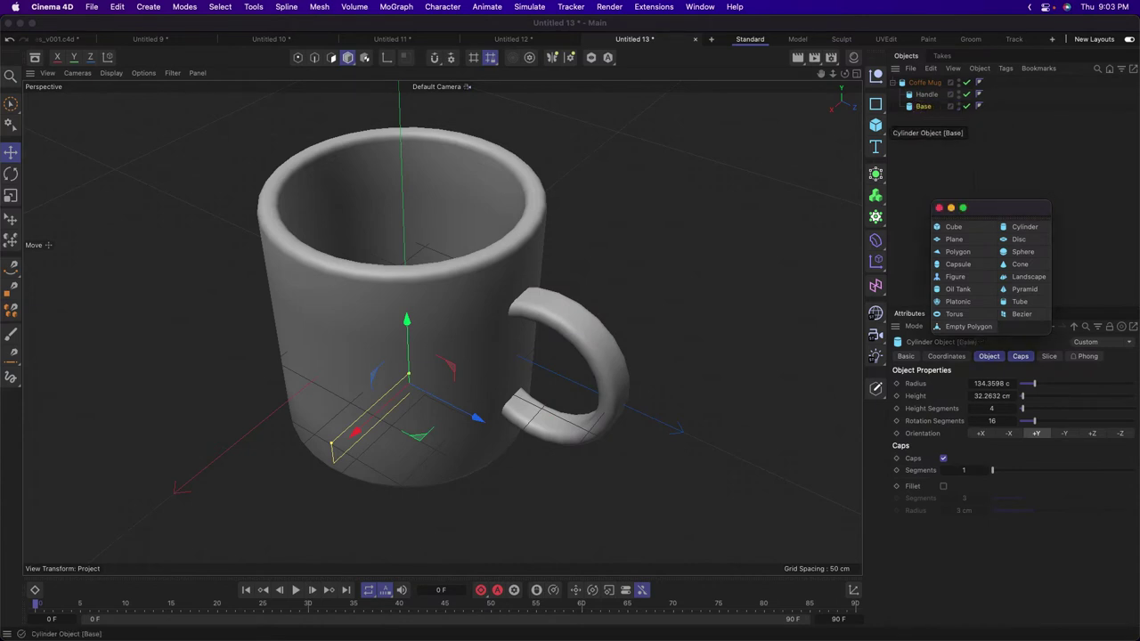
click(923, 169)
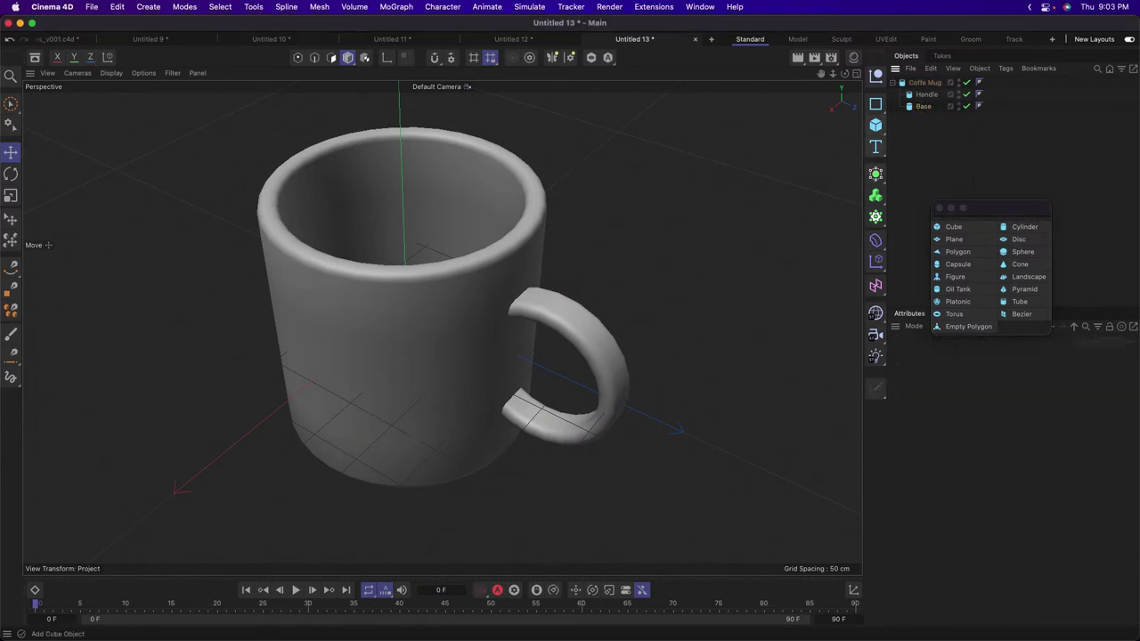
Add a Figure primitive to the mug scene as a human scale reference.
click(955, 276)
key(F5)
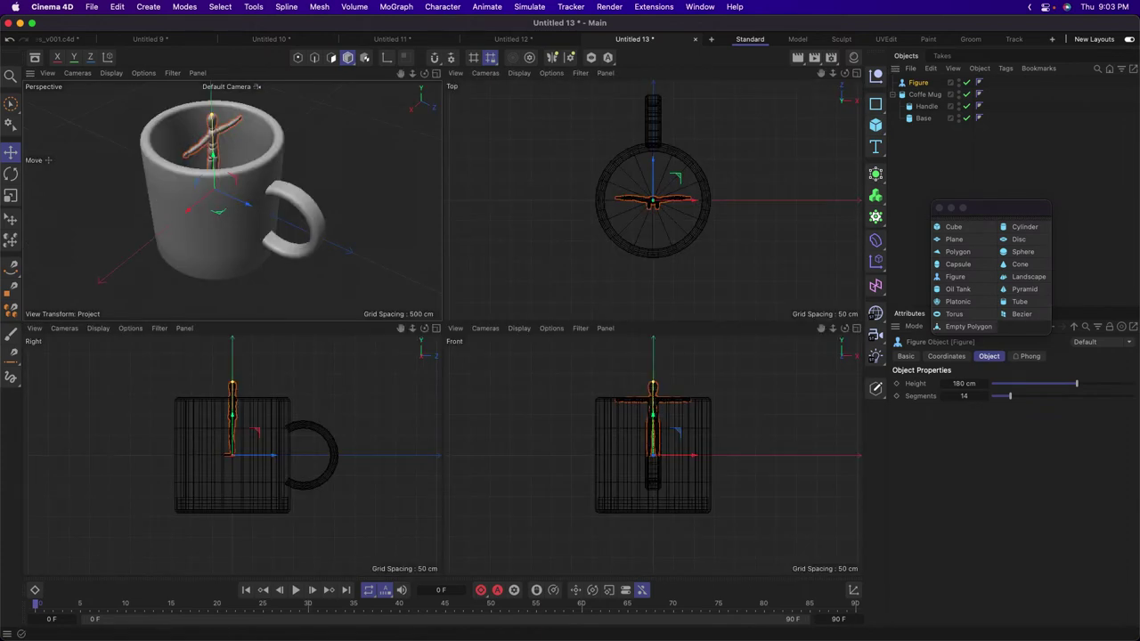
key(F4)
Shrink the Coffe Mug to a realistic size relative to the figure with the Place tool and set it on the floor beside the feet.
click(924, 94)
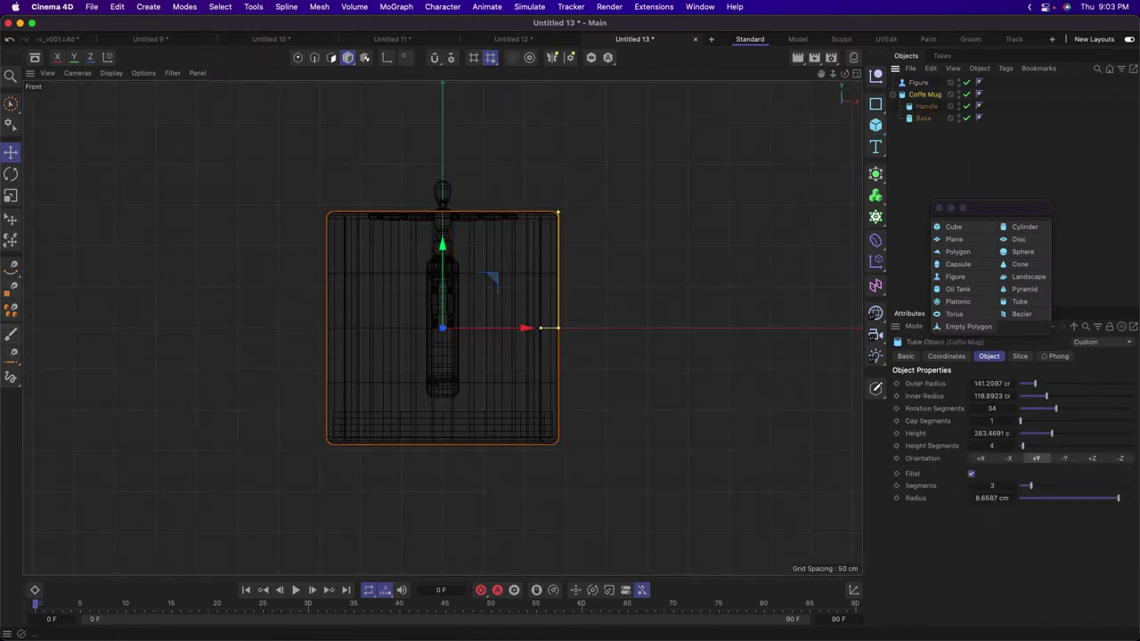
click(11, 218)
key(F5)
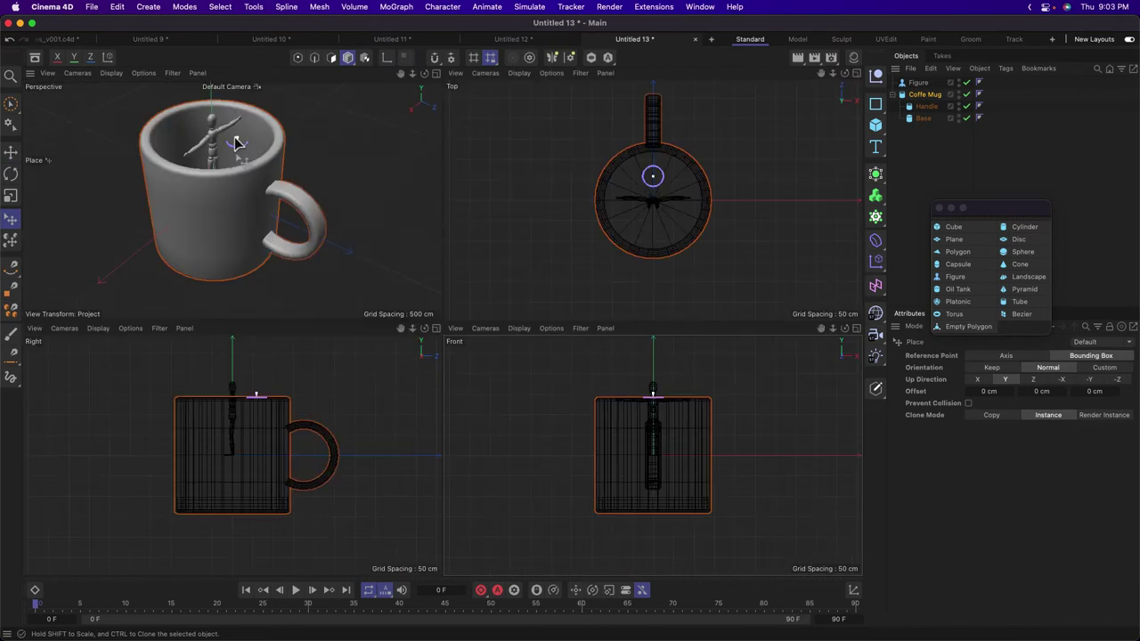
shift+drag(236, 143, 194, 218)
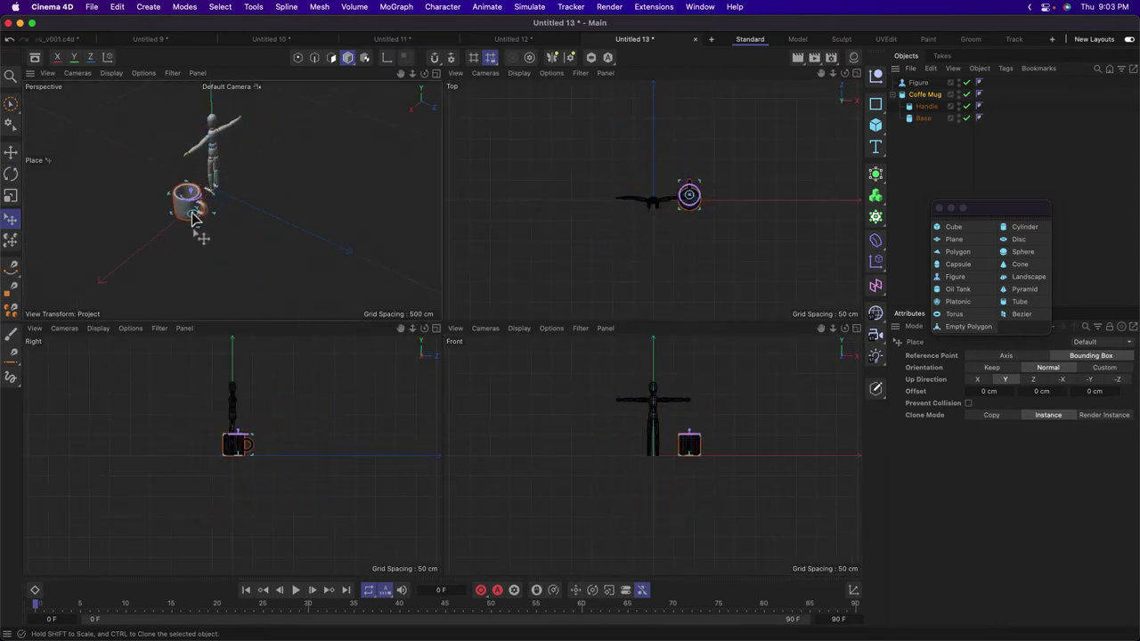
middle_click(252, 231)
alt+drag(374, 298, 440, 307)
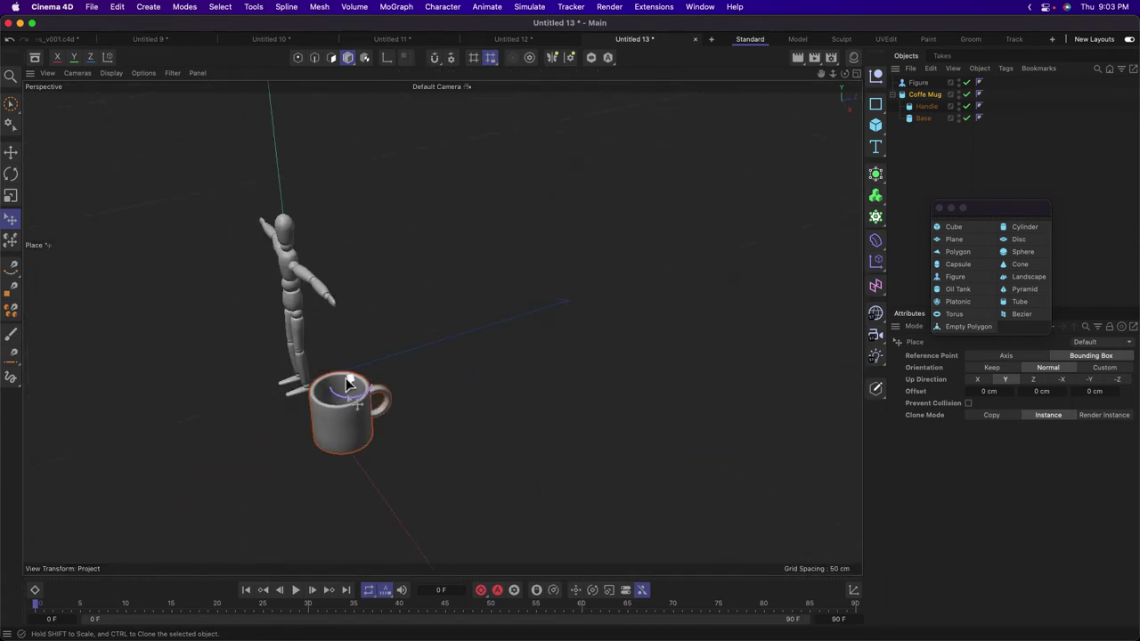
shift+drag(348, 383, 317, 409)
alt+drag(317, 410, 355, 410)
alt+right_drag(305, 440, 368, 429)
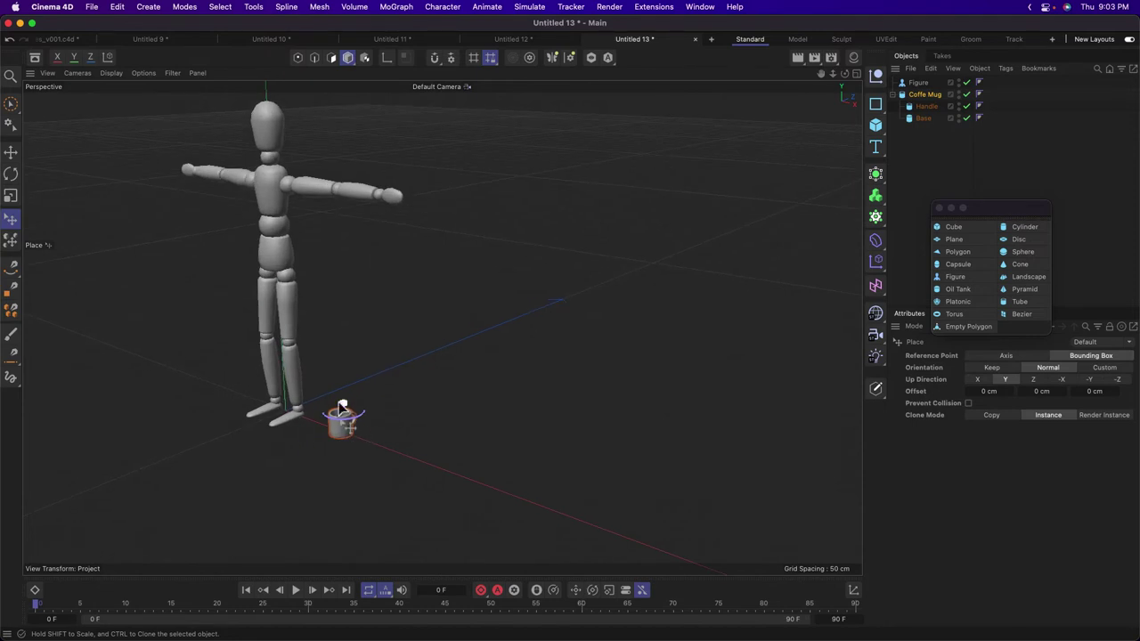
drag(341, 401, 368, 450)
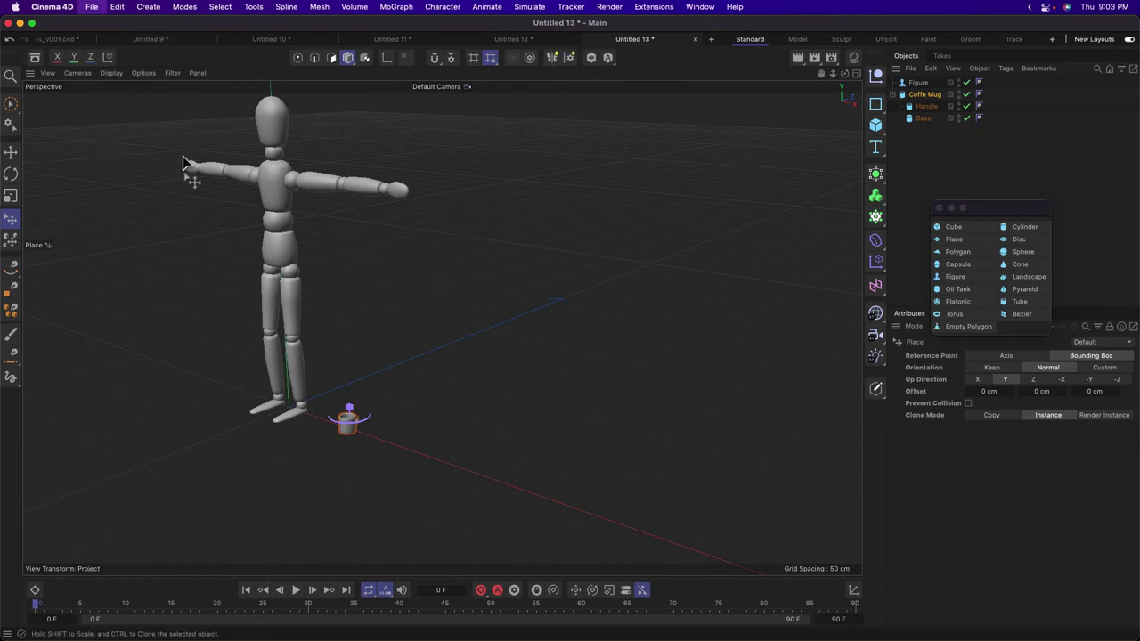
Save the project as CoffeeMugFromPrimitives_v001 in the Wk01_PrimitiveModeling folder.
key(super+s)
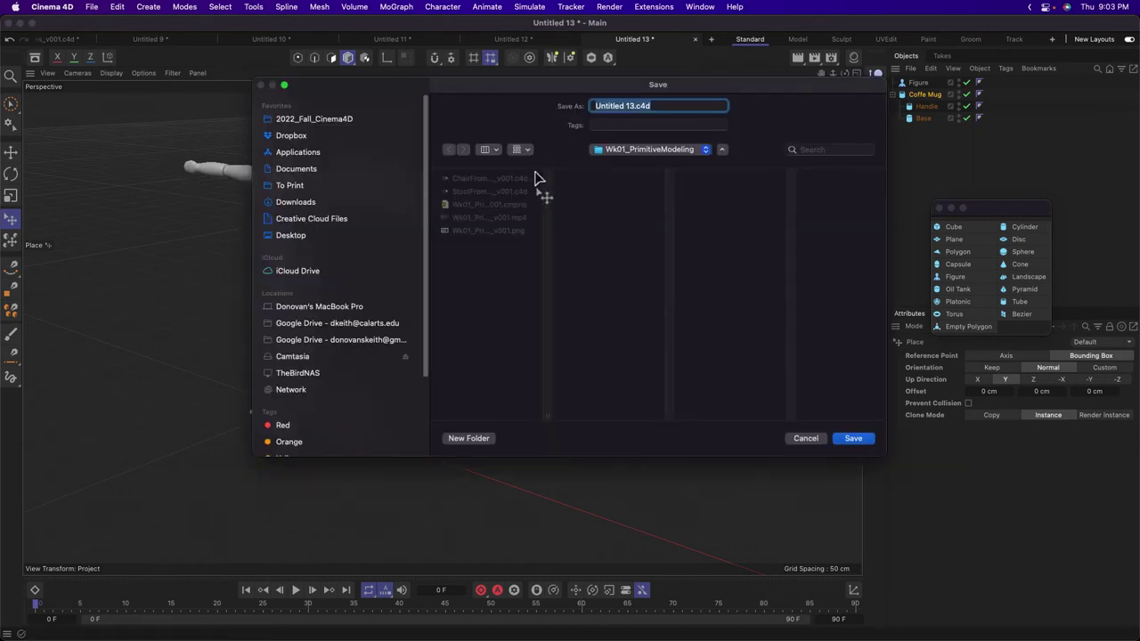
text(CoffeeMugFromPrimitives_v001)
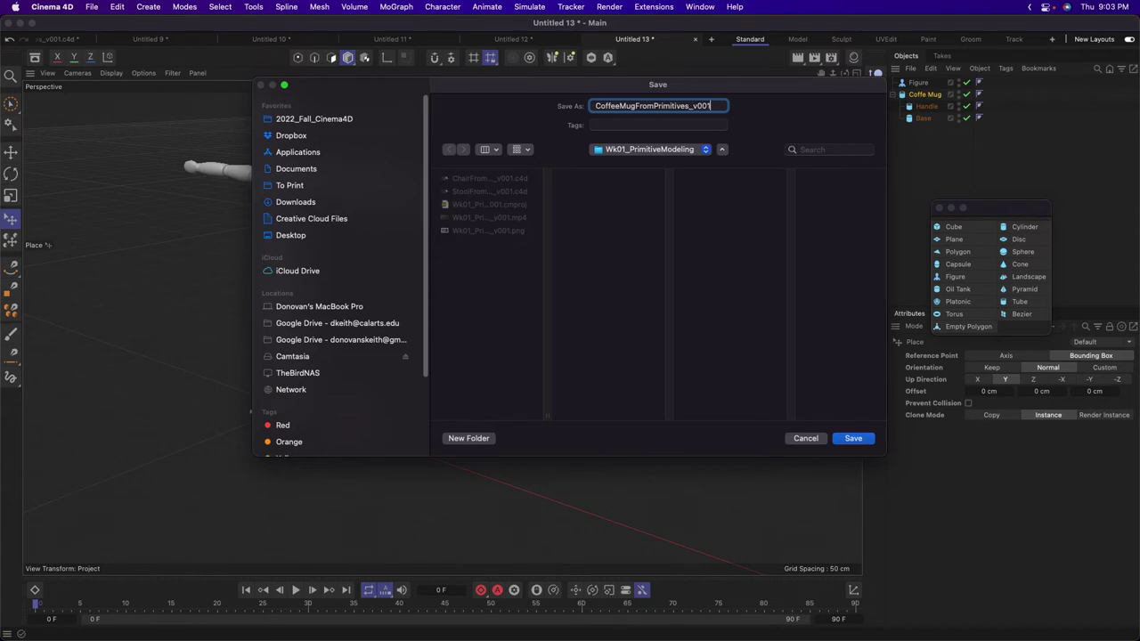
key(Return)
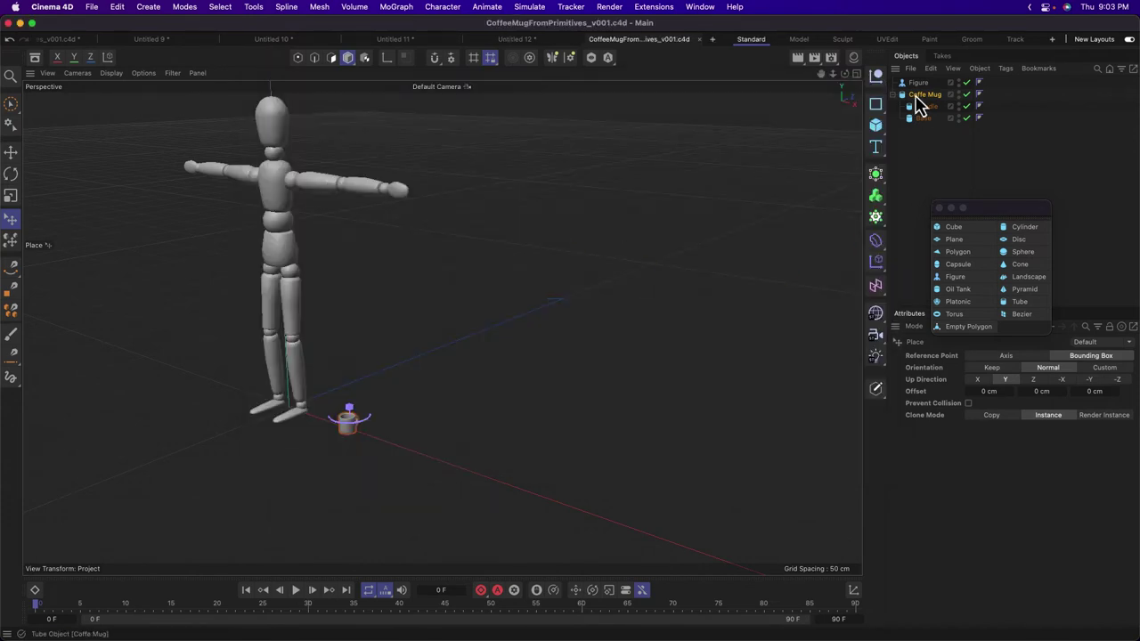
Copy the Coffe Mug into the StoolFromPrimitives_v001 project and place it on top of the stool.
click(917, 98)
click(489, 41)
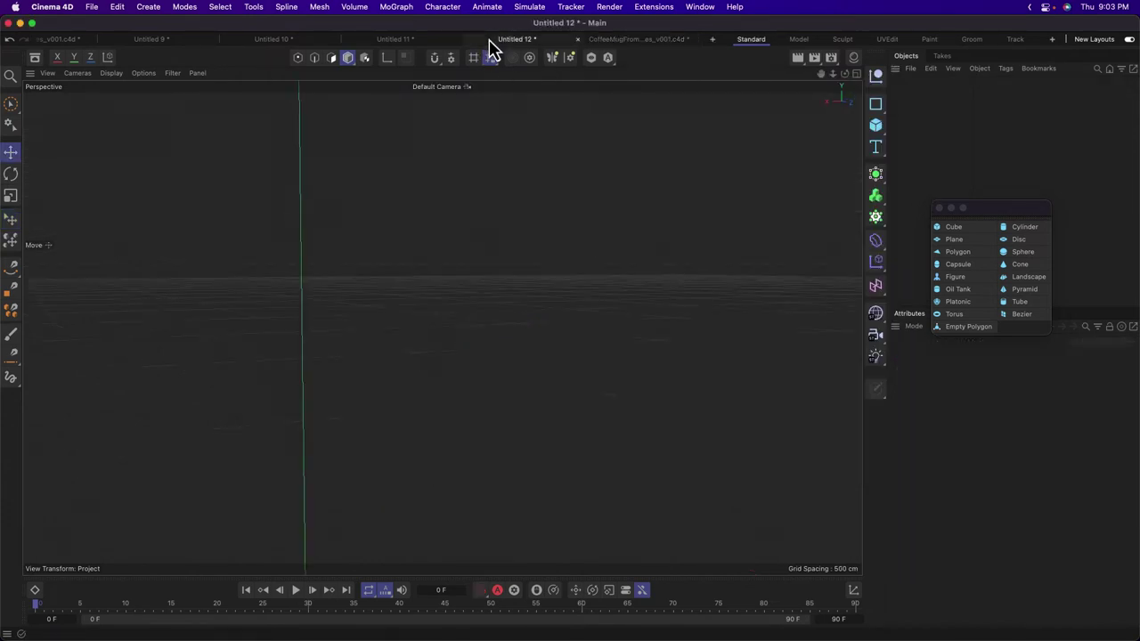
click(392, 41)
click(268, 40)
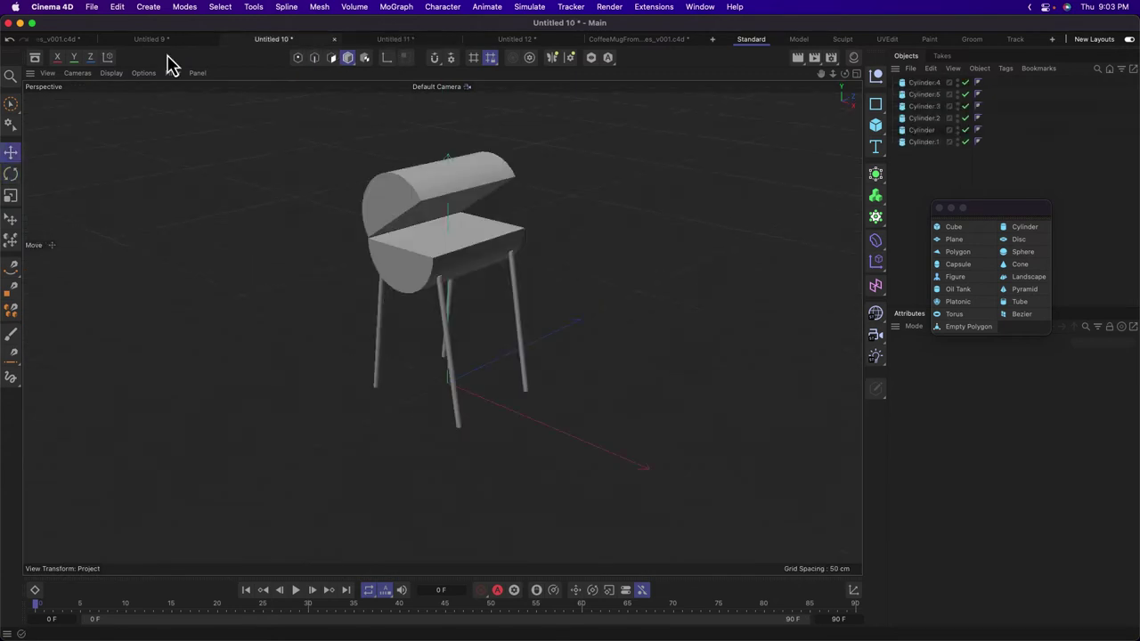
click(157, 41)
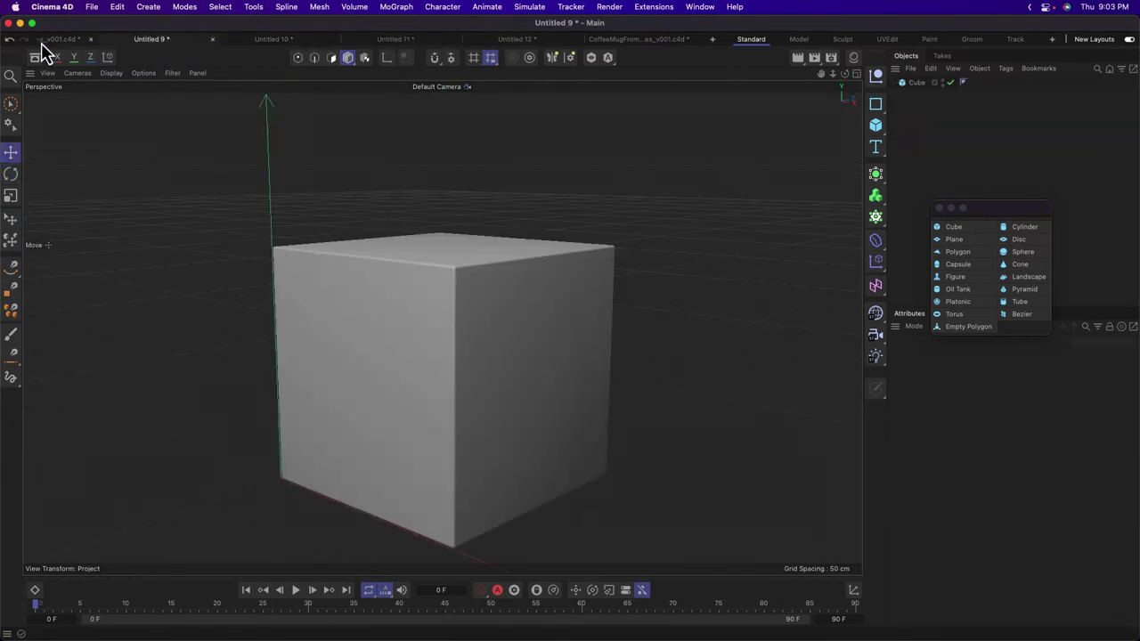
click(56, 41)
key(super+v)
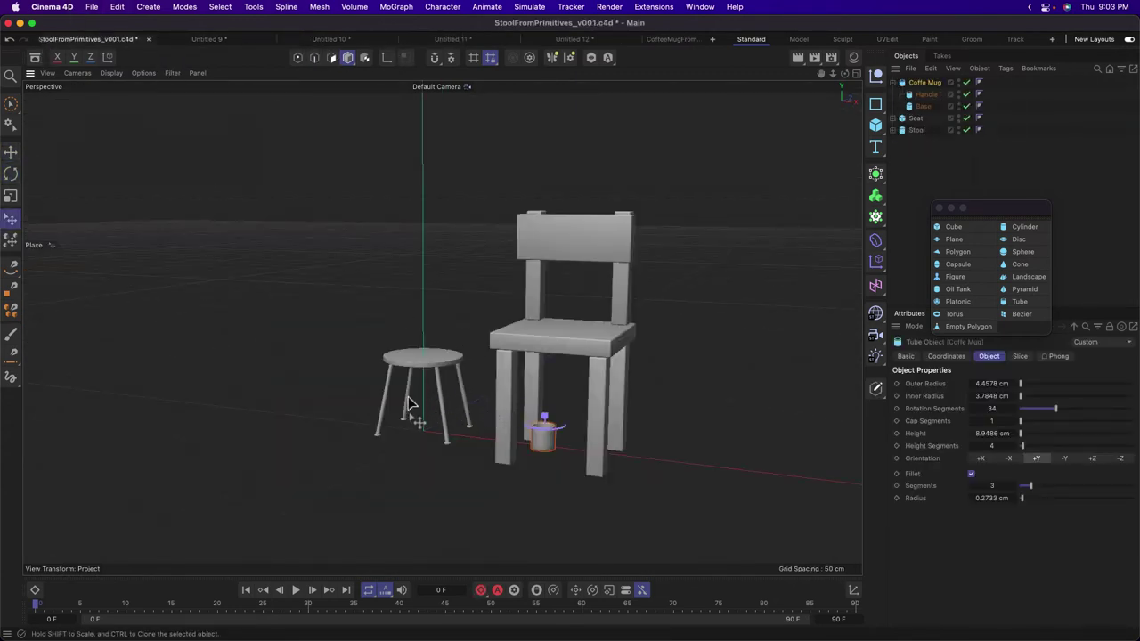
drag(422, 361, 427, 361)
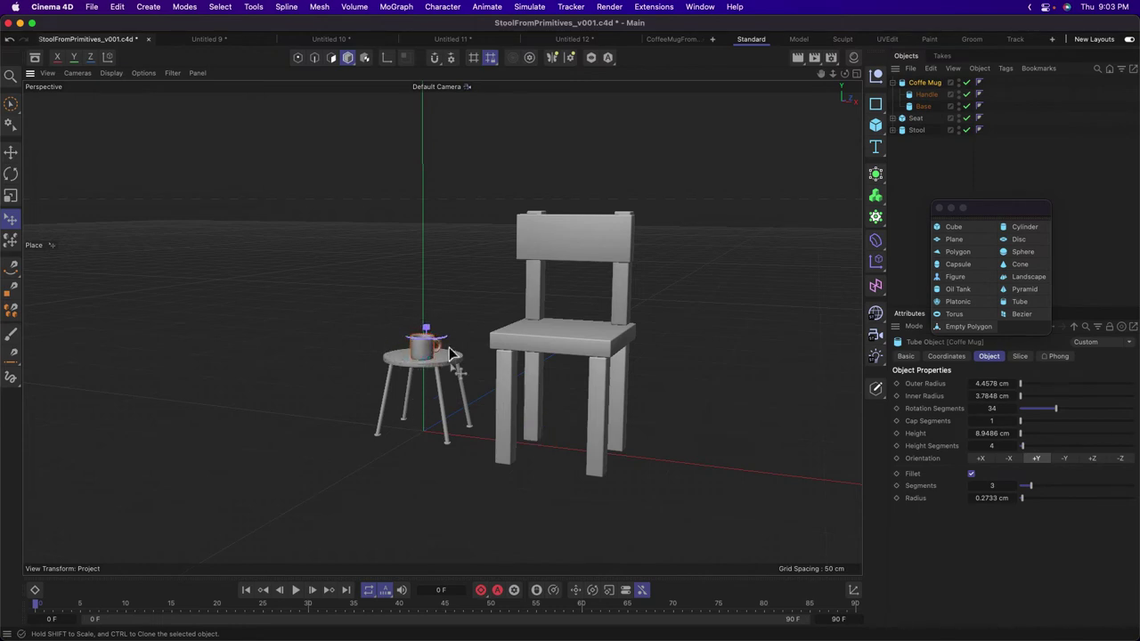
drag(426, 361, 426, 359)
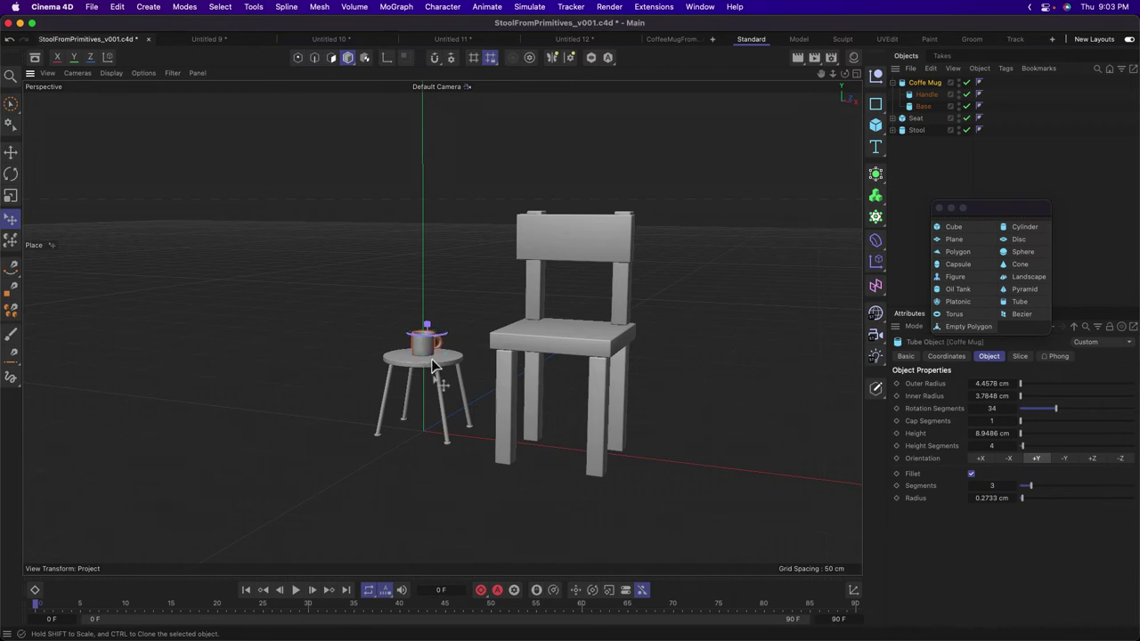
Try a fillet radius of about 2.05 cm on the chair's front left leg, and undo it.
scroll(532, 367, up, 10)
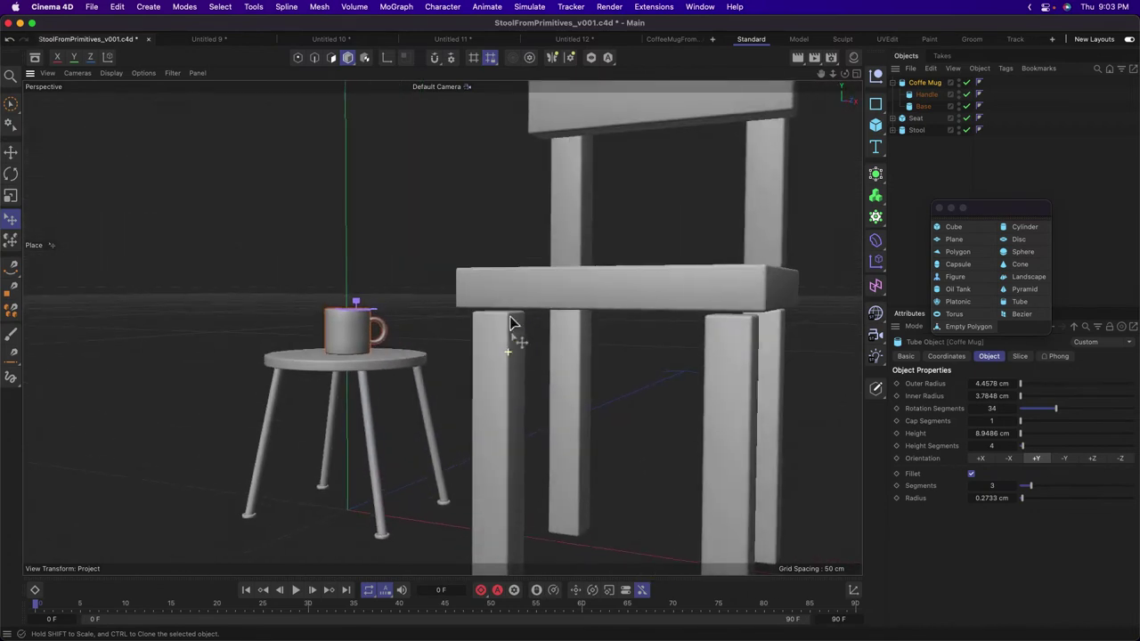
scroll(481, 356, down, 10)
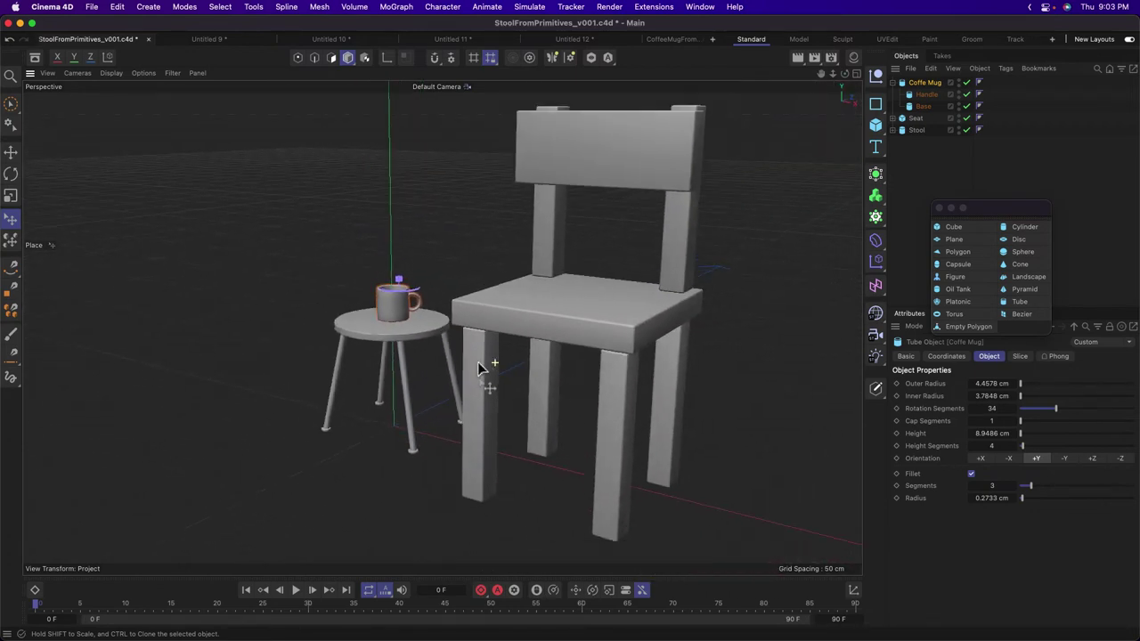
scroll(495, 356, up, 3)
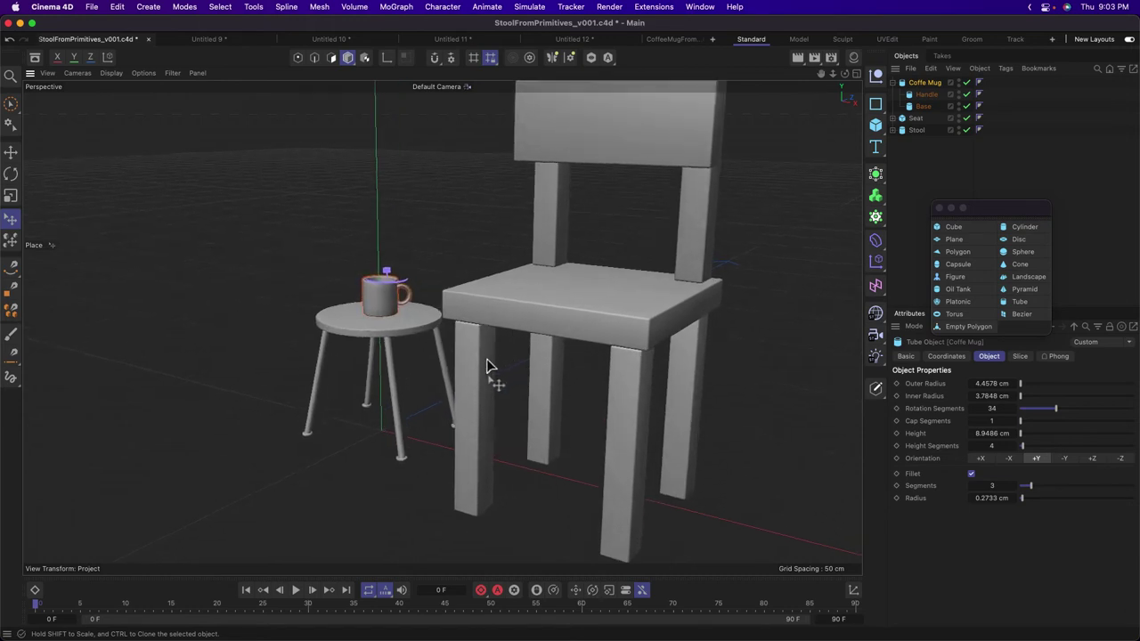
click(481, 366)
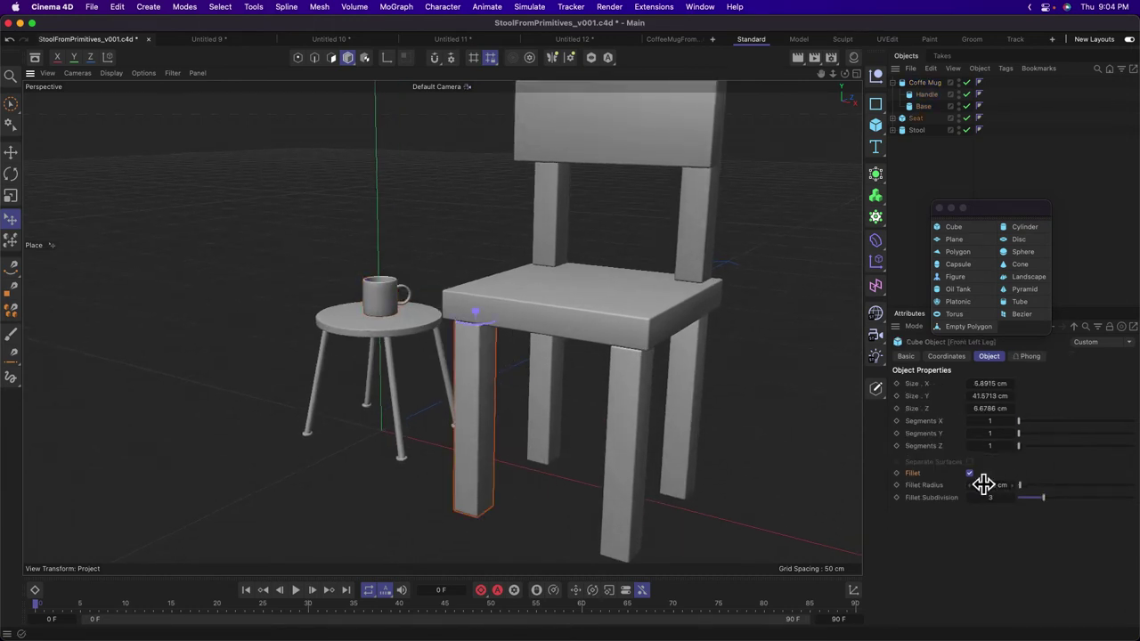
drag(983, 484, 1007, 484)
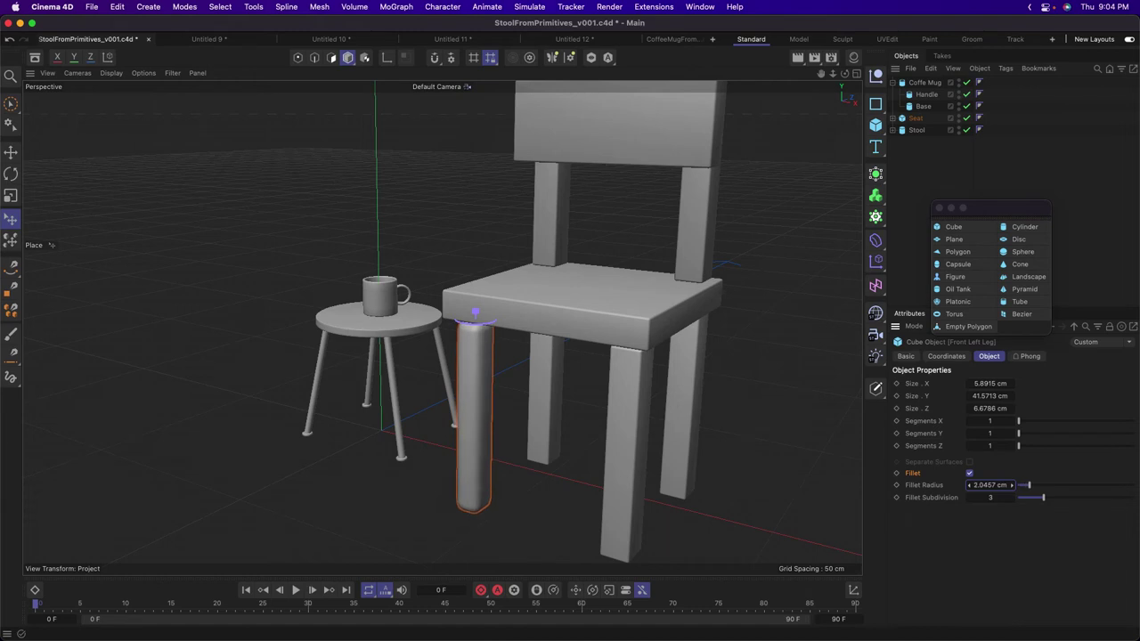
key(super+z)
Expand the Seat hierarchy, try thinning the seat to 3 cm in Y, and undo it.
click(572, 295)
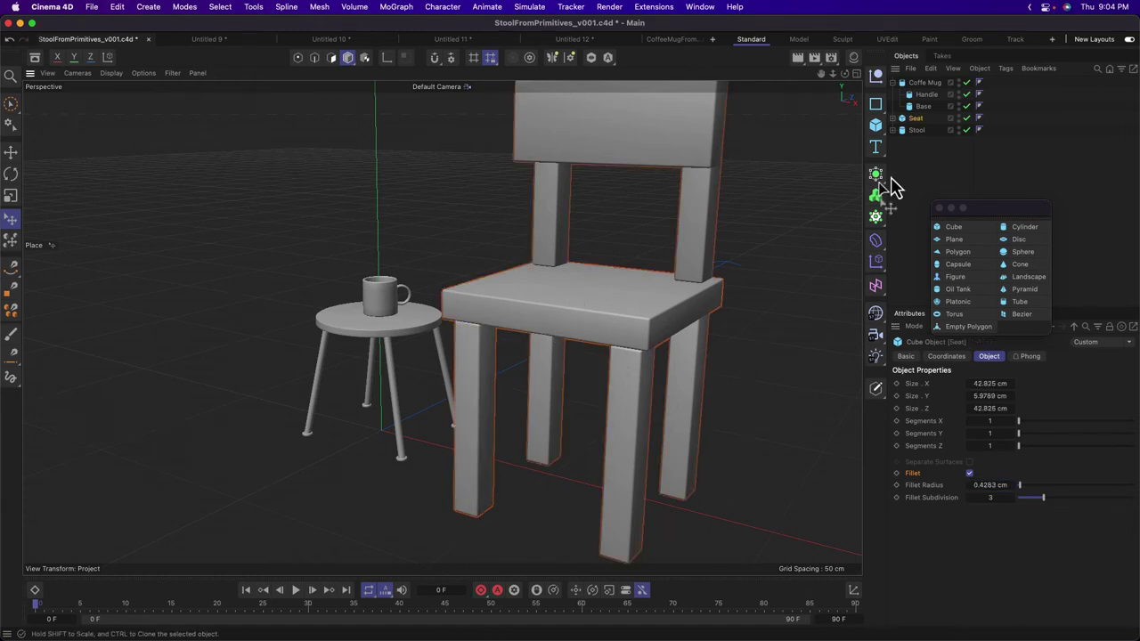
click(914, 151)
click(900, 120)
click(916, 119)
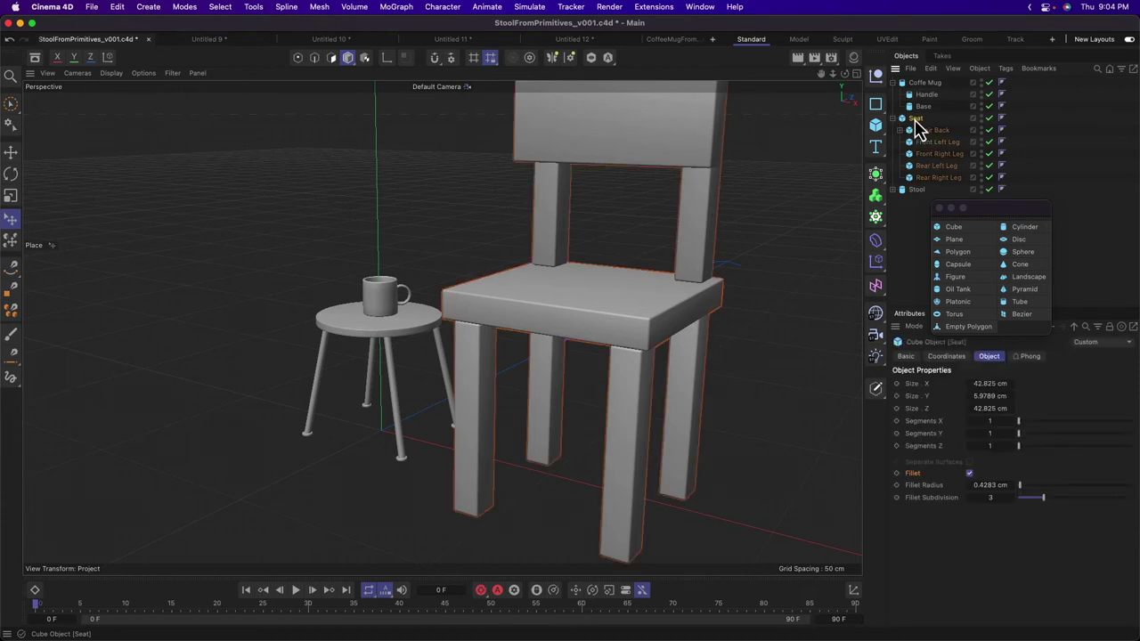
drag(969, 395, 969, 396)
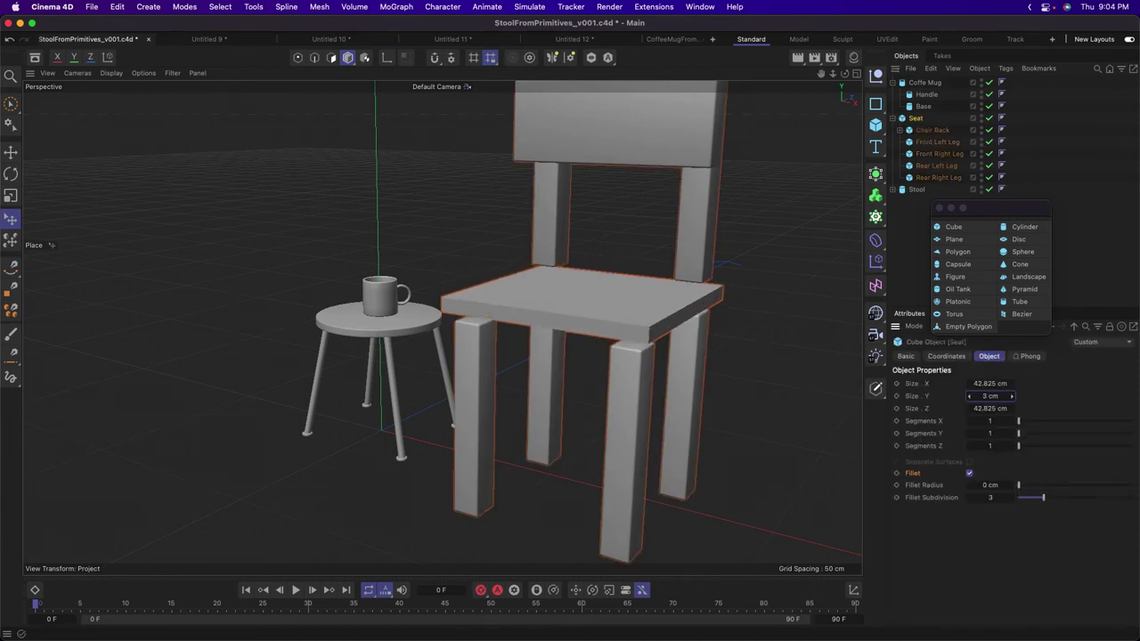
key(super+z)
key(super+z)
Clone the Coffe Mug as an instance with the Place tool and arrange both mugs side by side on the stool, handles facing outward.
alt+drag(508, 312, 517, 276)
alt+drag(565, 319, 522, 357)
click(343, 347)
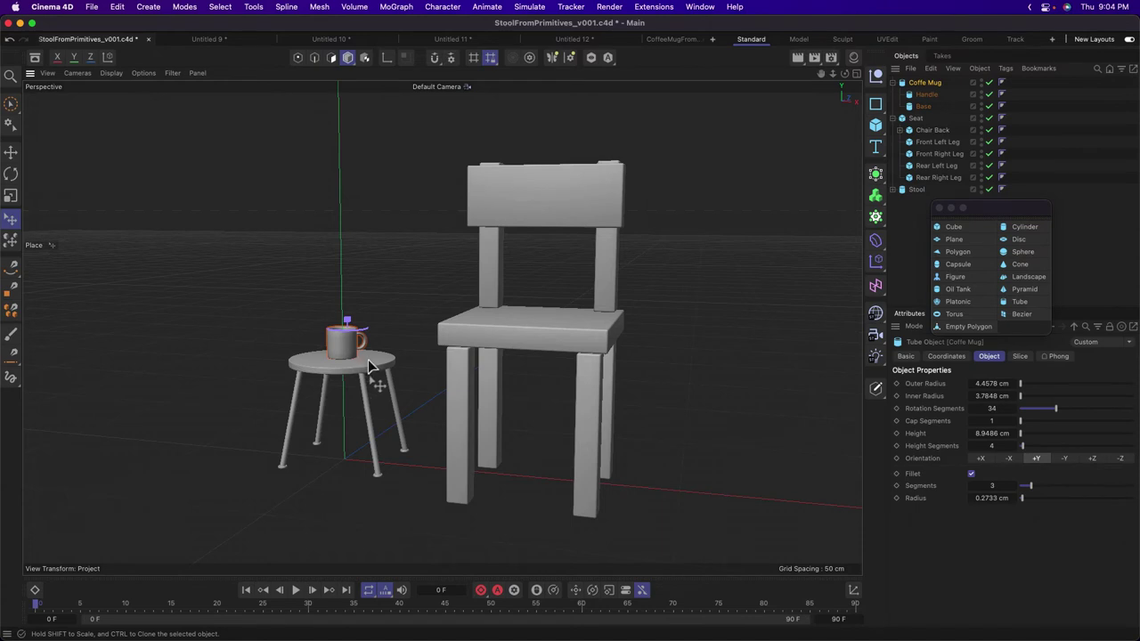
ctrl+drag(366, 361, 324, 329)
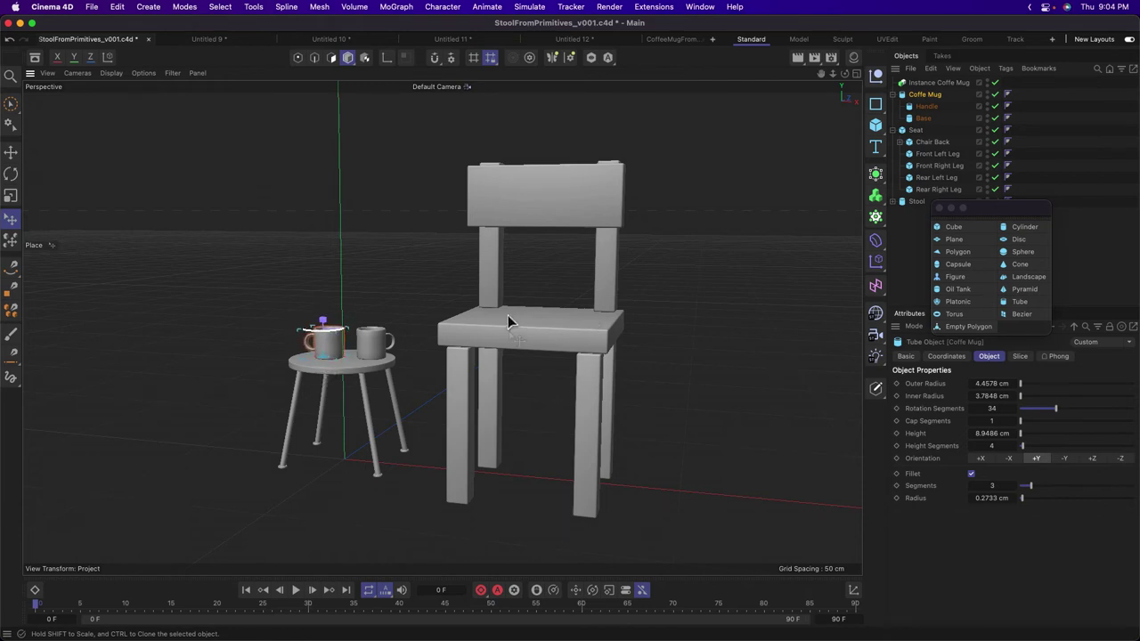
mouse_move(379, 355)
mouse_down()
mouse_move(365, 364)
mouse_move(321, 349)
mouse_move(552, 323)
mouse_move(349, 356)
mouse_move(372, 359)
mouse_up()
click(757, 363)
Examine the chair and the stool with its two mugs from several angles and distances.
alt+drag(610, 363, 564, 362)
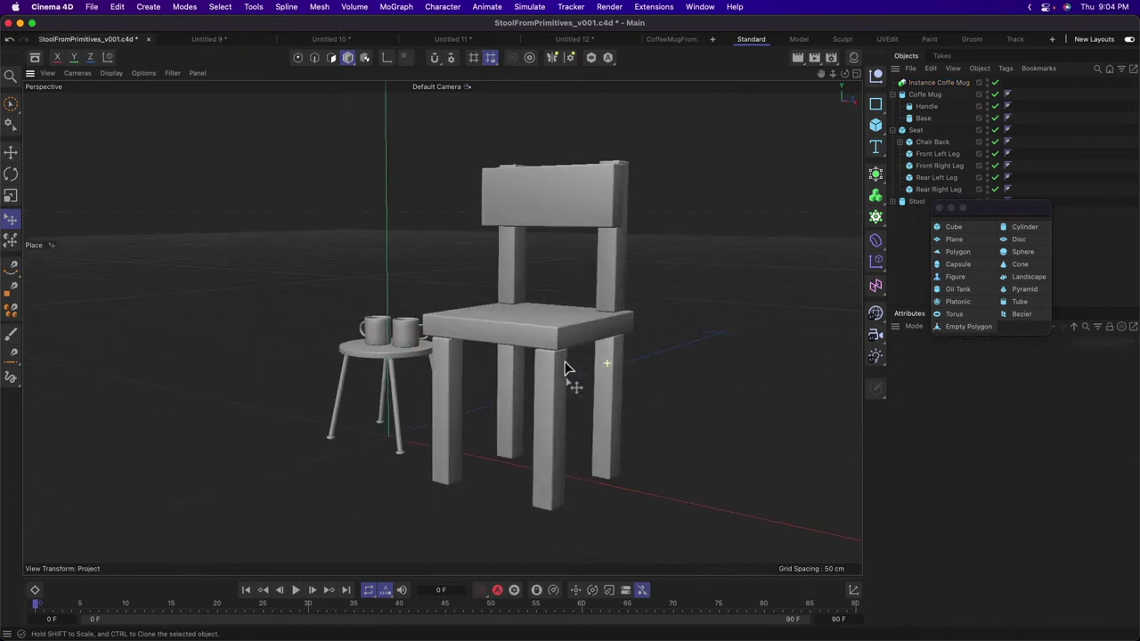
alt+right_drag(563, 362, 556, 369)
alt+middle_drag(504, 342, 497, 359)
mouse_move(496, 362)
alt+mouse_down()
mouse_move(532, 407)
mouse_move(508, 374)
alt+mouse_up()
alt+right_drag(423, 341, 463, 330)
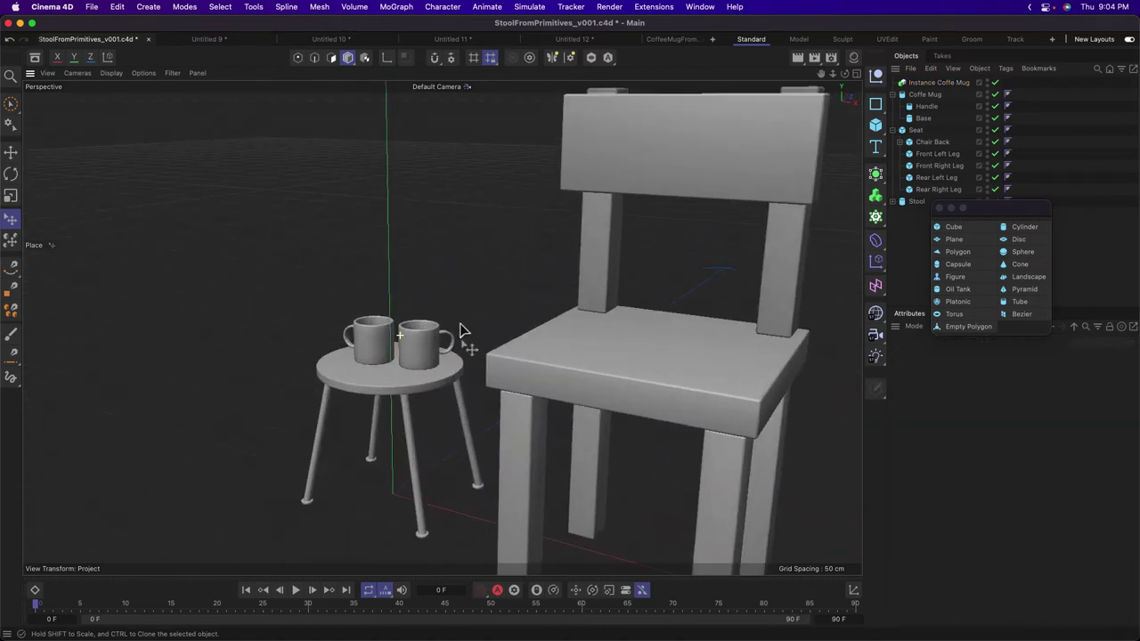
alt+drag(463, 330, 477, 350)
alt+middle_drag(506, 399, 486, 354)
alt+right_drag(532, 342, 518, 347)
alt+drag(552, 352, 498, 326)
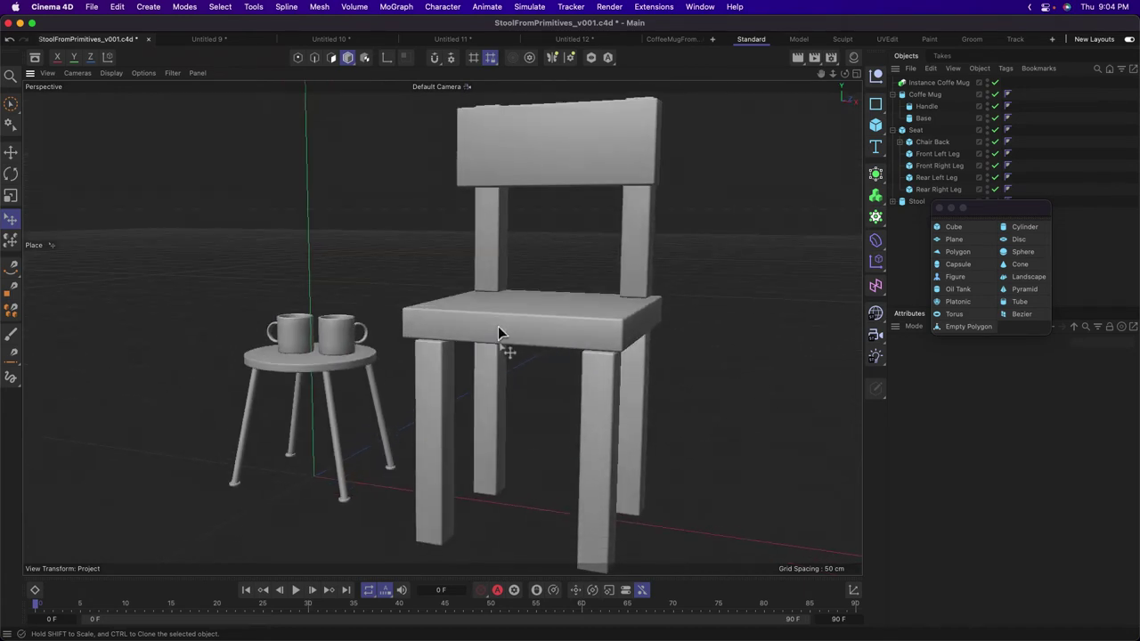
Add a Platonic primitive, enlarge its radius to 119 cm and set its type to Tetra.
click(970, 307)
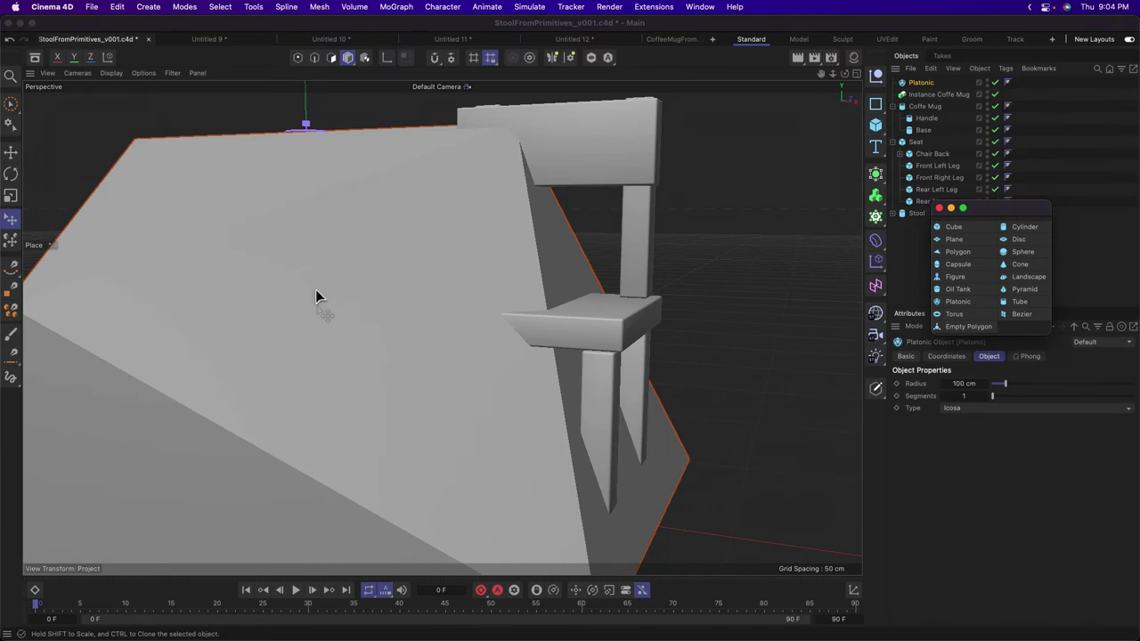
scroll(267, 307, down, 5)
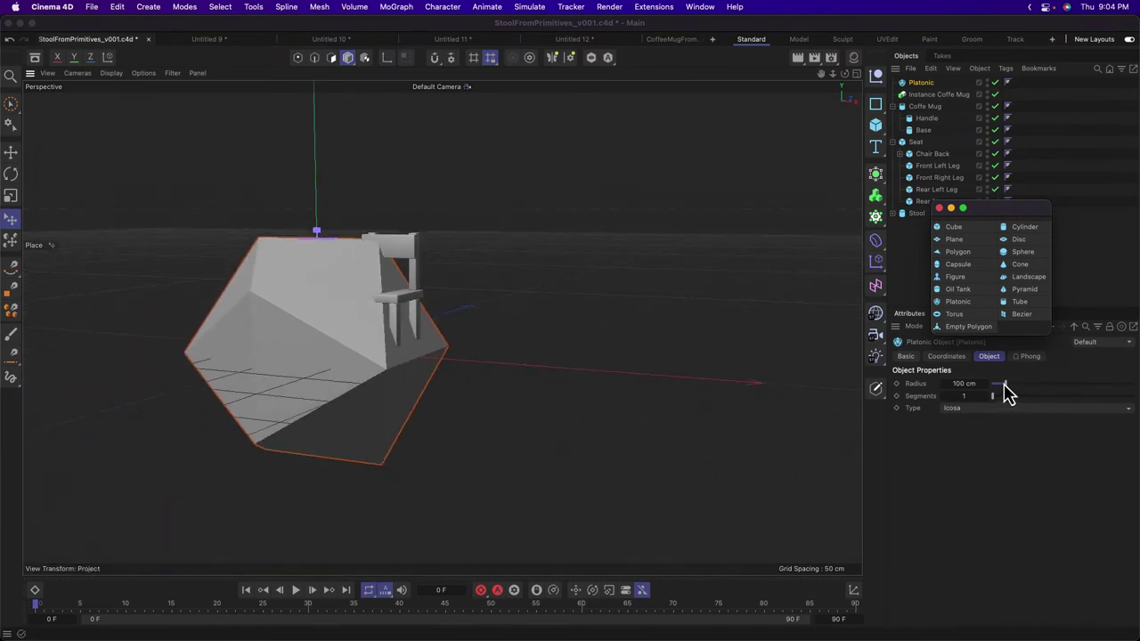
mouse_move(1005, 387)
mouse_down()
mouse_move(995, 392)
mouse_move(1007, 403)
mouse_up()
click(1001, 410)
click(997, 425)
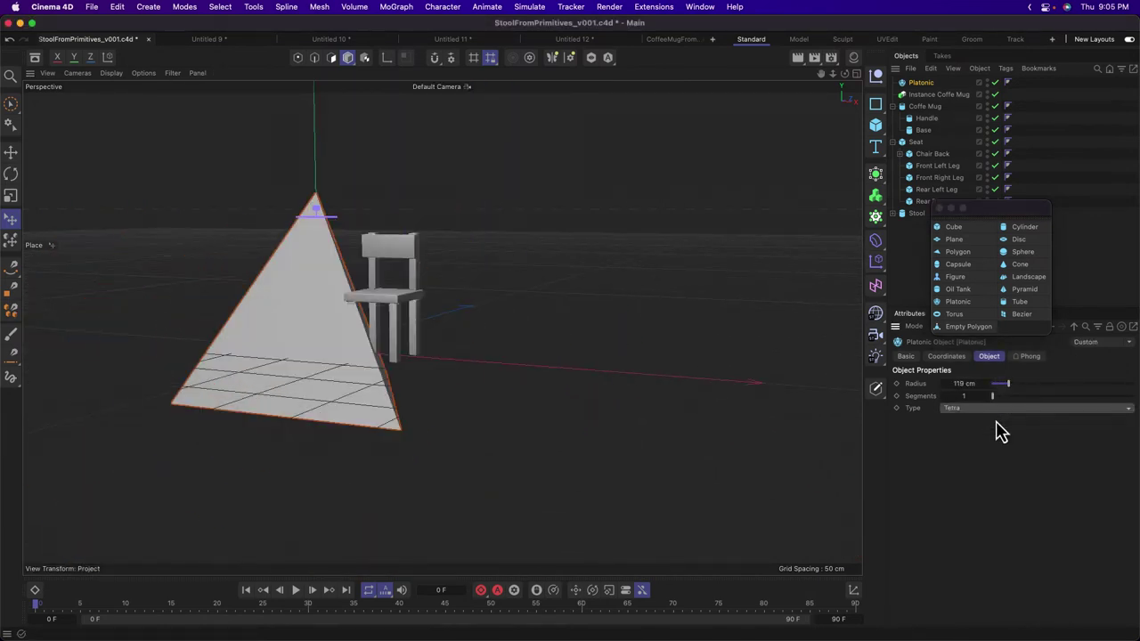
Cycle the Platonic solid through its available types back to Icosa, and delete the object.
key(Down)
key(Down)
key(Down)
key(Down)
key(Down)
key(Up)
key(Up)
key(Up)
key(Up)
key(Up)
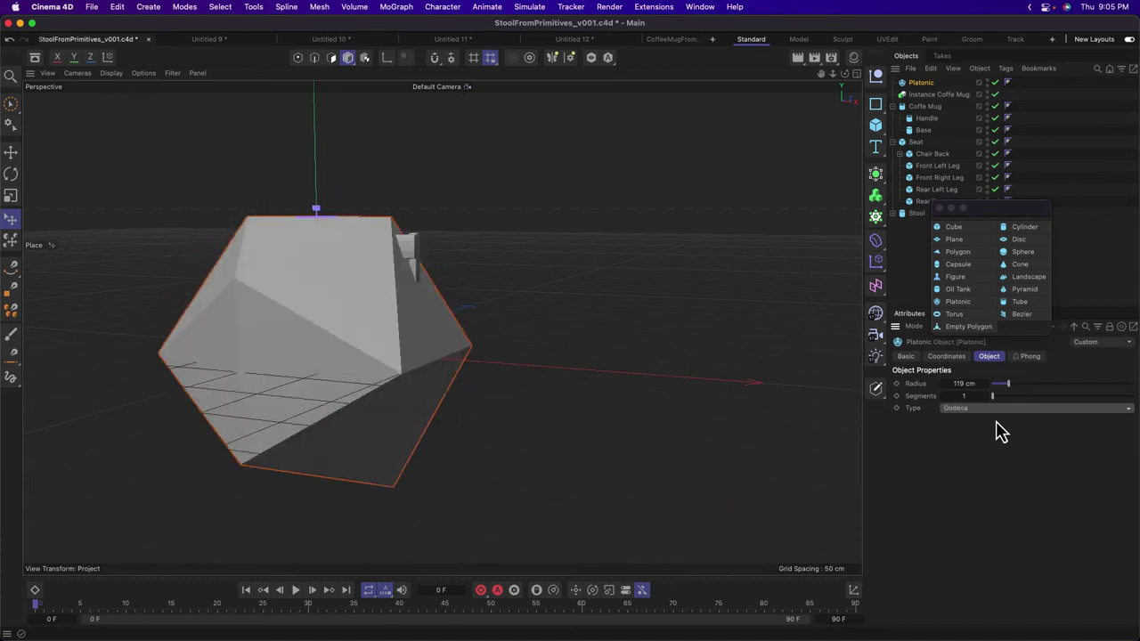
scroll(999, 431, down, 2)
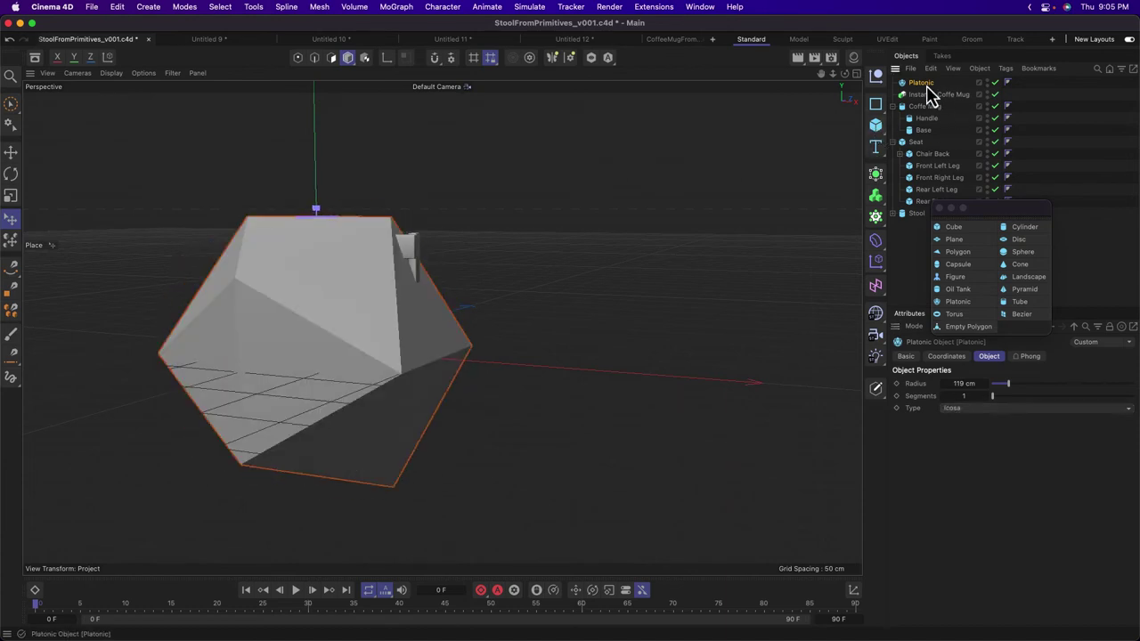
key(Delete)
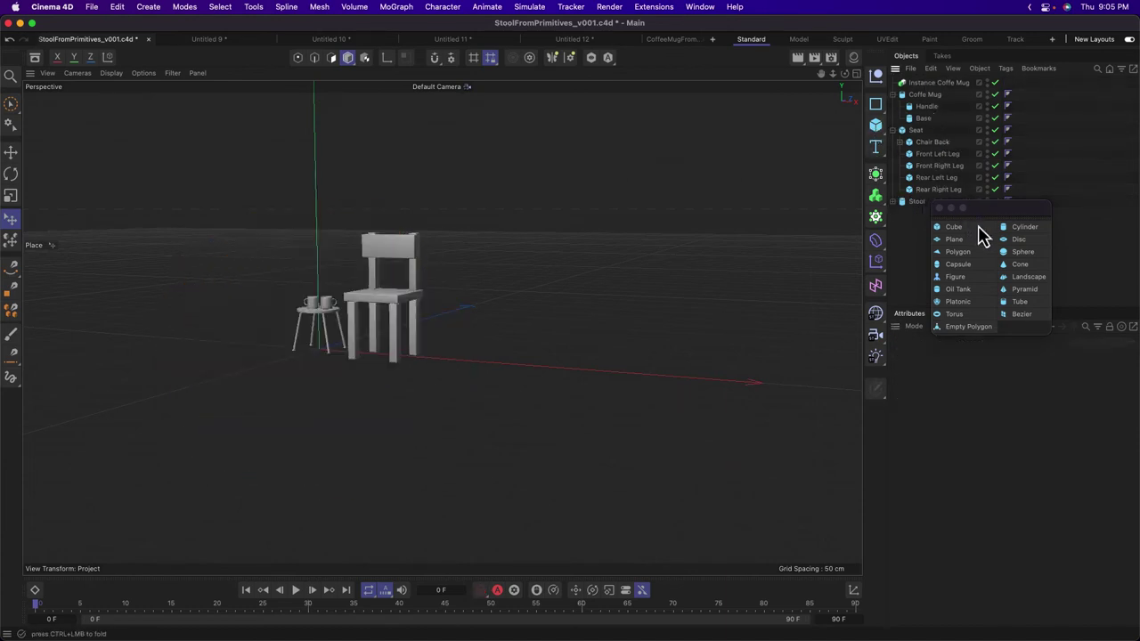
Add a Sphere primitive and set the viewport display to Gouraud Shading (Lines).
click(1021, 253)
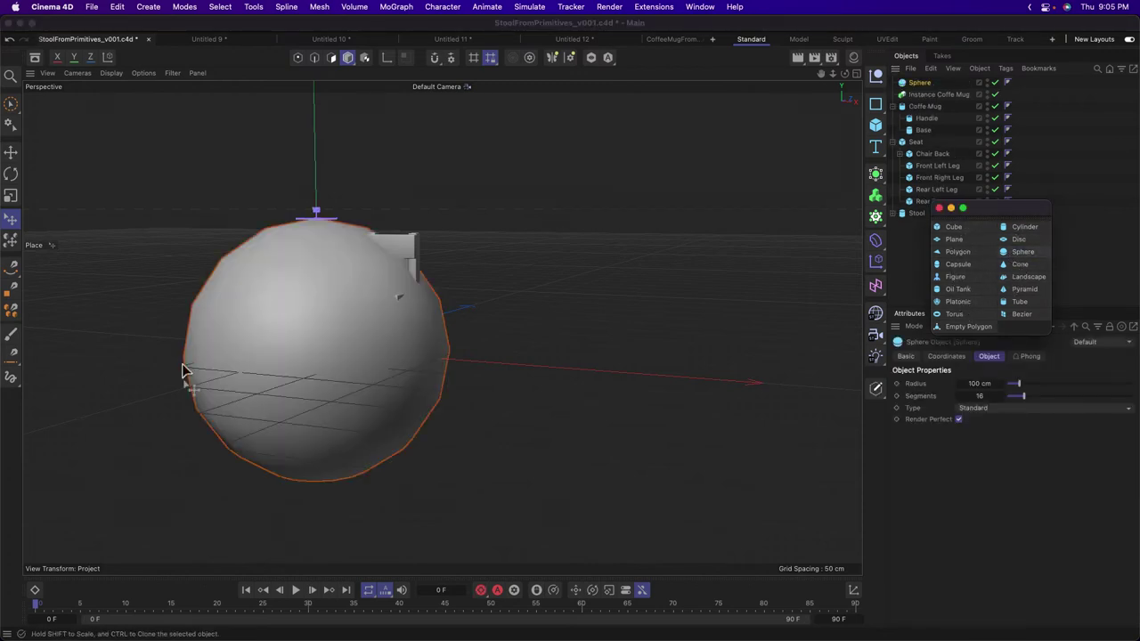
click(112, 75)
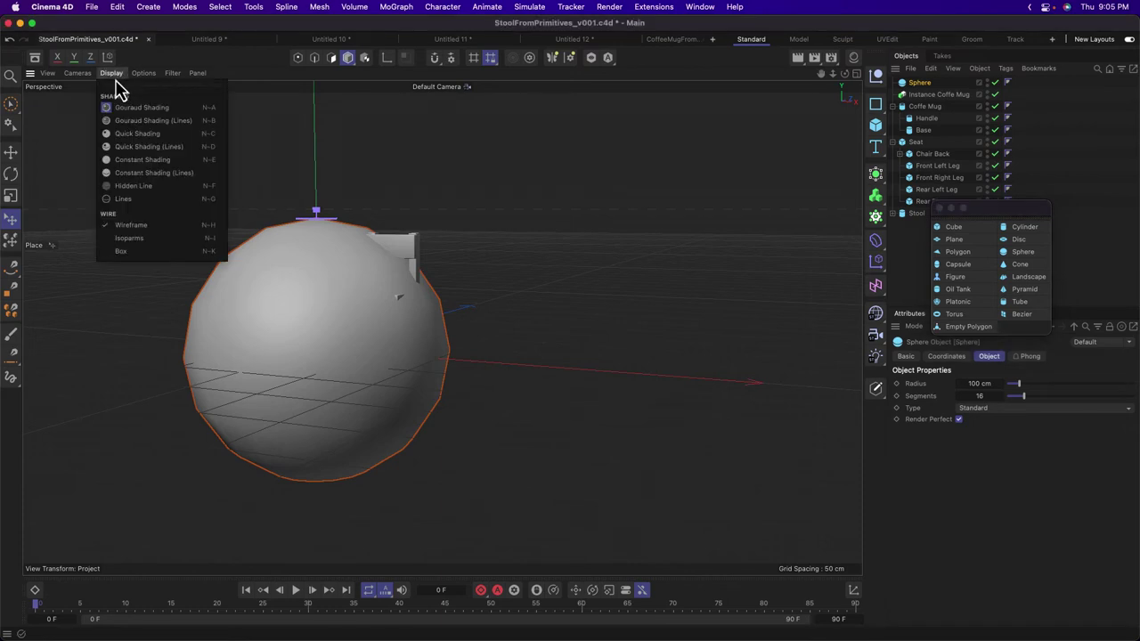
click(147, 120)
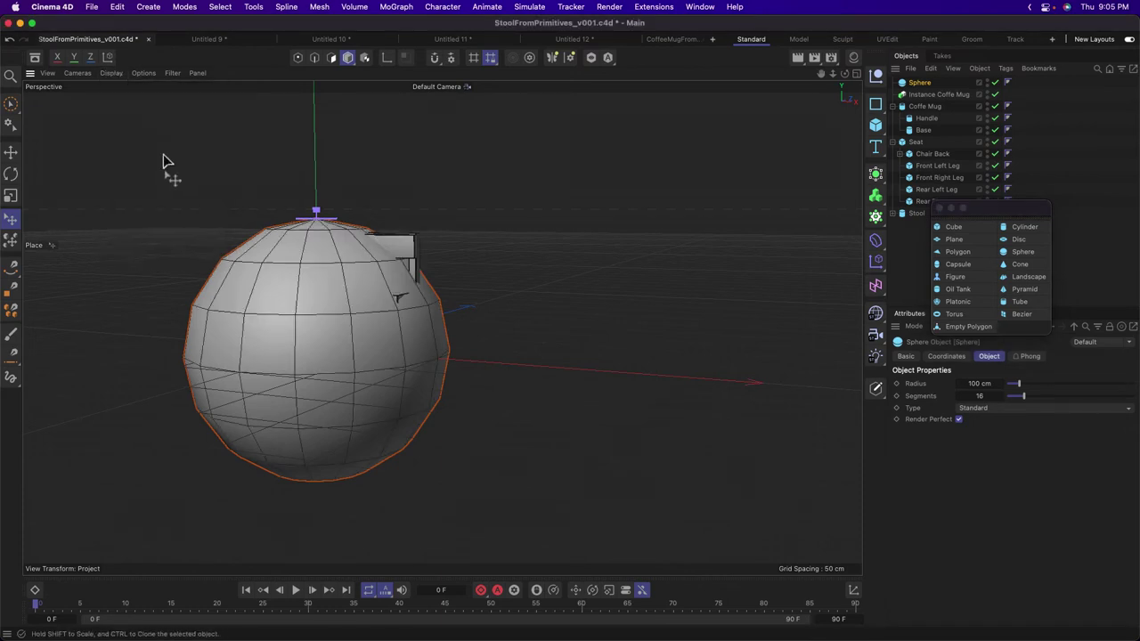
Try the sphere's Hemisphere, Tetrahedron, Octahedron and Icosahedron types in turn.
click(1020, 409)
click(1019, 417)
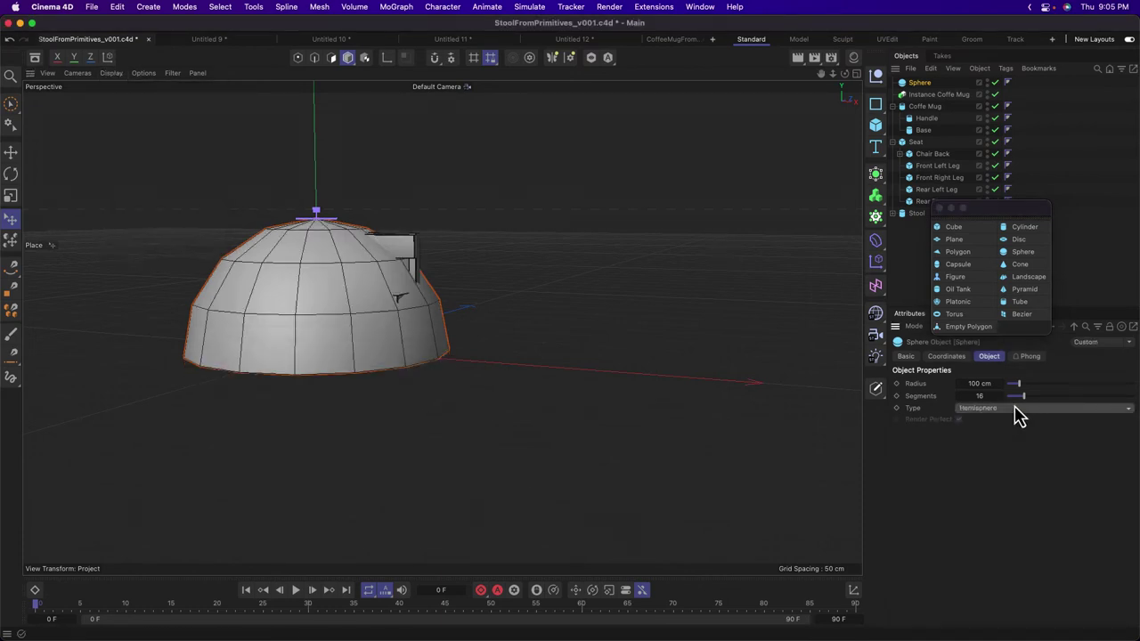
scroll(1016, 408, up, 4)
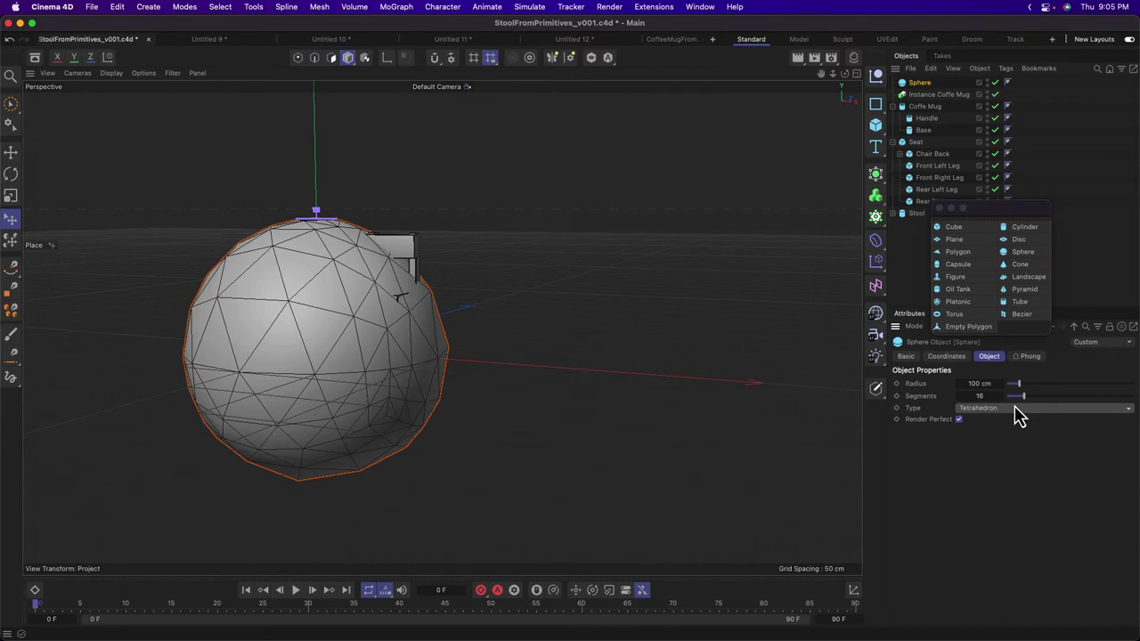
scroll(1016, 407, down, 1)
click(1018, 409)
click(1018, 416)
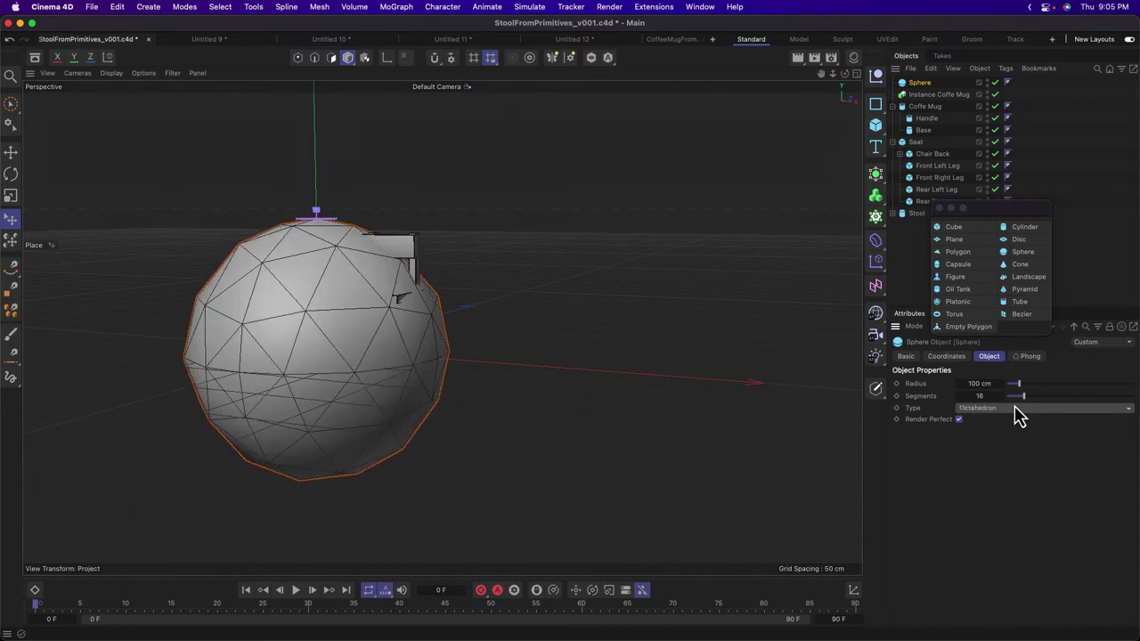
click(1020, 409)
click(1020, 416)
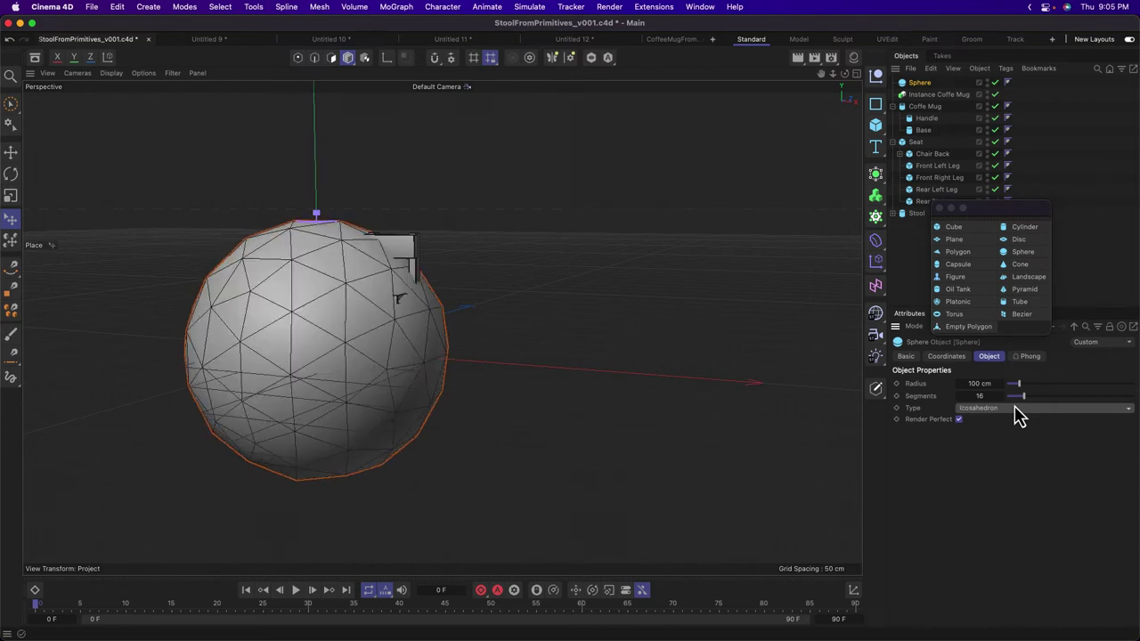
Try the sphere on the floor beside the chair with a 96 cm radius and 31 segments, and delete it.
drag(516, 369, 622, 385)
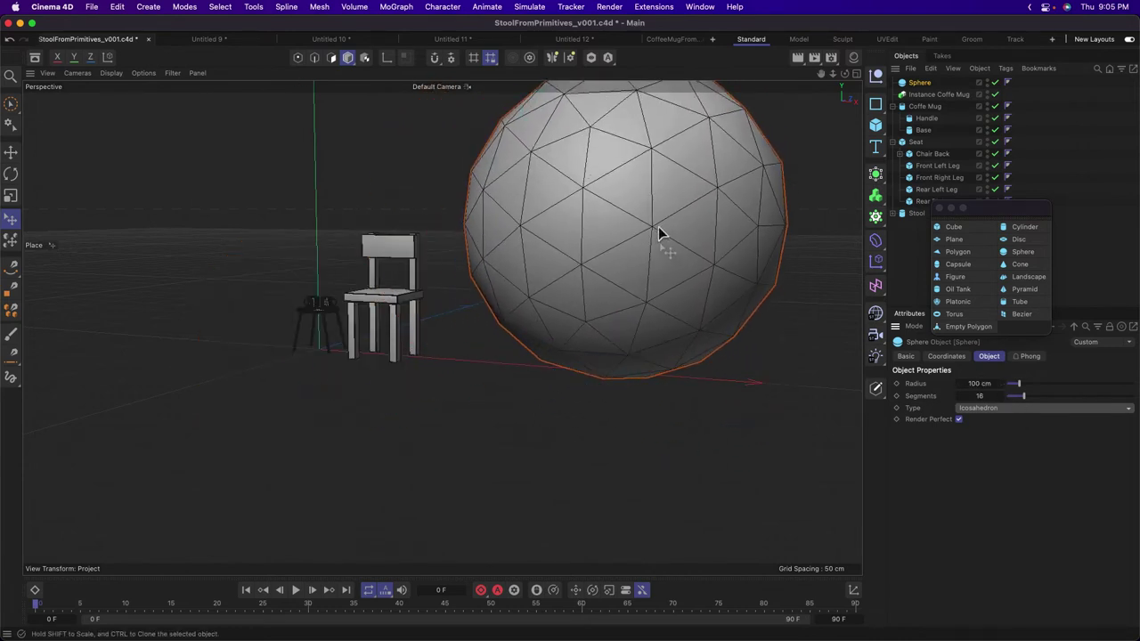
alt+middle_drag(653, 254, 592, 378)
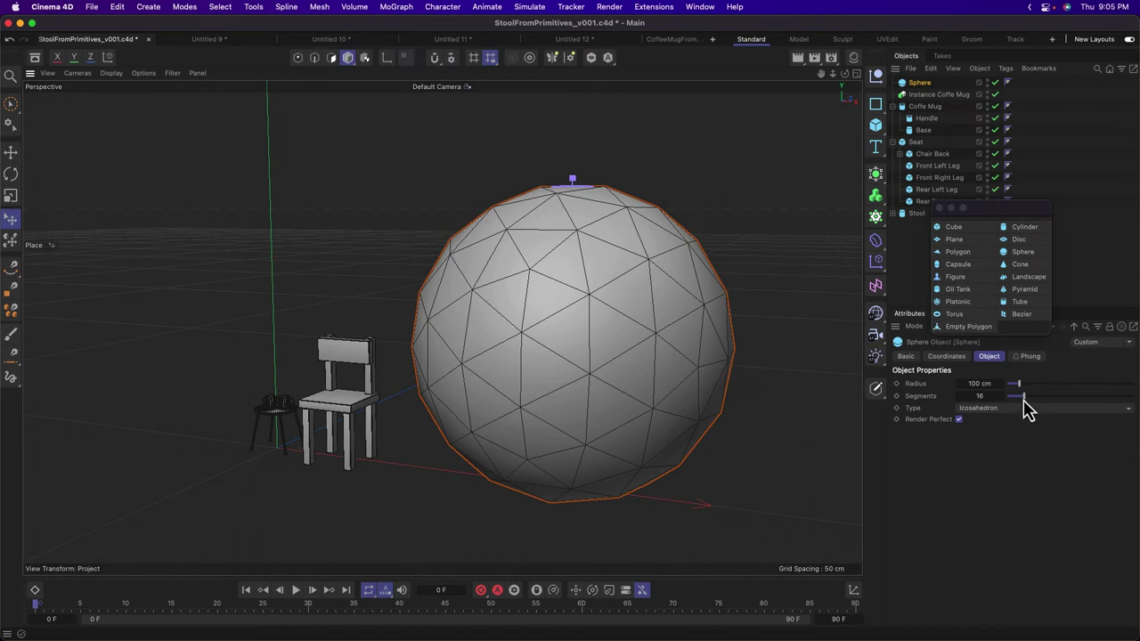
mouse_move(1029, 406)
mouse_down()
mouse_move(1048, 407)
mouse_move(1011, 386)
mouse_move(1021, 390)
mouse_up()
mouse_move(611, 311)
alt+mouse_down()
mouse_move(687, 318)
mouse_move(547, 311)
mouse_move(582, 318)
mouse_move(615, 297)
alt+mouse_up()
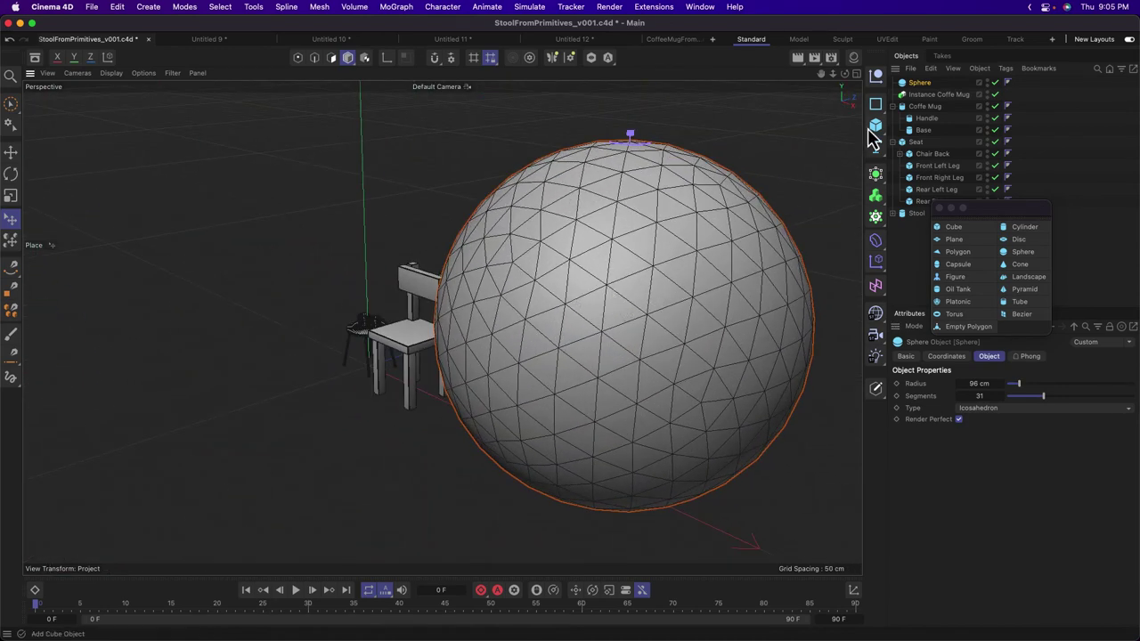
key(BackSpace)
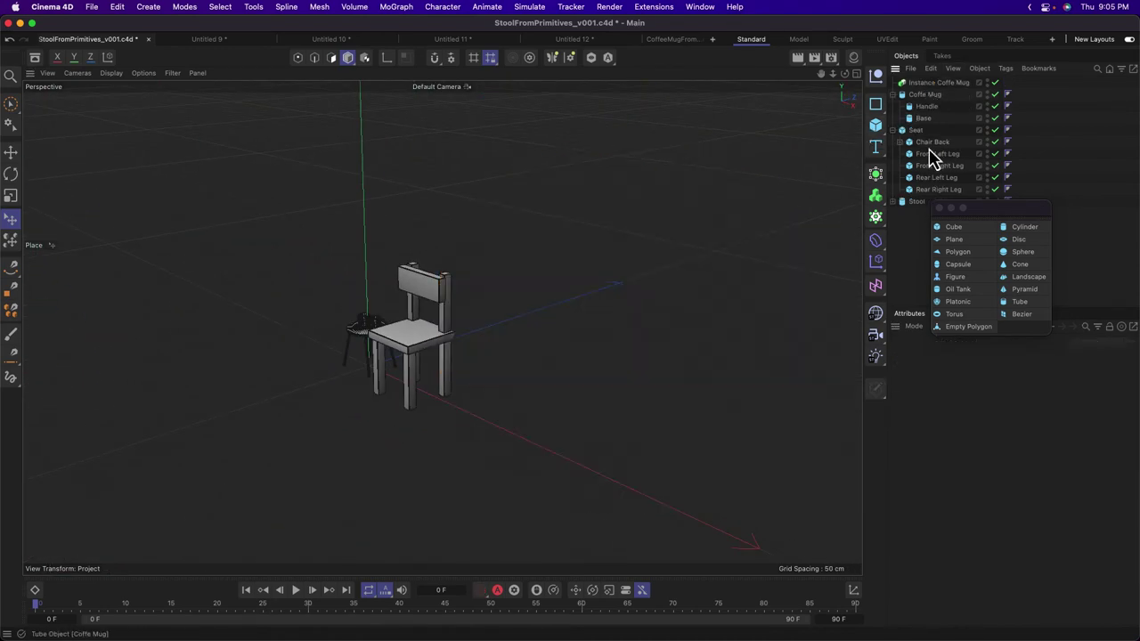
scroll(482, 303, up, 10)
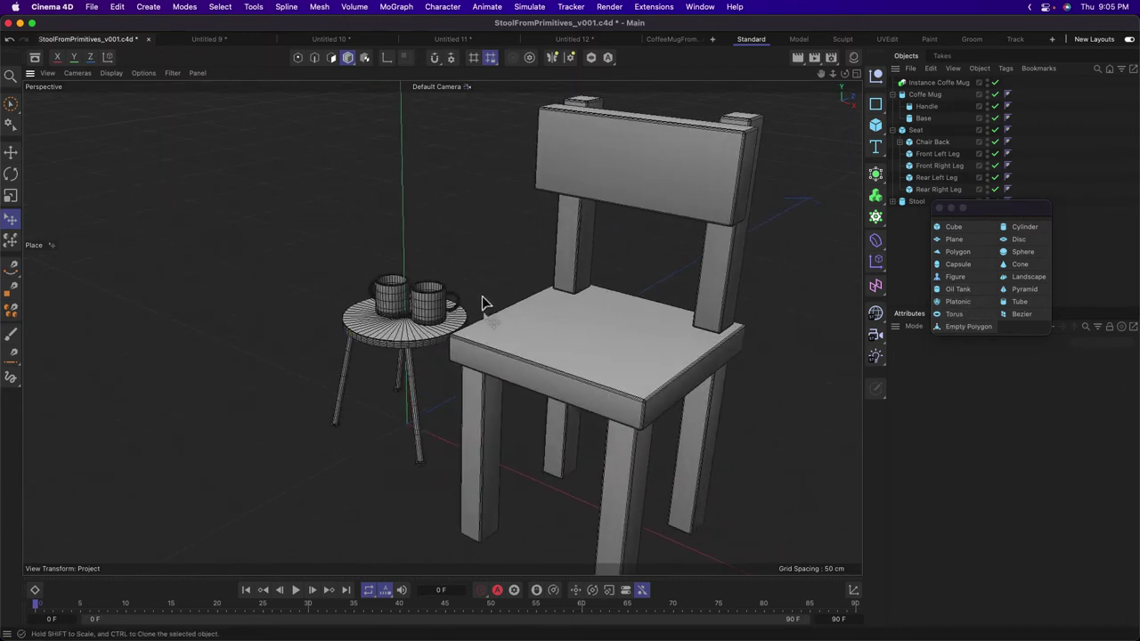
alt+drag(482, 303, 429, 322)
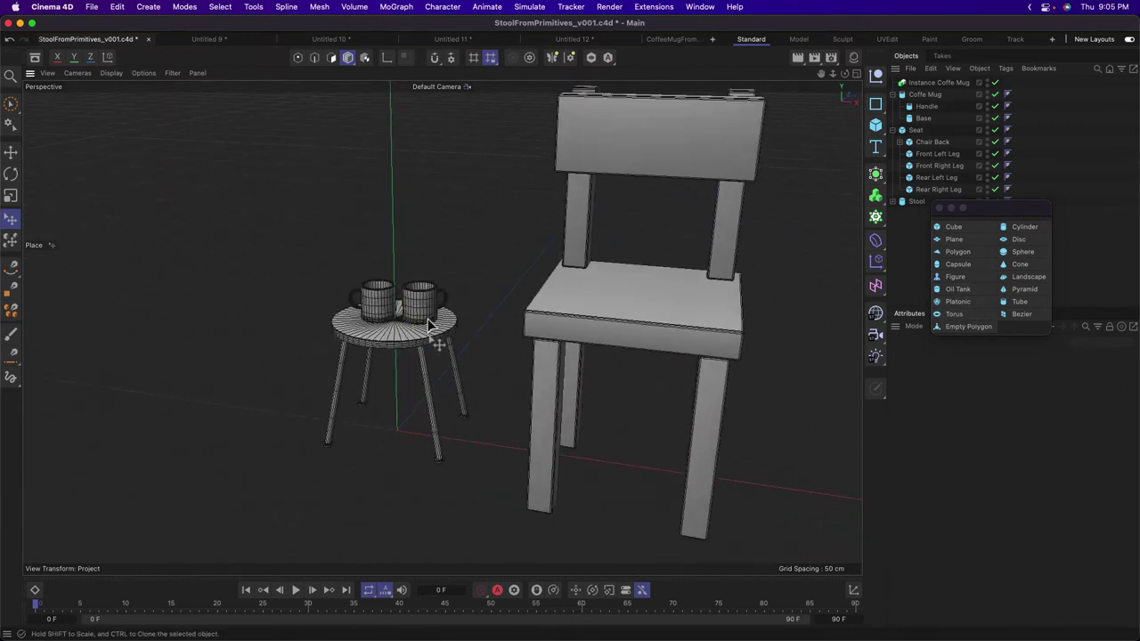
alt+middle_drag(429, 322, 393, 329)
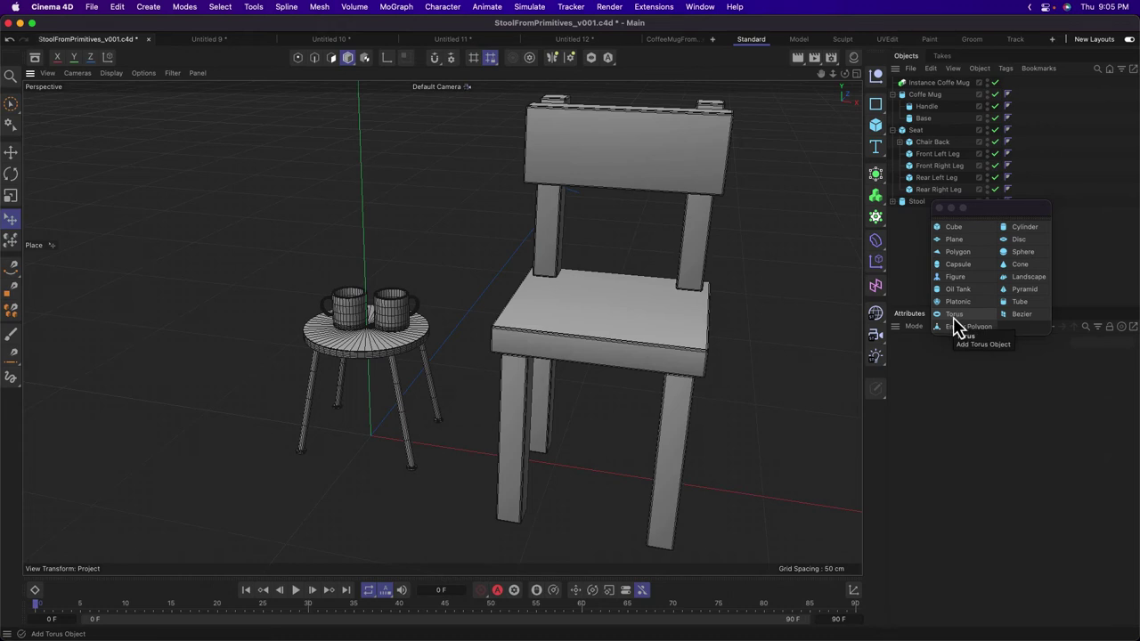
mouse_move(955, 324)
mouse_down()
mouse_move(622, 305)
mouse_move(703, 323)
mouse_move(606, 311)
mouse_move(598, 296)
mouse_move(726, 238)
mouse_move(594, 319)
mouse_up()
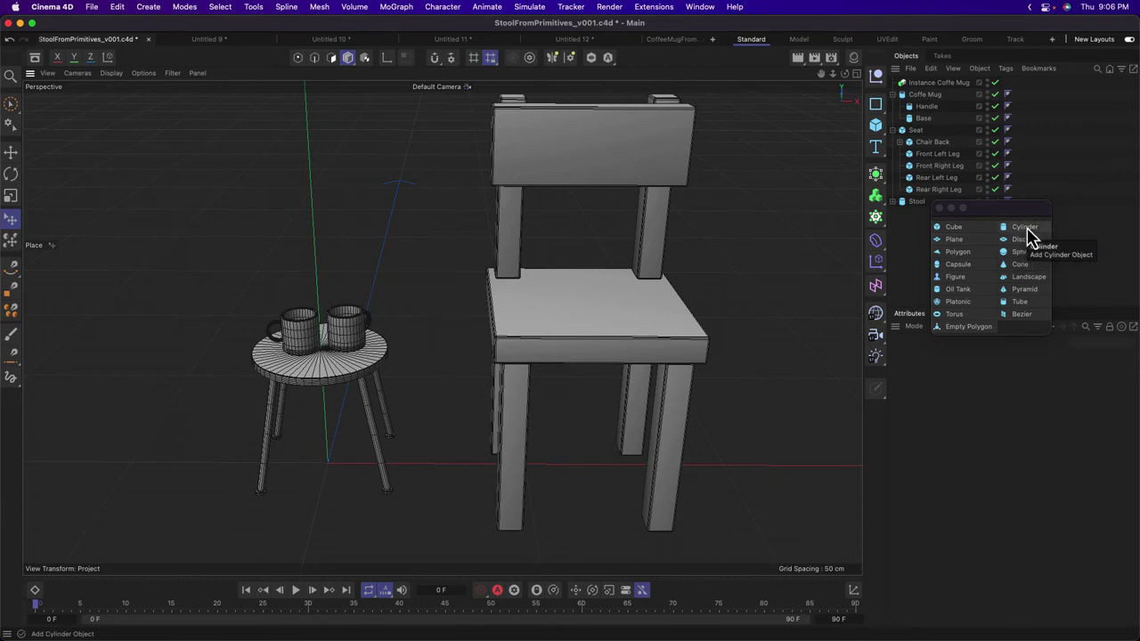
Create a new project and add a cylinder flattened into a disc about 26.8 cm in radius and 1.26 cm high.
click(711, 41)
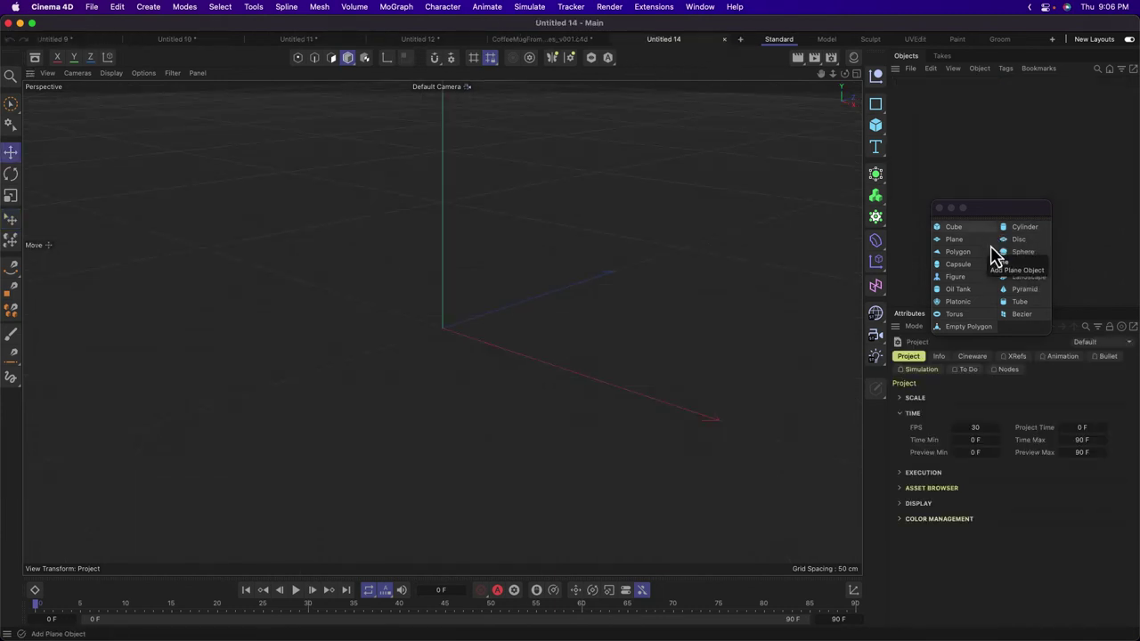
click(1020, 230)
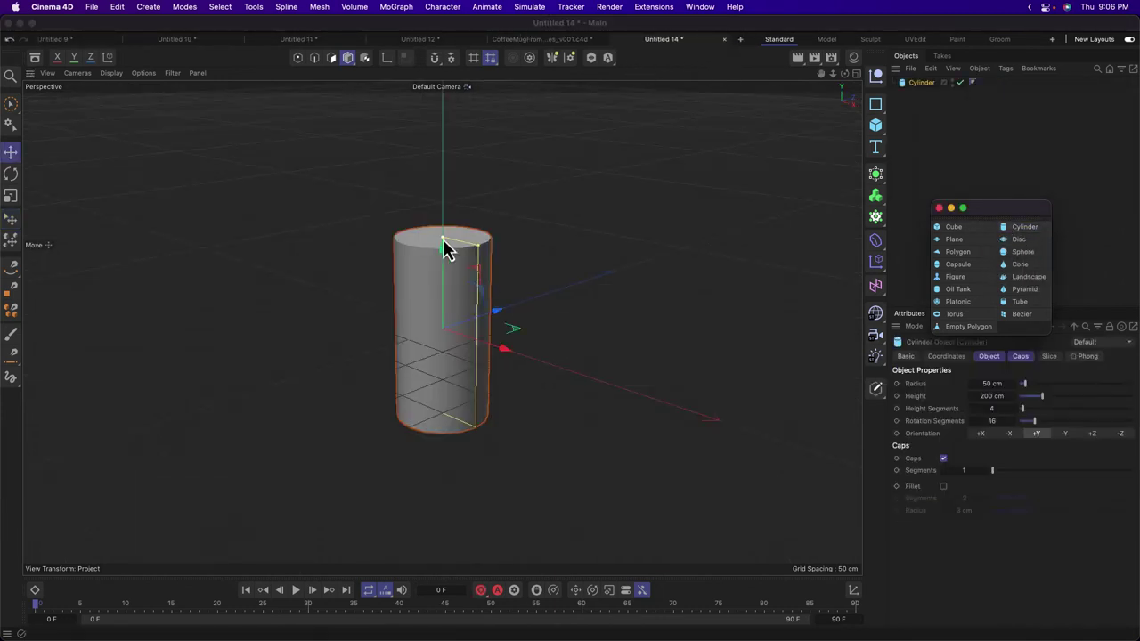
drag(445, 247, 442, 331)
alt+right_drag(433, 319, 635, 315)
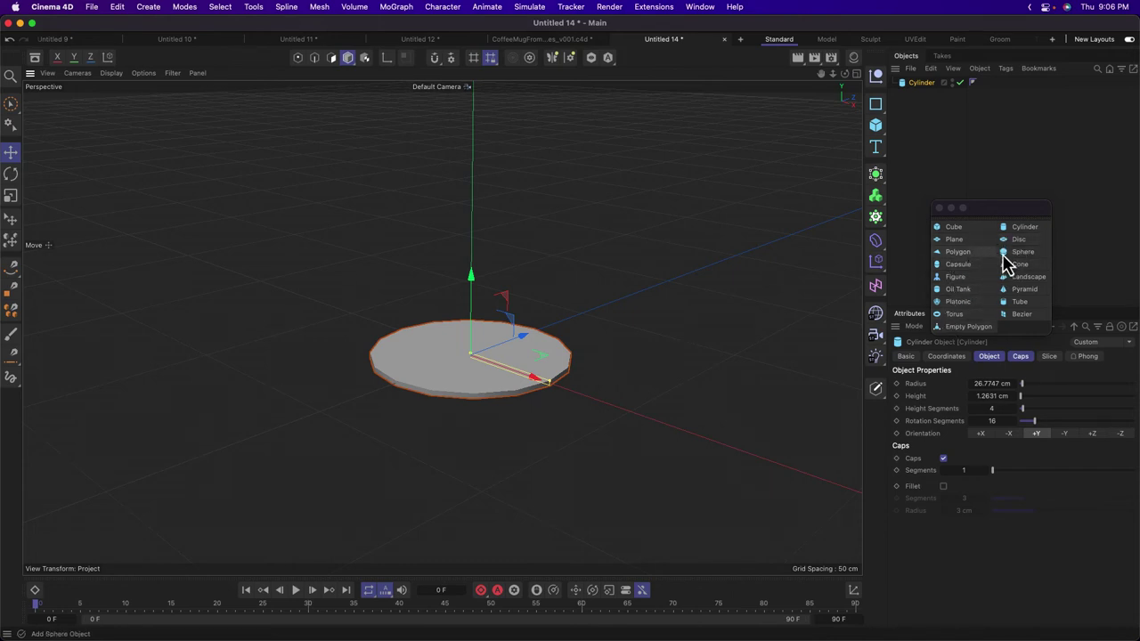
Add a Tube around the disc with an outer radius of about 36.4 cm and an inner radius of about 22.2 cm.
click(1018, 303)
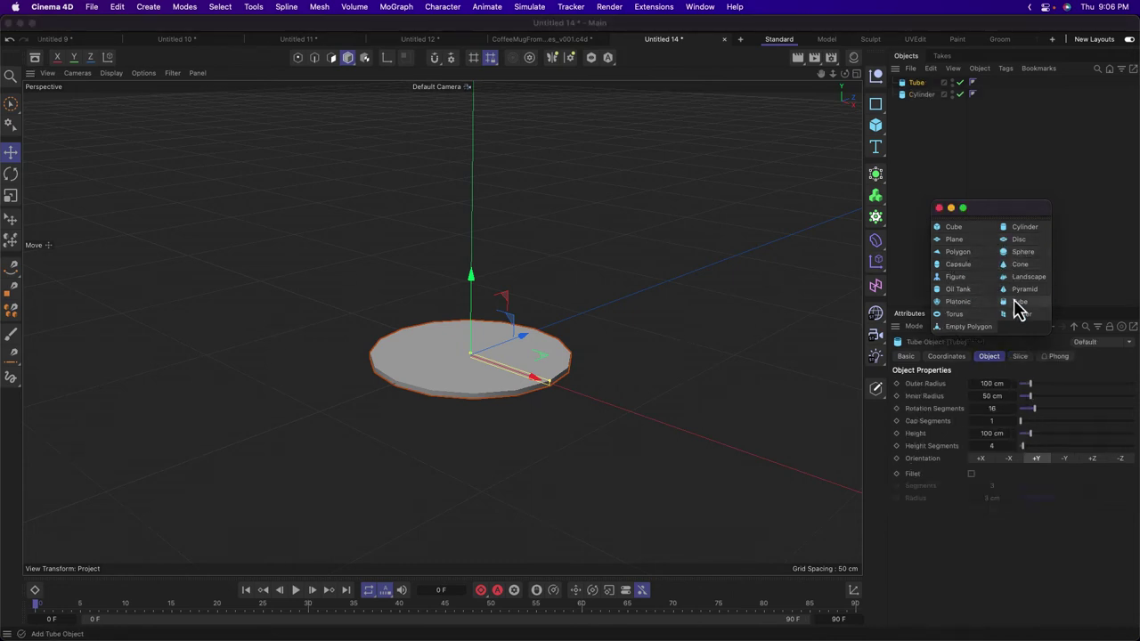
drag(630, 419, 593, 394)
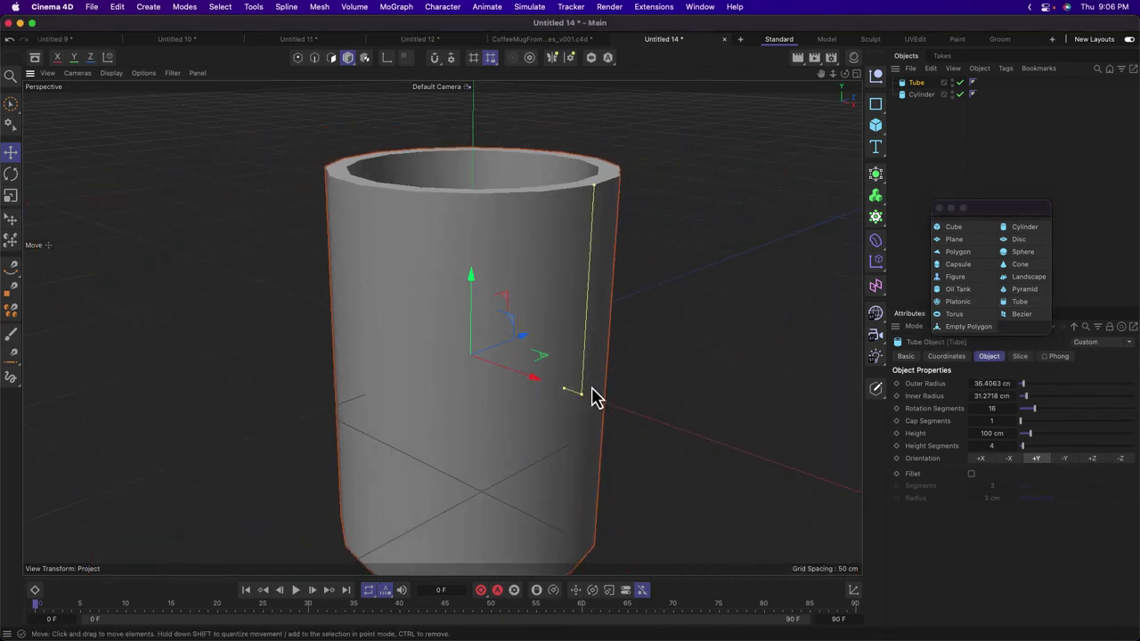
middle_click(611, 365)
alt+right_drag(673, 175, 781, 196)
alt+middle_drag(639, 290, 710, 169)
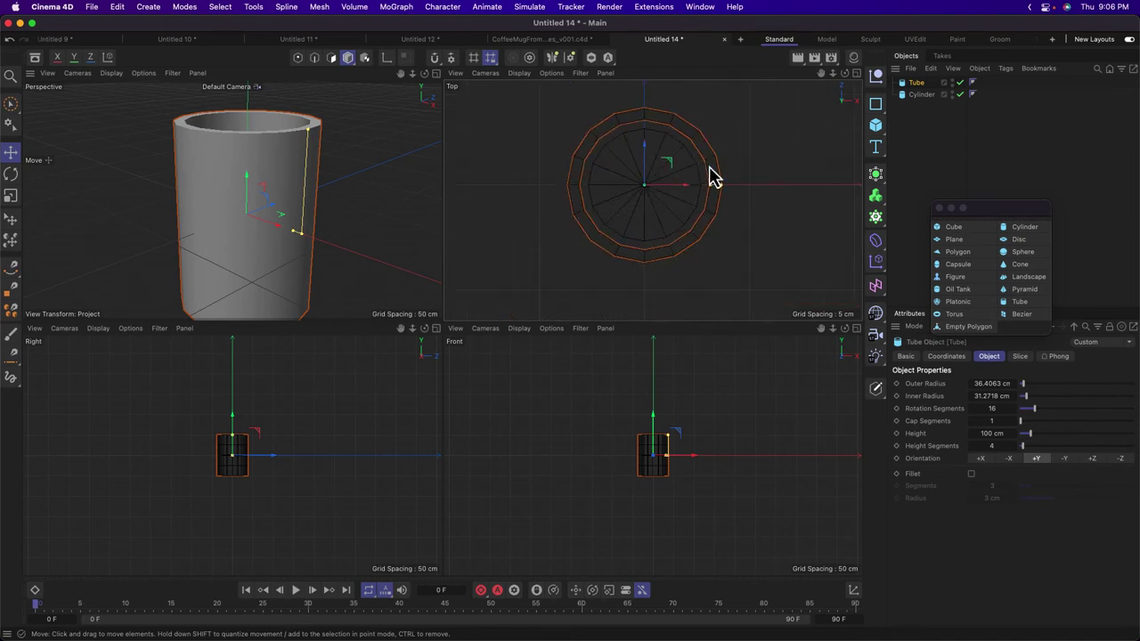
drag(711, 188, 689, 192)
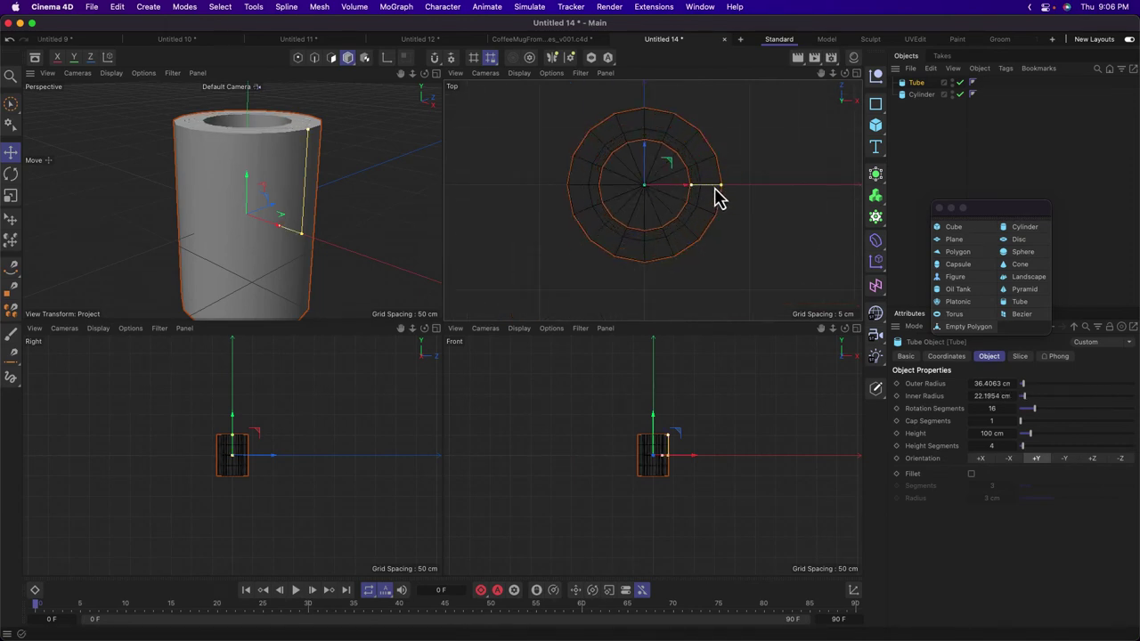
Reduce the tube's outer radius to about 29.4 cm and its height to about 1 cm.
scroll(675, 476, up, 8)
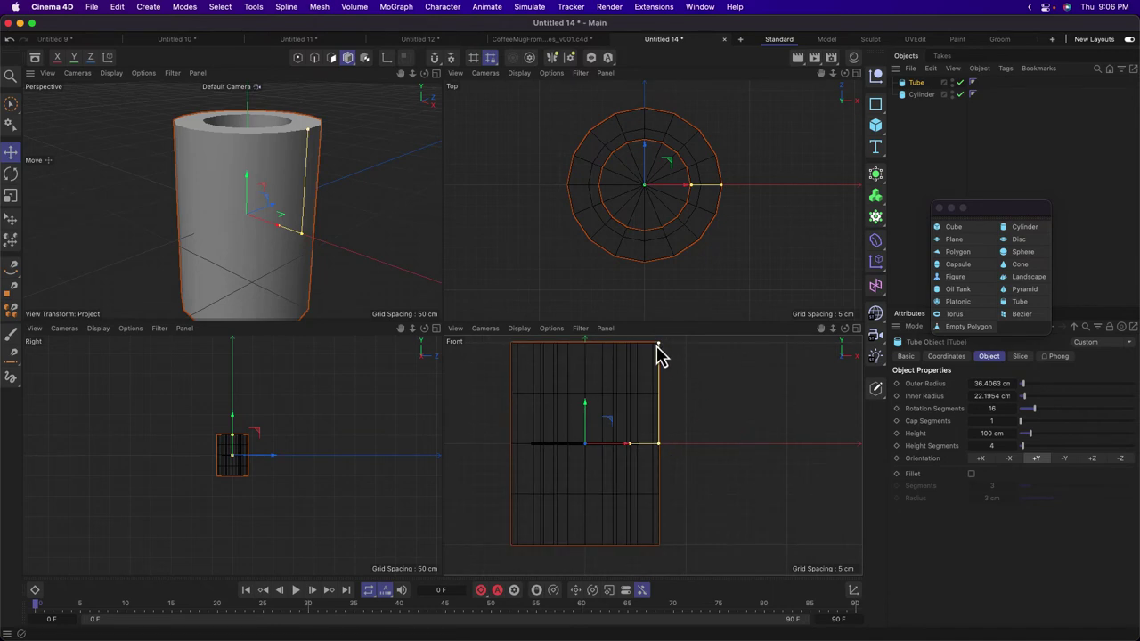
drag(657, 351, 649, 357)
drag(661, 454, 644, 454)
drag(645, 351, 642, 436)
scroll(677, 428, up, 4)
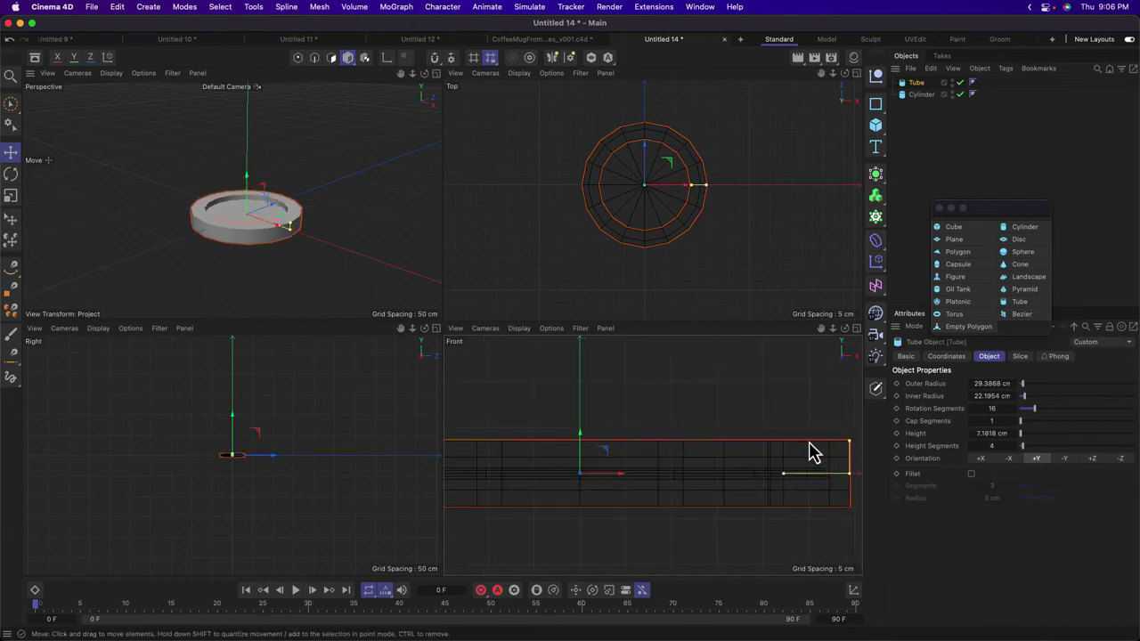
drag(849, 446, 848, 482)
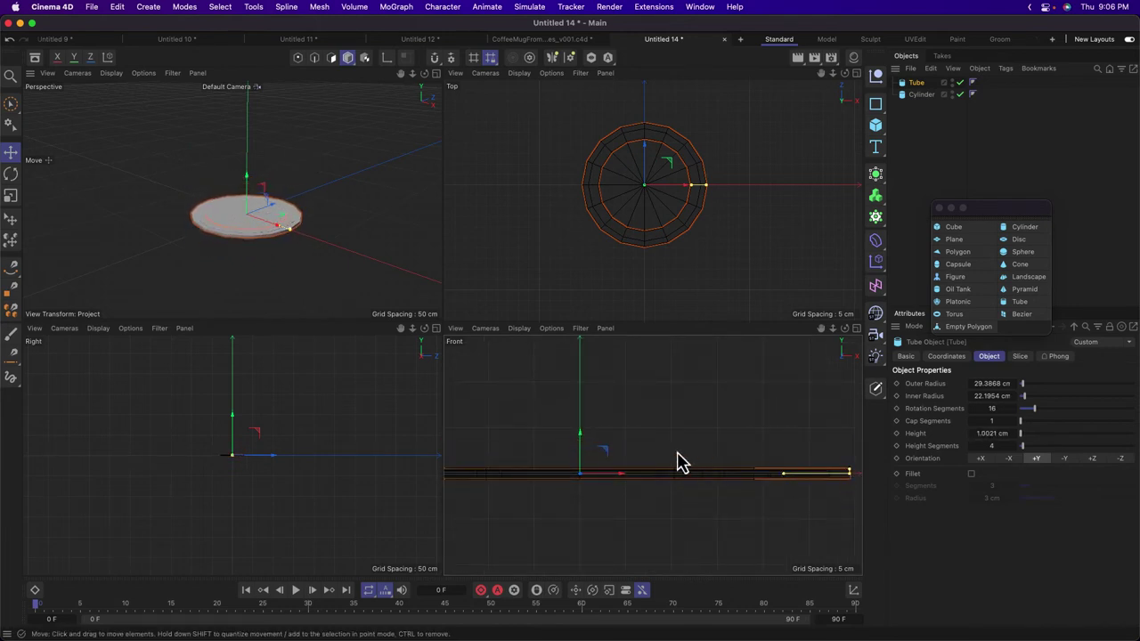
Raise the tube slightly to form a rim on top of the disc, and thin its height to about 0.65 cm.
drag(581, 440, 583, 434)
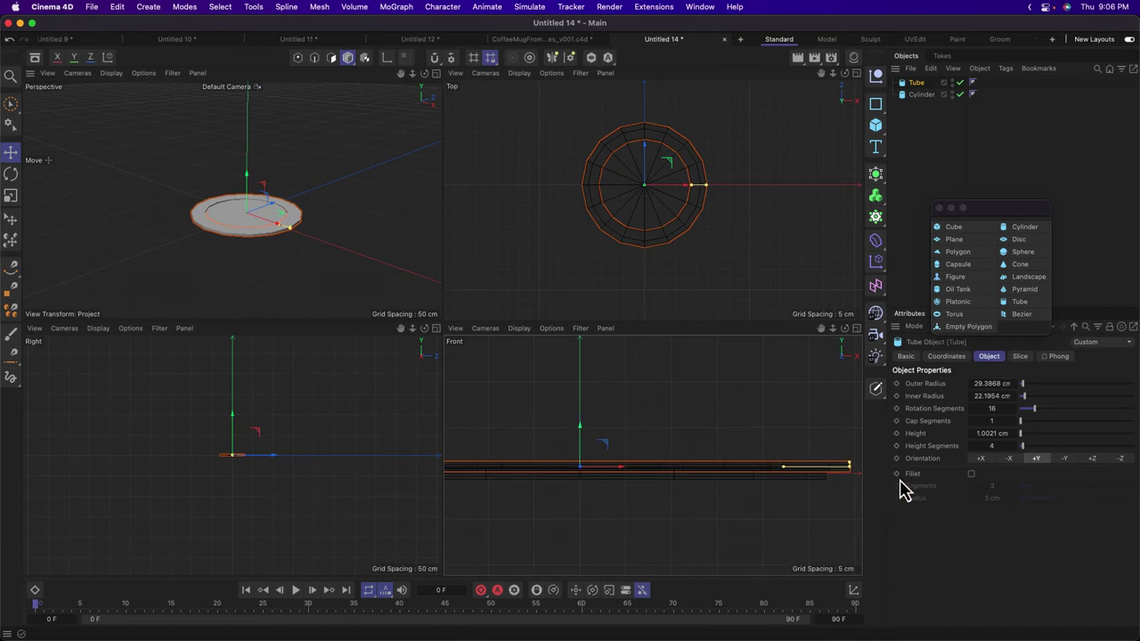
drag(848, 472, 850, 474)
middle_click(272, 162)
alt+drag(525, 345, 550, 339)
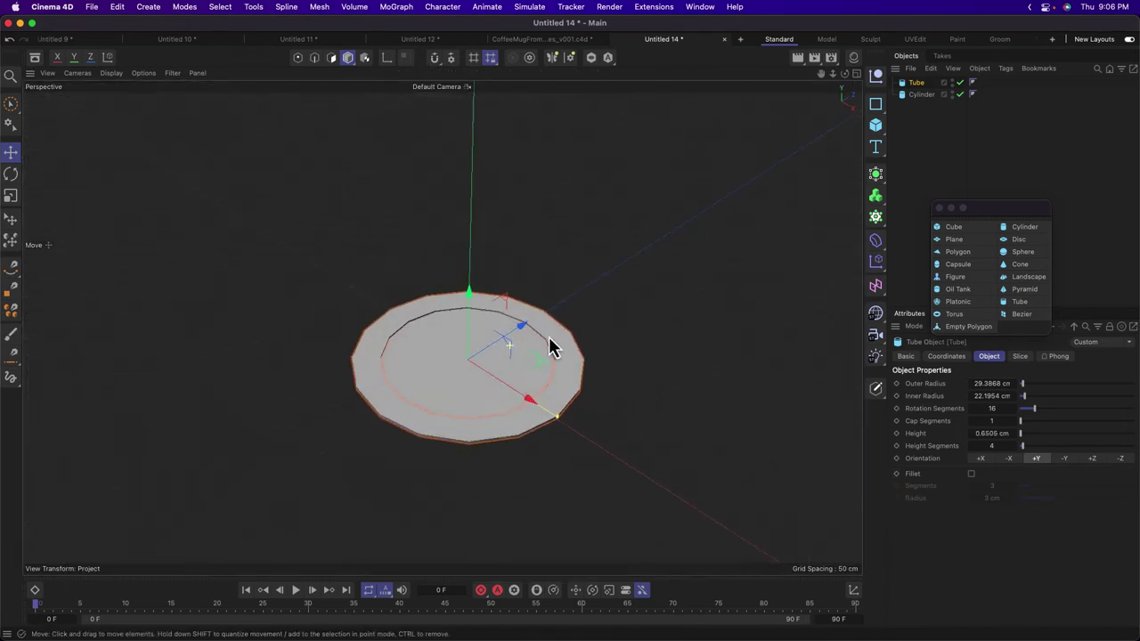
scroll(549, 338, up, 4)
alt+middle_drag(559, 349, 555, 275)
Raise the tube's rotation segments to 36 and enable its fillet with a radius of about 0.33 cm.
shift+click(513, 287)
click(640, 283)
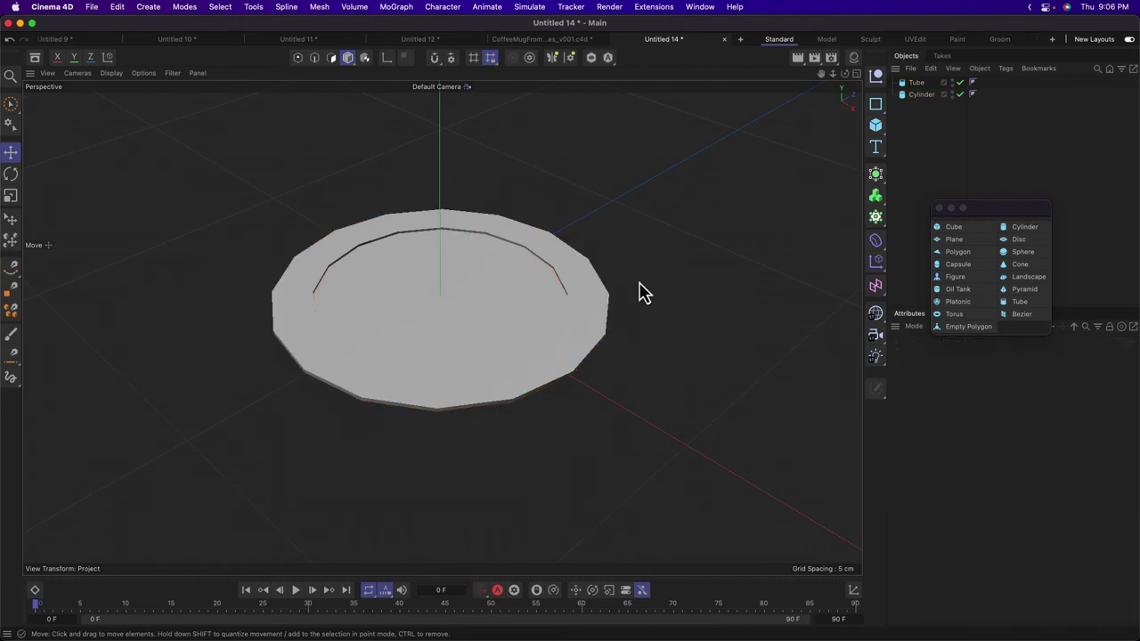
click(552, 298)
click(593, 288)
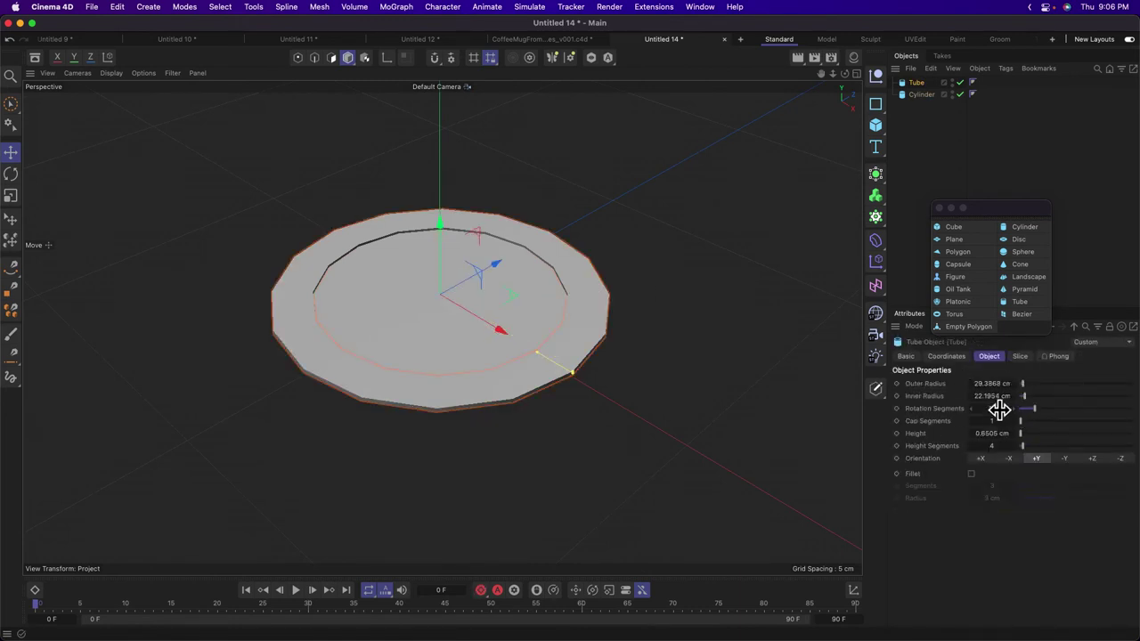
drag(999, 409, 1034, 409)
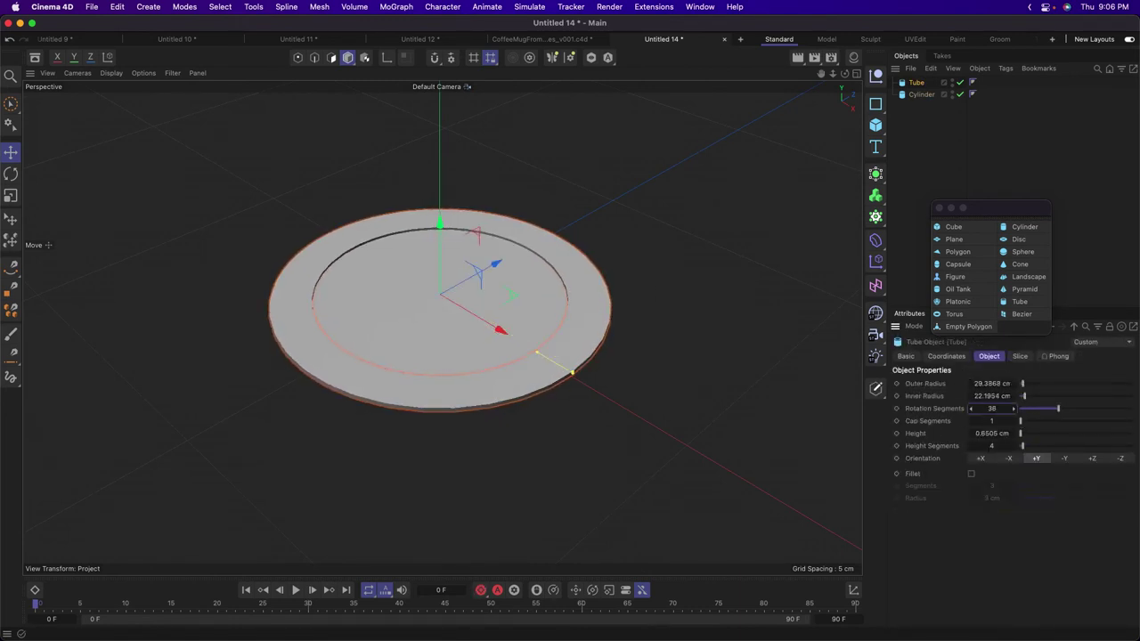
click(972, 474)
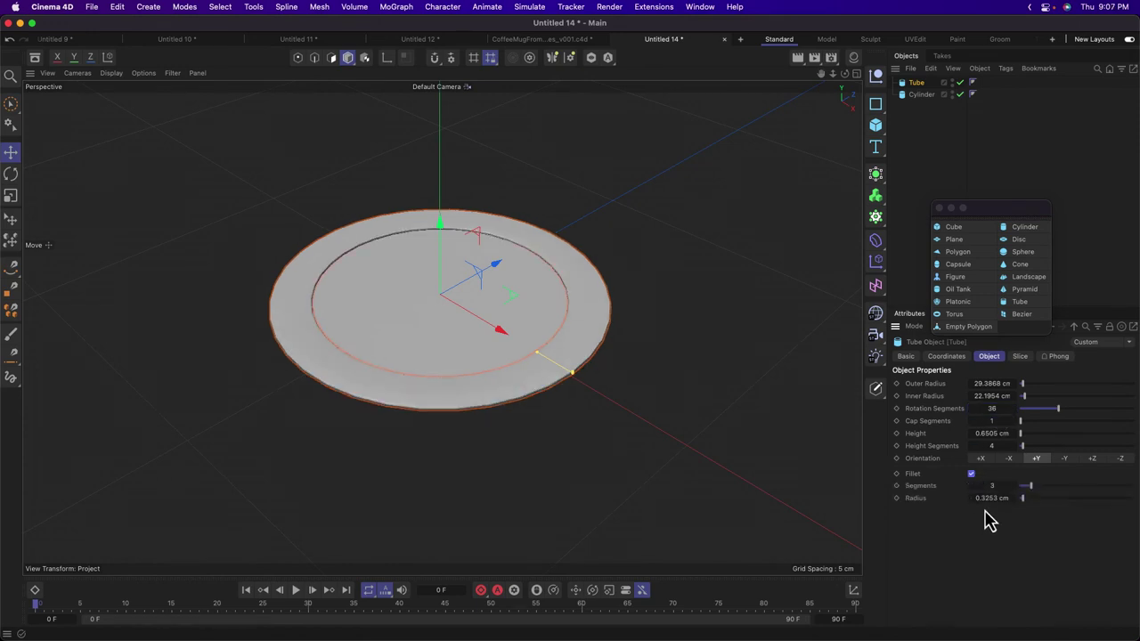
drag(992, 499, 986, 501)
Lower the rim tube in the front view until it sits closely on top of the disc.
mouse_move(442, 229)
mouse_down()
mouse_move(446, 211)
mouse_move(448, 224)
mouse_up()
middle_click(480, 308)
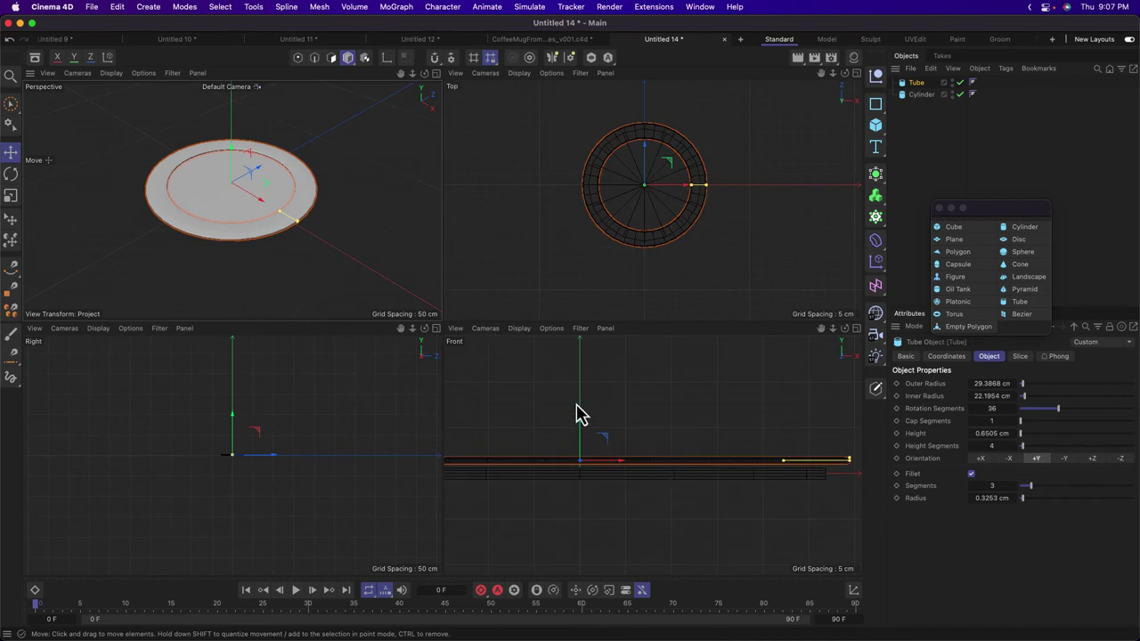
drag(578, 414, 580, 440)
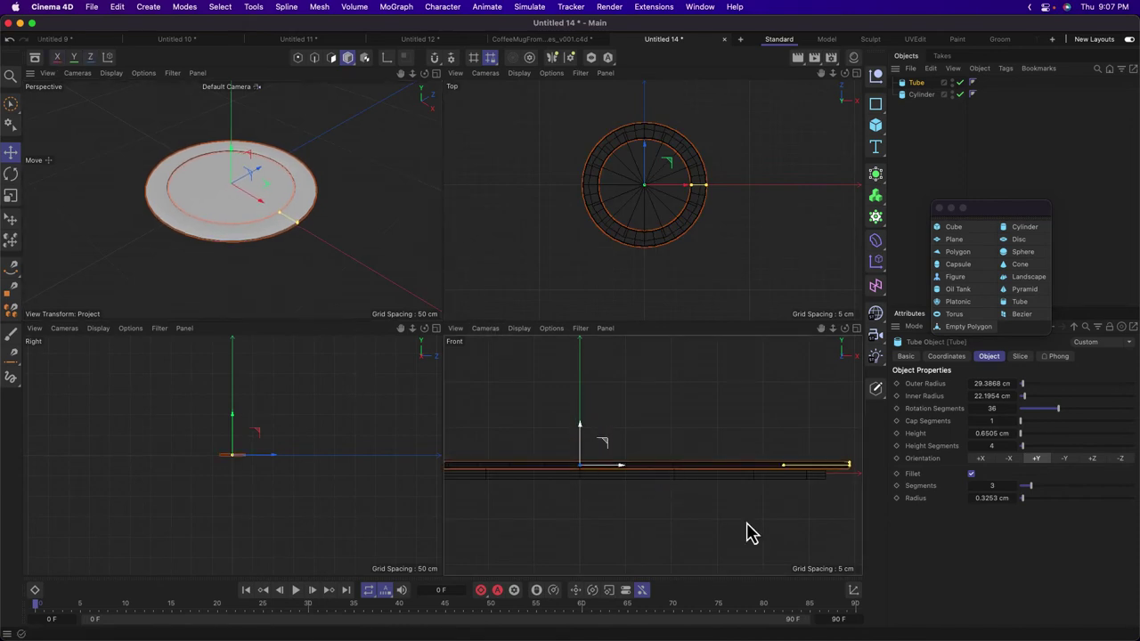
Enable a fillet on the cylinder's caps to round the edges of the plate base.
click(718, 477)
click(945, 486)
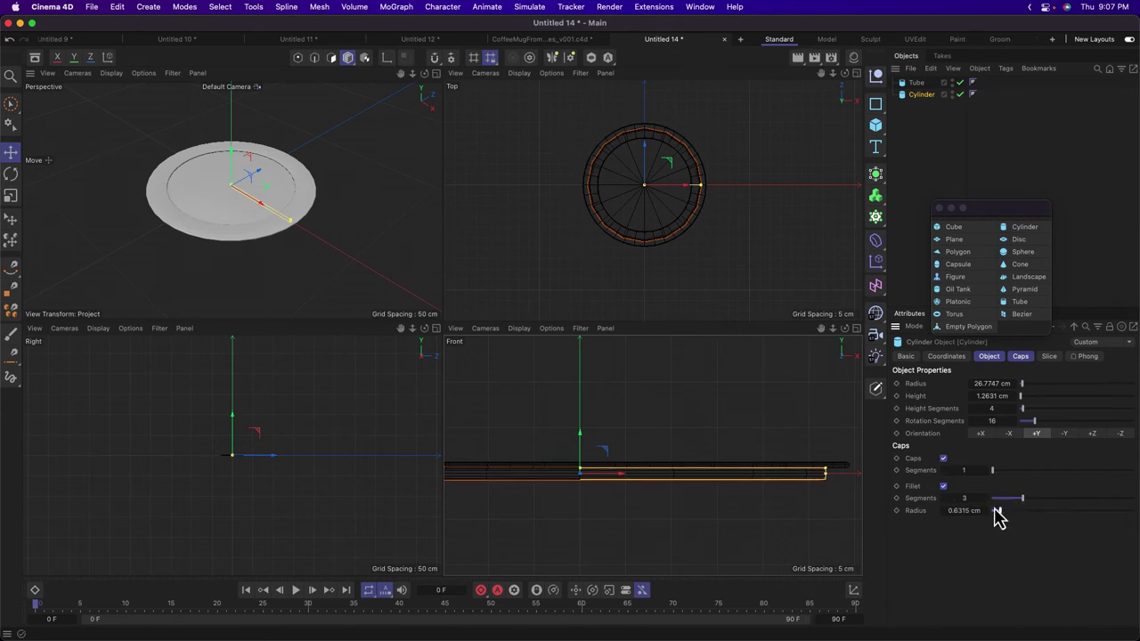
click(814, 513)
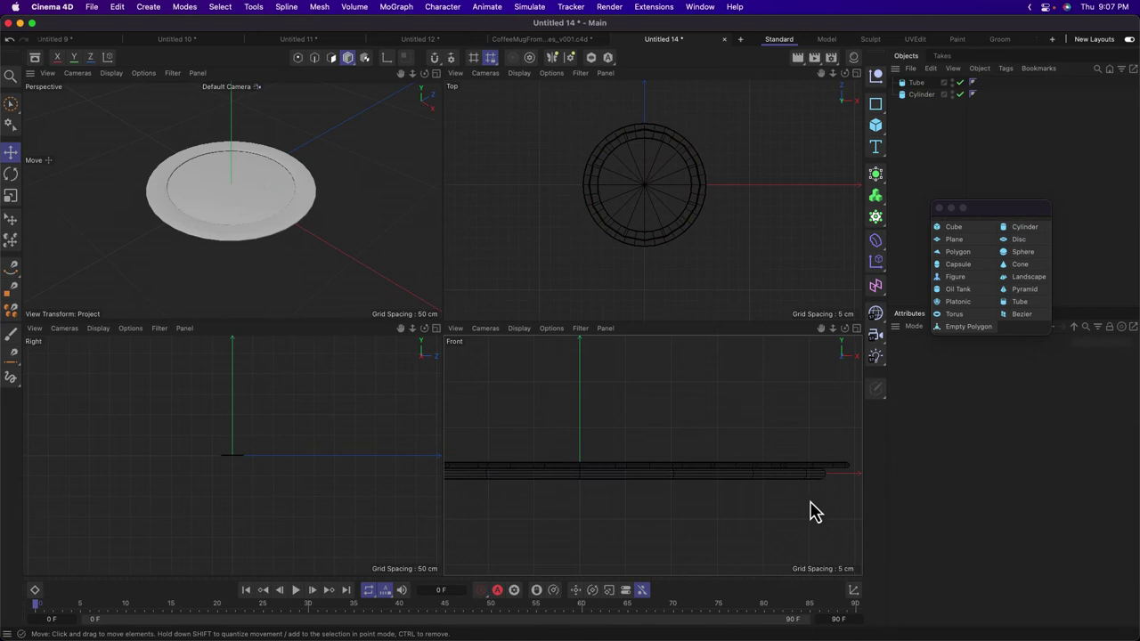
middle_click(264, 211)
alt+drag(454, 326, 463, 365)
alt+right_drag(457, 326, 496, 314)
alt+drag(482, 329, 382, 262)
scroll(562, 271, down, 3)
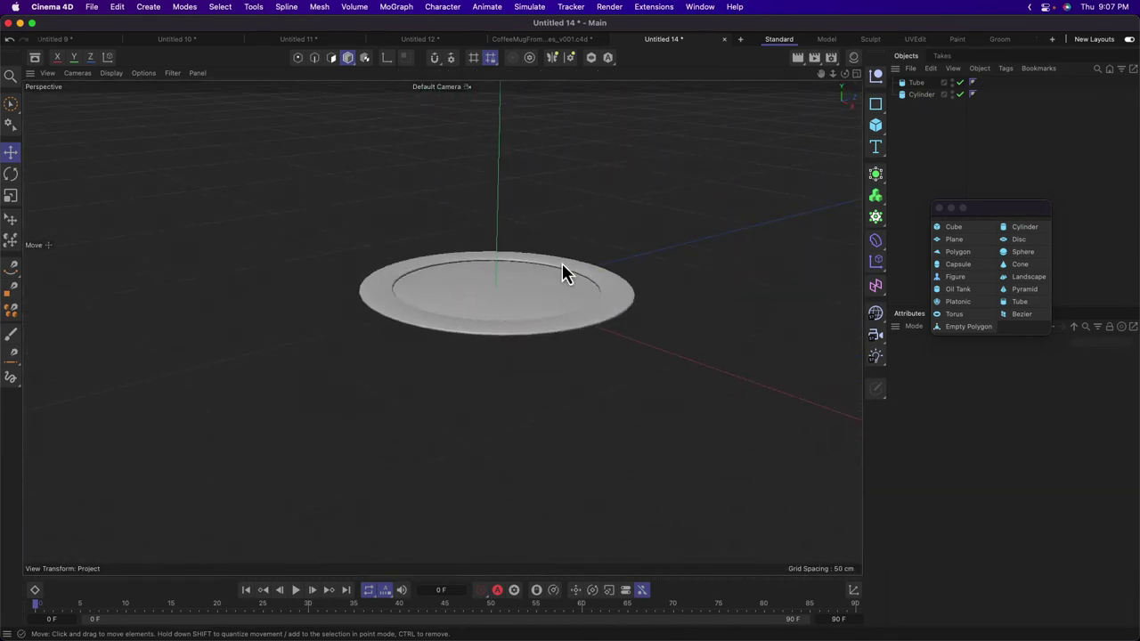
Make the tube a child of the cylinder and rename the cylinder Plate.
click(921, 94)
drag(917, 84, 921, 96)
double_click(915, 84)
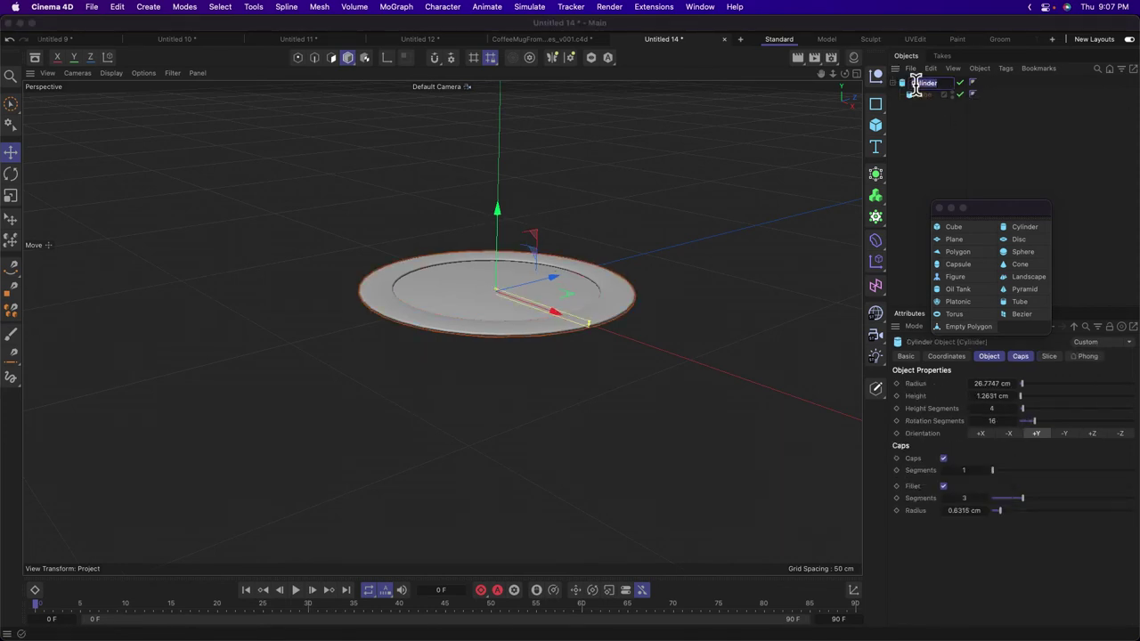
text(Plate)
key(Return)
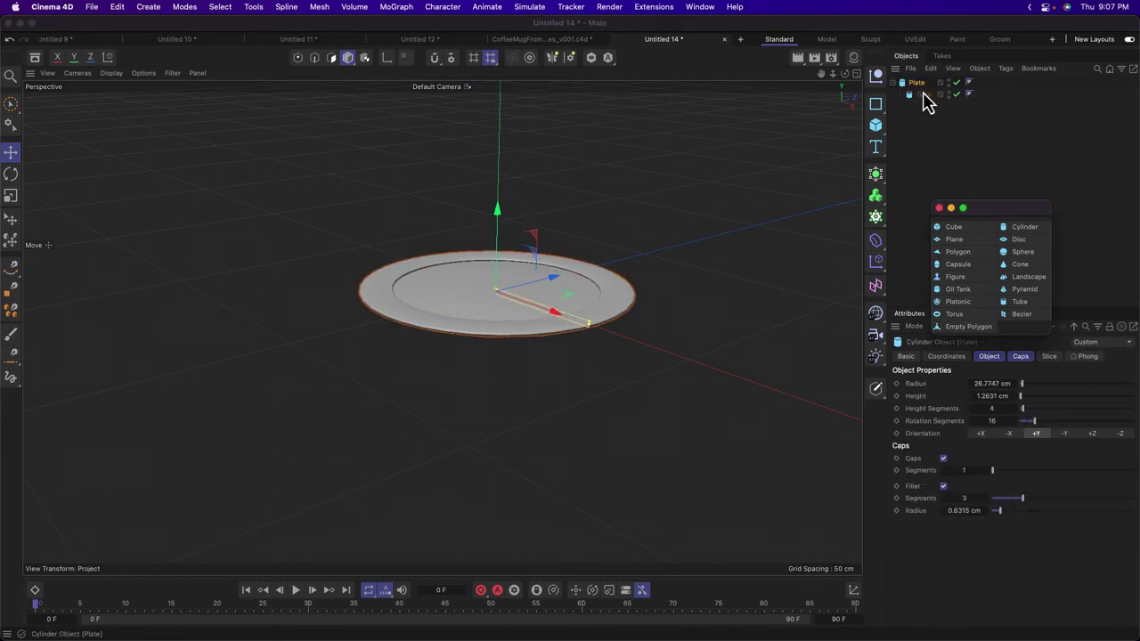
Rename the nested tube Rim.
double_click(923, 95)
text(Rim)
key(Return)
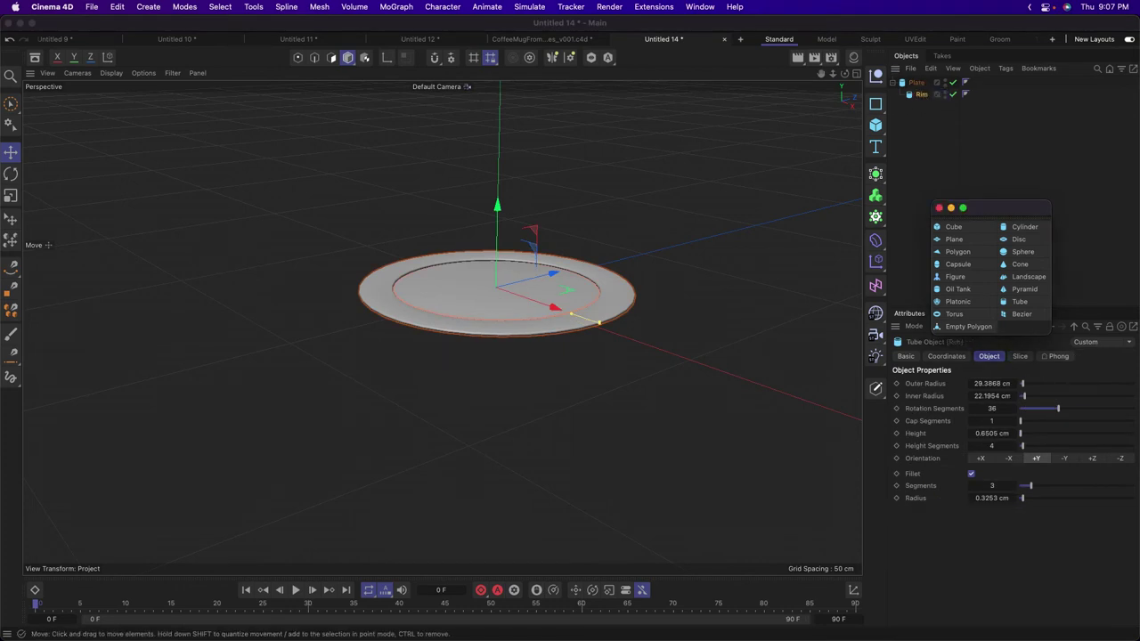
Set the whole plate on the ground with the Place tool, undoing the trial move of the rim alone.
alt+drag(300, 308, 396, 354)
click(10, 220)
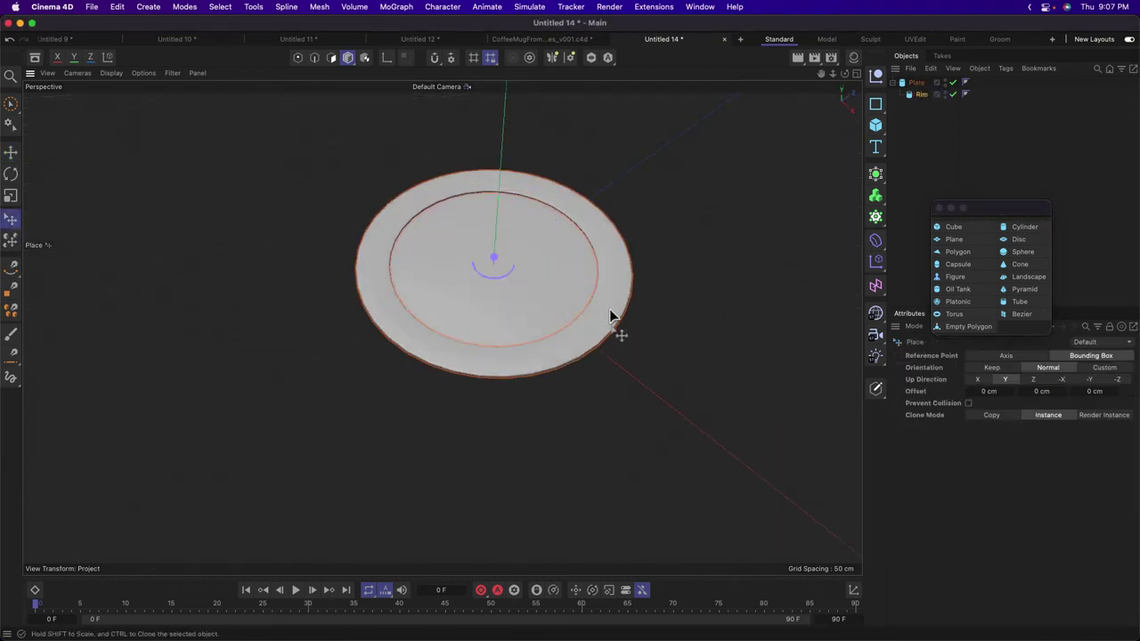
drag(611, 318, 501, 258)
key(super+z)
click(704, 247)
click(521, 256)
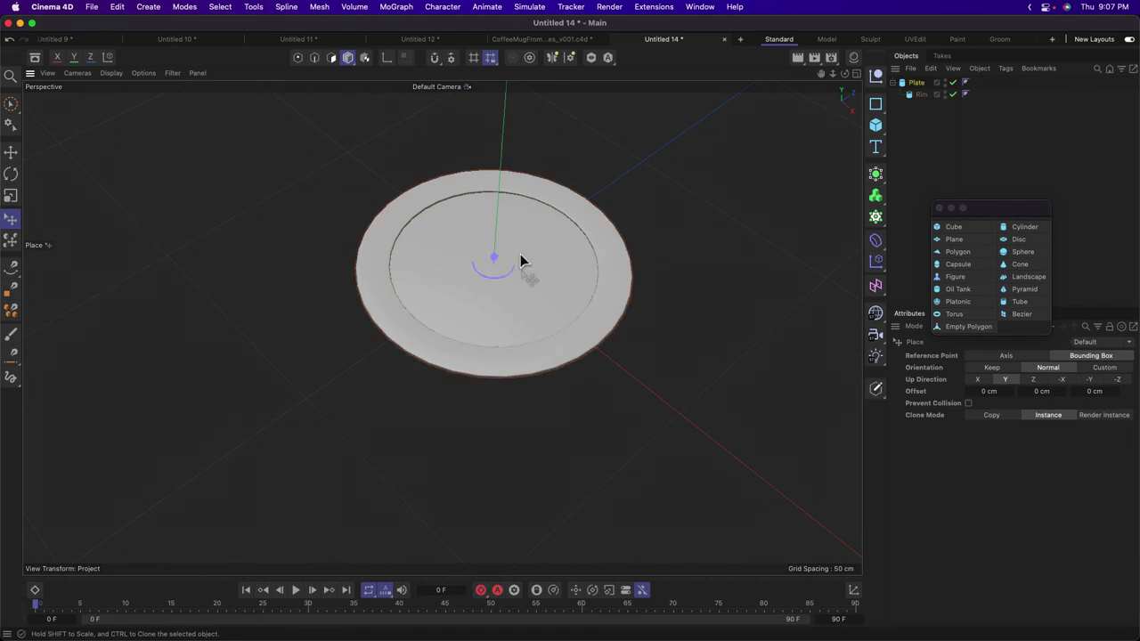
drag(547, 286, 495, 258)
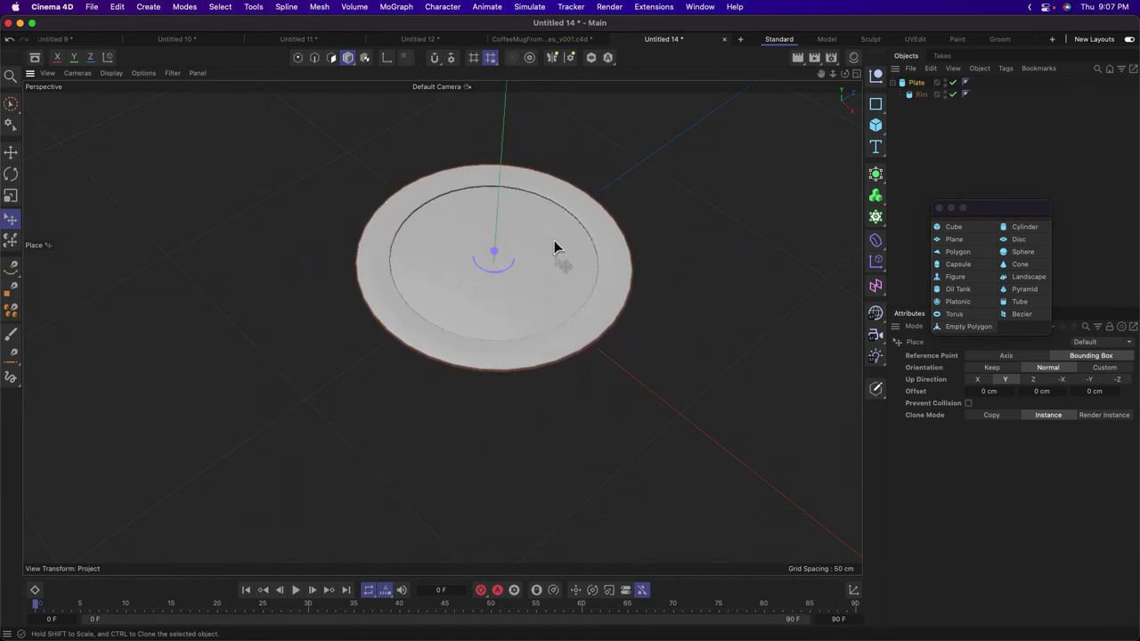
Add a Figure as a size reference and scale the plate down to a believable size between its feet.
drag(880, 130, 926, 232)
click(489, 266)
alt+drag(490, 267, 532, 271)
shift+drag(438, 329, 492, 348)
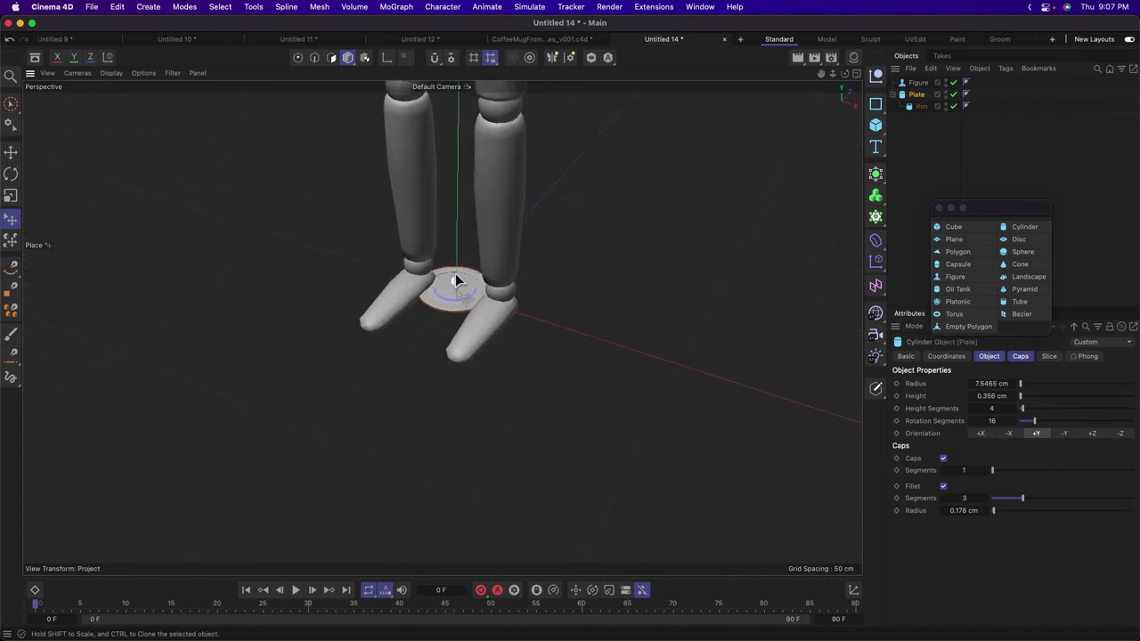
shift+drag(454, 276, 458, 281)
Delete the reference Figure from the scene.
click(931, 82)
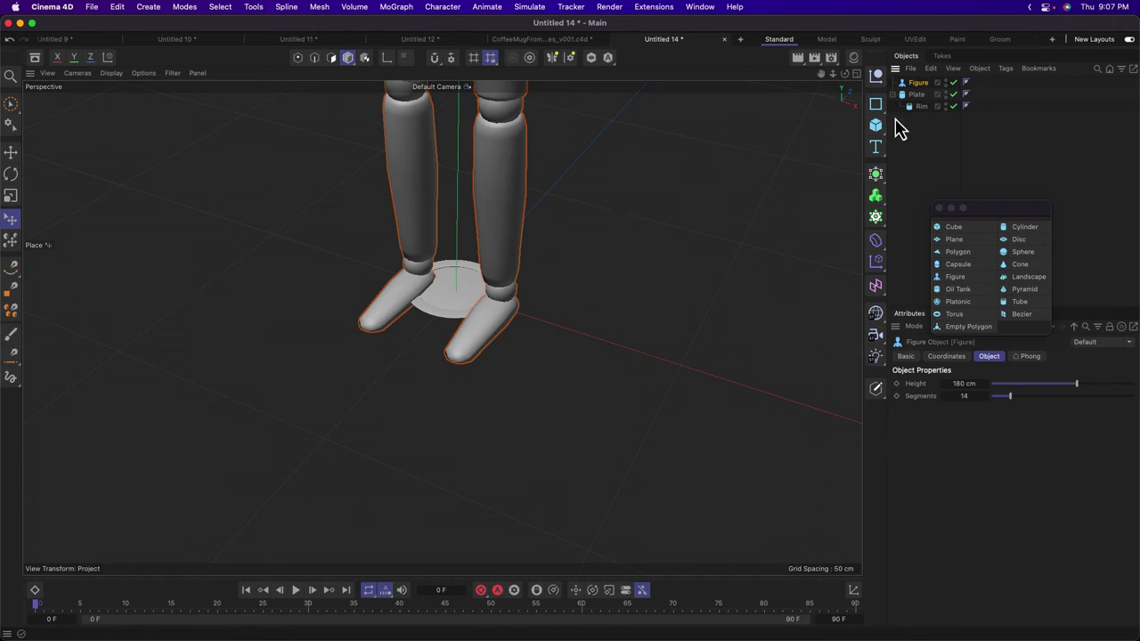
key(Delete)
alt+drag(435, 283, 448, 305)
alt+right_drag(452, 293, 547, 256)
alt+middle_drag(547, 257, 541, 288)
alt+drag(540, 288, 544, 278)
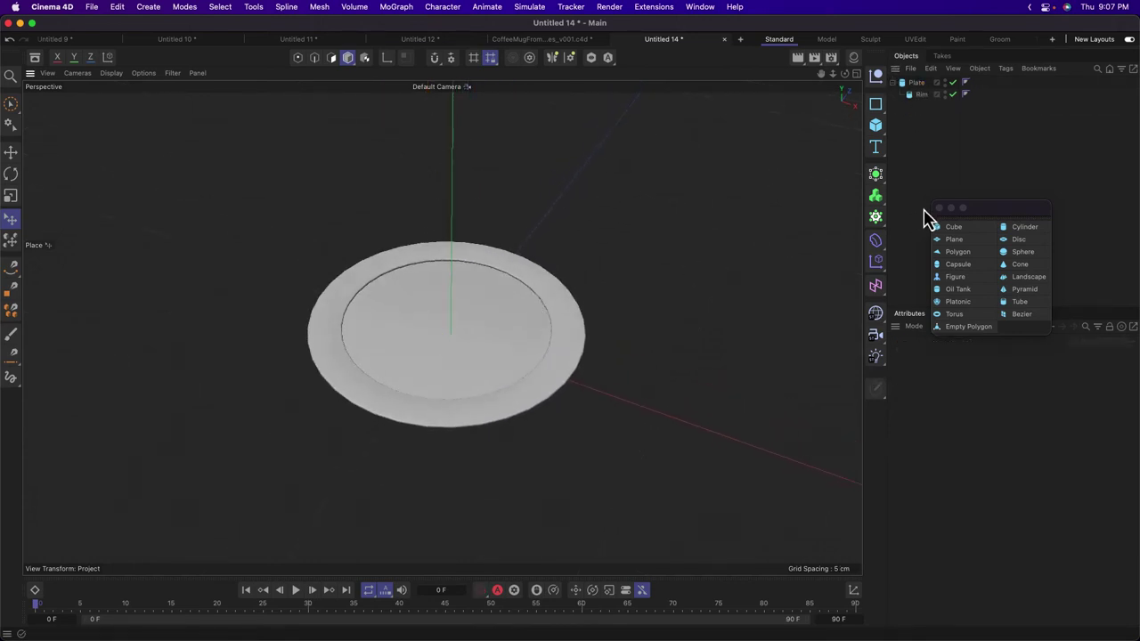
Add a Torus with a ring radius of about 2.48 cm and a pipe radius of 1.94 cm, and place it on the plate.
click(954, 317)
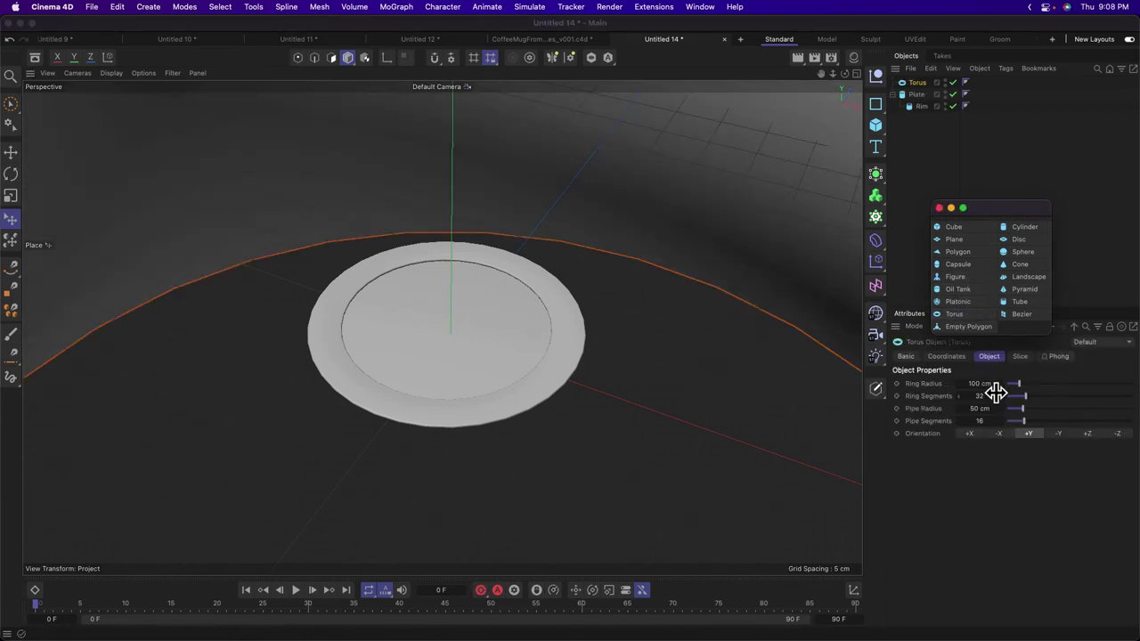
mouse_move(980, 384)
mouse_down()
mouse_move(963, 397)
mouse_move(978, 410)
mouse_move(976, 392)
mouse_move(962, 392)
mouse_up()
key(super+z)
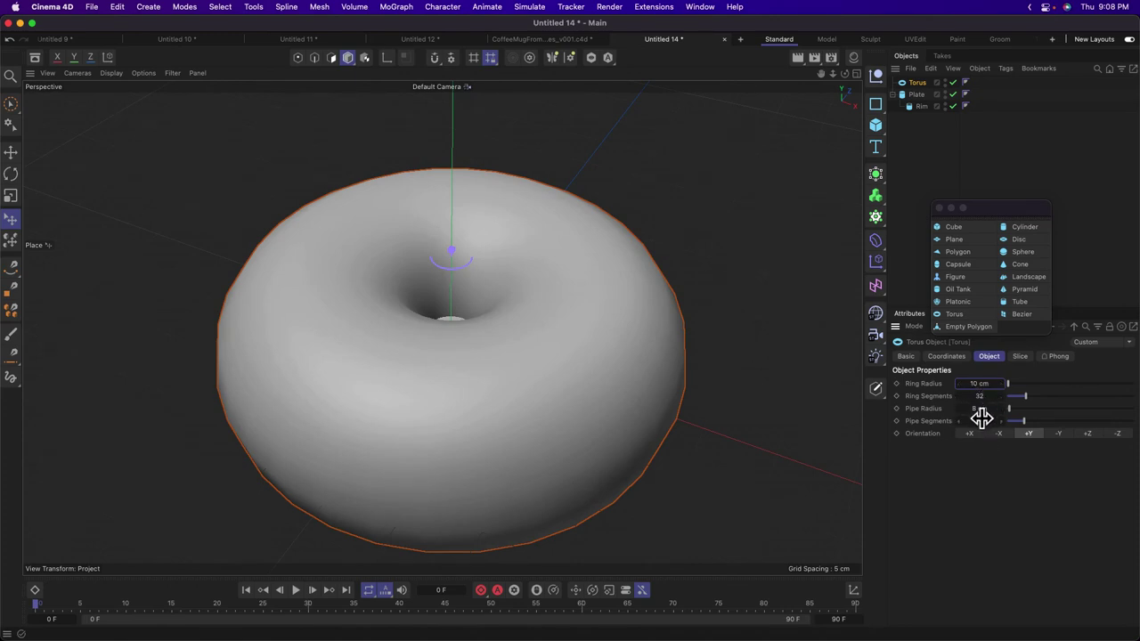
drag(979, 408, 975, 386)
drag(349, 296, 457, 290)
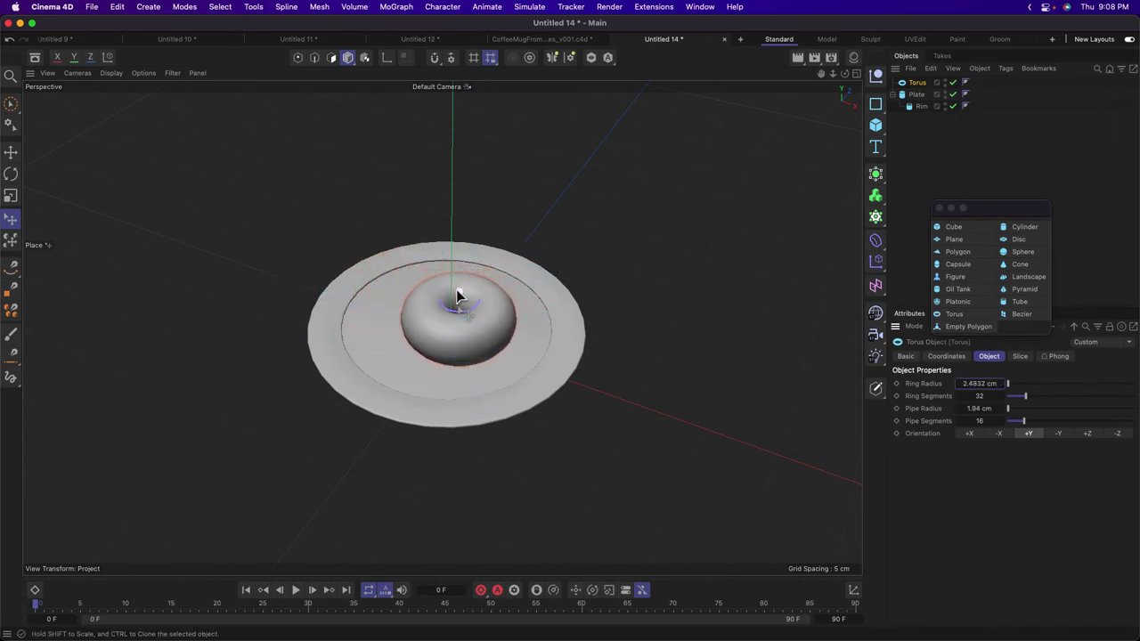
Flatten the torus to a Y scale of 0.69 and recentre it on the plate.
click(946, 356)
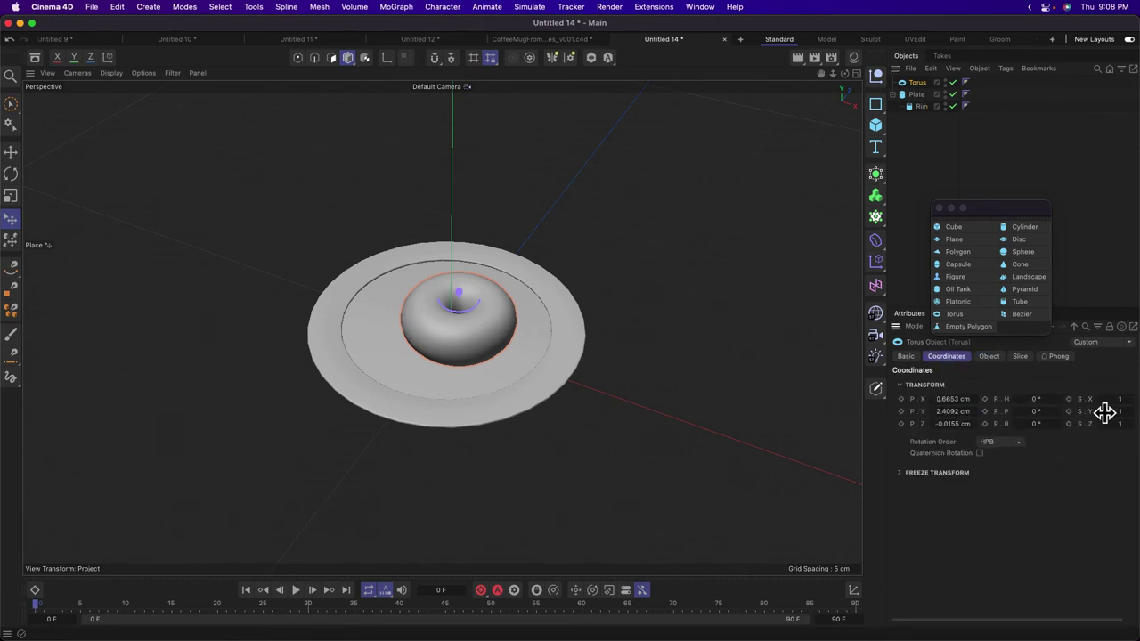
drag(1120, 412, 1111, 414)
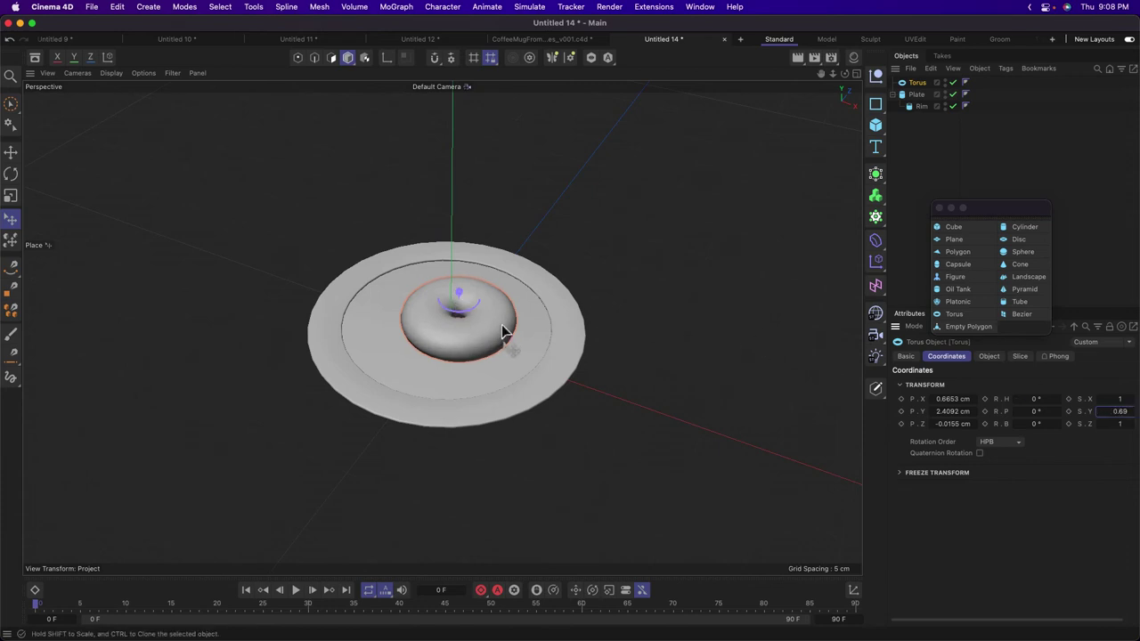
drag(503, 331, 448, 336)
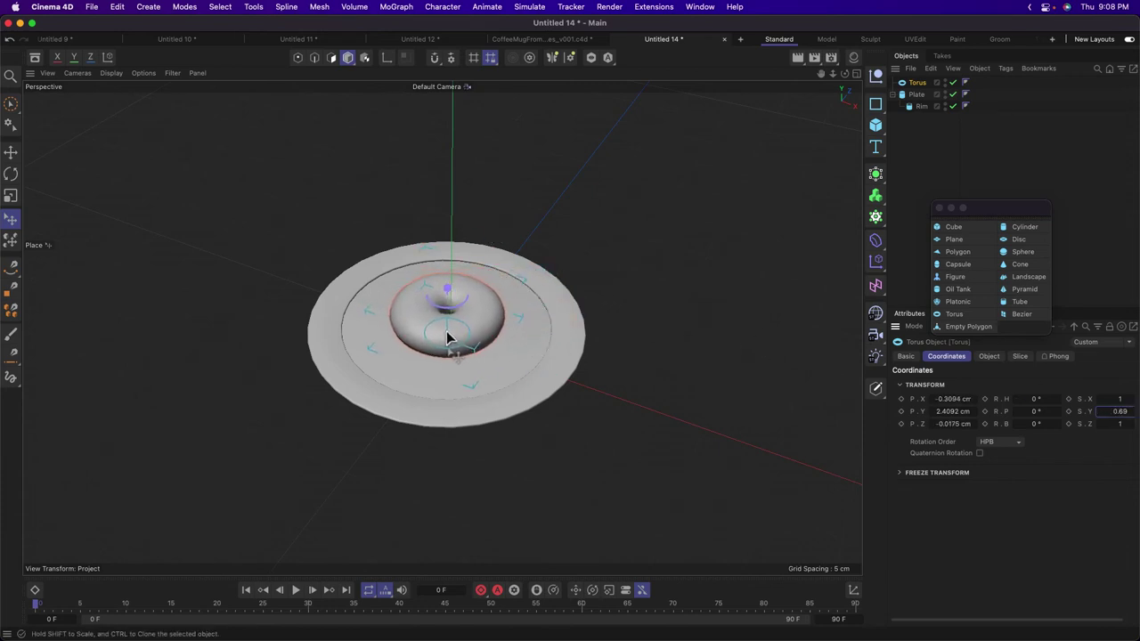
Slice the torus from 0° to 229° and rotate it so the cut ends point towards the back of the plate.
click(1020, 356)
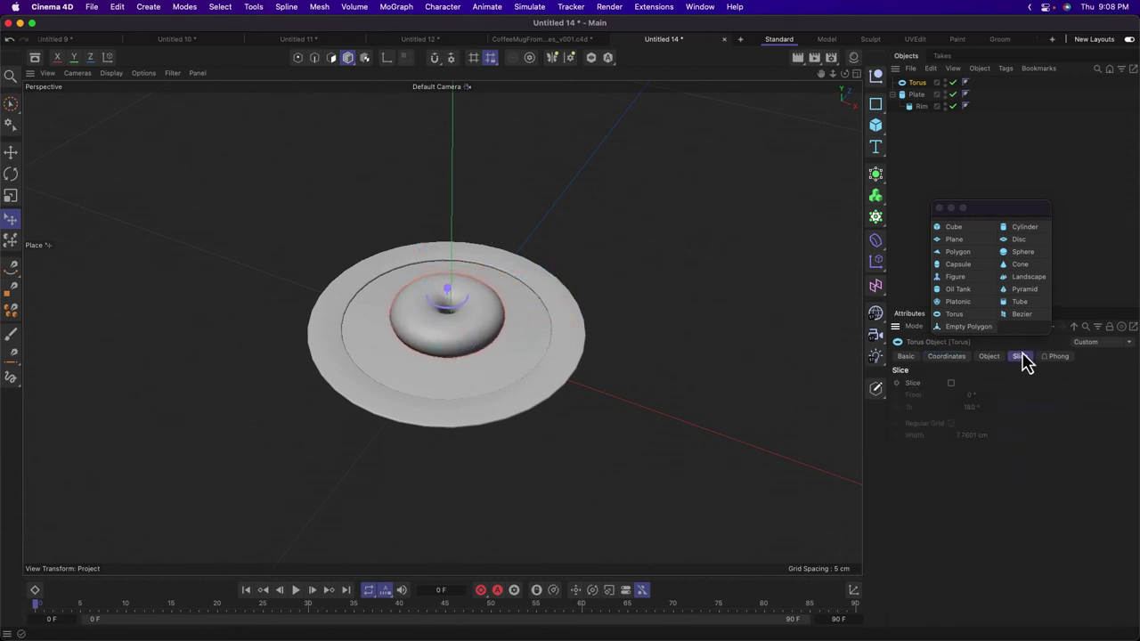
click(950, 383)
mouse_move(1006, 398)
mouse_down()
mouse_move(1048, 400)
mouse_move(985, 398)
mouse_up()
mouse_move(1069, 409)
mouse_down()
mouse_move(1021, 410)
mouse_move(1123, 414)
mouse_move(1085, 411)
mouse_up()
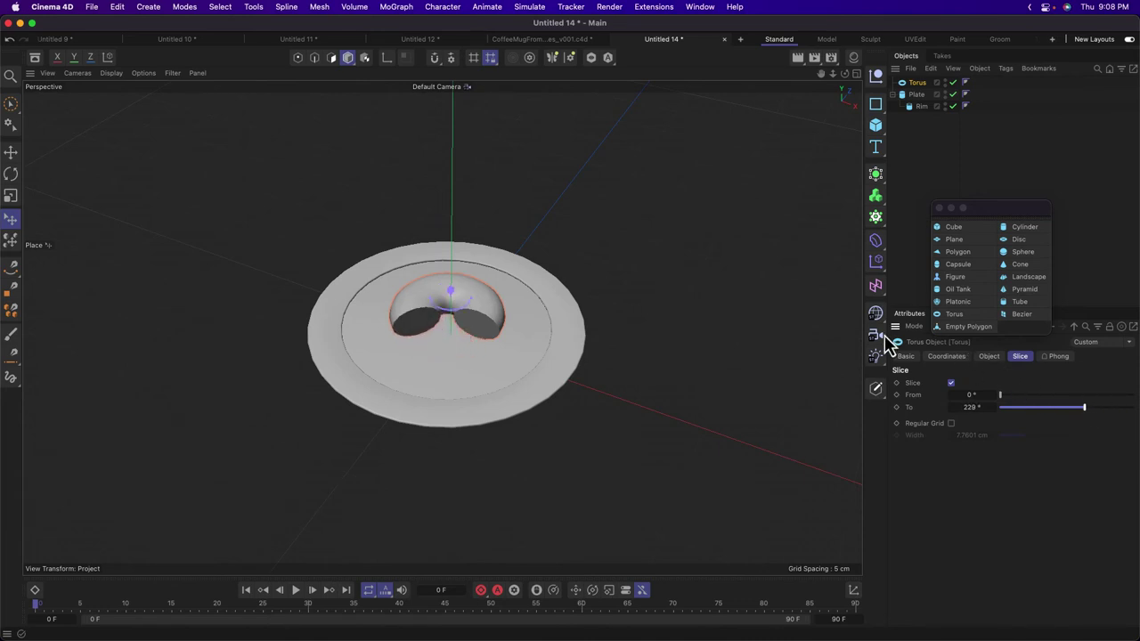
drag(439, 309, 504, 246)
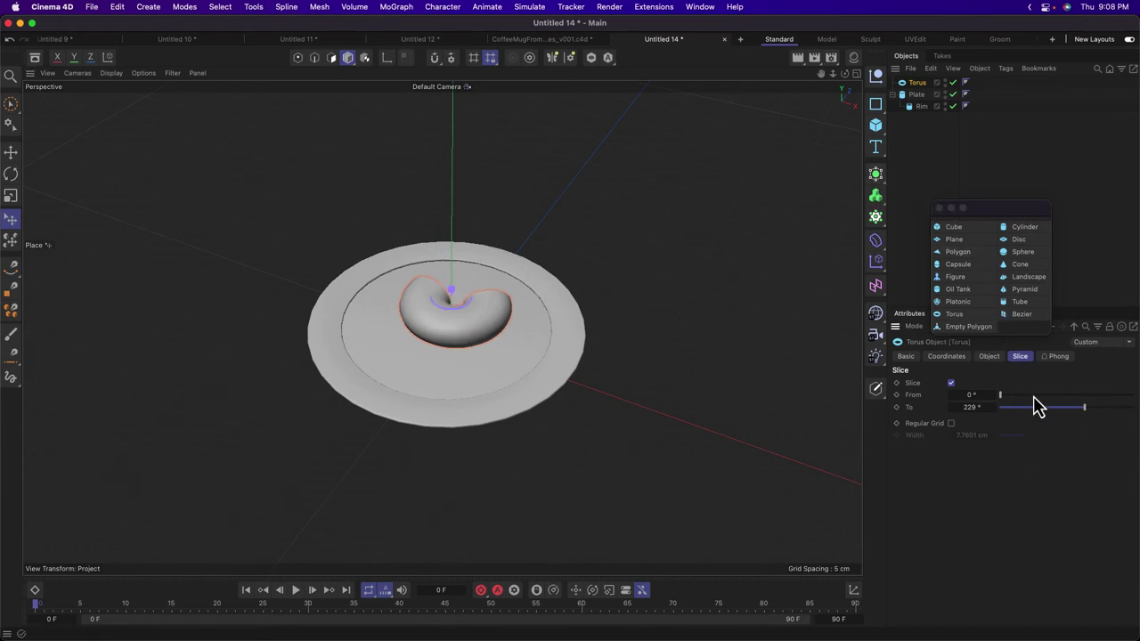
Trim the torus slice to run from 27° to 188° and move the piece off-centre on the plate.
drag(1069, 409, 1061, 408)
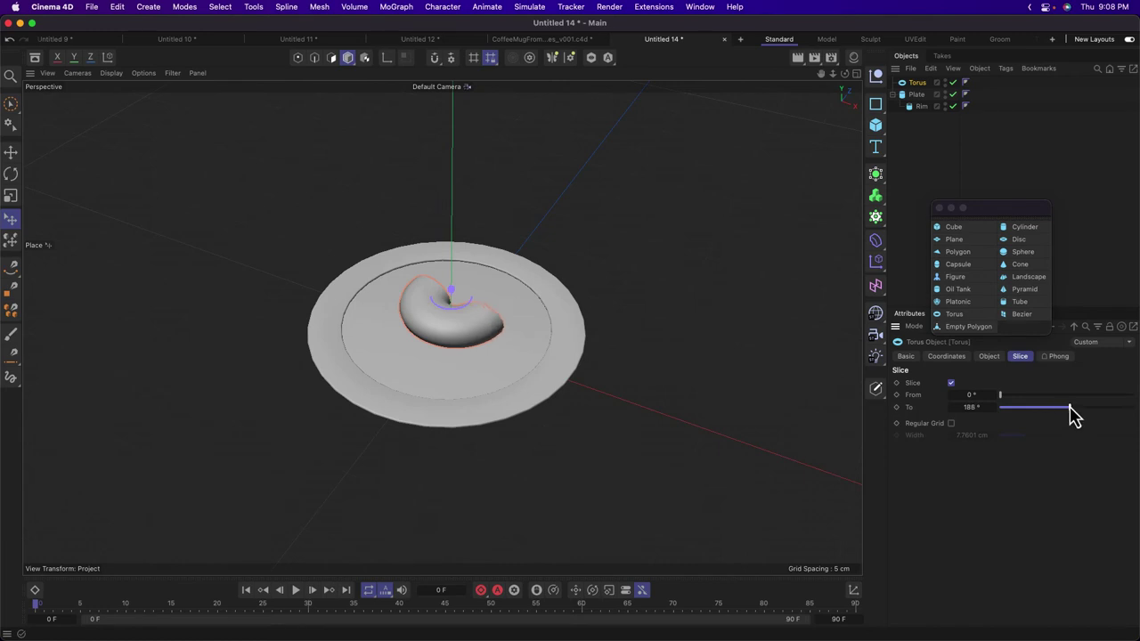
drag(992, 395, 987, 395)
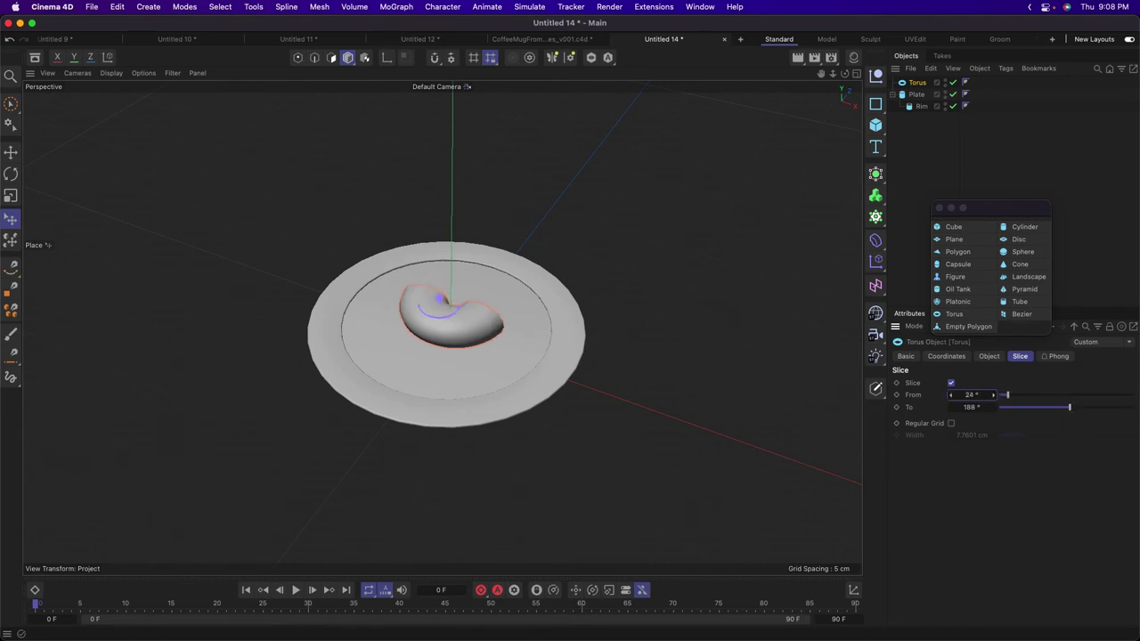
mouse_move(478, 345)
alt+mouse_down()
mouse_move(475, 311)
mouse_move(482, 324)
alt+mouse_up()
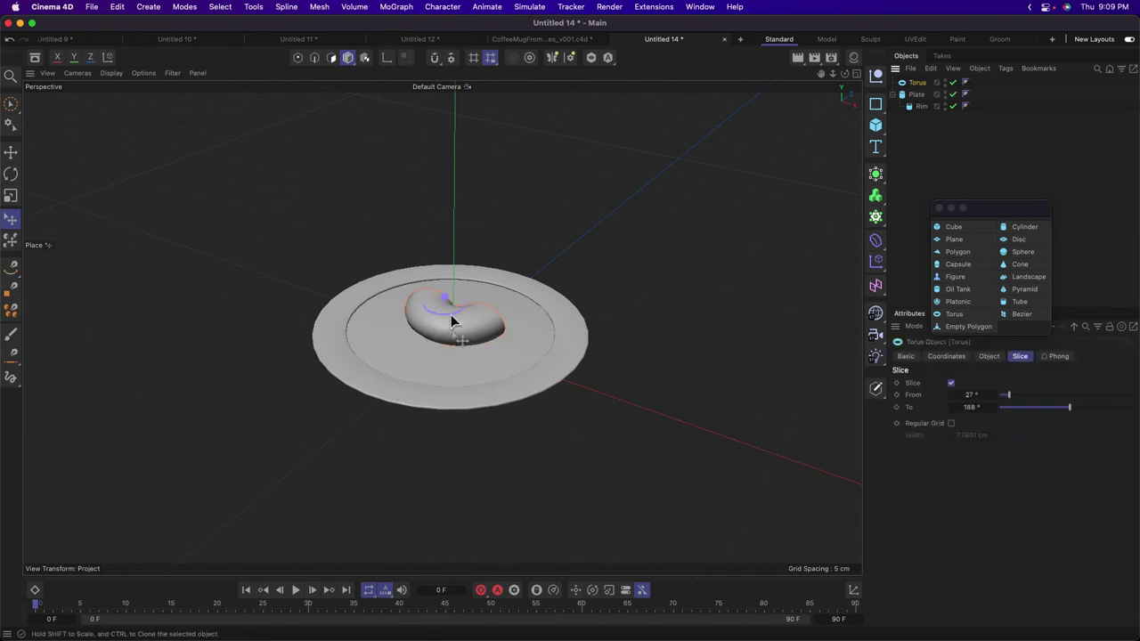
drag(436, 354, 411, 360)
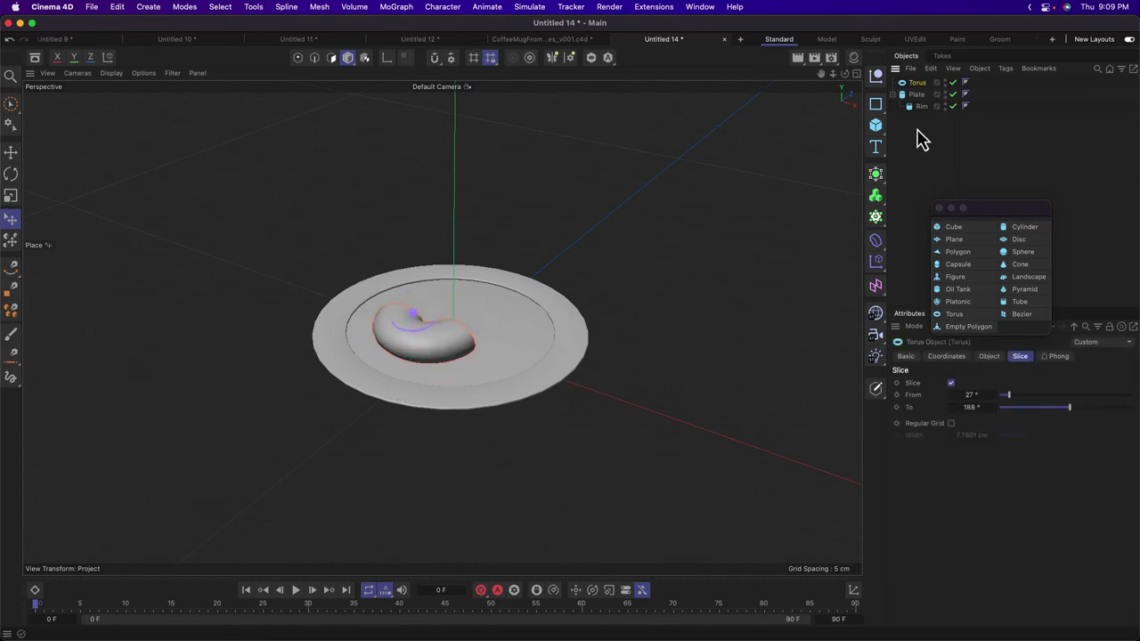
Add an Oil Tank and scale it down with the Place tool until it fits on the plate.
click(879, 129)
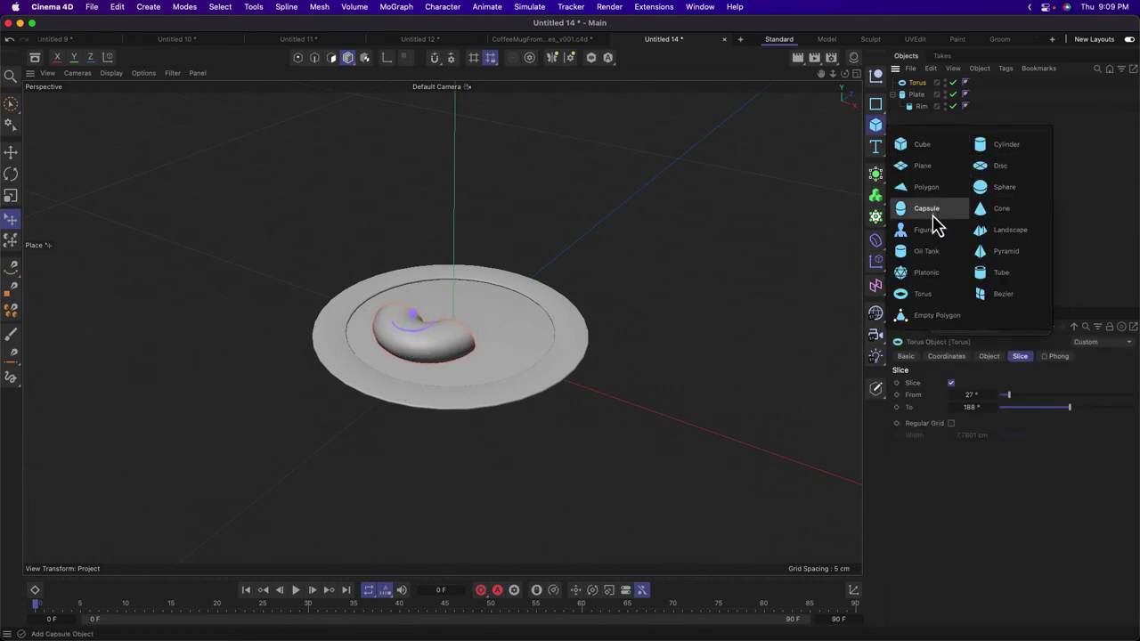
click(929, 251)
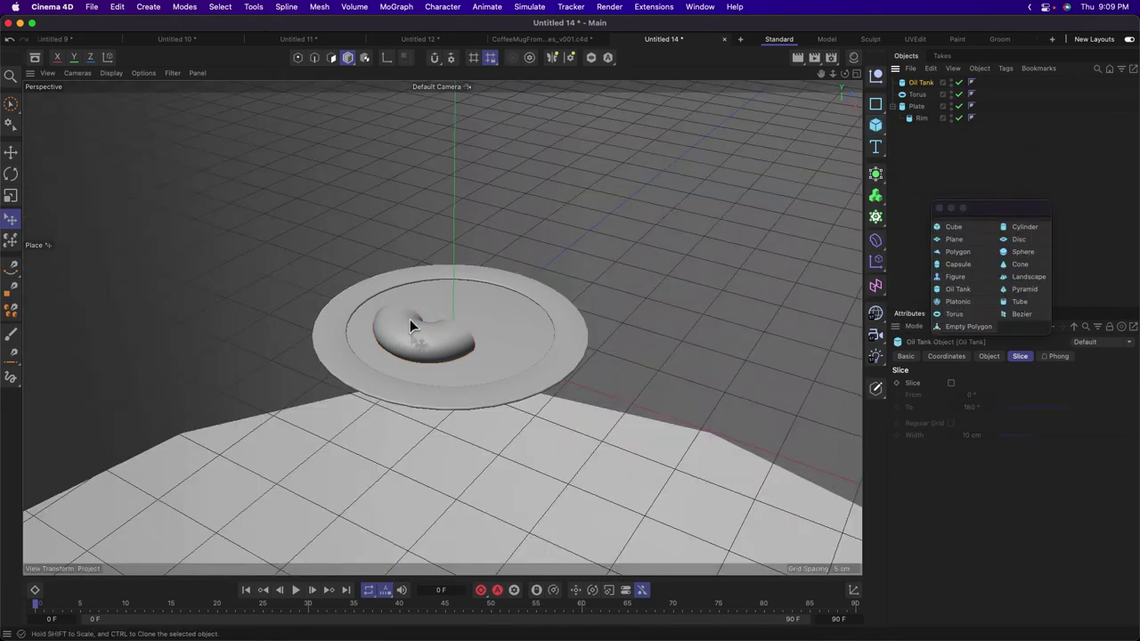
click(494, 310)
alt+right_drag(670, 188, 451, 234)
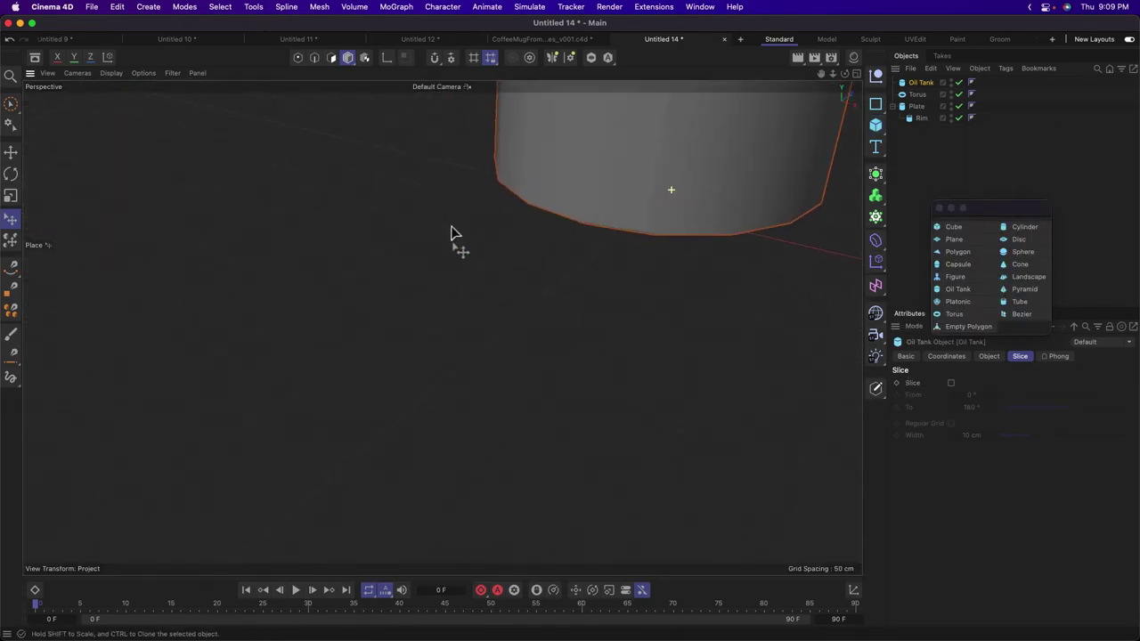
alt+middle_drag(676, 132, 495, 407)
shift+drag(529, 91, 522, 450)
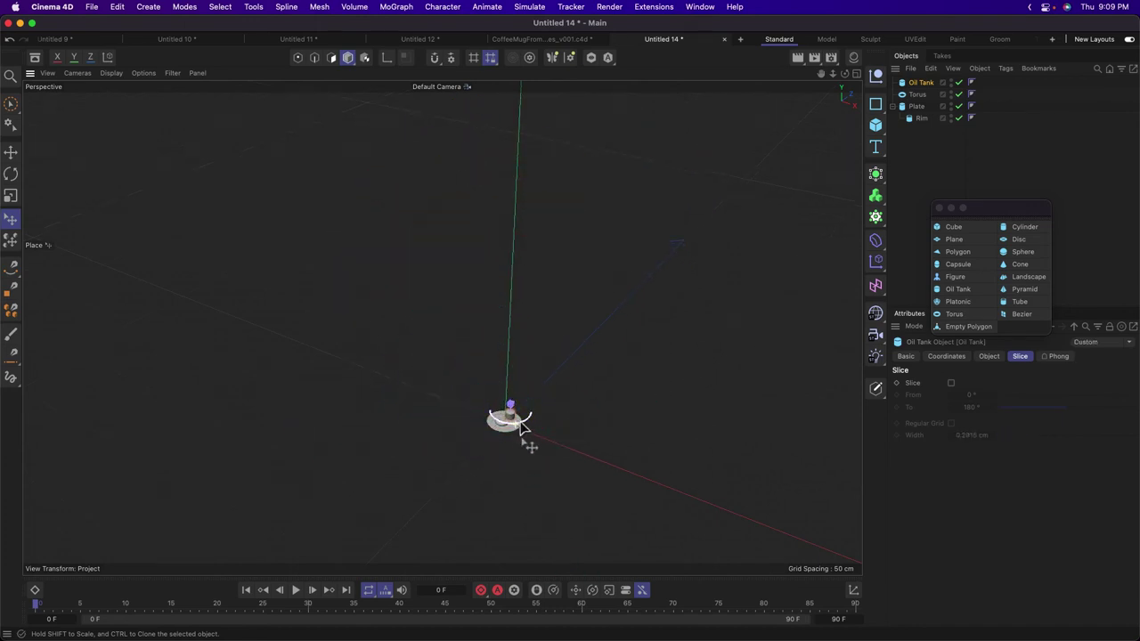
Place the Oil Tank beside the torus piece on the plate and set its height to 0.3 cm.
key(h)
drag(465, 410, 464, 387)
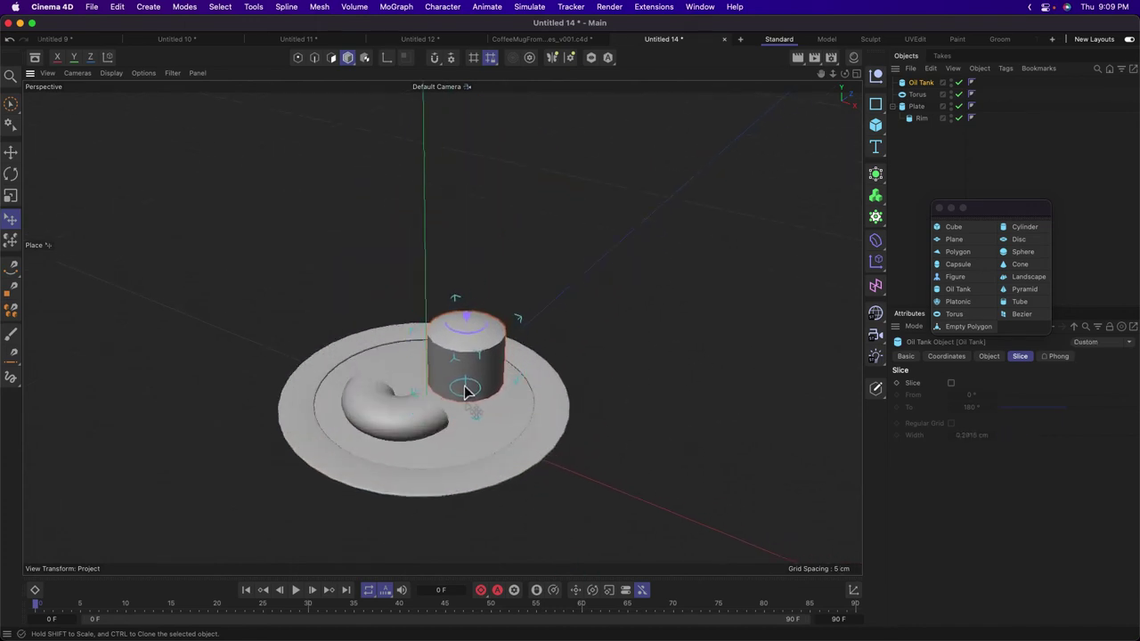
click(12, 155)
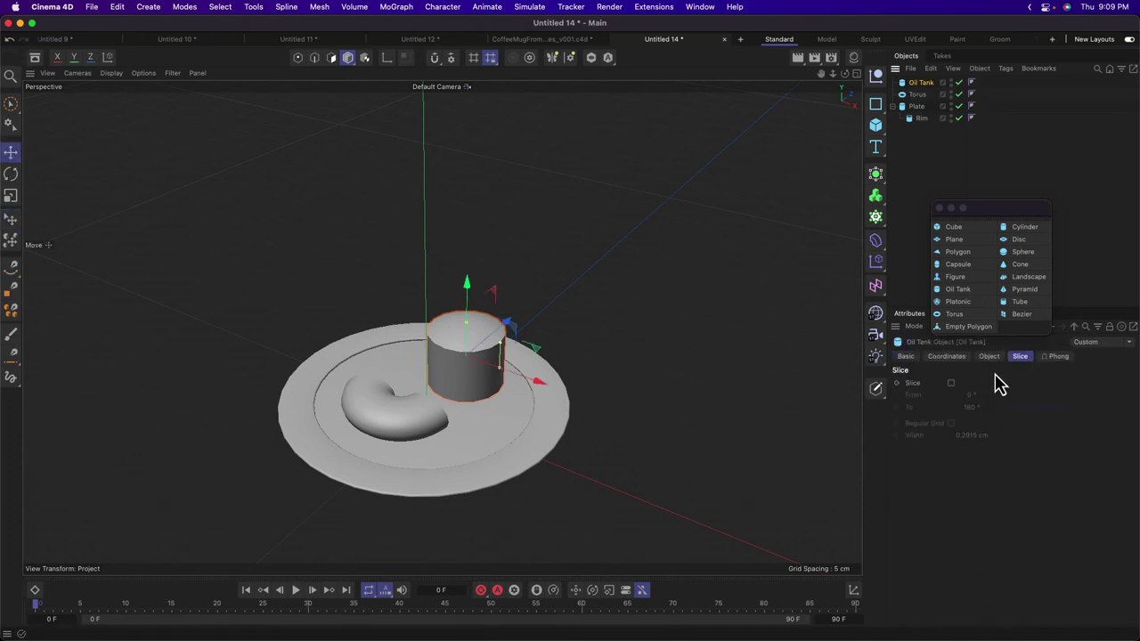
click(989, 357)
drag(990, 397, 949, 398)
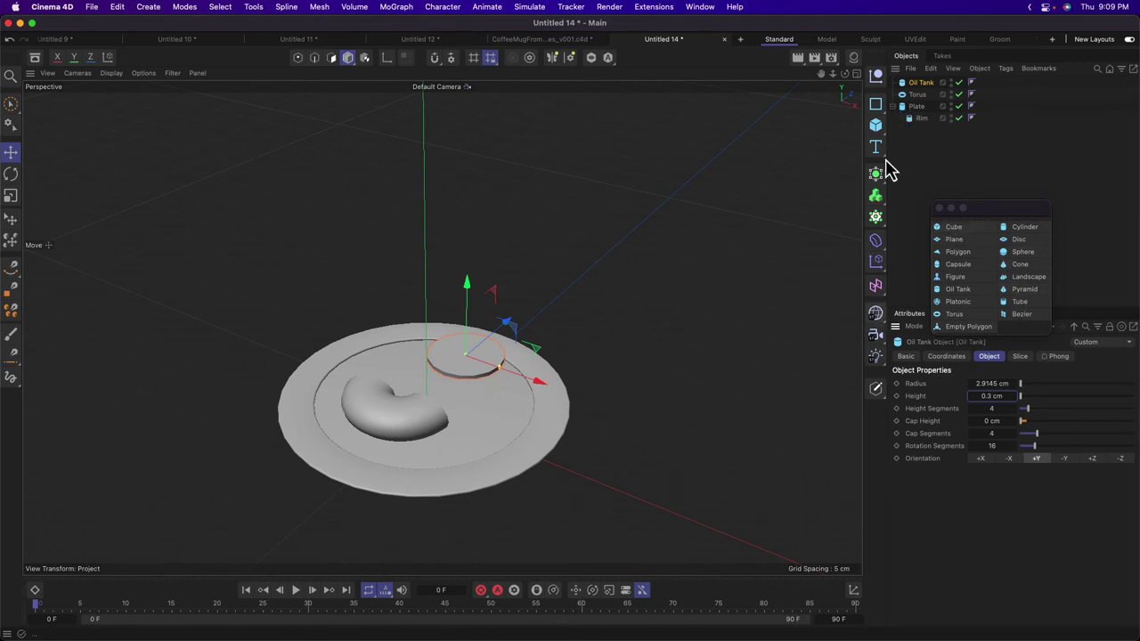
Place the thin Oil Tank disc on the plate surface and clone it as an overlapping instance.
click(9, 221)
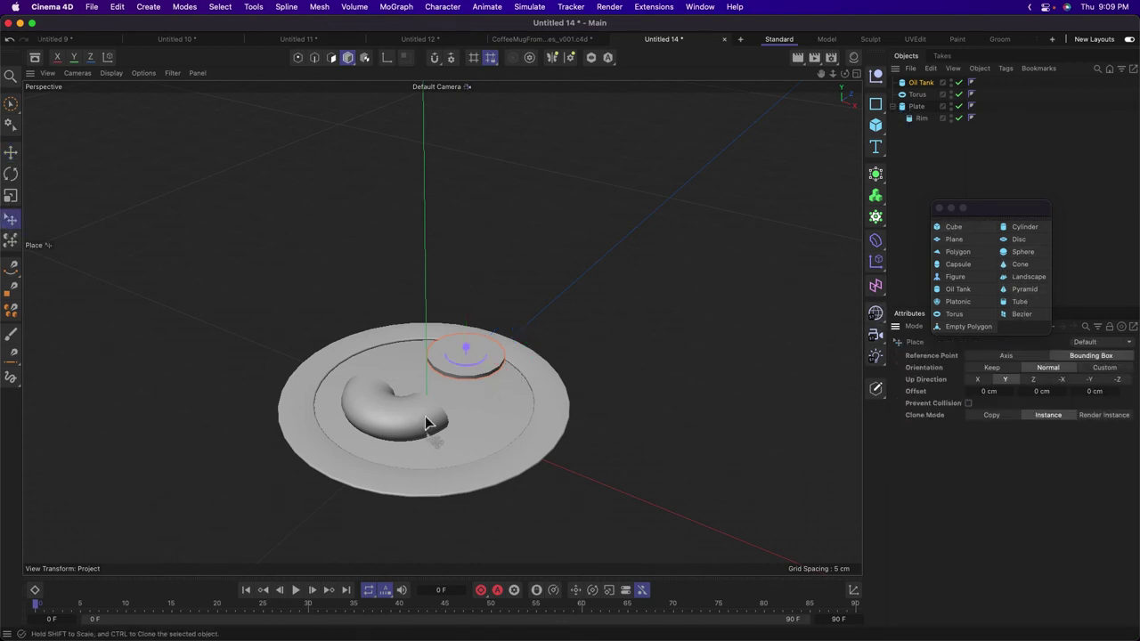
mouse_move(468, 360)
mouse_down()
mouse_move(487, 384)
mouse_move(438, 385)
mouse_move(499, 401)
mouse_move(493, 412)
mouse_move(448, 371)
mouse_move(490, 399)
mouse_move(468, 380)
mouse_up()
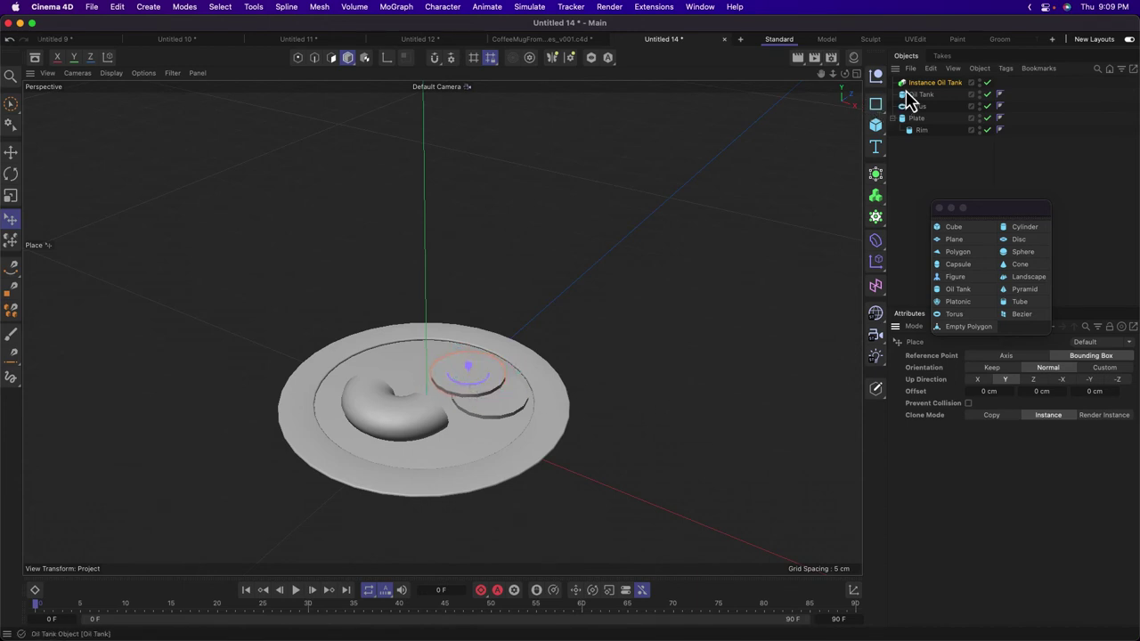
Nest the torus under the Plate object and rename it Bagel.
drag(921, 95, 926, 156)
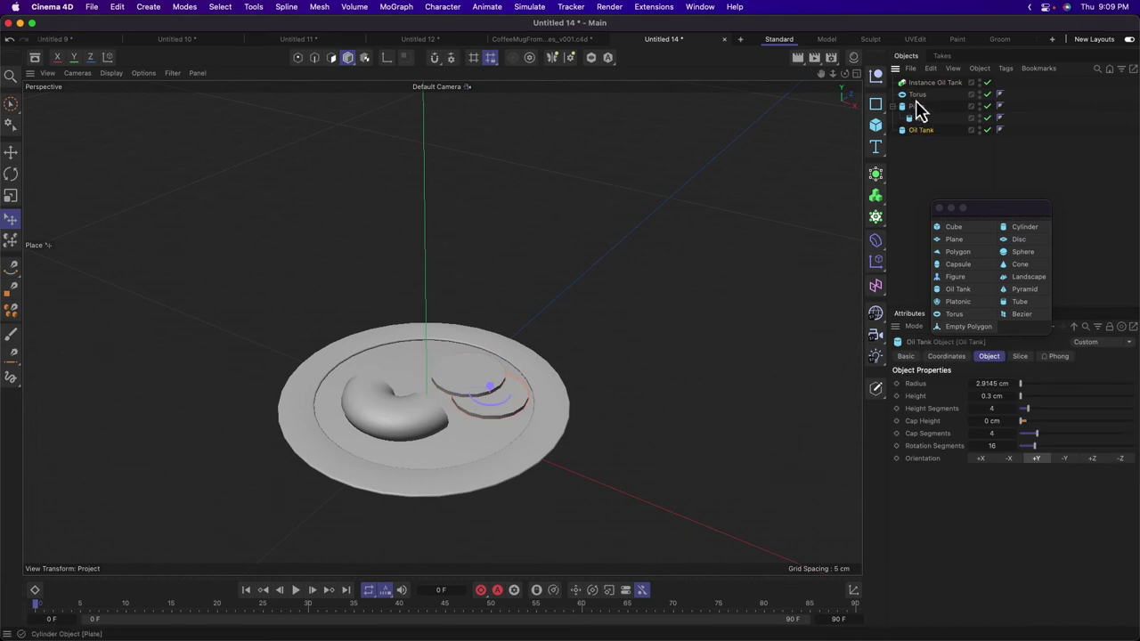
mouse_move(914, 94)
mouse_down()
mouse_move(913, 125)
mouse_move(923, 125)
mouse_move(922, 100)
mouse_up()
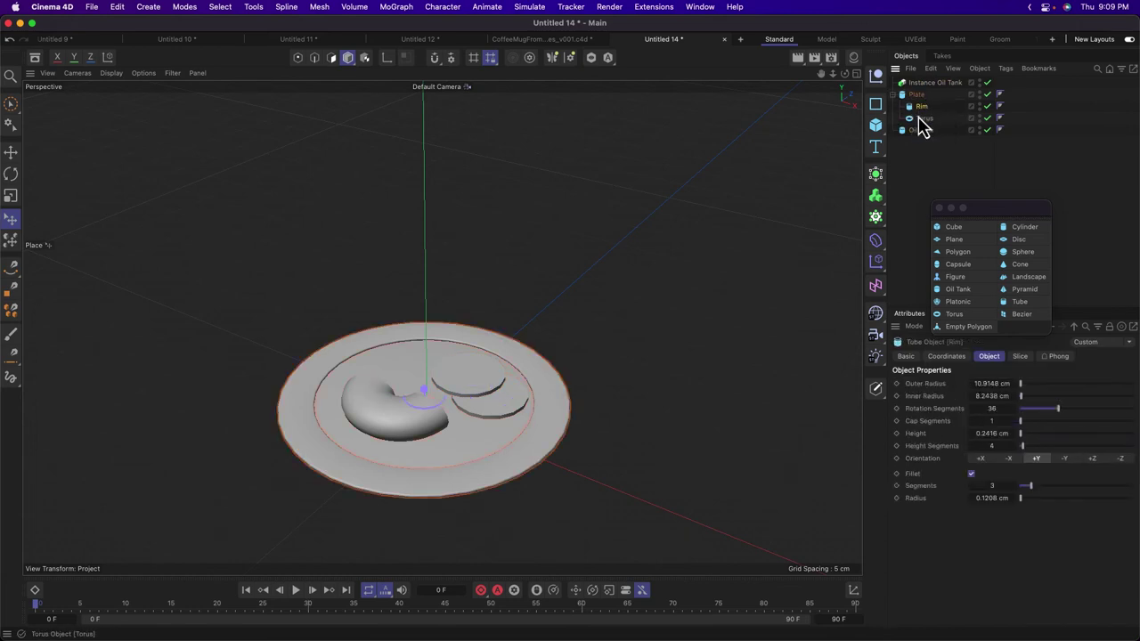
double_click(918, 119)
text(Bage)
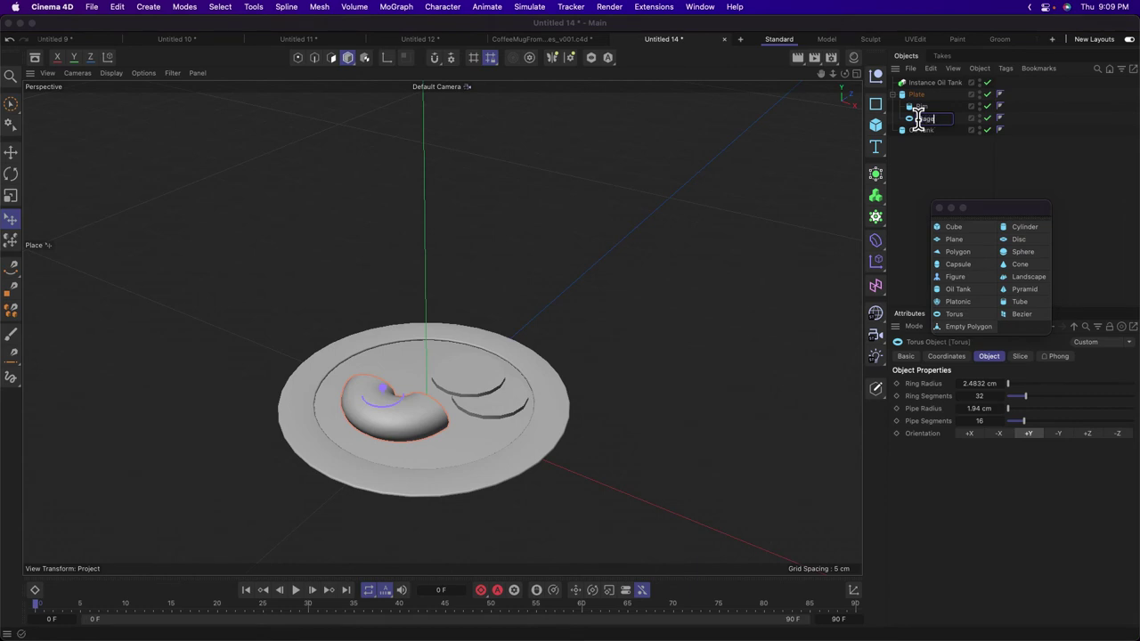
text(l)
key(Return)
Rename the Oil Tank as Tomato and nest its instance under the Plate.
click(927, 130)
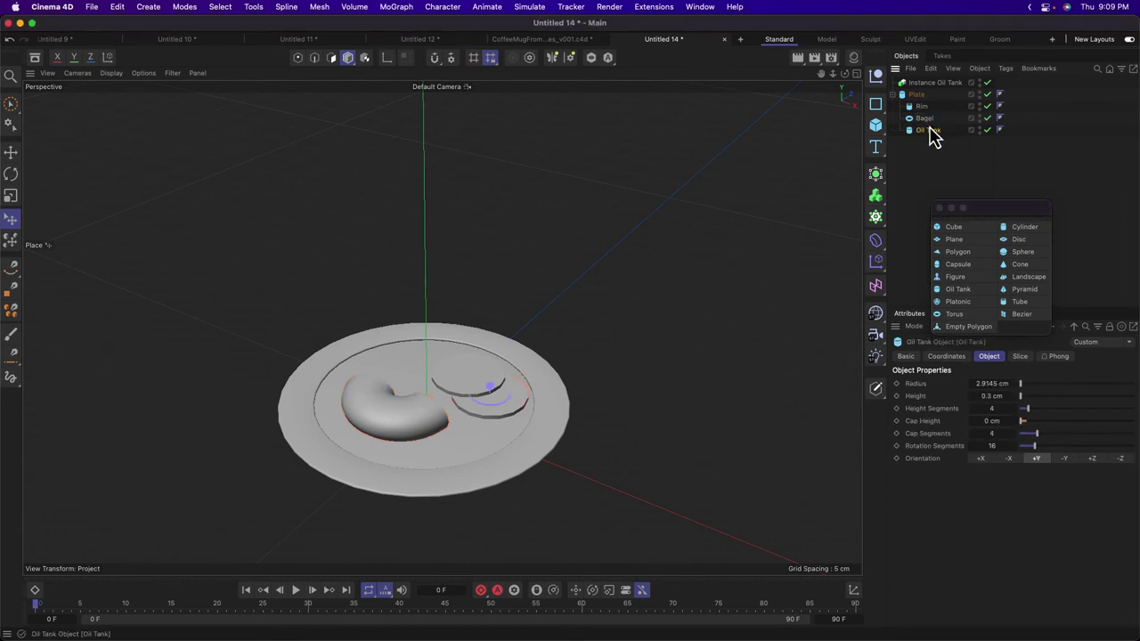
double_click(930, 130)
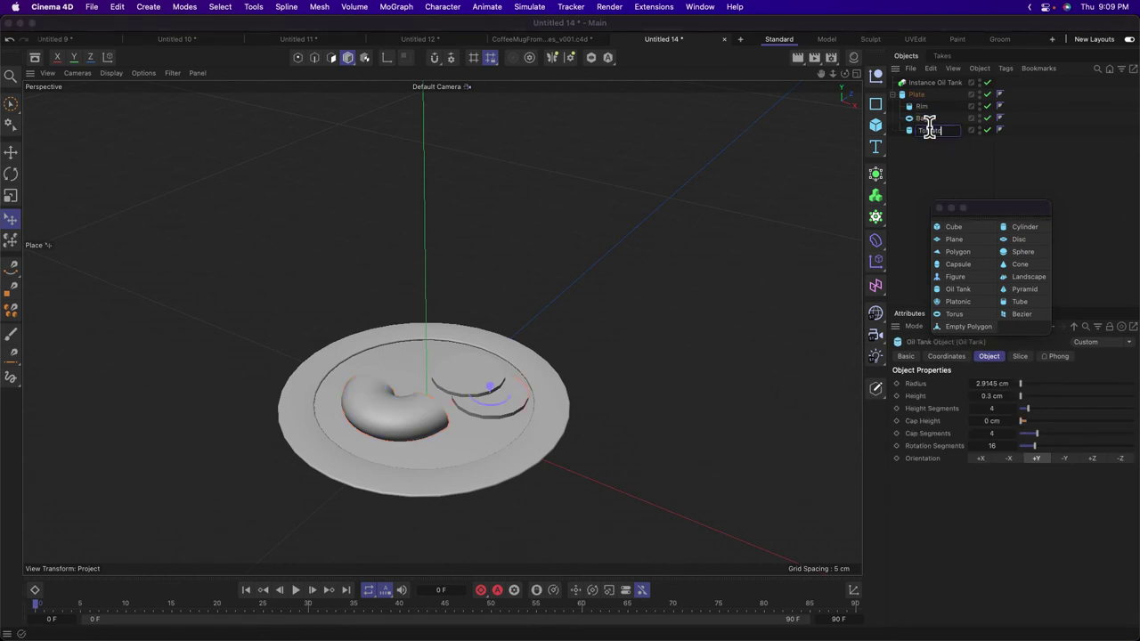
text(Tomato)
key(Return)
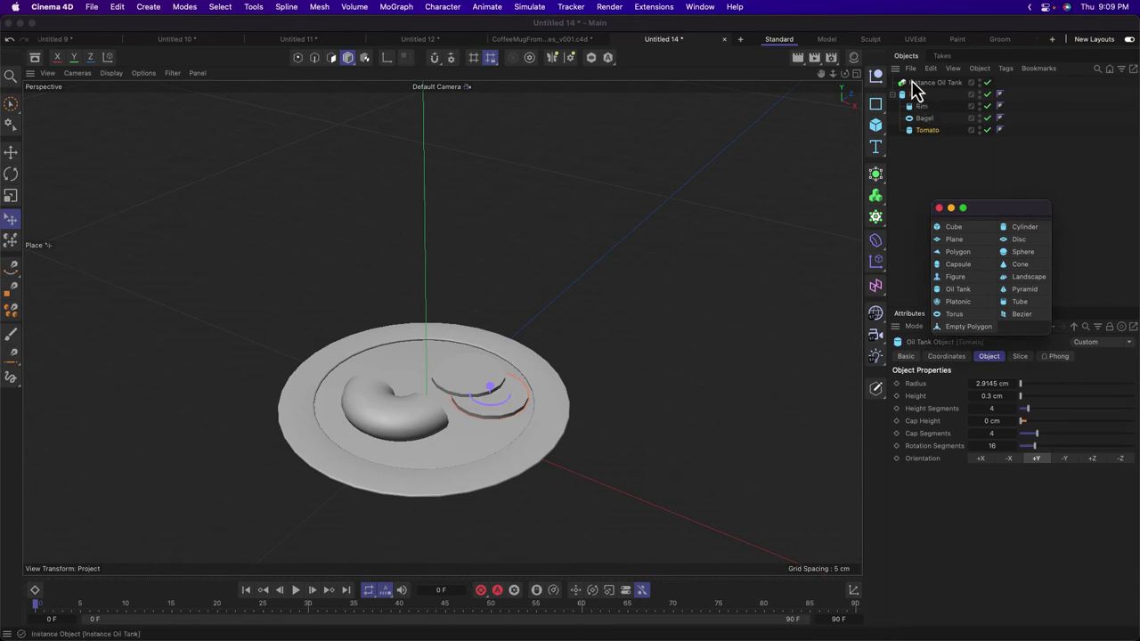
drag(916, 89, 930, 134)
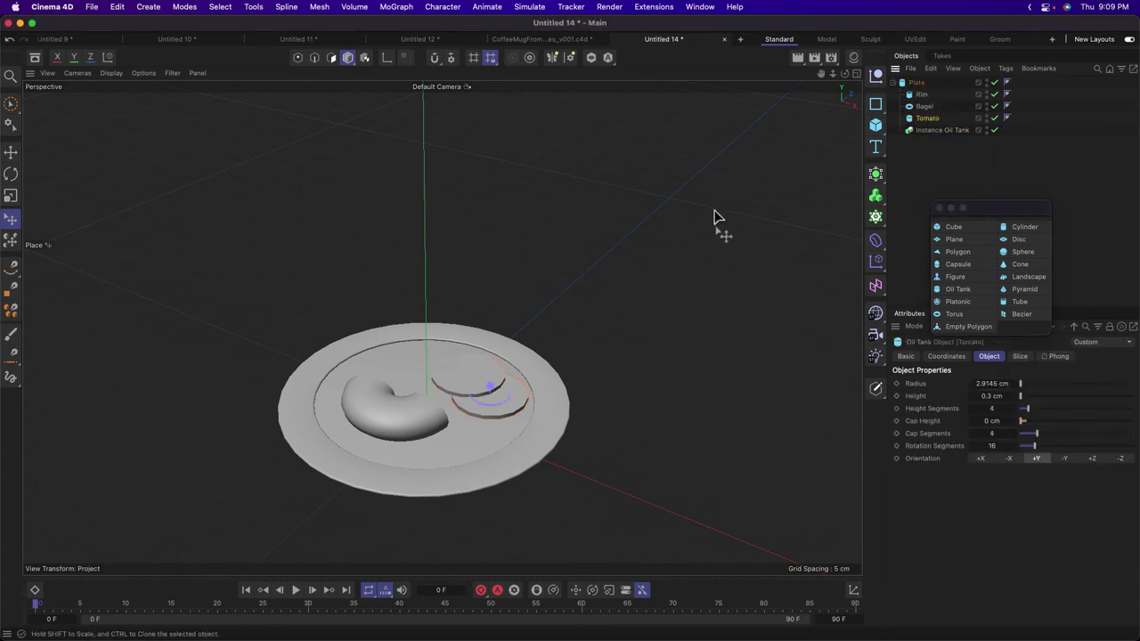
Use Dynamic Place to slide the bagel onto the plate's rim, and select both tomato slices.
click(944, 131)
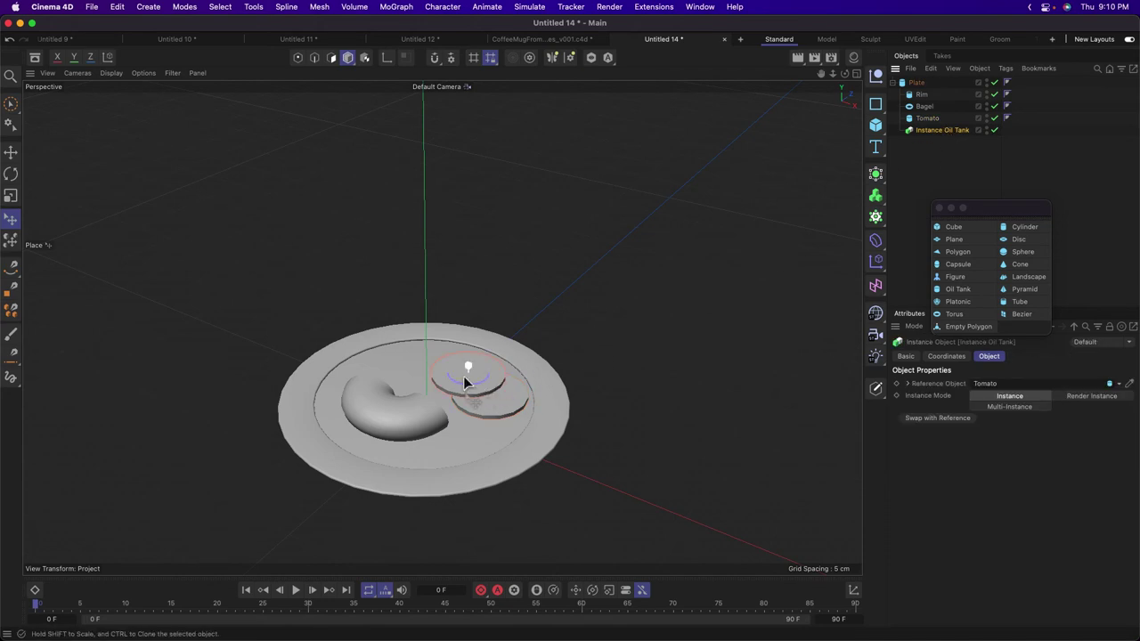
click(11, 240)
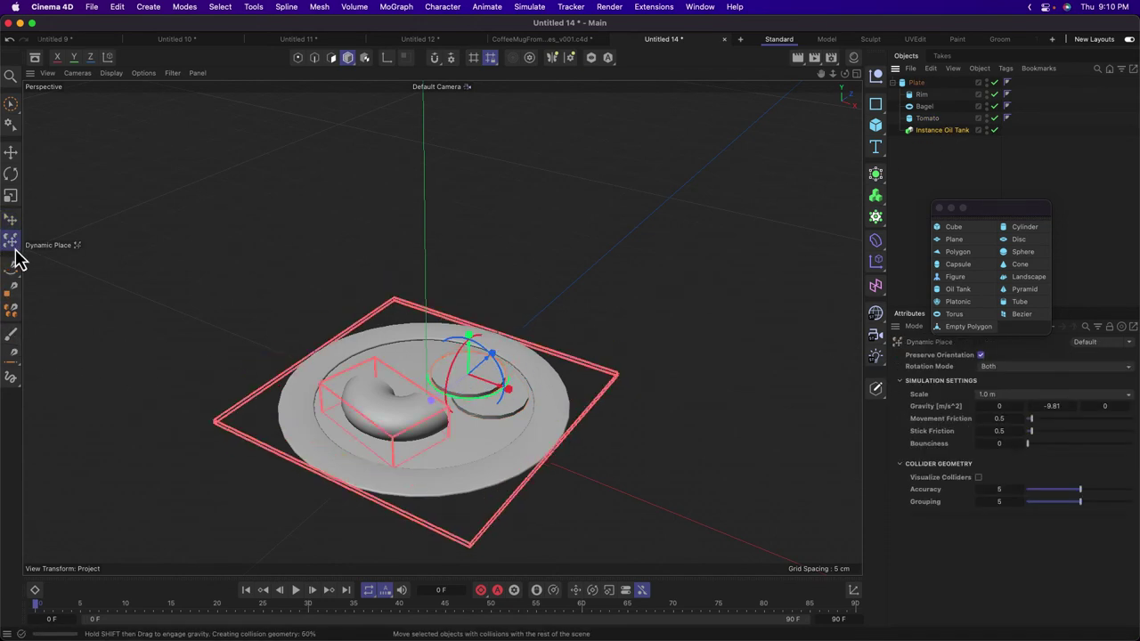
drag(527, 396, 419, 419)
alt+drag(482, 439, 371, 438)
click(396, 415)
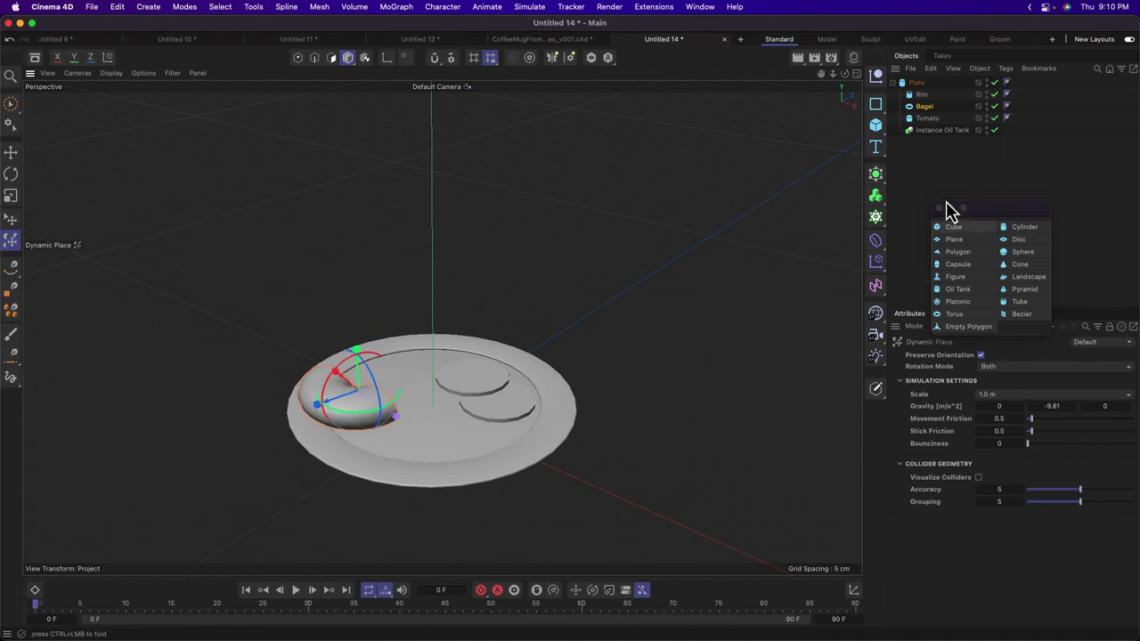
click(940, 200)
alt+drag(220, 499, 153, 515)
click(486, 415)
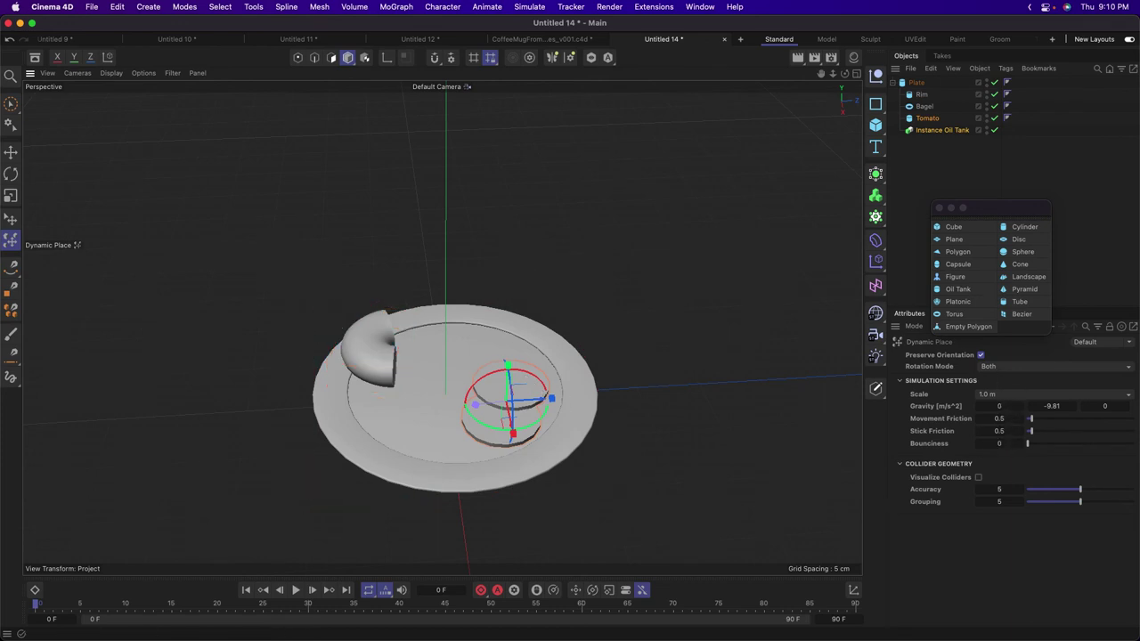
Set the Tomato's rotation segments to 26.
click(10, 152)
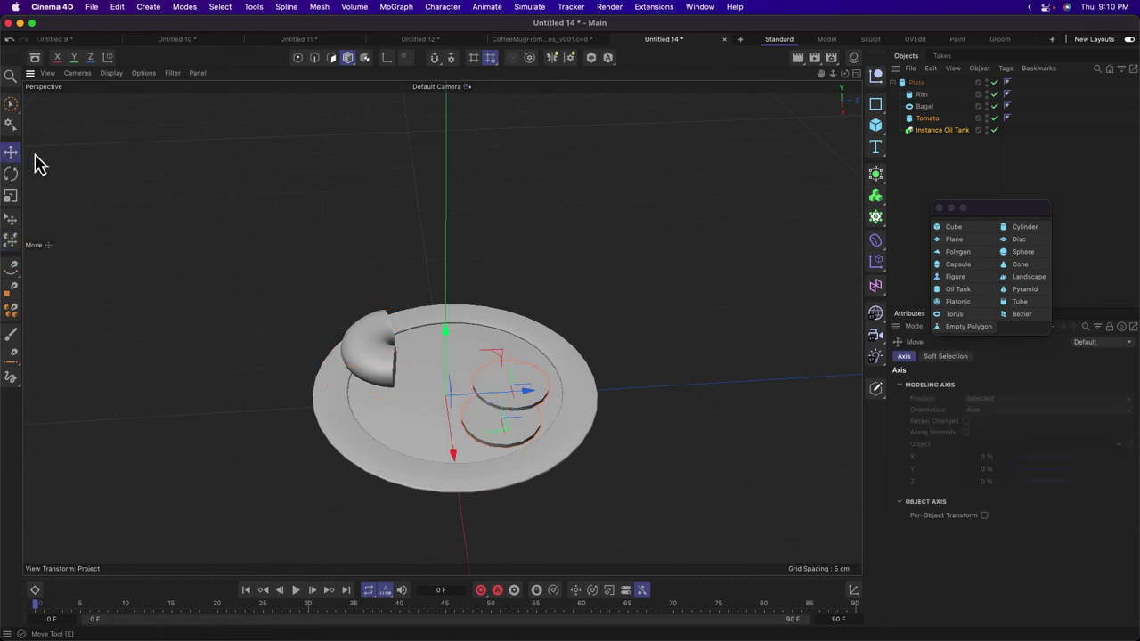
click(926, 120)
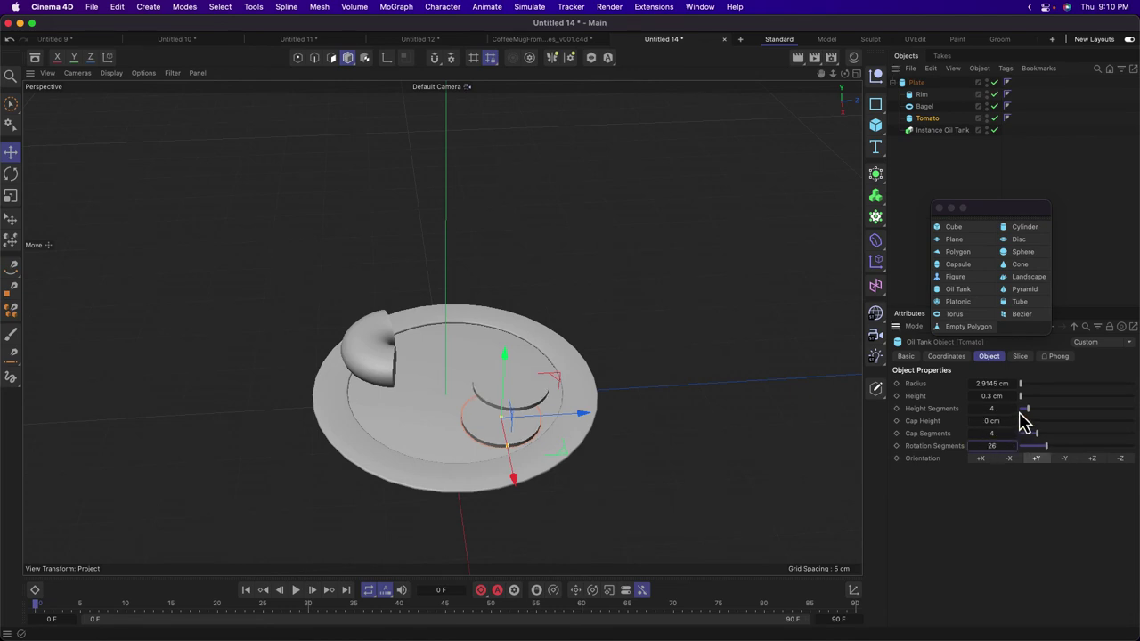
click(572, 311)
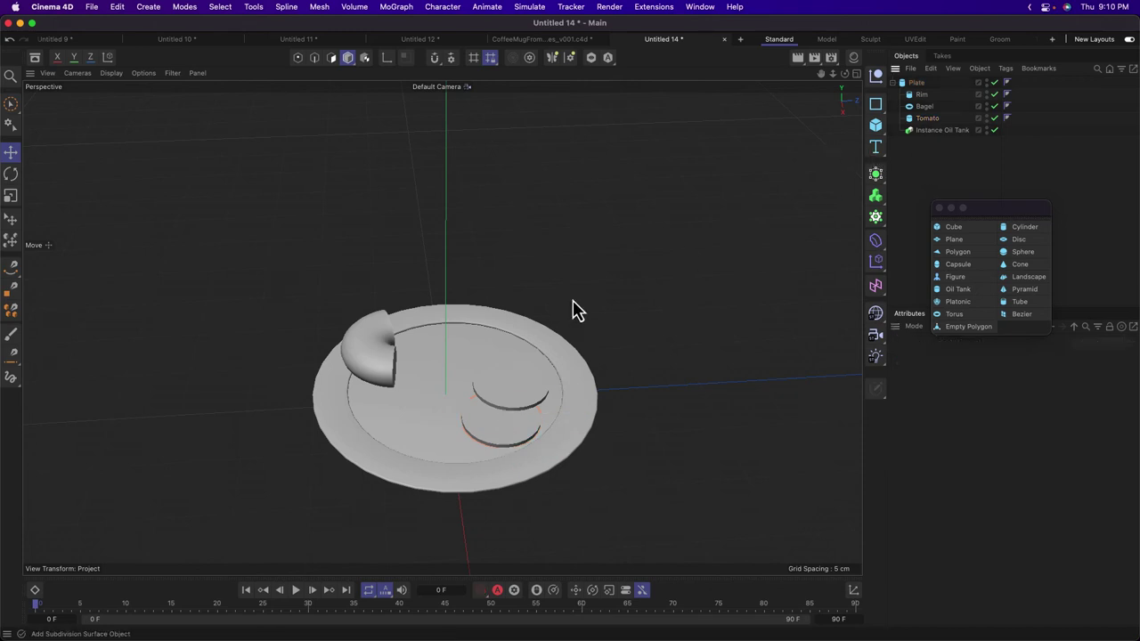
alt+drag(572, 311, 534, 383)
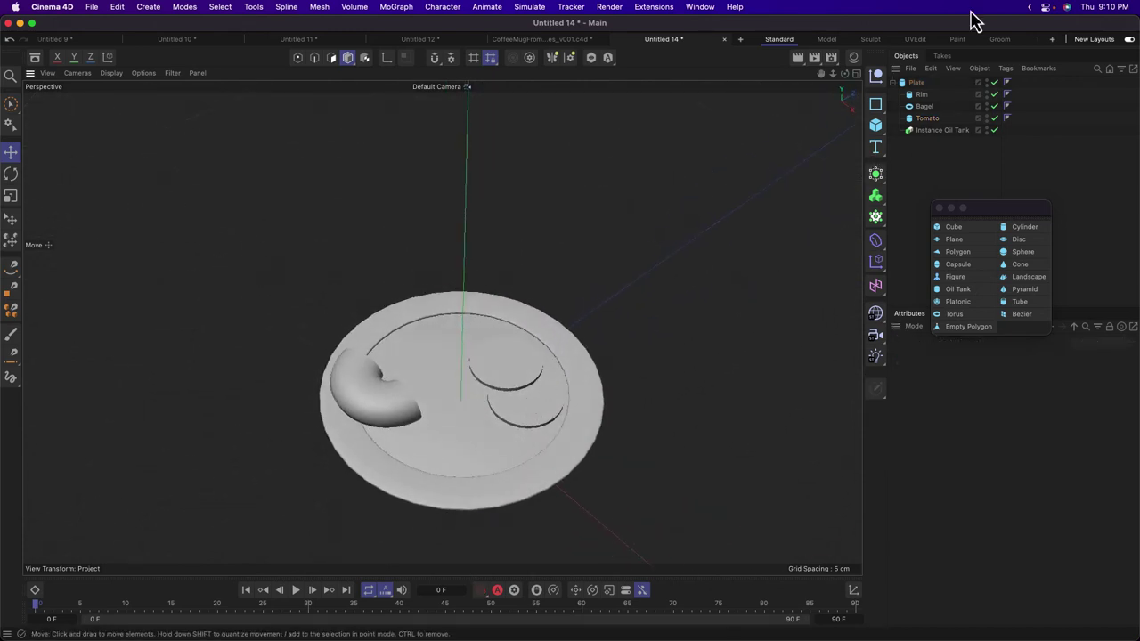
Copy the Plate with its food and close the Untitled 9 document.
click(916, 82)
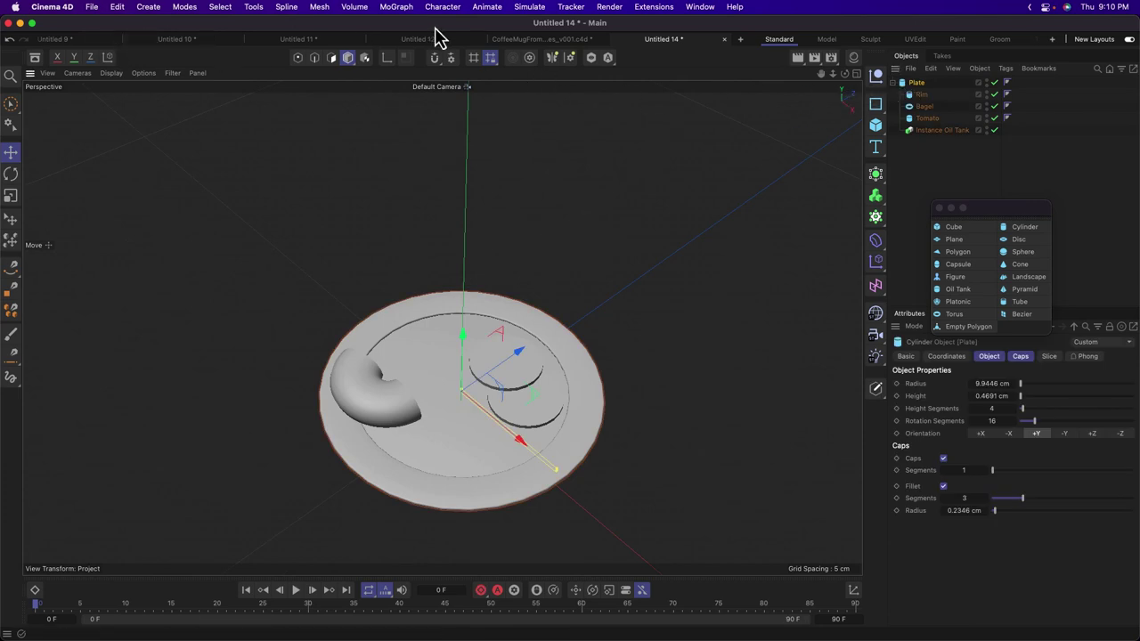
click(542, 40)
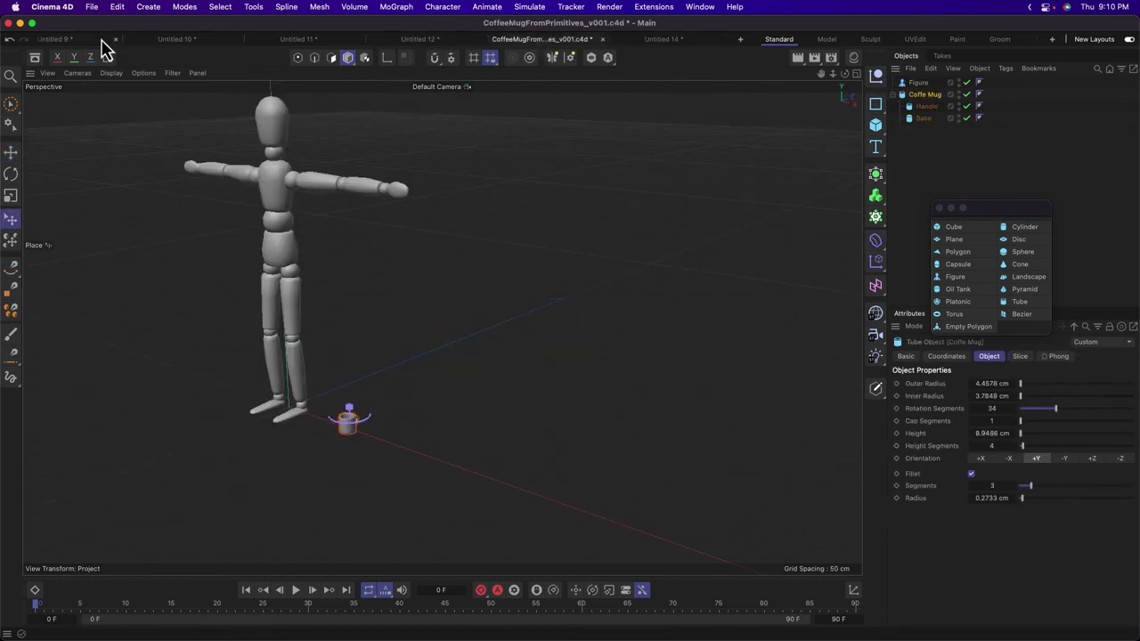
click(50, 40)
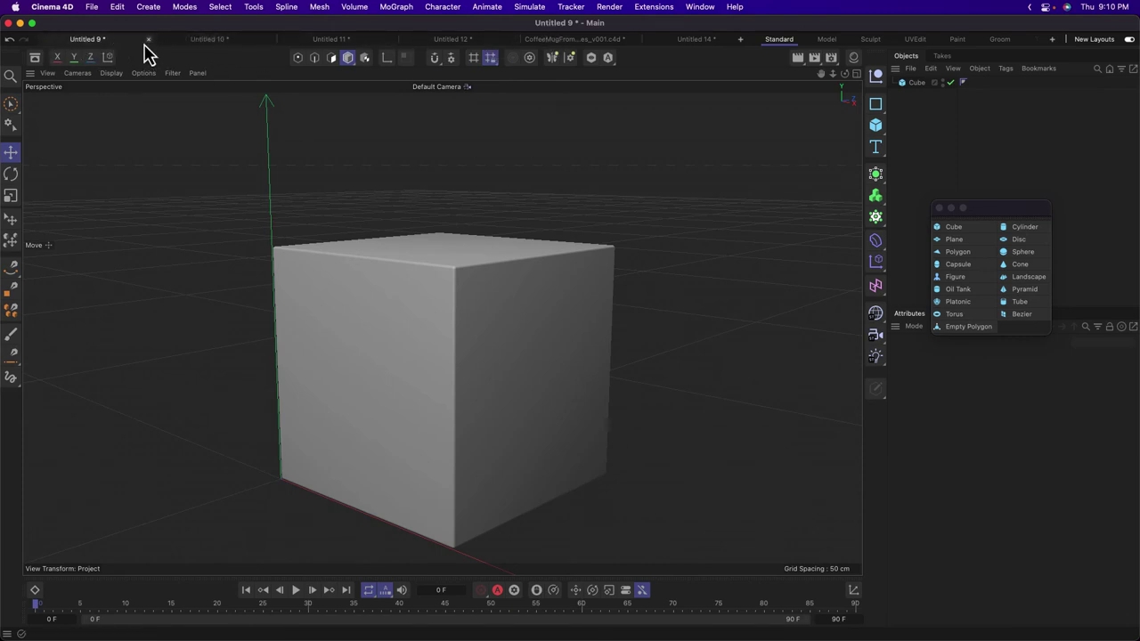
click(148, 40)
click(570, 288)
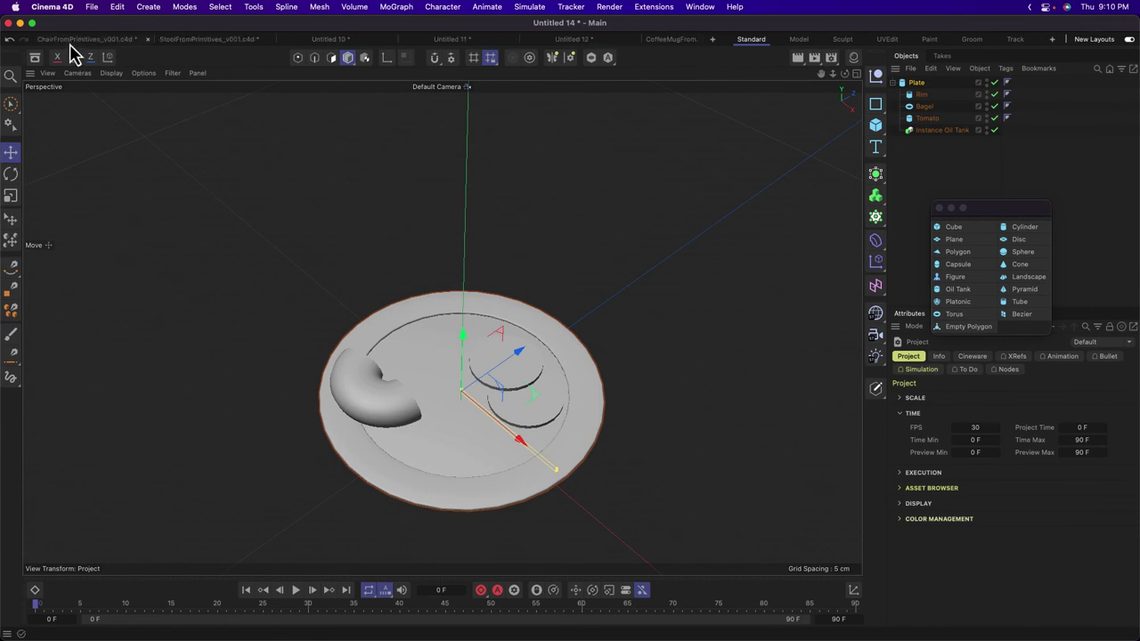
Paste the Plate into the StoolFromPrimitives_v001.c4d scene and place it on the stool top.
click(189, 41)
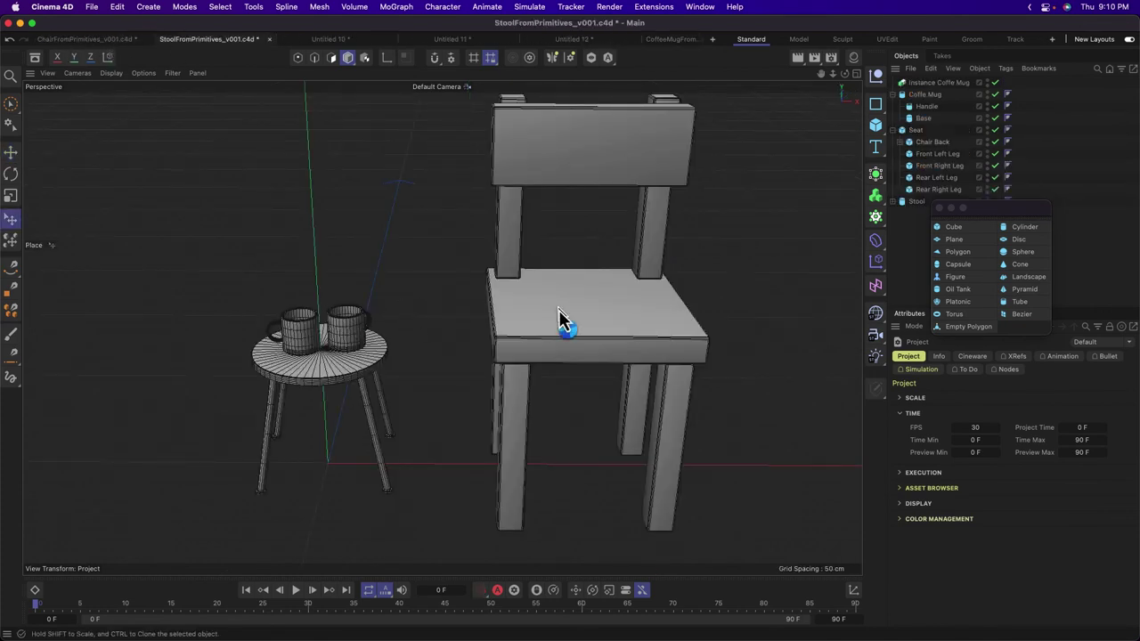
key(super+v)
drag(340, 366, 344, 359)
Delete the Coffe Mug instance and arrange the remaining mug and the plate side by side on the stool.
click(355, 331)
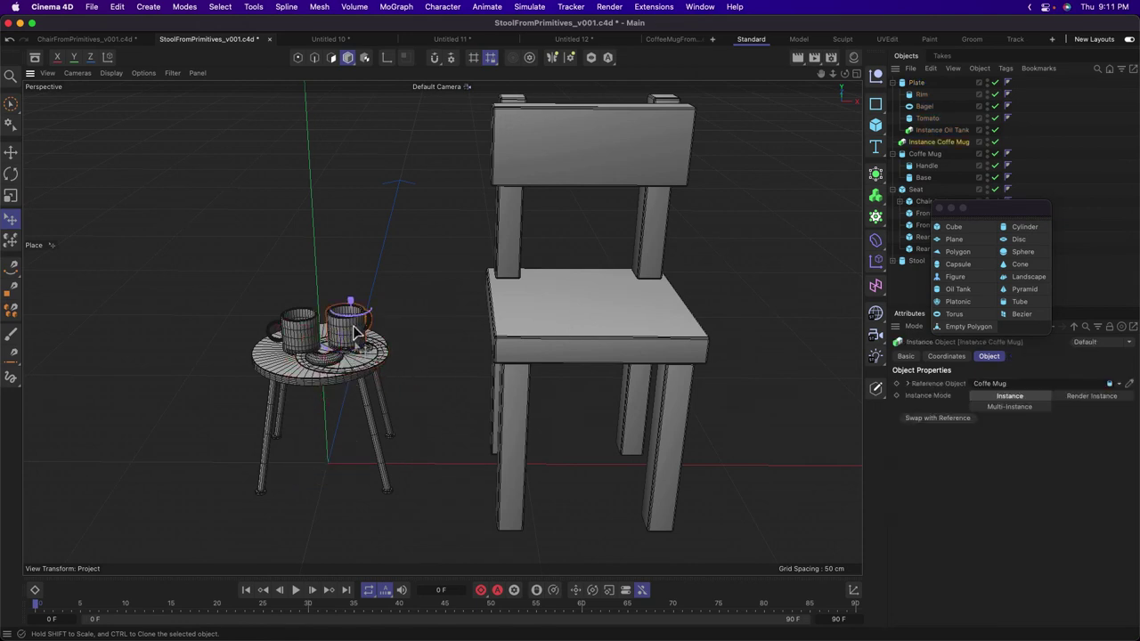
key(Delete)
click(300, 342)
drag(298, 351, 347, 347)
click(361, 365)
Switch the perspective viewport to Gouraud Shading without lines.
click(112, 73)
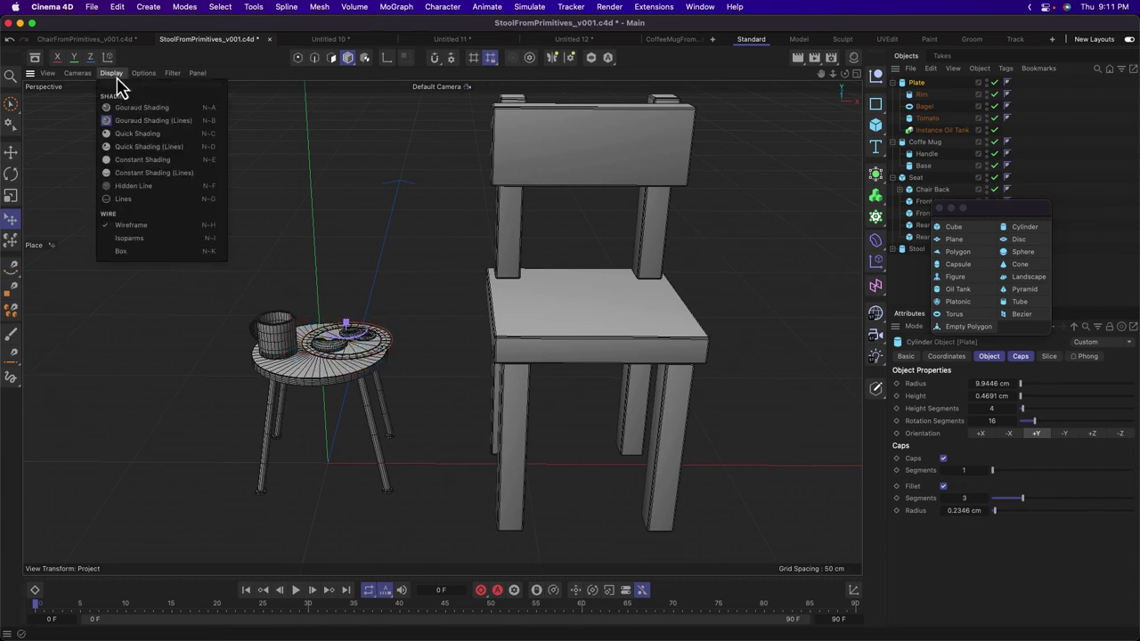
click(134, 111)
click(250, 257)
alt+drag(349, 392, 453, 326)
click(143, 73)
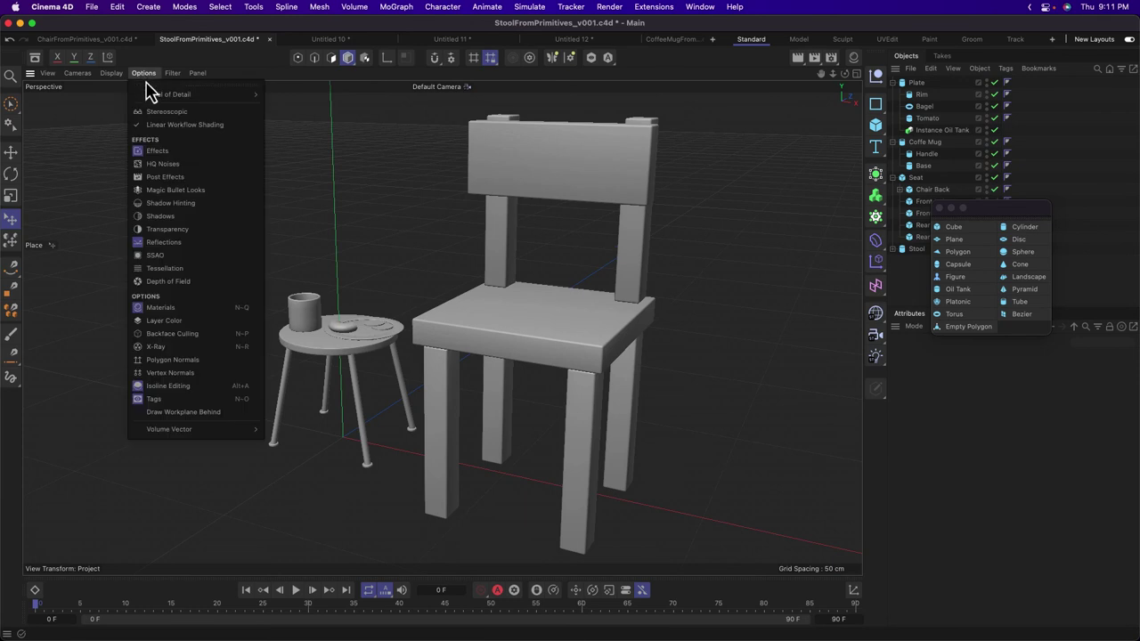
click(878, 79)
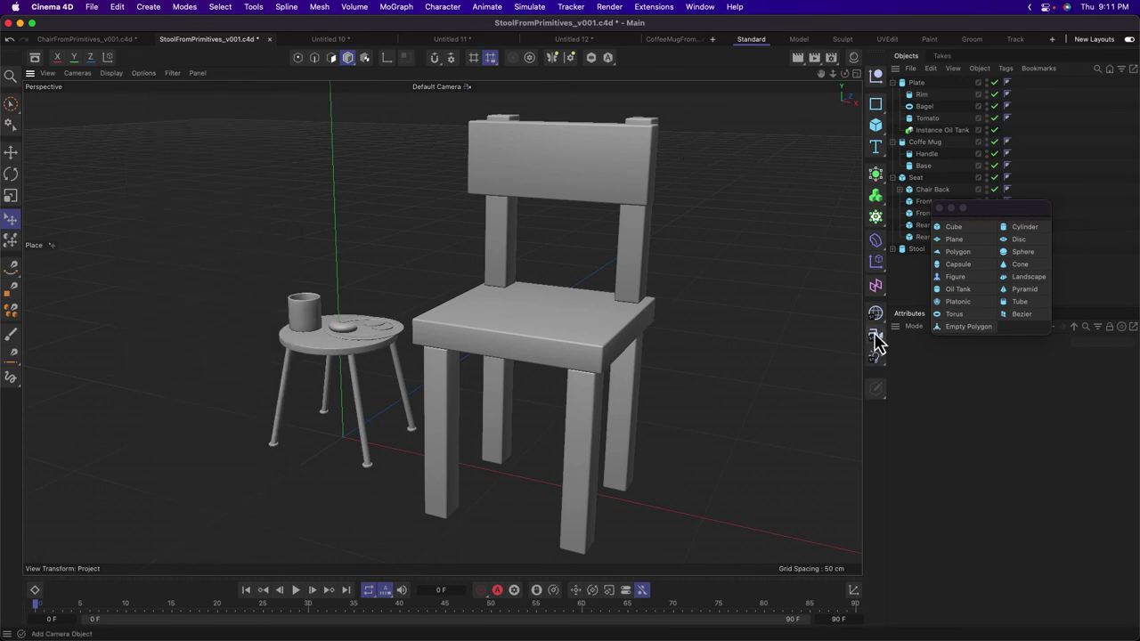
Add a Light and move it high up in front of the scene, on the stool's side.
click(877, 357)
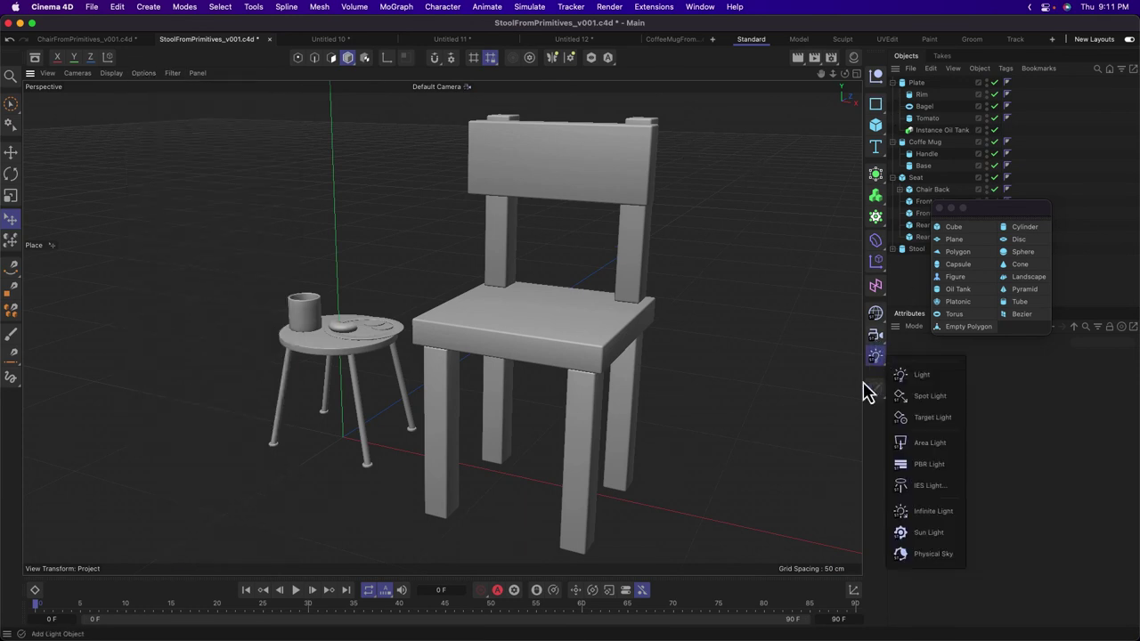
click(919, 375)
click(9, 158)
drag(221, 423, 53, 161)
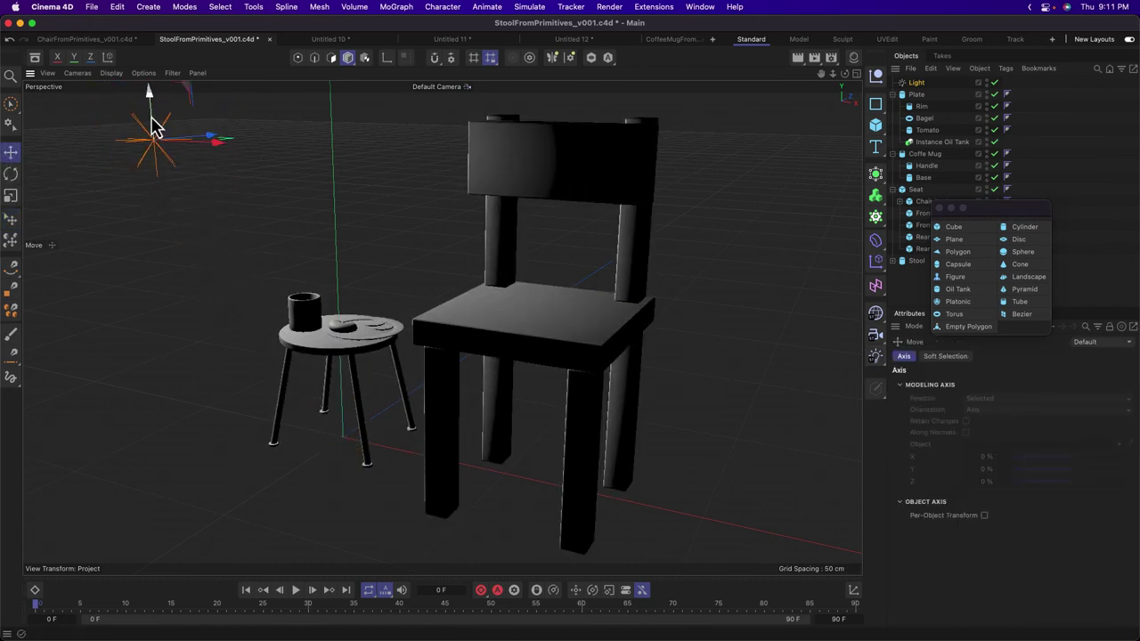
drag(214, 145, 197, 206)
drag(180, 265, 732, 461)
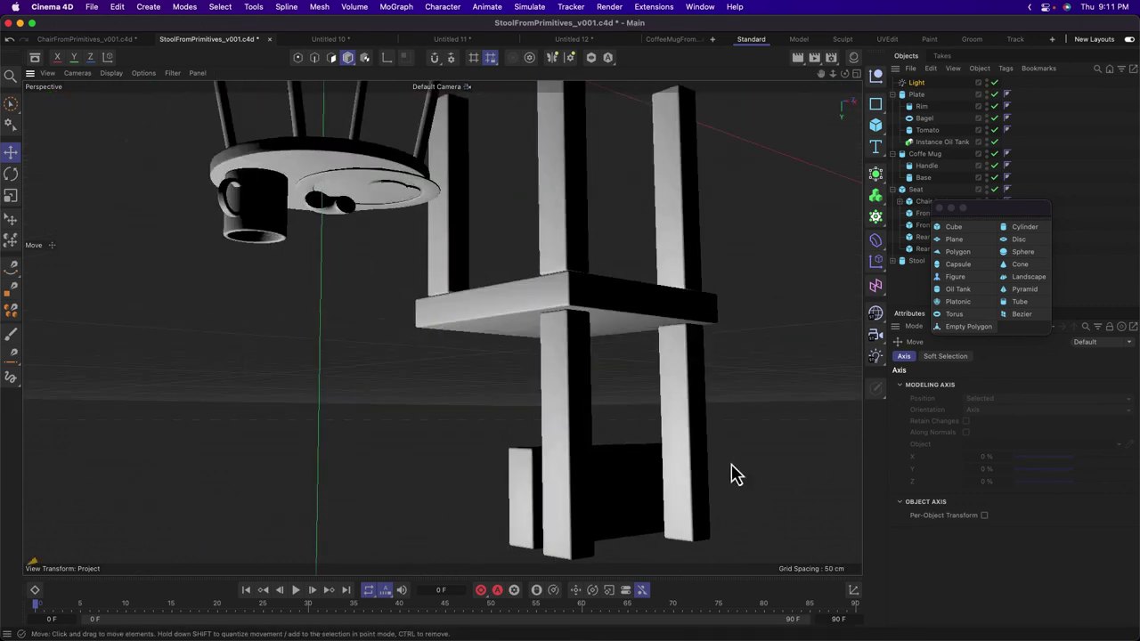
key(super+shift+z)
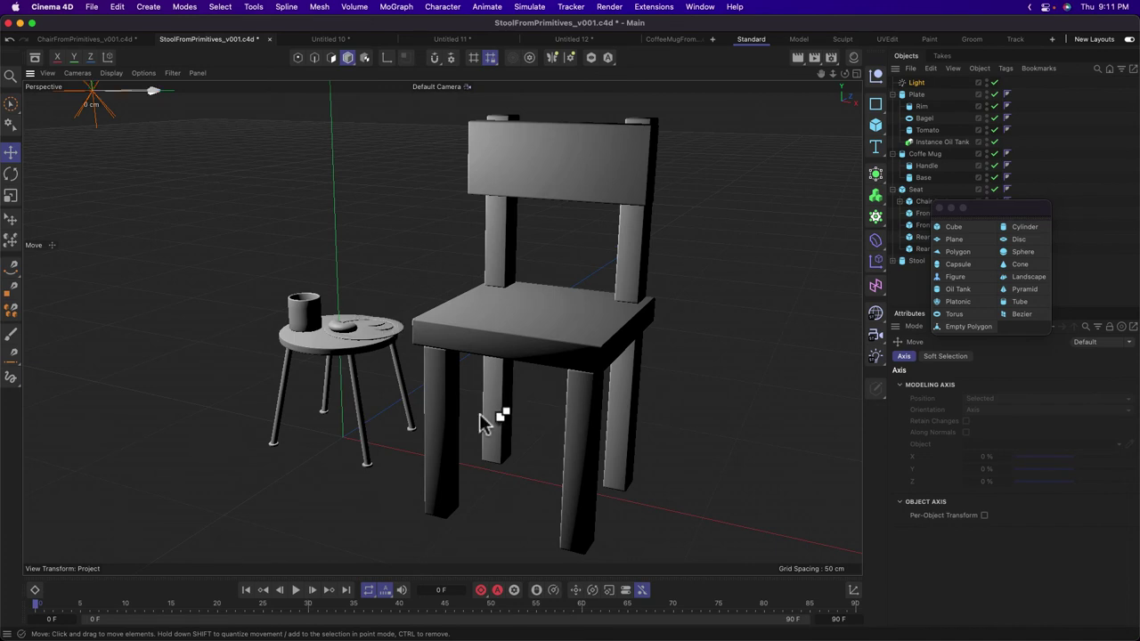
Duplicate the Light and move the copy far out to the chair's side, in front of the scene.
ctrl+drag(79, 139, 89, 146)
drag(423, 225, 664, 449)
middle_click(665, 445)
drag(636, 177, 675, 287)
scroll(708, 209, down, 10)
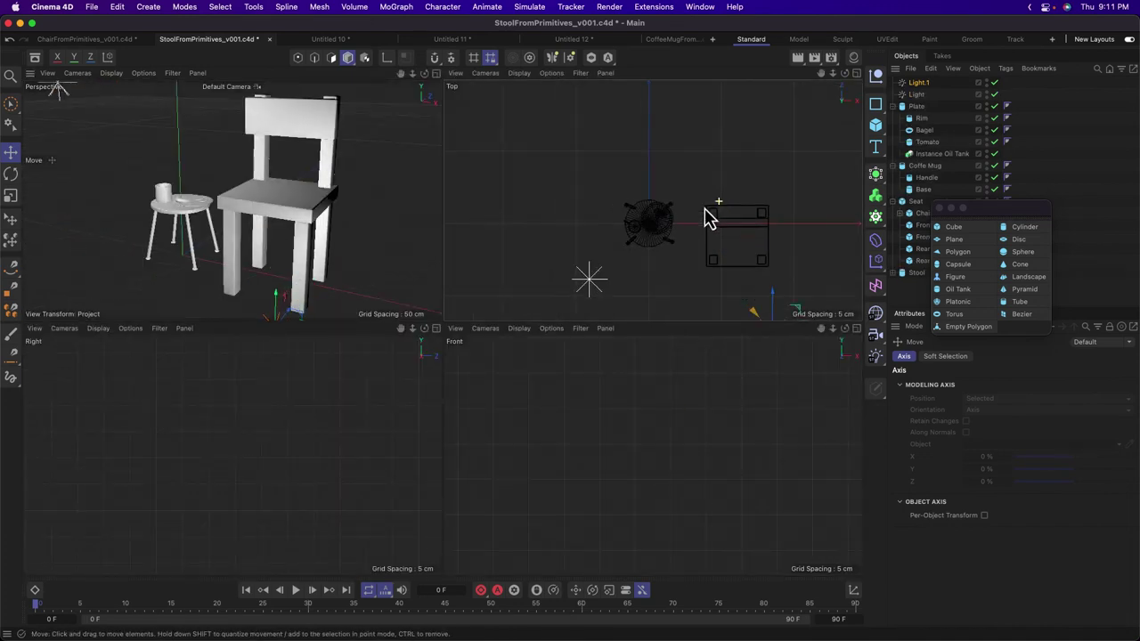
drag(711, 242, 765, 259)
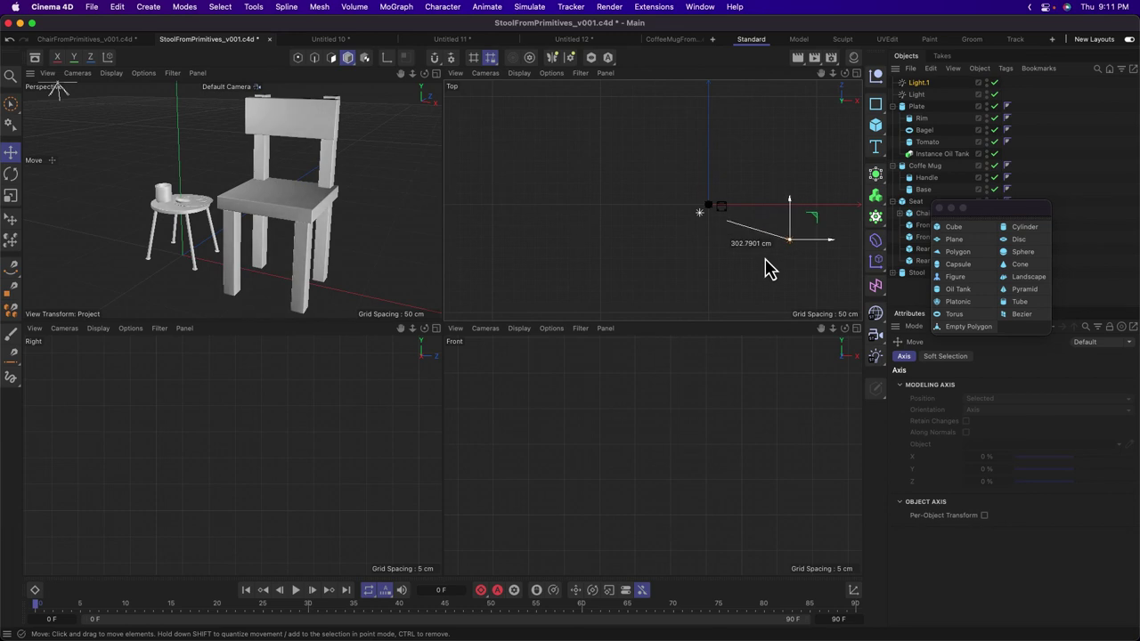
Set the duplicated light's intensity to 47% and view the lit furniture in perspective.
click(915, 82)
mouse_move(1060, 508)
mouse_down()
mouse_move(1041, 508)
mouse_move(1076, 506)
mouse_up()
middle_click(392, 210)
alt+drag(486, 351, 451, 344)
alt+drag(541, 342, 497, 316)
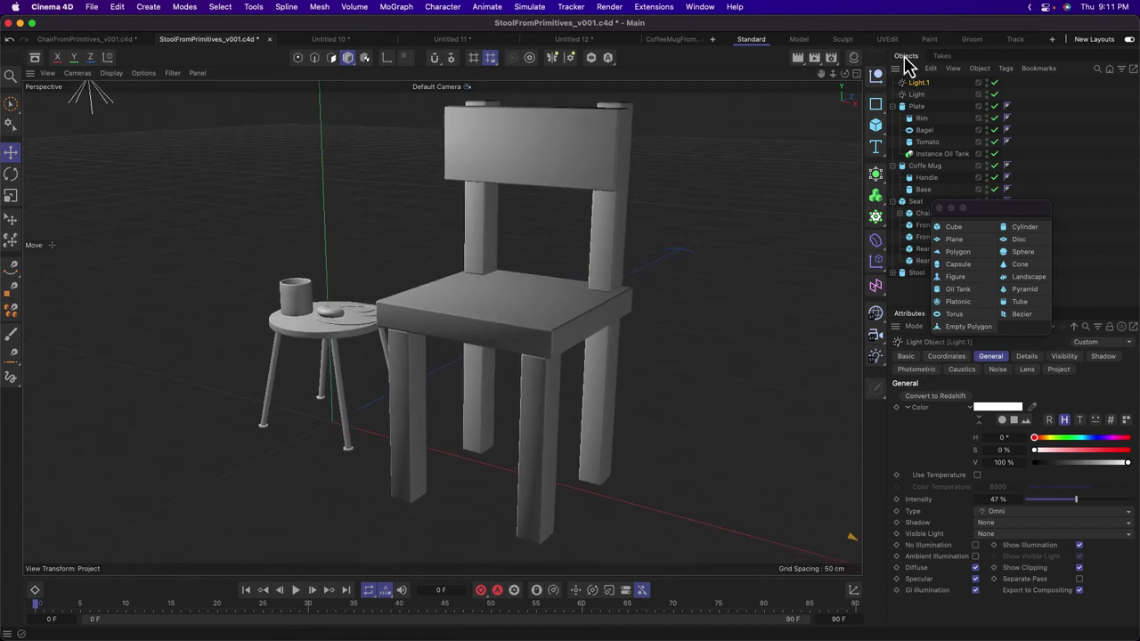
Delete both omni lights and add a PBR Light.
shift+click(918, 94)
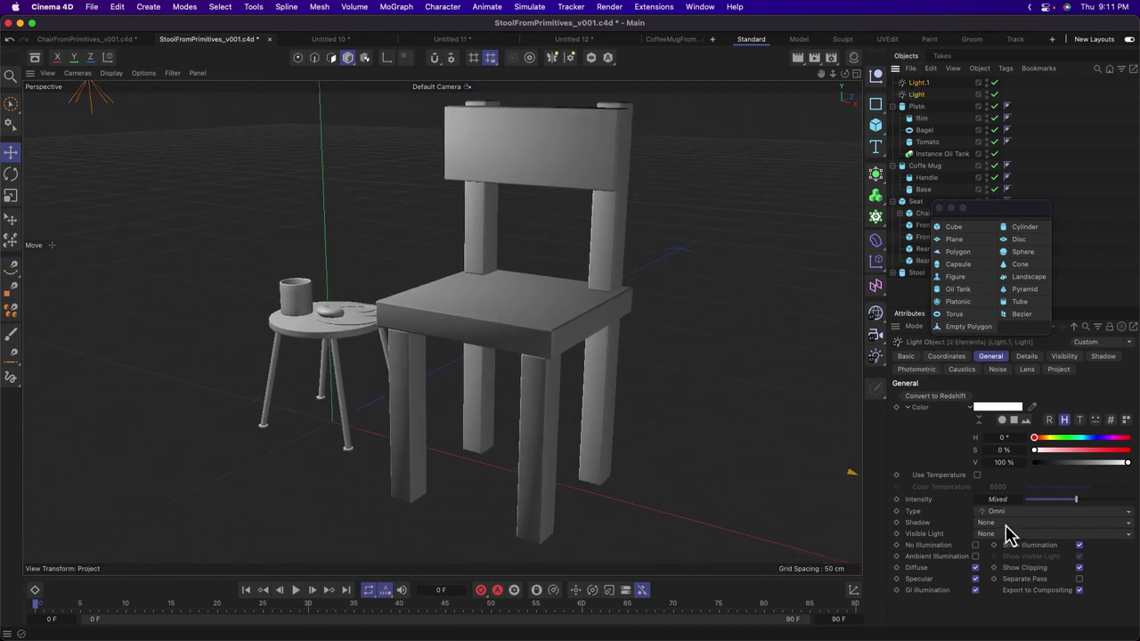
key(Delete)
click(875, 360)
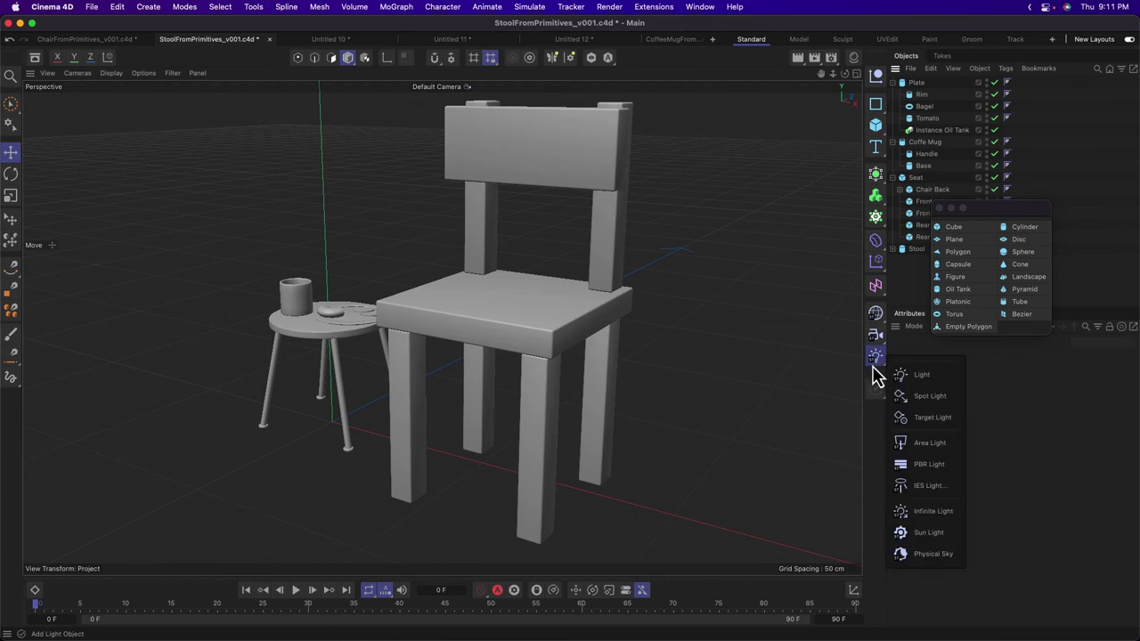
click(931, 472)
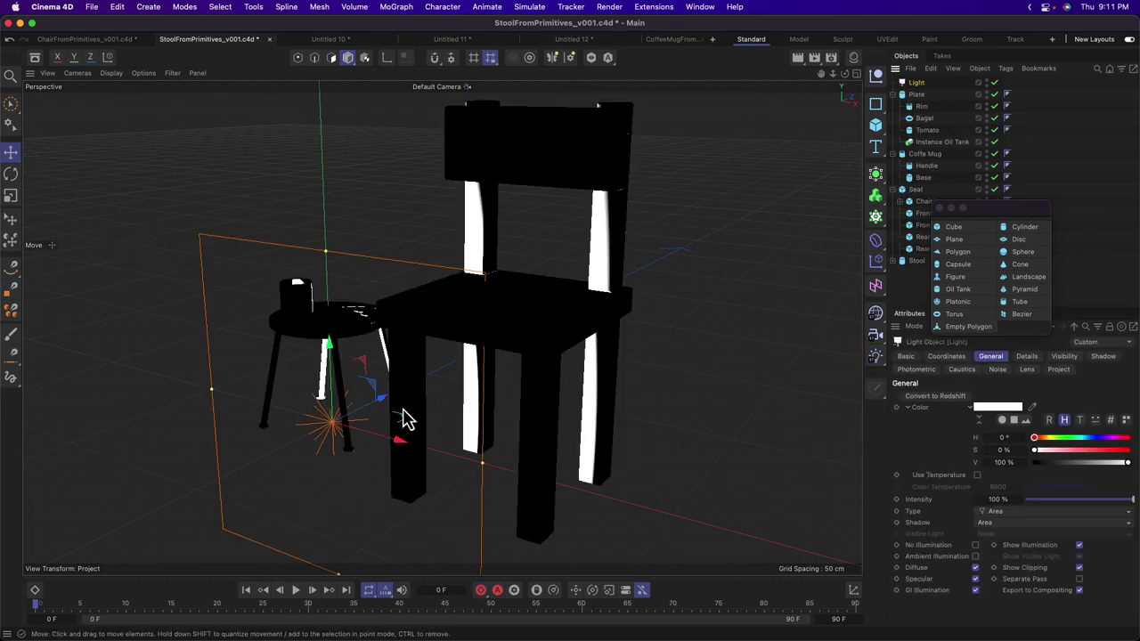
In the Right view, move the PBR light up and out in front of the chair, tilting it down toward the furniture.
middle_click(204, 400)
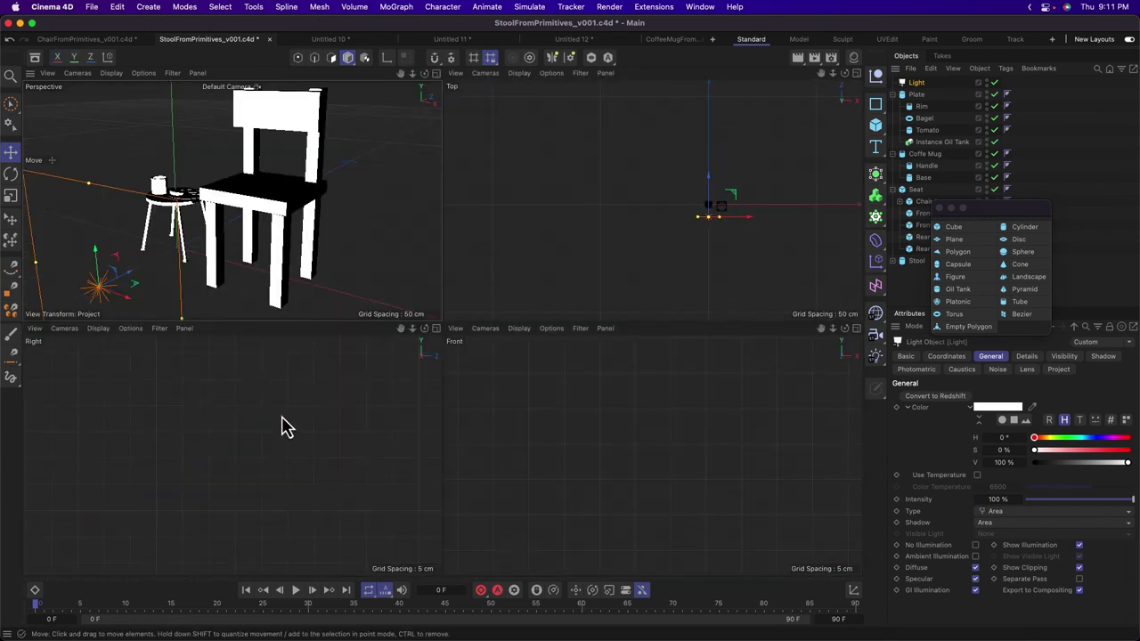
middle_click(284, 425)
scroll(521, 349, down, 10)
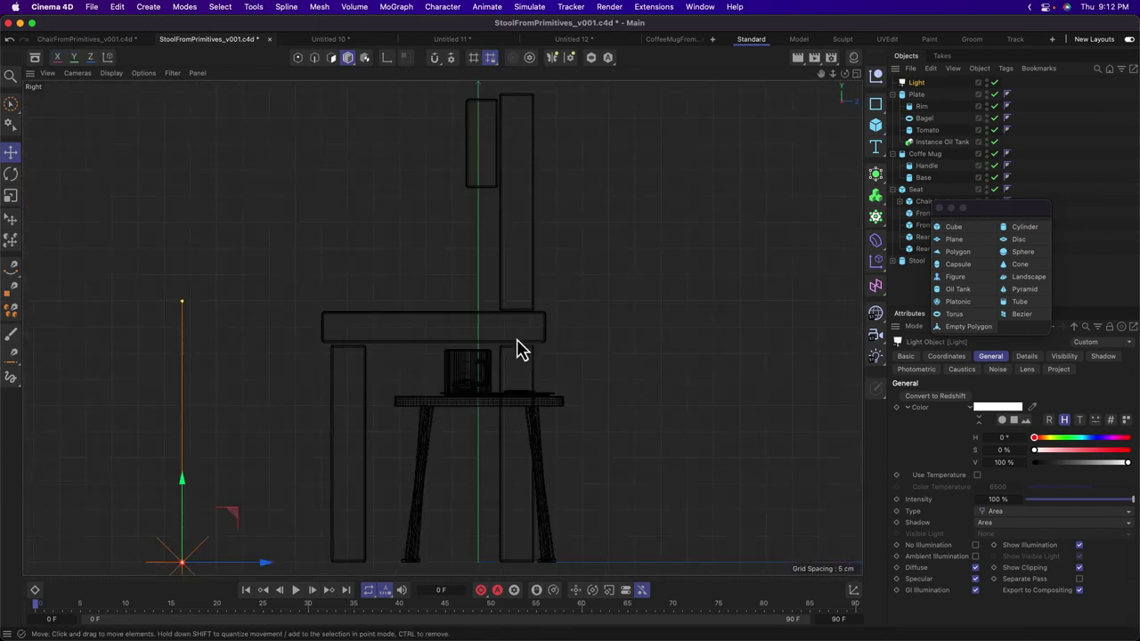
drag(597, 354, 517, 262)
key(r)
drag(597, 274, 542, 318)
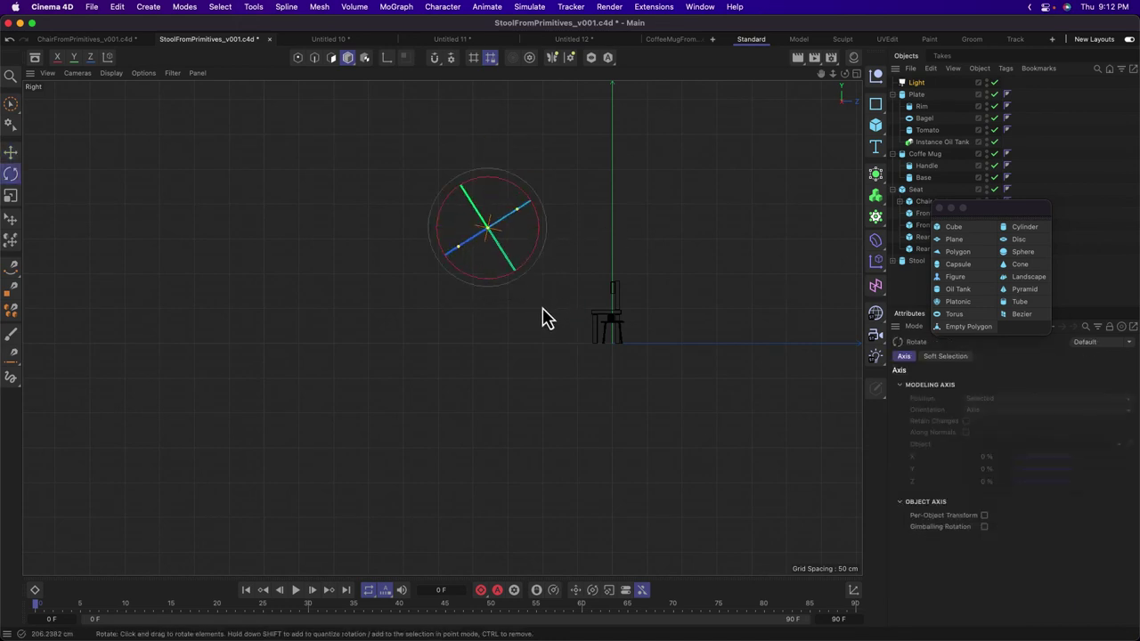
Move the PBR light farther up and away in front of the chair to soften the illumination in the perspective view.
click(11, 153)
drag(377, 344, 414, 266)
middle_click(436, 289)
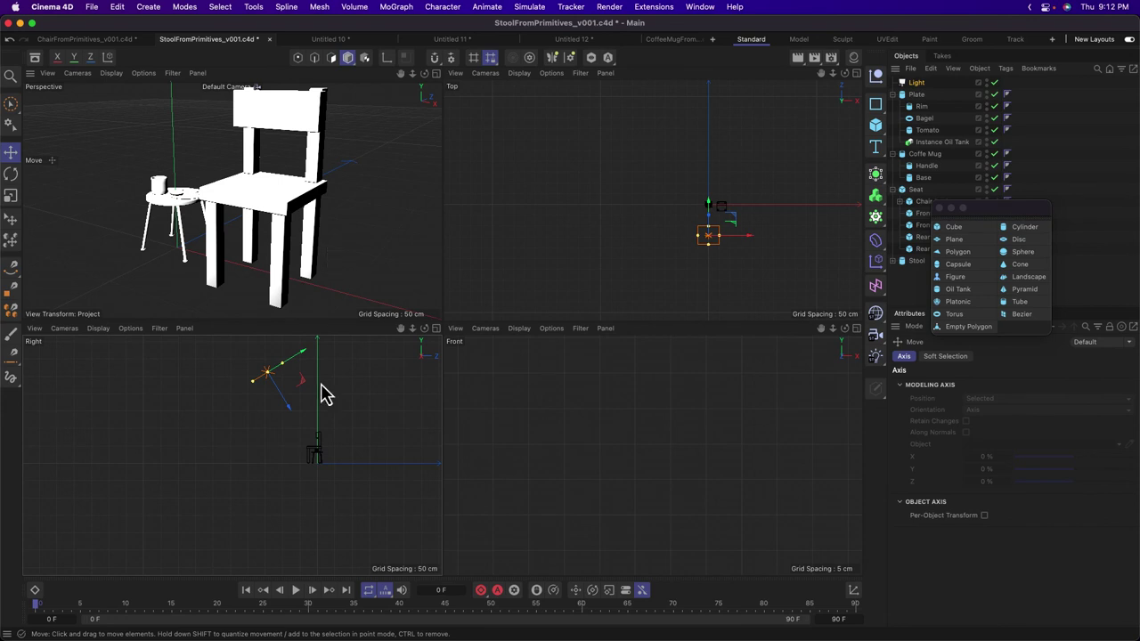
drag(323, 395, 232, 353)
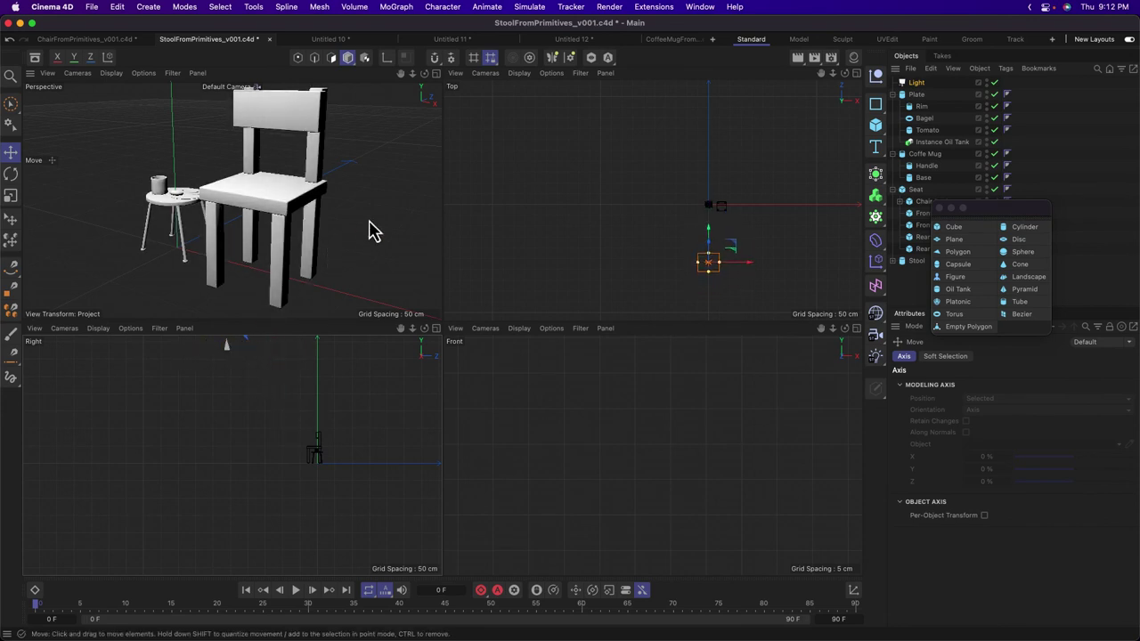
middle_click(371, 230)
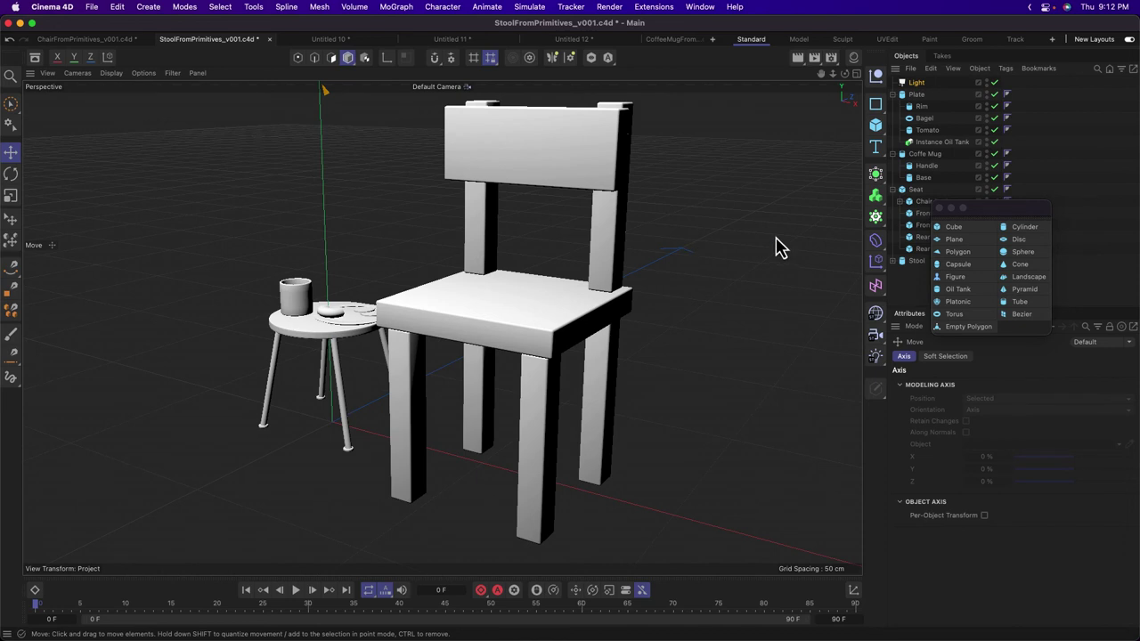
Add a Cube and resize it into a long thin board about 218 x 13 x 2 cm along the X axis.
click(881, 128)
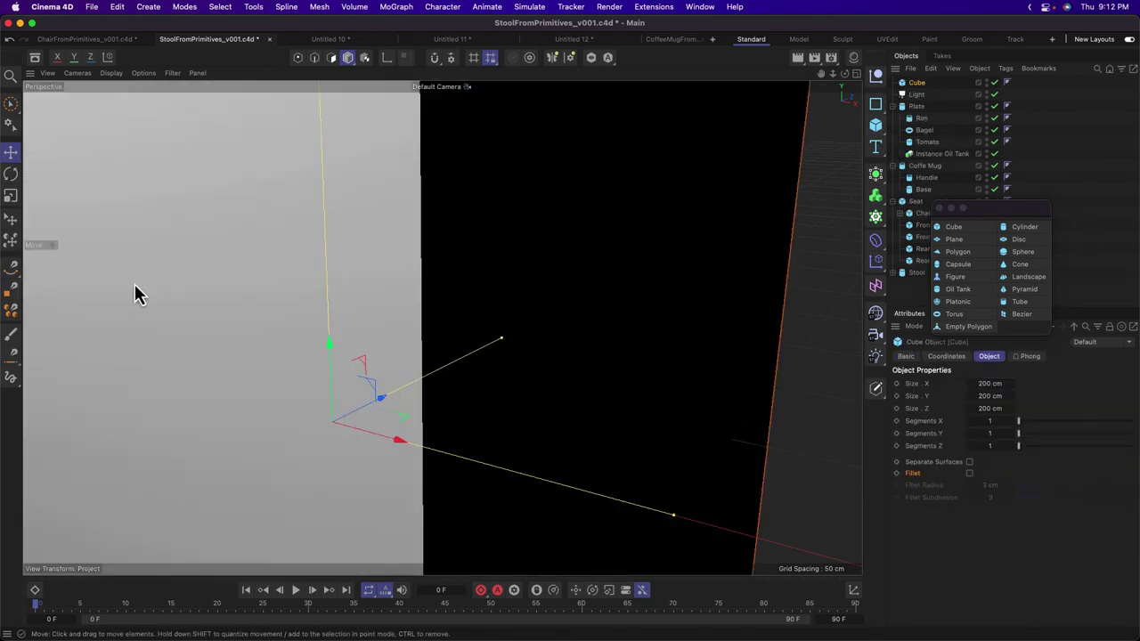
click(11, 196)
drag(473, 260, 108, 399)
click(11, 152)
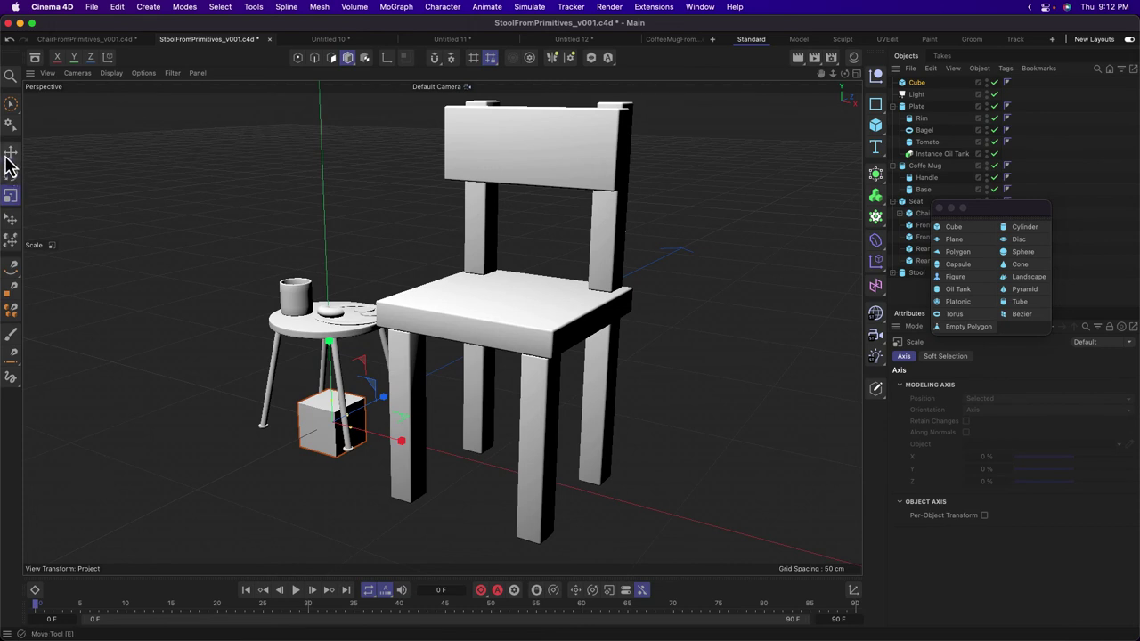
drag(362, 419, 713, 518)
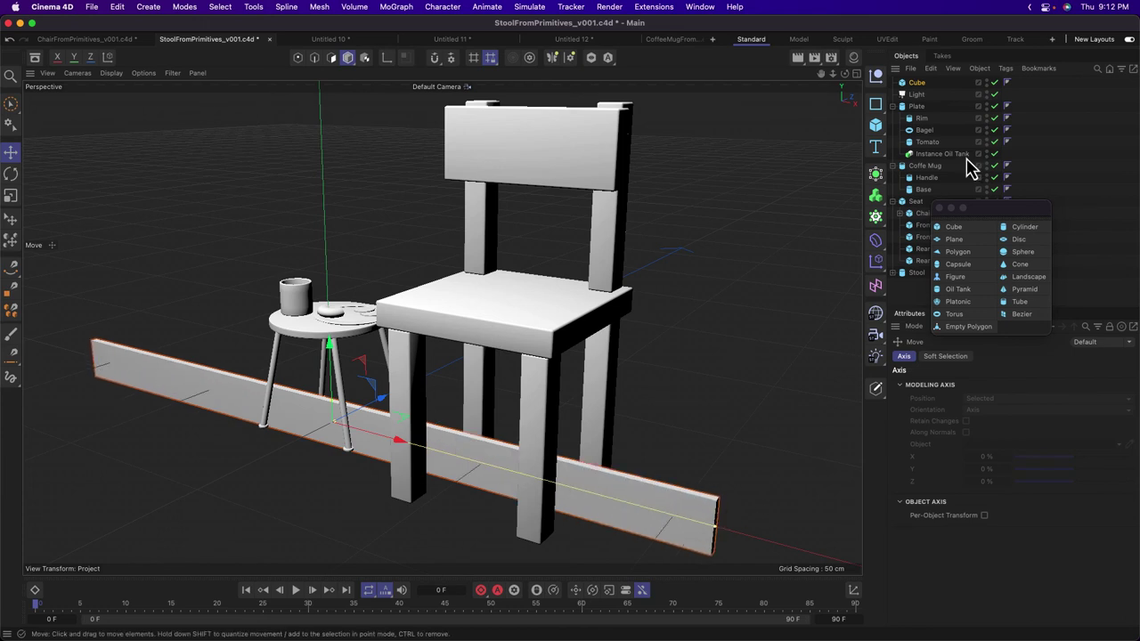
Enable Fillet on the board cube and set its fillet radius to 0.5 cm.
click(918, 83)
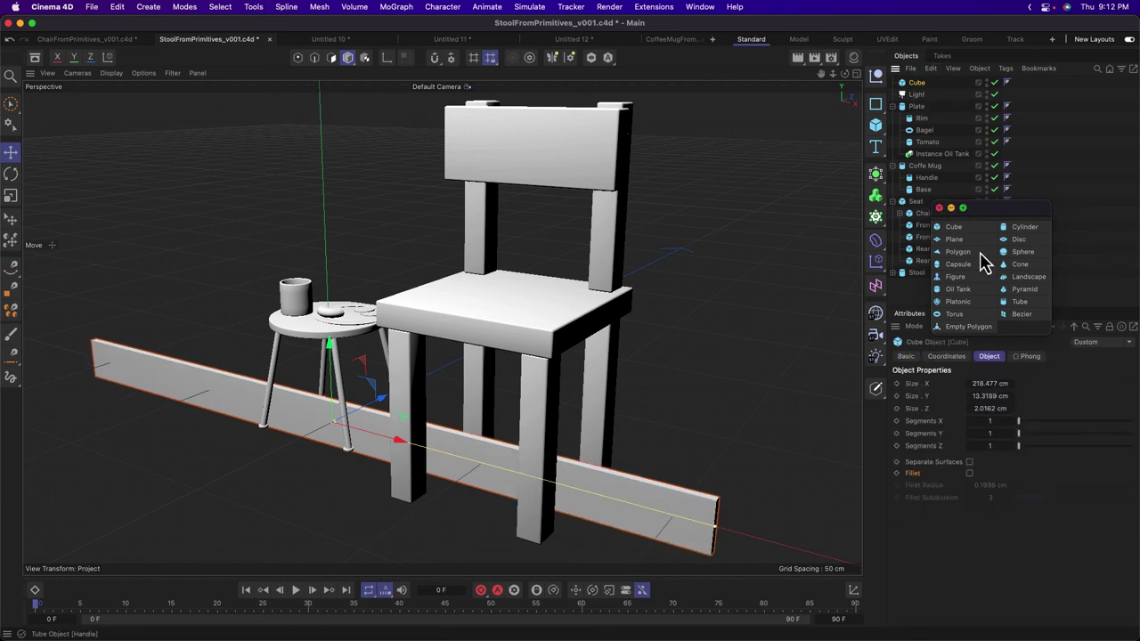
click(970, 473)
drag(983, 485, 971, 485)
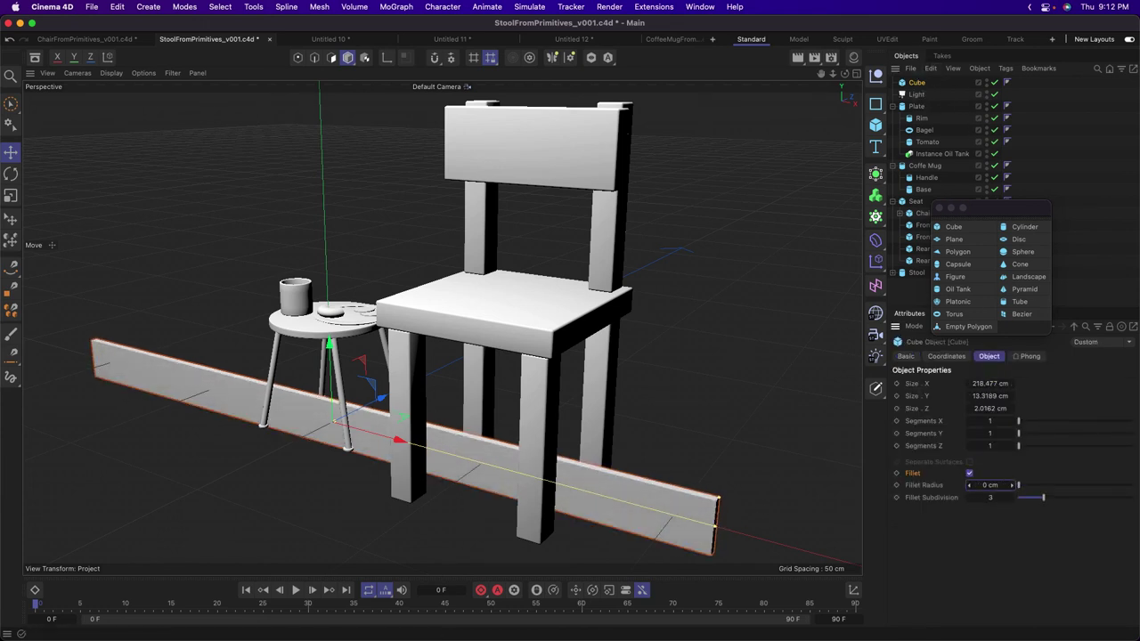
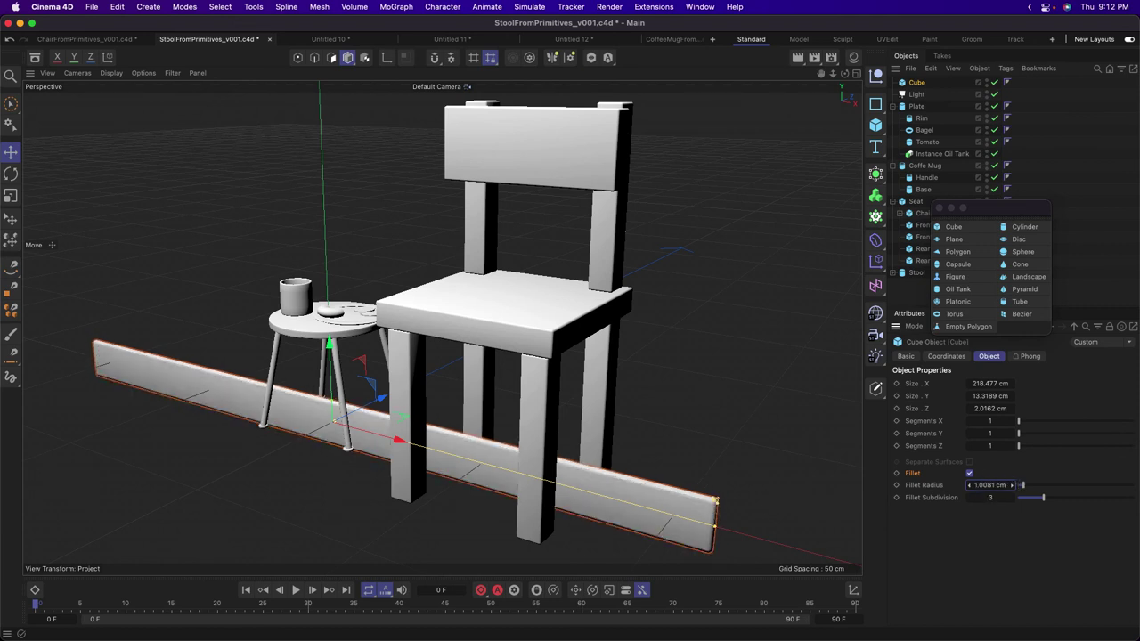
drag(1021, 488, 1030, 489)
Duplicate the board in the Right view, reduce the copy's height to about 1.9 cm and place it at the board's lower front edge.
middle_click(584, 357)
middle_click(303, 470)
scroll(535, 392, up, 5)
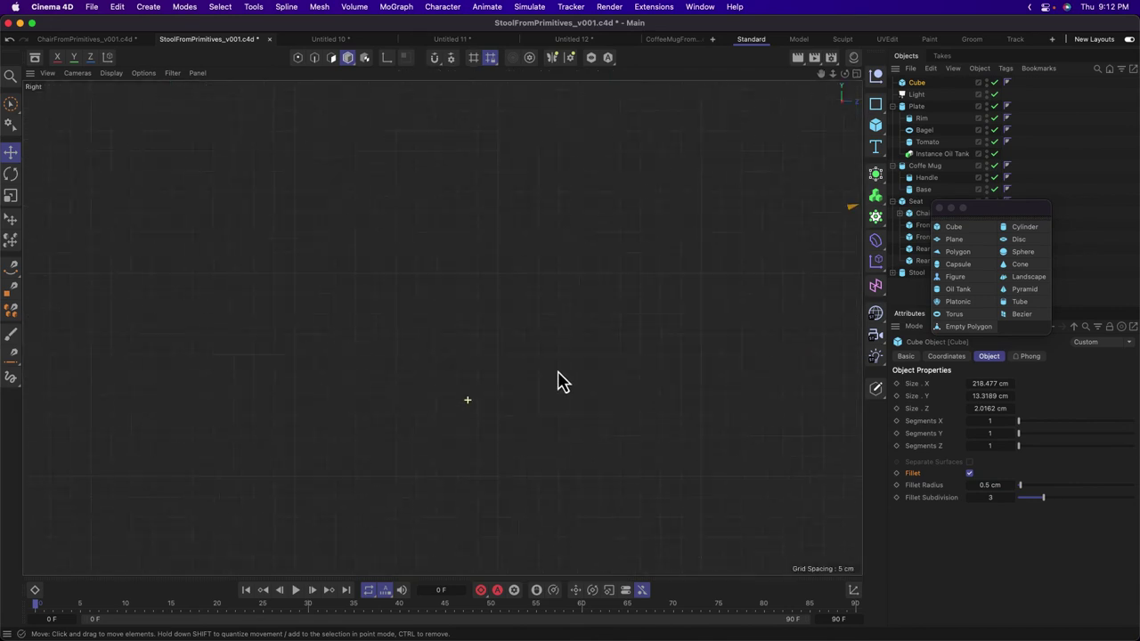
key(o)
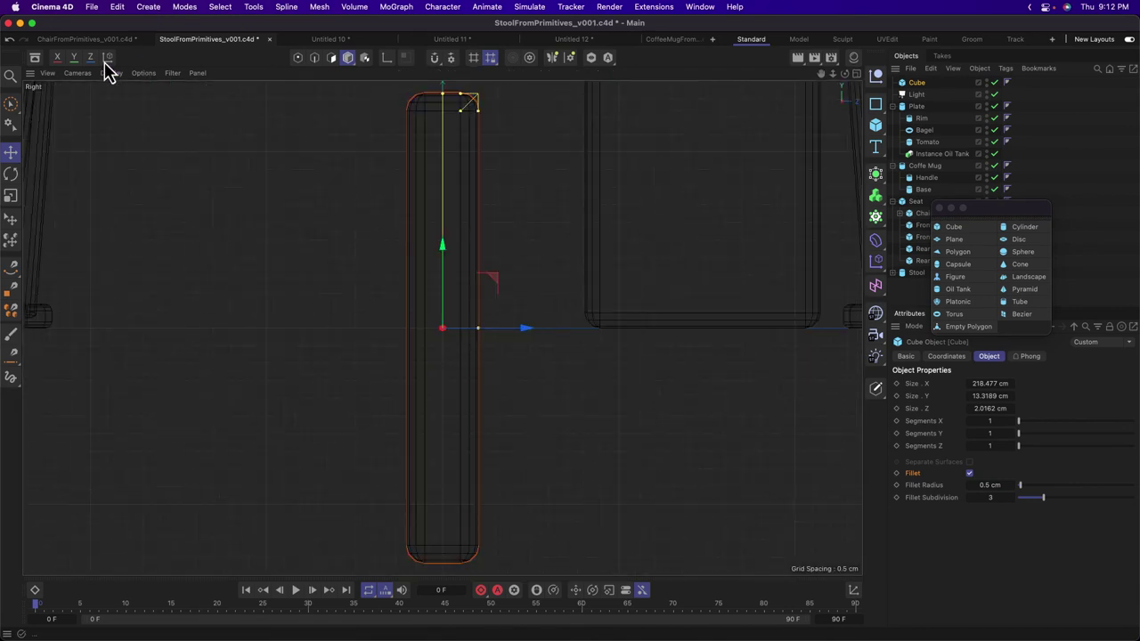
click(13, 151)
ctrl+drag(280, 244, 237, 247)
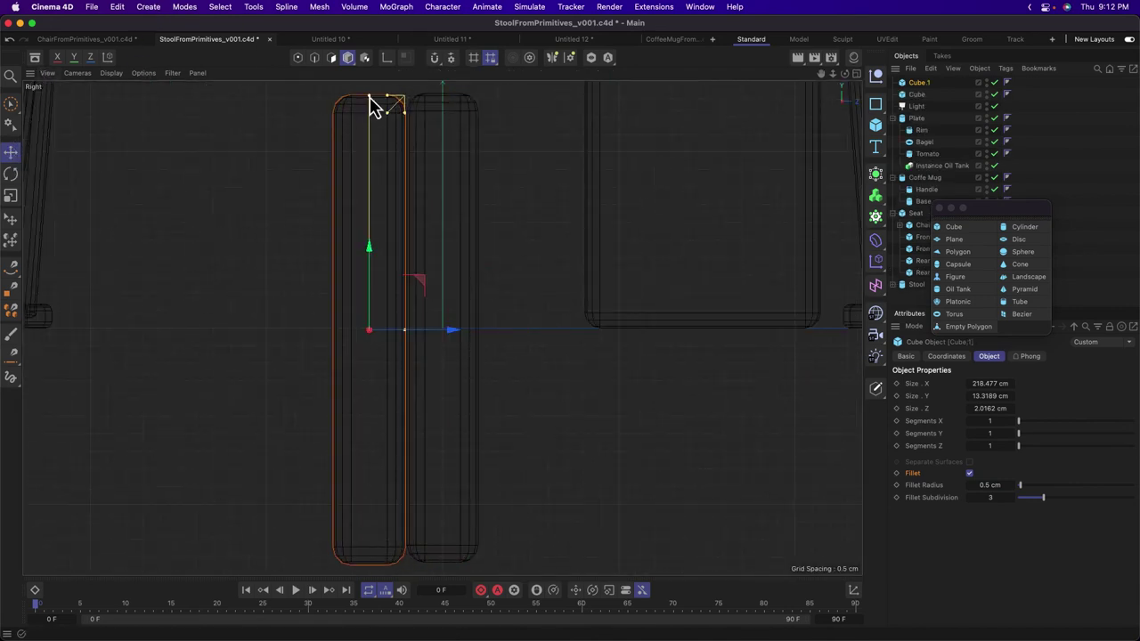
drag(371, 97, 371, 260)
drag(371, 260, 344, 522)
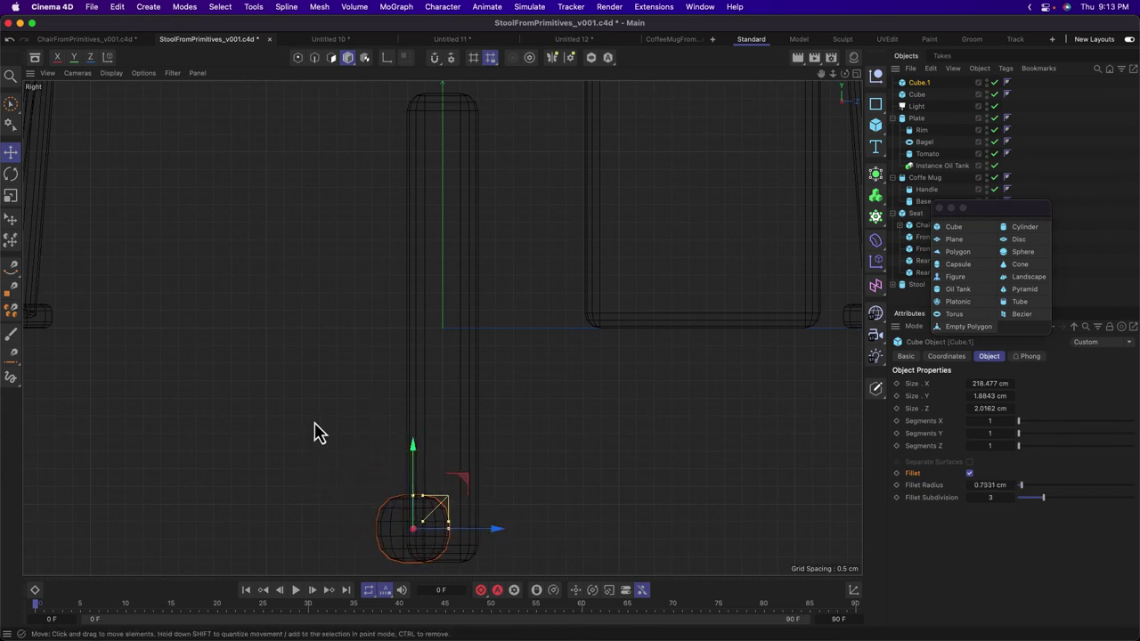
Rename the thin duplicate strip Molding and nest it under the board Cube.
middle_click(320, 434)
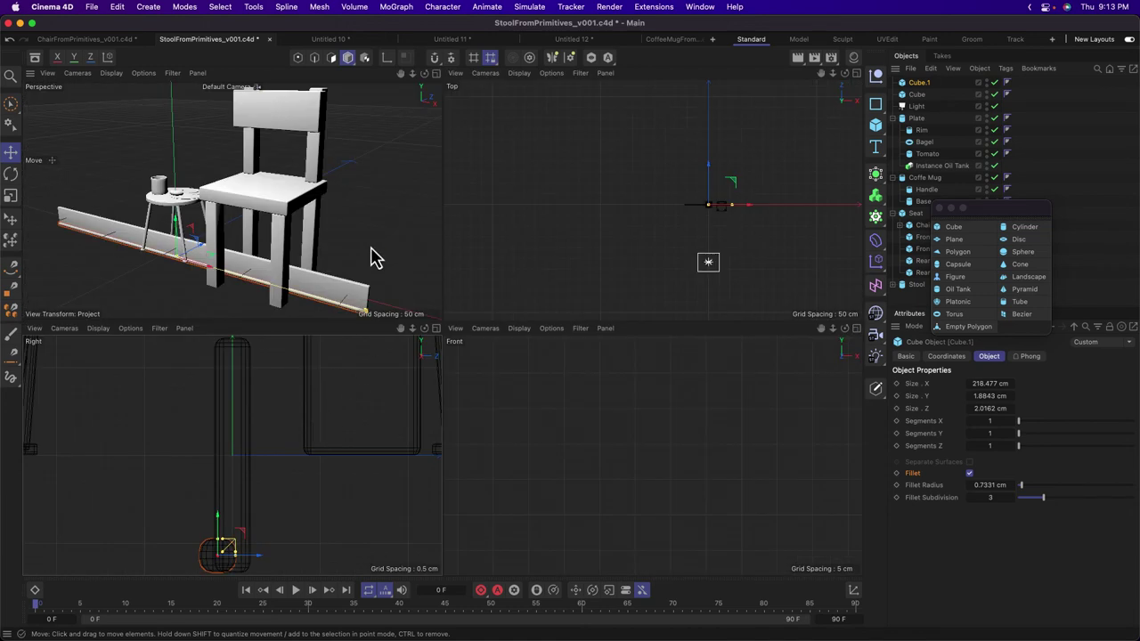
shift+click(334, 291)
click(915, 84)
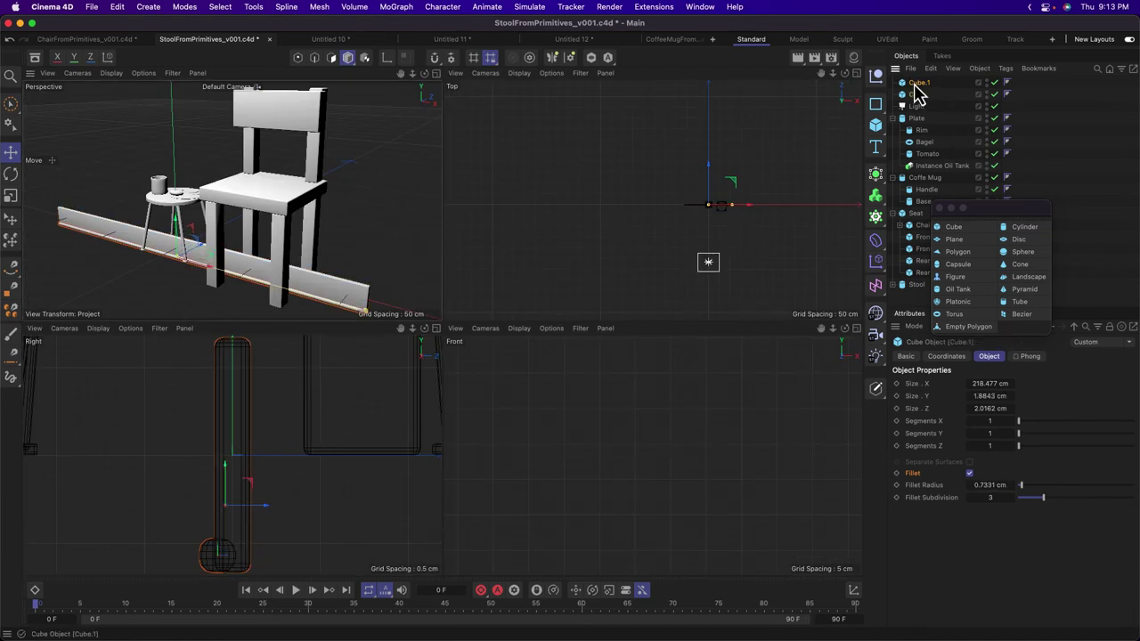
double_click(917, 83)
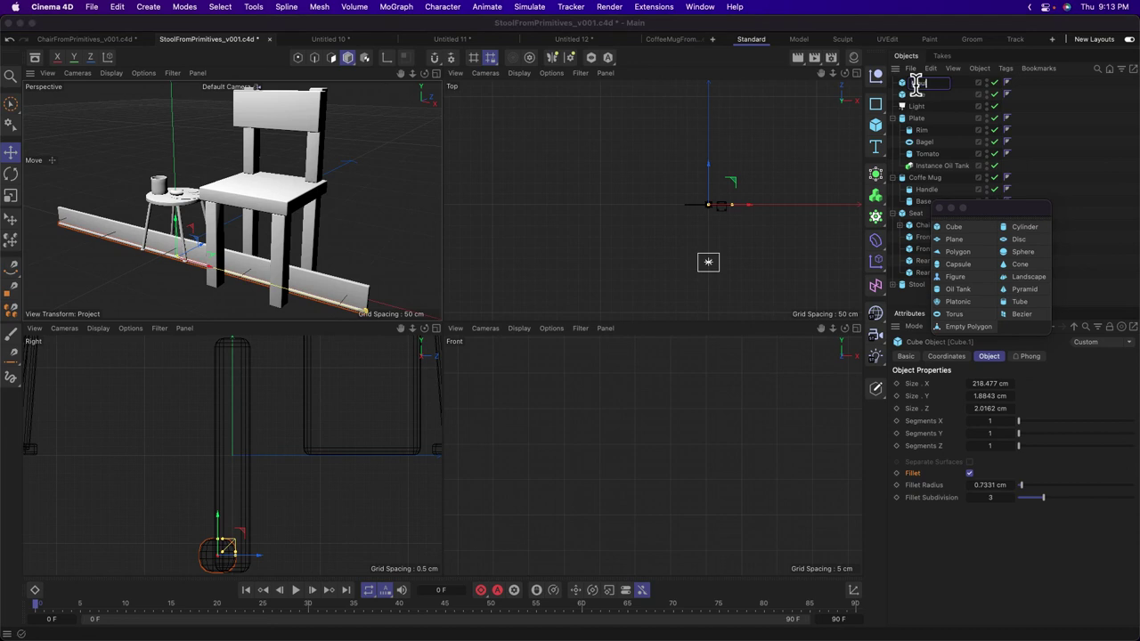
text(Moldin)
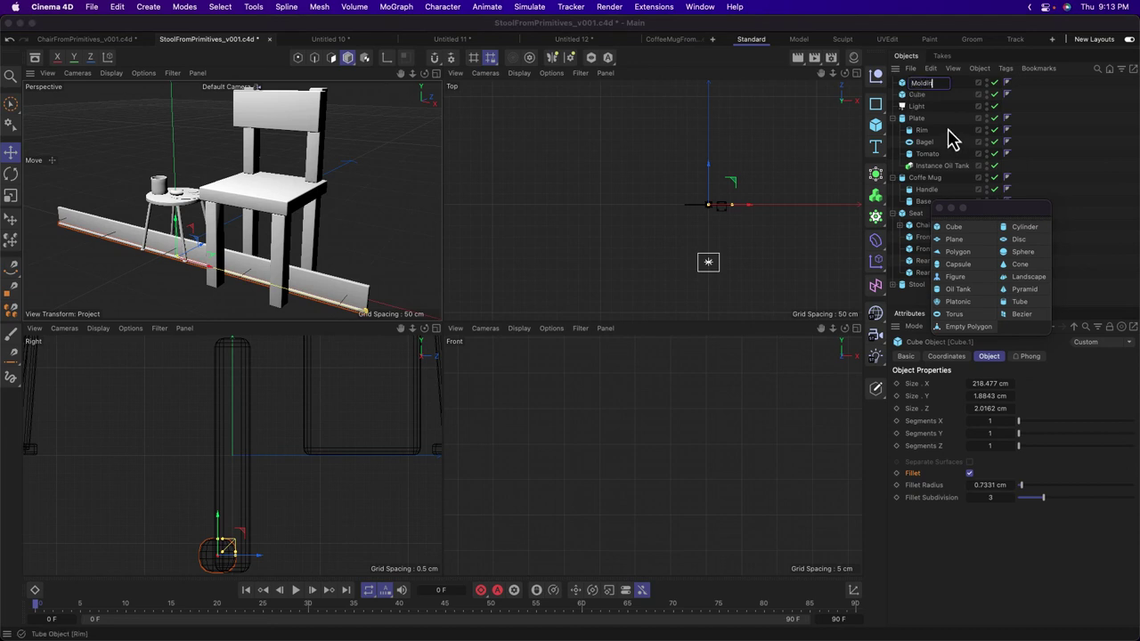
text(g)
key(Return)
drag(912, 85, 921, 92)
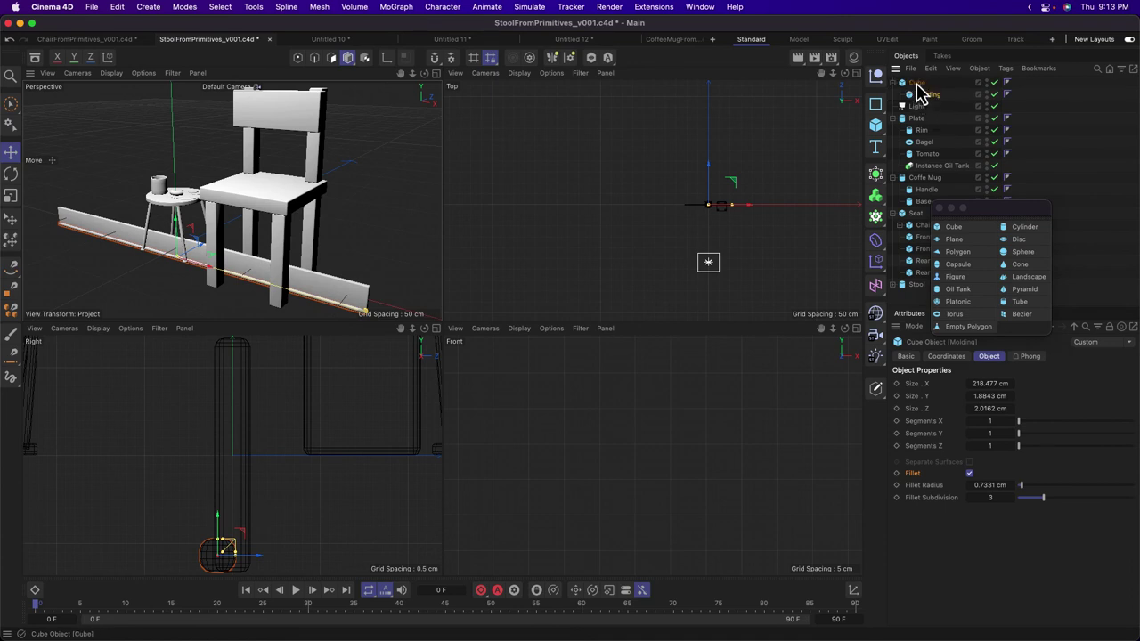
Rename the parent board Cube as Base Boards.
double_click(917, 83)
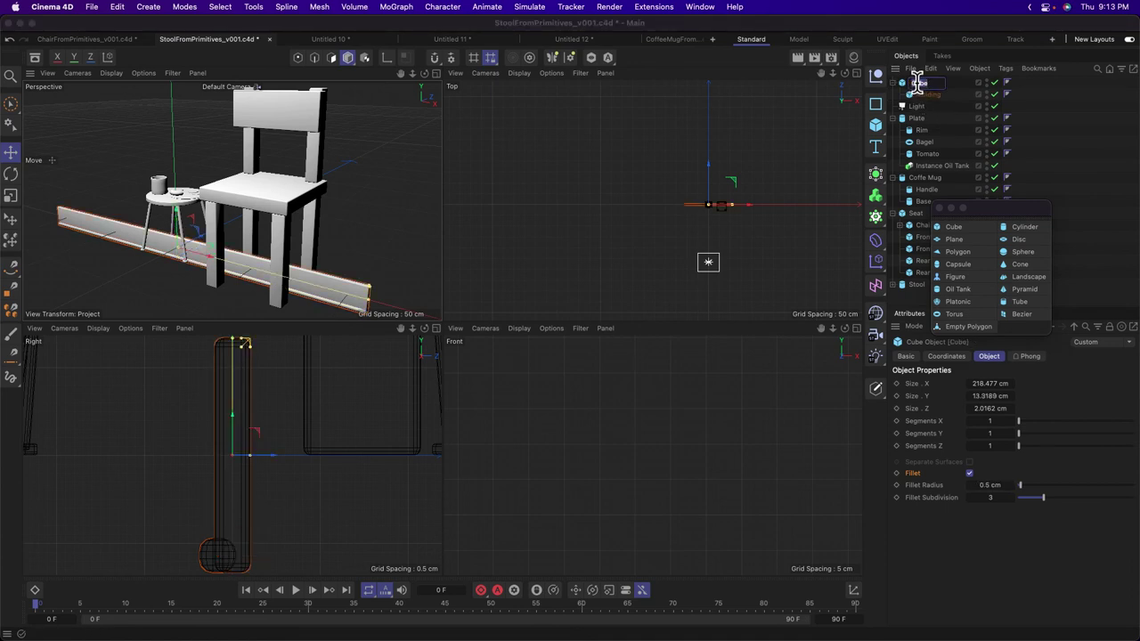
text(Base Boards)
key(Return)
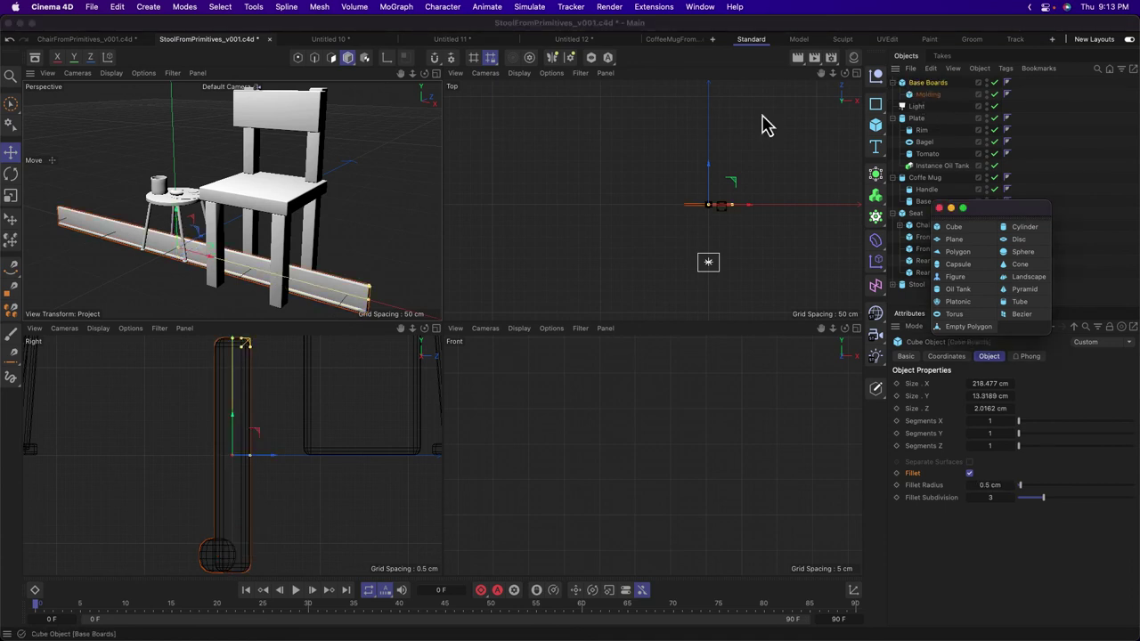
In the Right view, move Base Boards behind the stool and chair and raise it to rest on the ground line.
middle_click(286, 438)
scroll(526, 283, down, 3)
middle_click(588, 267)
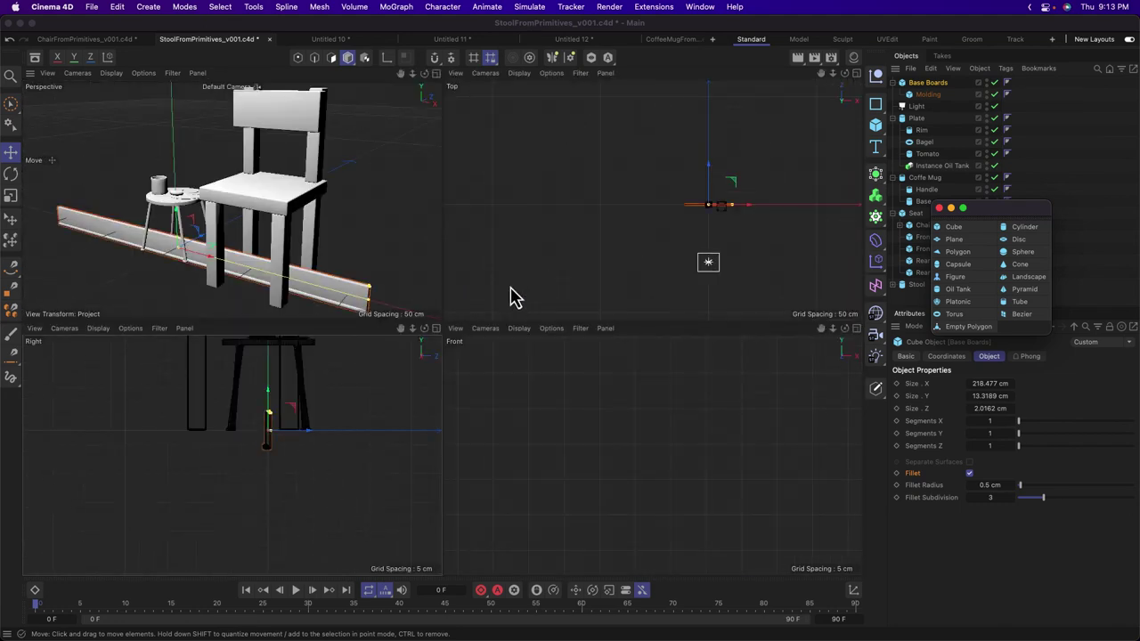
middle_click(412, 400)
scroll(570, 223, up, 3)
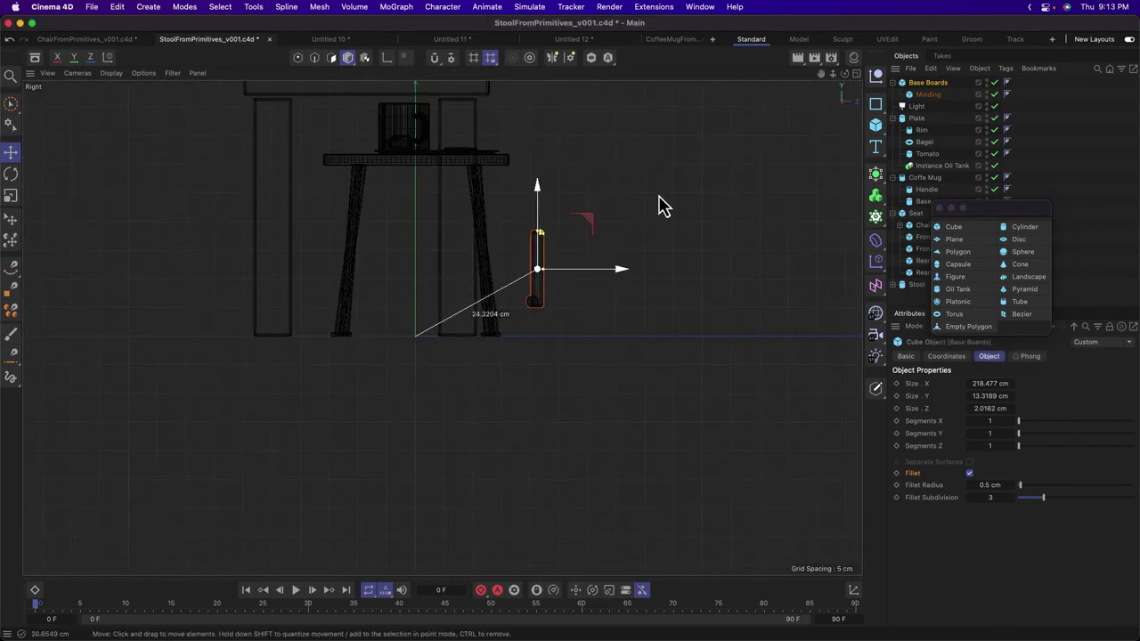
drag(660, 205, 732, 239)
Add a Plane as the floor and duplicate it as a wall with its orientation set to -Z.
click(955, 239)
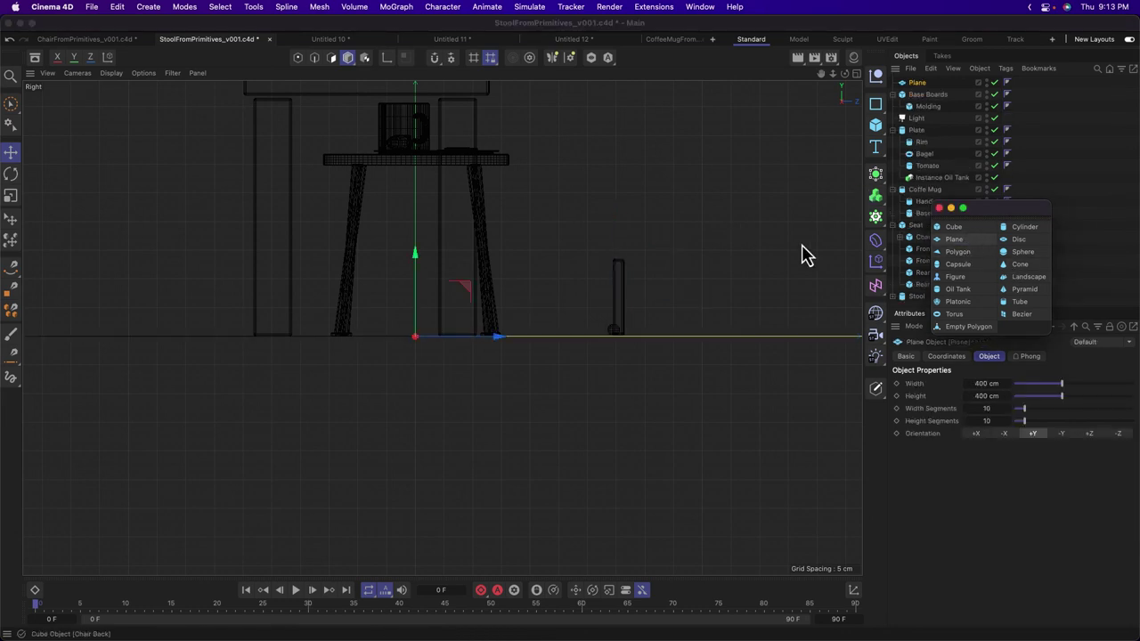
middle_click(668, 182)
middle_click(405, 218)
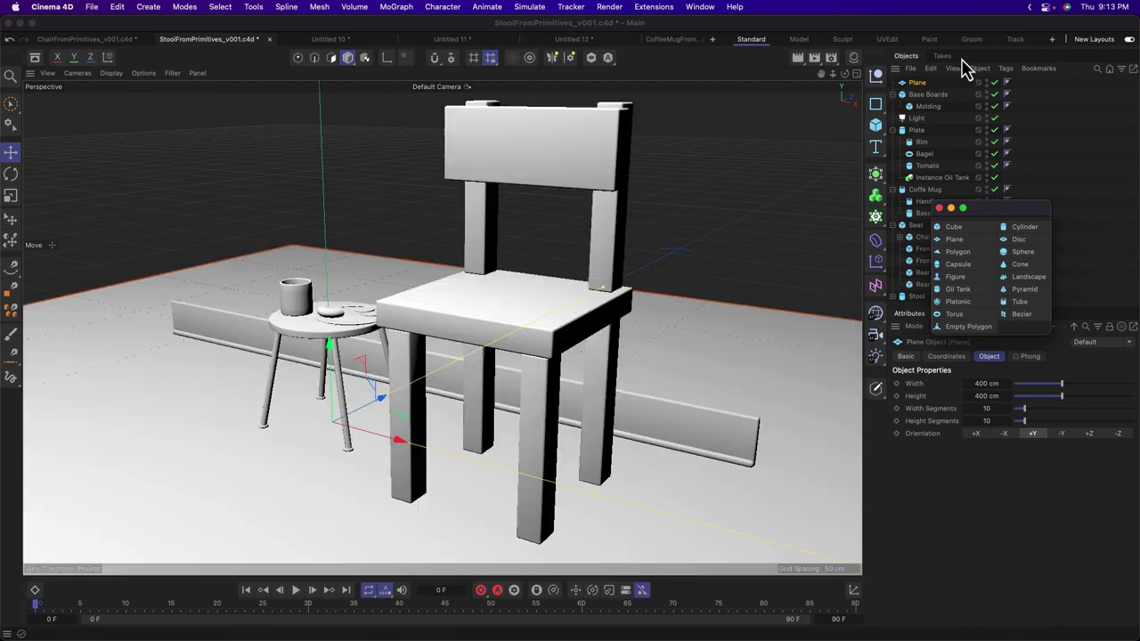
drag(917, 75, 918, 81)
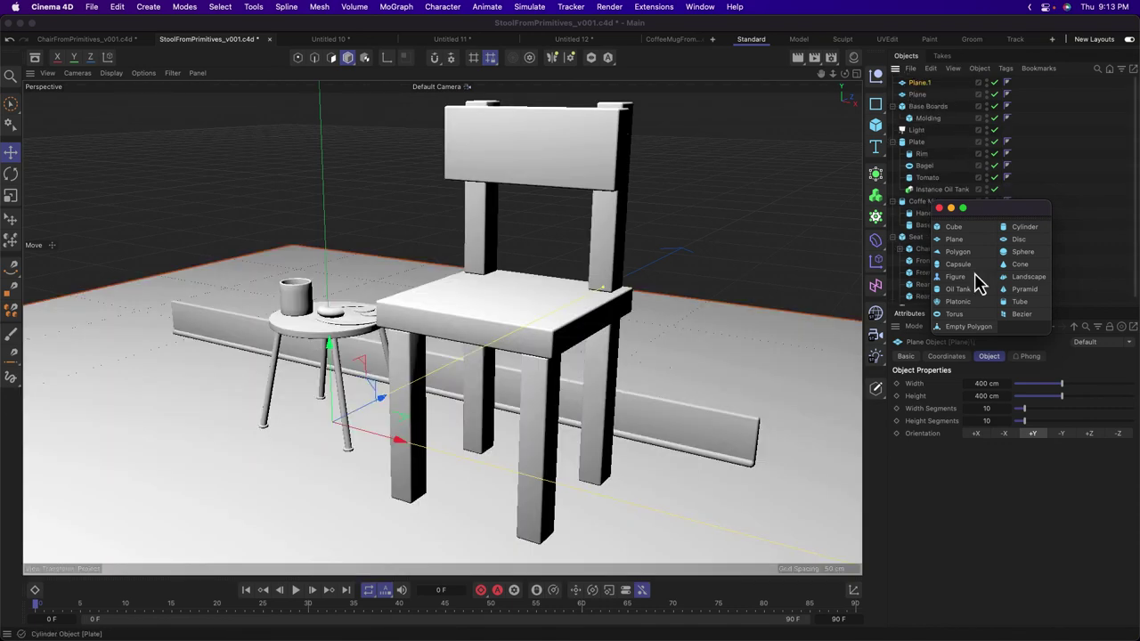
click(1126, 434)
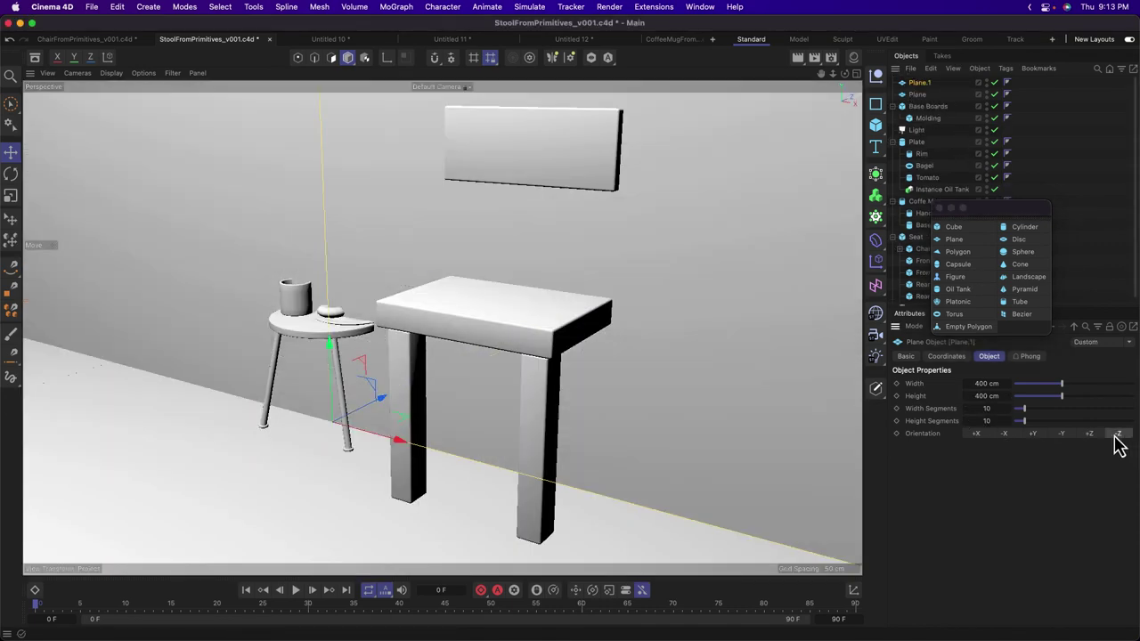
Position the upright wall plane at the floor with the Place tool and move it back behind the base boards.
middle_click(545, 398)
middle_click(287, 266)
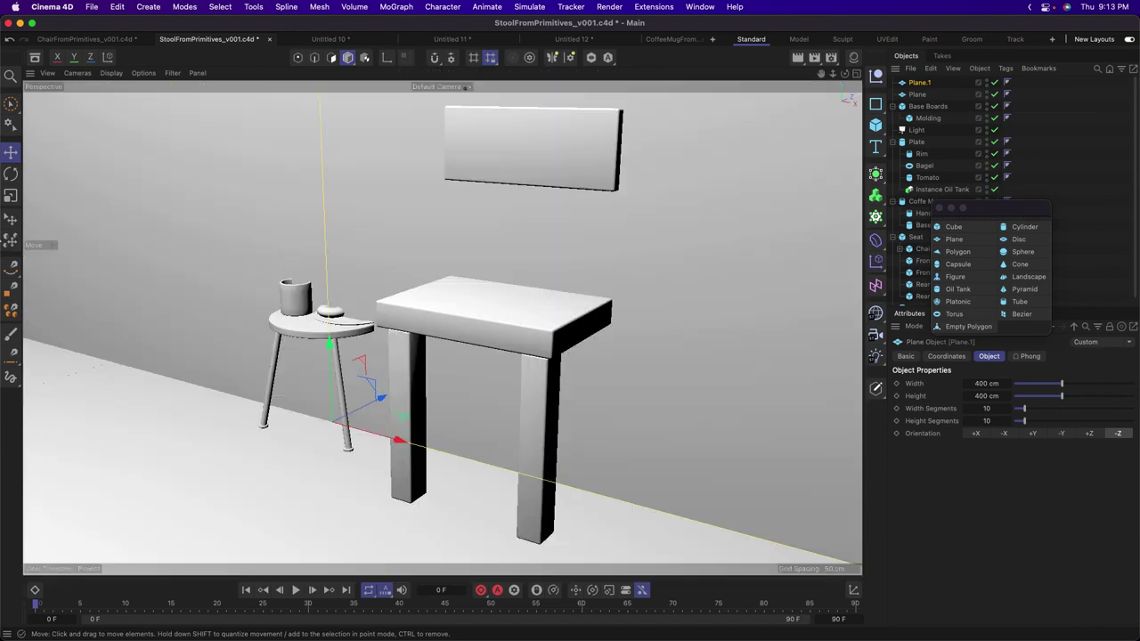
click(10, 218)
drag(225, 484, 757, 466)
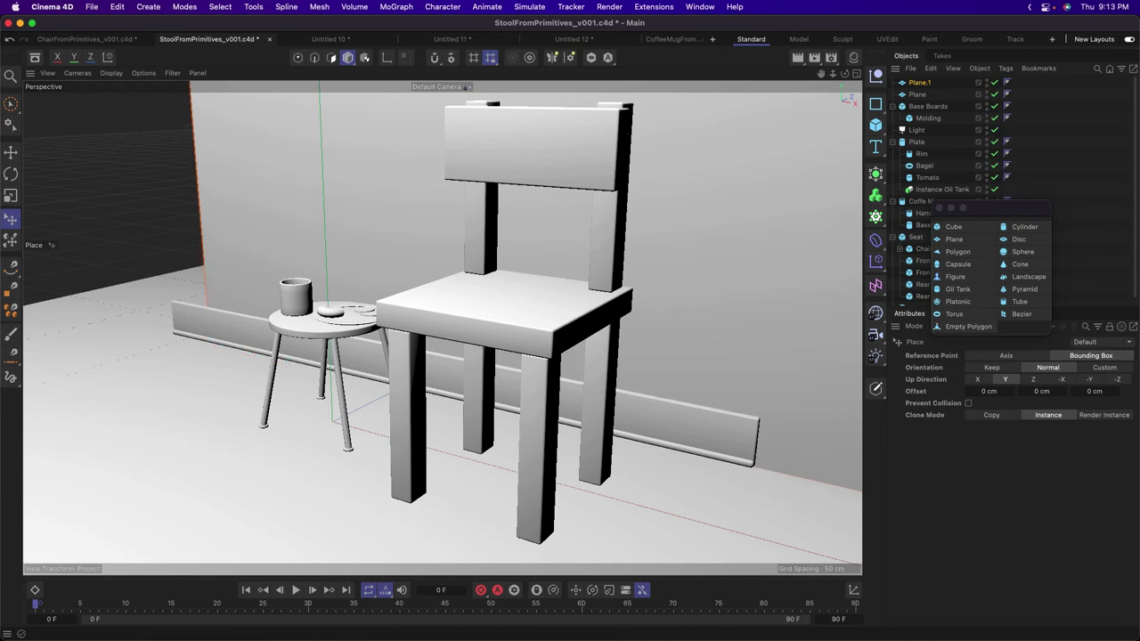
click(3, 155)
alt+right_drag(510, 223, 392, 258)
alt+middle_drag(396, 266, 251, 433)
drag(406, 331, 341, 331)
alt+middle_drag(383, 451, 417, 264)
alt+right_drag(273, 350, 403, 351)
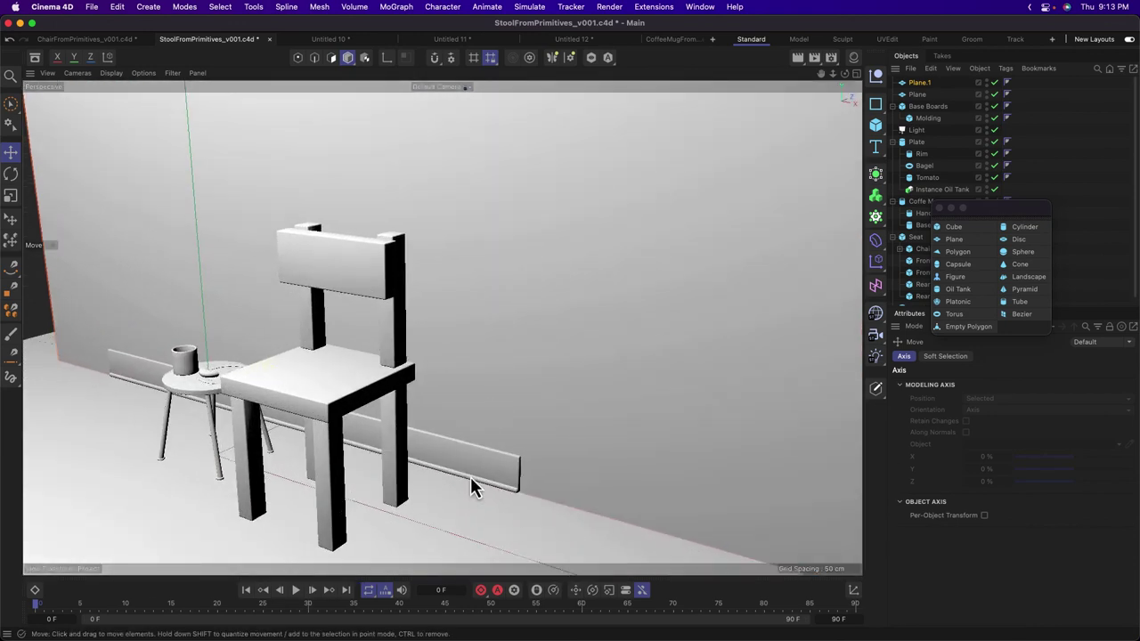
Set the X size of Base Boards and Molding together to 567.477 cm and collapse the Base Boards and Plate hierarchies.
click(471, 479)
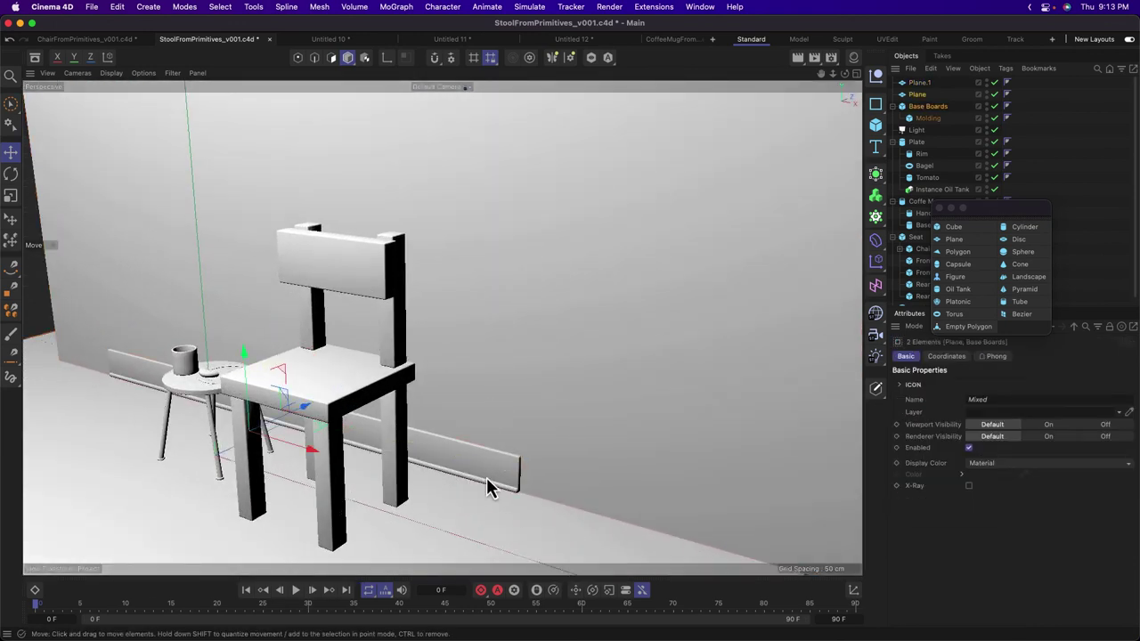
shift+click(927, 118)
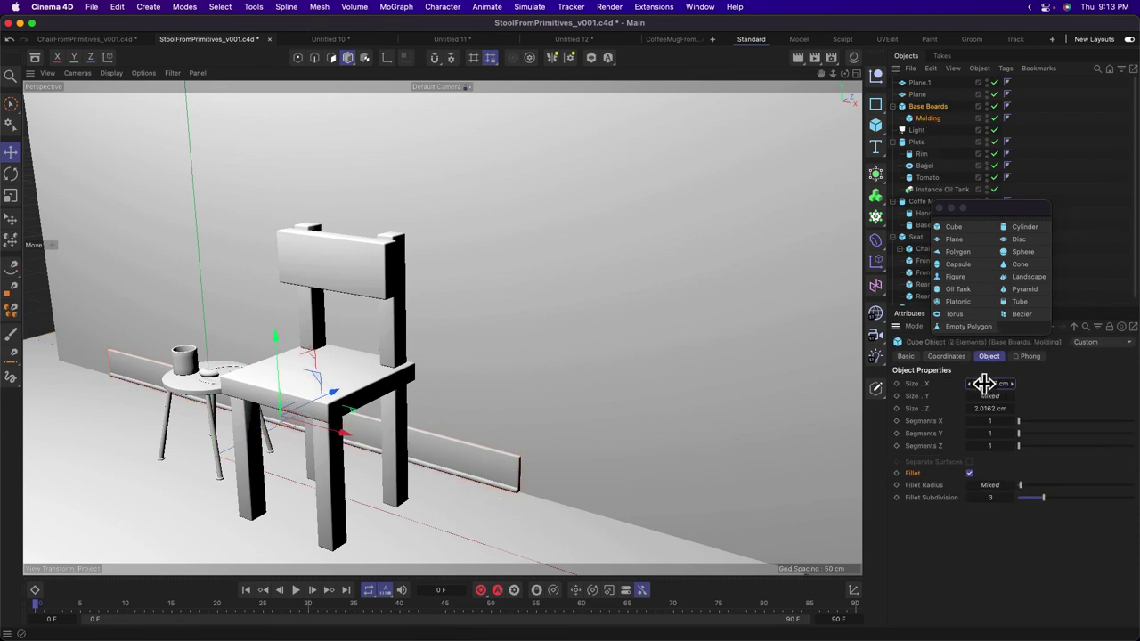
drag(983, 383, 1033, 383)
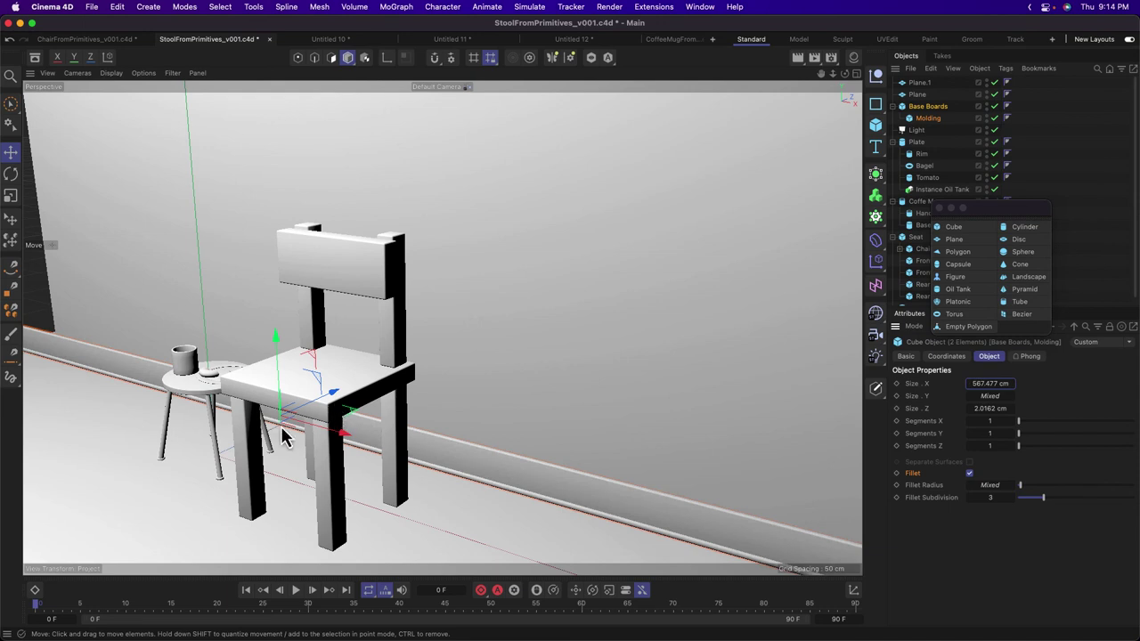
click(893, 107)
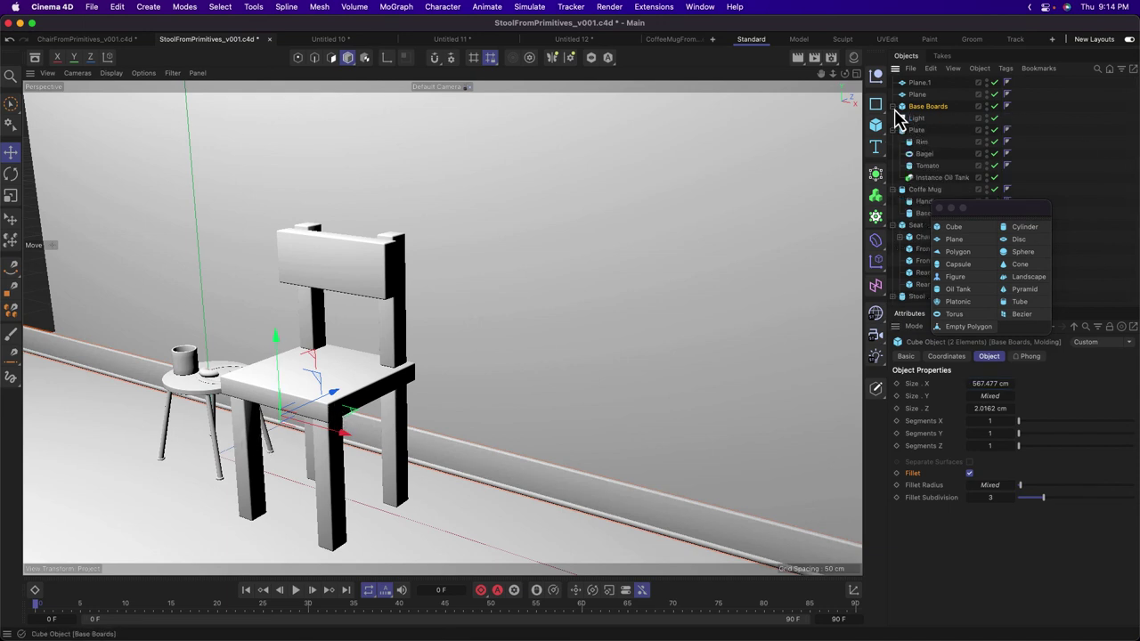
click(891, 128)
click(892, 130)
Slide the whole chair along the floor away from the stool with the Place tool and rotate it about its vertical axis.
click(392, 374)
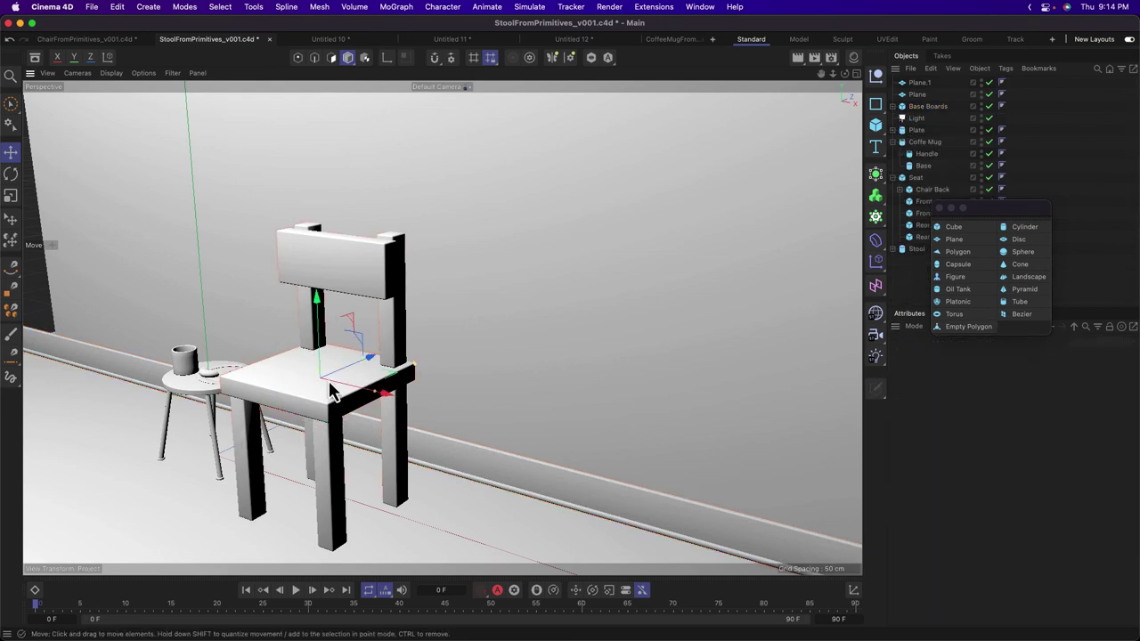
click(11, 239)
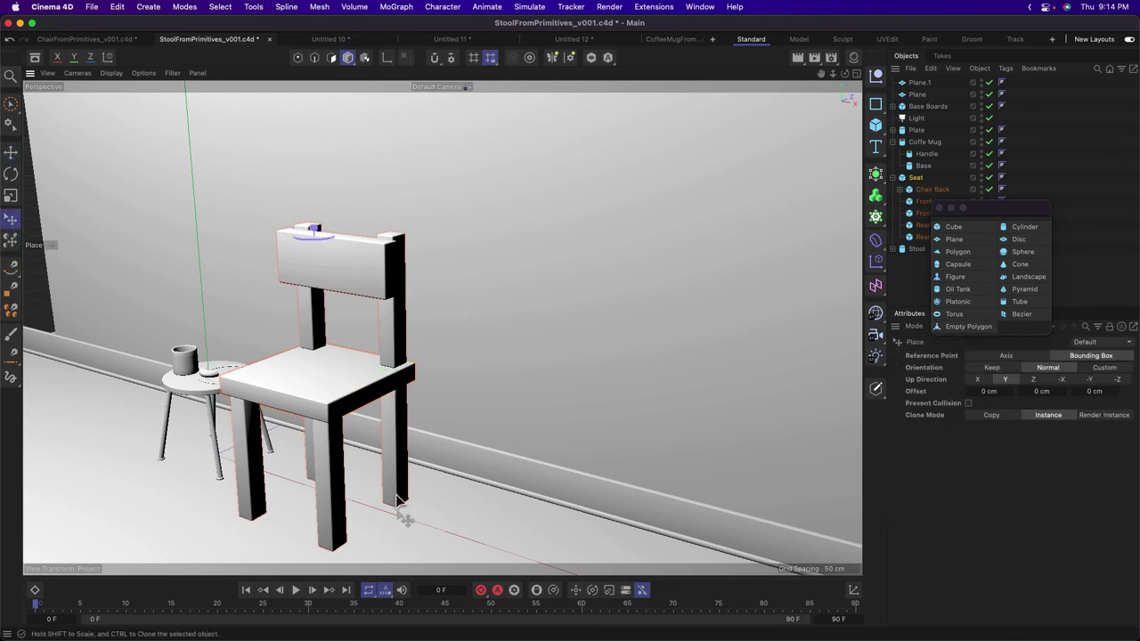
drag(395, 522, 373, 335)
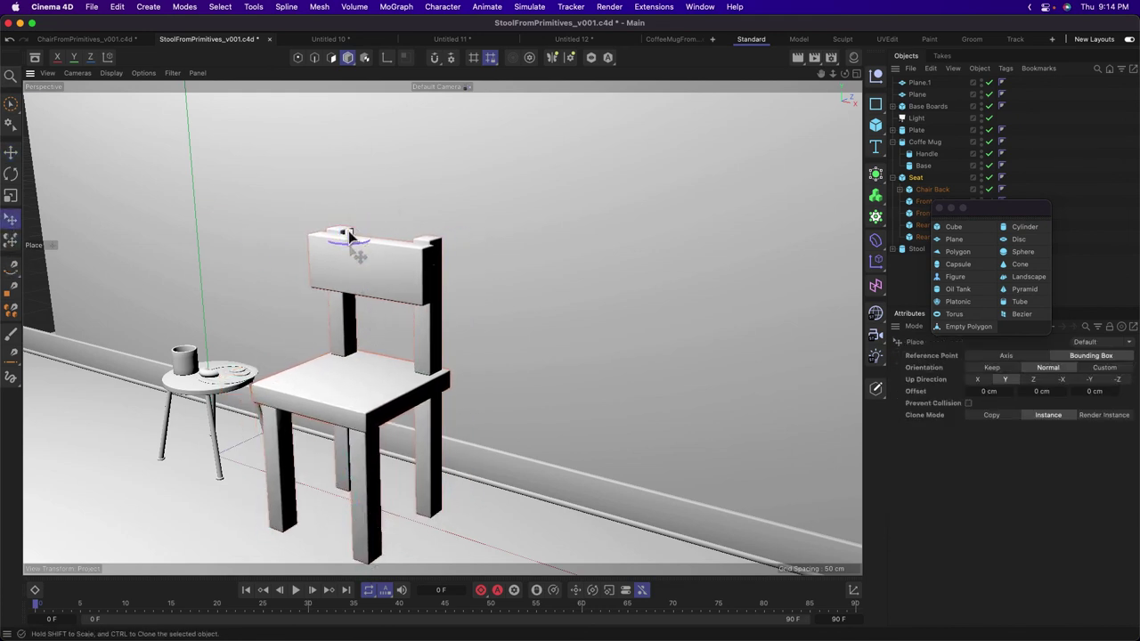
drag(358, 250, 388, 251)
drag(112, 428, 114, 436)
key(super+z)
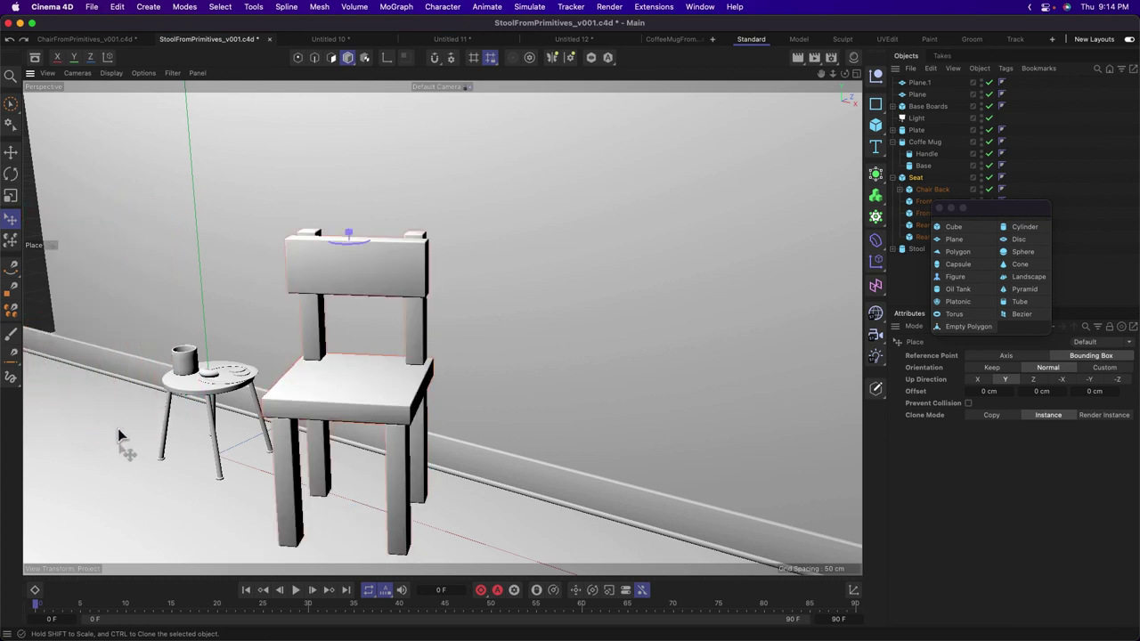
Undo the last chair change, and turn and reposition the chair at an angle on the floor in front of the wall.
click(359, 248)
key(super+z)
click(358, 499)
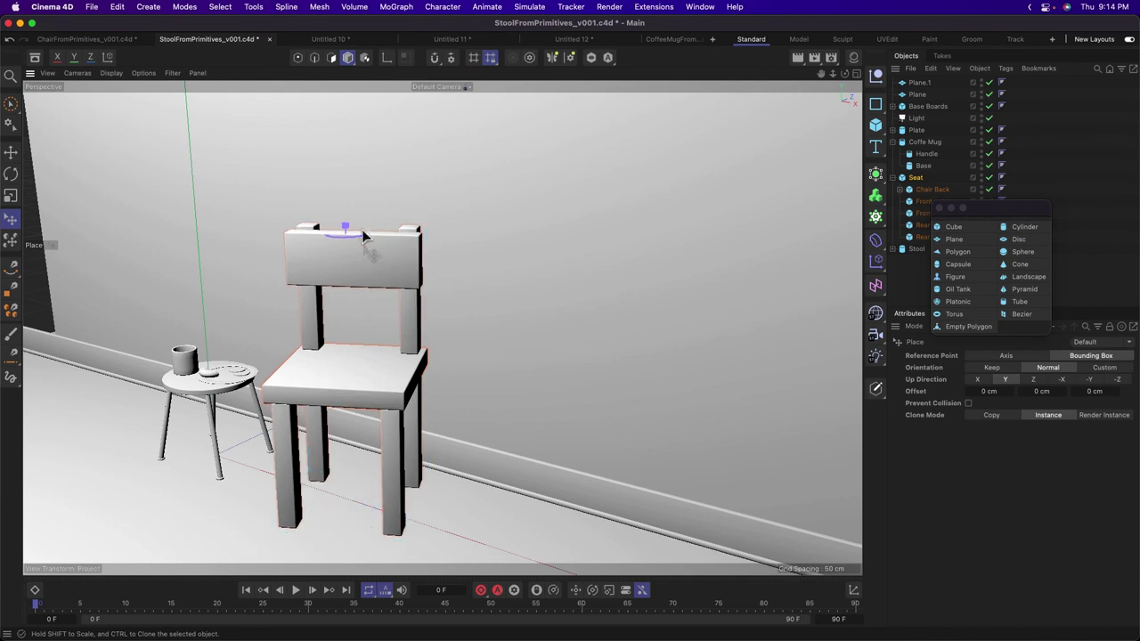
mouse_move(352, 246)
mouse_down()
mouse_move(365, 252)
mouse_move(347, 234)
mouse_up()
drag(321, 465, 329, 528)
alt+drag(198, 432, 256, 454)
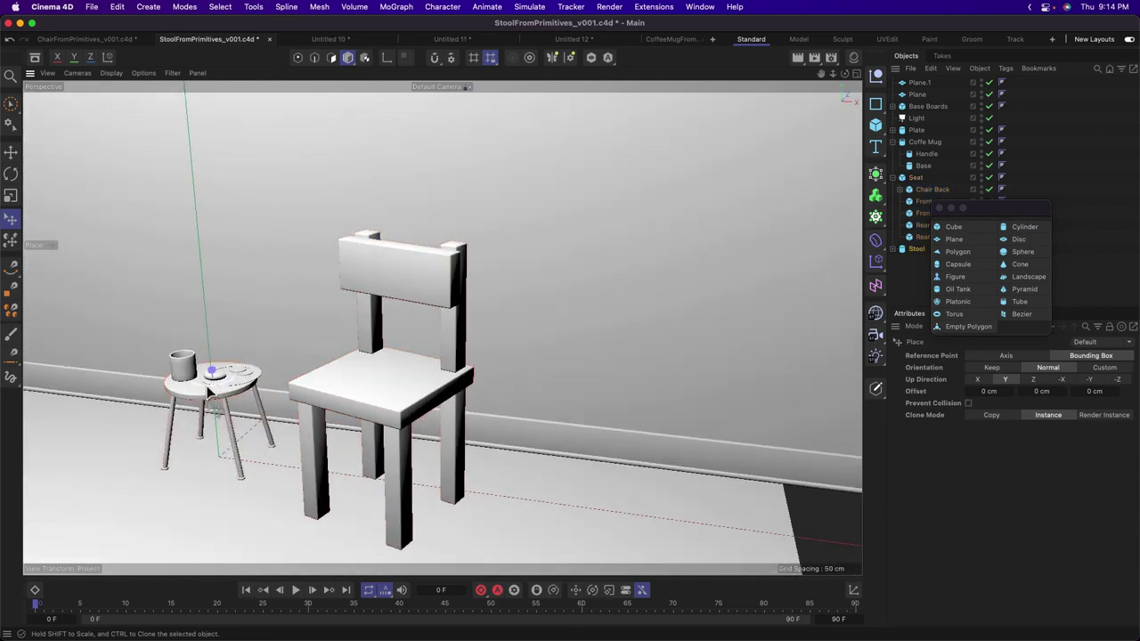
Rotate the stool slightly about its vertical axis and close the floating primitives palette.
click(210, 392)
key(super+z)
drag(211, 387, 212, 389)
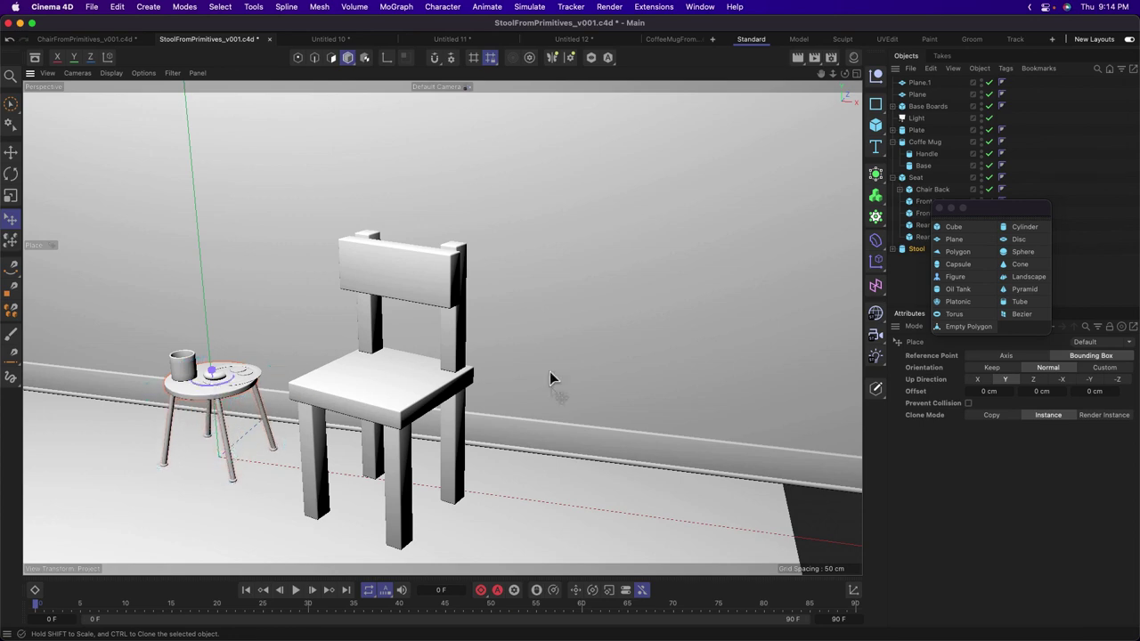
click(939, 208)
click(917, 251)
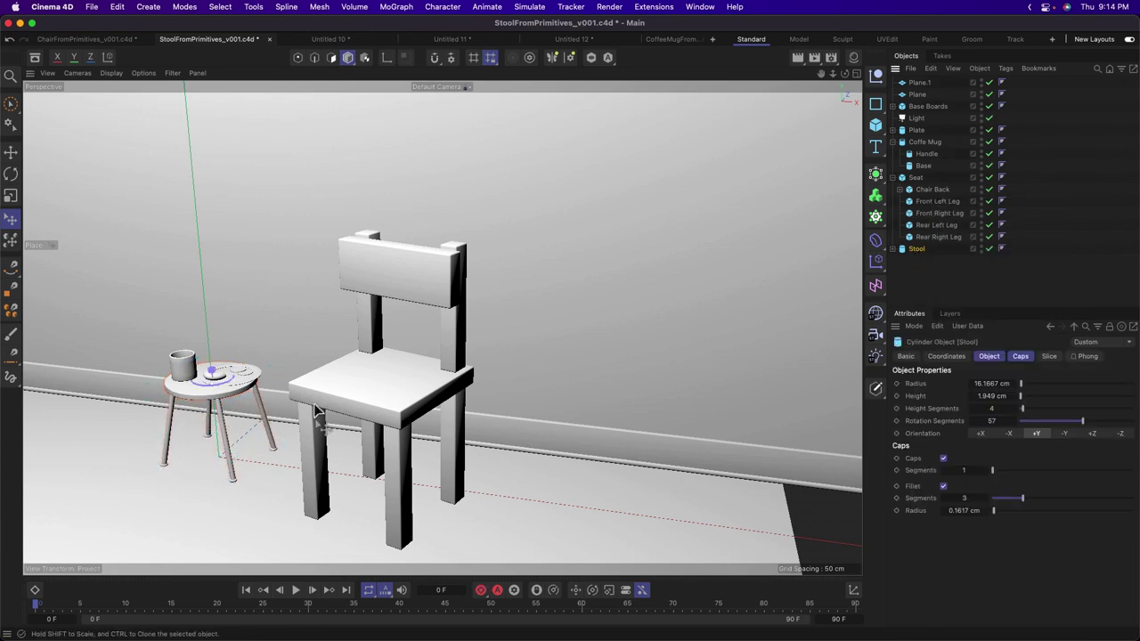
alt+drag(295, 417, 501, 434)
scroll(542, 413, up, 3)
drag(564, 402, 783, 572)
click(255, 415)
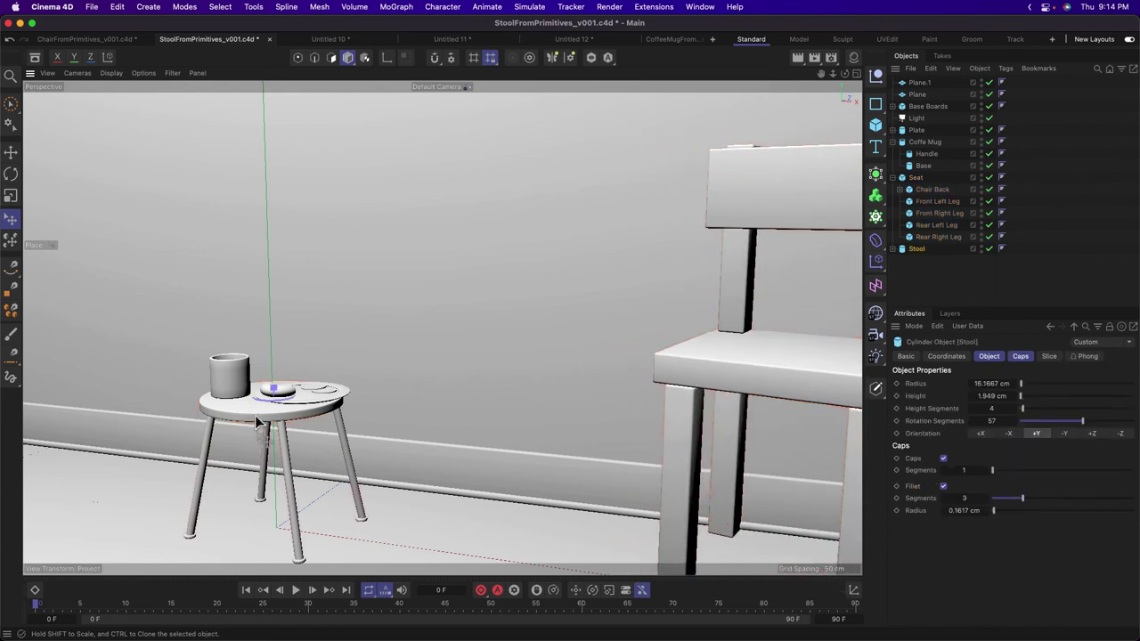
drag(447, 503, 526, 533)
key(super+z)
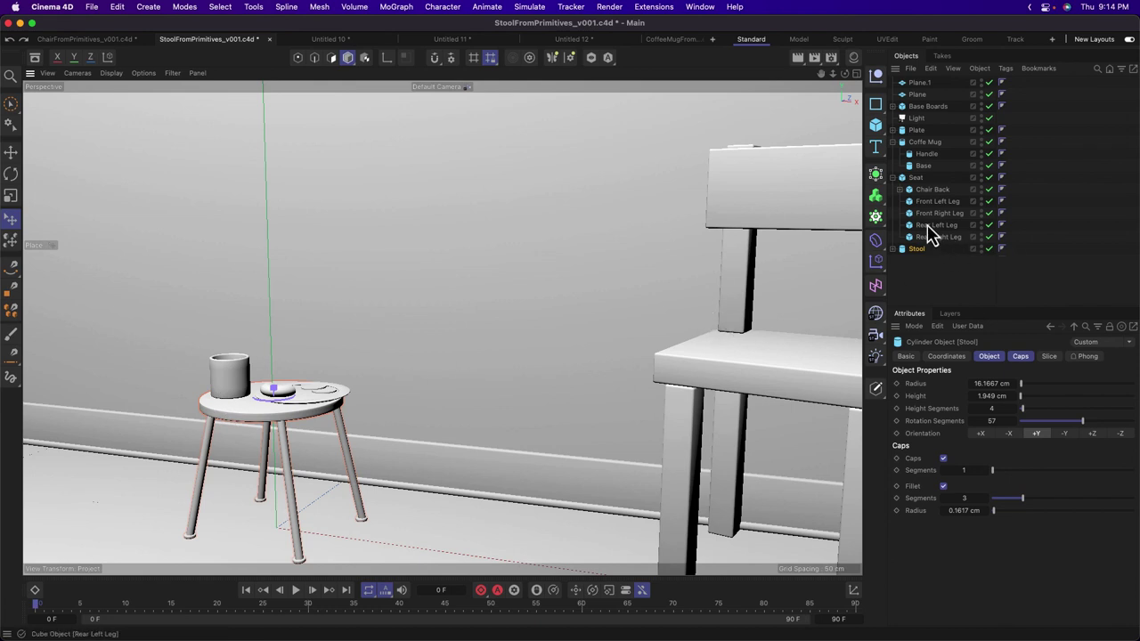
Select Plate, Coffe Mug and Stool together and move them across the floor with the Place tool.
click(894, 143)
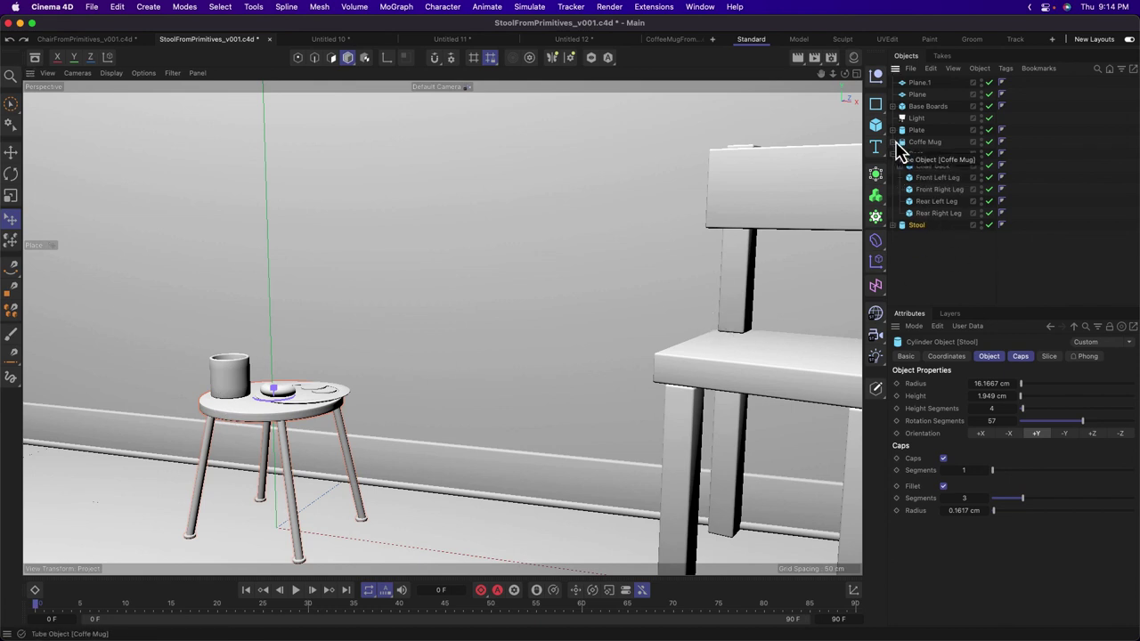
shift+click(913, 143)
click(914, 135)
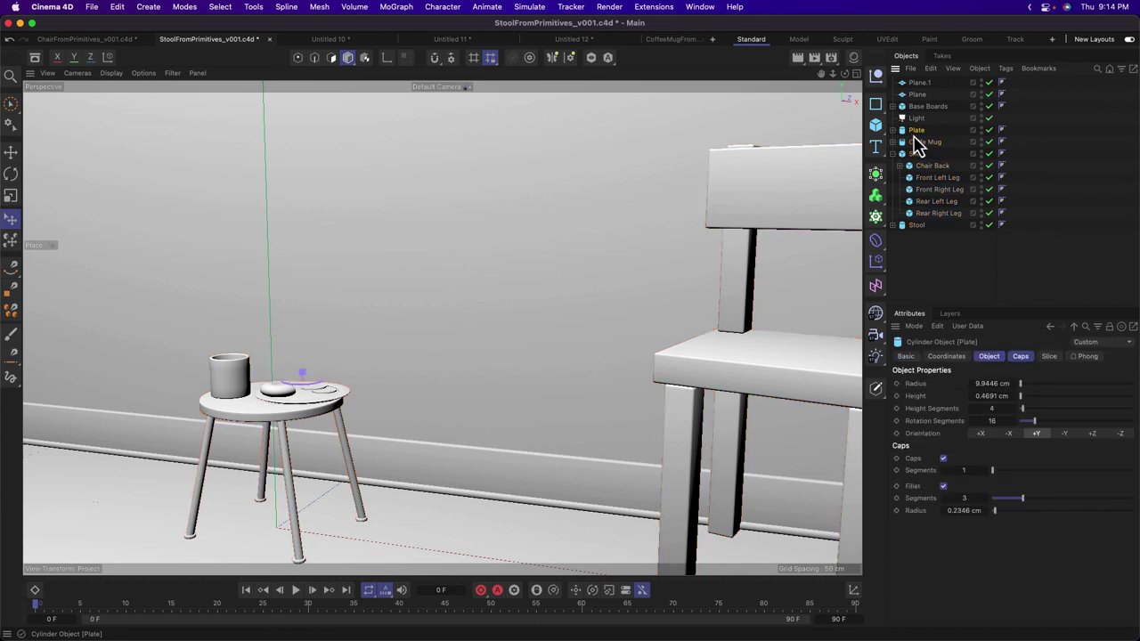
ctrl+click(922, 142)
ctrl+click(917, 225)
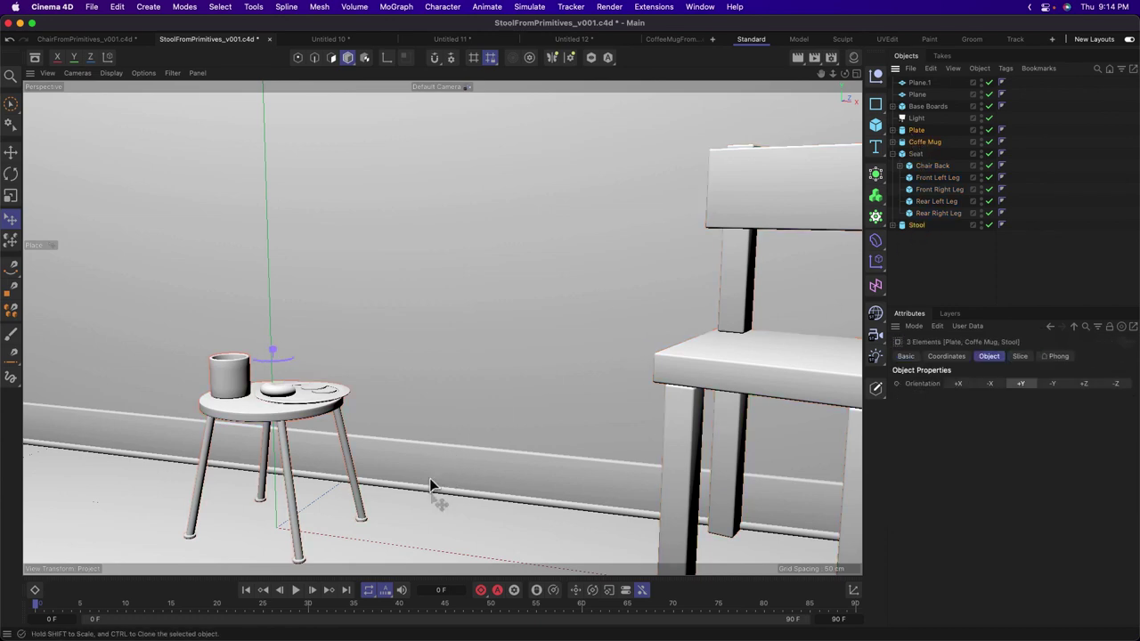
drag(430, 486, 393, 577)
Turn the coffee mug on the stool so its handle points toward the plate, and shift it slightly.
alt+right_drag(461, 482, 559, 445)
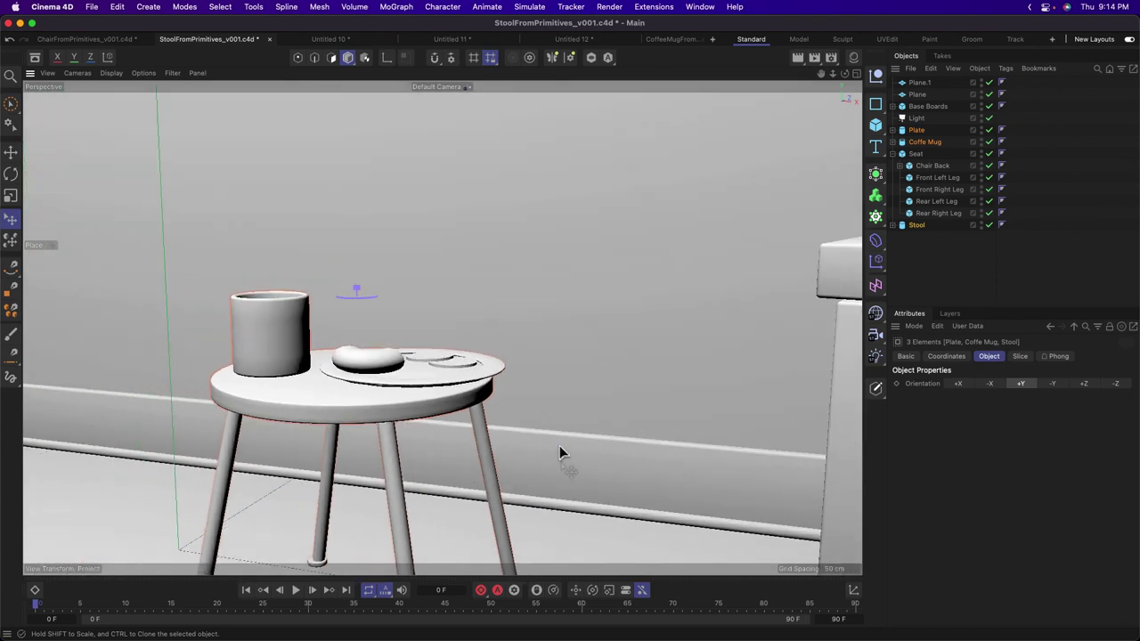
alt+middle_drag(560, 446, 564, 420)
alt+drag(526, 419, 353, 370)
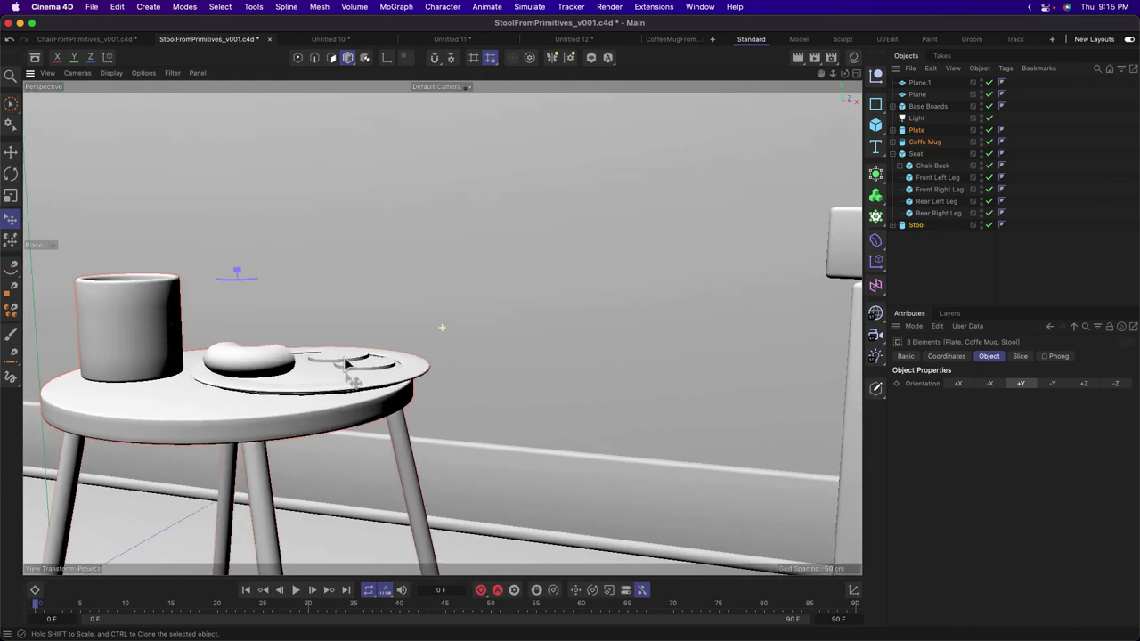
click(97, 331)
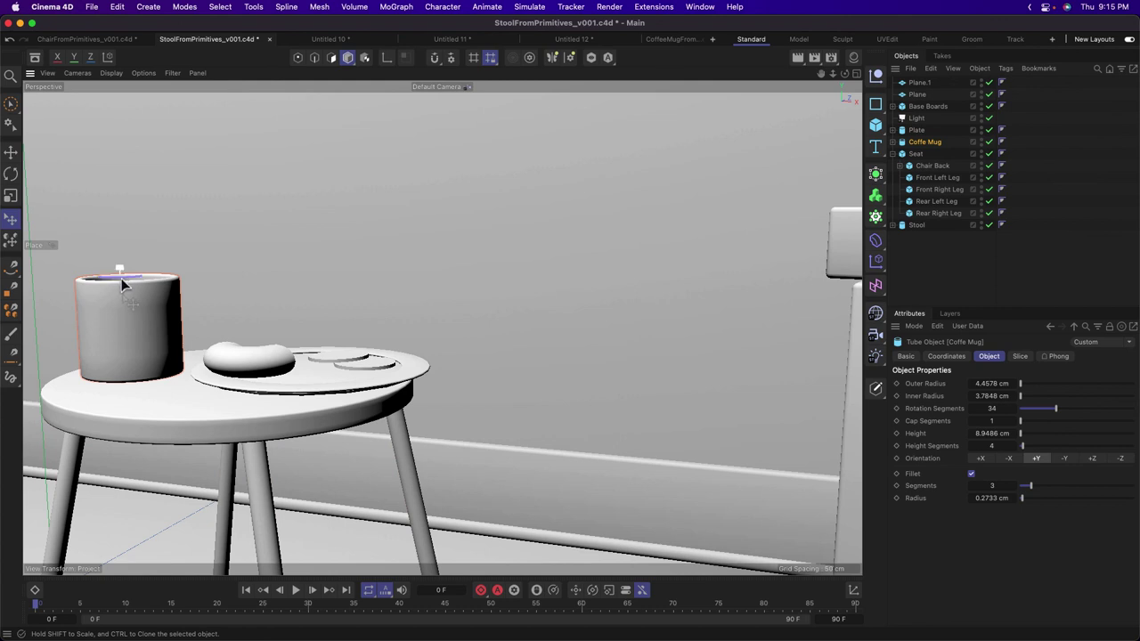
drag(122, 281, 155, 388)
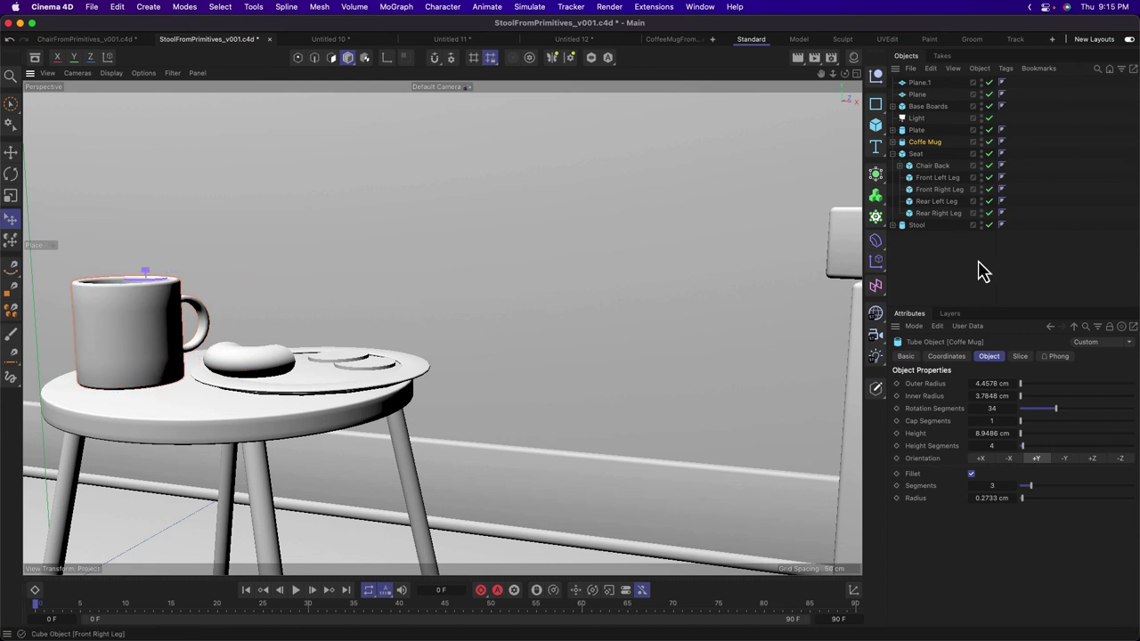
click(969, 283)
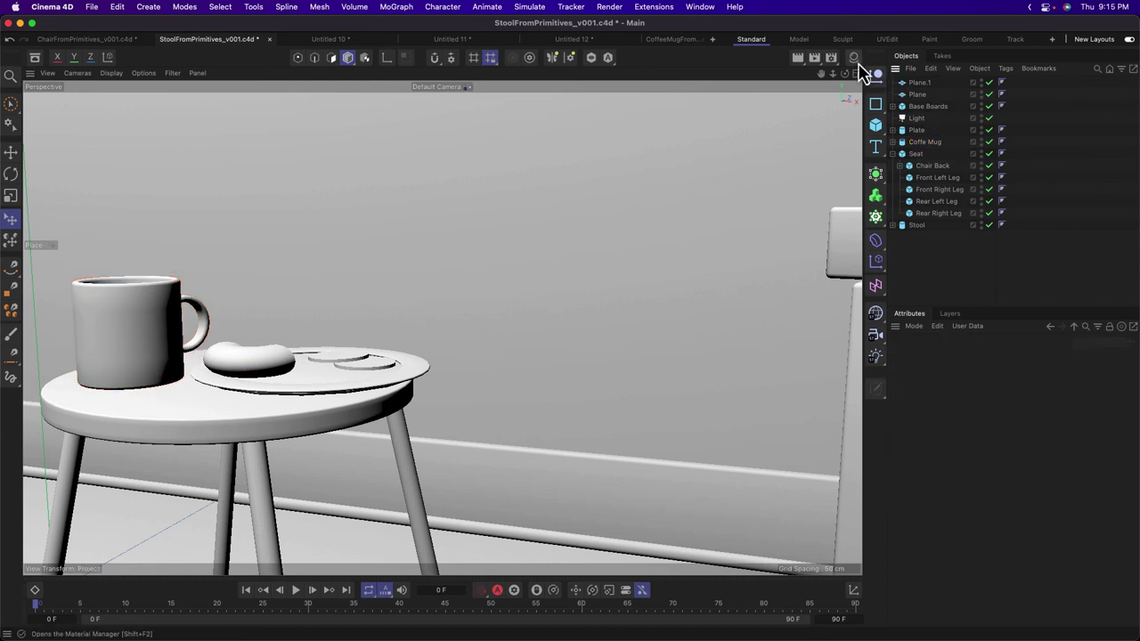
Open the Material Manager, create a new material and apply it to the coffee mug.
click(853, 58)
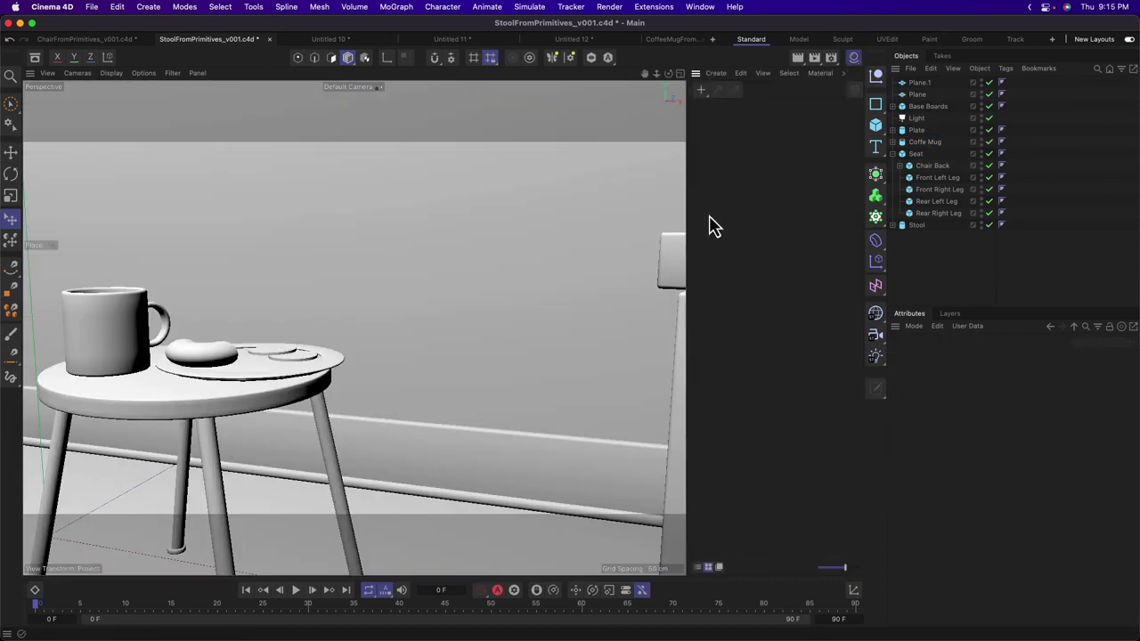
double_click(747, 178)
drag(713, 122, 105, 347)
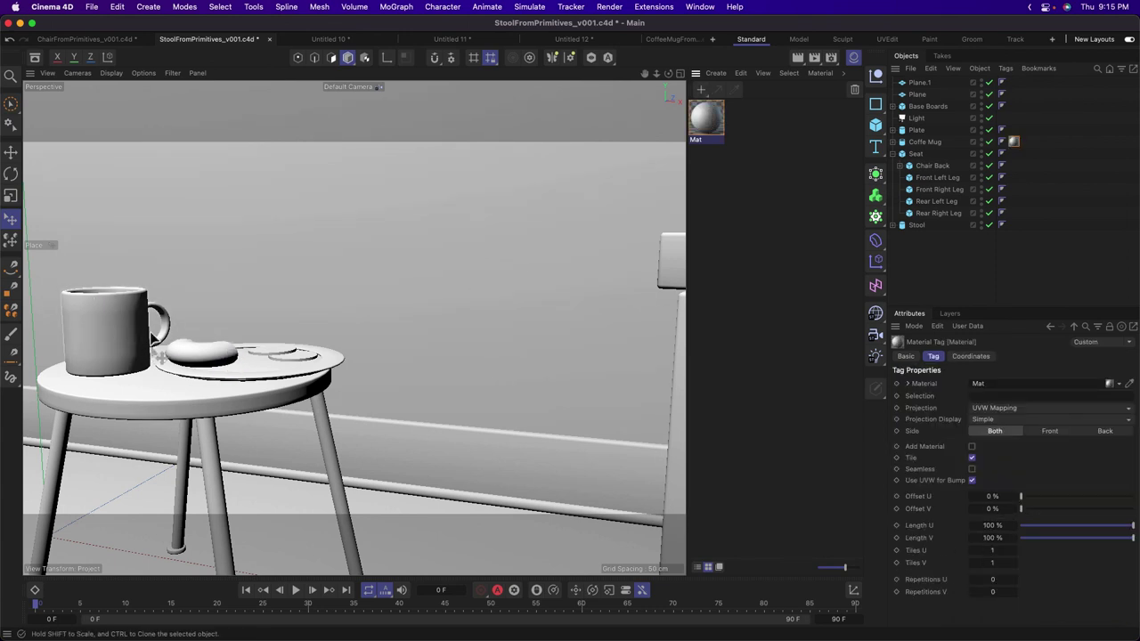
Set the mug material's colour to hue 230°, saturation 18% and value 20%.
click(718, 130)
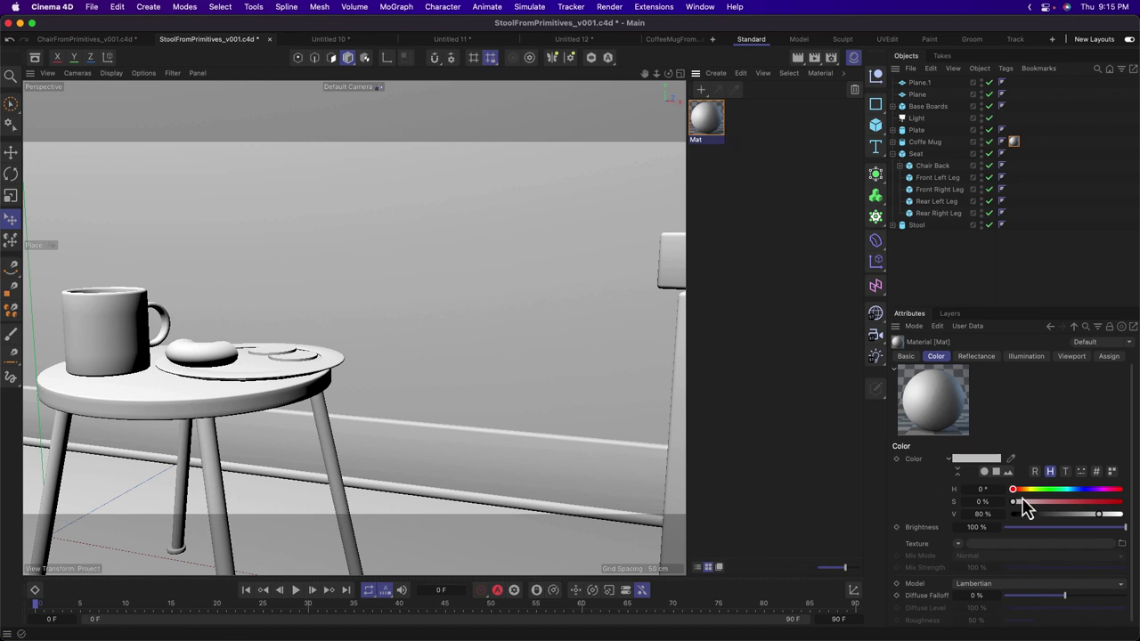
drag(1032, 495, 1073, 497)
click(1033, 501)
click(1029, 514)
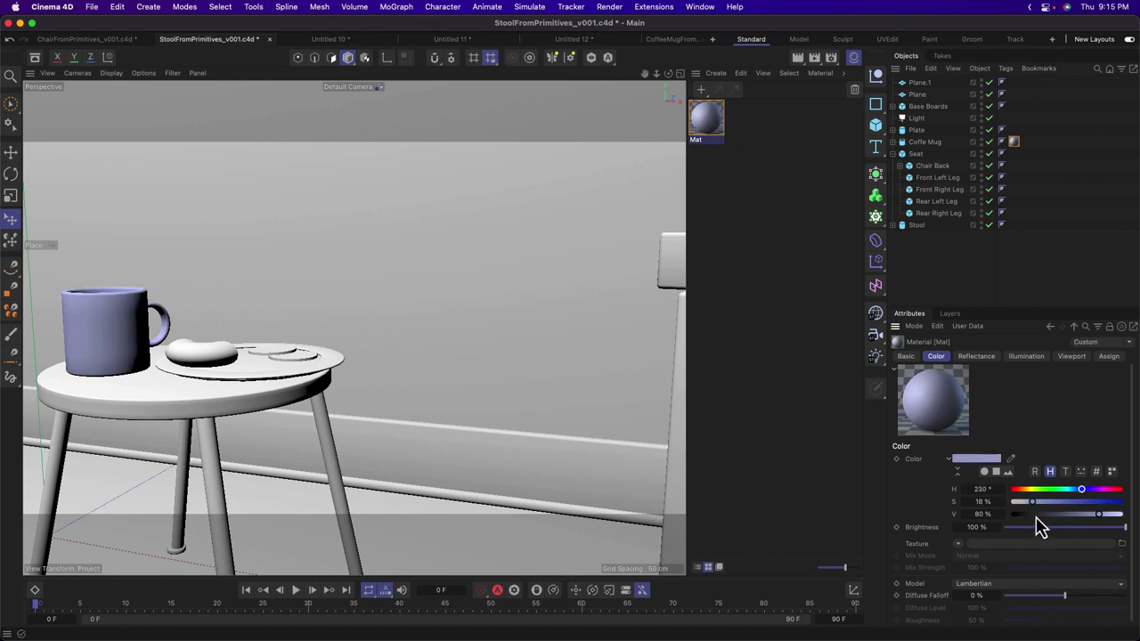
drag(1030, 522, 1037, 522)
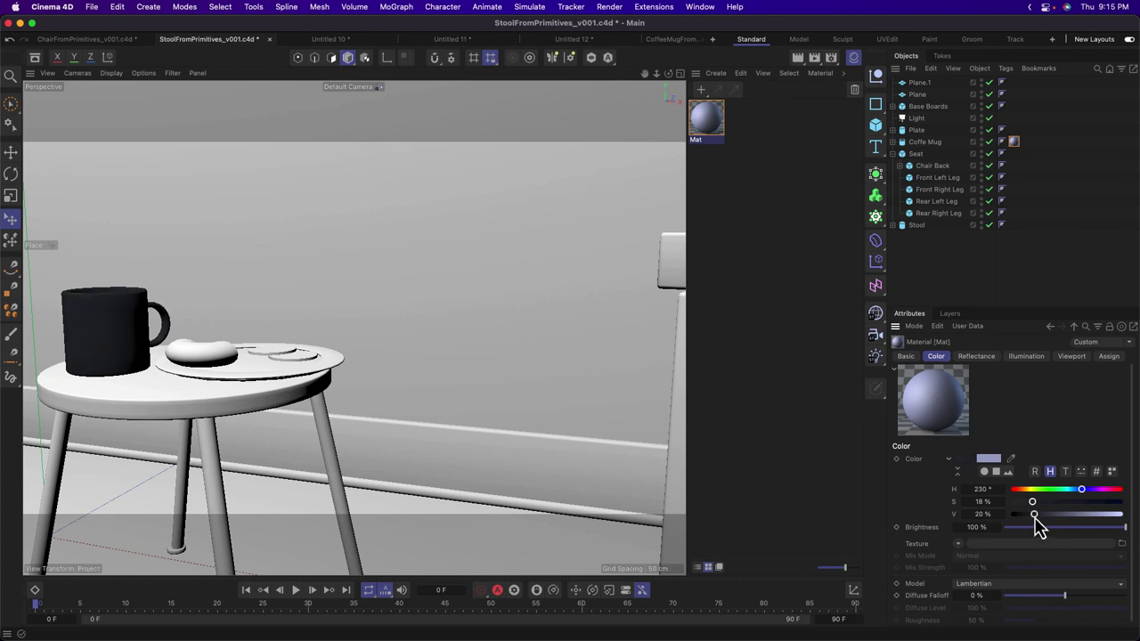
Duplicate the dark material, set the copy's colour to hue 39°, saturation 60% and value 70%, and apply it to the bagel.
click(704, 156)
ctrl+drag(706, 123, 720, 197)
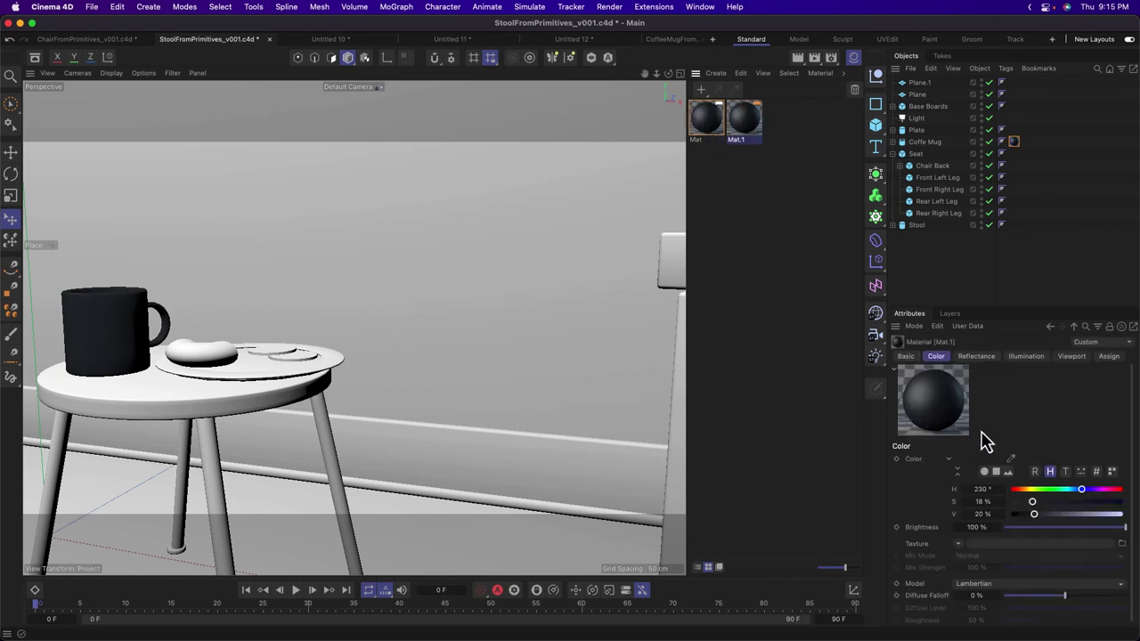
click(1038, 490)
mouse_move(1026, 503)
mouse_down()
mouse_move(1099, 514)
mouse_move(1047, 502)
mouse_up()
click(1025, 491)
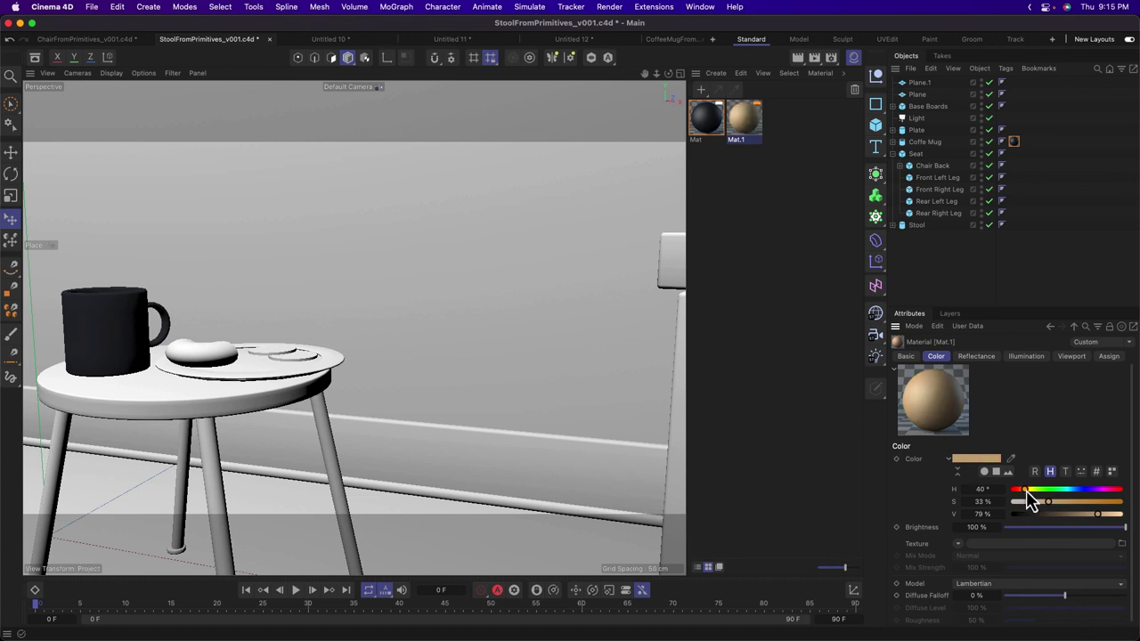
drag(1059, 508, 1025, 493)
drag(746, 119, 209, 357)
click(754, 241)
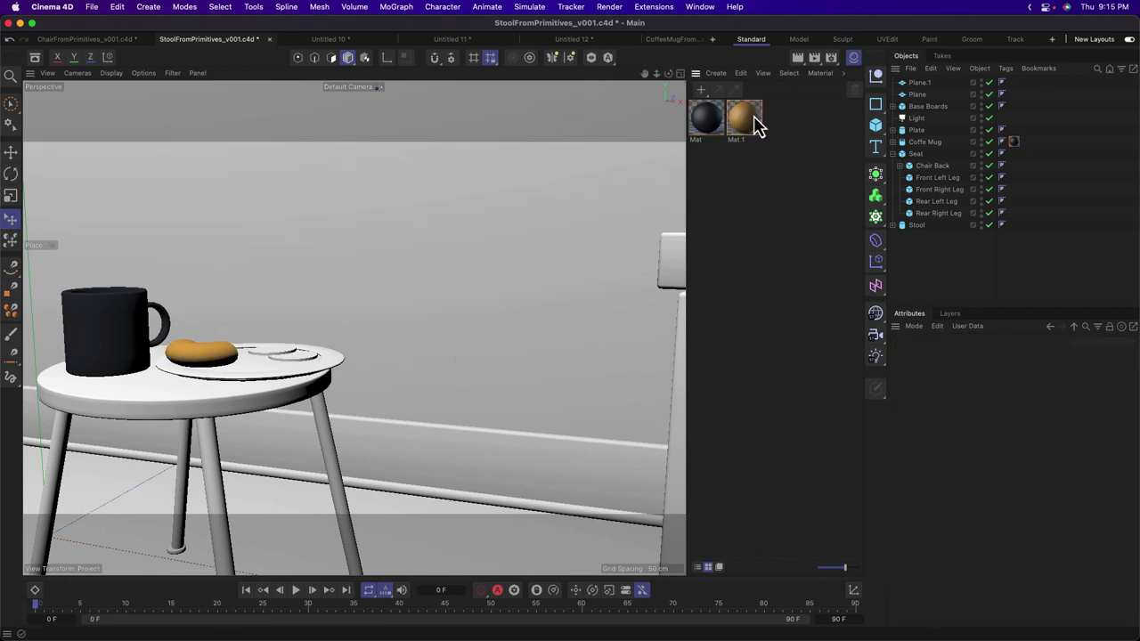
Duplicate the orange-brown bagel material and apply the dark mug material to the plate.
ctrl+drag(753, 119, 767, 228)
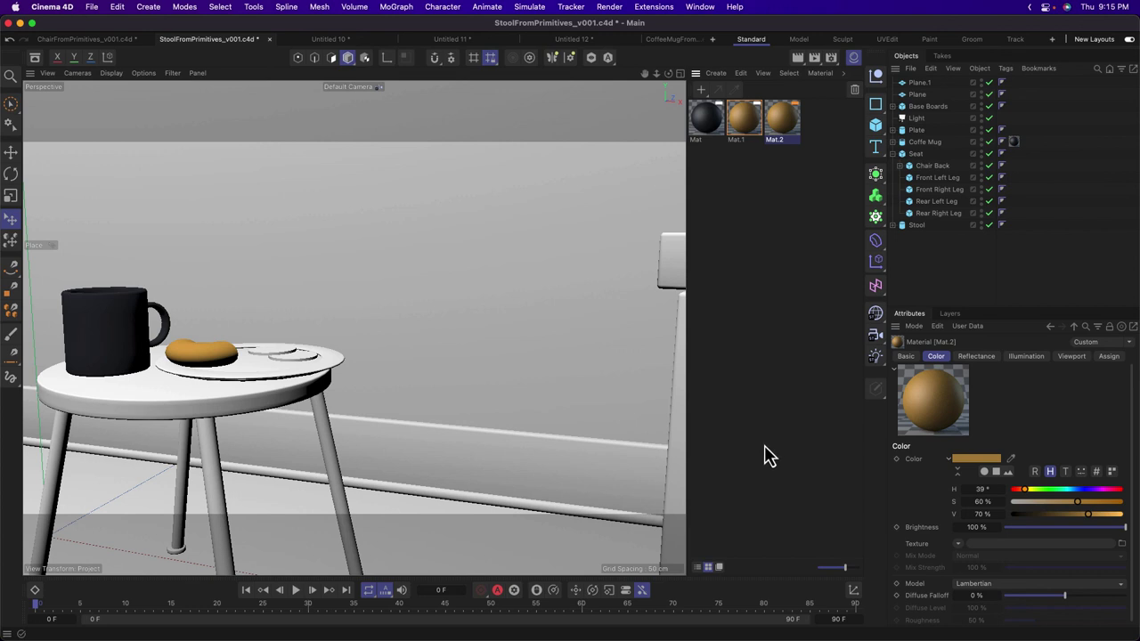
drag(705, 123, 253, 372)
click(754, 190)
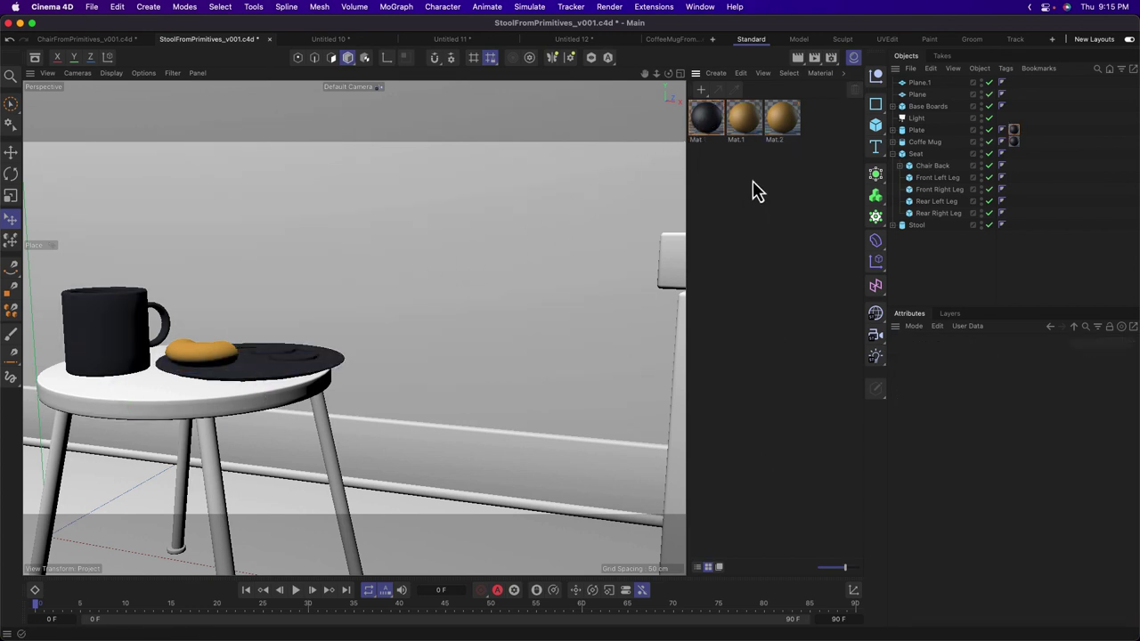
Set the duplicated orange-brown material's colour to red with hue 0°, saturation 67% and value 80%.
click(782, 125)
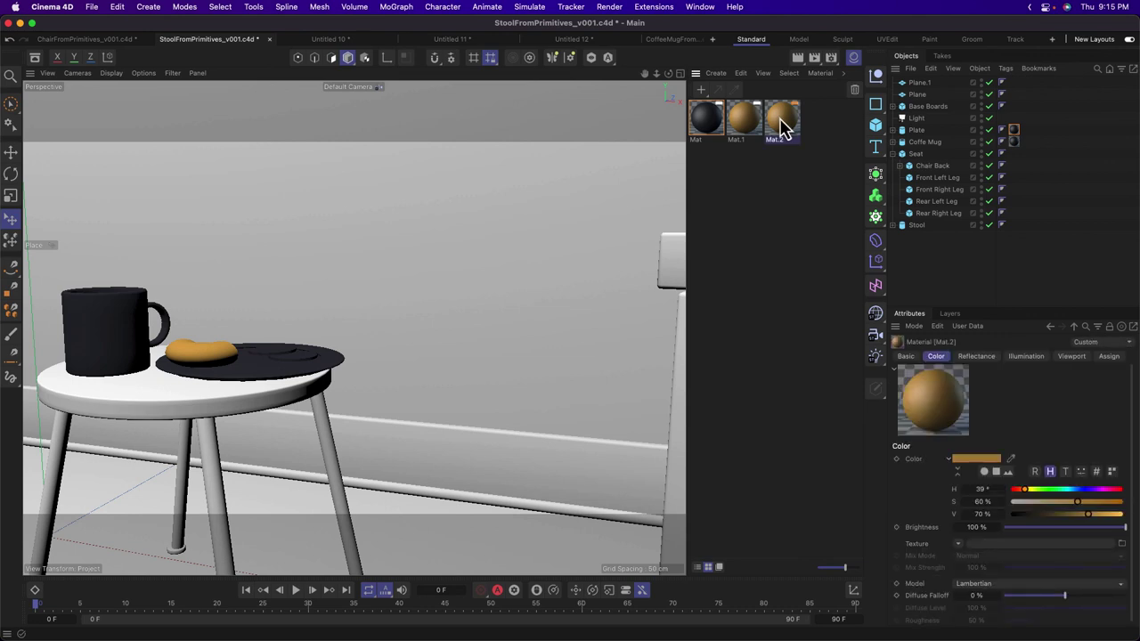
drag(1023, 490, 1019, 490)
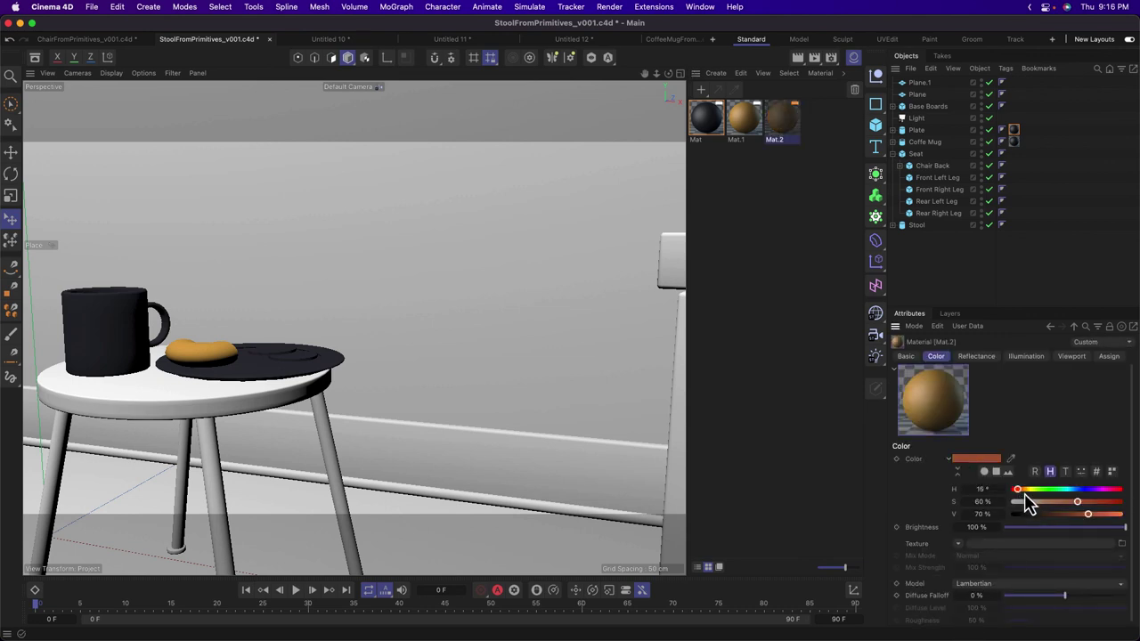
drag(1093, 504, 1106, 503)
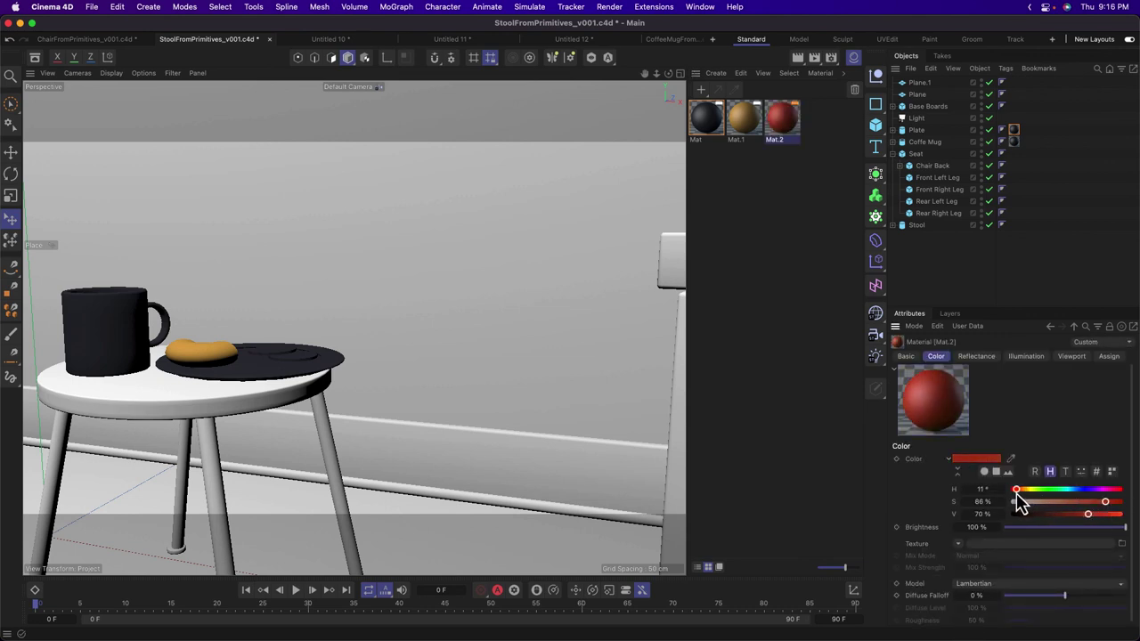
drag(1017, 491, 1012, 491)
mouse_move(1088, 514)
mouse_down()
mouse_move(1102, 519)
mouse_move(1085, 502)
mouse_up()
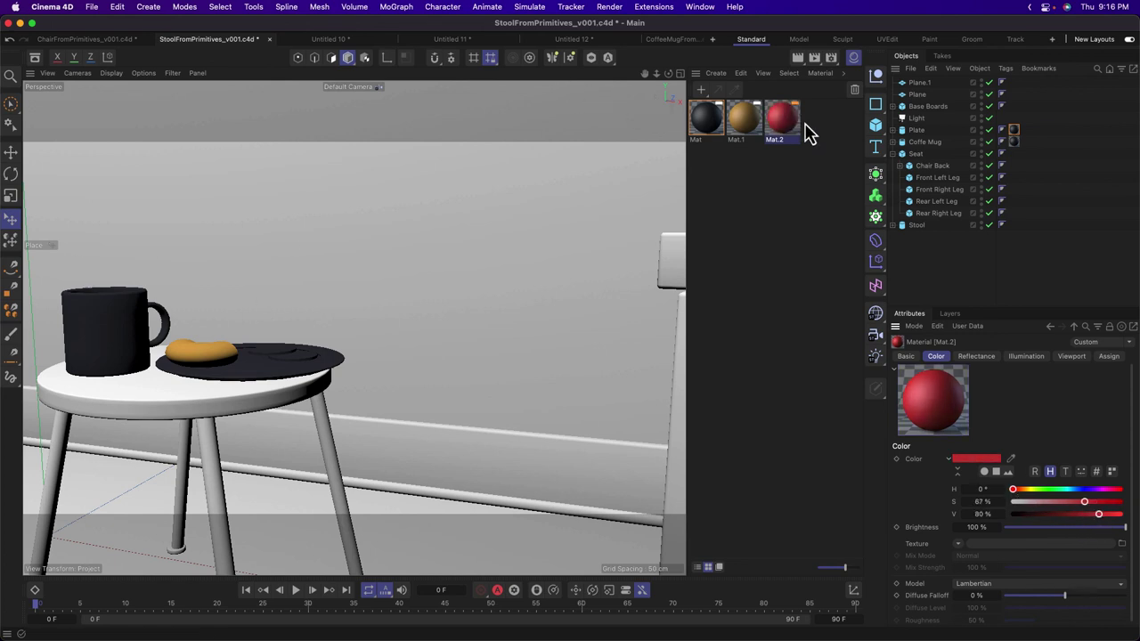
Assign the red material to the Tomato object inside the Plate group instead of to the whole plate.
drag(437, 252, 257, 352)
key(space)
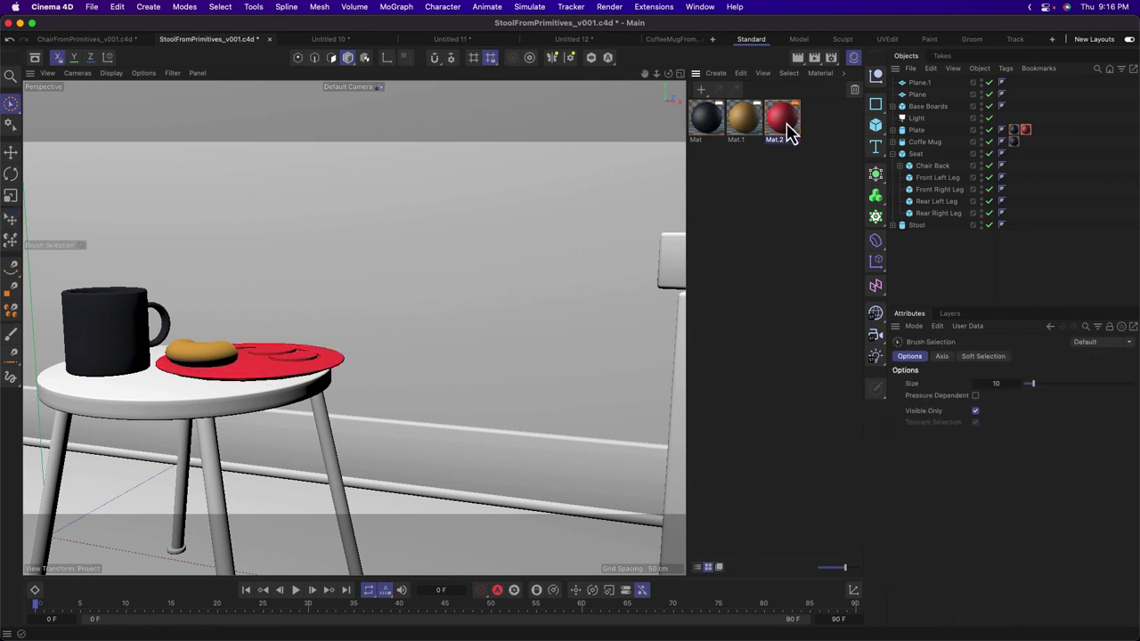
key(super+z)
drag(784, 147, 272, 365)
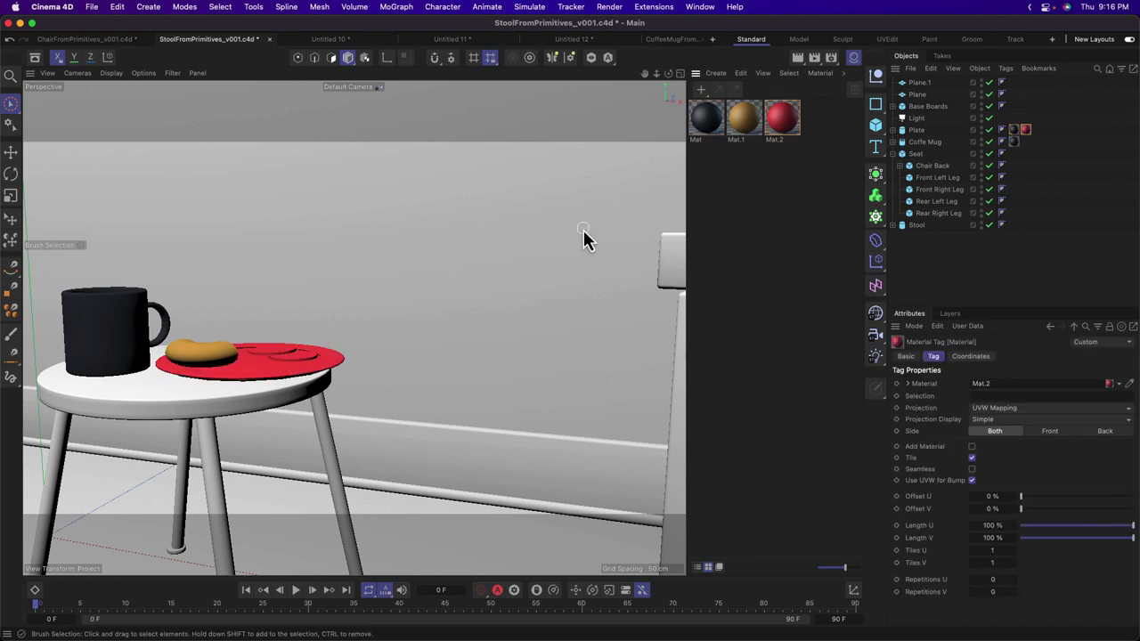
click(895, 154)
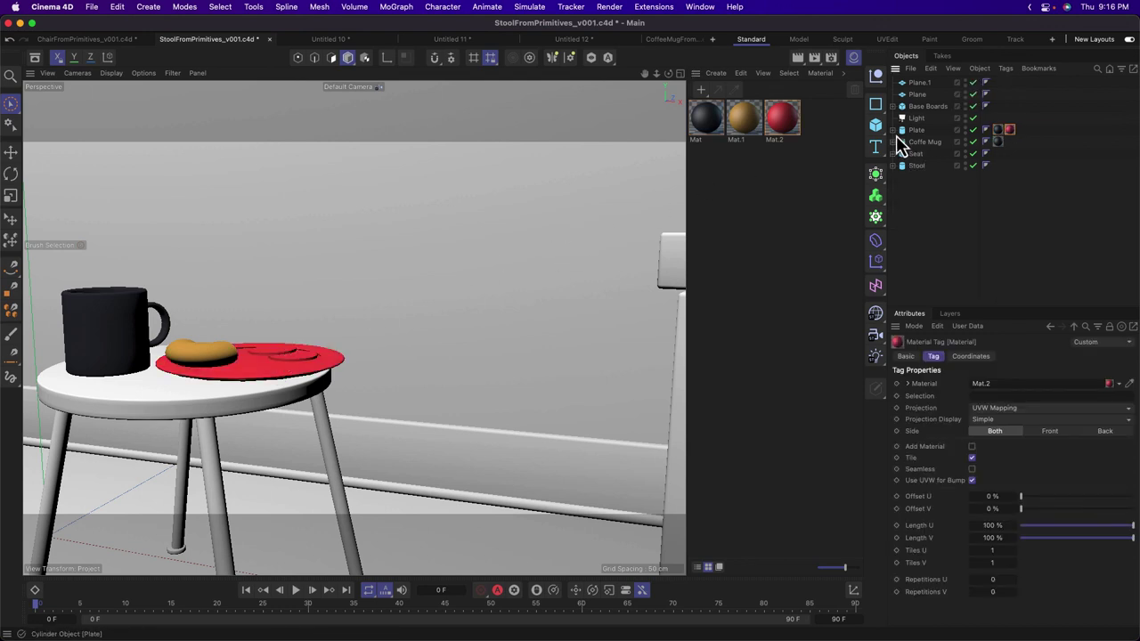
click(895, 130)
drag(1032, 132, 1019, 170)
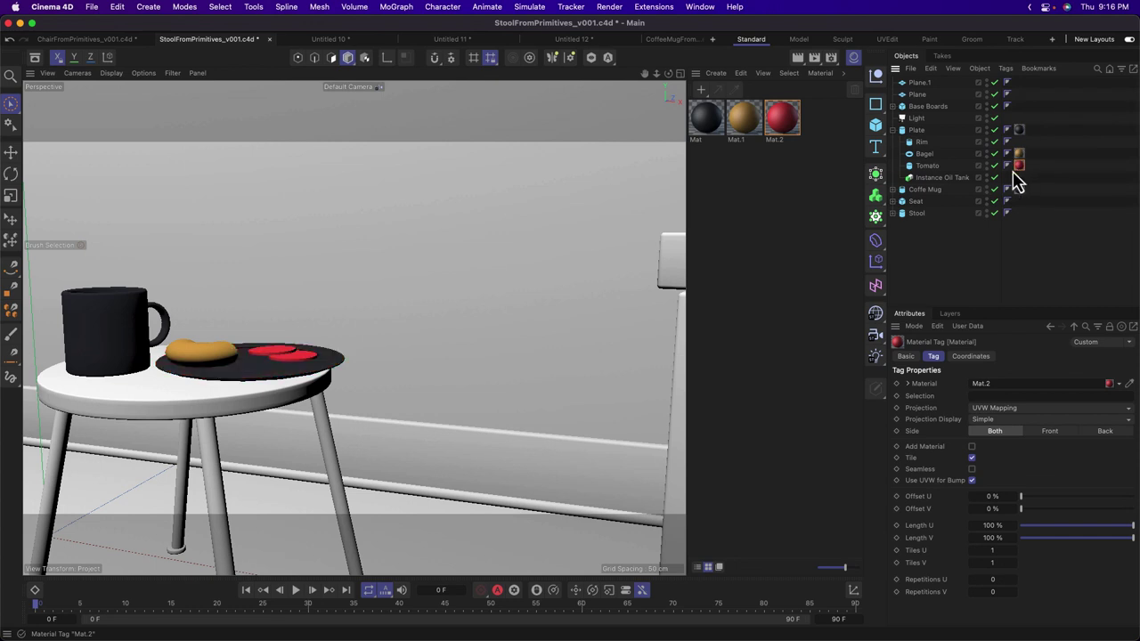
Duplicate the dark mug material, assign the copy to the Plate object and the original dark material to its Rim.
click(738, 288)
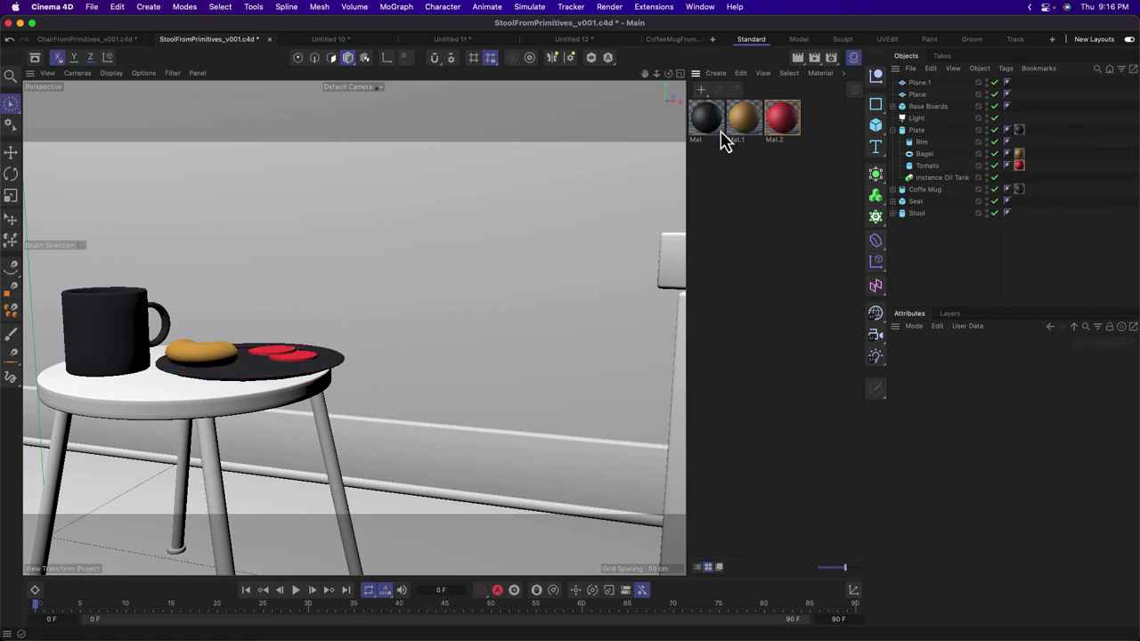
mouse_move(717, 128)
ctrl+mouse_down()
mouse_move(738, 142)
mouse_move(728, 129)
ctrl+mouse_up()
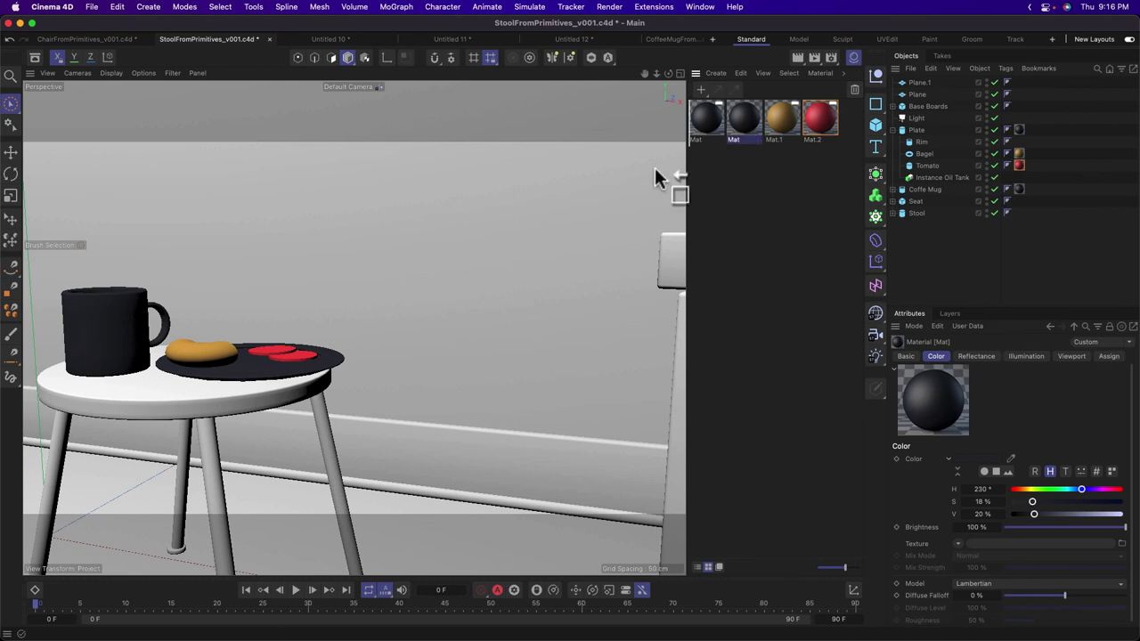
drag(655, 176, 241, 397)
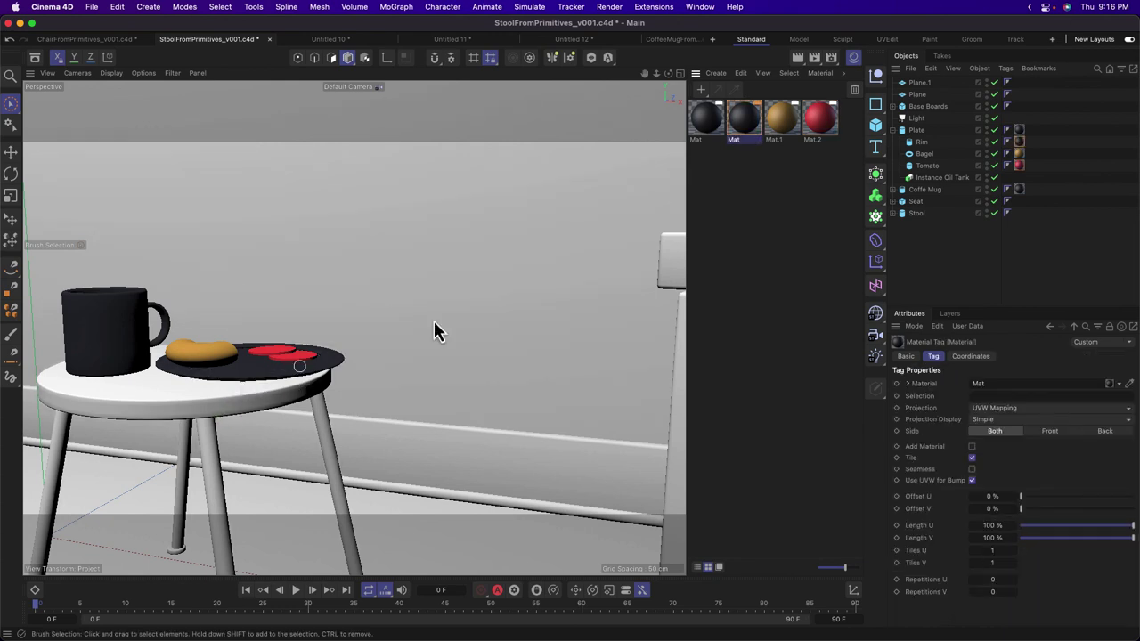
click(751, 134)
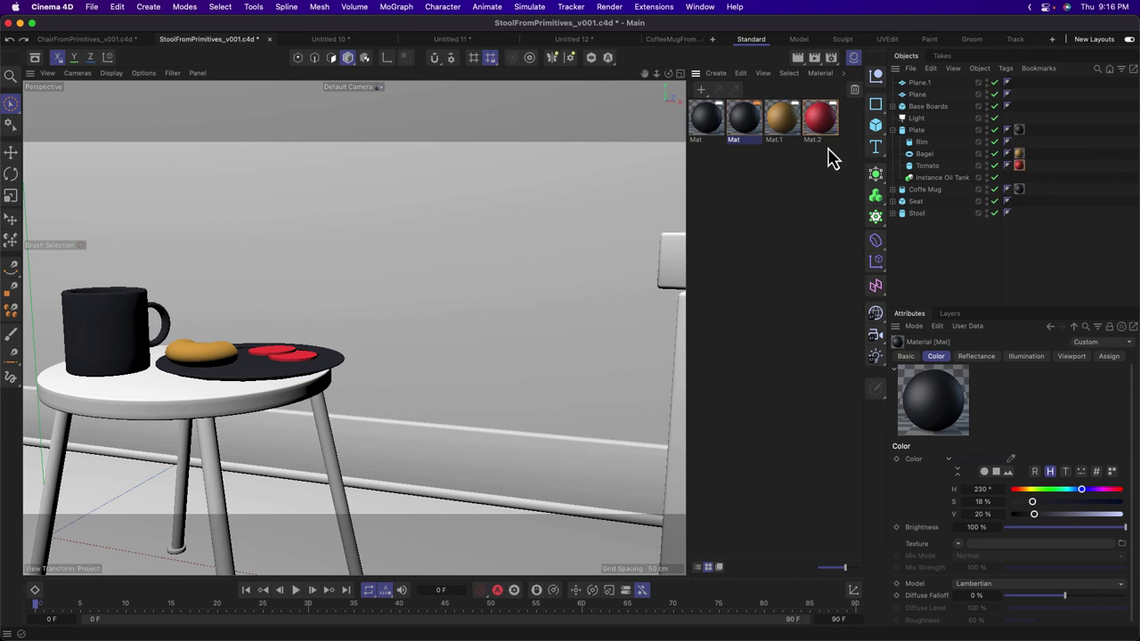
drag(766, 127, 921, 152)
click(1017, 130)
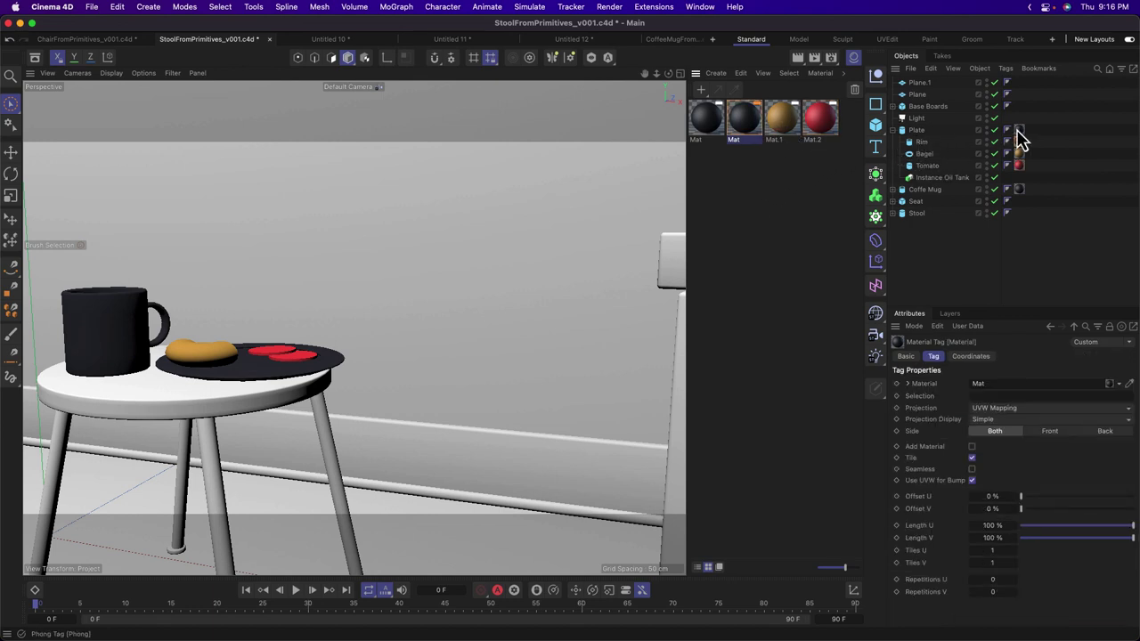
drag(1021, 130, 1020, 141)
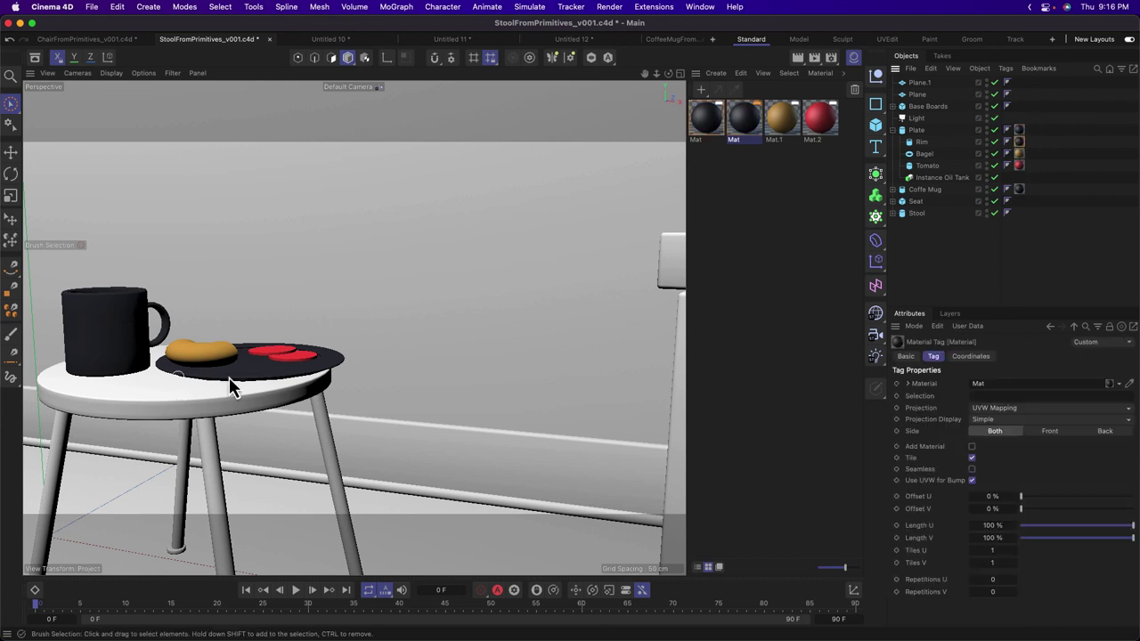
Raise the colour value of the plate's duplicated dark material to make its centre a lighter blue-grey.
click(745, 120)
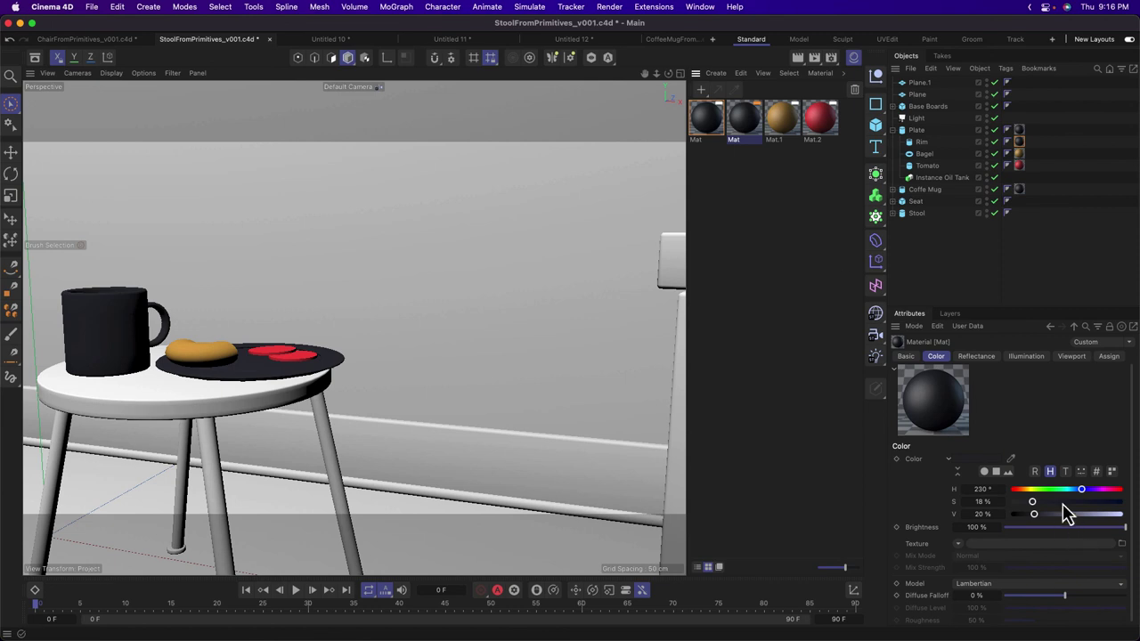
drag(1051, 515, 1087, 517)
click(784, 382)
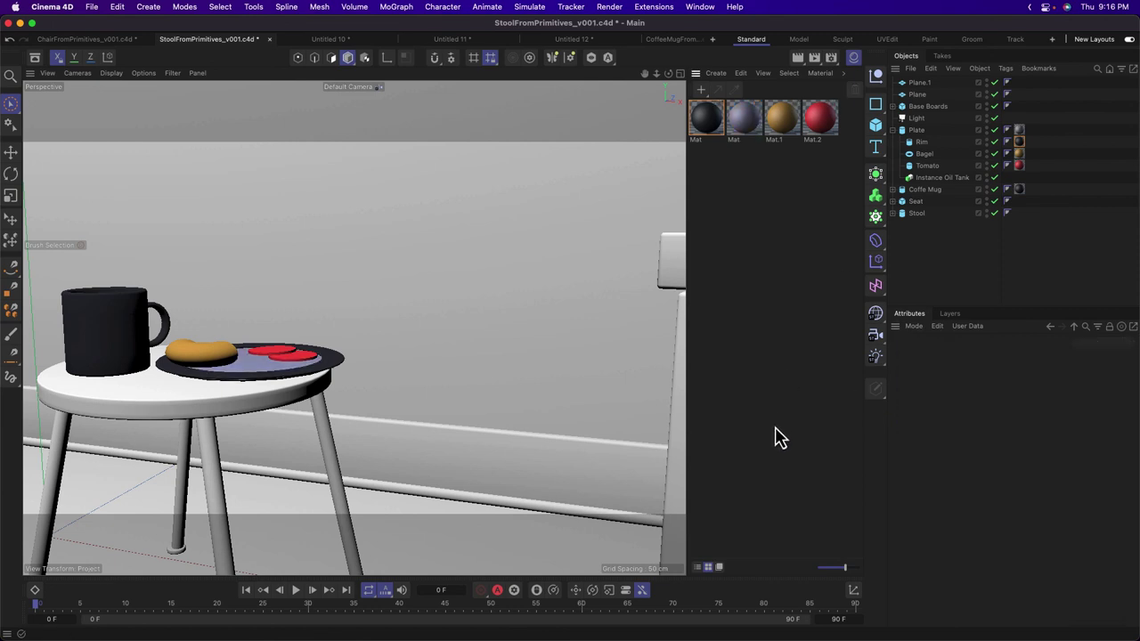
Create a yellow material with hue 55°, saturation 86% and value 88%, and apply it to the stool.
click(702, 90)
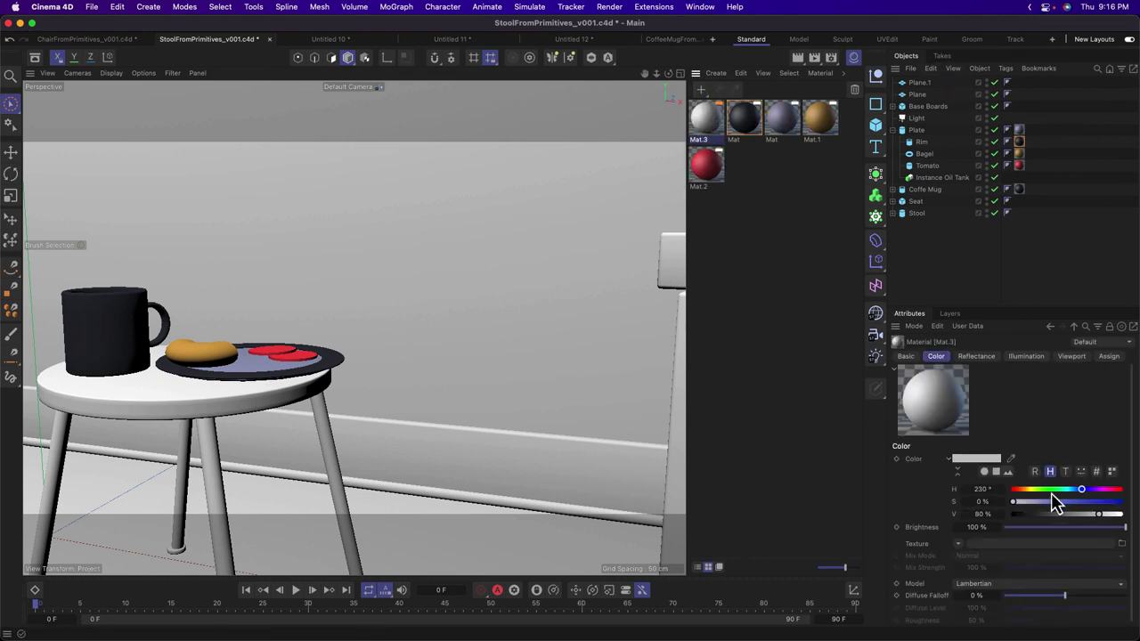
mouse_move(1051, 492)
mouse_down()
mouse_move(1030, 493)
mouse_move(1060, 502)
mouse_up()
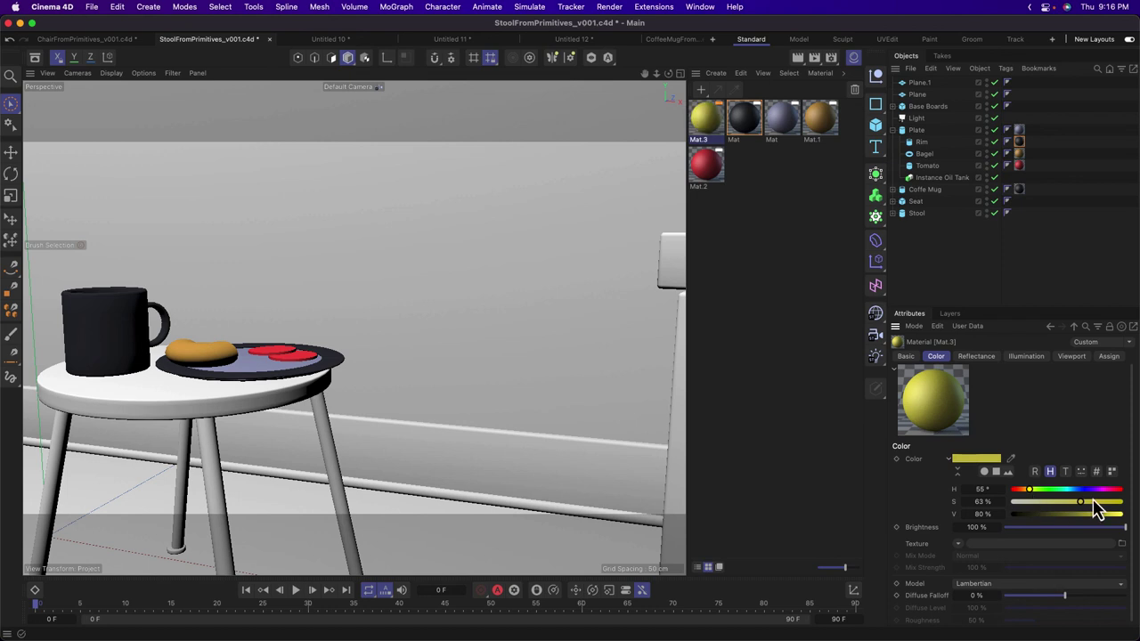
click(1106, 501)
click(1107, 514)
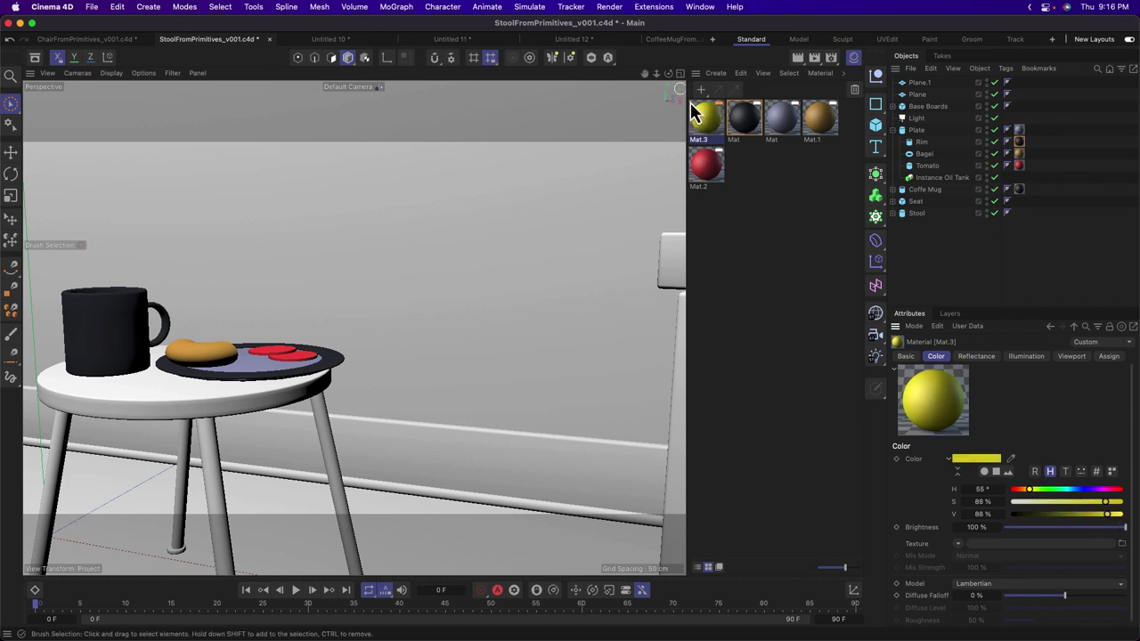
drag(706, 118, 159, 398)
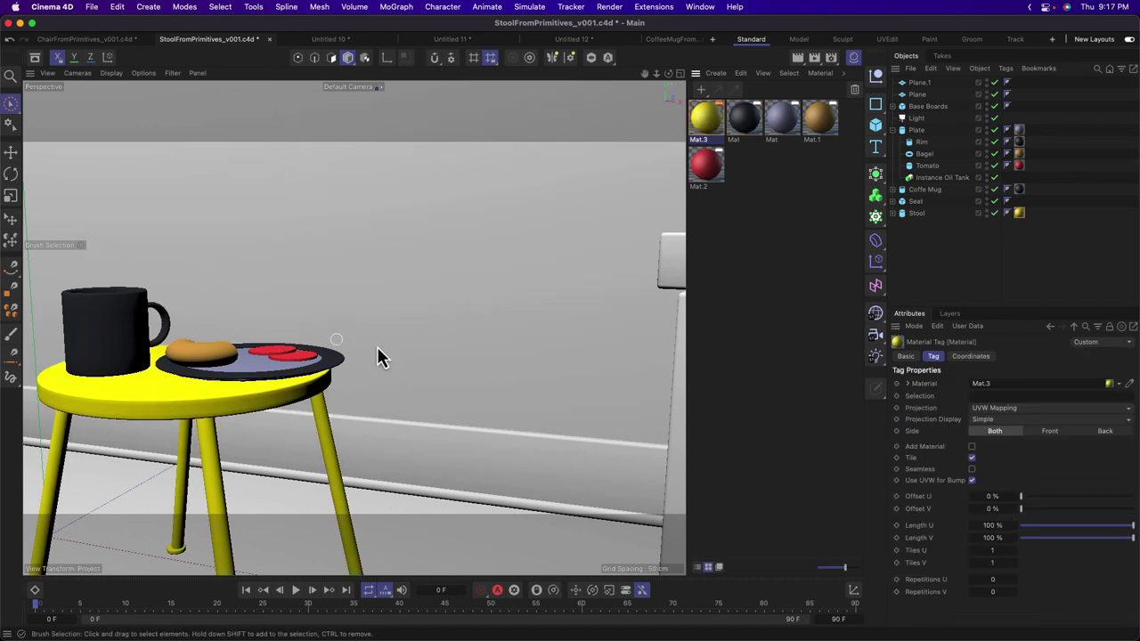
click(740, 281)
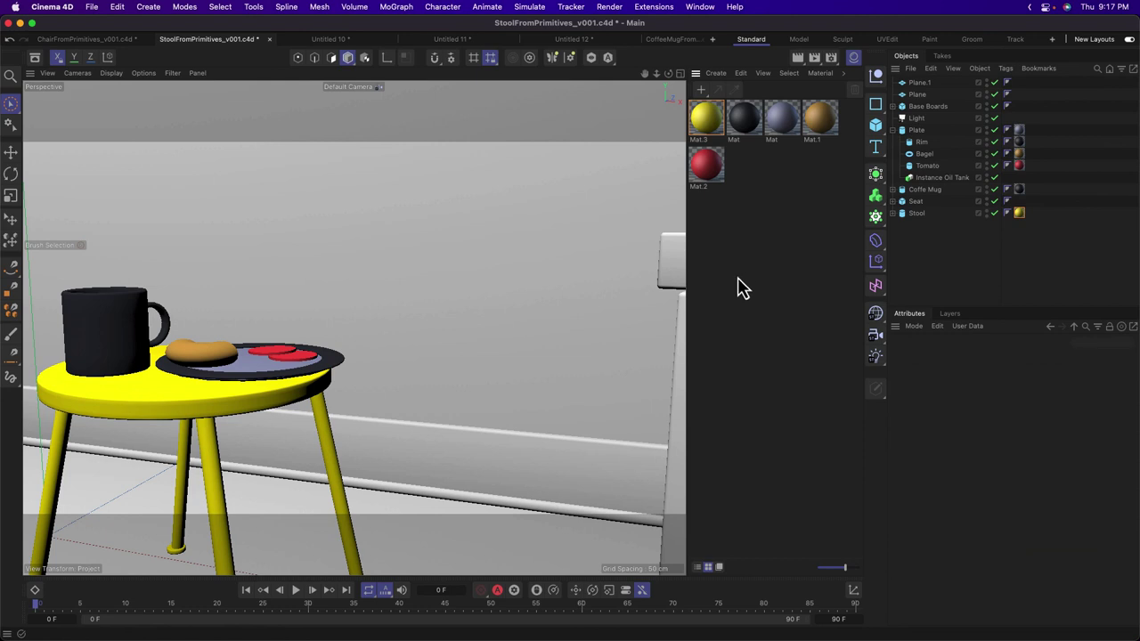
Duplicate the yellow material, set the copy's saturation to 9%, and apply this cream colour to the wall and base boards.
ctrl+drag(713, 127, 694, 135)
click(713, 118)
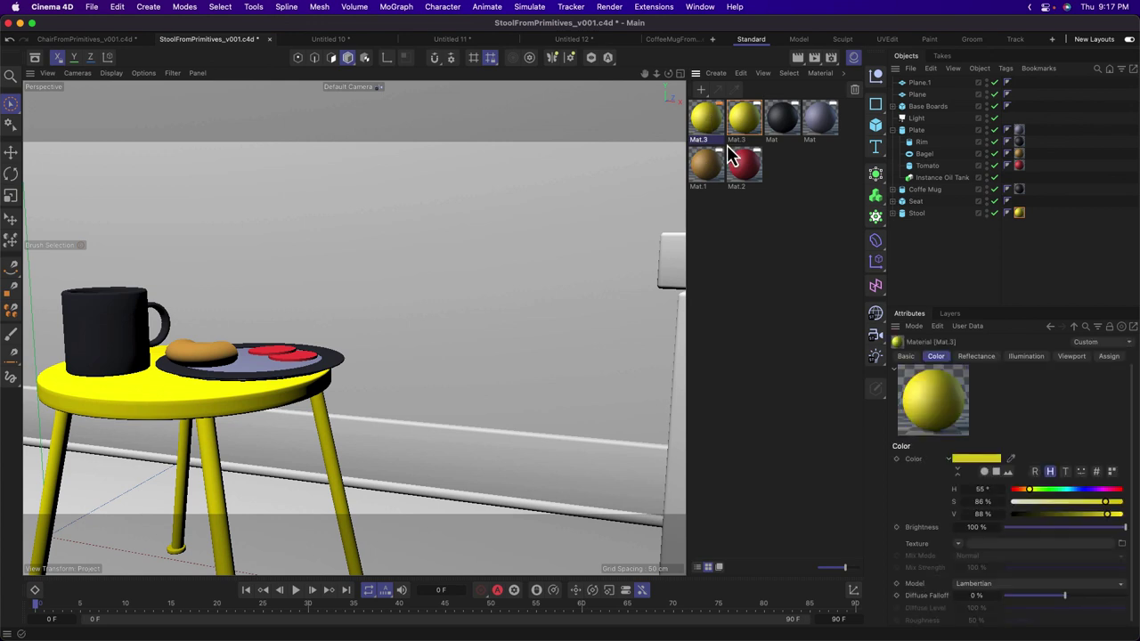
click(1023, 501)
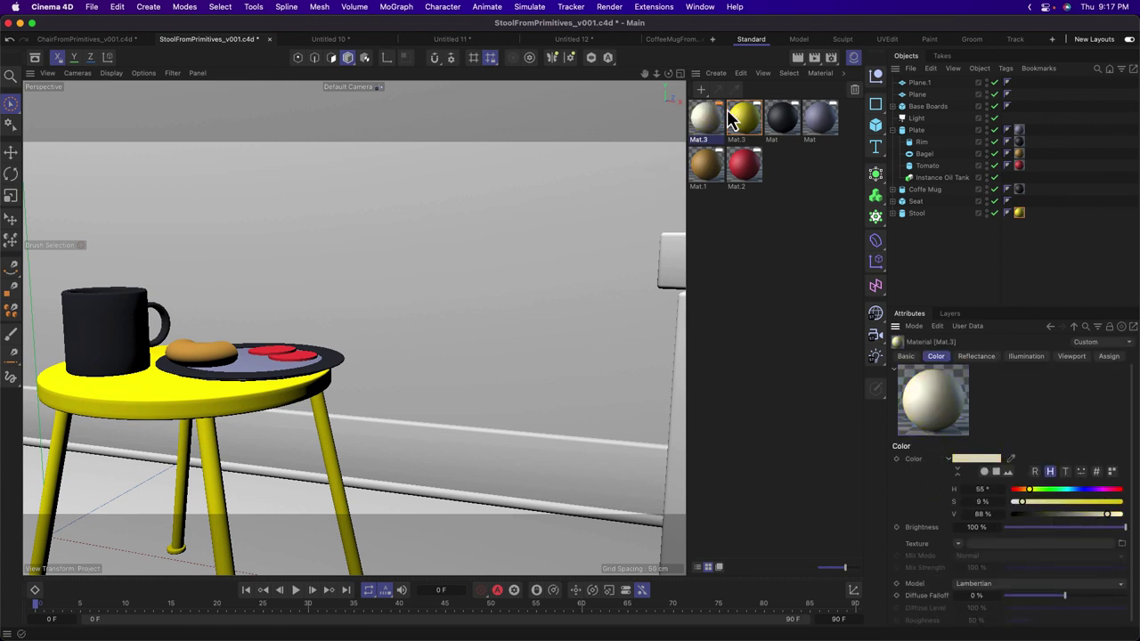
drag(717, 124, 571, 218)
drag(702, 129, 452, 417)
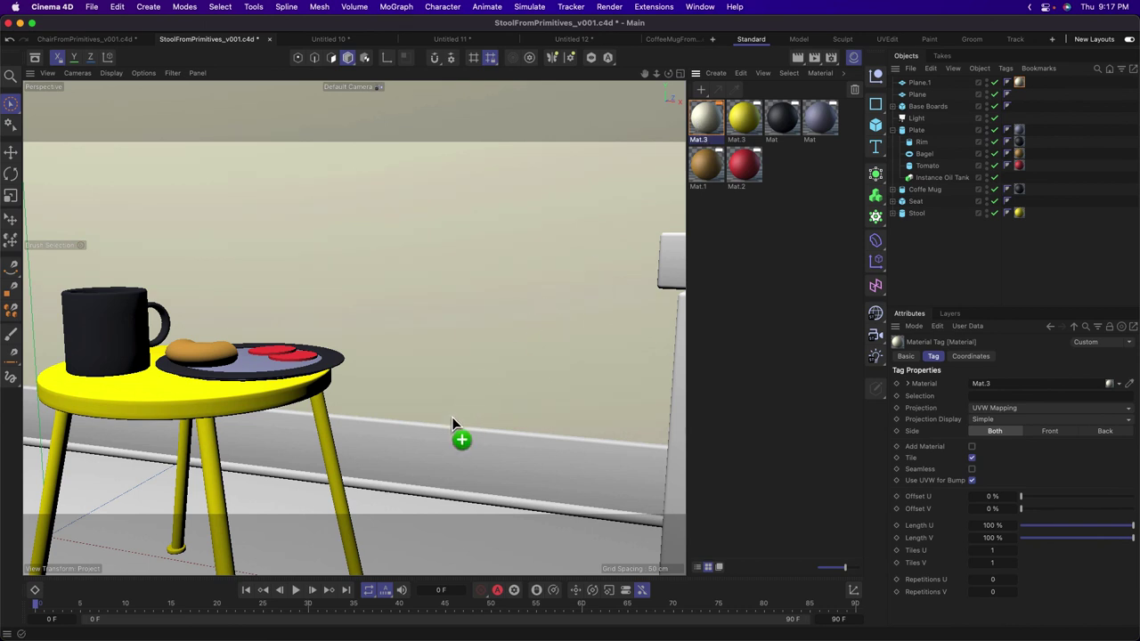
drag(433, 470, 432, 470)
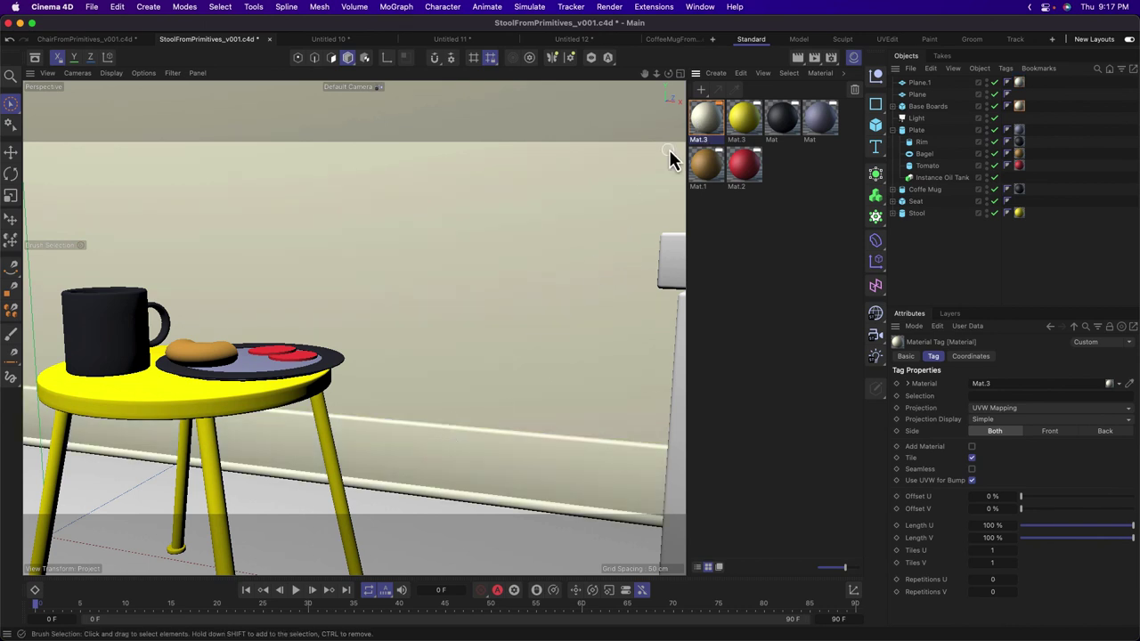
Duplicate the cream material and set the unassigned one to a dark grey-brown with hue 47°, saturation 11% and value about 46%.
drag(701, 129, 737, 125)
click(712, 126)
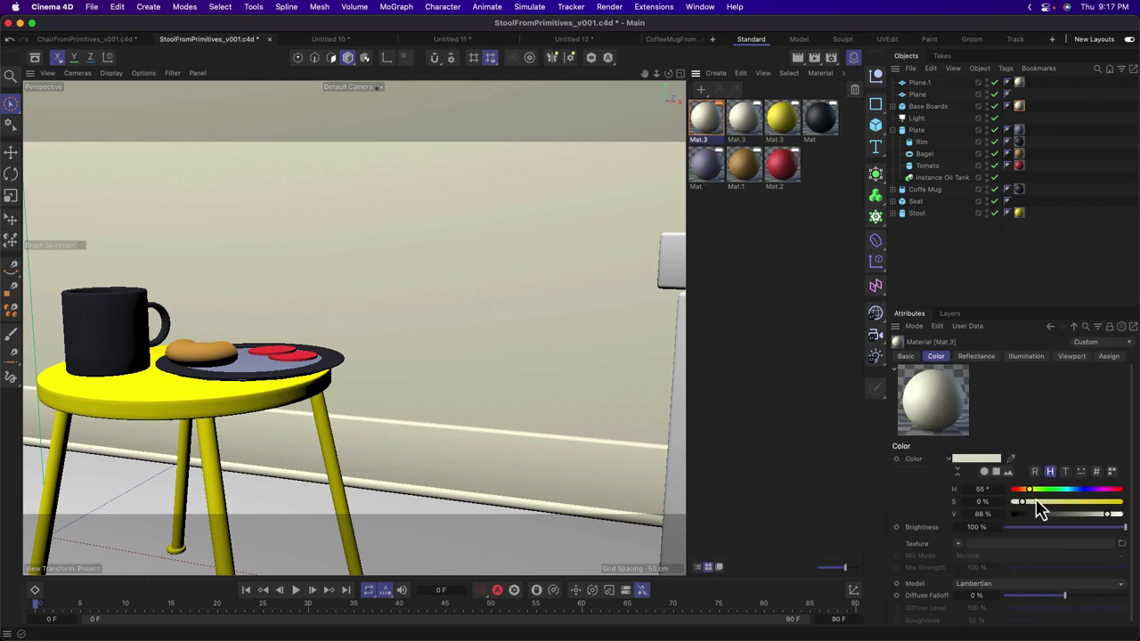
drag(1035, 502, 1078, 502)
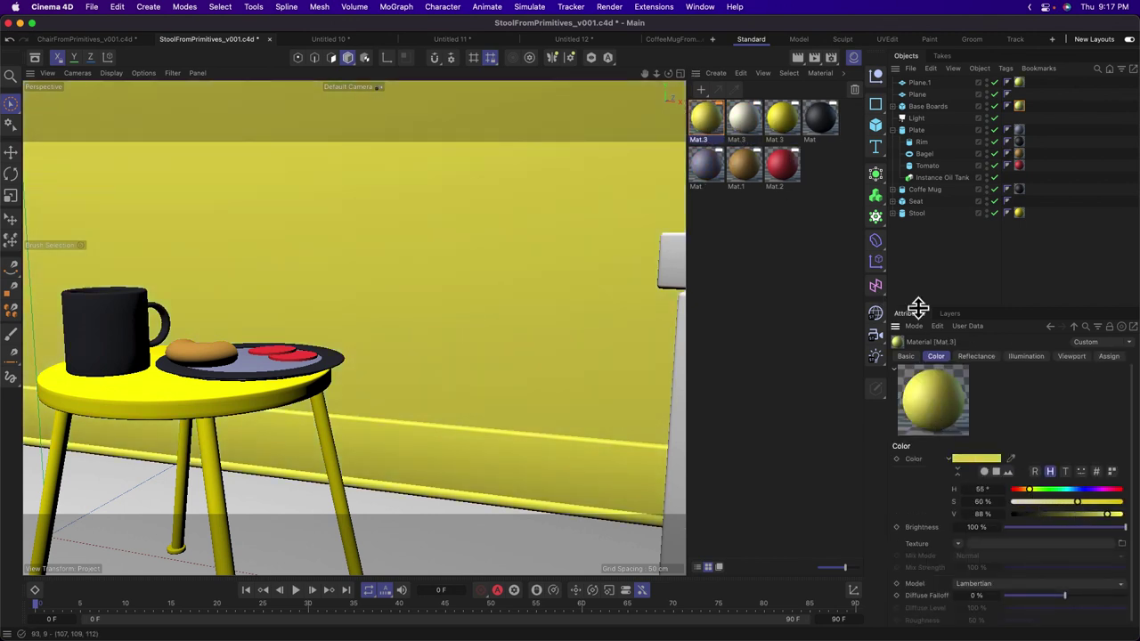
key(super+z)
click(741, 118)
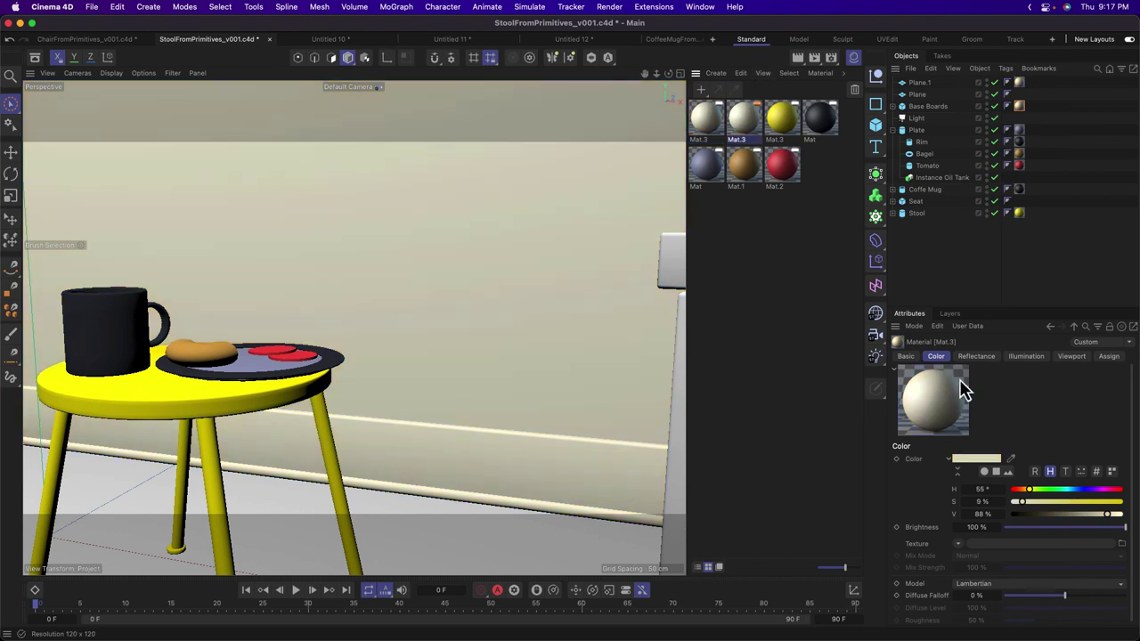
drag(1057, 490, 1073, 492)
mouse_move(1074, 501)
mouse_down()
mouse_move(1026, 496)
mouse_move(1063, 514)
mouse_up()
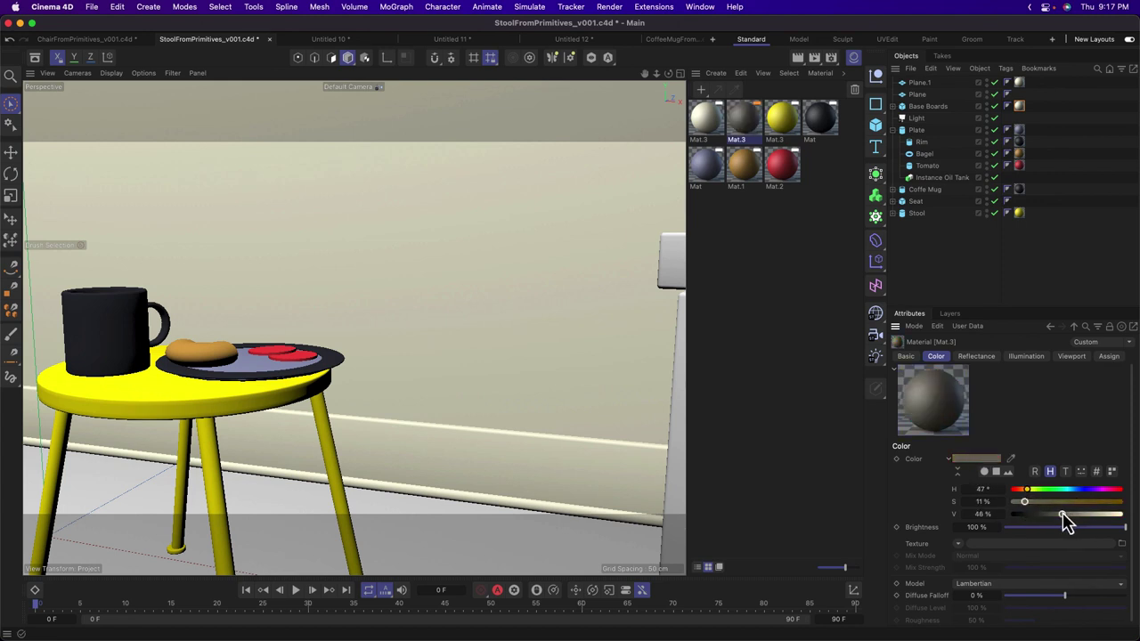
Apply the dark grey-brown material to the floor plane.
drag(721, 119, 426, 374)
drag(595, 247, 440, 371)
drag(408, 522, 409, 524)
click(736, 279)
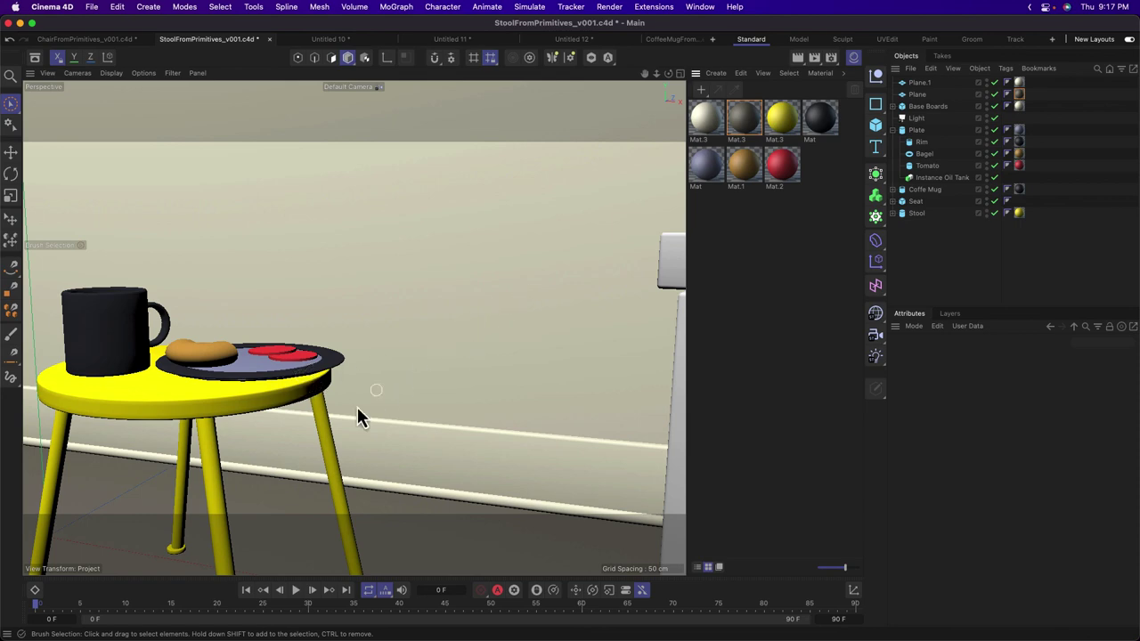
Frame the mug and plate on the stool more closely and render the active view.
alt+drag(357, 416, 322, 394)
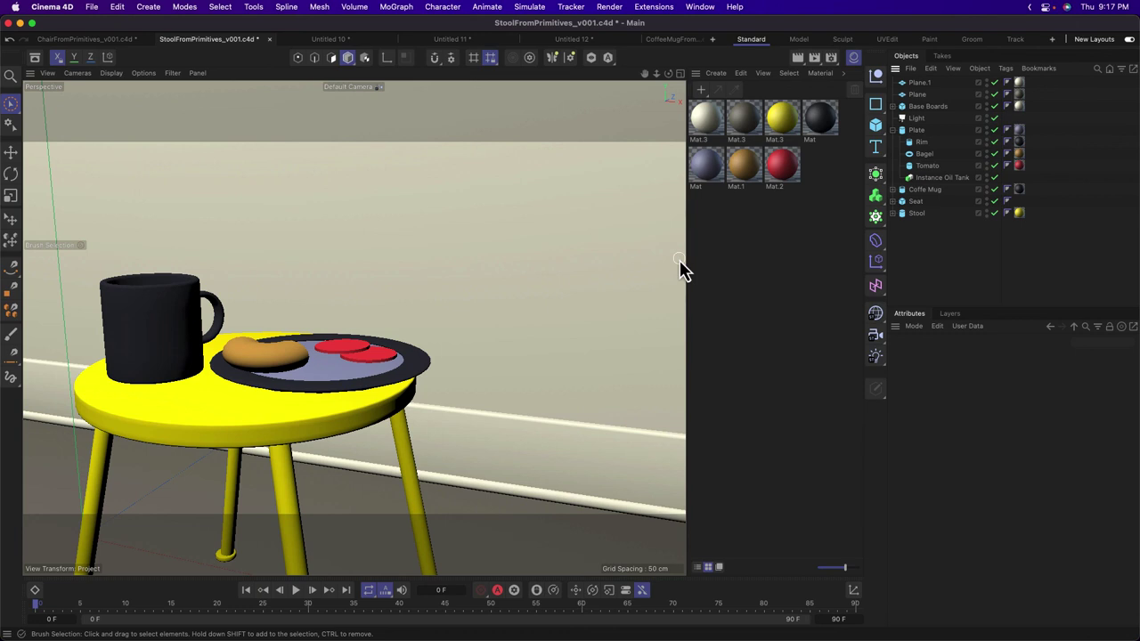
key(super+r)
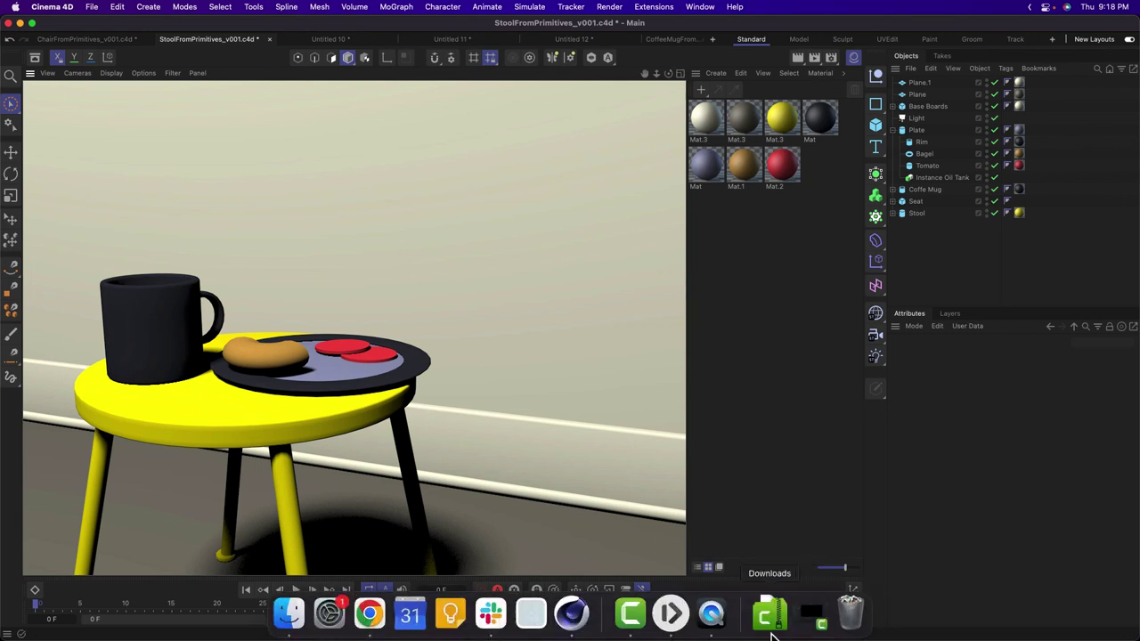
click(623, 628)
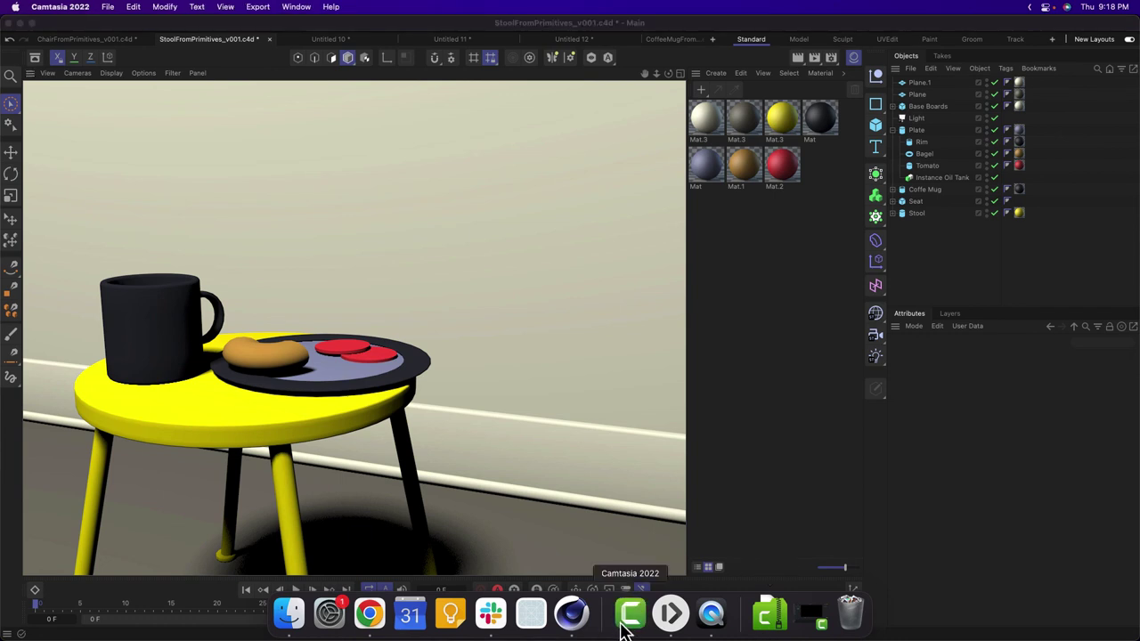